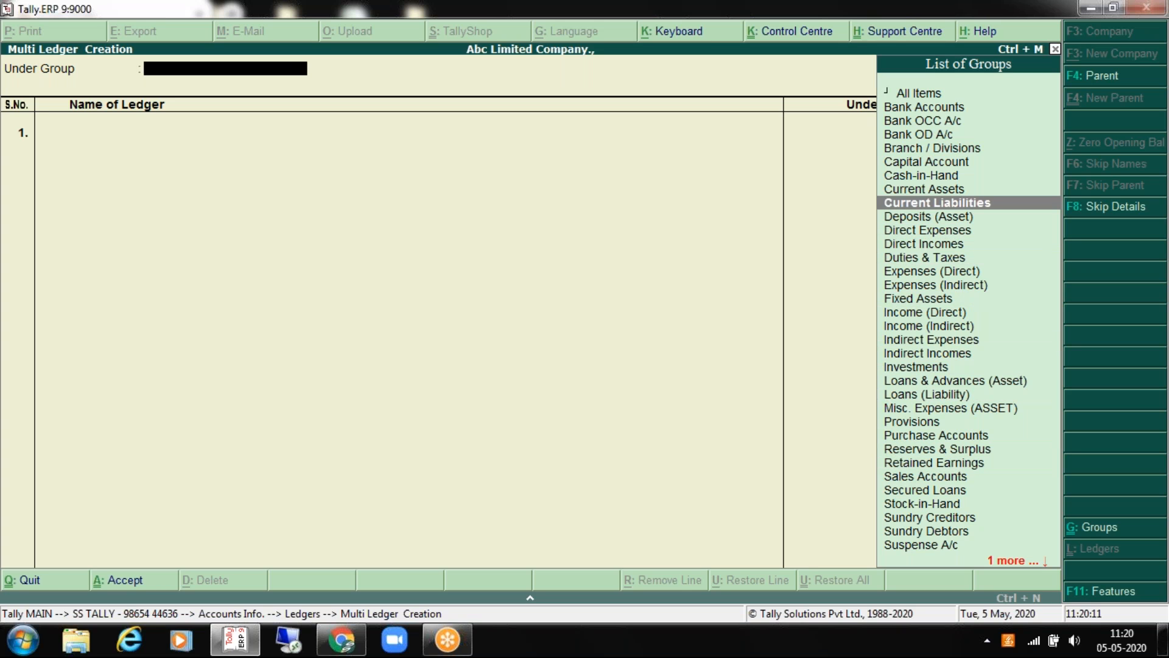
Step: Choose Indirect Expenses as the Under group in Multi Ledger Creation
{"action": "key", "text": "Down"}
{"action": "key", "text": "Down"}
{"action": "key", "text": "Down"}
{"action": "key", "text": "Down"}
{"action": "key", "text": "Down"}
{"action": "key", "text": "Down"}
{"action": "key", "text": "Down"}
{"action": "key", "text": "Down"}
{"action": "key", "text": "Down"}
{"action": "key", "text": "Down"}
{"action": "key", "text": "Return"}
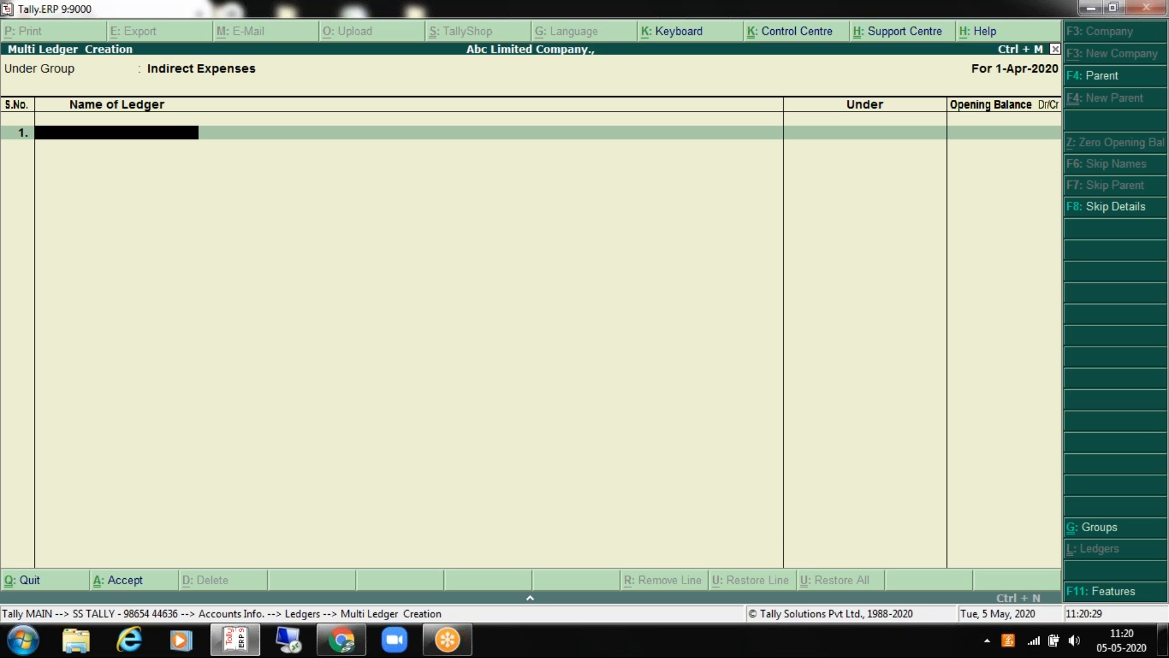
{"action": "key", "text": "BackSpace"}
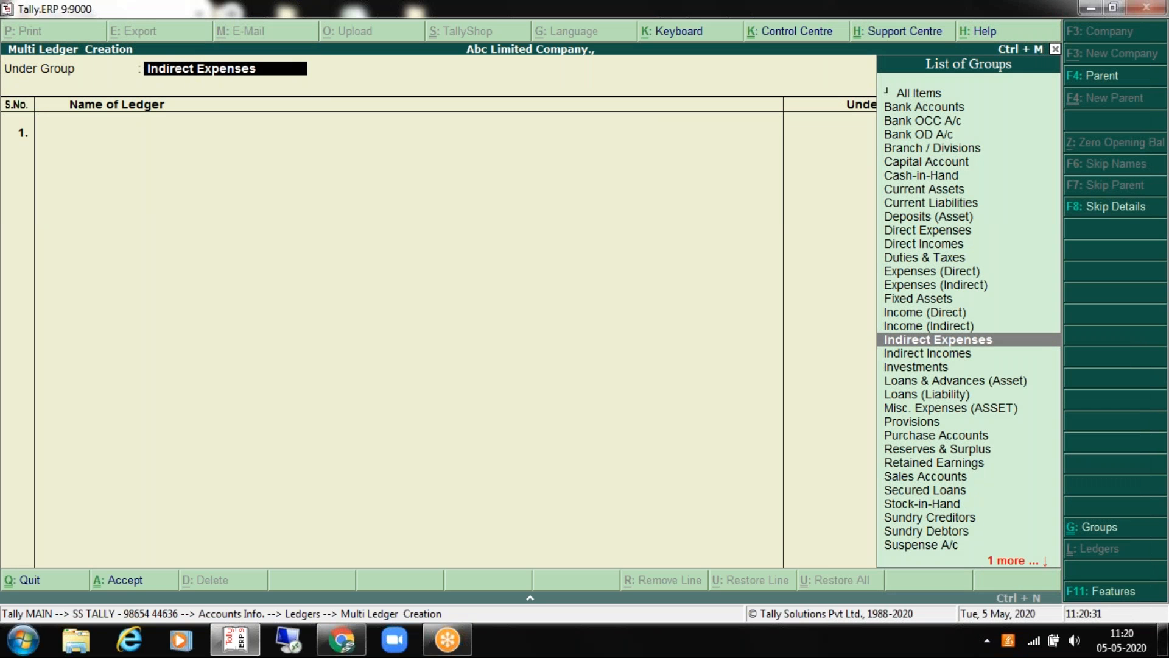
{"action": "key", "text": "Return"}
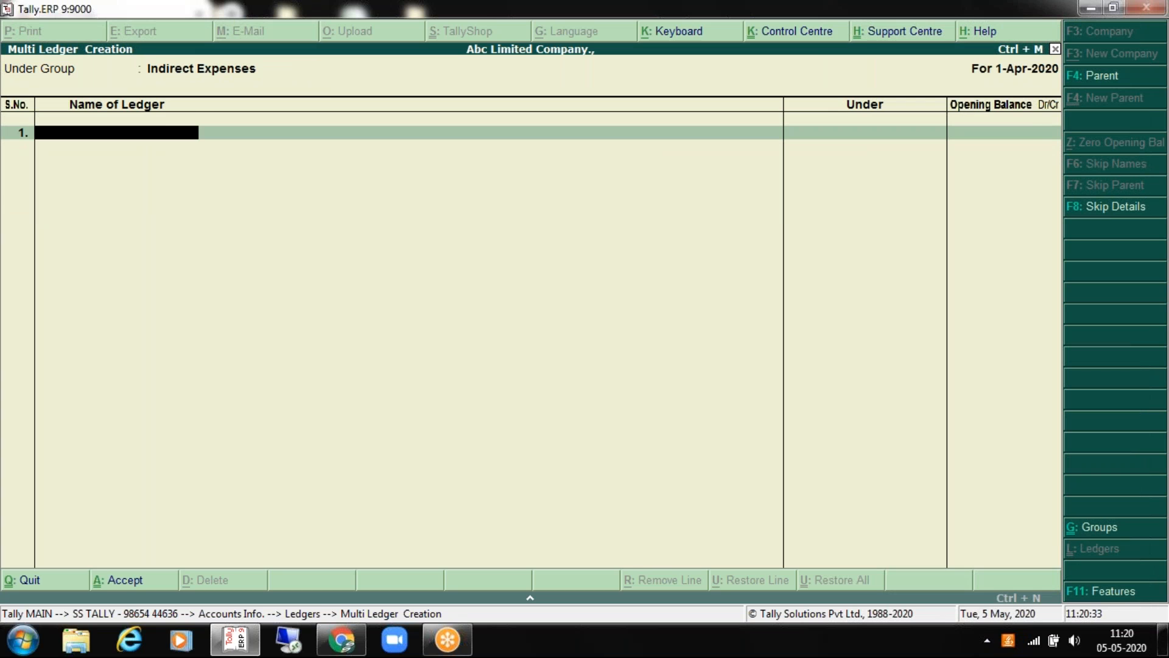
Step: Enter trial ledger names A, A and D, then exit to the Gateway of Tally
{"action": "type", "text": "A"}
{"action": "key", "text": "Return"}
{"action": "key", "text": "BackSpace"}
{"action": "key", "text": "Return"}
{"action": "key", "text": "Return"}
{"action": "type", "text": "A"}
{"action": "key", "text": "Return"}
{"action": "key", "text": "Return"}
{"action": "type", "text": "D"}
{"action": "key", "text": "Return"}
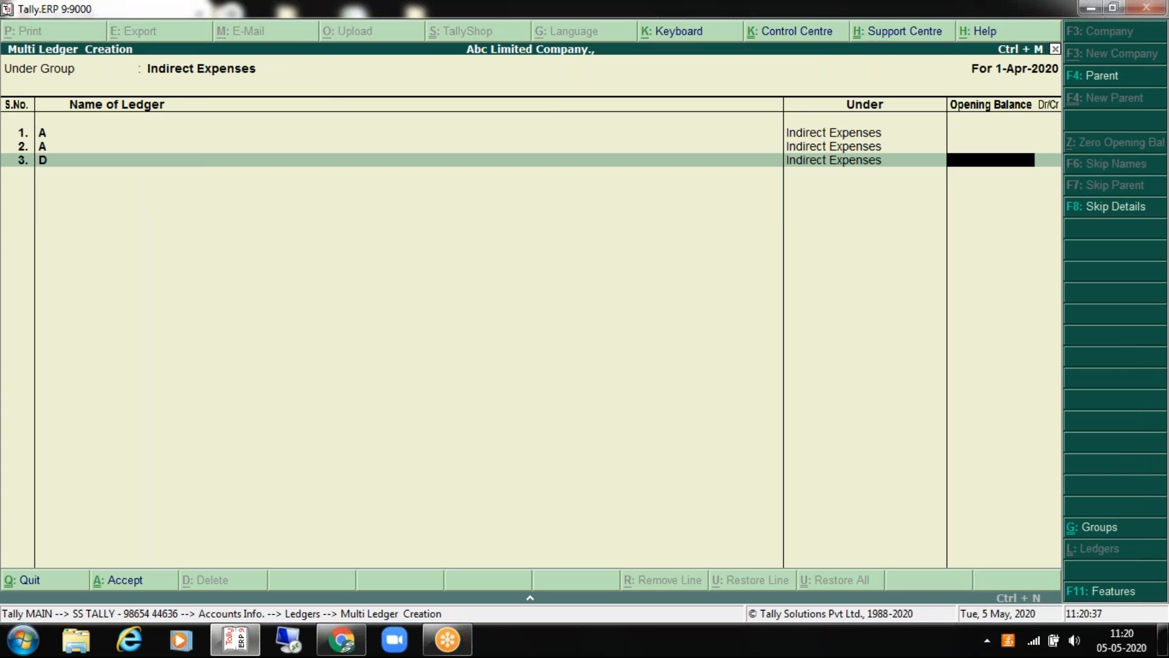
{"action": "key", "text": "Escape"}
{"action": "key", "text": "Escape"}
{"action": "key", "text": "Escape"}
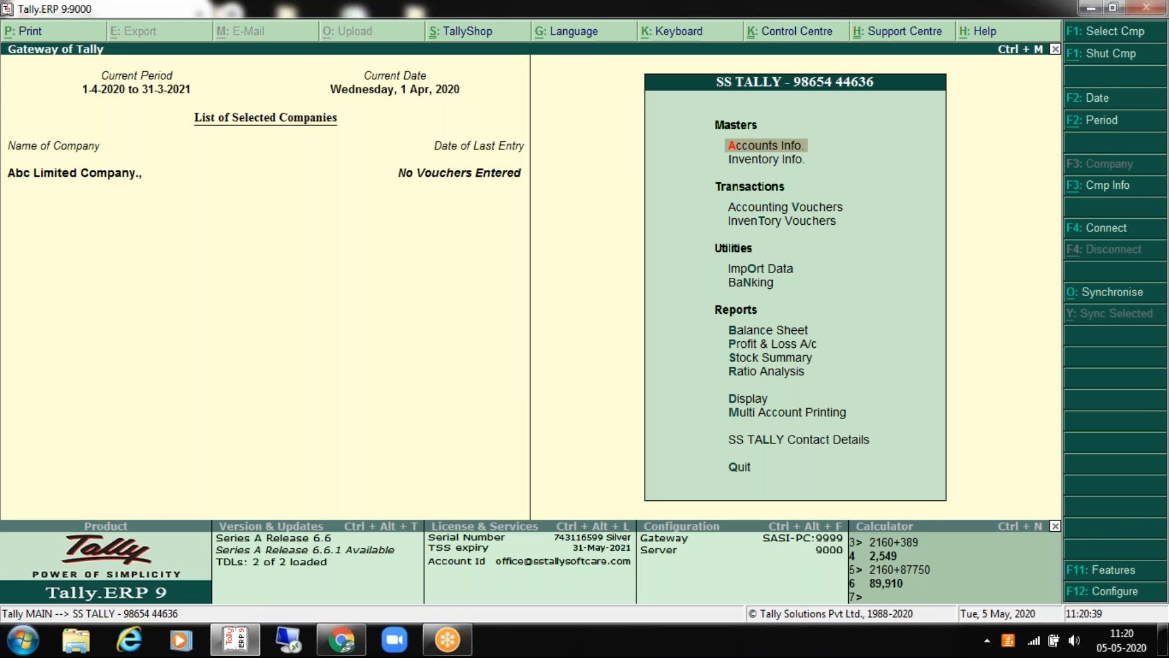
Step: Browse the Groups options under Accounts Info., including Multiple Group Creation, then back out
{"action": "key", "text": "Return"}
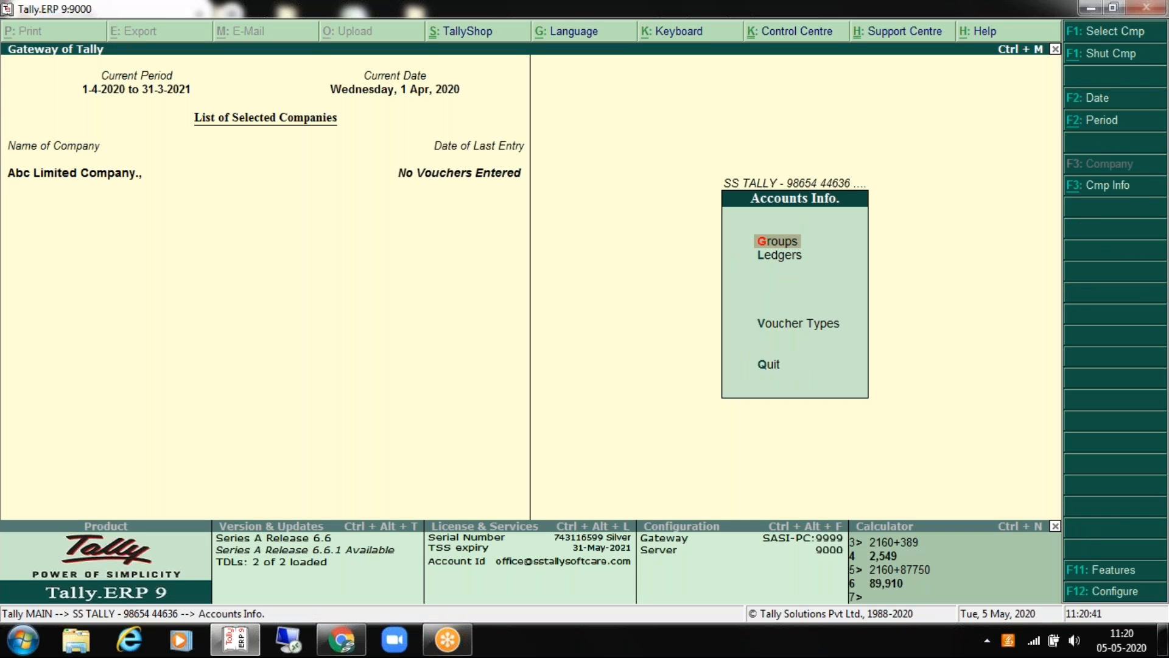
{"action": "key", "text": "Return"}
{"action": "key", "text": "Down"}
{"action": "key", "text": "Down"}
{"action": "key", "text": "Down"}
{"action": "key", "text": "Return"}
{"action": "key", "text": "Escape"}
{"action": "key", "text": "Down"}
{"action": "key", "text": "Down"}
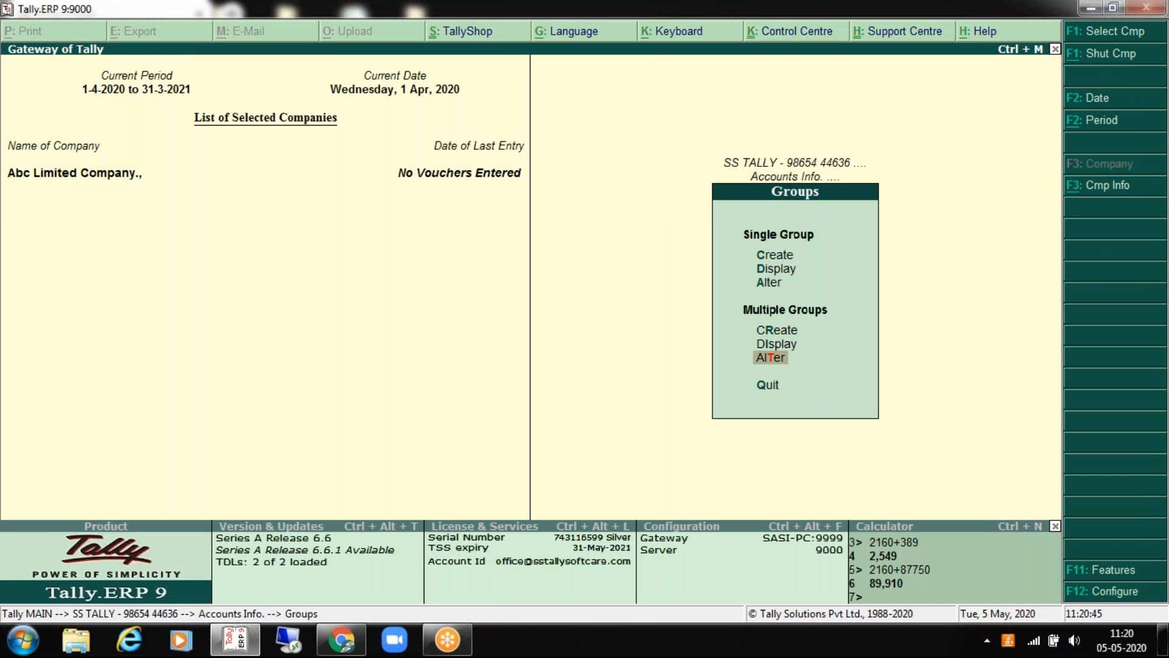
{"action": "key", "text": "Up"}
{"action": "key", "text": "Escape"}
{"action": "key", "text": "Escape"}
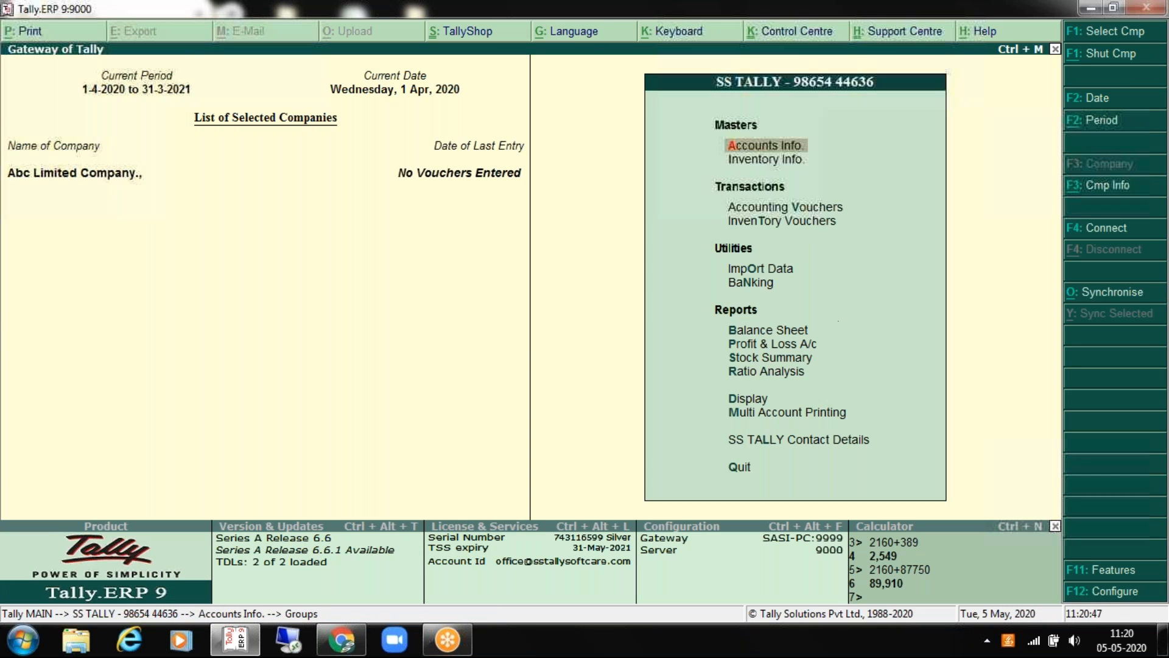
{"action": "key", "text": "Return"}
{"action": "key", "text": "Escape"}
Step: Open Accounts Info. > Ledgers and highlight Create under Single Ledger
{"action": "key", "text": "Return"}
{"action": "key", "text": "Down"}
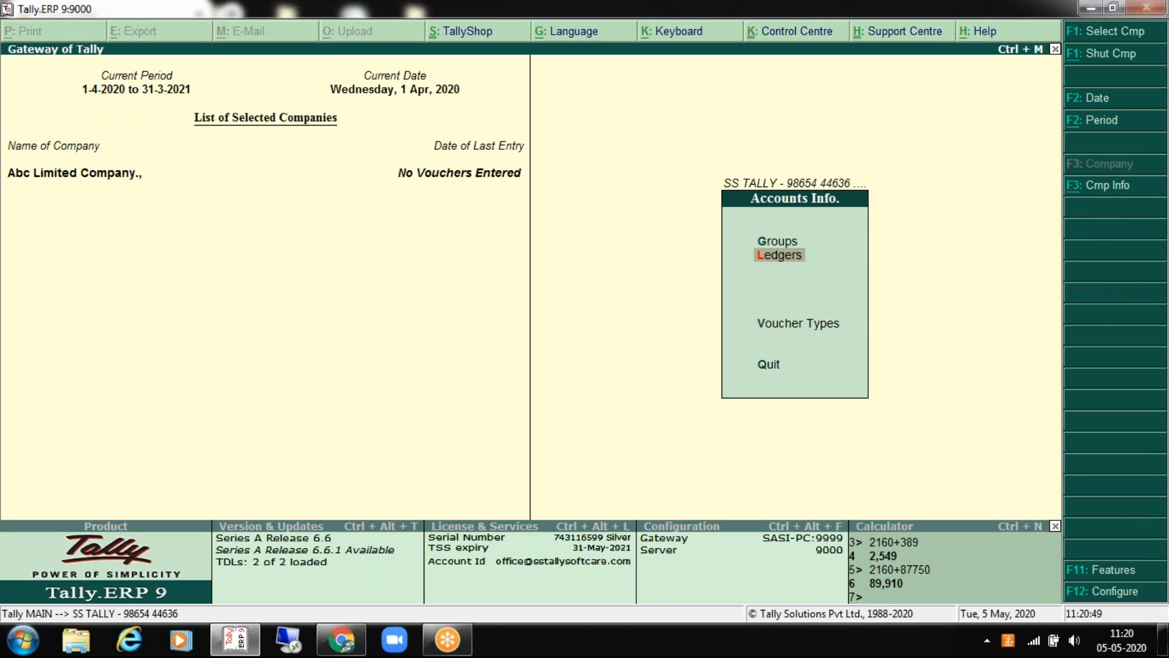
{"action": "key", "text": "Return"}
{"action": "key", "text": "Down"}
{"action": "key", "text": "Down"}
{"action": "key", "text": "Down"}
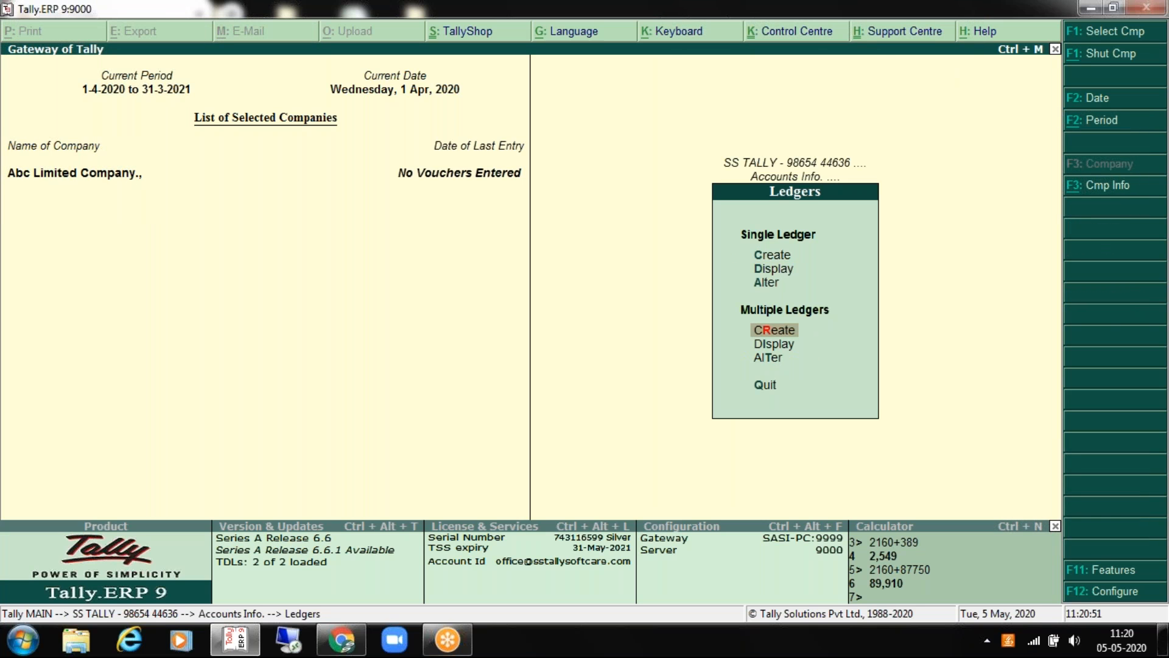
{"action": "key", "text": "Down"}
{"action": "key", "text": "Down"}
{"action": "key", "text": "Up"}
{"action": "key", "text": "Up"}
{"action": "key", "text": "Up"}
{"action": "key", "text": "Up"}
{"action": "key", "text": "Up"}
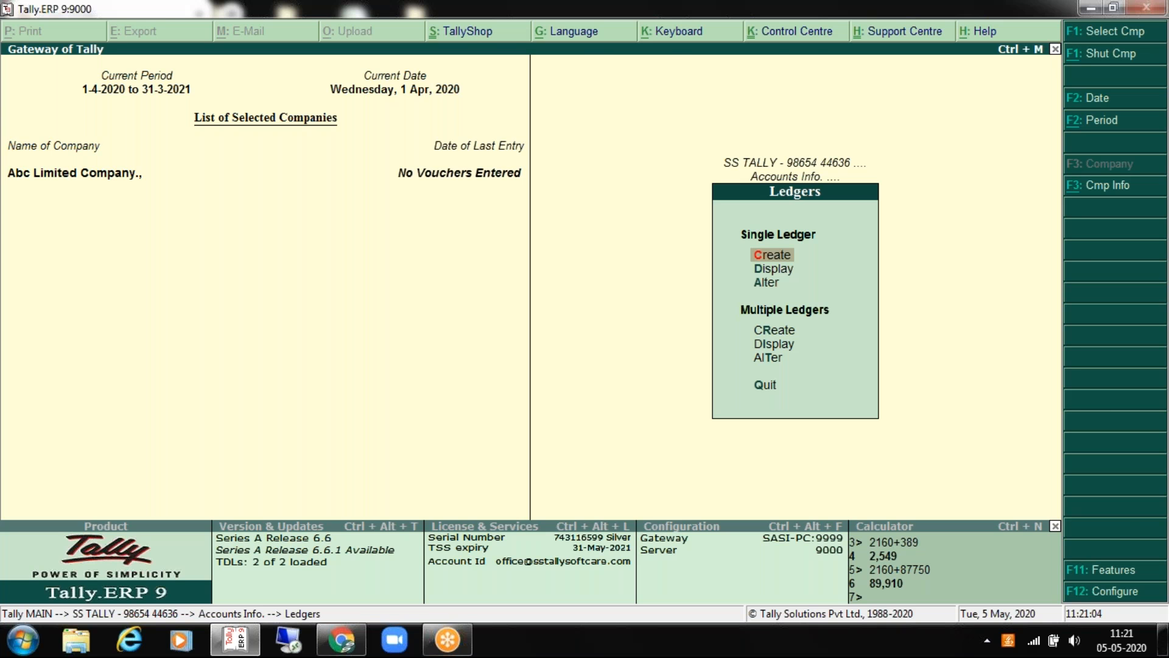
Step: Open the Ledger Creation form from Single Ledger > Create
{"action": "key", "text": "Return"}
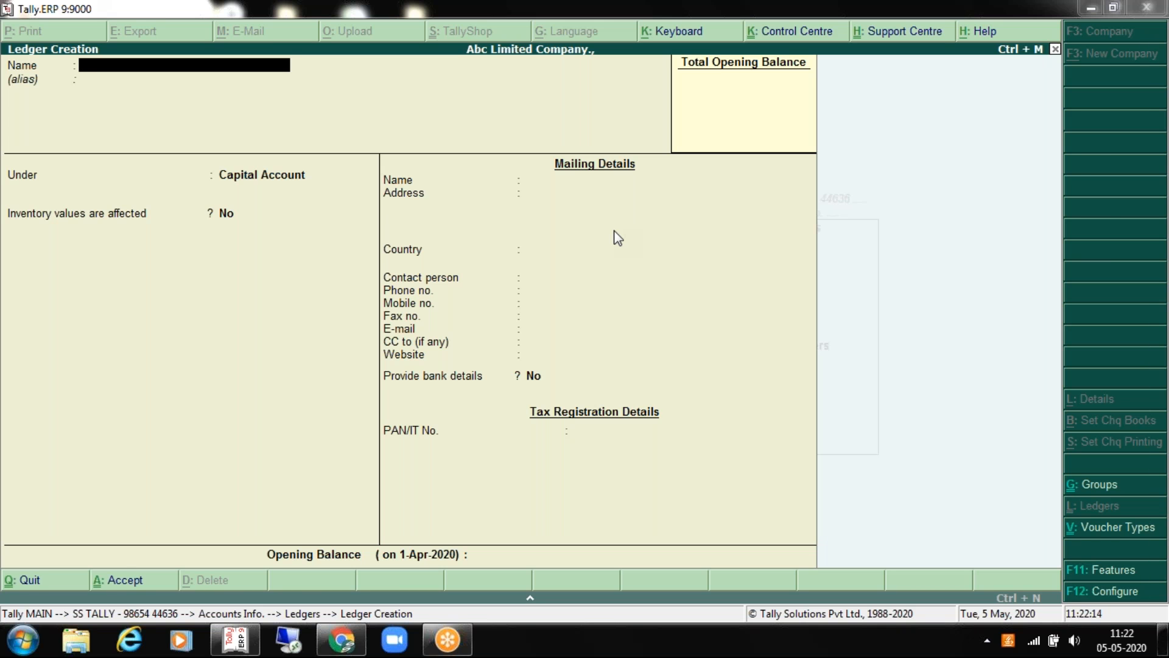
Step: Close the current form and reopen a fresh single Ledger Creation form
{"action": "key", "text": "Escape"}
{"action": "key", "text": "Escape"}
{"action": "key", "text": "Escape"}
{"action": "key", "text": "Return"}
{"action": "key", "text": "Down"}
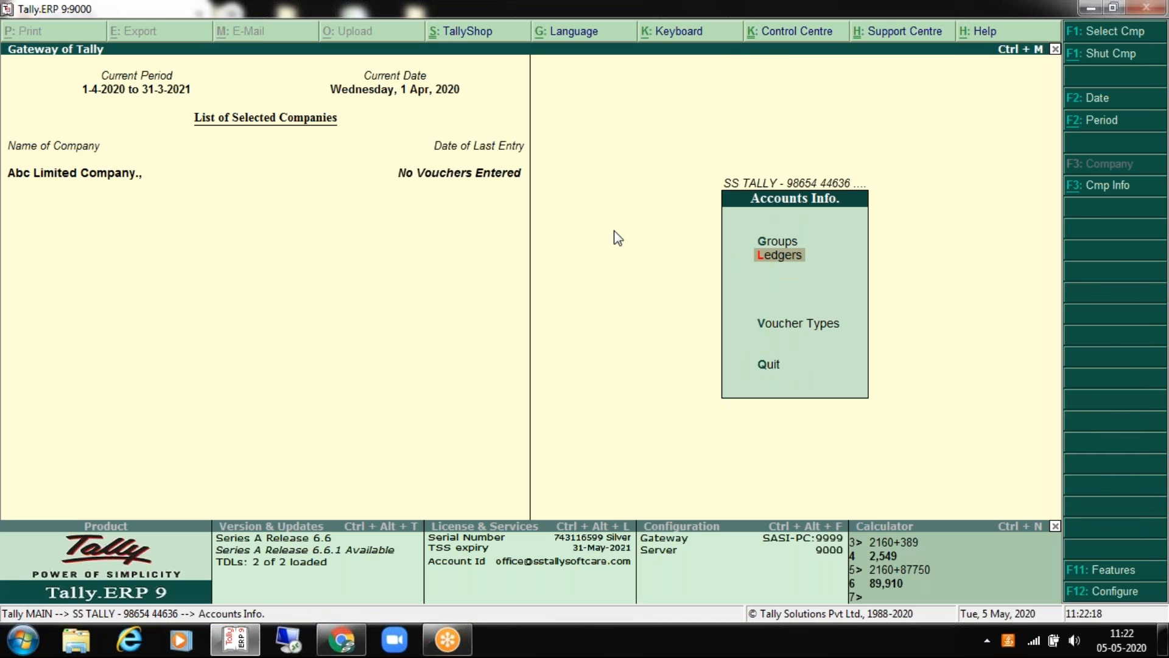
{"action": "key", "text": "Return"}
{"action": "key", "text": "Return"}
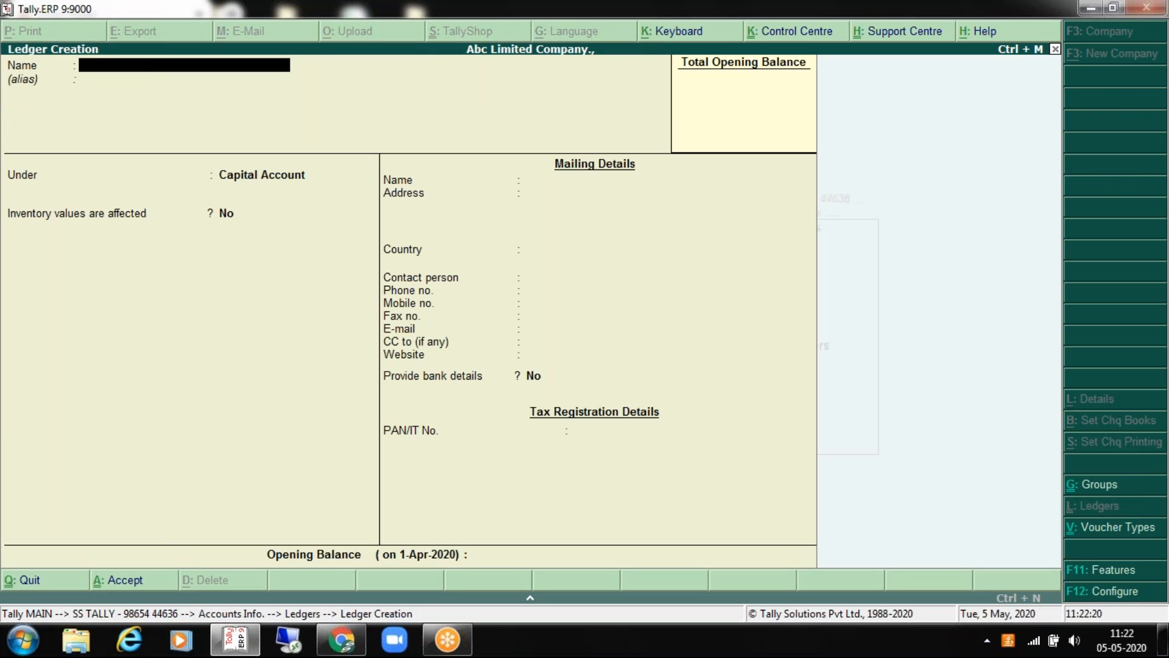
Step: Name the new ledger 'Sankar Traders - Customer'
{"action": "type", "text": "Sankar Traders - Customer"}
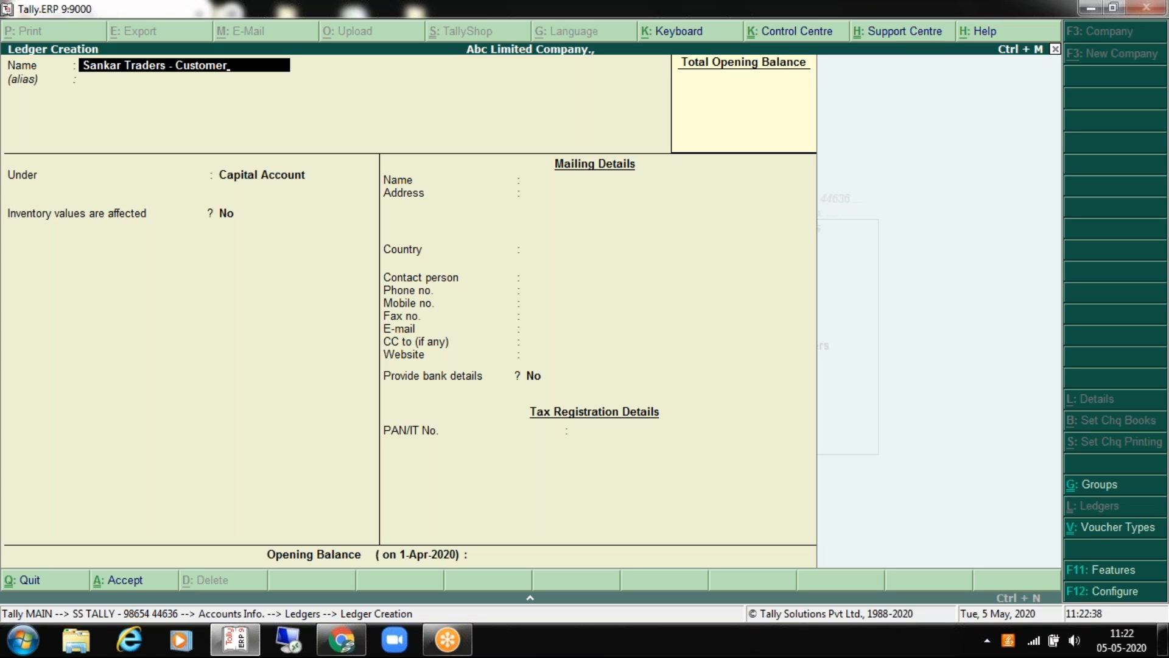
{"action": "key", "text": "Return"}
{"action": "key", "text": "Return"}
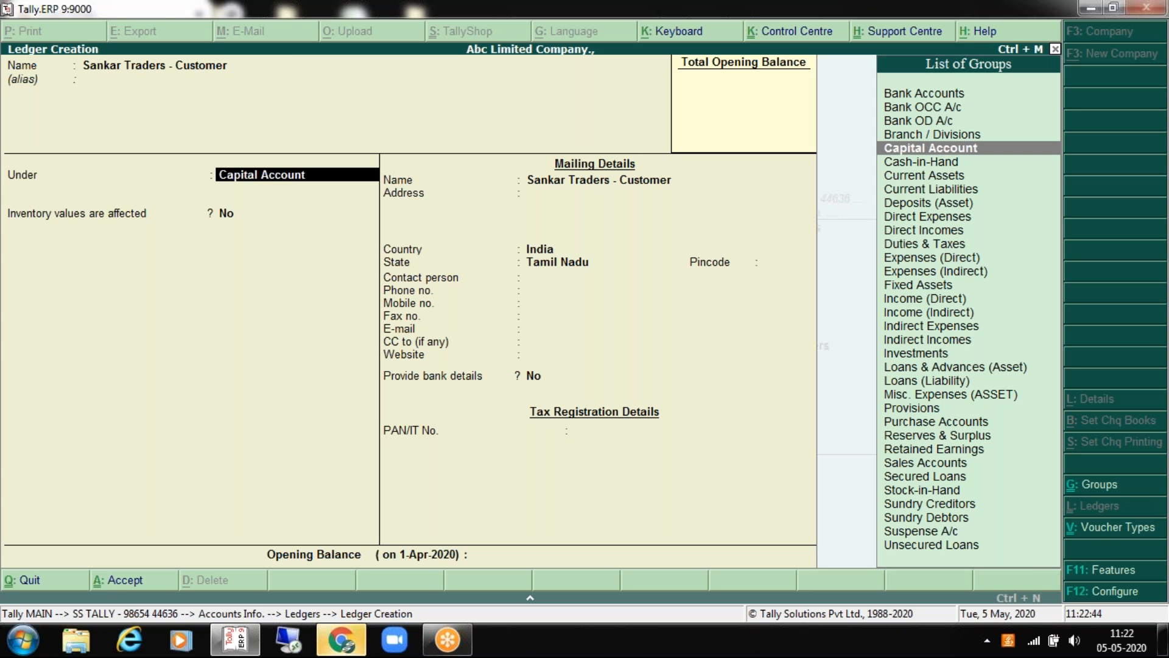
Step: Select Sundry Debtors from the List of Groups as the ledger's Under group
{"action": "key", "text": "Up"}
{"action": "key", "text": "Up"}
{"action": "key", "text": "Up"}
{"action": "key", "text": "Up"}
{"action": "key", "text": "Down"}
{"action": "key", "text": "Down"}
{"action": "key", "text": "Down"}
{"action": "key", "text": "Down"}
{"action": "key", "text": "Down"}
{"action": "key", "text": "Down"}
{"action": "key", "text": "Down"}
{"action": "key", "text": "Down"}
{"action": "key", "text": "Down"}
{"action": "key", "text": "Down"}
{"action": "key", "text": "Down"}
{"action": "key", "text": "Down"}
{"action": "key", "text": "Down"}
{"action": "key", "text": "Down"}
{"action": "key", "text": "Down"}
{"action": "key", "text": "Down"}
{"action": "key", "text": "Down"}
{"action": "key", "text": "Down"}
{"action": "key", "text": "Down"}
{"action": "key", "text": "Down"}
{"action": "key", "text": "Down"}
{"action": "key", "text": "Down"}
{"action": "key", "text": "Down"}
{"action": "key", "text": "Down"}
{"action": "key", "text": "Down"}
{"action": "key", "text": "Down"}
{"action": "key", "text": "Up"}
{"action": "key", "text": "Up"}
{"action": "key", "text": "Up"}
{"action": "key", "text": "Up"}
{"action": "key", "text": "Up"}
{"action": "key", "text": "Up"}
{"action": "key", "text": "Up"}
{"action": "key", "text": "Up"}
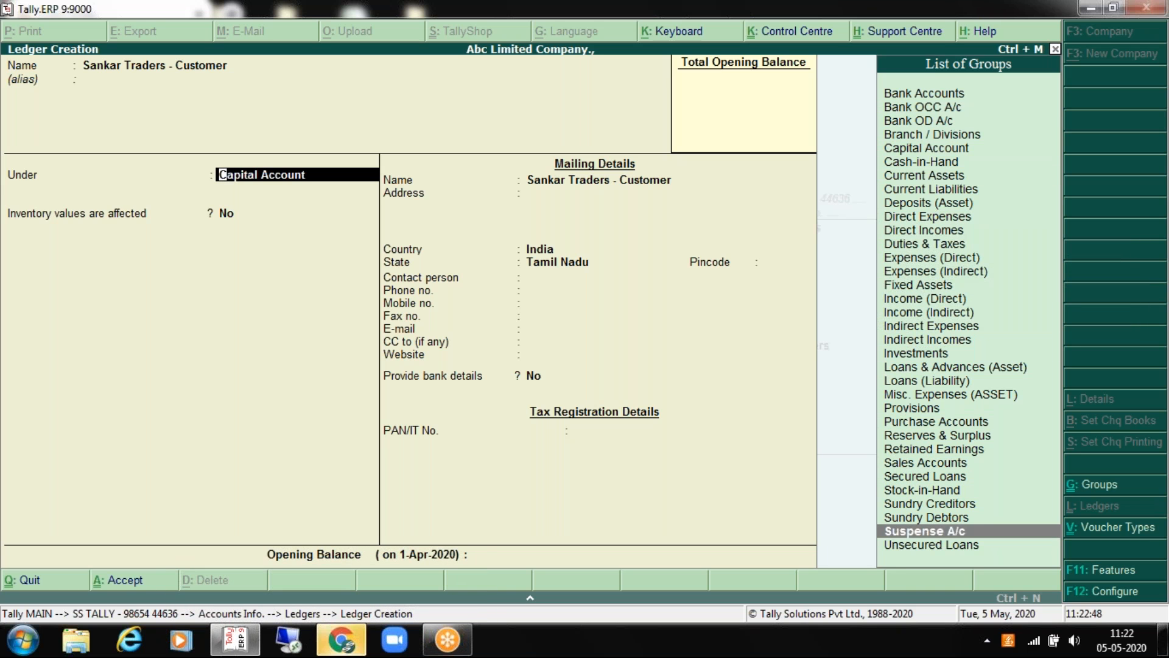
{"action": "key", "text": "Up"}
{"action": "key", "text": "Up"}
{"action": "key", "text": "Up"}
{"action": "key", "text": "Up"}
{"action": "key", "text": "Up"}
{"action": "key", "text": "Up"}
{"action": "key", "text": "Up"}
{"action": "key", "text": "Up"}
{"action": "key", "text": "Up"}
{"action": "key", "text": "Up"}
{"action": "key", "text": "Up"}
{"action": "key", "text": "Up"}
{"action": "key", "text": "Up"}
{"action": "key", "text": "Up"}
{"action": "key", "text": "Up"}
{"action": "key", "text": "Up"}
{"action": "key", "text": "Up"}
{"action": "key", "text": "Up"}
{"action": "key", "text": "Up"}
{"action": "key", "text": "Up"}
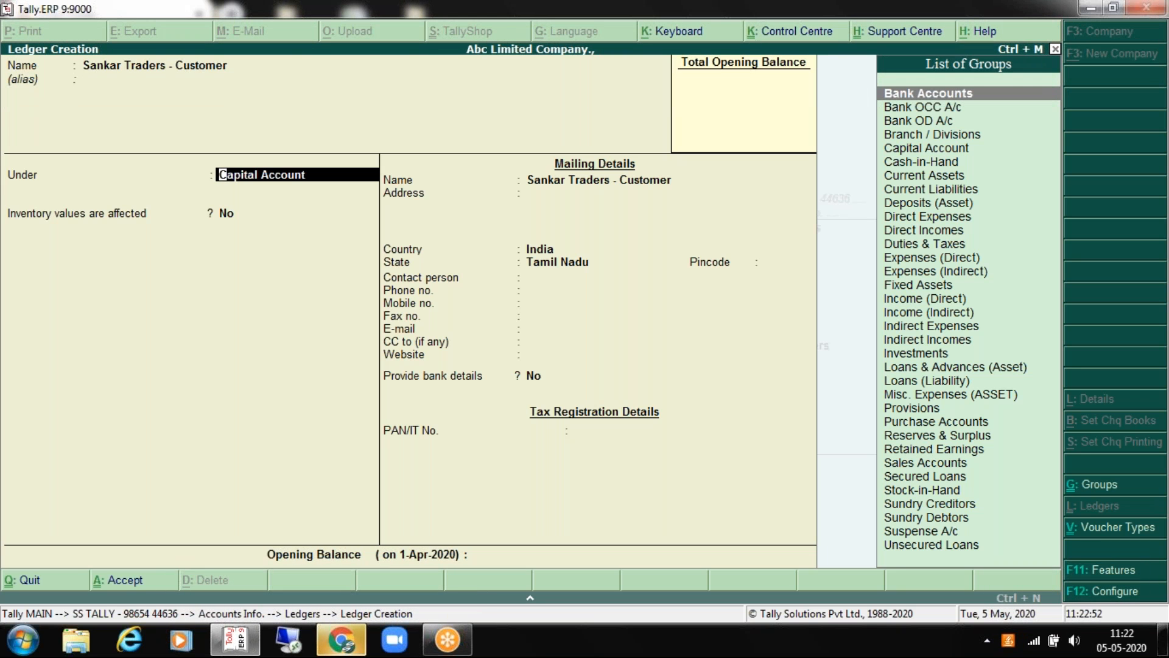
{"action": "key", "text": "BackSpace"}
{"action": "key", "text": "Return"}
{"action": "key", "text": "Down"}
{"action": "key", "text": "Down"}
{"action": "key", "text": "Down"}
{"action": "key", "text": "Down"}
{"action": "key", "text": "Down"}
{"action": "key", "text": "Down"}
{"action": "key", "text": "Down"}
{"action": "key", "text": "Down"}
{"action": "key", "text": "Down"}
{"action": "key", "text": "Down"}
{"action": "key", "text": "Down"}
{"action": "key", "text": "Down"}
{"action": "key", "text": "Down"}
{"action": "key", "text": "Down"}
{"action": "key", "text": "Down"}
{"action": "key", "text": "Down"}
{"action": "key", "text": "Down"}
{"action": "key", "text": "Down"}
{"action": "key", "text": "Down"}
{"action": "key", "text": "Down"}
{"action": "key", "text": "Down"}
{"action": "key", "text": "Down"}
{"action": "key", "text": "Down"}
{"action": "key", "text": "Down"}
{"action": "key", "text": "Down"}
{"action": "key", "text": "Up"}
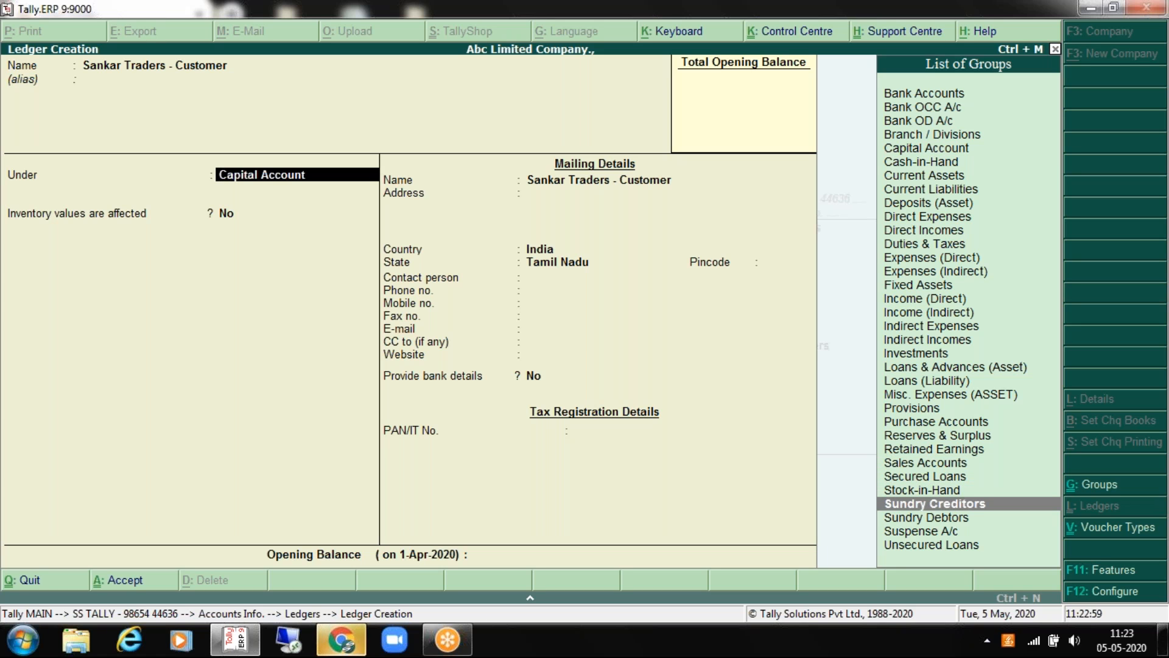
{"action": "key", "text": "Down"}
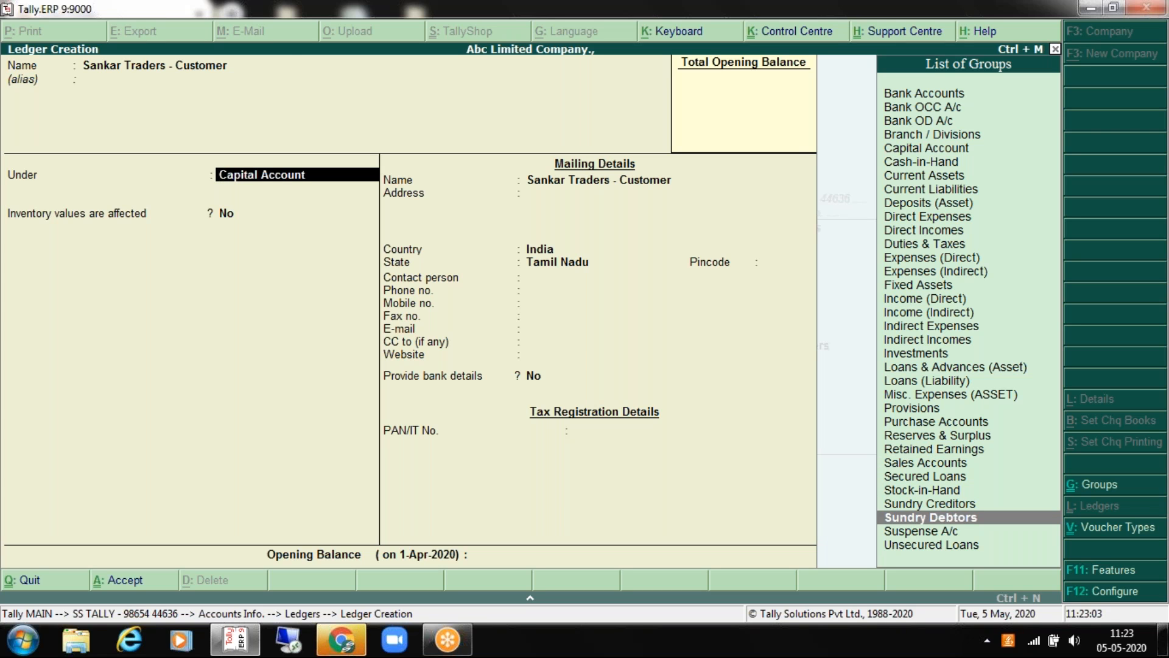
{"action": "key", "text": "BackSpace"}
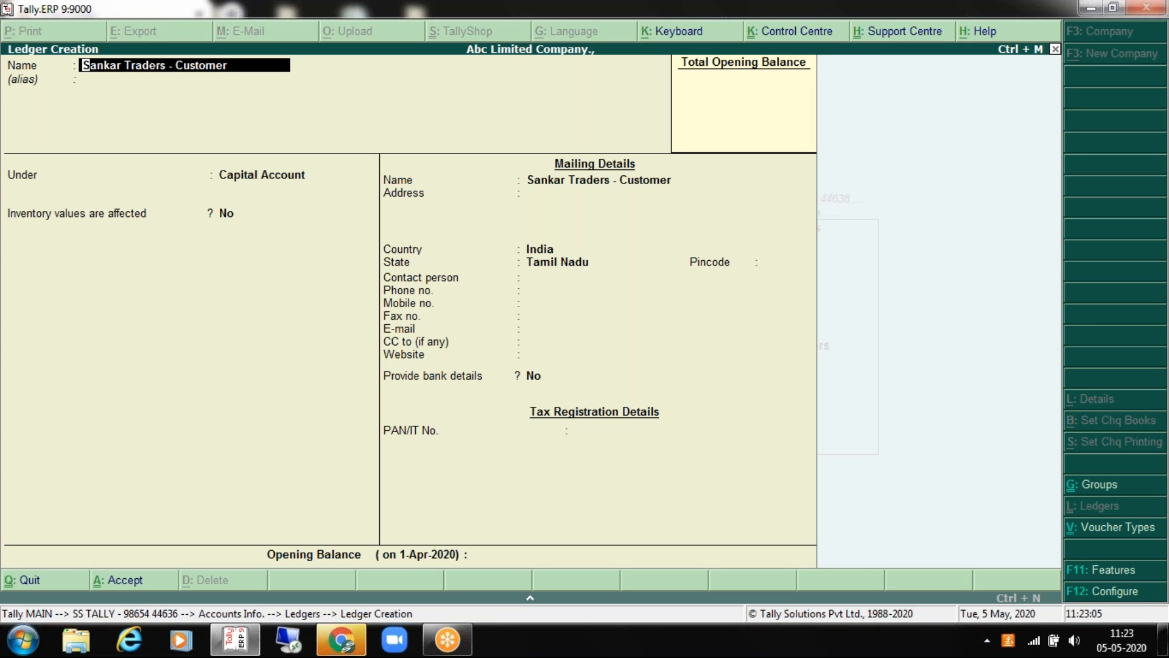
{"action": "key", "text": "Return"}
{"action": "key", "text": "Return"}
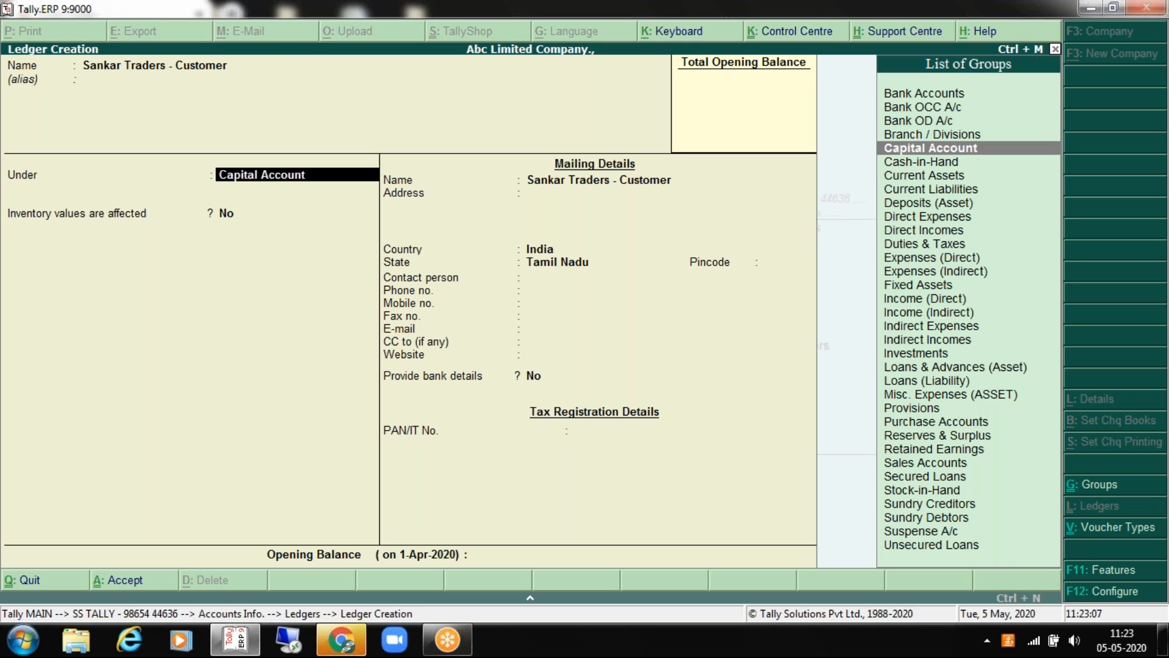
{"action": "key", "text": "Down"}
{"action": "key", "text": "Down"}
{"action": "key", "text": "Down"}
{"action": "key", "text": "Down"}
{"action": "key", "text": "Down"}
{"action": "key", "text": "Down"}
{"action": "key", "text": "Down"}
{"action": "key", "text": "Down"}
{"action": "key", "text": "Down"}
{"action": "key", "text": "Down"}
{"action": "key", "text": "Down"}
{"action": "key", "text": "Down"}
{"action": "key", "text": "Down"}
{"action": "key", "text": "Down"}
{"action": "key", "text": "Down"}
{"action": "key", "text": "Down"}
{"action": "key", "text": "Down"}
{"action": "key", "text": "Down"}
{"action": "key", "text": "Down"}
{"action": "key", "text": "Down"}
{"action": "key", "text": "Down"}
{"action": "key", "text": "Down"}
{"action": "key", "text": "Down"}
{"action": "key", "text": "Down"}
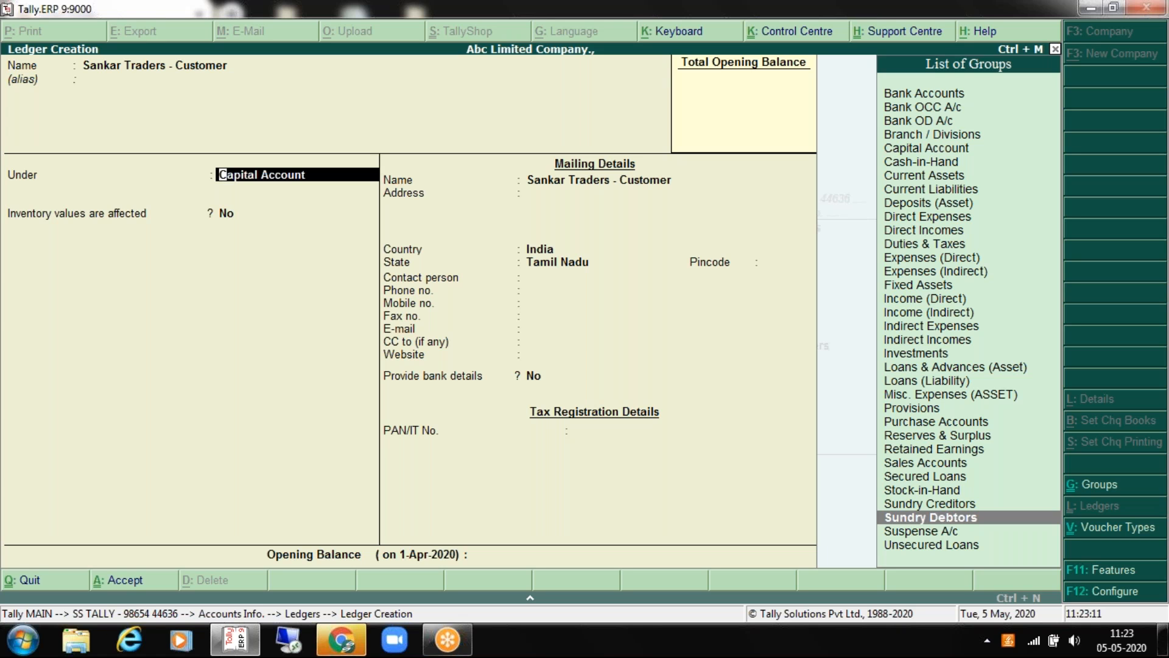
{"action": "key", "text": "Return"}
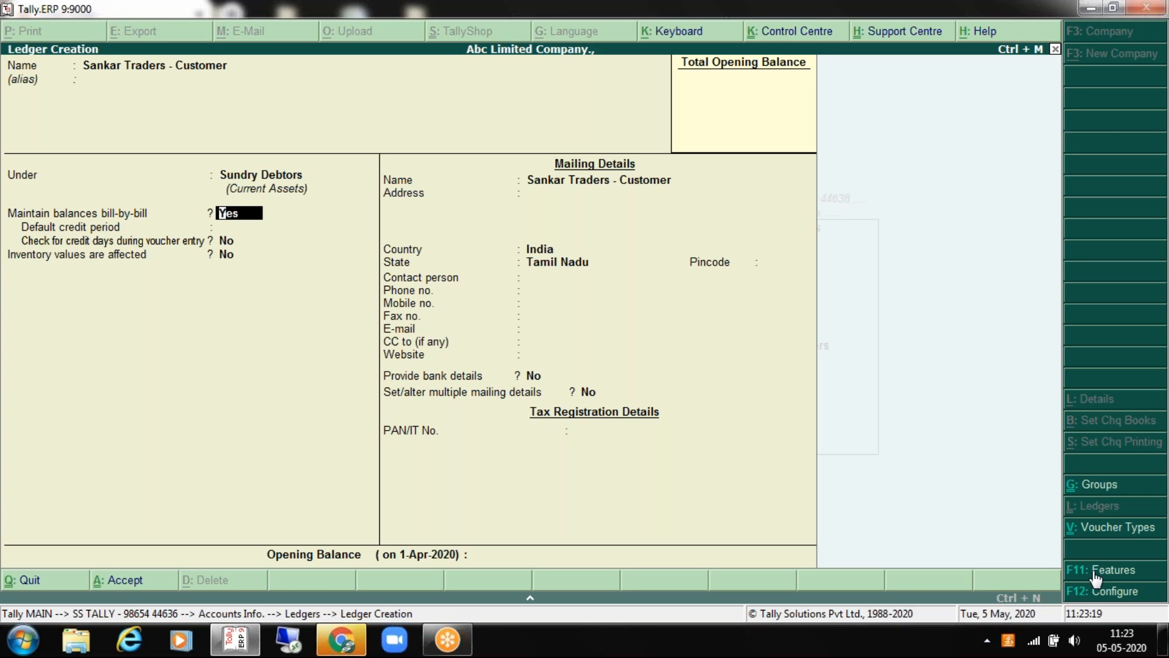
{"action": "key", "text": "F11"}
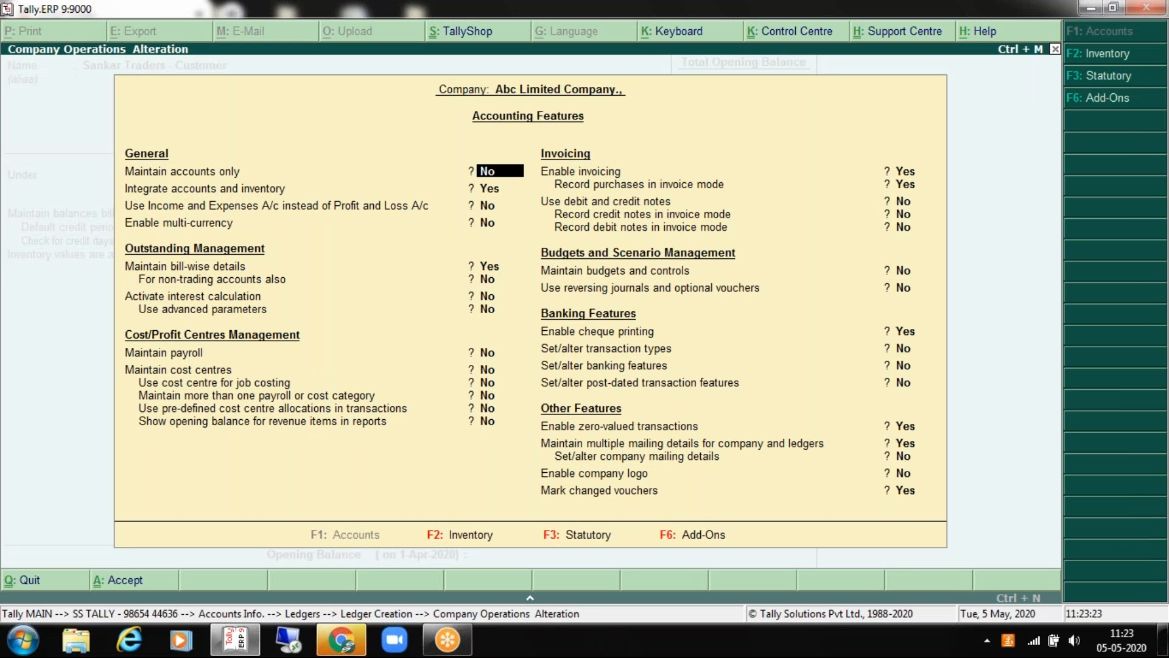
{"action": "key", "text": "Return"}
{"action": "key", "text": "Return"}
{"action": "key", "text": "Return"}
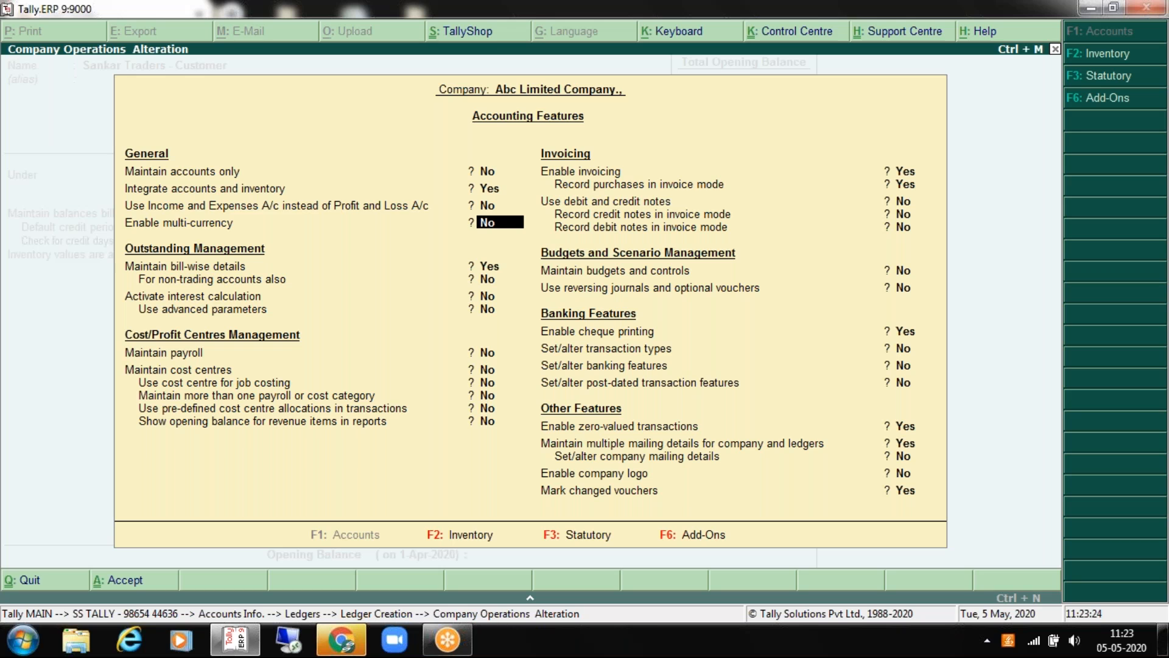
{"action": "key", "text": "Return"}
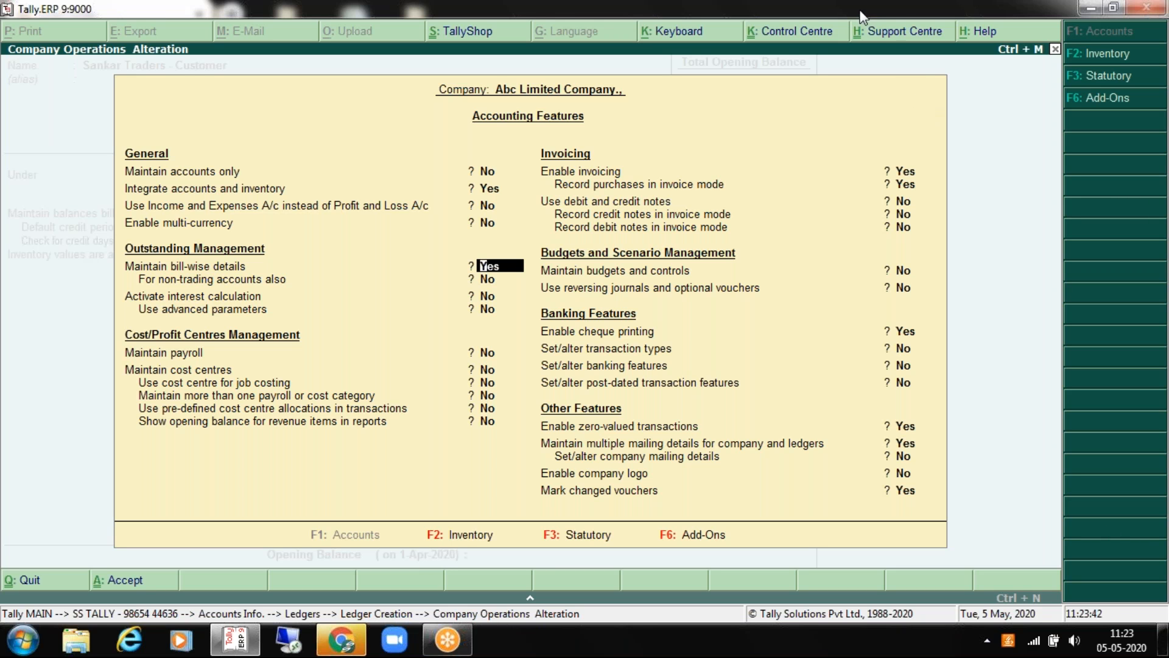
{"action": "key", "text": "Escape"}
{"action": "key", "text": "Return"}
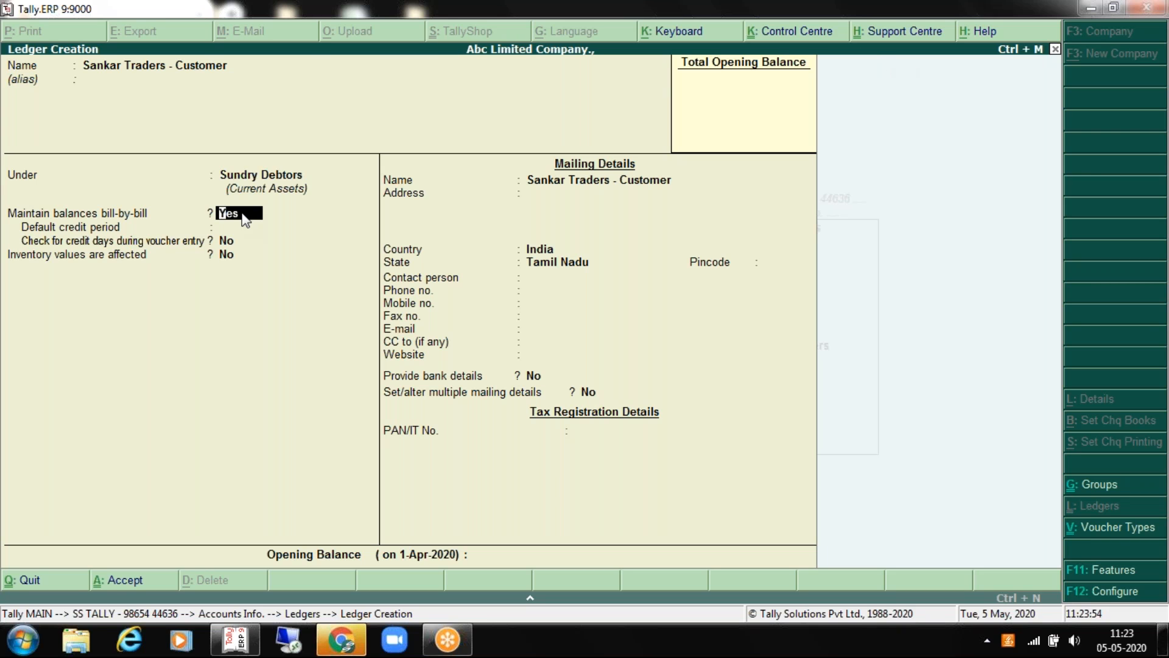
Step: Set a 15-day default credit period and Yes for credit-day checks during voucher entry
{"action": "key", "text": "Return"}
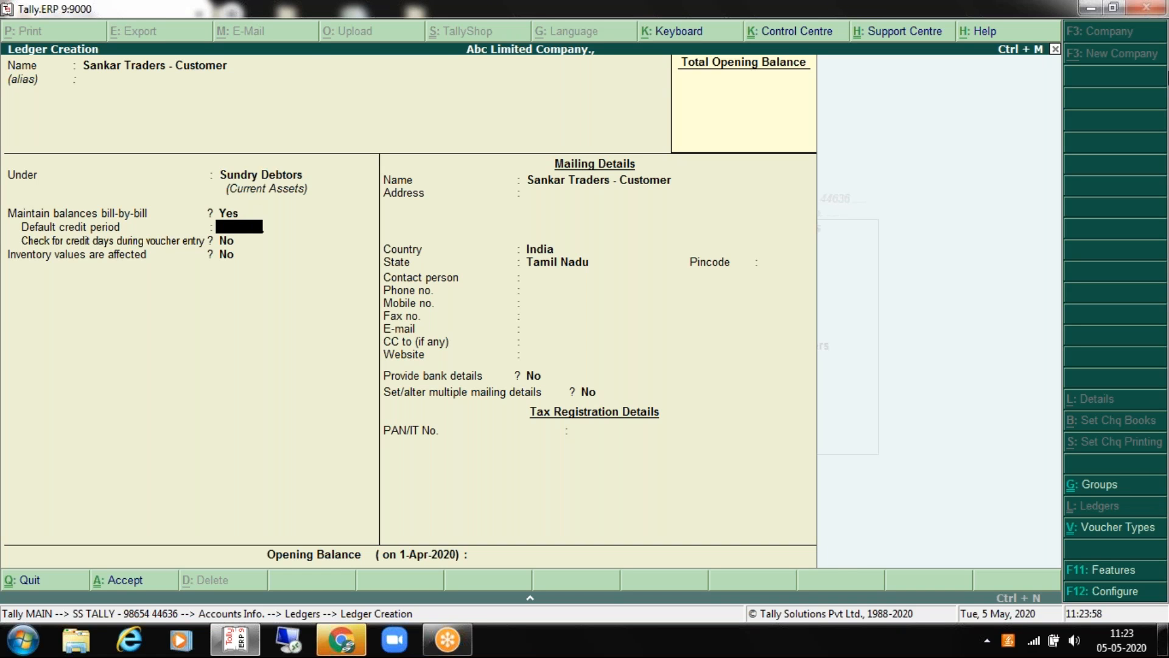
{"action": "type", "text": "15"}
{"action": "key", "text": "Return"}
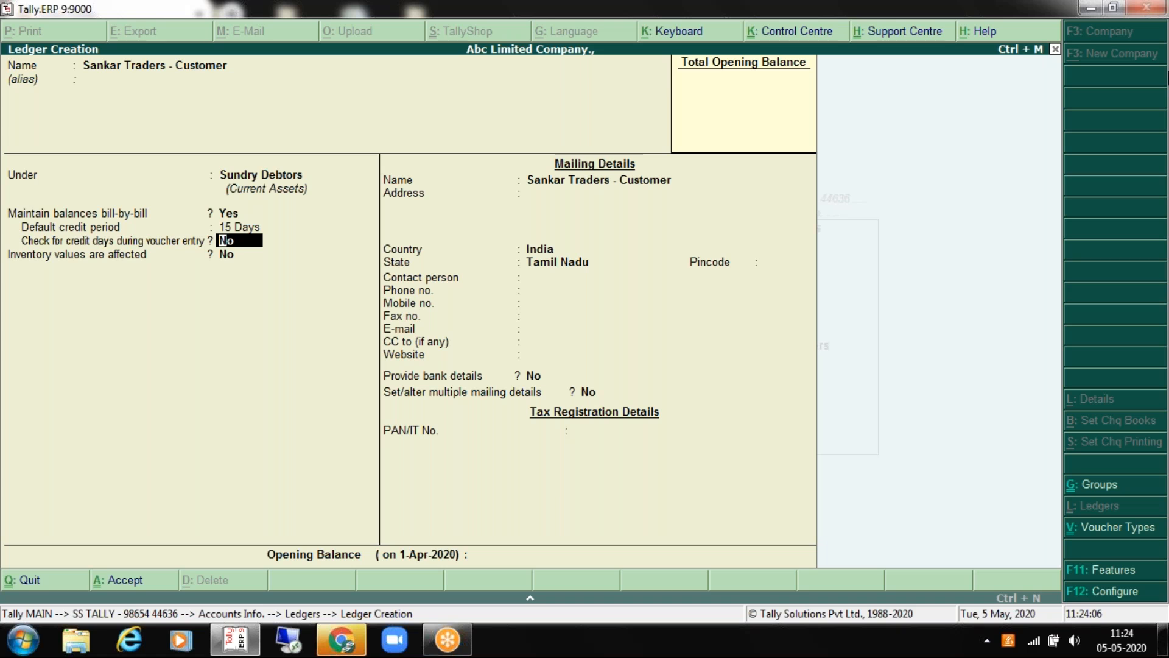
{"action": "type", "text": "yes"}
{"action": "key", "text": "Return"}
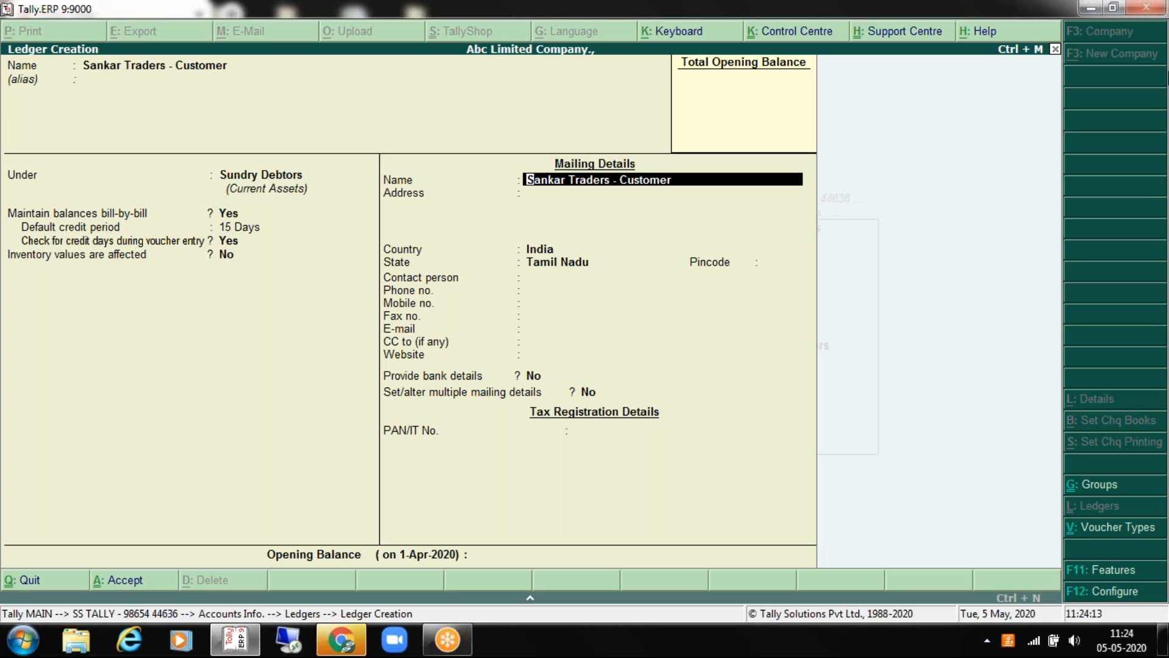
{"action": "key", "text": "Up"}
{"action": "key", "text": "Up"}
{"action": "key", "text": "Up"}
{"action": "key", "text": "Up"}
{"action": "key", "text": "Up"}
{"action": "key", "text": "Up"}
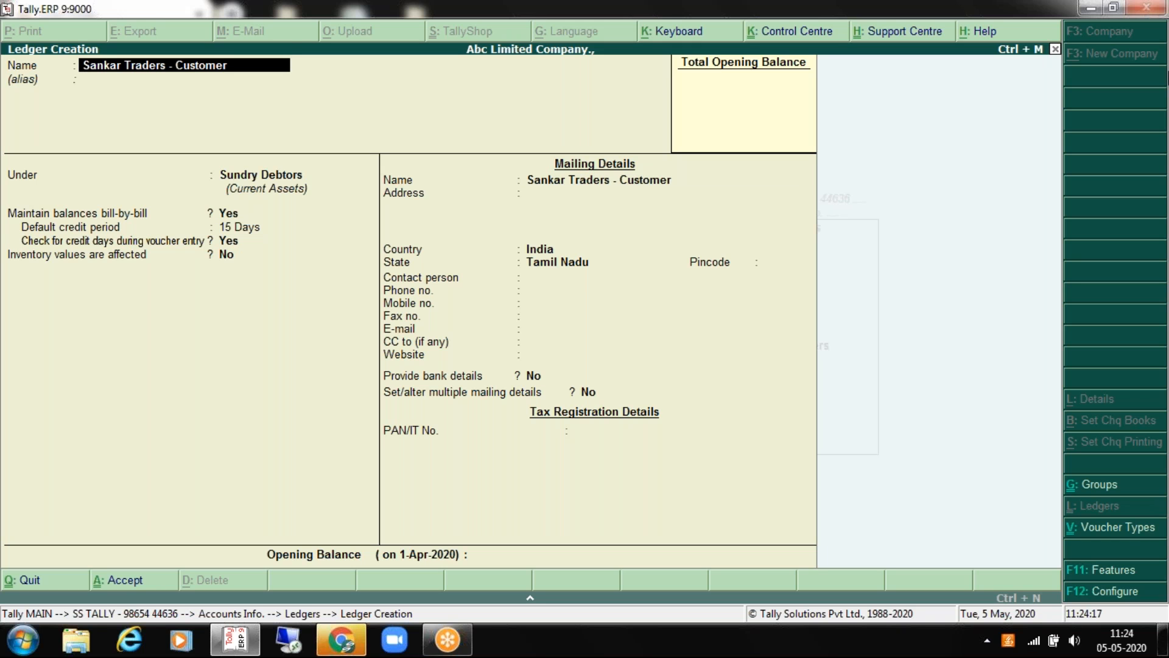
{"action": "key", "text": "Down"}
{"action": "key", "text": "Down"}
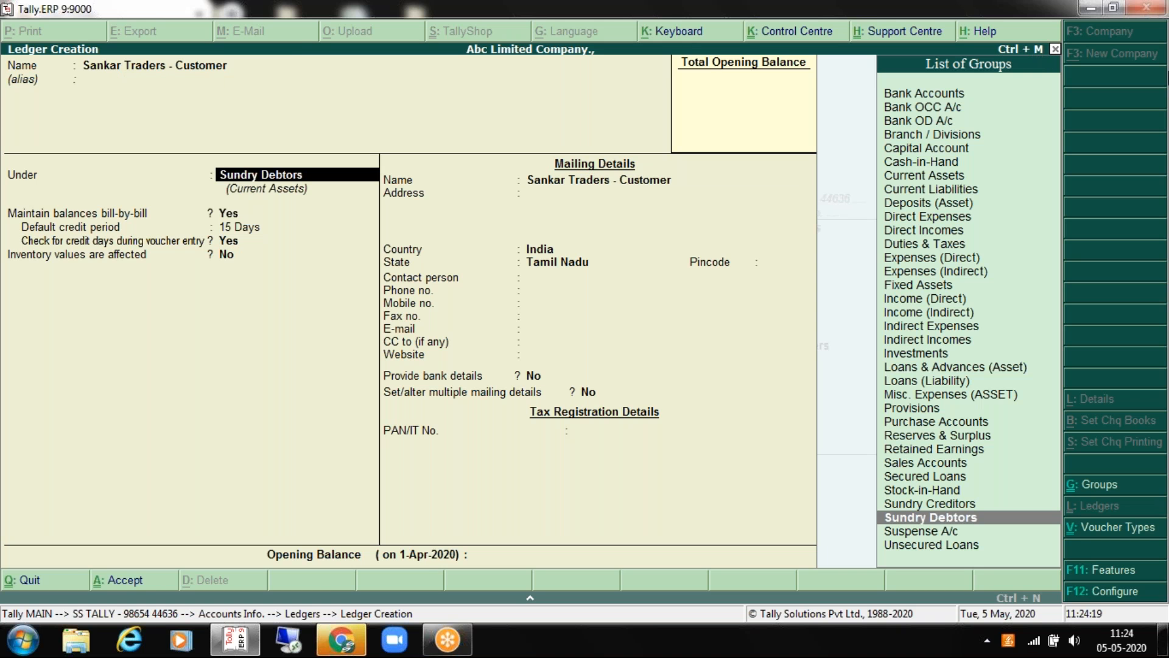
{"action": "key", "text": "Up"}
{"action": "key", "text": "Up"}
{"action": "key", "text": "Up"}
{"action": "key", "text": "Up"}
{"action": "key", "text": "Up"}
{"action": "key", "text": "Up"}
{"action": "key", "text": "Up"}
{"action": "key", "text": "Up"}
{"action": "key", "text": "Up"}
{"action": "key", "text": "Up"}
{"action": "key", "text": "Up"}
{"action": "key", "text": "Up"}
{"action": "key", "text": "Up"}
{"action": "key", "text": "Up"}
{"action": "key", "text": "Up"}
{"action": "key", "text": "Up"}
{"action": "key", "text": "Up"}
{"action": "key", "text": "Up"}
{"action": "key", "text": "Up"}
{"action": "key", "text": "Up"}
{"action": "key", "text": "Up"}
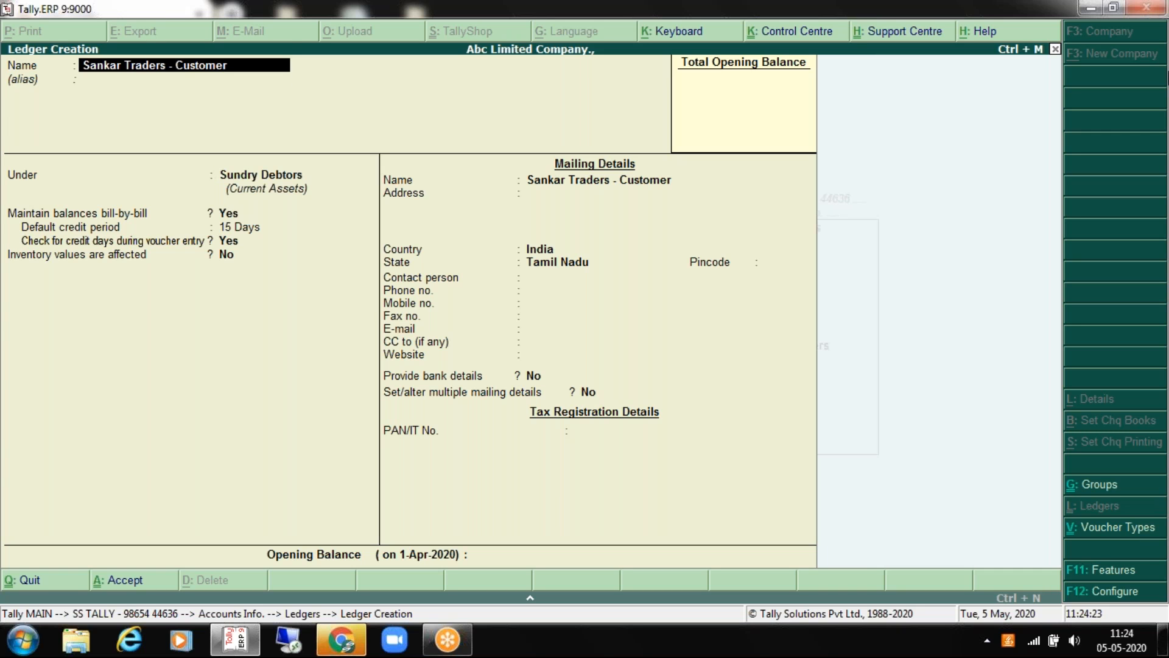
{"action": "key", "text": "Down"}
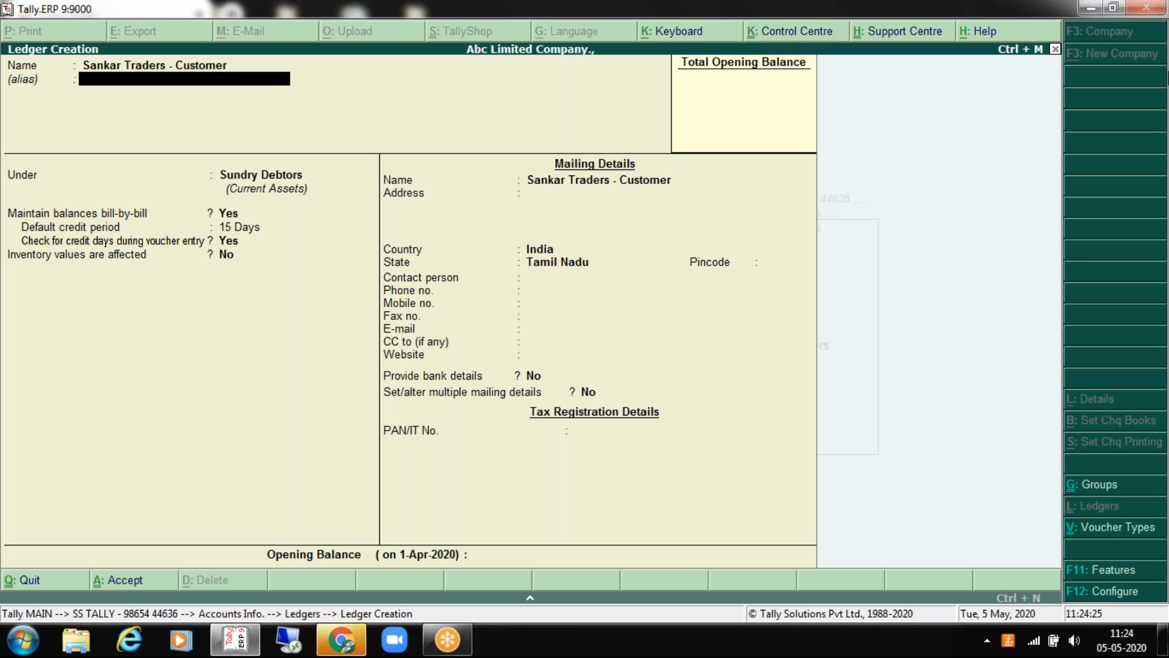
{"action": "key", "text": "Down"}
{"action": "key", "text": "Up"}
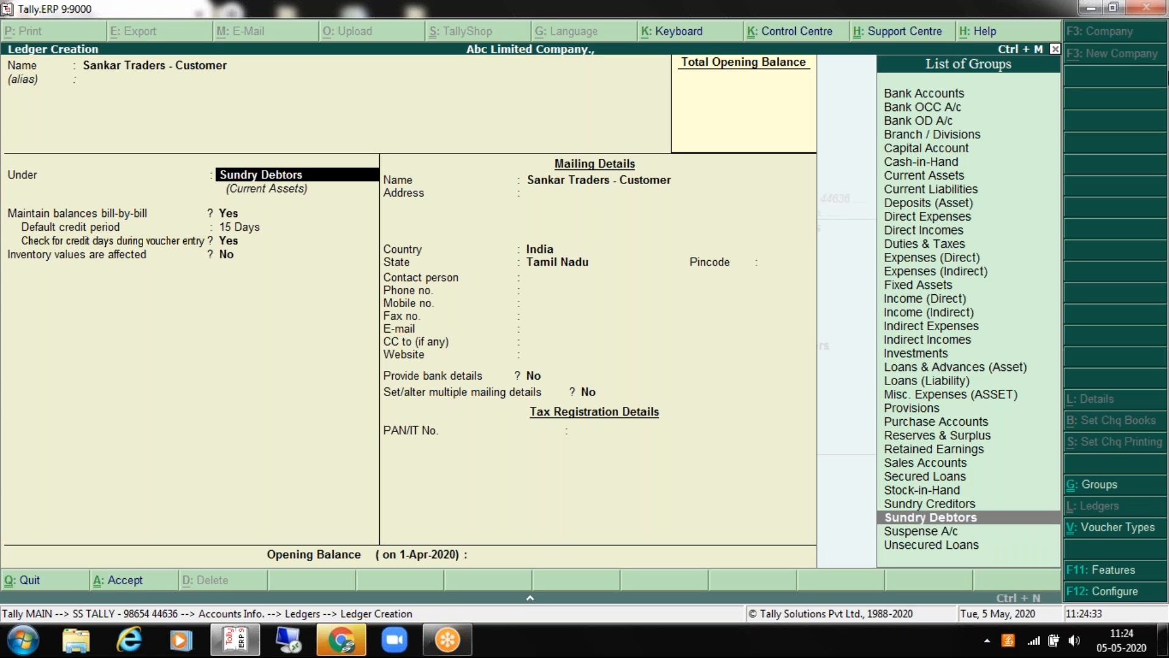
{"action": "key", "text": "Return"}
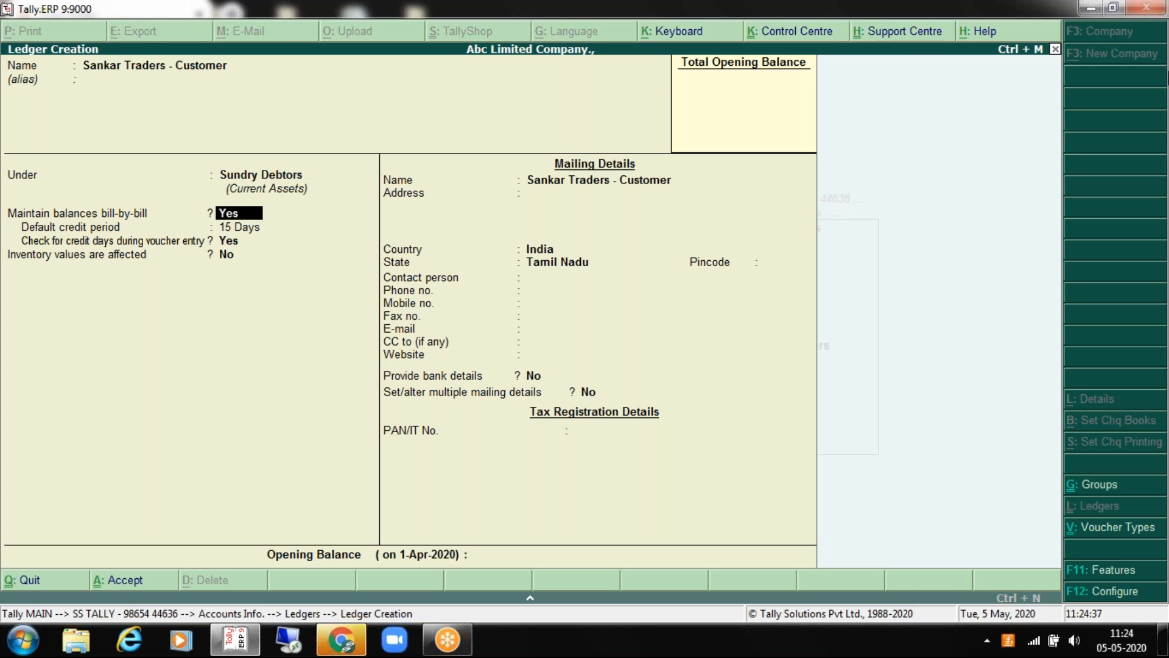
{"action": "key", "text": "Return"}
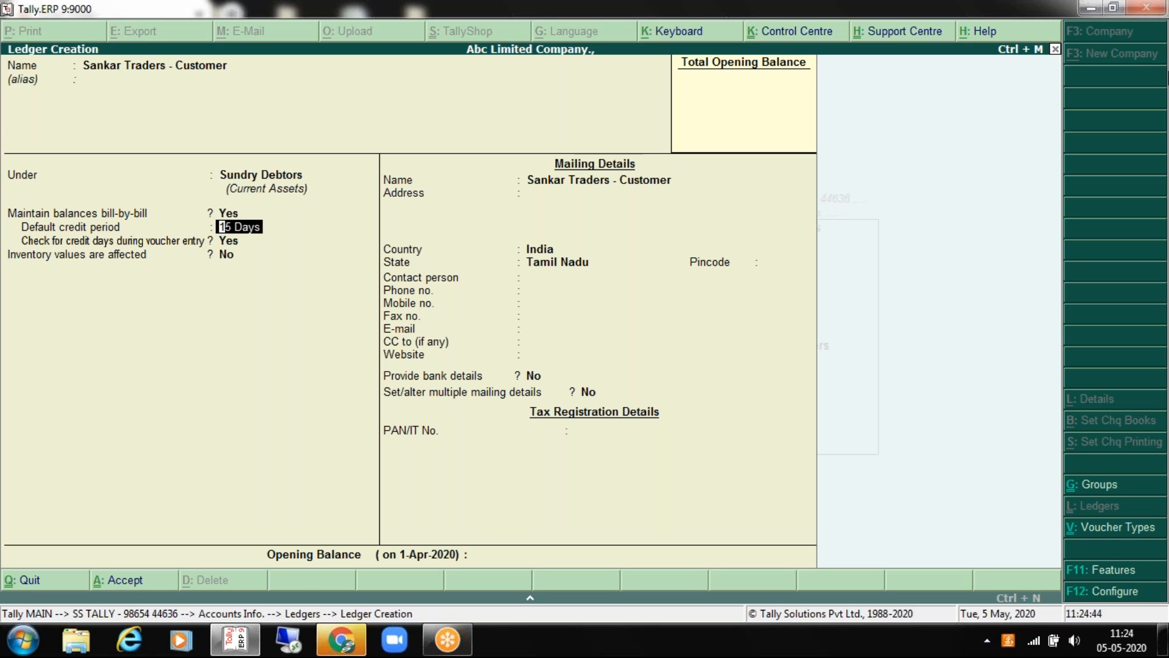
{"action": "key", "text": "Return"}
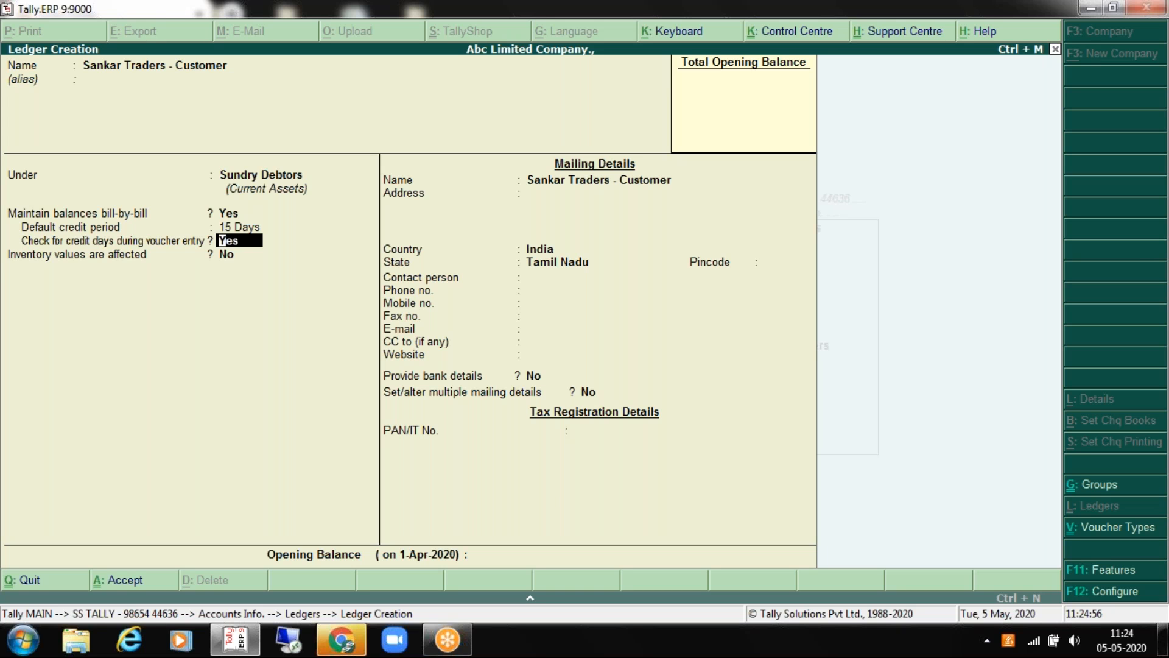
{"action": "key", "text": "Return"}
Step: Enter the customer's two-line mailing address and pincode
{"action": "key", "text": "BackSpace"}
{"action": "key", "text": "Return"}
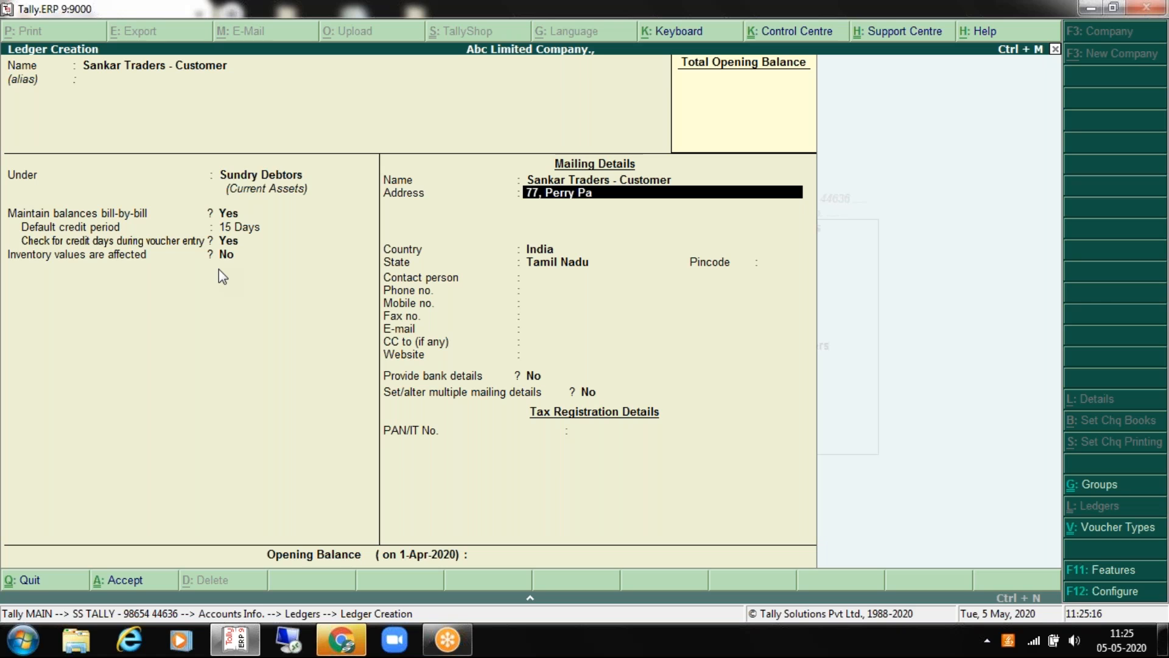
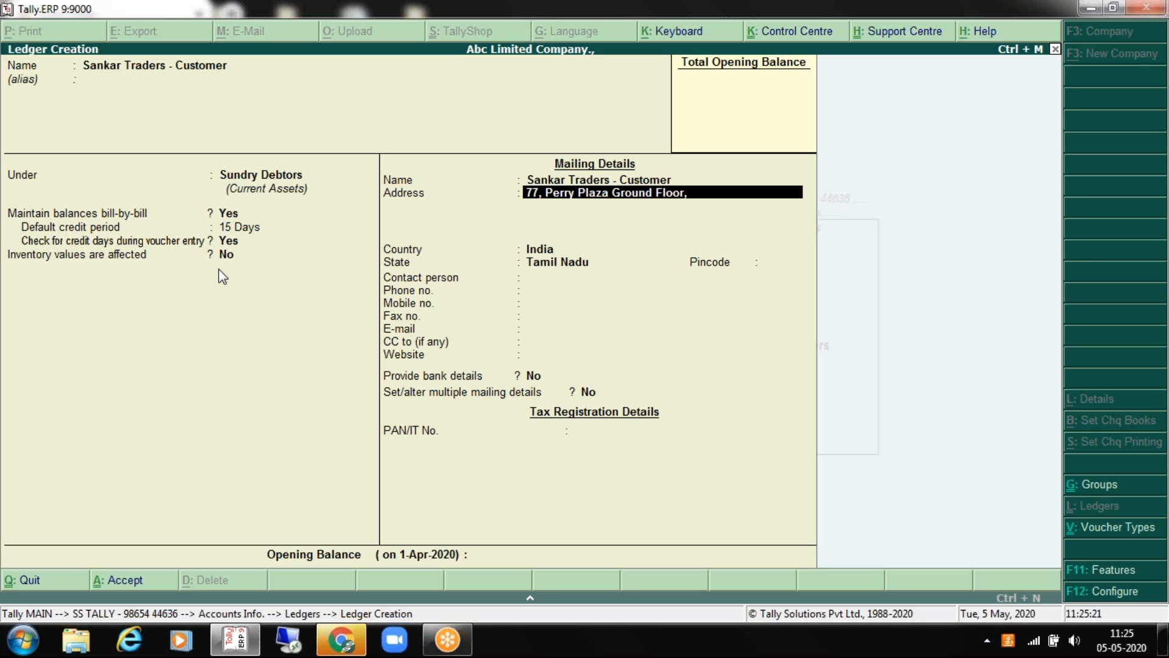
{"action": "key", "text": "Return"}
{"action": "type", "text": "Karur"}
{"action": "key", "text": "Return"}
{"action": "key", "text": "Return"}
{"action": "key", "text": "Return"}
{"action": "key", "text": "Return"}
{"action": "type", "text": "639001"}
{"action": "key", "text": "Return"}
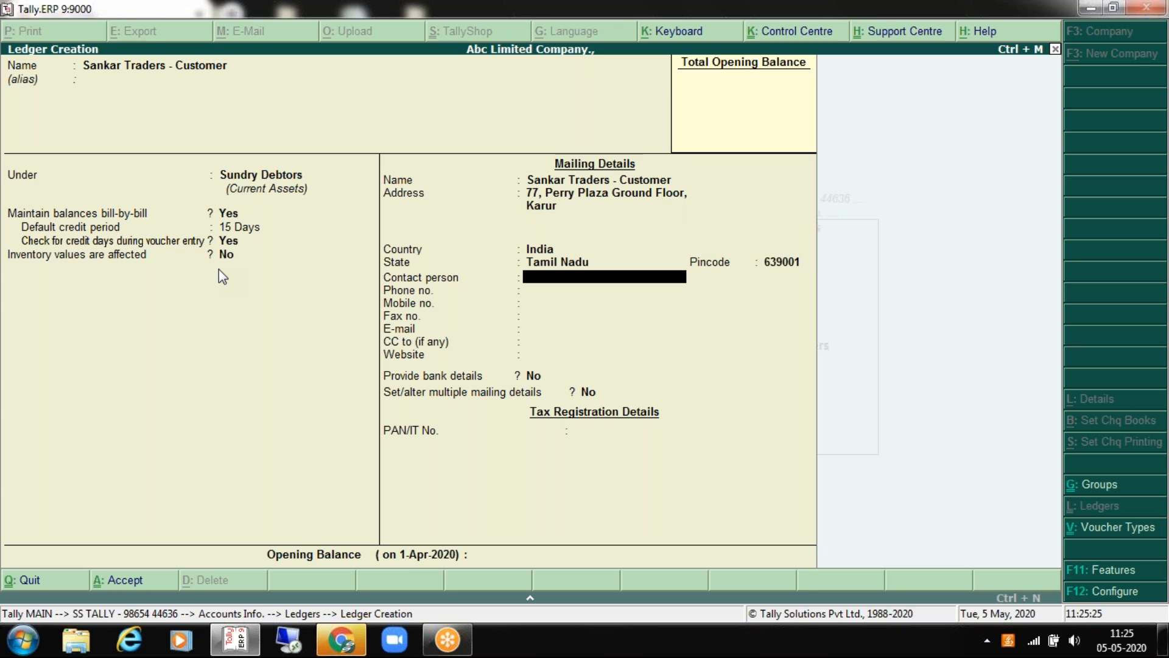
Step: Fill in the contact person's name, phone number and mobile number
{"action": "type", "text": "Mr. Sanka"}
{"action": "key", "text": "Return"}
{"action": "key", "text": "Return"}
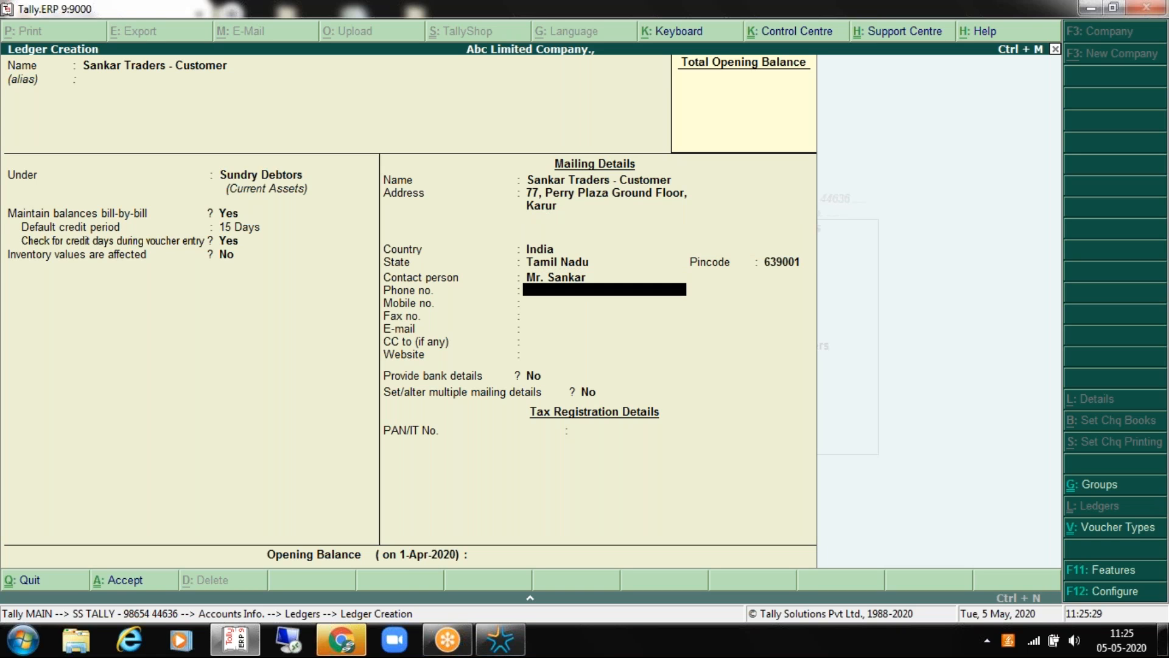
{"action": "key", "text": "Up"}
{"action": "key", "text": "Return"}
{"action": "key", "text": "Return"}
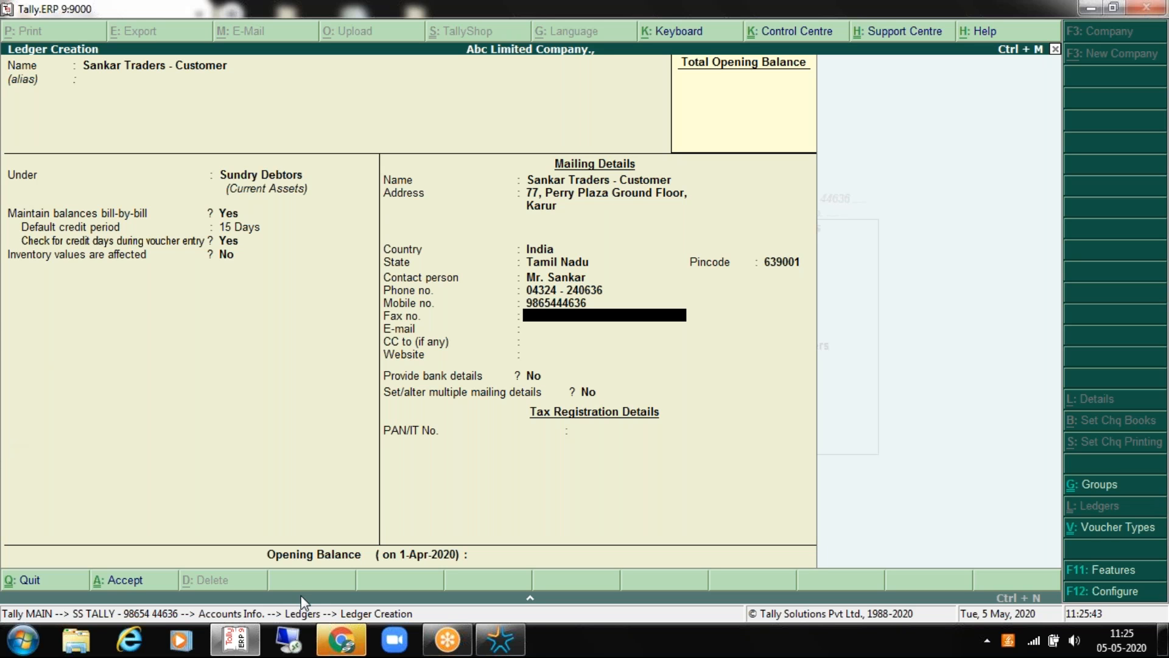
{"action": "left_click", "coordinate": [339, 639]}
{"action": "left_click", "coordinate": [338, 639]}
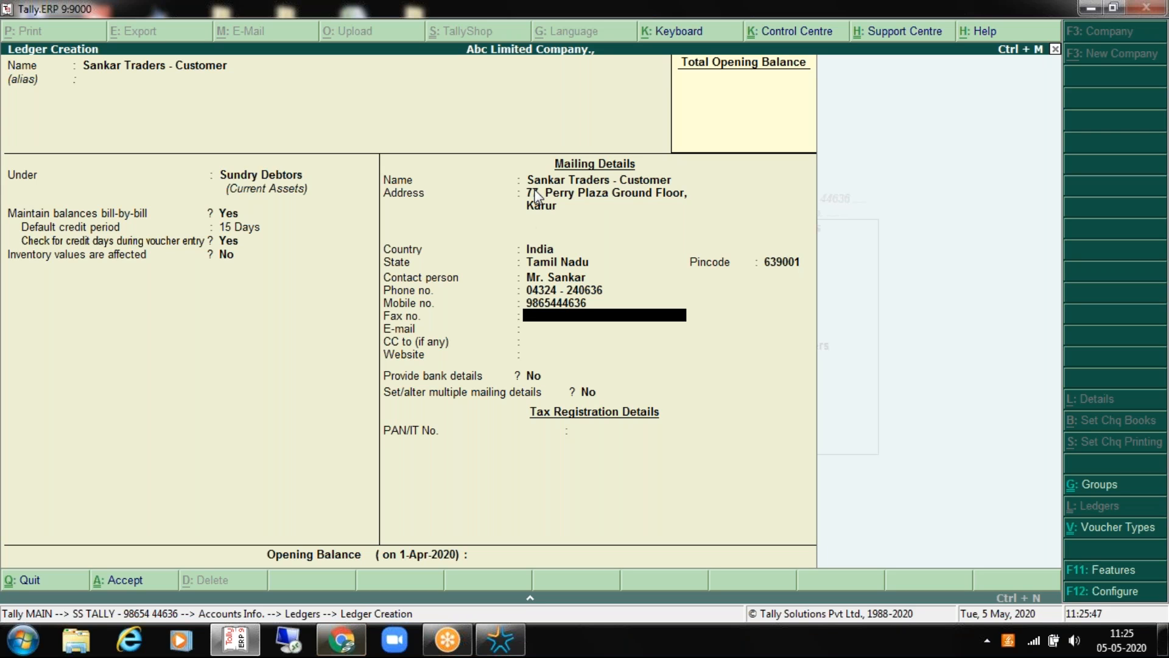
Step: Enter the customer's e-mail address, leaving CC and website blank
{"action": "key", "text": "Return"}
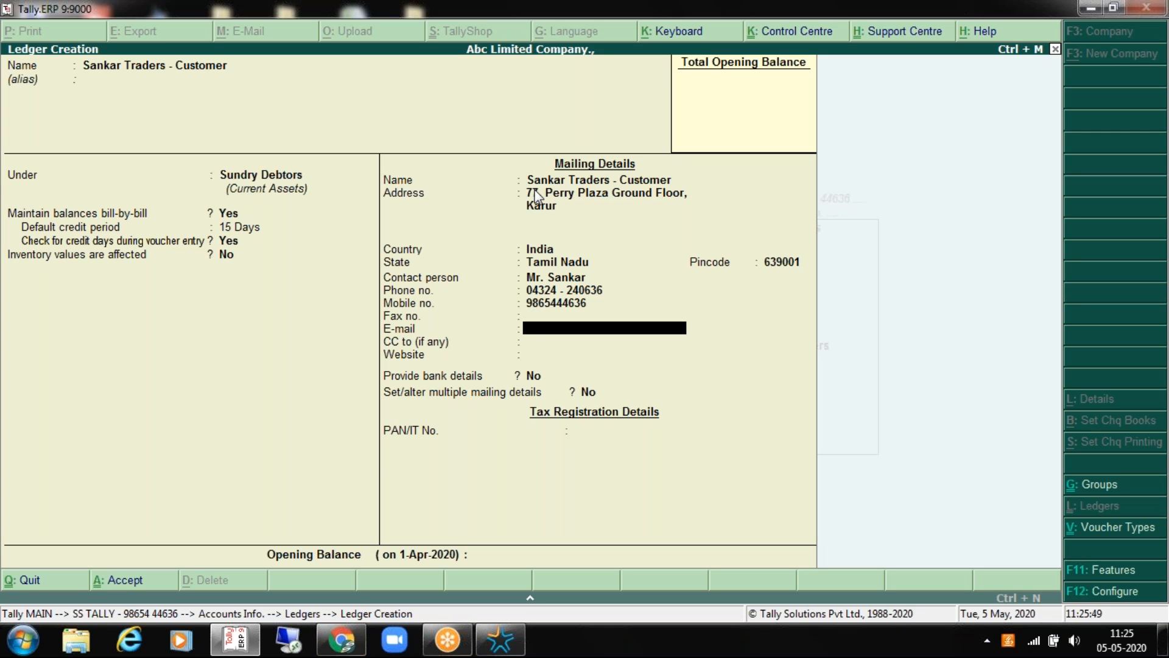
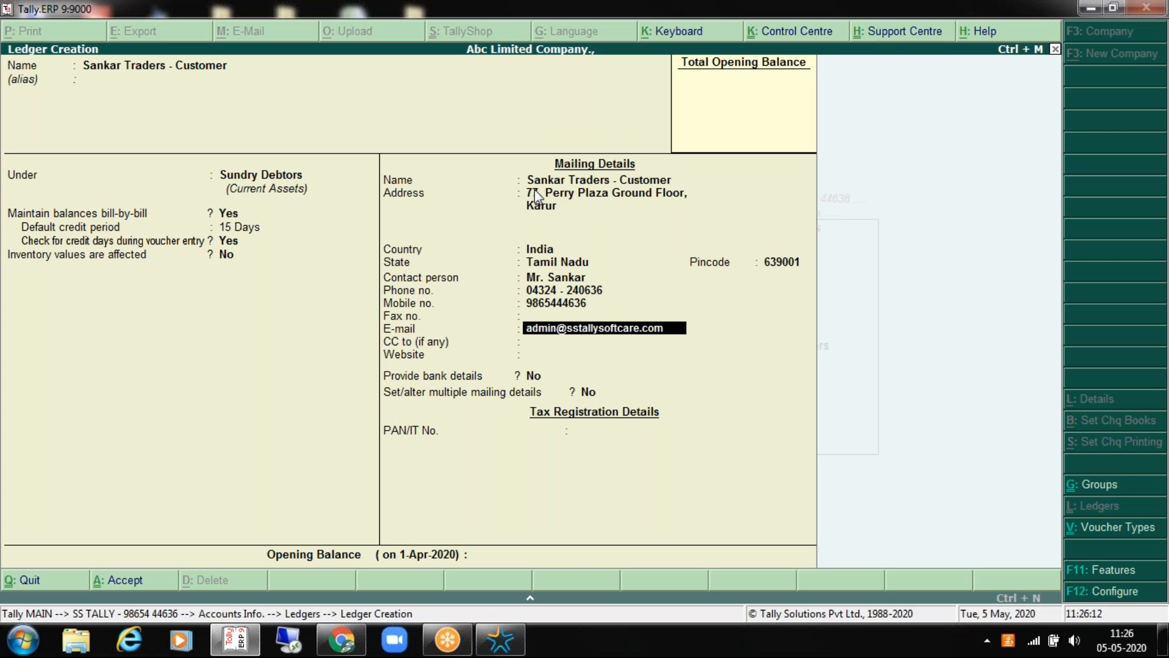
{"action": "key", "text": "Return"}
{"action": "key", "text": "BackSpace"}
{"action": "key", "text": "Return"}
{"action": "key", "text": "BackSpace"}
{"action": "key", "text": "Return"}
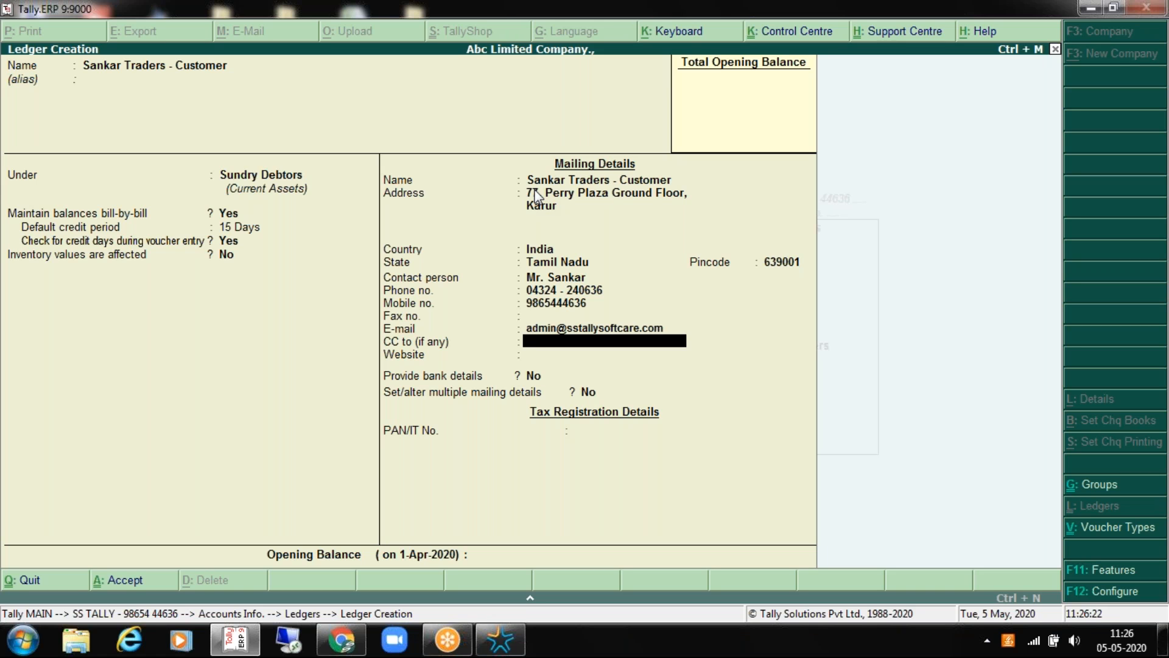
{"action": "key", "text": "Return"}
{"action": "key", "text": "Up"}
{"action": "key", "text": "Return"}
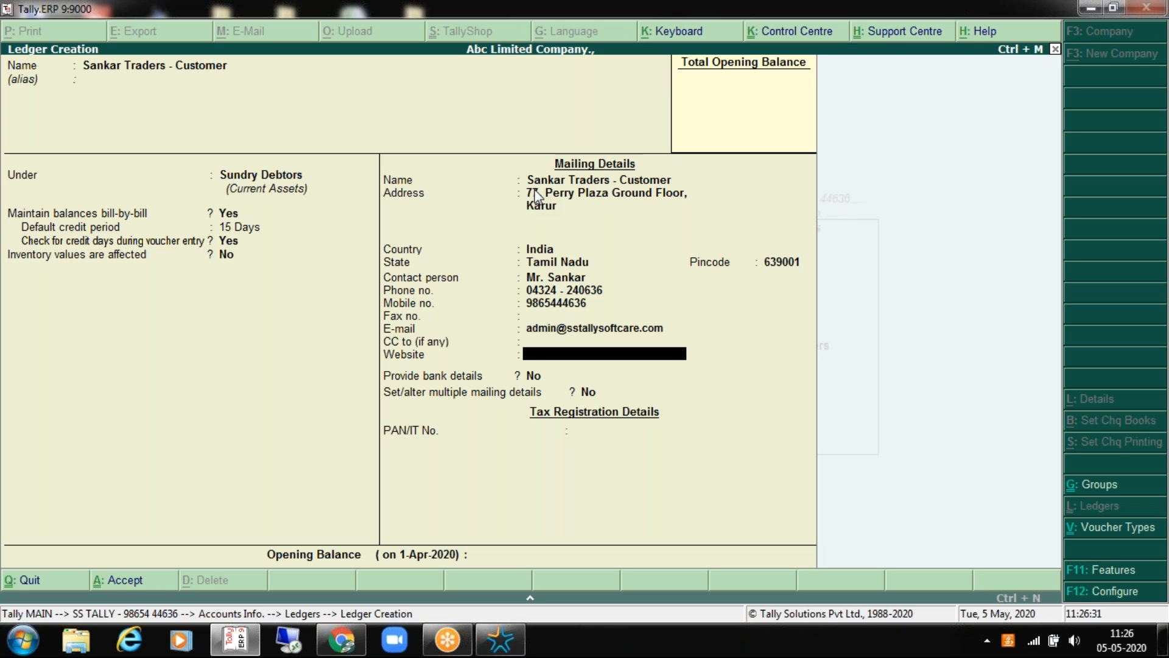
{"action": "key", "text": "Return"}
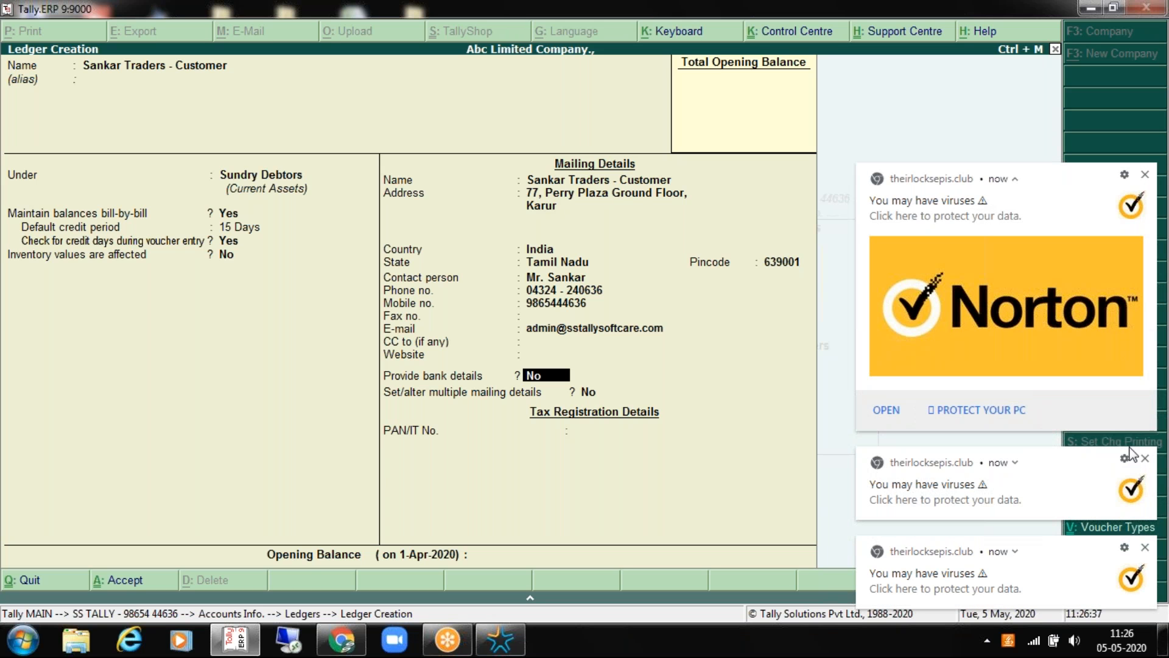
{"action": "left_click", "coordinate": [1145, 548]}
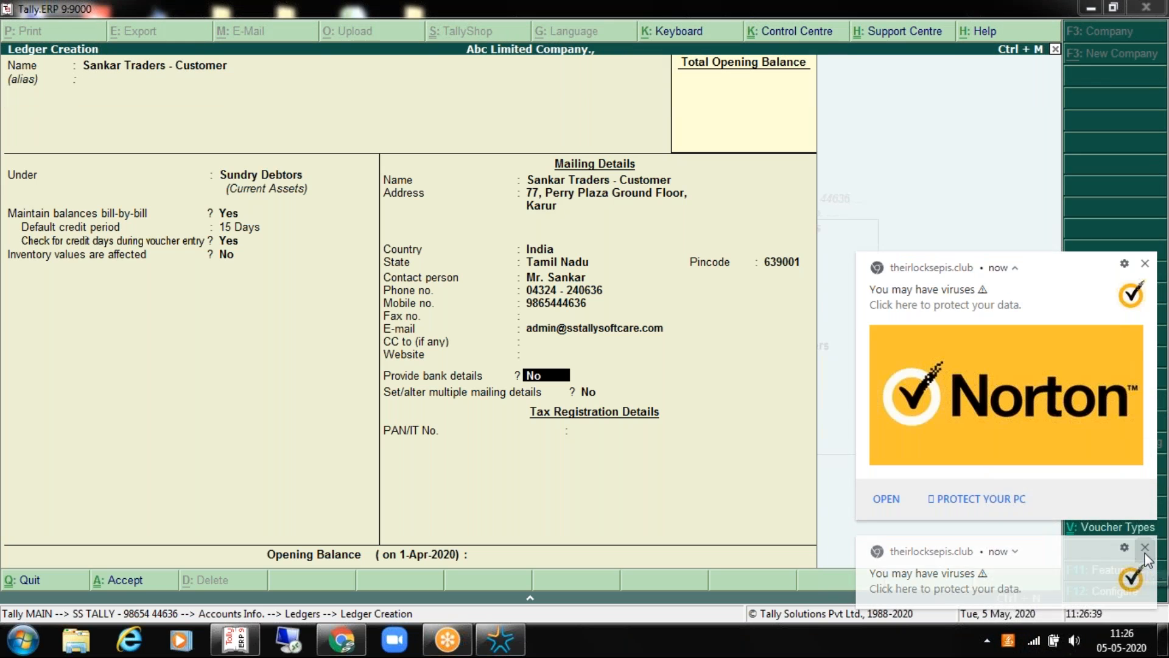
{"action": "left_click", "coordinate": [1145, 548]}
{"action": "left_click", "coordinate": [1145, 548]}
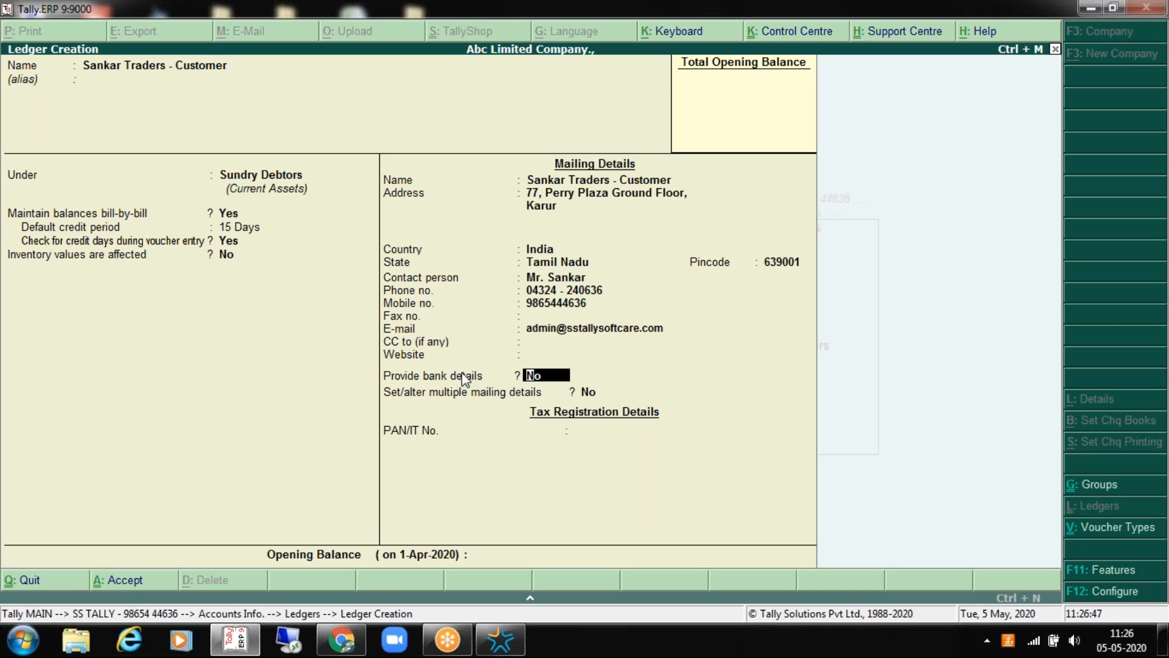
{"action": "type", "text": "yes"}
{"action": "key", "text": "Return"}
{"action": "key", "text": "Return"}
{"action": "key", "text": "n"}
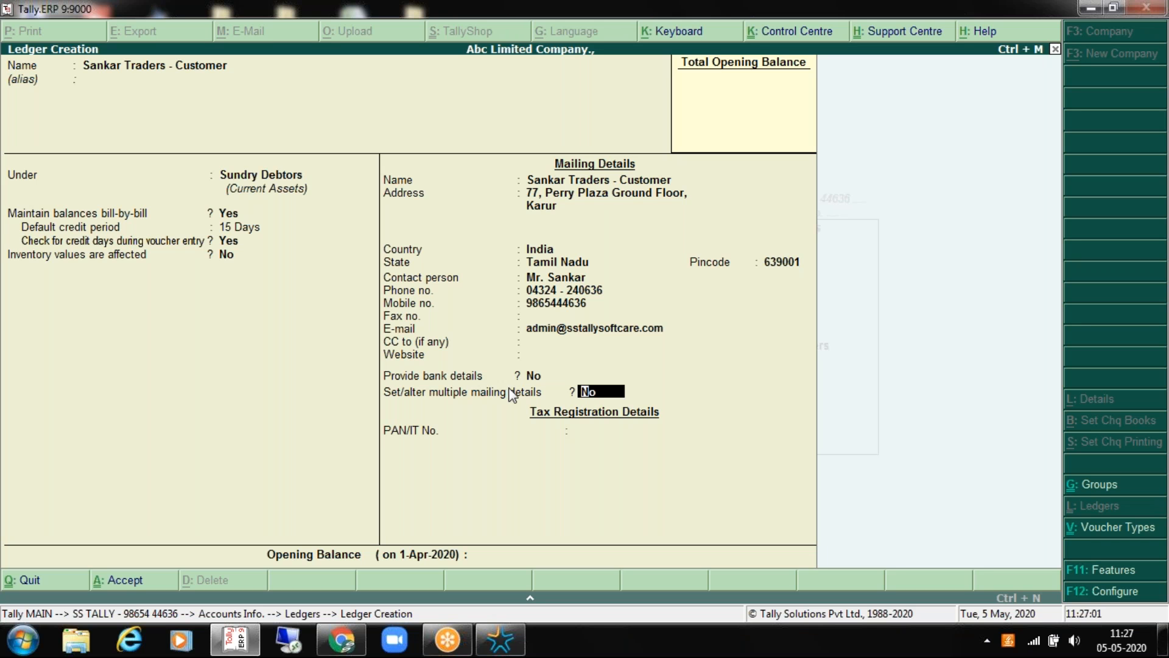
{"action": "left_click", "coordinate": [1101, 570]}
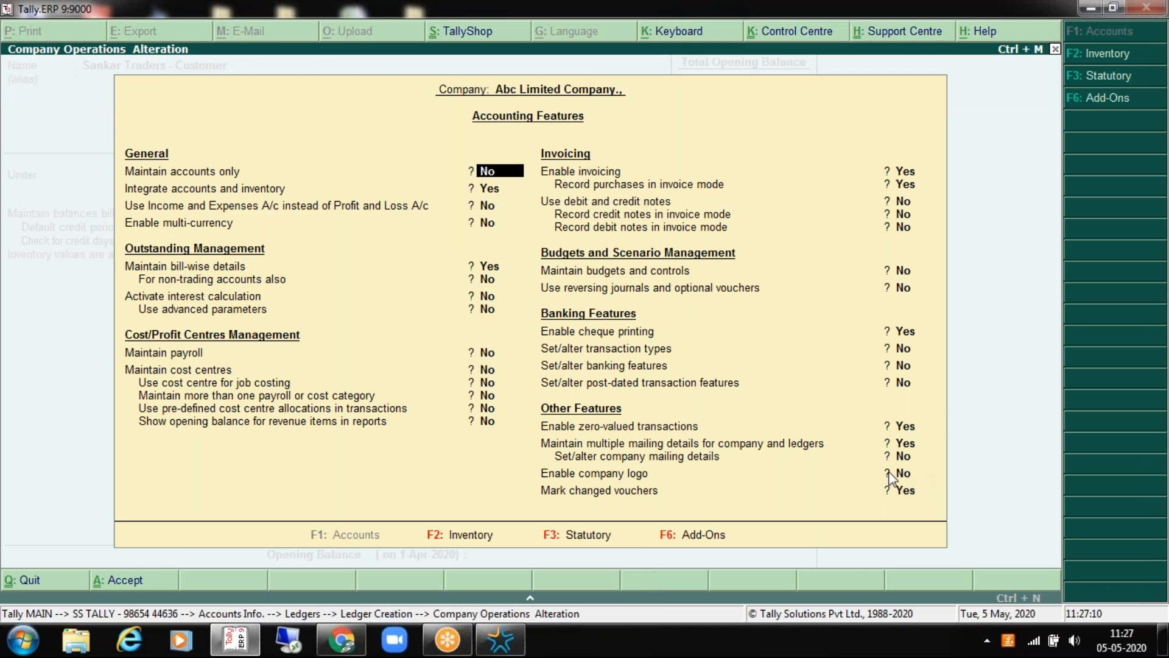
{"action": "key", "text": "BackSpace"}
{"action": "key", "text": "Escape"}
{"action": "key", "text": "y"}
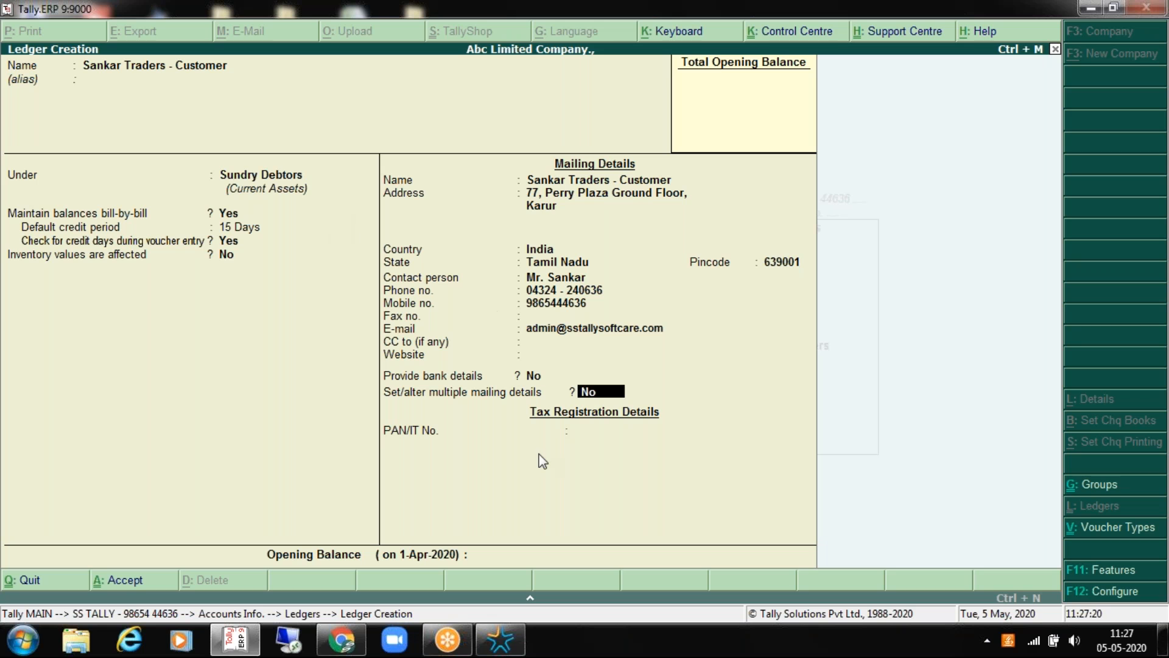
{"action": "key", "text": "y"}
{"action": "key", "text": "Return"}
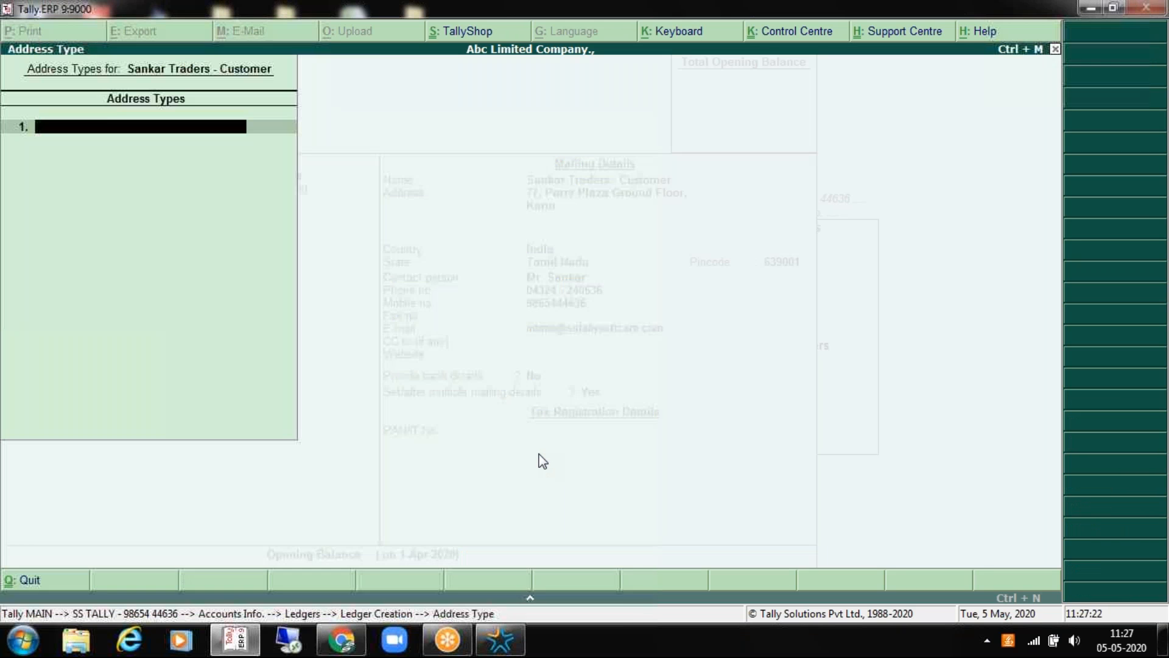
{"action": "key", "text": "Escape"}
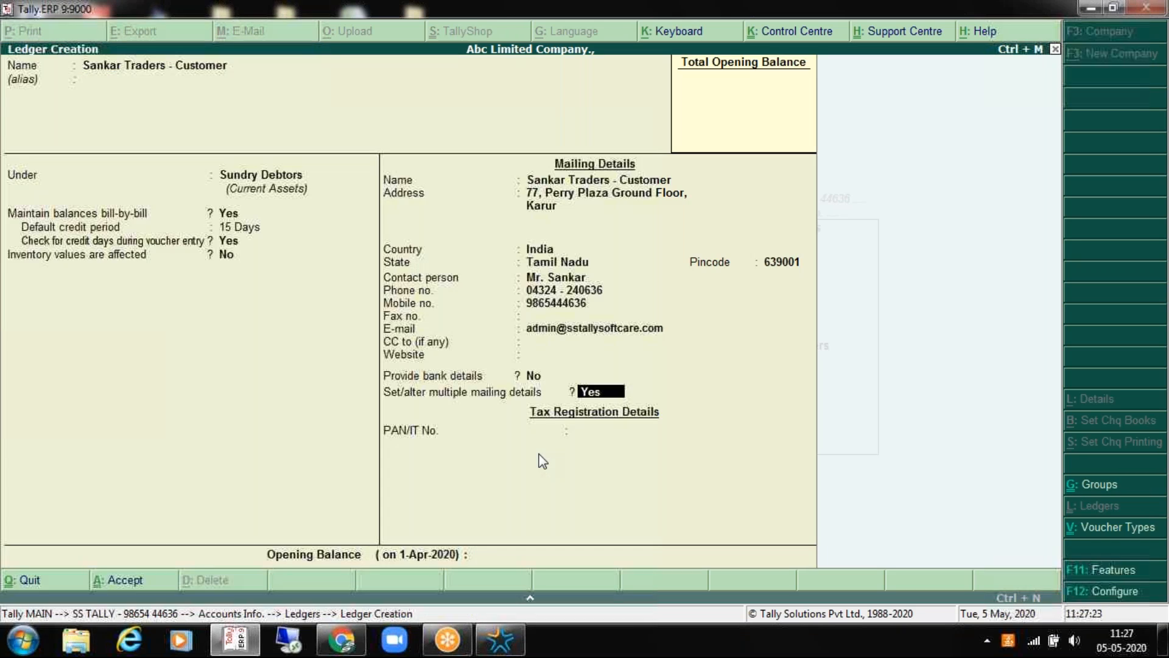
{"action": "type", "text": "n"}
{"action": "key", "text": "Return"}
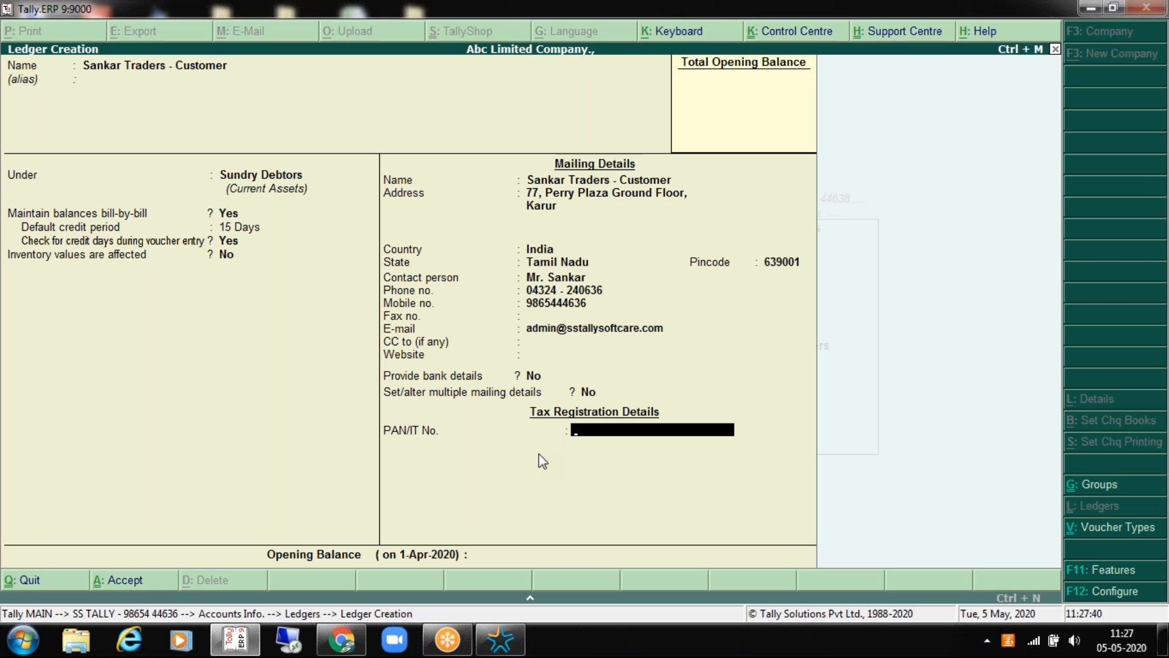
Step: Leave PAN and opening balance blank and accept the Sankar Traders - Customer ledger
{"action": "key", "text": "Return"}
{"action": "key", "text": "Return"}
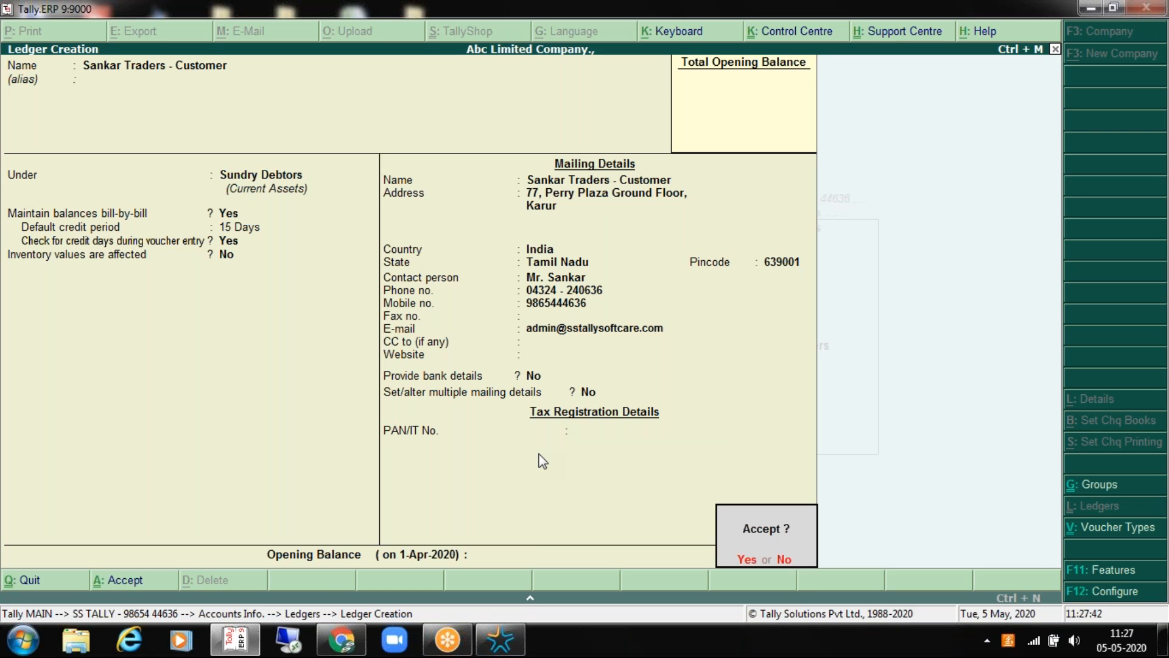
{"action": "key", "text": "Escape"}
{"action": "key", "text": "Return"}
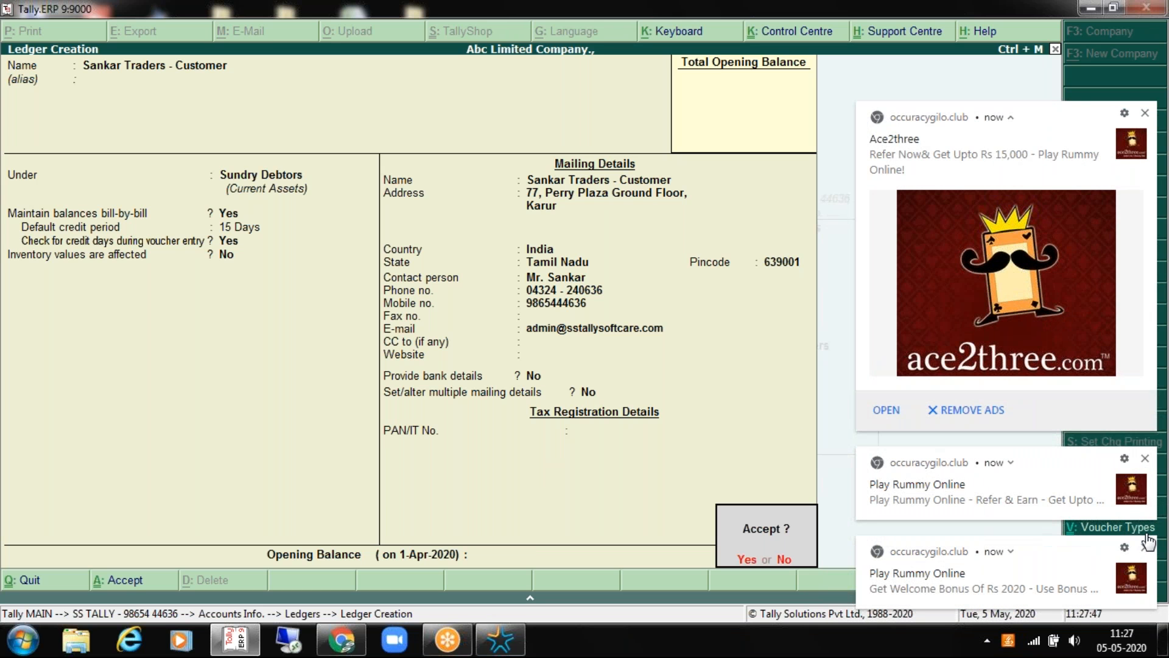
{"action": "left_click", "coordinate": [1145, 548]}
{"action": "left_click", "coordinate": [1145, 551]}
{"action": "left_click", "coordinate": [1144, 550]}
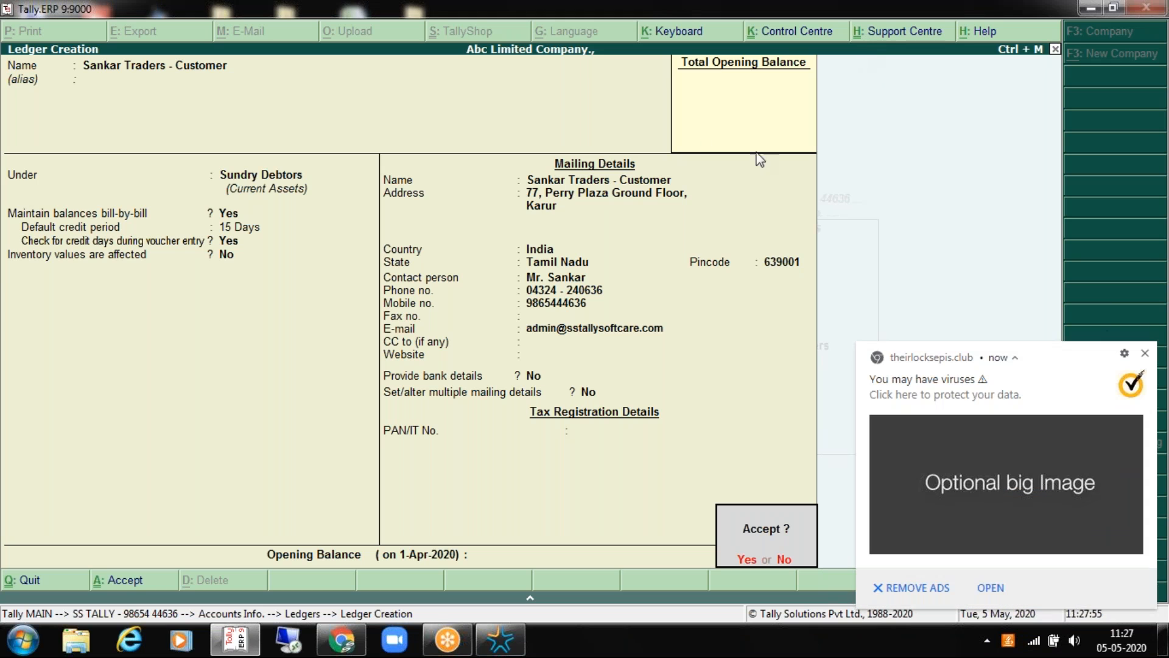
{"action": "left_click", "coordinate": [1145, 355]}
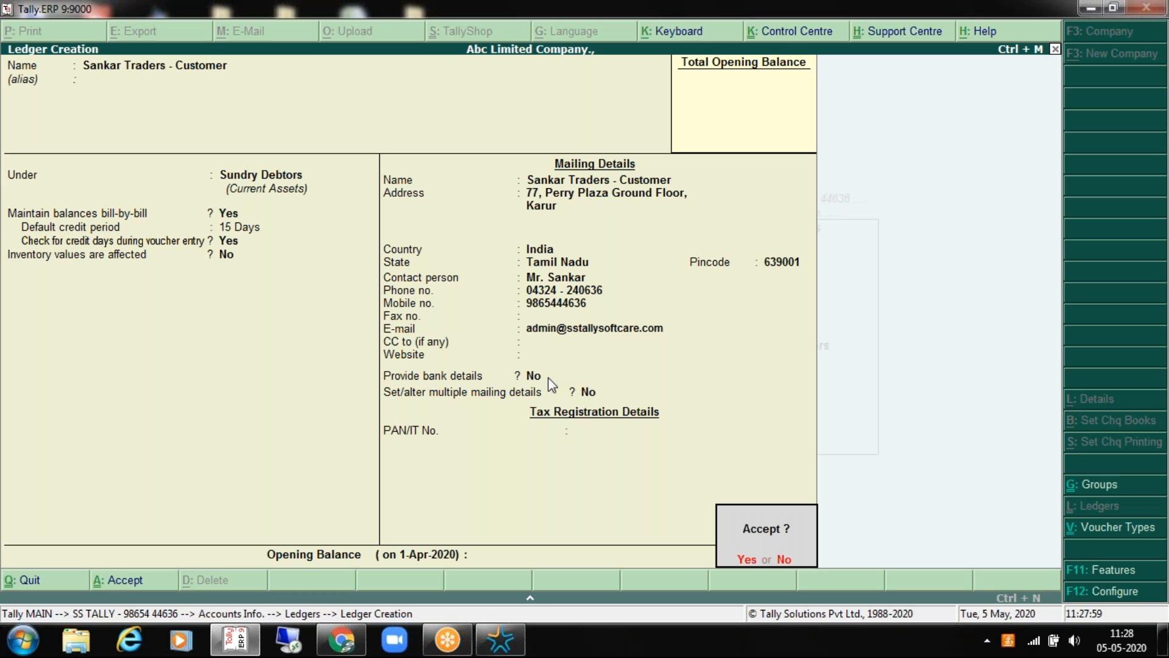
{"action": "key", "text": "Return"}
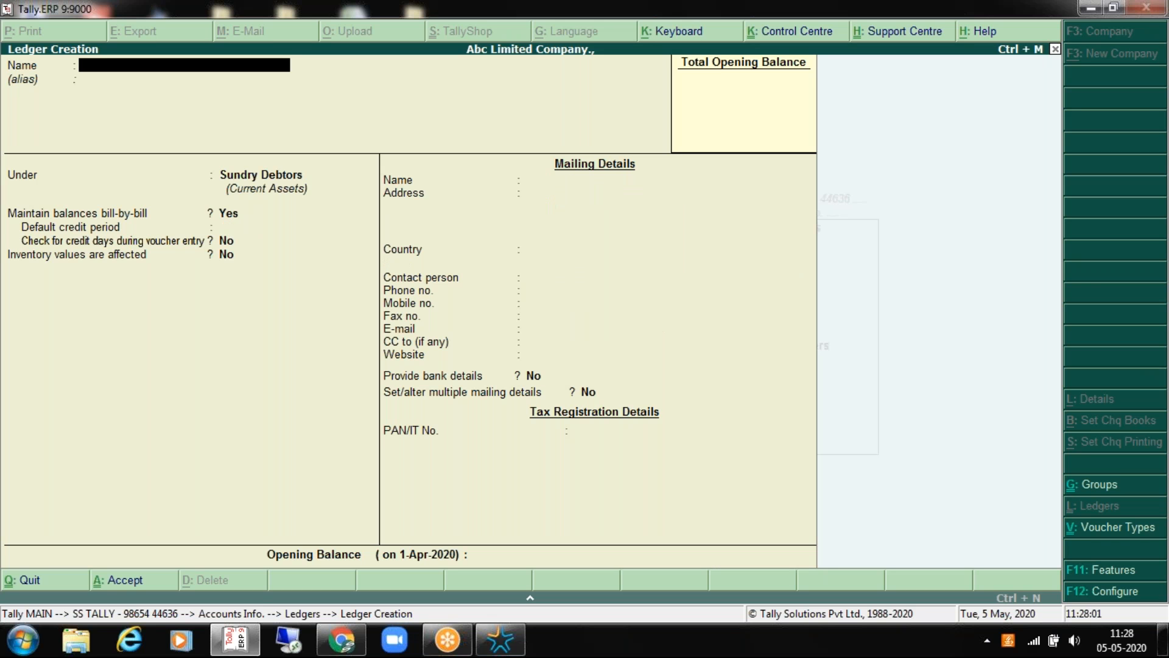
{"action": "key", "text": "Escape"}
{"action": "key", "text": "Return"}
{"action": "key", "text": "Down"}
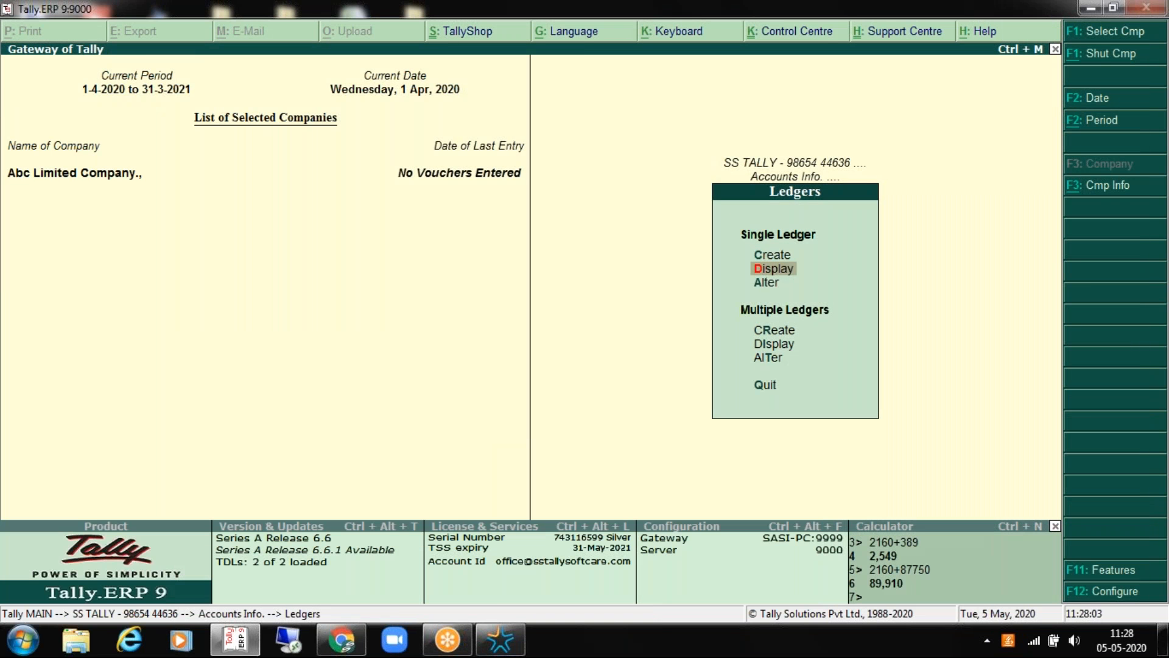
{"action": "key", "text": "Return"}
{"action": "key", "text": "Down"}
{"action": "key", "text": "Down"}
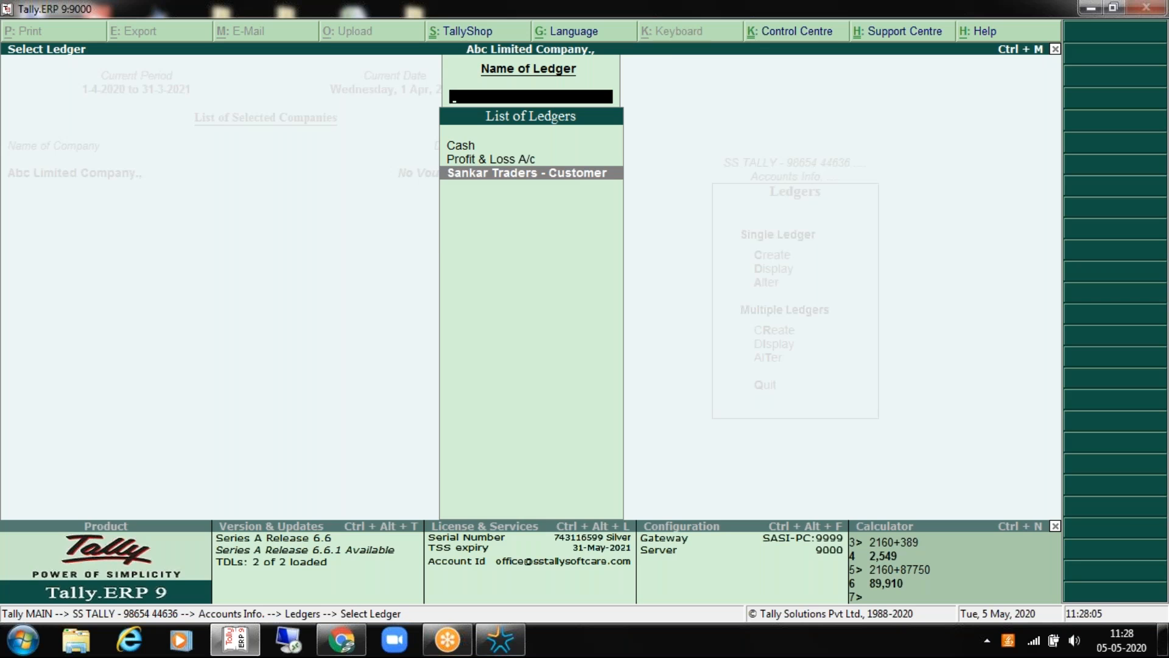
{"action": "key", "text": "Return"}
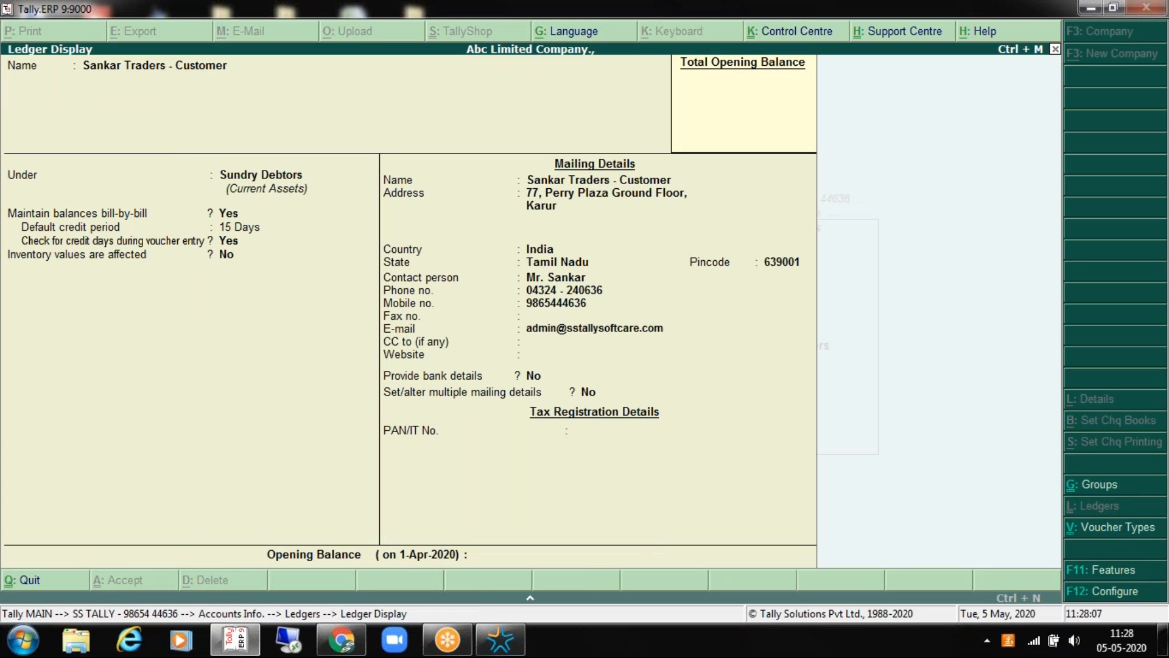
{"action": "key", "text": "Escape"}
{"action": "key", "text": "Escape"}
{"action": "key", "text": "Up"}
{"action": "key", "text": "Escape"}
{"action": "key", "text": "Escape"}
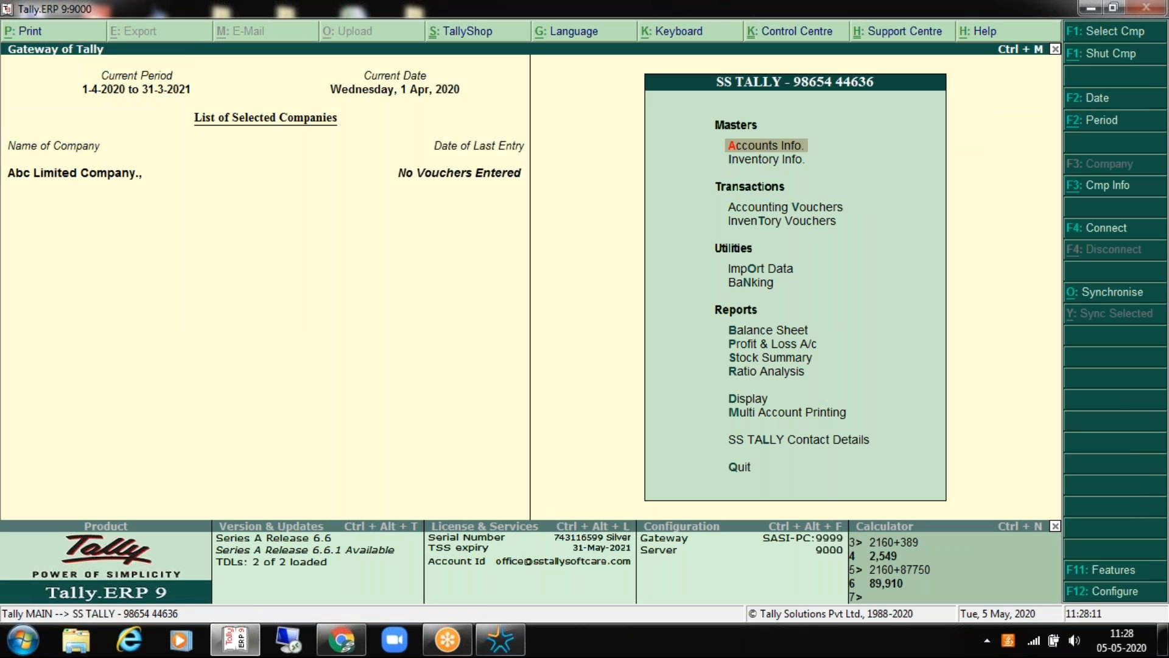
{"action": "key", "text": "Return"}
{"action": "key", "text": "Down"}
{"action": "key", "text": "Return"}
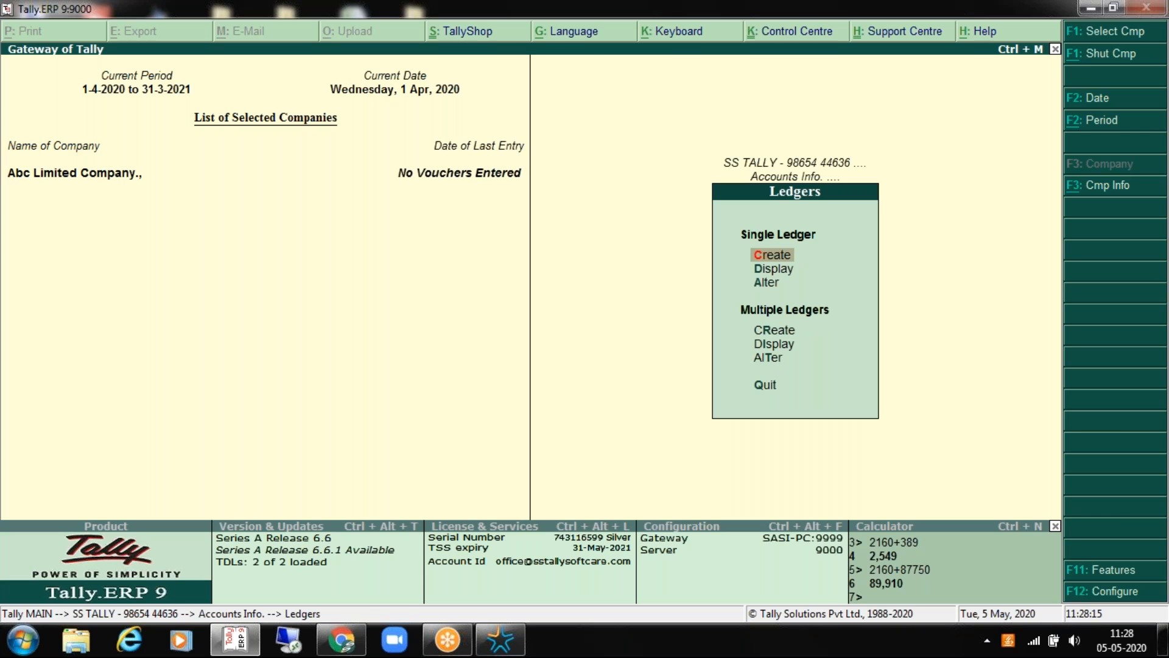
{"action": "key", "text": "Return"}
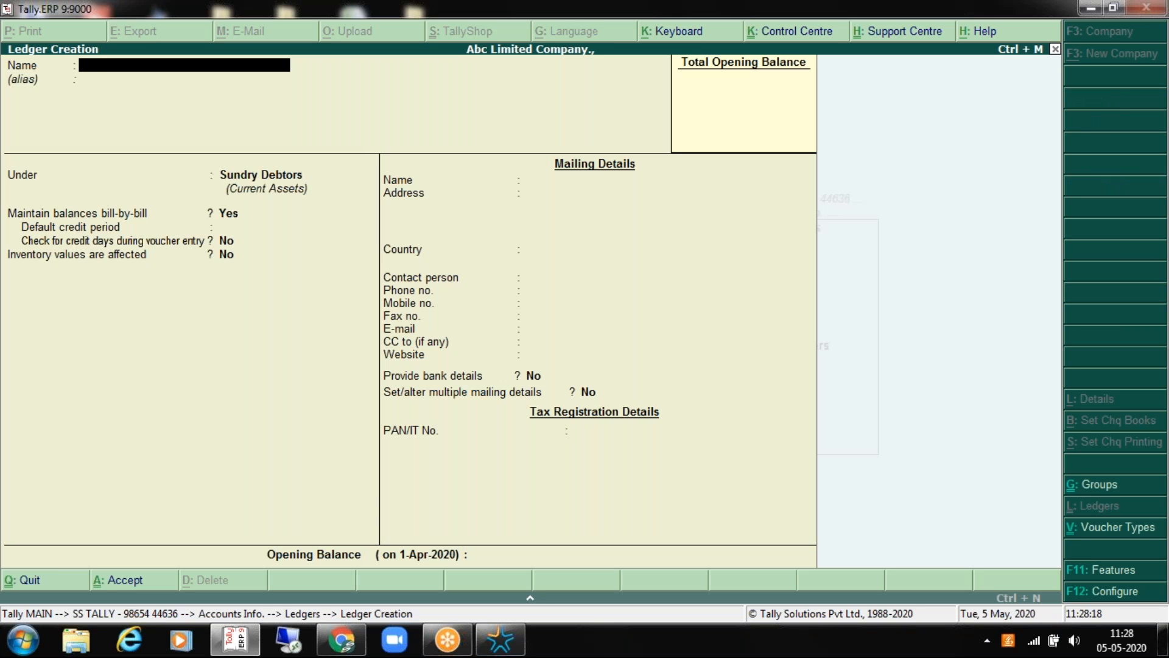
Step: Create a ledger named 'Maruthi Enterprises - Supplier' under Sundry Creditors
{"action": "type", "text": "Maruthi Enterprises - Supplier"}
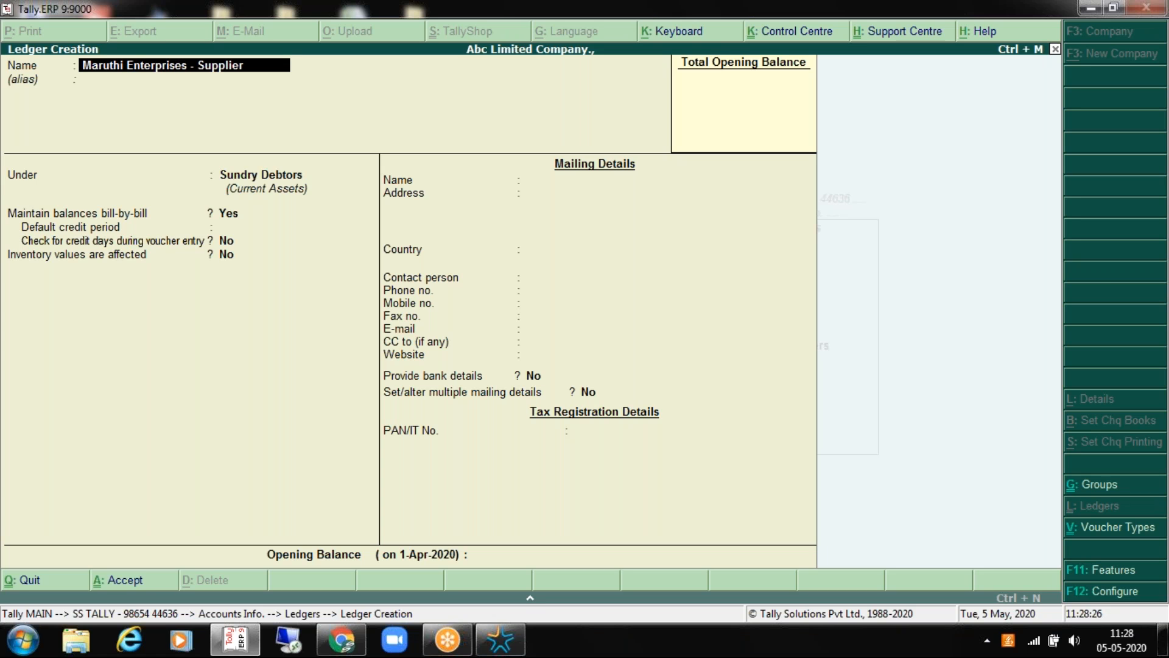
{"action": "key", "text": "Return"}
{"action": "key", "text": "Return"}
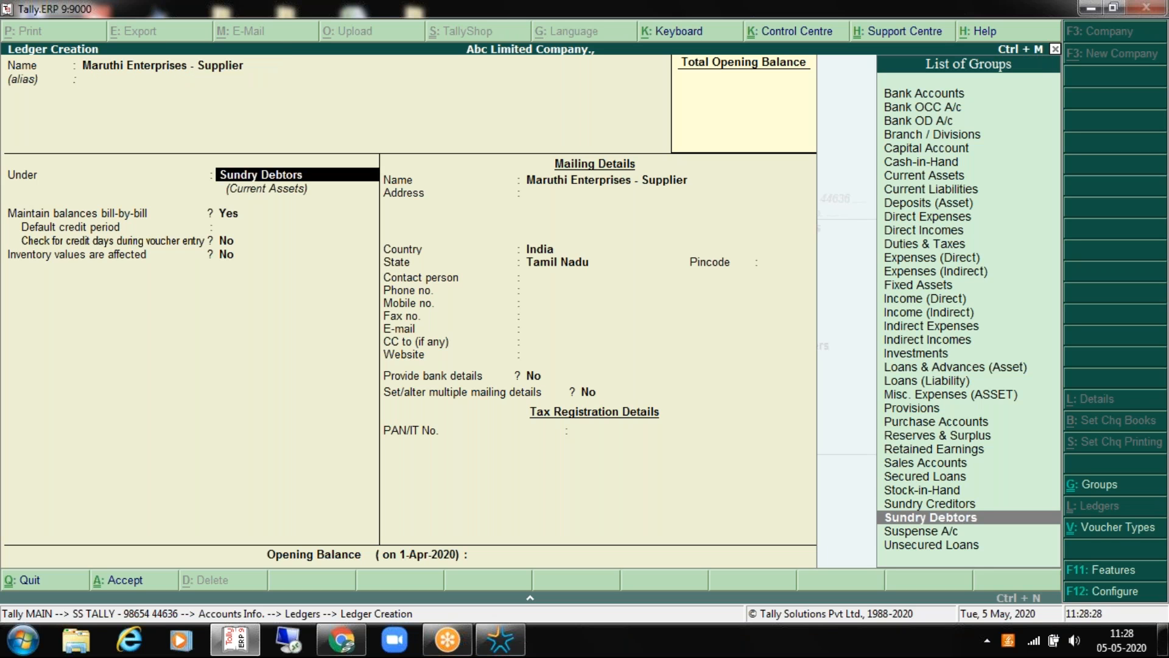
{"action": "key", "text": "Up"}
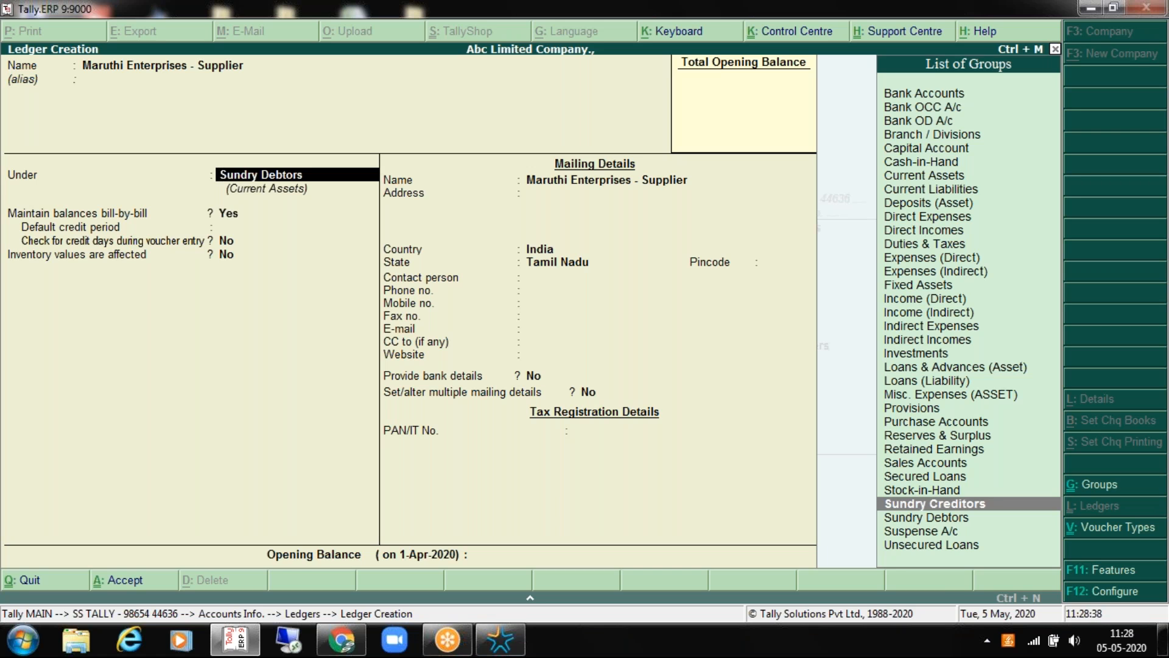
{"action": "key", "text": "Return"}
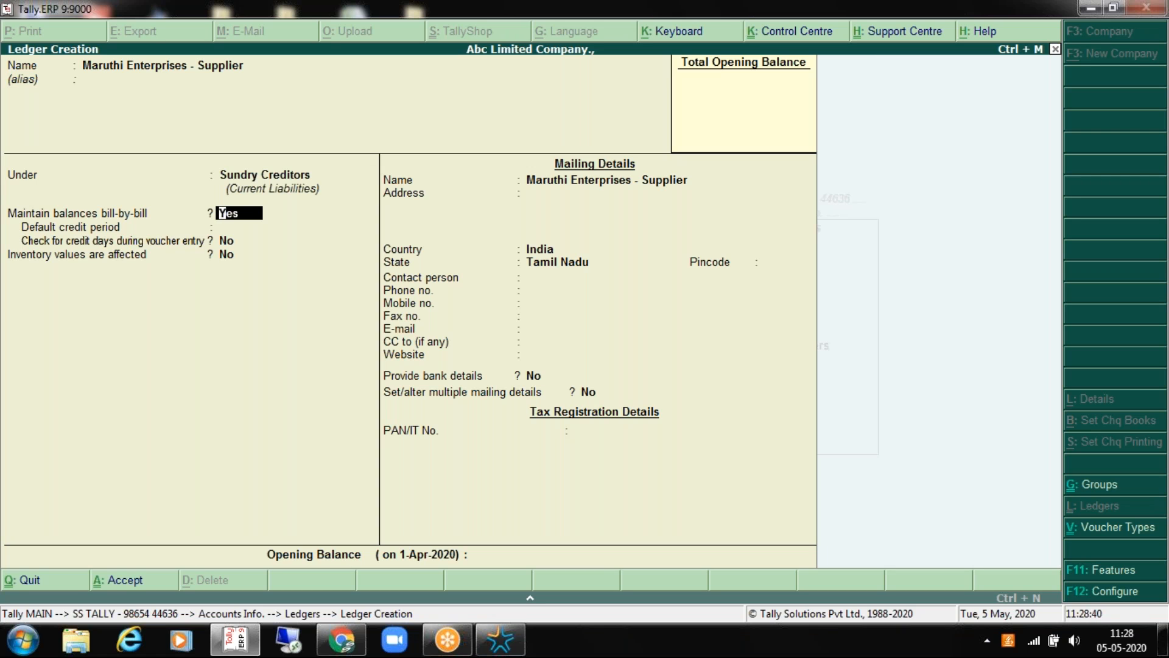
Step: Keep bill-by-bill on, set a 25-day credit period with credit-day checks Yes
{"action": "key", "text": "Return"}
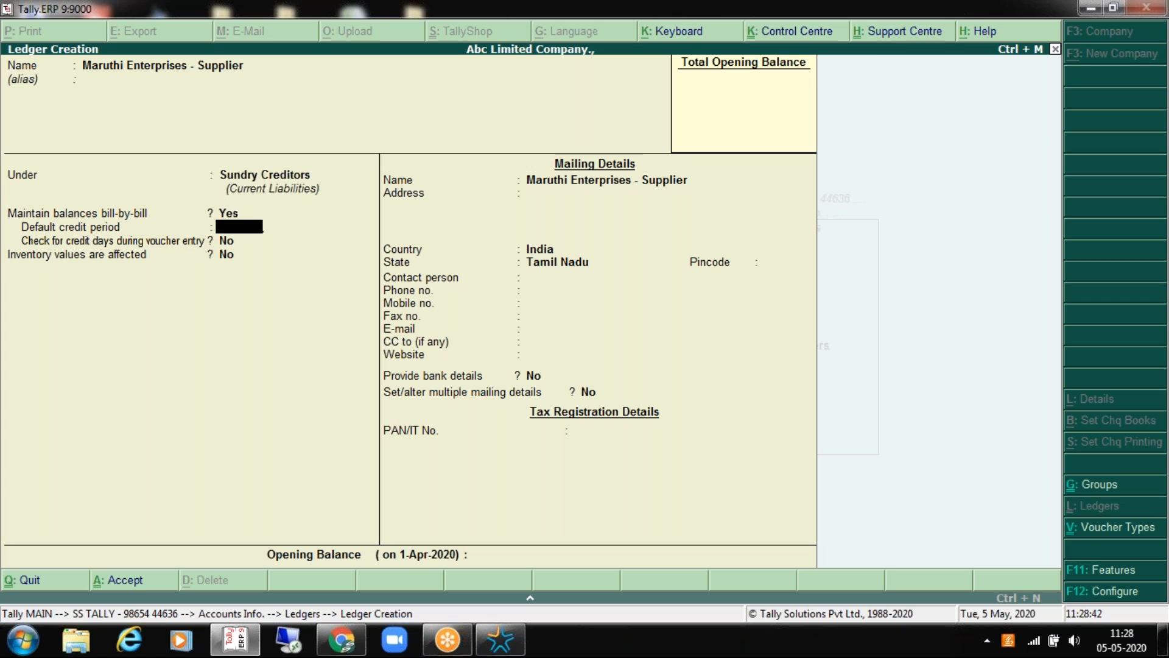
{"action": "type", "text": "25"}
{"action": "key", "text": "Return"}
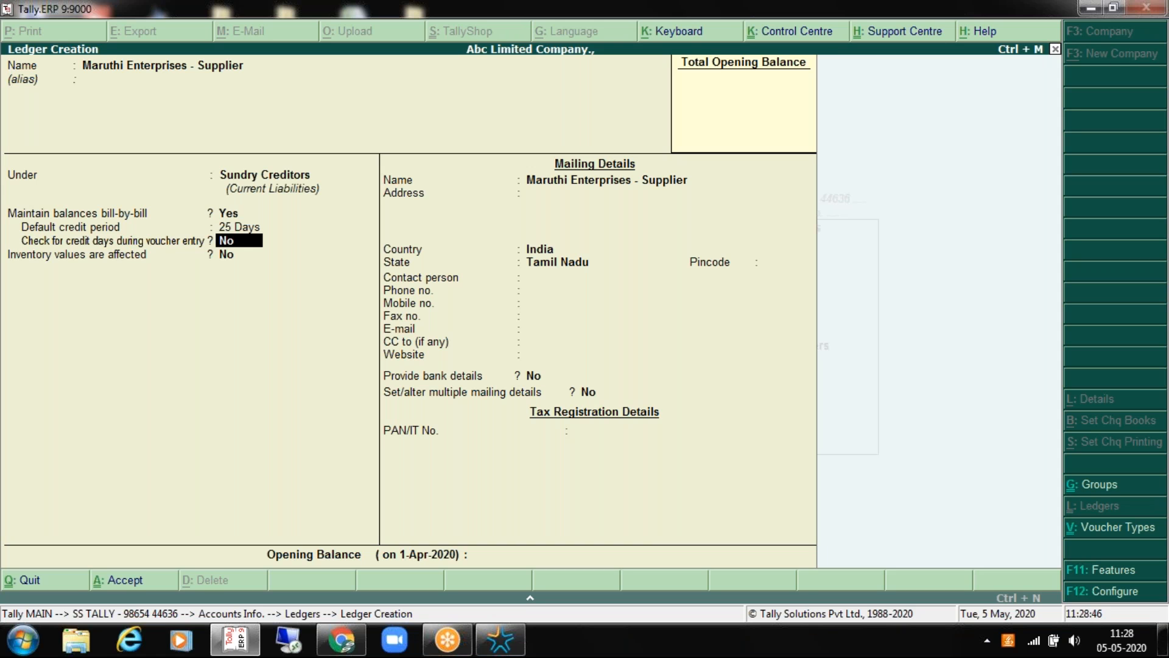
{"action": "type", "text": "yes"}
{"action": "key", "text": "Return"}
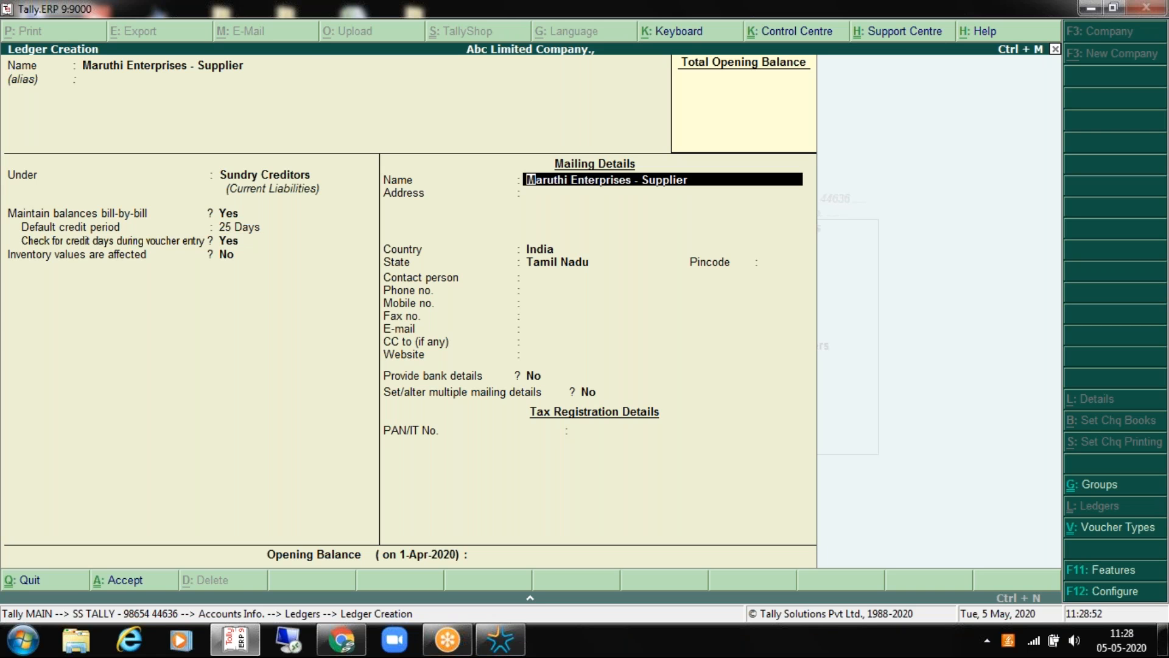
{"action": "key", "text": "BackSpace"}
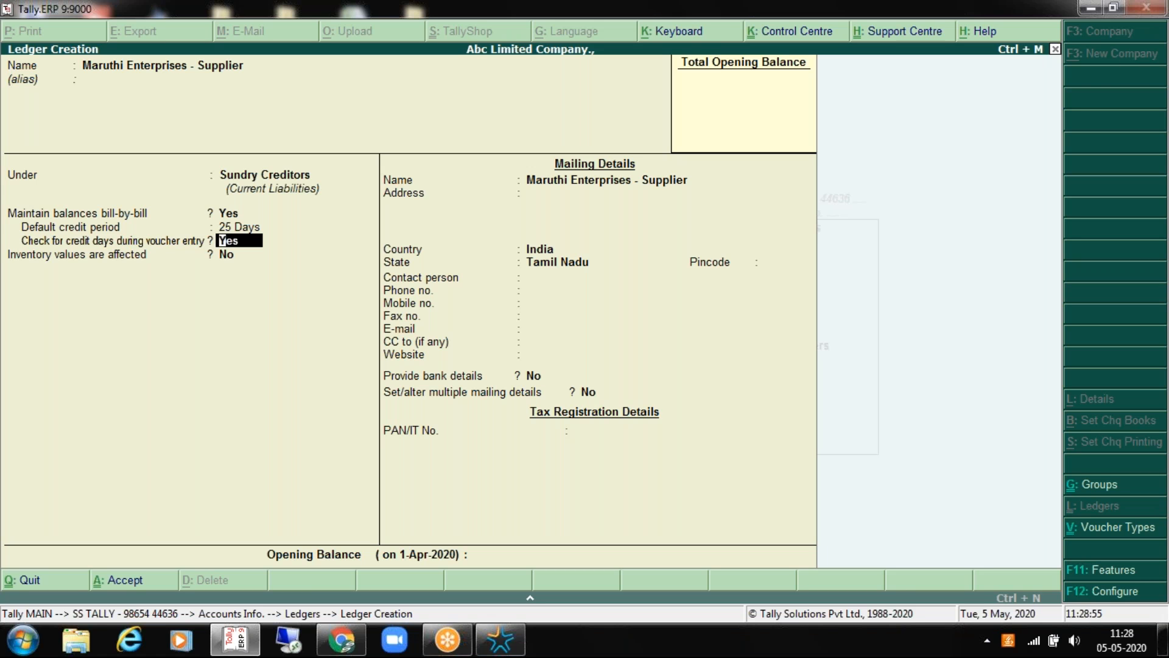
{"action": "key", "text": "Return"}
{"action": "key", "text": "BackSpace"}
{"action": "key", "text": "BackSpace"}
{"action": "key", "text": "BackSpace"}
{"action": "key", "text": "BackSpace"}
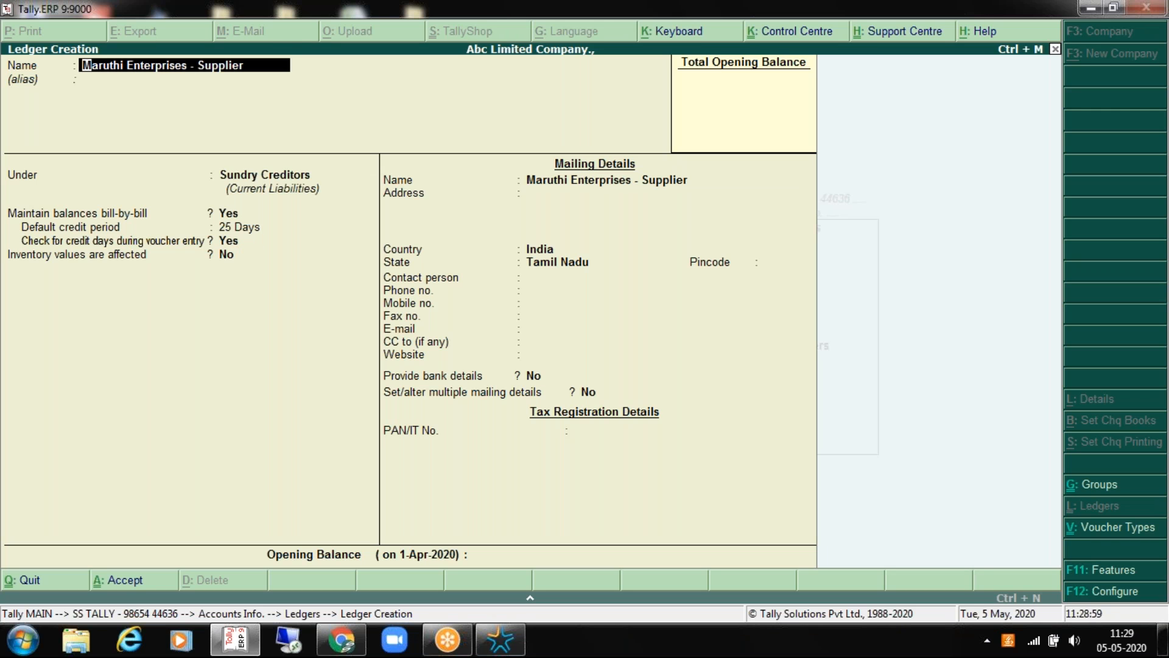
{"action": "key", "text": "Return"}
{"action": "key", "text": "Return"}
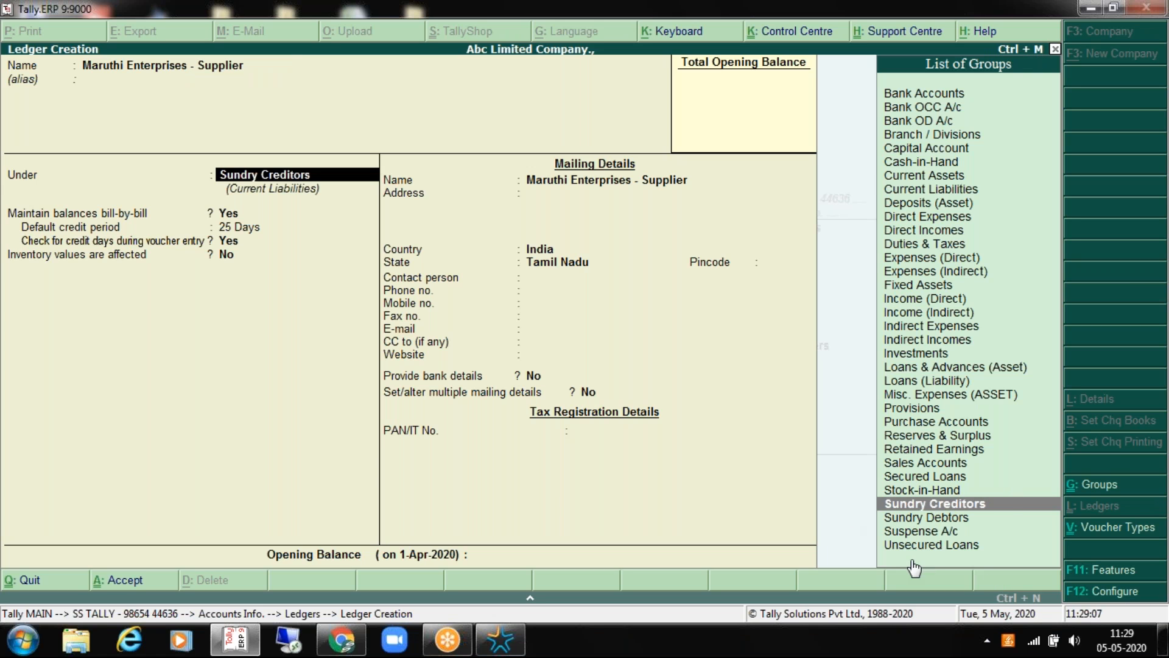
{"action": "key", "text": "Return"}
{"action": "key", "text": "Return"}
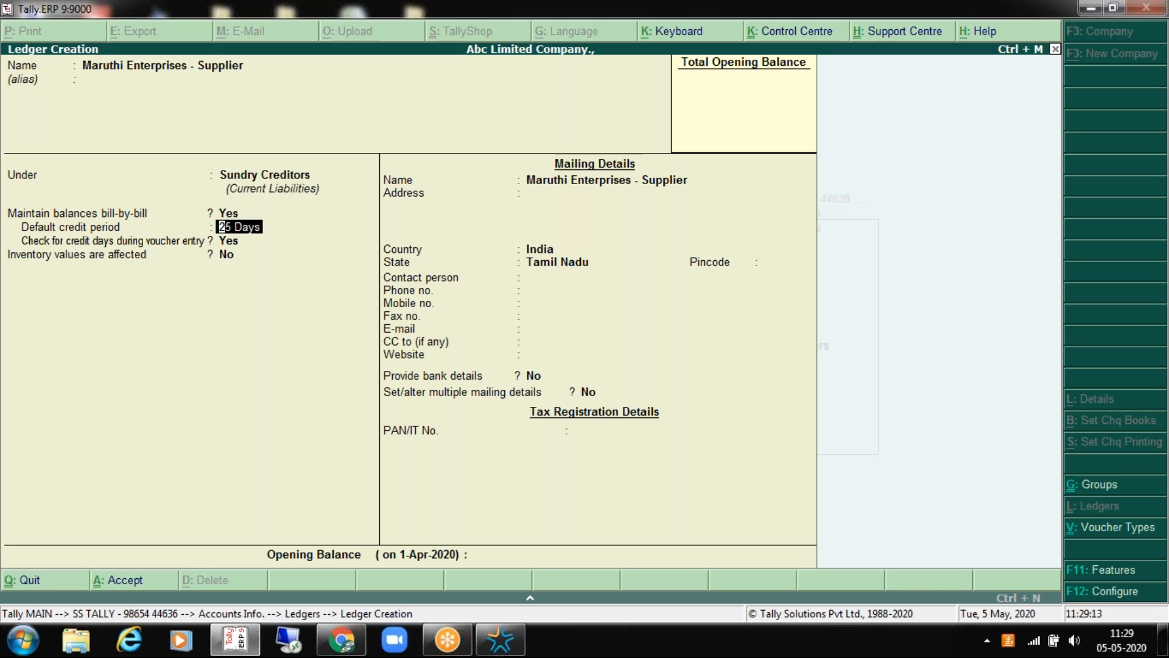
{"action": "key", "text": "Return"}
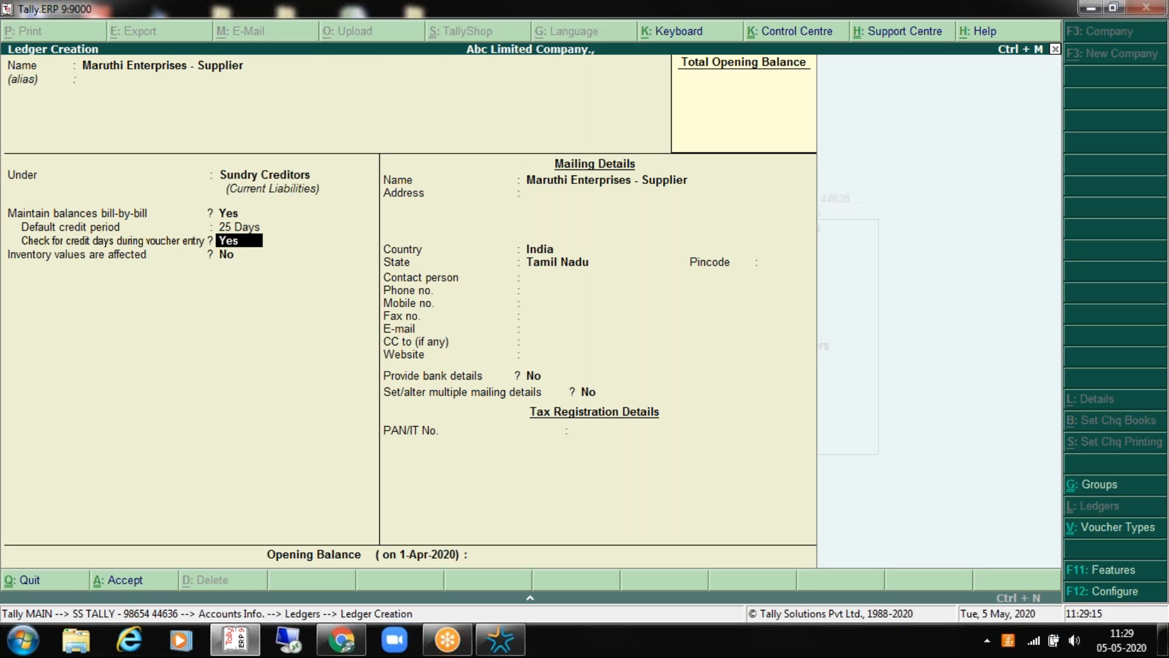
Step: Enter the supplier's two-line street address in the mailing details
{"action": "key", "text": "Return"}
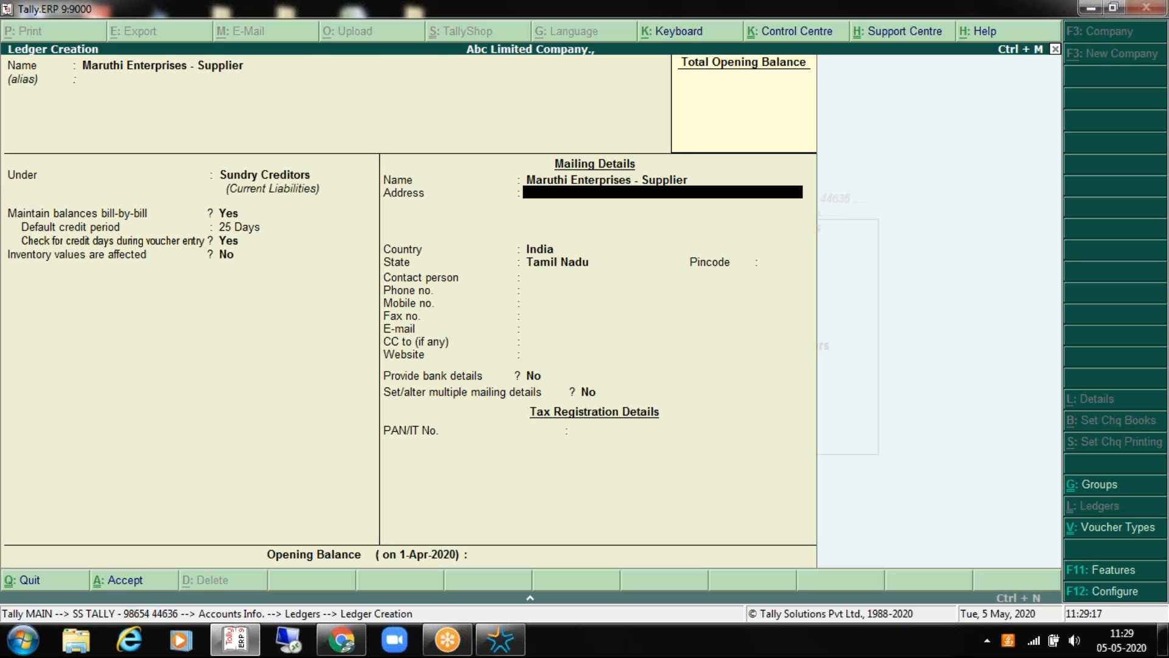
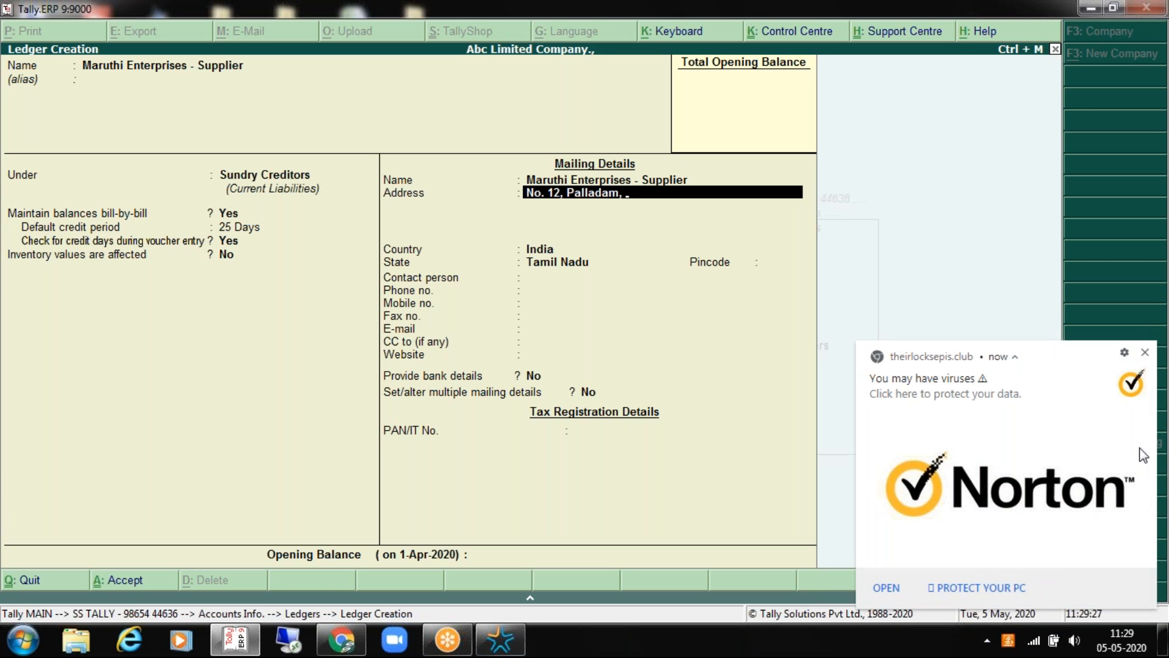
{"action": "left_click", "coordinate": [1145, 351]}
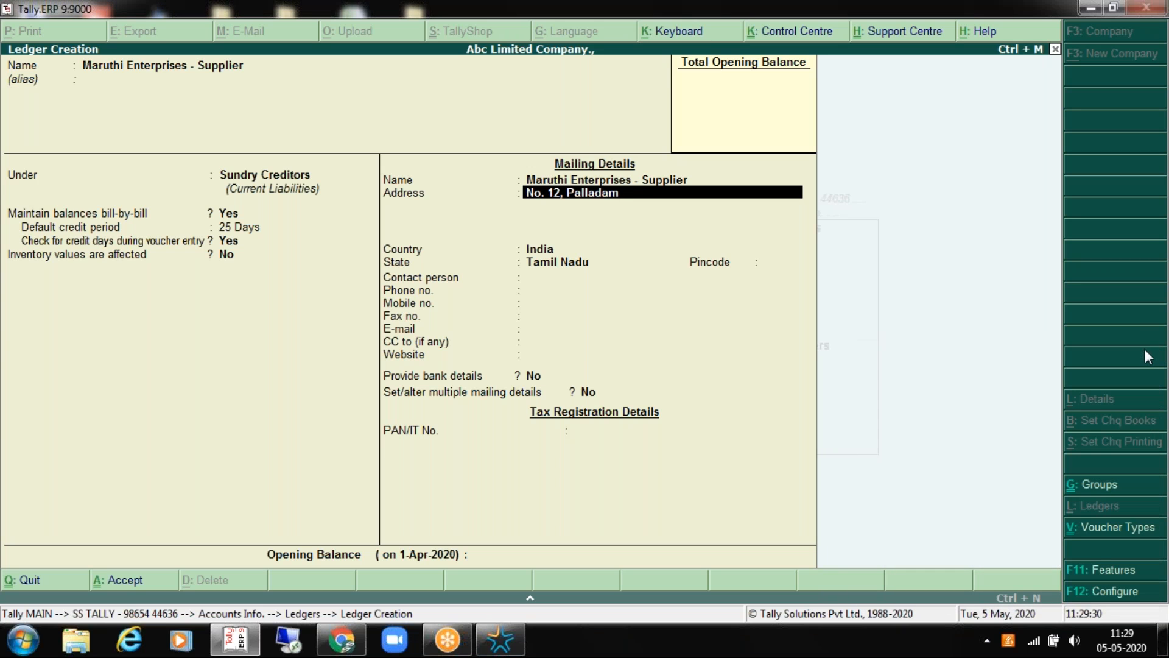
{"action": "key", "text": "Return"}
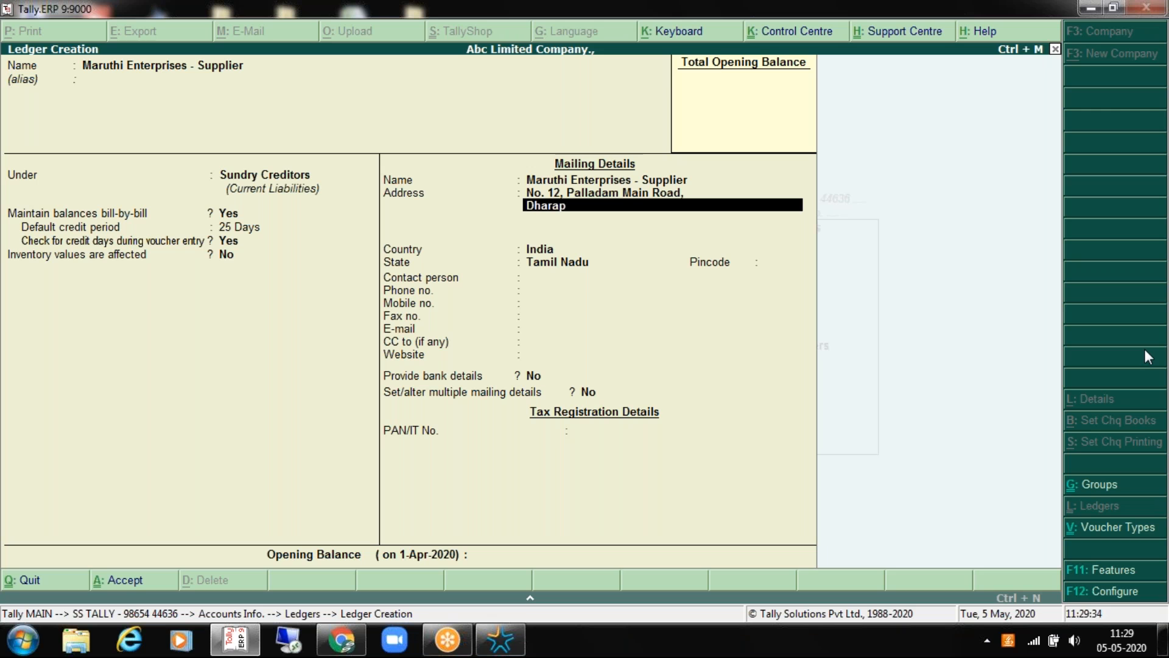
Step: Keep the state as Tamil Nadu, then enter the pincode and the contact person's name
{"action": "key", "text": "Return"}
{"action": "key", "text": "Return"}
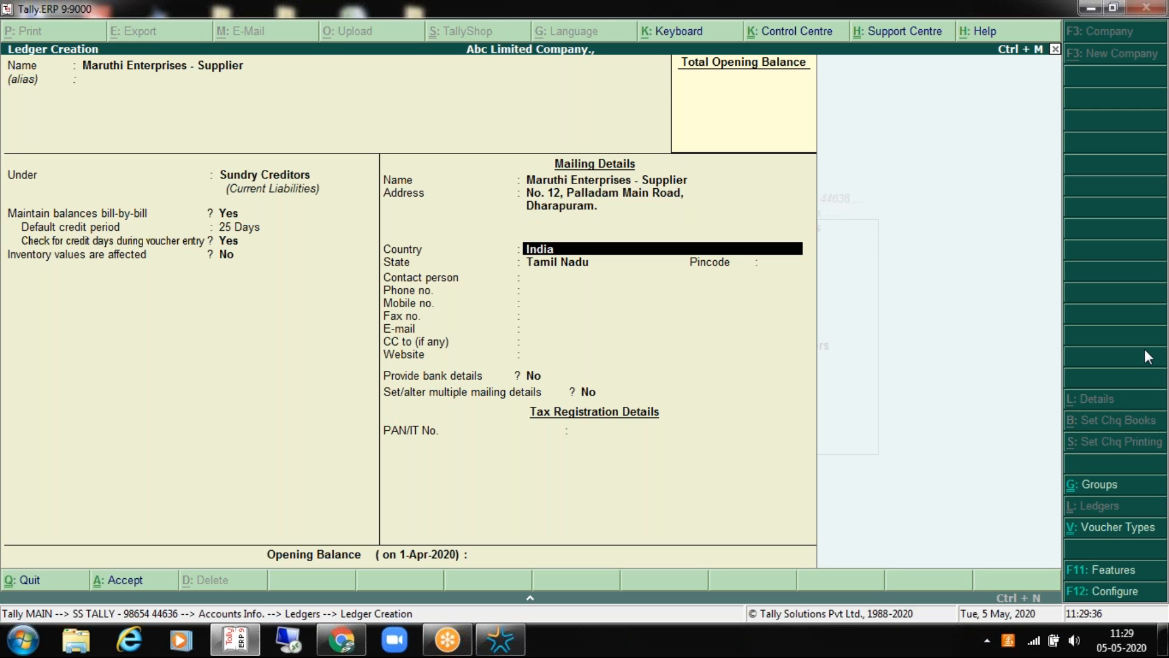
{"action": "key", "text": "Return"}
{"action": "key", "text": "Return"}
{"action": "type", "text": "613021"}
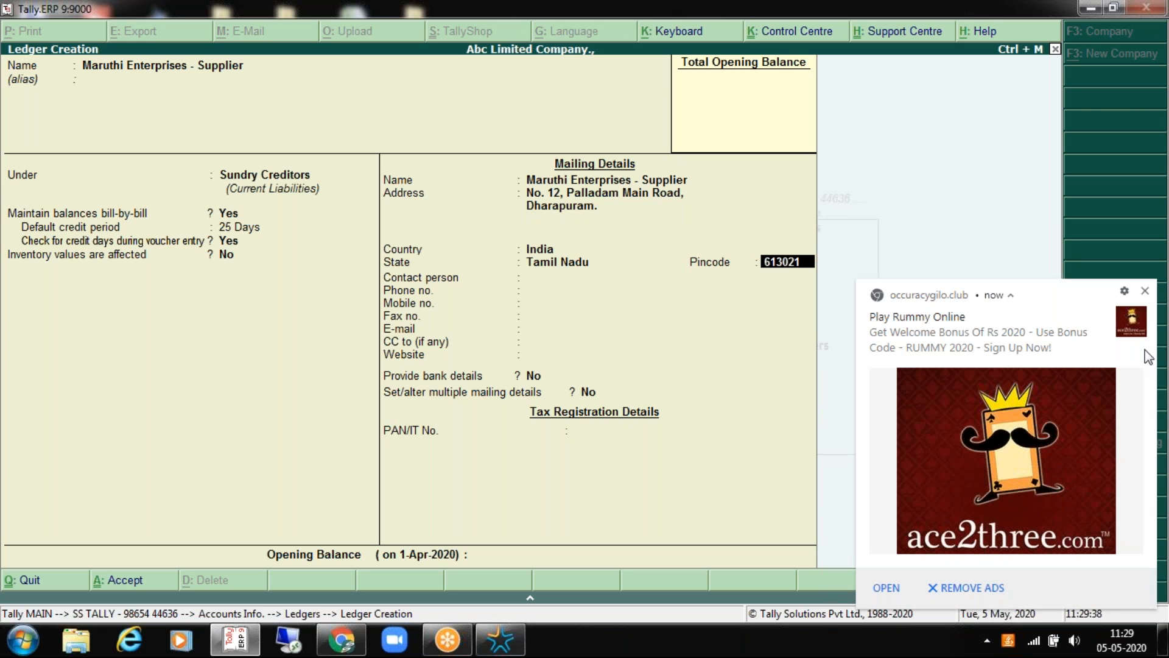
{"action": "key", "text": "Return"}
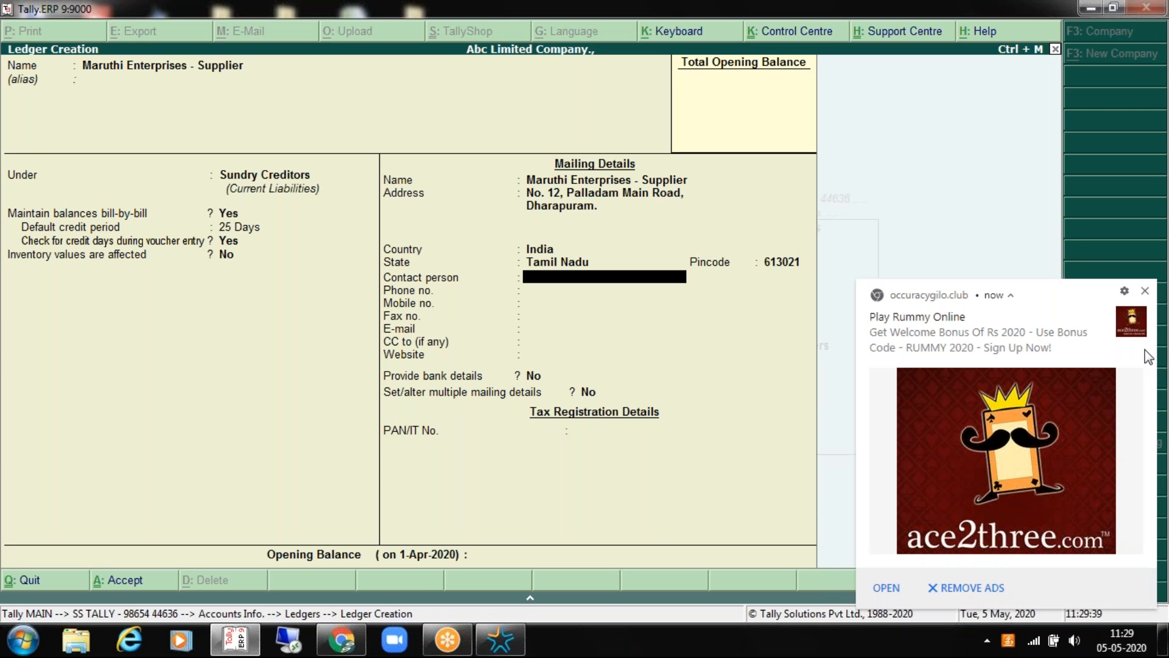
{"action": "left_click", "coordinate": [1146, 292]}
{"action": "type", "text": "M"}
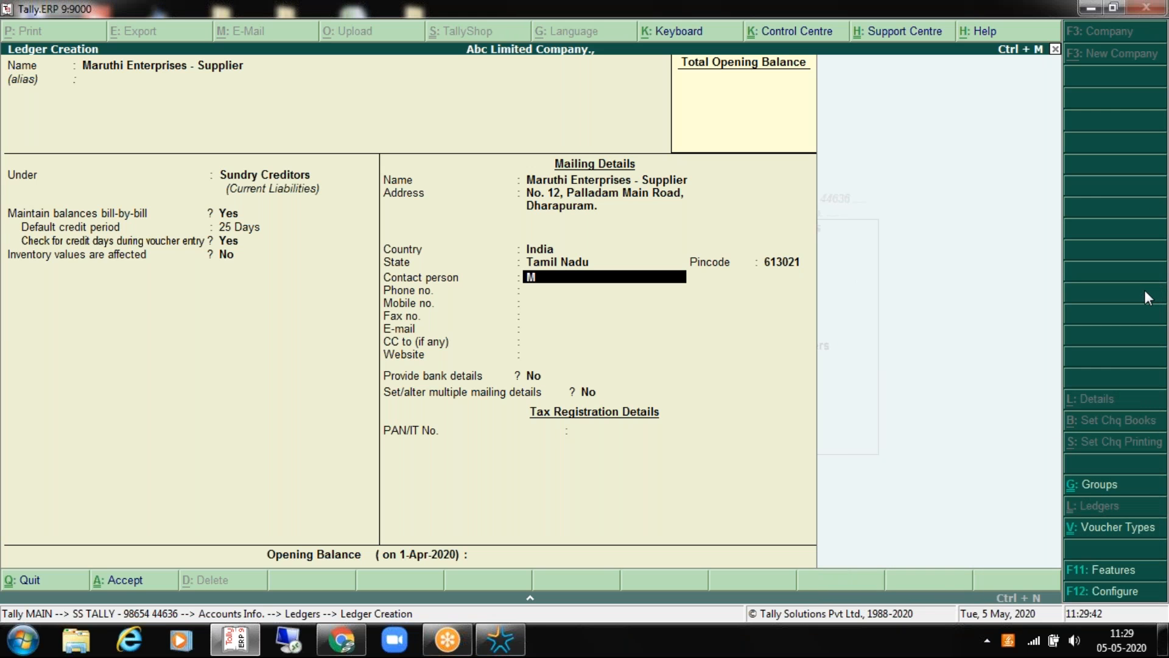
{"action": "type", "text": "r. Amutha"}
{"action": "key", "text": "Return"}
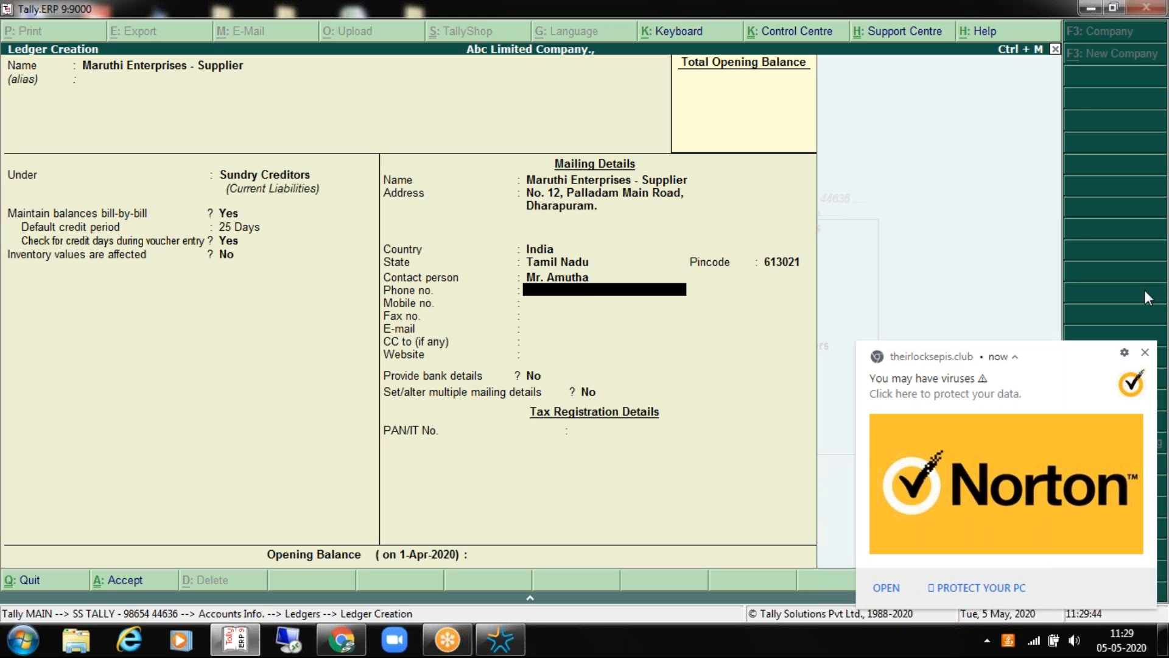
Step: Enter the supplier's mobile number, leaving phone, fax, e-mail and website blank
{"action": "left_click", "coordinate": [1147, 352]}
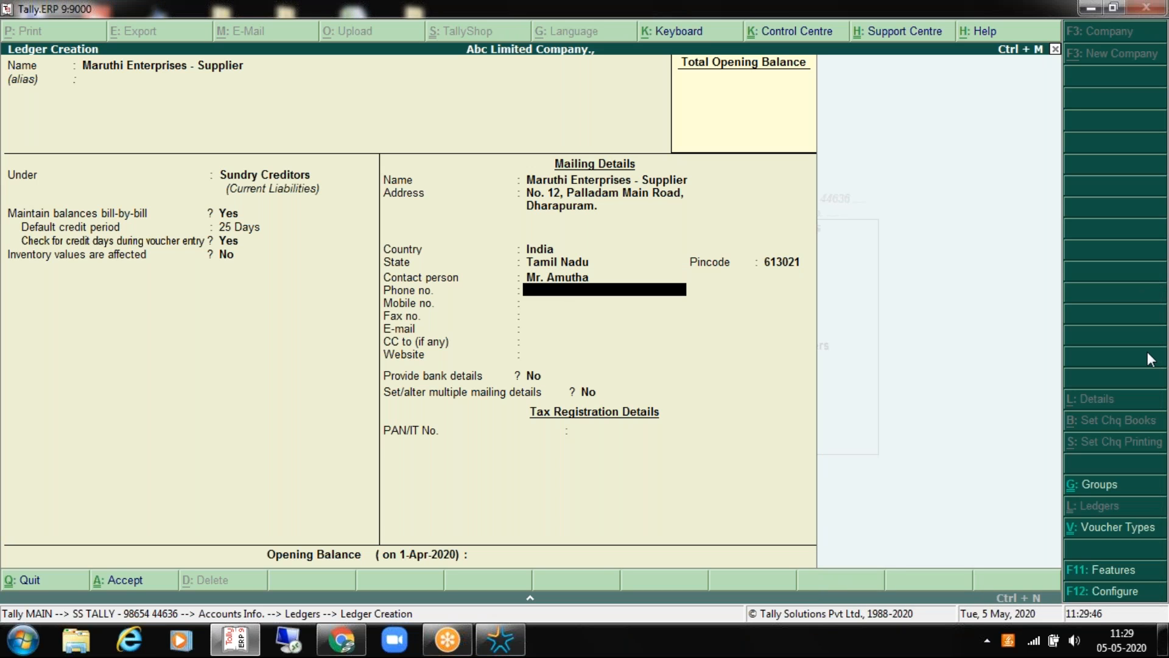
{"action": "key", "text": "Return"}
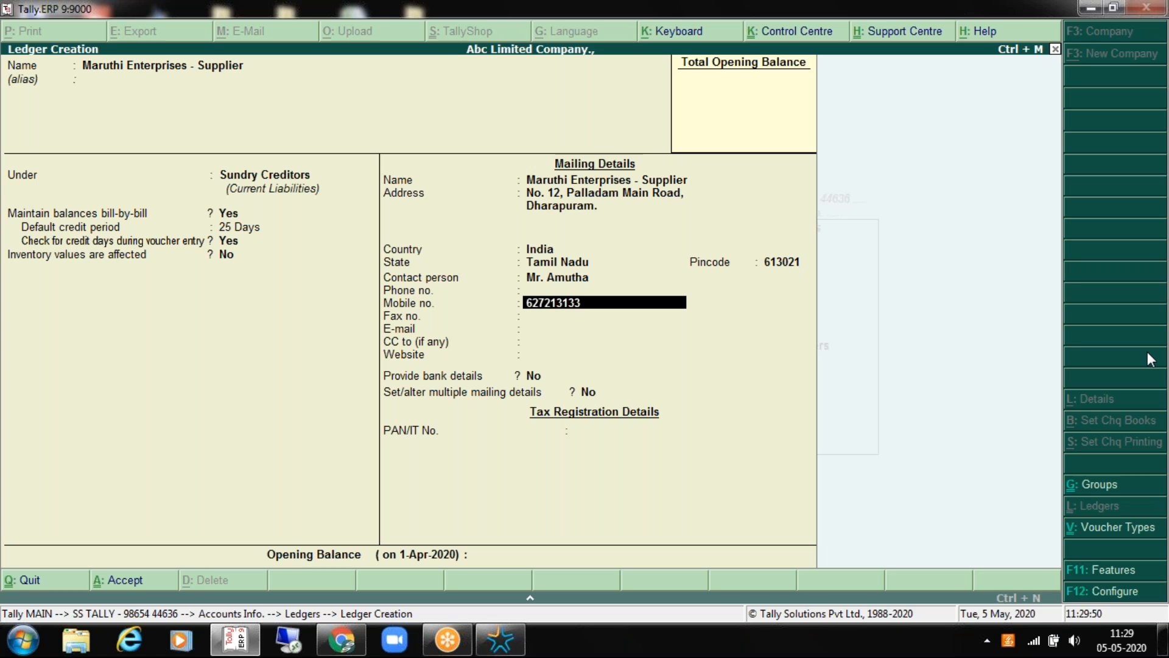
{"action": "key", "text": "Return"}
{"action": "key", "text": "Return"}
{"action": "key", "text": "Return"}
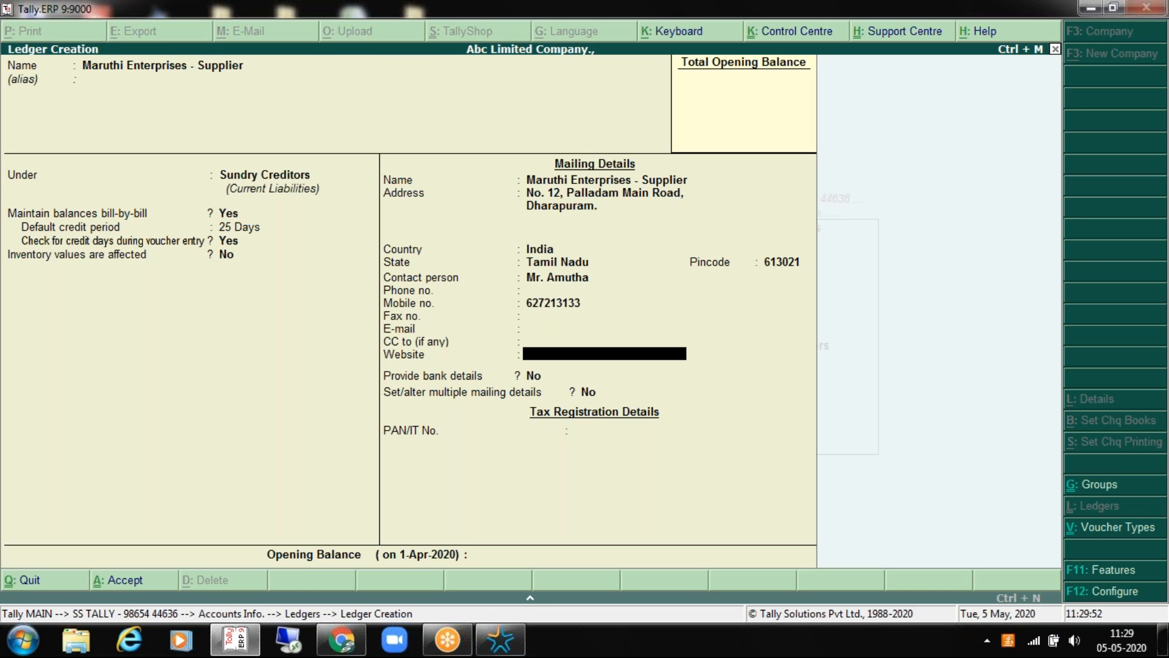
{"action": "key", "text": "Return"}
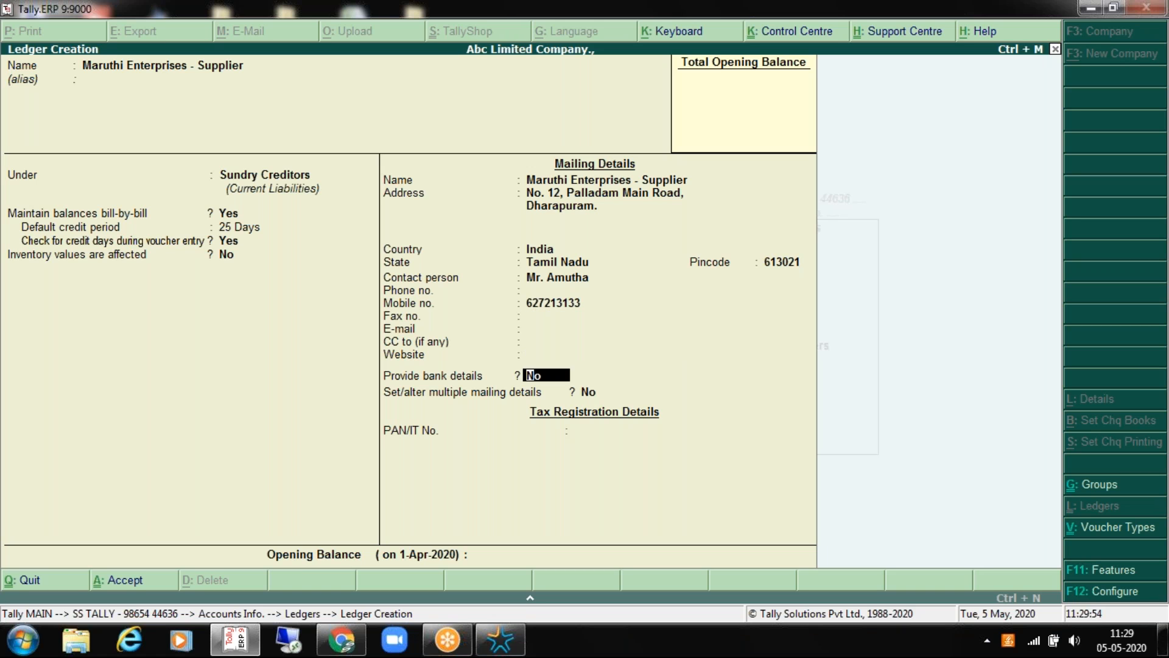
Step: Set Provide bank details to No for the supplier ledger
{"action": "key", "text": "Return"}
{"action": "key", "text": "Down"}
{"action": "key", "text": "Return"}
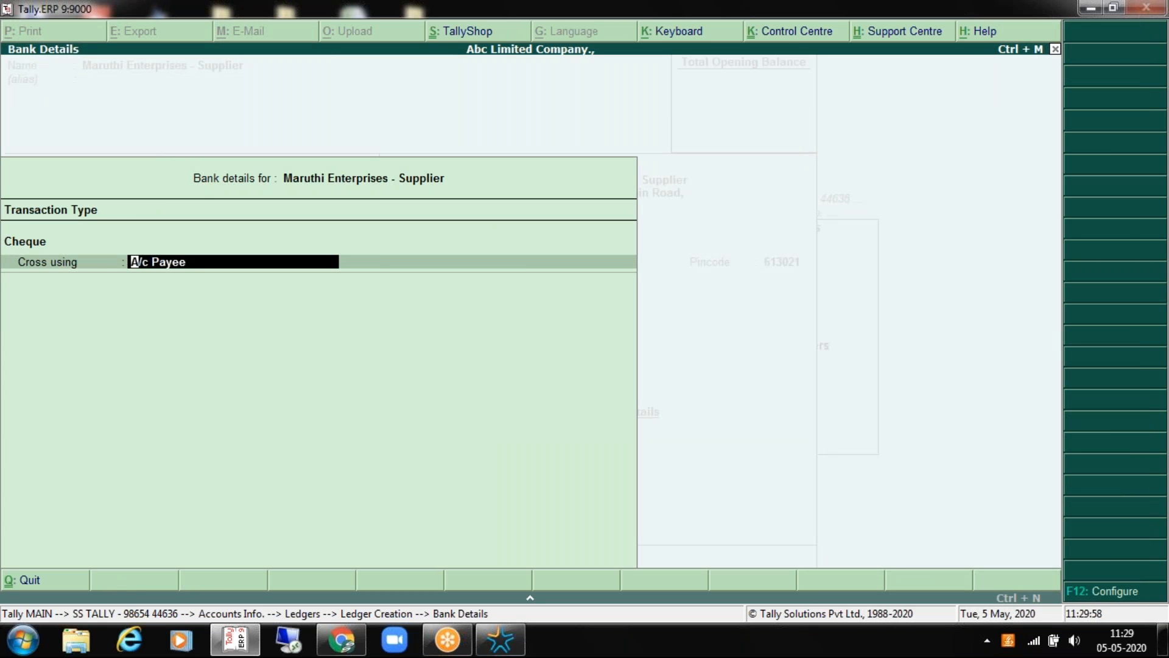
{"action": "key", "text": "Return"}
{"action": "key", "text": "BackSpace"}
{"action": "type", "text": "n"}
{"action": "key", "text": "Return"}
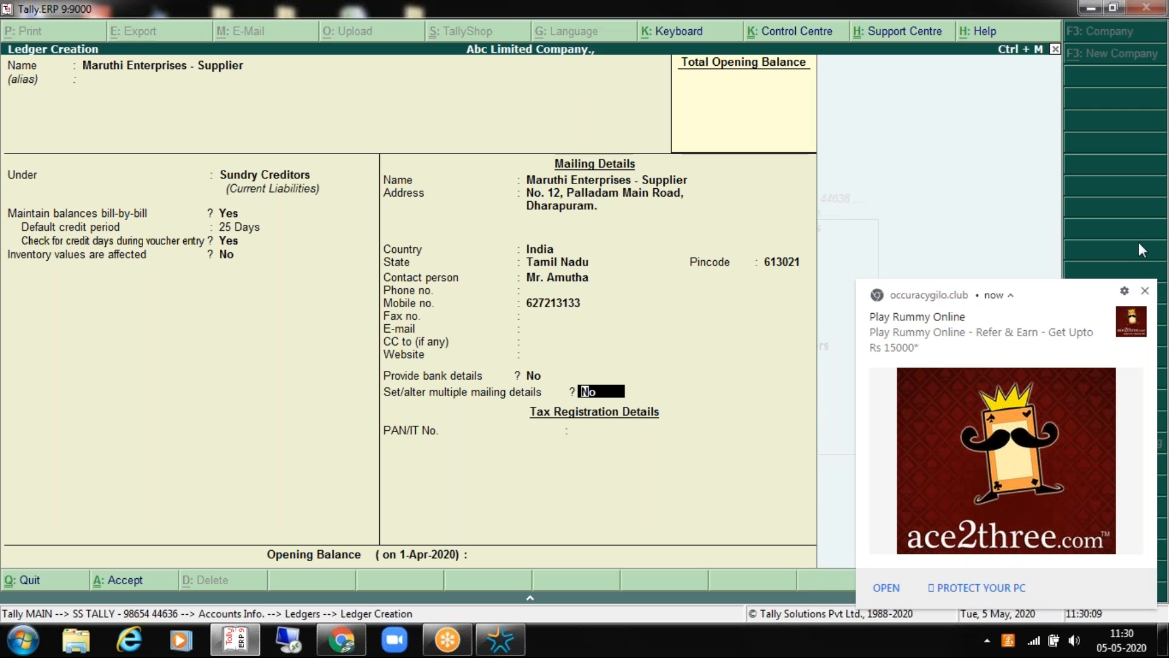
Step: Turn on multiple mailing details and add Palladam and Coimbatore address types
{"action": "left_click", "coordinate": [1144, 288]}
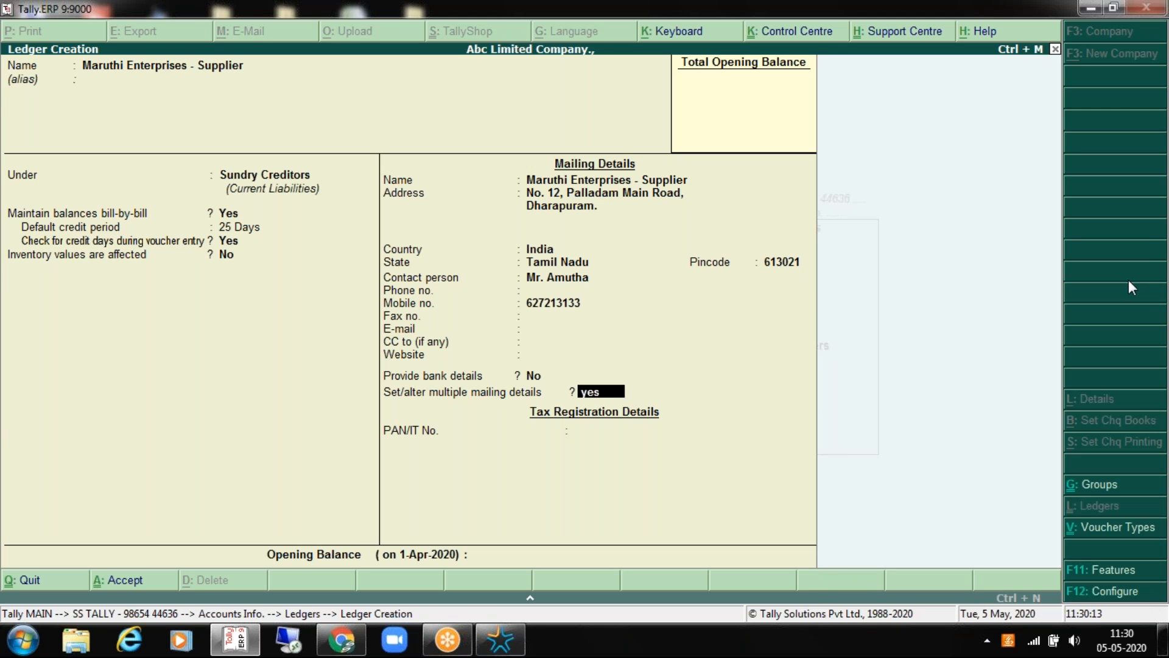
{"action": "type", "text": "yPalladam"}
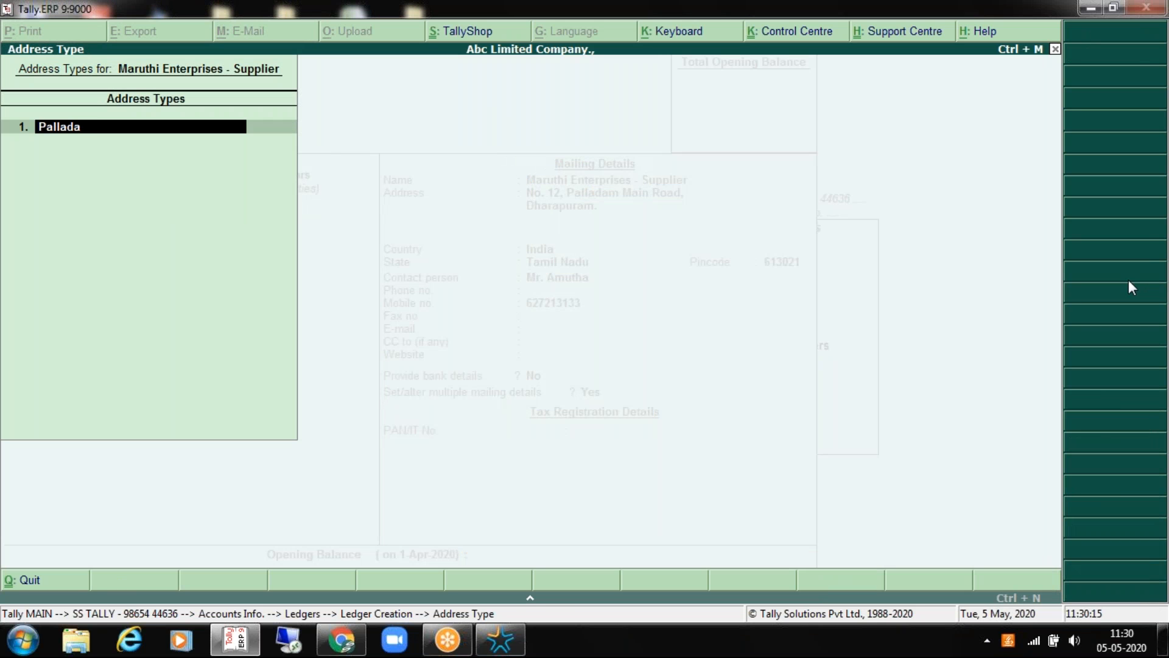
{"action": "key", "text": "Return"}
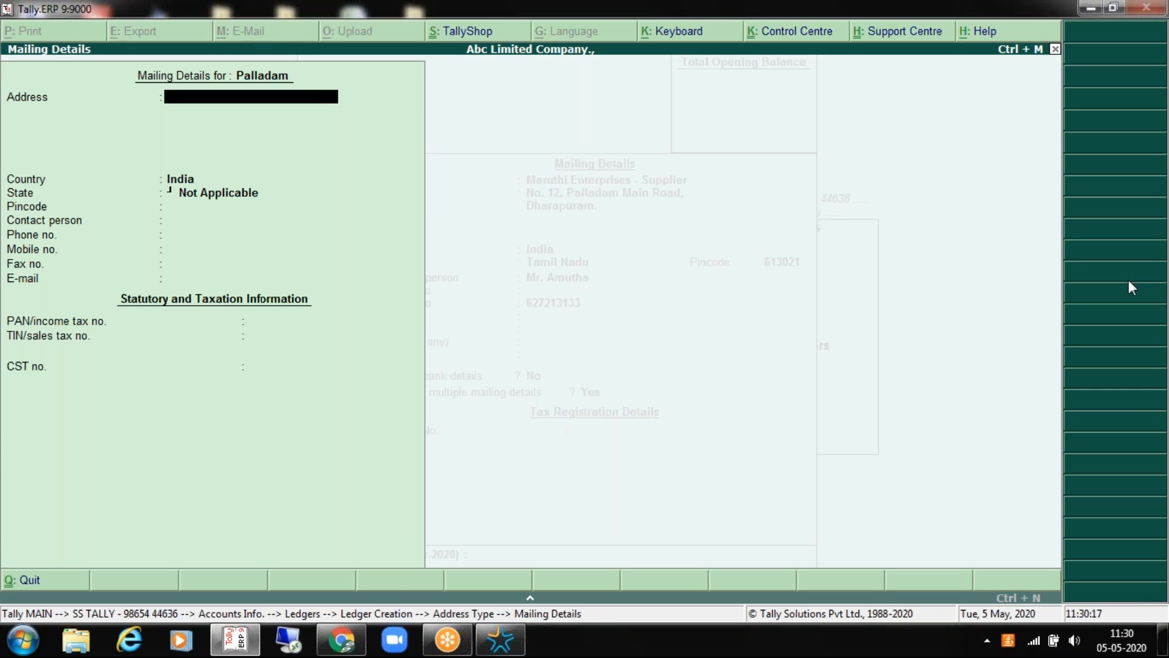
{"action": "key", "text": "Return"}
{"action": "key", "text": "Return"}
{"action": "key", "text": "Return"}
{"action": "key", "text": "Return"}
{"action": "key", "text": "Return"}
{"action": "key", "text": "Return"}
{"action": "key", "text": "Return"}
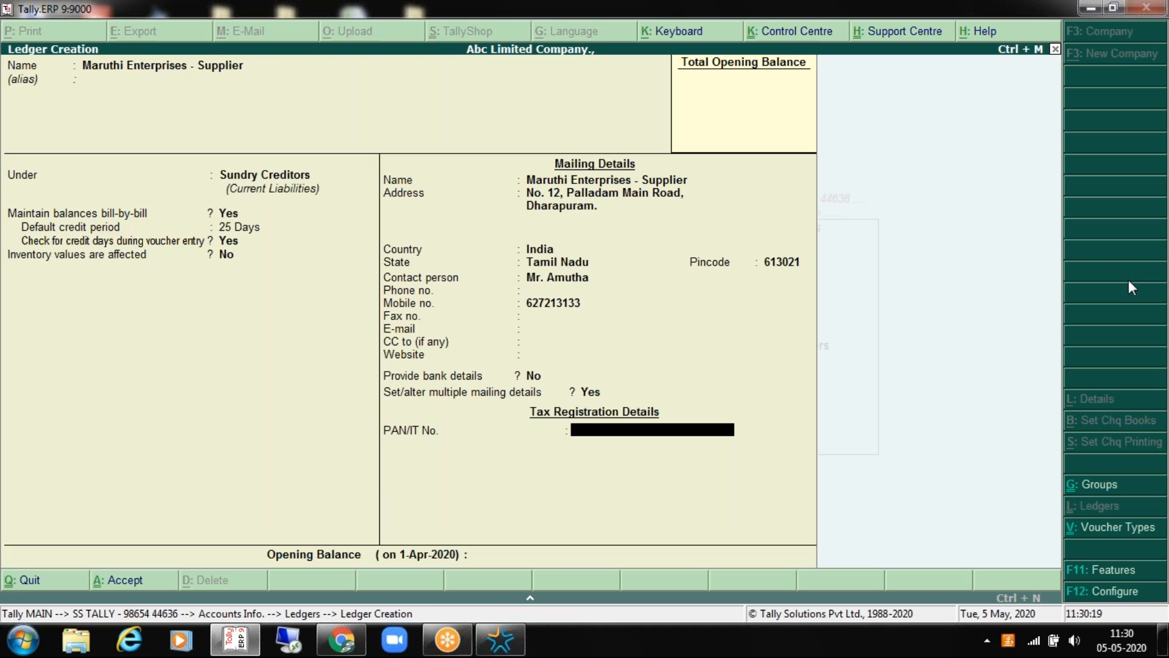
{"action": "key", "text": "BackSpace"}
{"action": "key", "text": "Return"}
{"action": "key", "text": "Return"}
{"action": "key", "text": "Return"}
{"action": "key", "text": "Return"}
{"action": "key", "text": "Return"}
{"action": "key", "text": "Return"}
{"action": "key", "text": "Return"}
{"action": "key", "text": "Return"}
{"action": "key", "text": "Return"}
{"action": "key", "text": "Return"}
{"action": "key", "text": "Return"}
{"action": "key", "text": "Return"}
{"action": "key", "text": "Return"}
{"action": "key", "text": "Return"}
{"action": "type", "text": "Copimbatore"}
{"action": "key", "text": "BackSpace"}
{"action": "key", "text": "BackSpace"}
{"action": "key", "text": "BackSpace"}
{"action": "key", "text": "BackSpace"}
{"action": "key", "text": "BackSpace"}
{"action": "key", "text": "BackSpace"}
{"action": "key", "text": "BackSpace"}
{"action": "key", "text": "BackSpace"}
{"action": "key", "text": "BackSpace"}
{"action": "type", "text": "imbatore"}
{"action": "key", "text": "Return"}
{"action": "key", "text": "Return"}
{"action": "key", "text": "Return"}
{"action": "key", "text": "Return"}
{"action": "key", "text": "Return"}
{"action": "key", "text": "Return"}
{"action": "key", "text": "Return"}
{"action": "key", "text": "Return"}
{"action": "key", "text": "Return"}
{"action": "key", "text": "Return"}
{"action": "key", "text": "Return"}
{"action": "key", "text": "Return"}
{"action": "key", "text": "Return"}
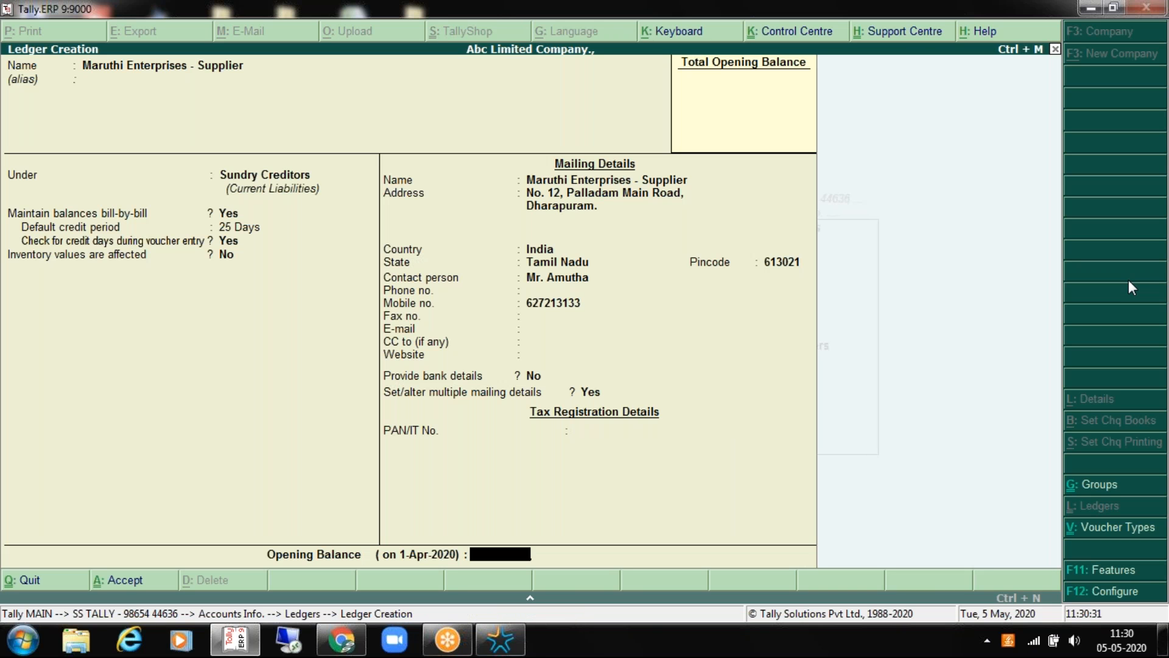
Step: Confirm both address types' mailing details and save the Maruthi Enterprises - Supplier ledger
{"action": "key", "text": "BackSpace"}
{"action": "key", "text": "BackSpace"}
{"action": "key", "text": "BackSpace"}
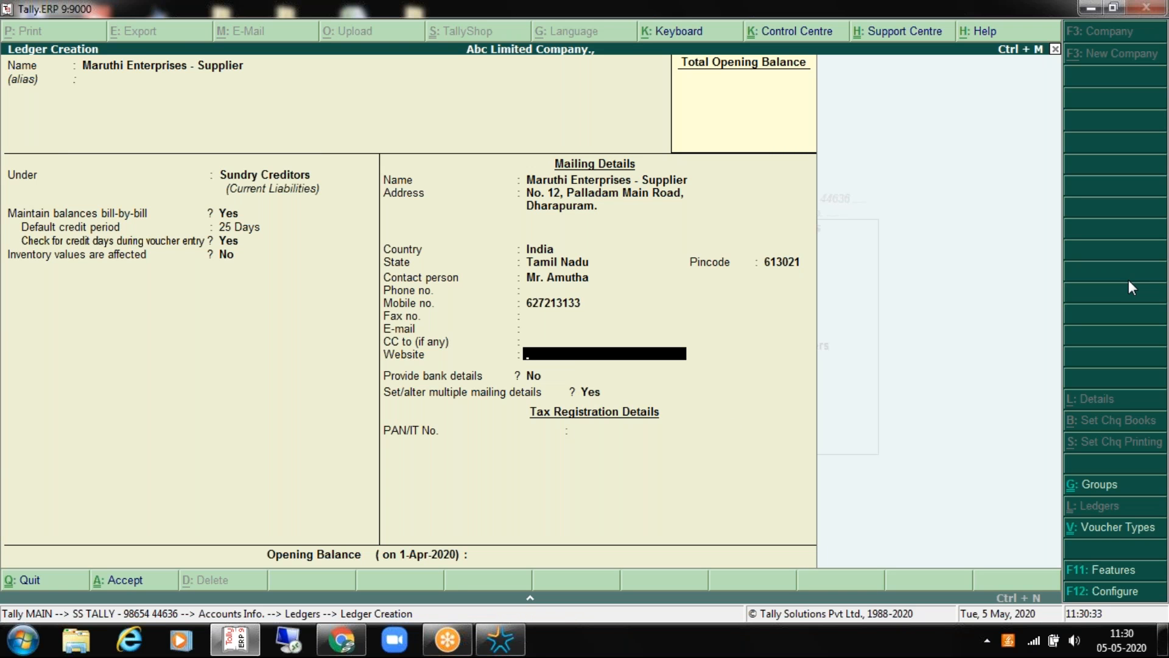
{"action": "key", "text": "BackSpace"}
{"action": "key", "text": "BackSpace"}
{"action": "key", "text": "Return"}
{"action": "key", "text": "Return"}
{"action": "key", "text": "Return"}
{"action": "key", "text": "Return"}
{"action": "key", "text": "Return"}
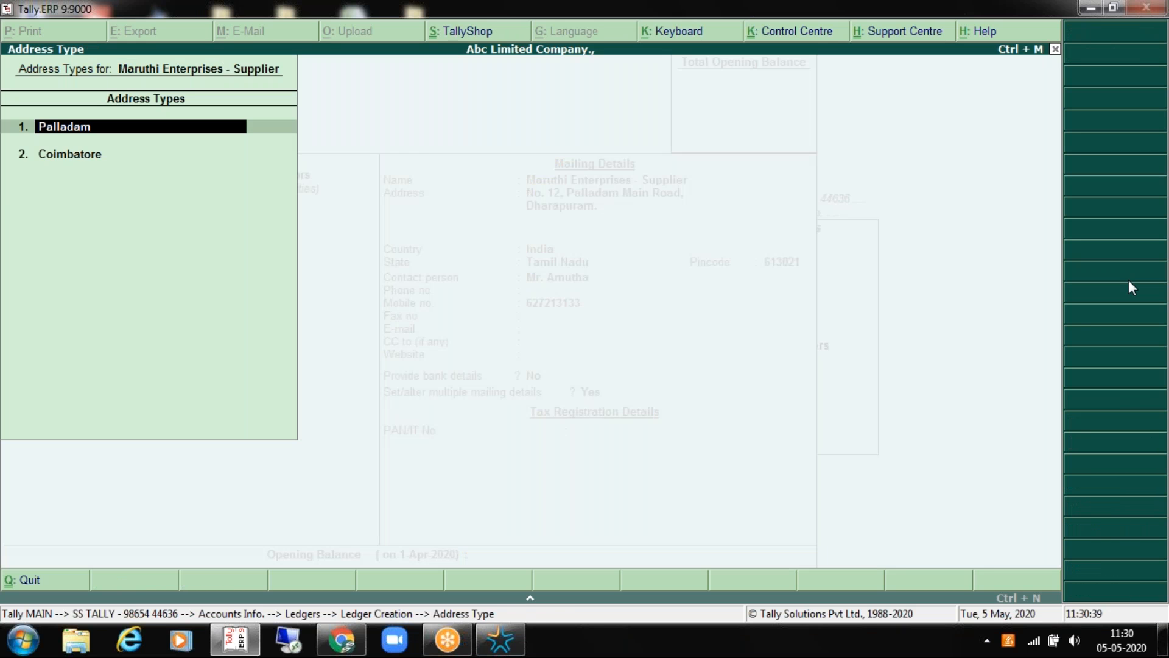
{"action": "key", "text": "Return"}
{"action": "key", "text": "Return"}
{"action": "key", "text": "Return"}
{"action": "key", "text": "Return"}
{"action": "key", "text": "Return"}
{"action": "key", "text": "ctrl+a"}
{"action": "key", "text": "Return"}
{"action": "key", "text": "ctrl+a"}
{"action": "key", "text": "Return"}
{"action": "key", "text": "Return"}
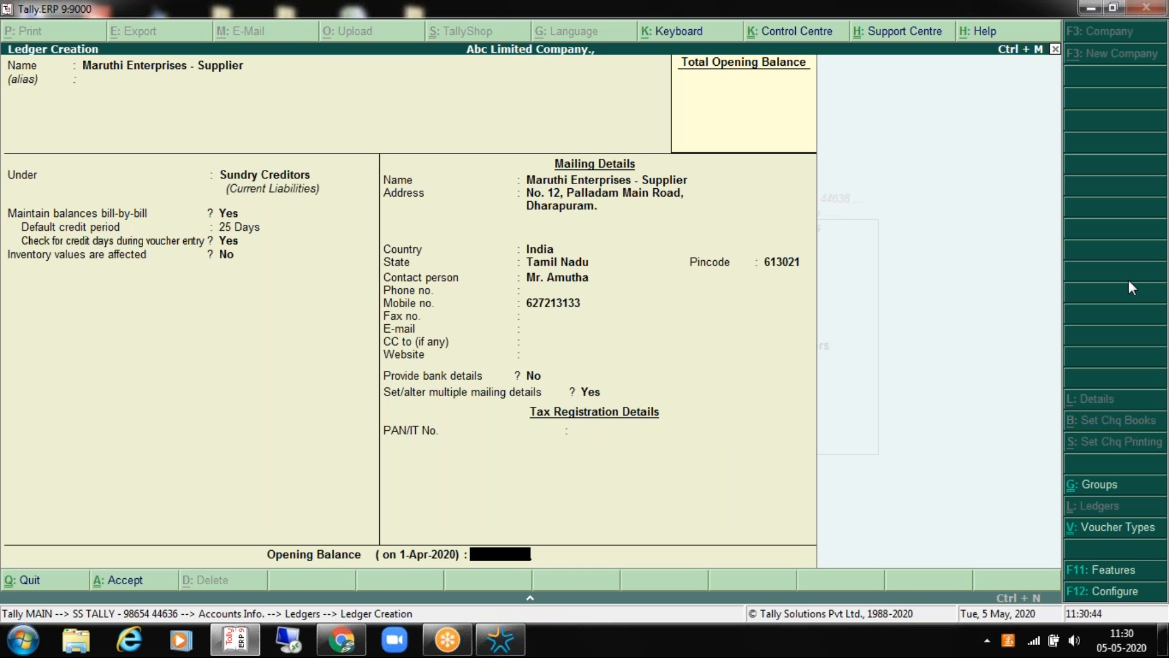
{"action": "key", "text": "Return"}
{"action": "key", "text": "Return"}
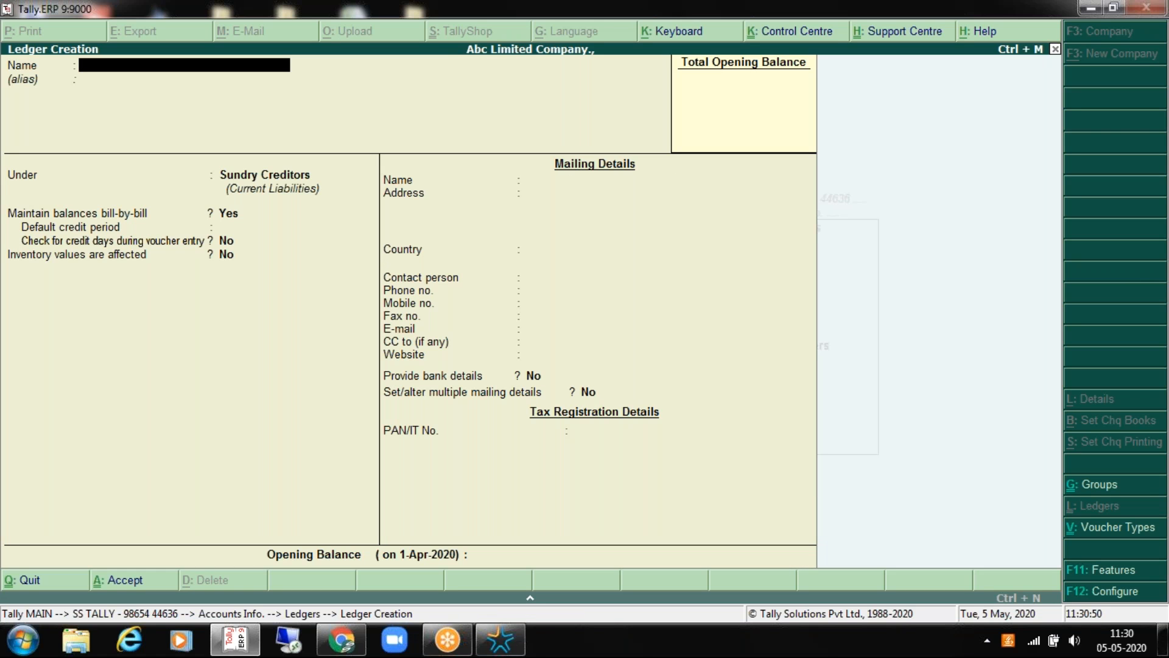
Step: Quit the blank Ledger Creation form and back out to the Gateway
{"action": "key", "text": "Escape"}
{"action": "key", "text": "Return"}
{"action": "key", "text": "Down"}
{"action": "key", "text": "Escape"}
{"action": "key", "text": "Escape"}
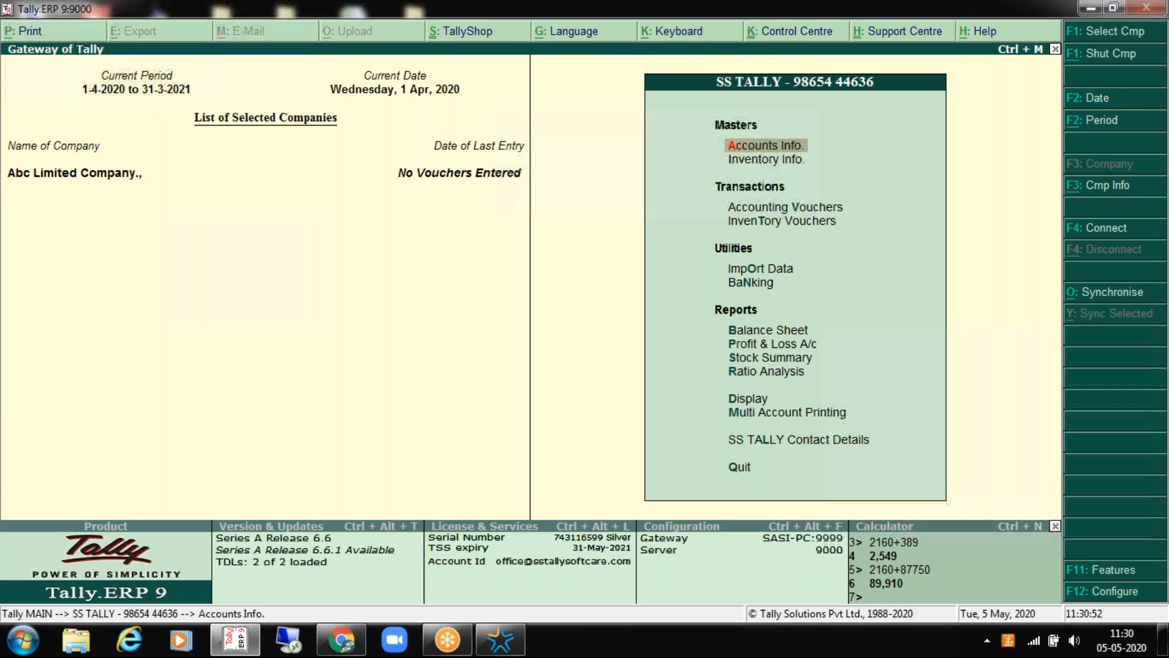
Step: Go through Accounts Info > Ledgers and choose Multiple Ledgers Create
{"action": "key", "text": "Return"}
{"action": "key", "text": "Down"}
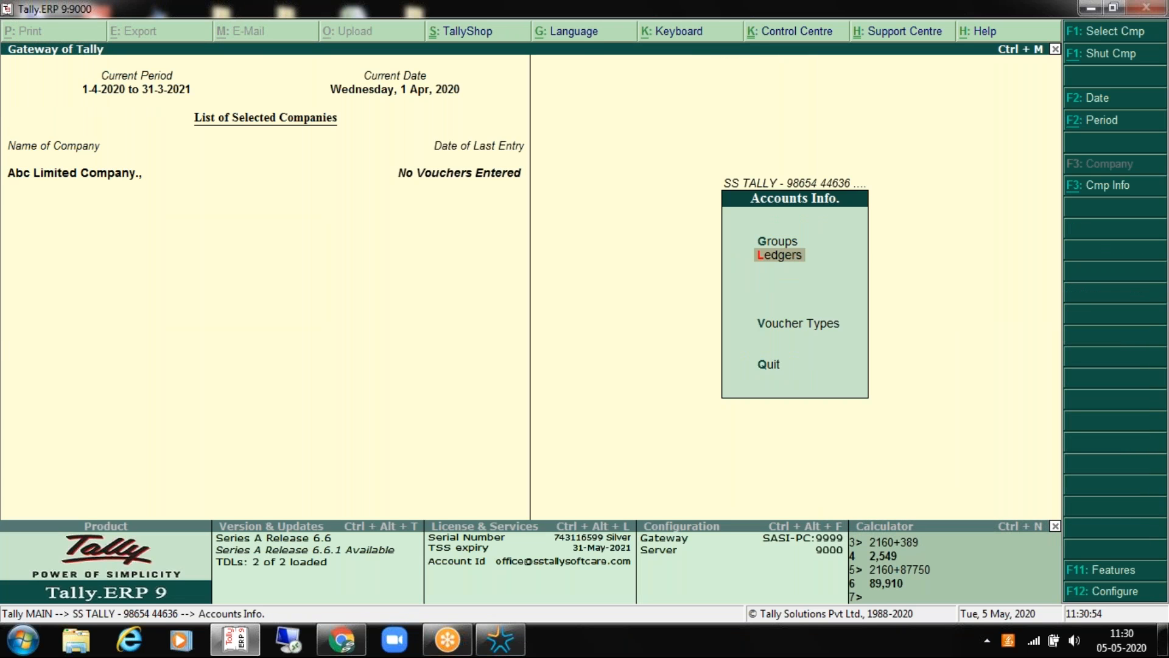
{"action": "key", "text": "Return"}
{"action": "key", "text": "Down"}
{"action": "key", "text": "Return"}
{"action": "key", "text": "Down"}
{"action": "key", "text": "Down"}
{"action": "key", "text": "Up"}
{"action": "key", "text": "Escape"}
{"action": "key", "text": "Down"}
{"action": "key", "text": "Down"}
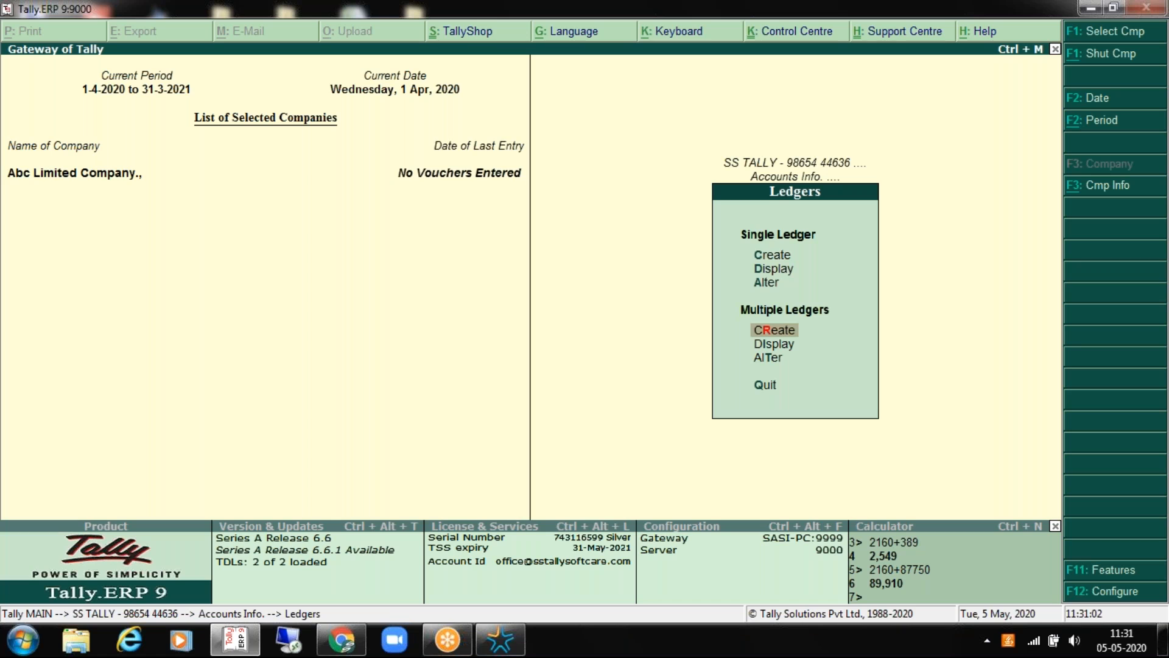
{"action": "key", "text": "Up"}
{"action": "key", "text": "Up"}
{"action": "key", "text": "Up"}
{"action": "key", "text": "Down"}
{"action": "key", "text": "Down"}
{"action": "key", "text": "Down"}
{"action": "key", "text": "Return"}
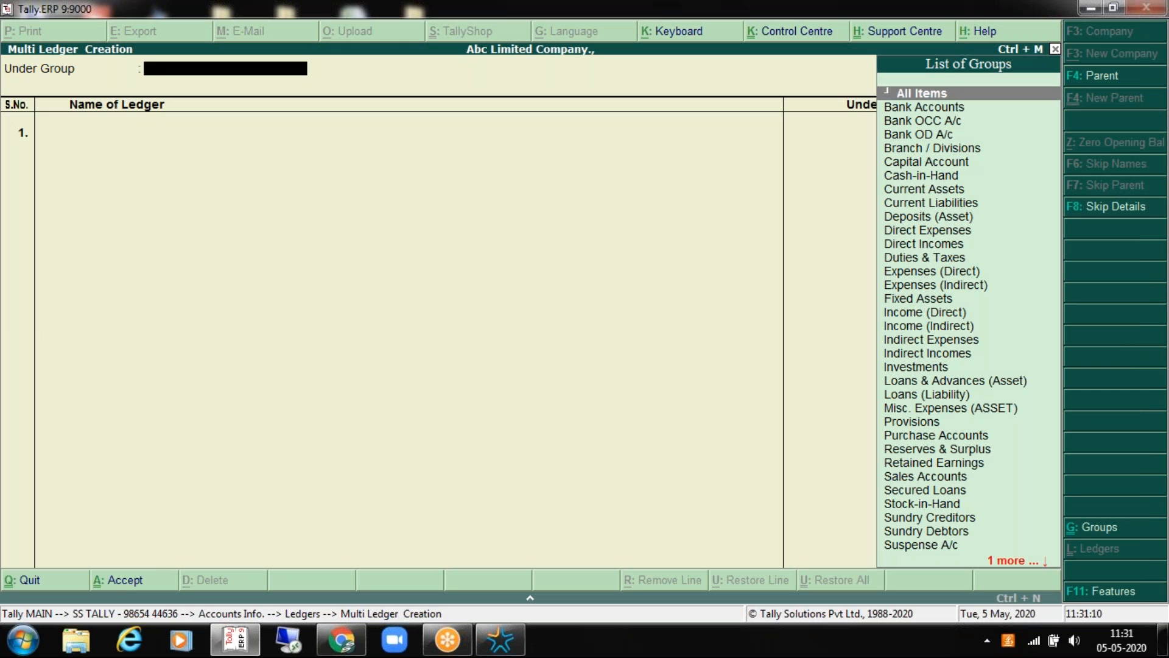
Step: Select Indirect Expenses as the group, then exit the Multi Ledger Creation screen
{"action": "key", "text": "Down"}
{"action": "key", "text": "Down"}
{"action": "key", "text": "Down"}
{"action": "key", "text": "Down"}
{"action": "key", "text": "Down"}
{"action": "key", "text": "Down"}
{"action": "key", "text": "Down"}
{"action": "key", "text": "Down"}
{"action": "key", "text": "Down"}
{"action": "key", "text": "Down"}
{"action": "key", "text": "Down"}
{"action": "key", "text": "Down"}
{"action": "key", "text": "Down"}
{"action": "key", "text": "Down"}
{"action": "key", "text": "Down"}
{"action": "key", "text": "Down"}
{"action": "key", "text": "Down"}
{"action": "key", "text": "Down"}
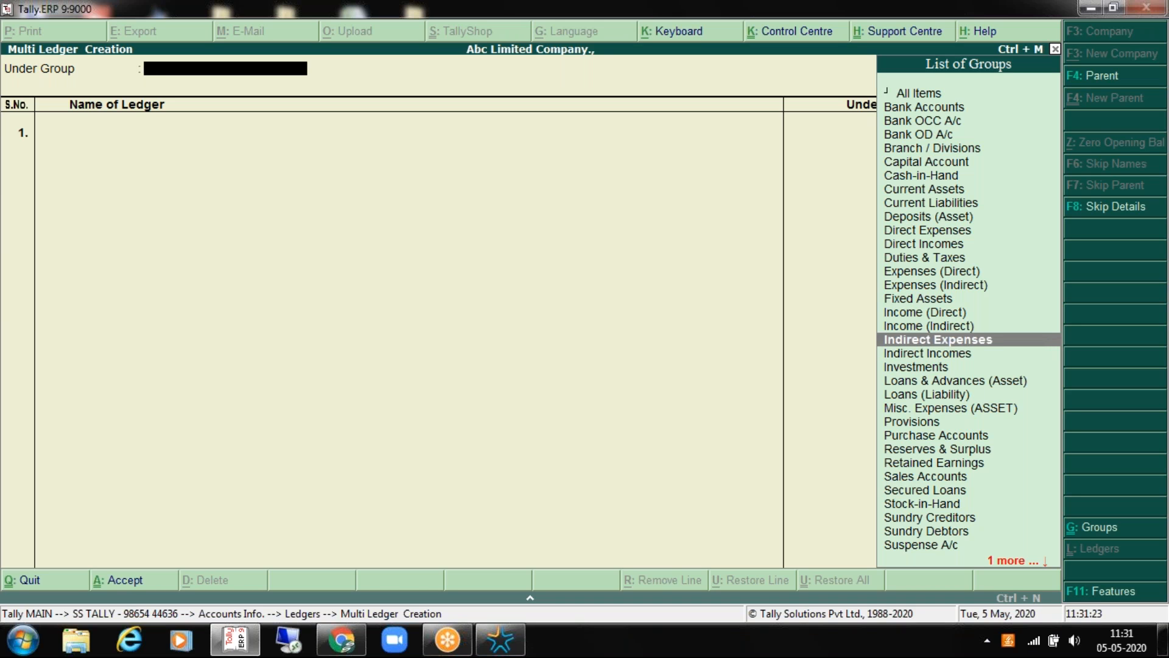
{"action": "key", "text": "Return"}
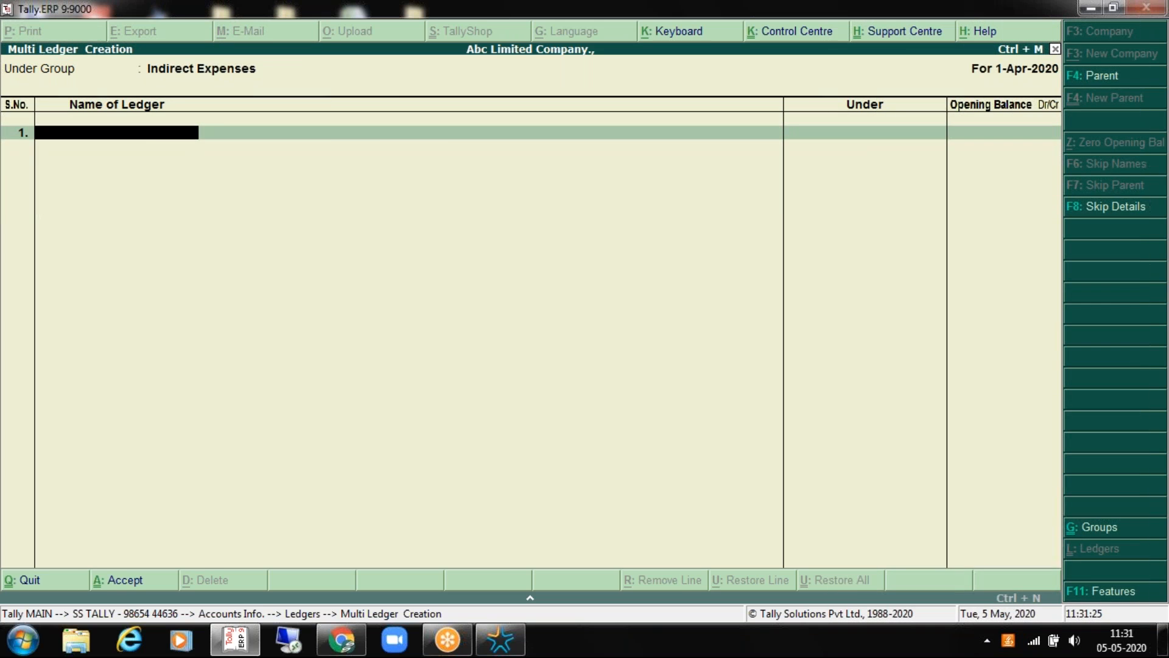
{"action": "key", "text": "Escape"}
{"action": "key", "text": "Escape"}
{"action": "key", "text": "Escape"}
{"action": "key", "text": "n"}
Step: Reopen Multiple Ledgers Create and set Indirect Expenses as the group again
{"action": "key", "text": "Return"}
{"action": "key", "text": "Down"}
{"action": "key", "text": "Return"}
{"action": "key", "text": "Down"}
{"action": "key", "text": "Down"}
{"action": "key", "text": "Down"}
{"action": "key", "text": "Down"}
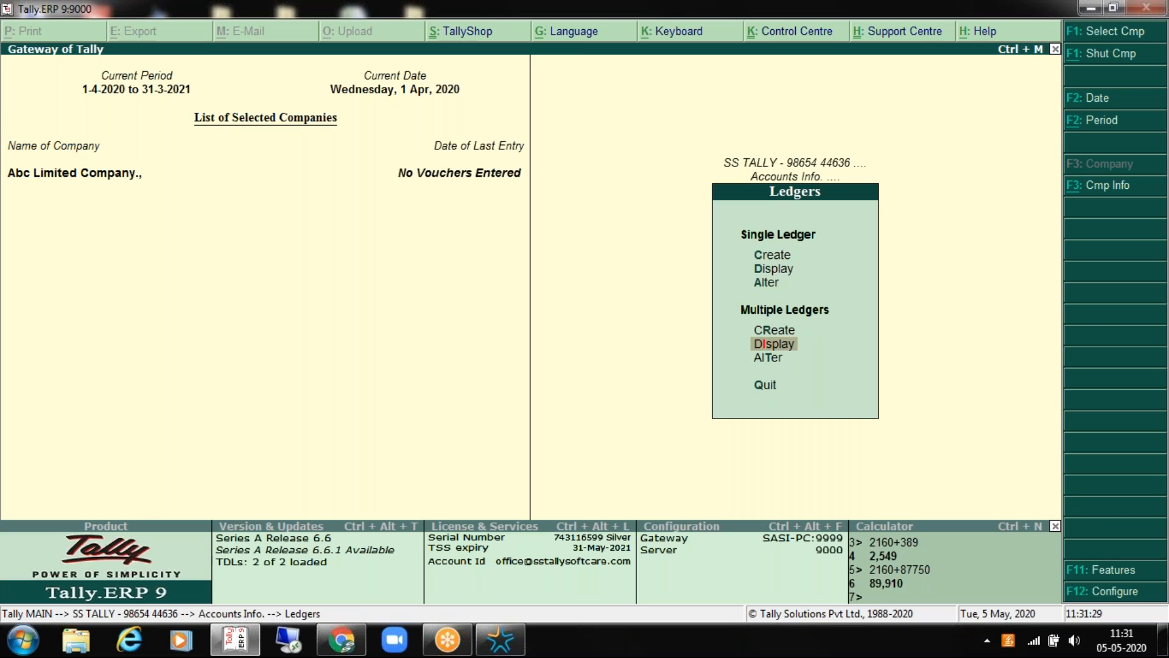
{"action": "key", "text": "Up"}
{"action": "key", "text": "Return"}
{"action": "key", "text": "Down"}
{"action": "key", "text": "Down"}
{"action": "key", "text": "Down"}
{"action": "key", "text": "Down"}
{"action": "key", "text": "Down"}
{"action": "key", "text": "Down"}
{"action": "key", "text": "Down"}
{"action": "key", "text": "Down"}
{"action": "key", "text": "Down"}
{"action": "key", "text": "Down"}
{"action": "key", "text": "Down"}
{"action": "key", "text": "Down"}
{"action": "key", "text": "Down"}
{"action": "key", "text": "Down"}
{"action": "key", "text": "Down"}
{"action": "key", "text": "Down"}
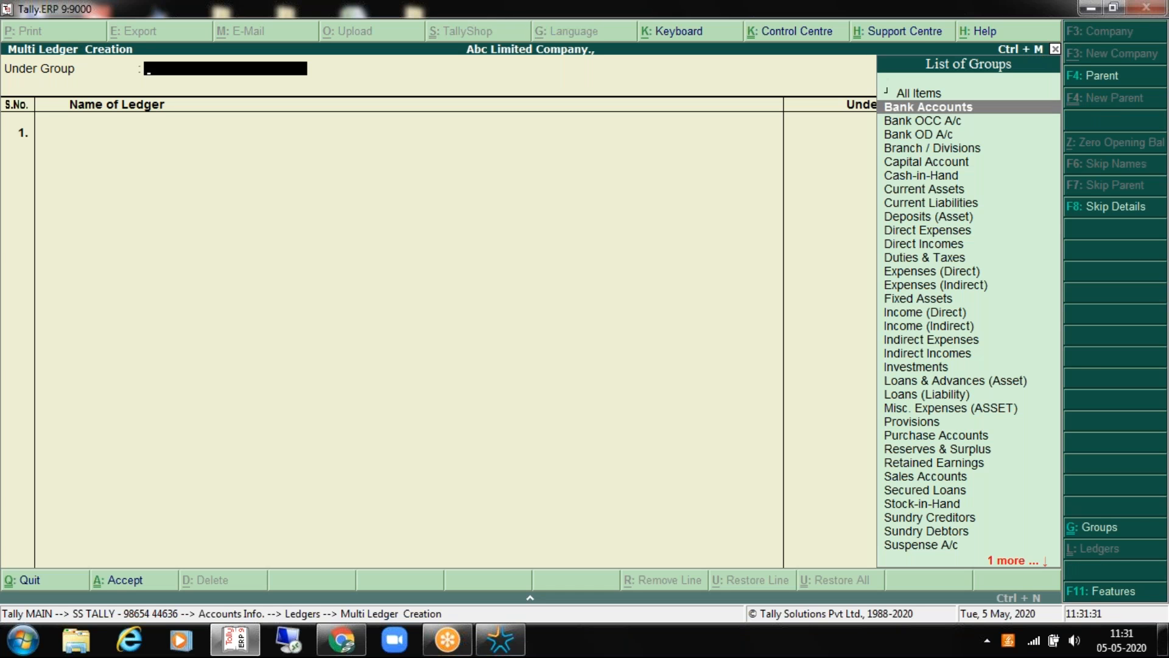
{"action": "key", "text": "Down"}
{"action": "key", "text": "Down"}
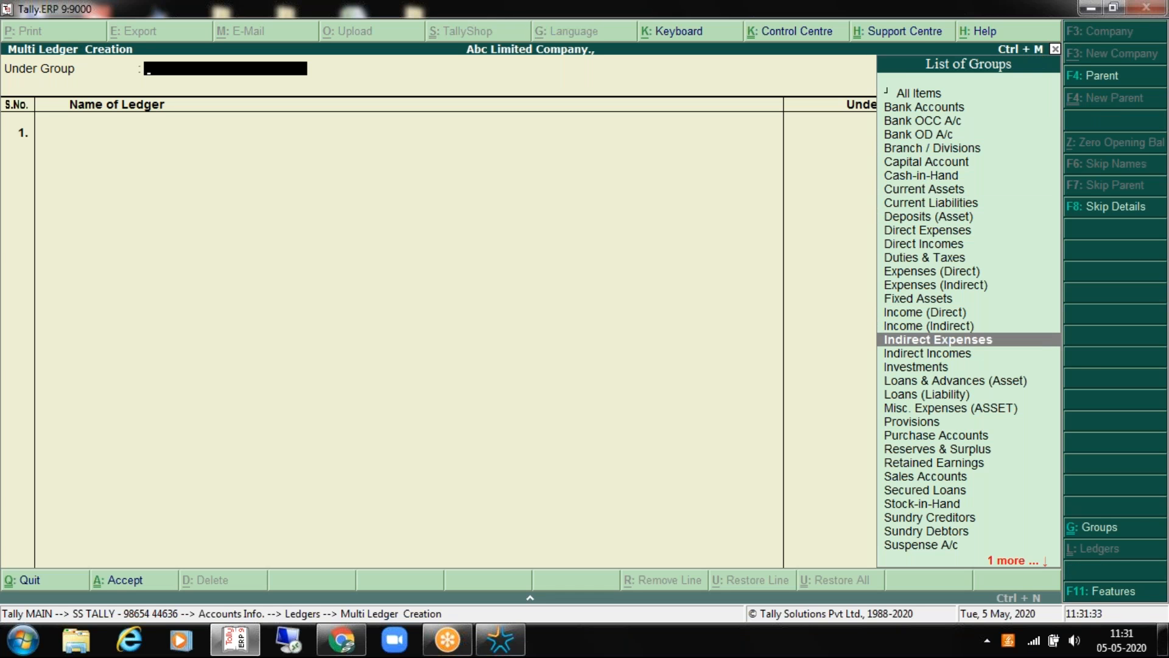
{"action": "key", "text": "Return"}
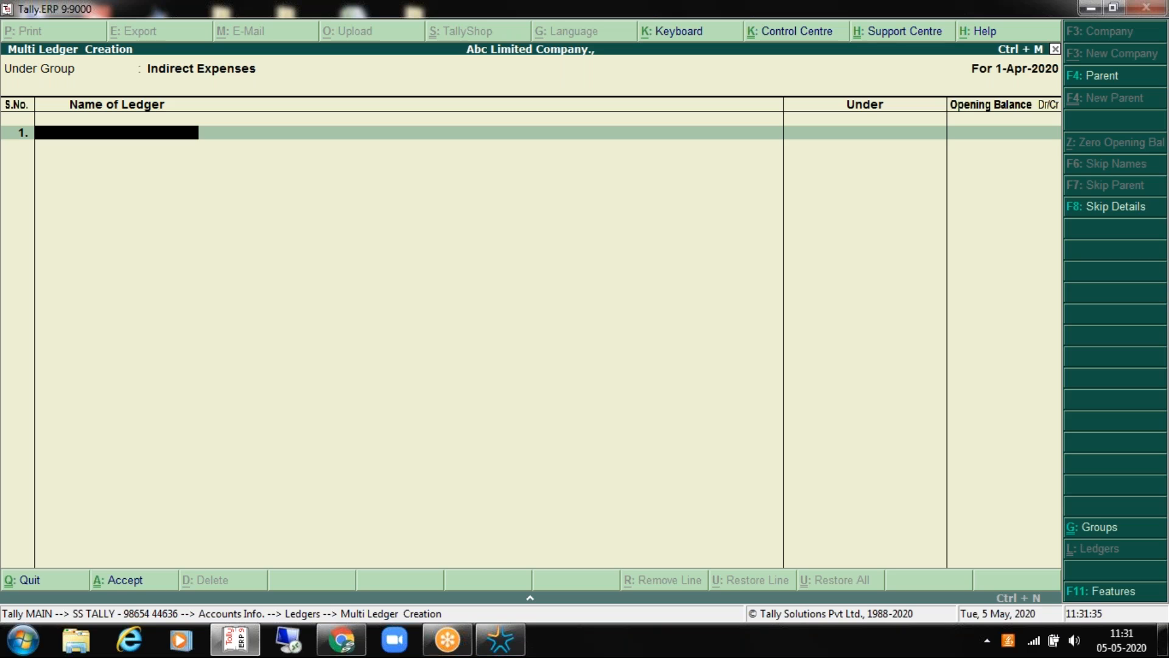
Step: Add Staff Salary and Telephone Charges ledgers with no opening balance
{"action": "type", "text": "Staff Salary"}
{"action": "key", "text": "Return"}
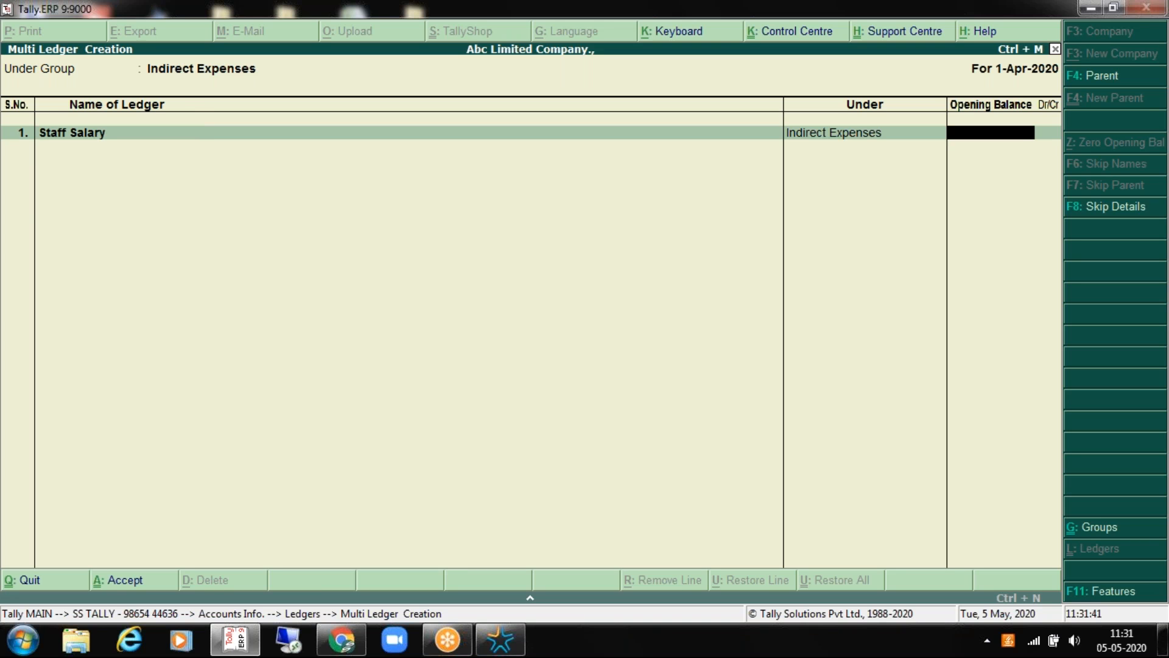
{"action": "key", "text": "Return"}
{"action": "key", "text": "BackSpace"}
{"action": "key", "text": "BackSpace"}
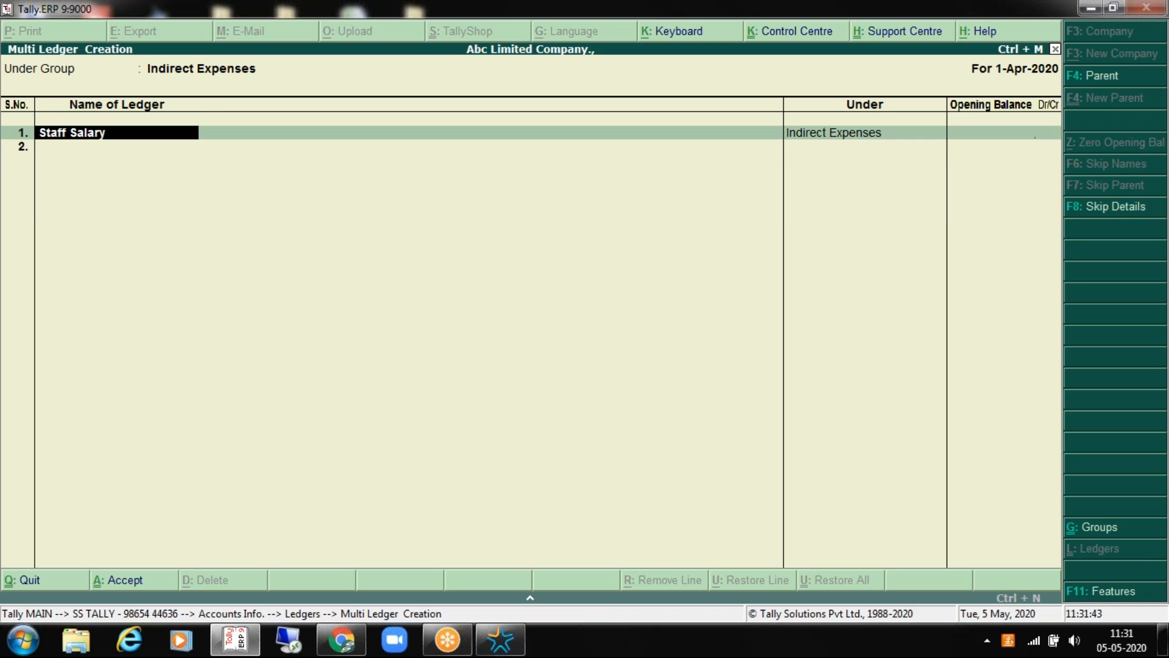
{"action": "key", "text": "Return"}
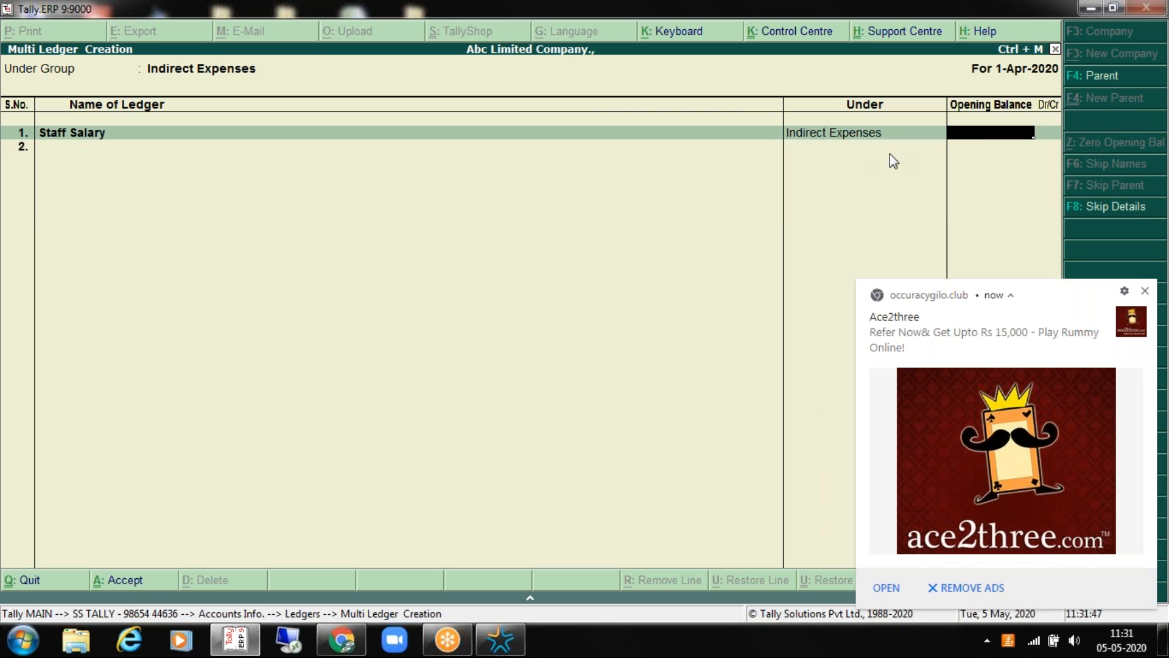
{"action": "left_click", "coordinate": [1150, 295]}
{"action": "key", "text": "Return"}
{"action": "type", "text": "Tep"}
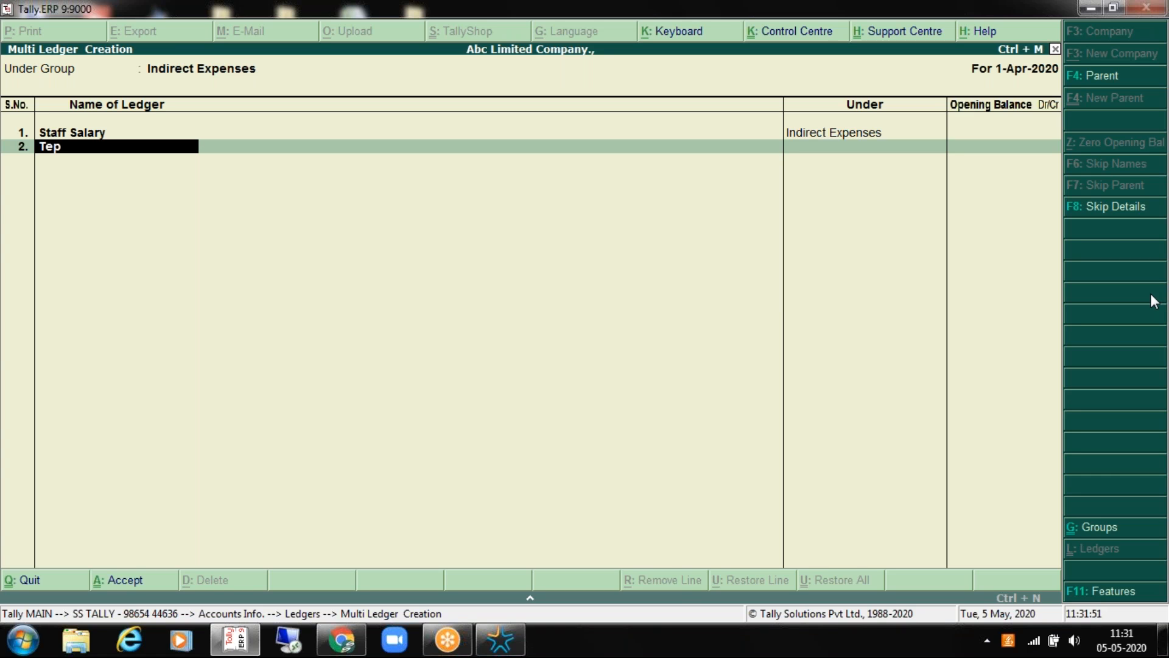
{"action": "key", "text": "BackSpace"}
{"action": "type", "text": "leph"}
{"action": "key", "text": "BackSpace"}
{"action": "type", "text": "hone Charge"}
{"action": "key", "text": "BackSpace"}
{"action": "key", "text": "BackSpace"}
{"action": "type", "text": "ge"}
{"action": "key", "text": "BackSpace"}
{"action": "key", "text": "BackSpace"}
{"action": "type", "text": "ges"}
{"action": "key", "text": "Return"}
{"action": "key", "text": "Return"}
Step: Add Internet Expenses, Electricity Bill and Staff Incentives ledgers
{"action": "type", "text": "Internet"}
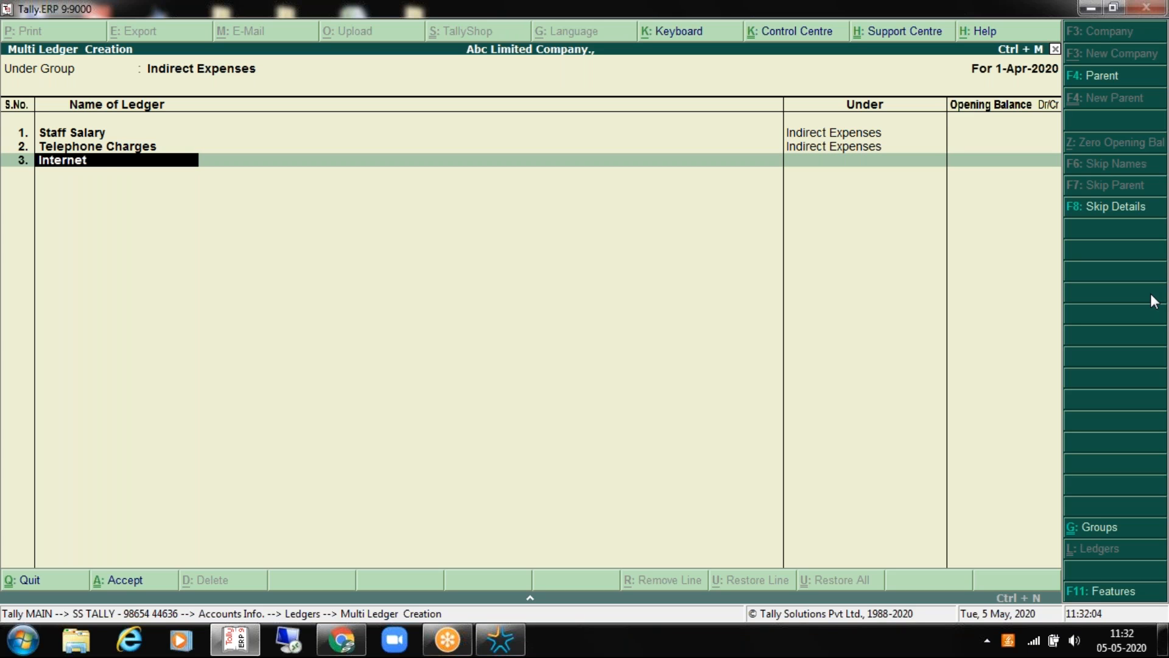
{"action": "type", "text": " Expens"}
{"action": "key", "text": "BackSpace"}
{"action": "type", "text": "nses"}
{"action": "key", "text": "Return"}
{"action": "type", "text": "Elec"}
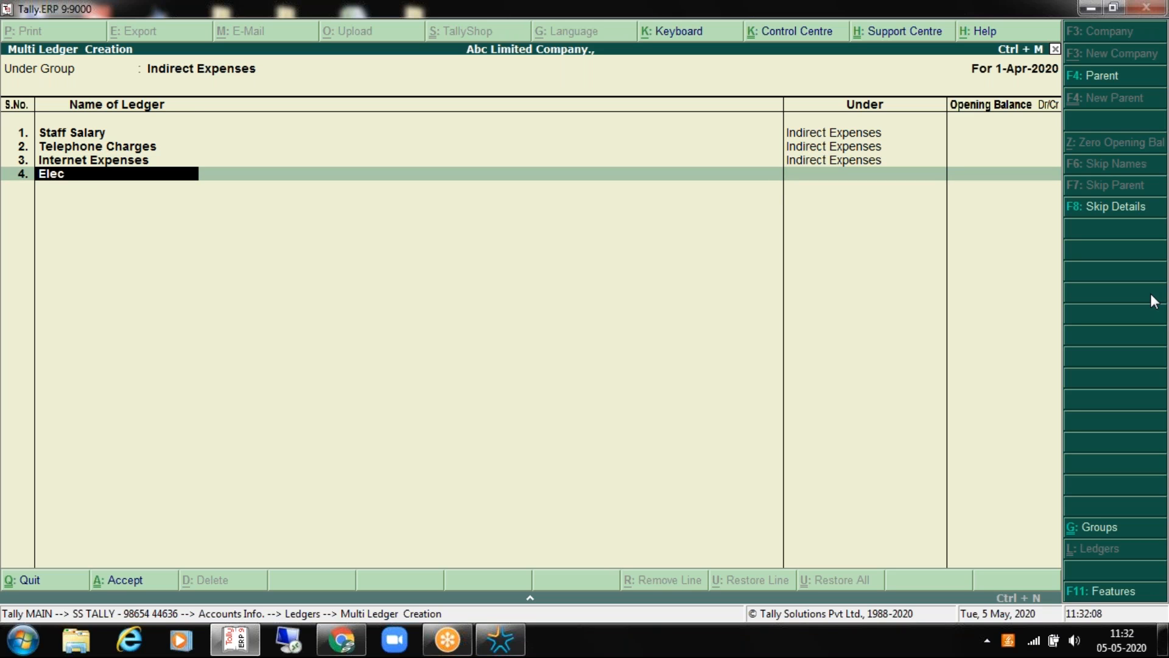
{"action": "type", "text": "tricity Bill"}
{"action": "key", "text": "Return"}
{"action": "key", "text": "Return"}
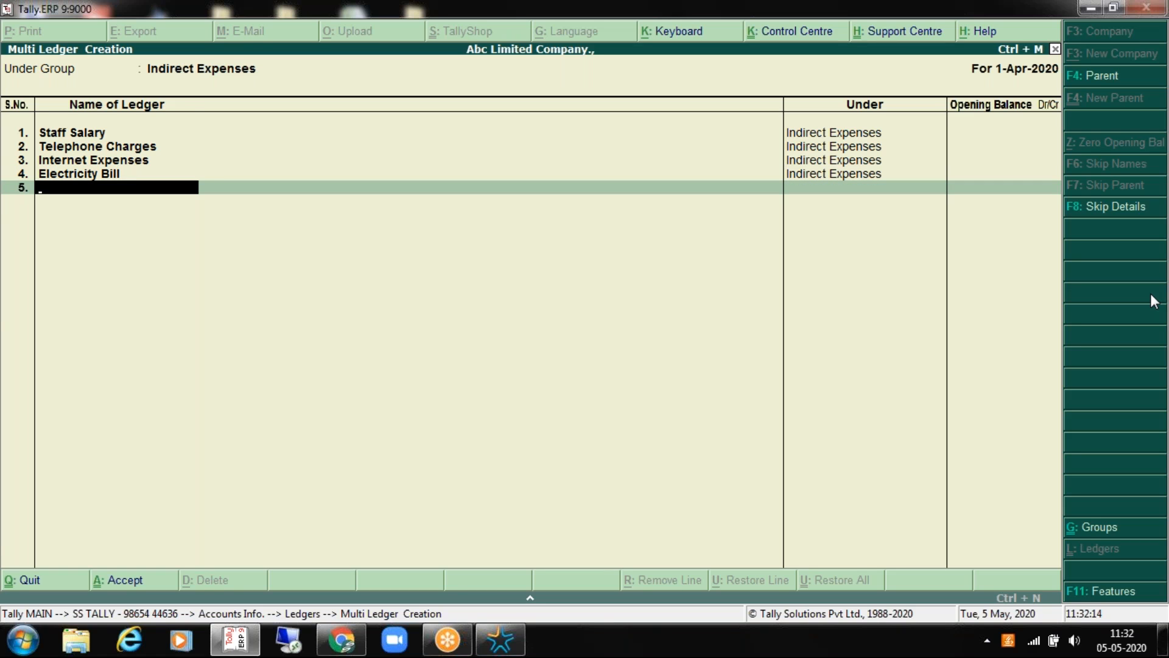
{"action": "type", "text": "Staff"}
{"action": "type", "text": " Incemtive"}
{"action": "key", "text": "BackSpace"}
{"action": "key", "text": "BackSpace"}
{"action": "key", "text": "BackSpace"}
{"action": "key", "text": "BackSpace"}
{"action": "key", "text": "BackSpace"}
{"action": "type", "text": "ntuve"}
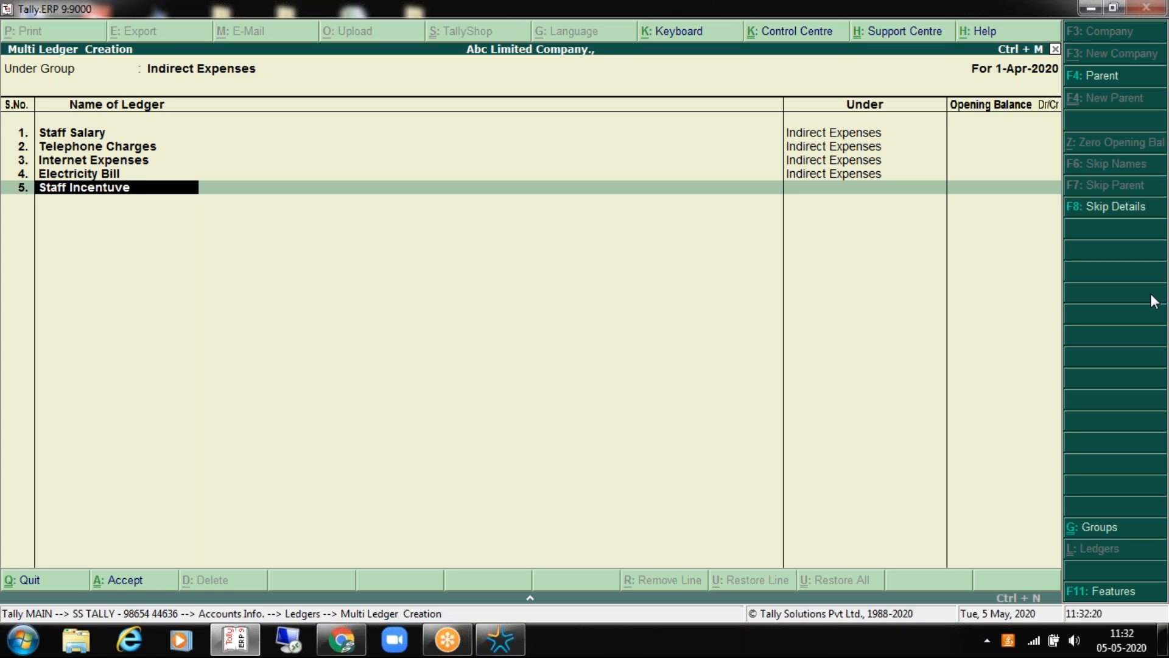
{"action": "key", "text": "BackSpace"}
{"action": "key", "text": "BackSpace"}
{"action": "key", "text": "BackSpace"}
{"action": "type", "text": "ives"}
{"action": "key", "text": "Return"}
{"action": "key", "text": "Return"}
Step: Add Freight Charges, Bank Interest and Fuel Charges ledgers
{"action": "type", "text": "Freig"}
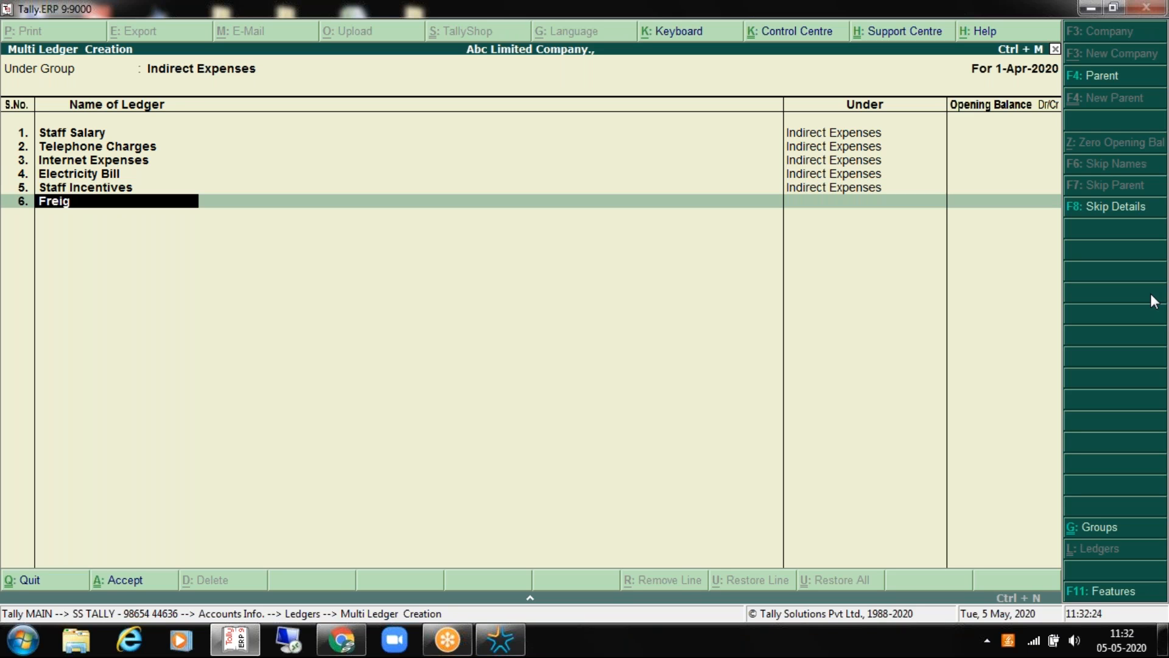
{"action": "type", "text": "ht Charges"}
{"action": "key", "text": "Return"}
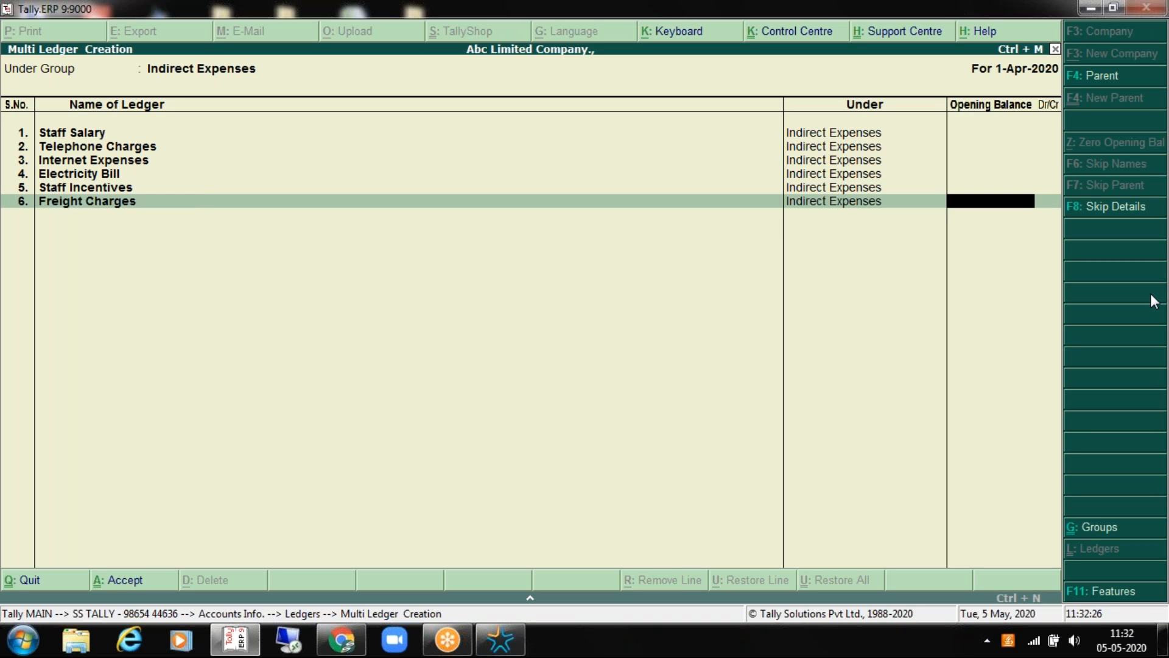
{"action": "key", "text": "Return"}
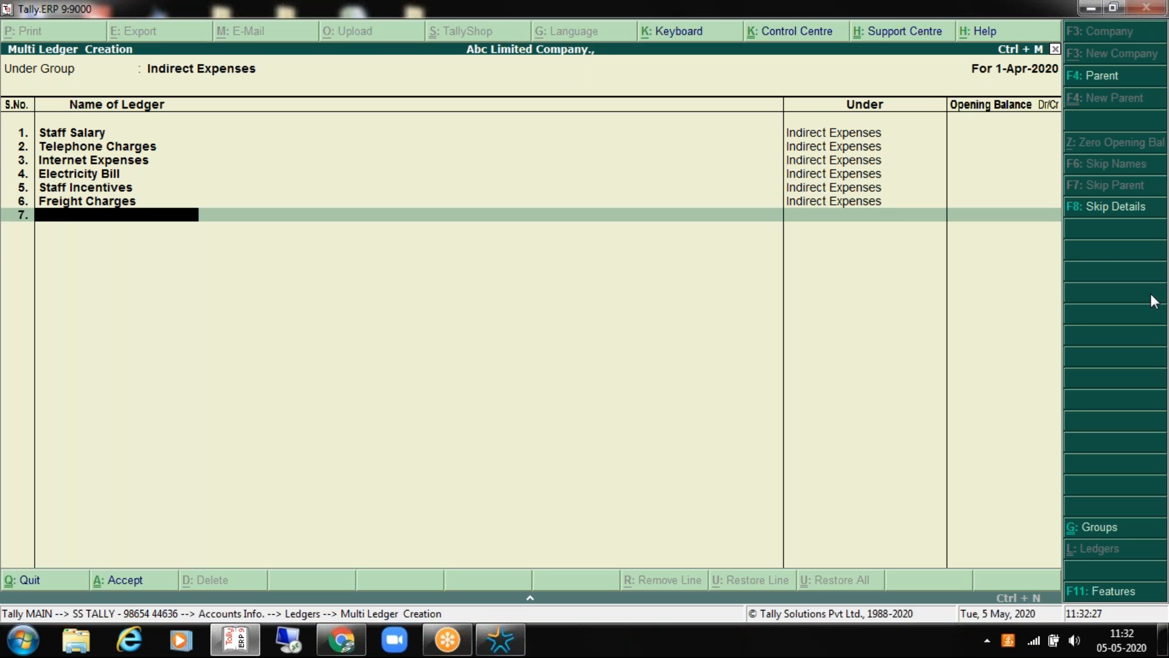
{"action": "type", "text": "Ba"}
{"action": "key", "text": "BackSpace"}
{"action": "key", "text": "BackSpace"}
{"action": "type", "text": "Bank Interest"}
{"action": "key", "text": "Return"}
{"action": "type", "text": "Fuel"}
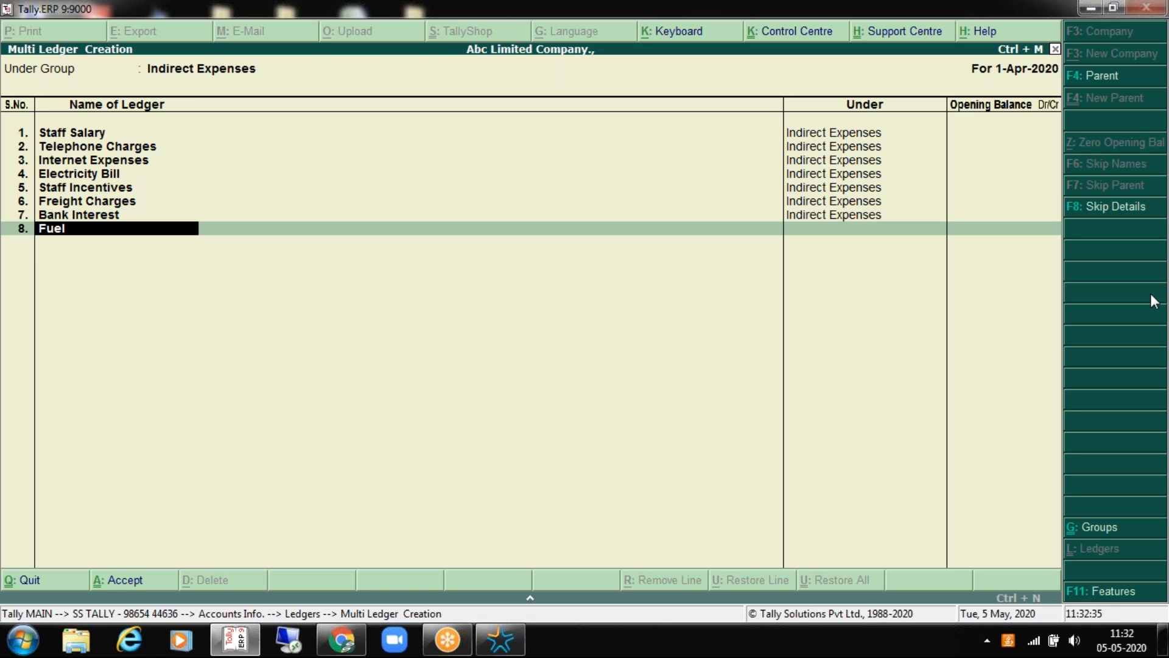
{"action": "type", "text": " Charges"}
{"action": "key", "text": "Return"}
{"action": "key", "text": "Return"}
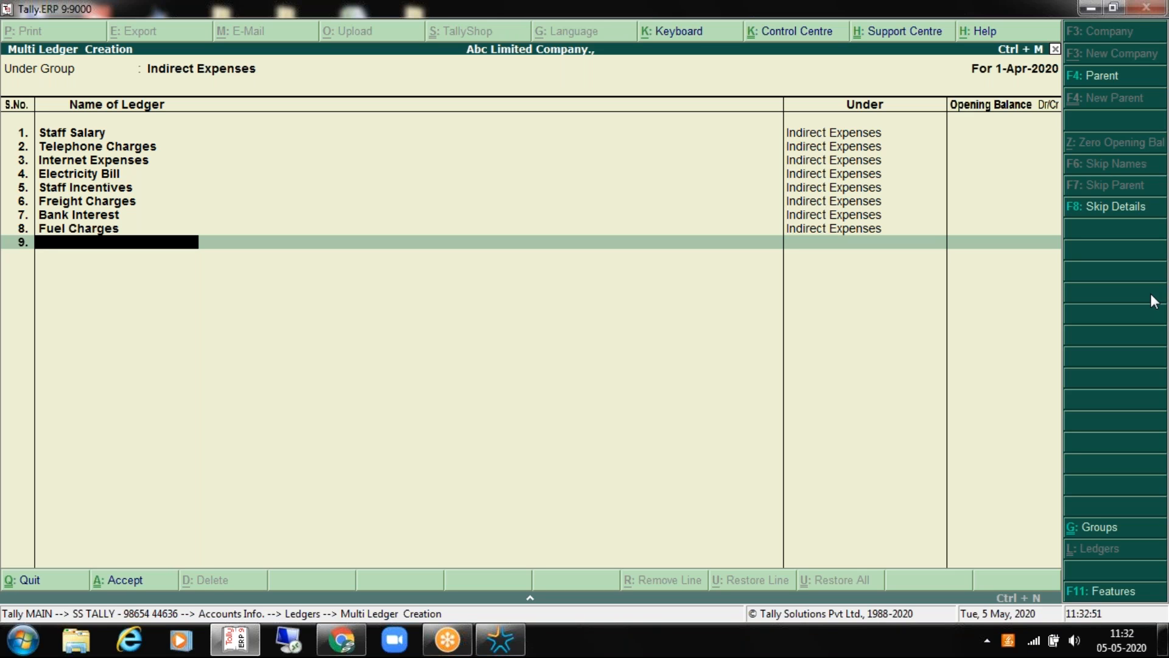
Step: Review the entered rows and accept the eight new Indirect Expenses ledgers
{"action": "key", "text": "Up"}
{"action": "key", "text": "Up"}
{"action": "key", "text": "Up"}
{"action": "key", "text": "Up"}
{"action": "key", "text": "Up"}
{"action": "key", "text": "Up"}
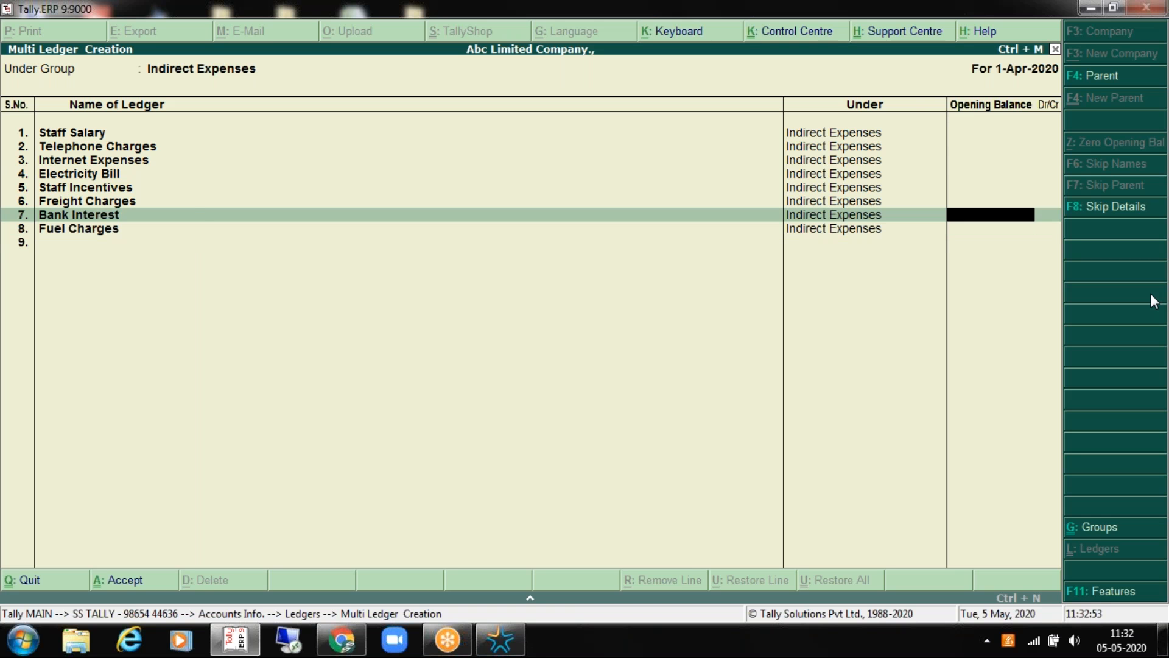
{"action": "key", "text": "Return"}
{"action": "key", "text": "Return"}
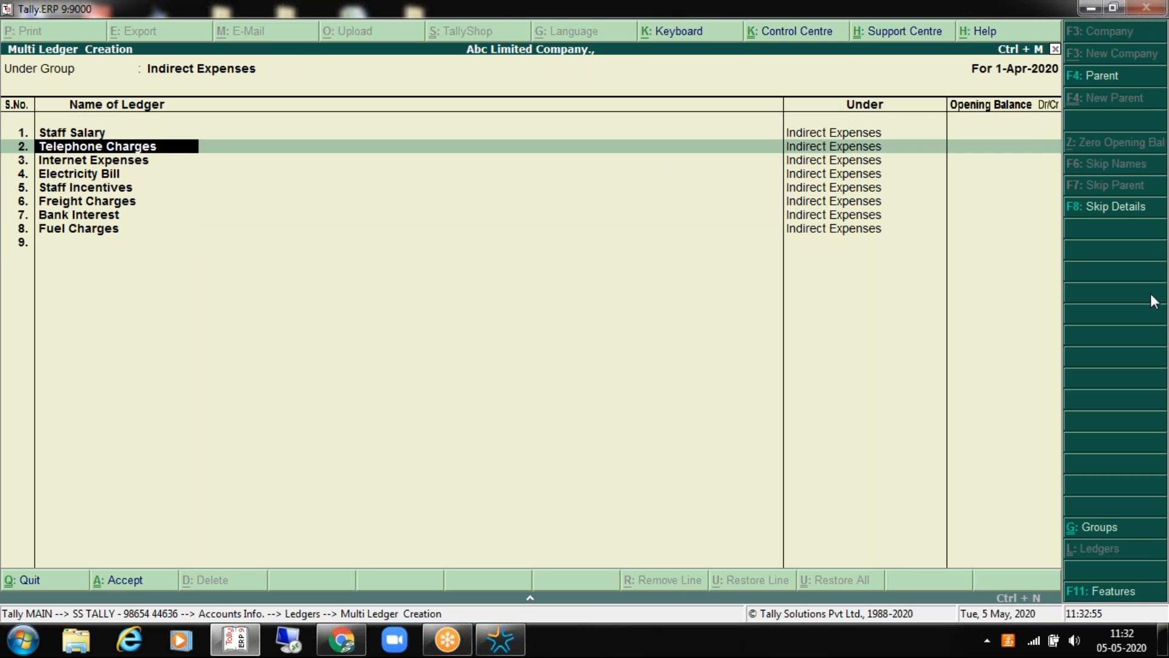
{"action": "key", "text": "Return"}
{"action": "key", "text": "Return"}
{"action": "key", "text": "Return"}
{"action": "key", "text": "Return"}
{"action": "key", "text": "Return"}
{"action": "key", "text": "Return"}
{"action": "key", "text": "Return"}
{"action": "key", "text": "Return"}
{"action": "key", "text": "Return"}
{"action": "key", "text": "Return"}
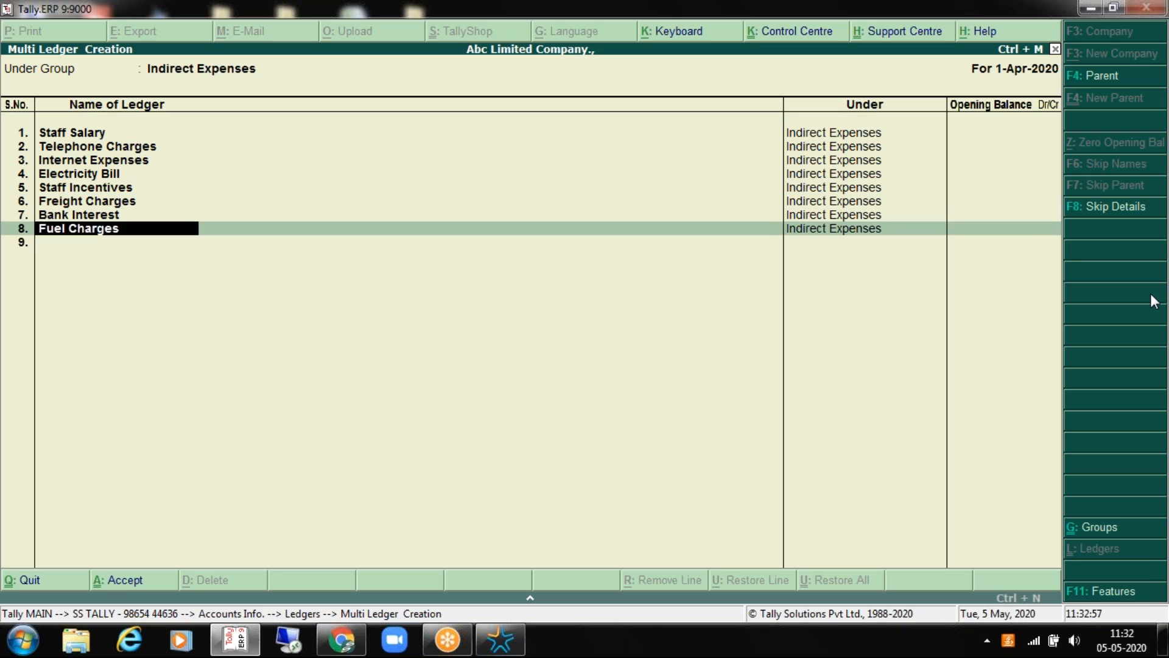
{"action": "key", "text": "Return"}
{"action": "key", "text": "Return"}
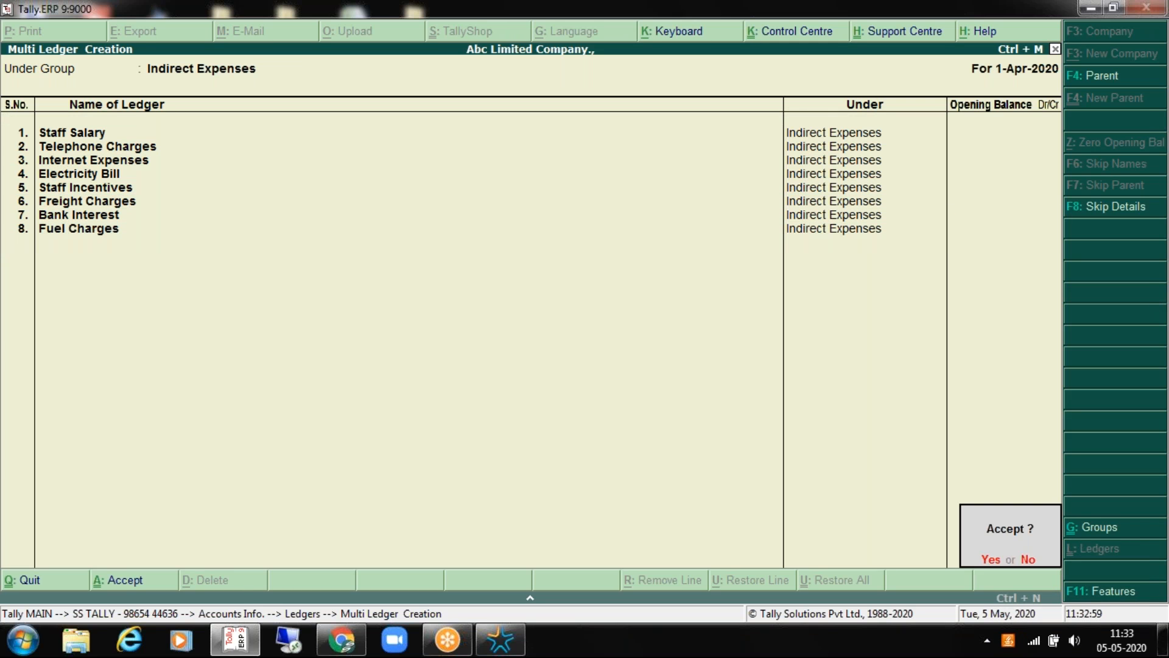
{"action": "key", "text": "Return"}
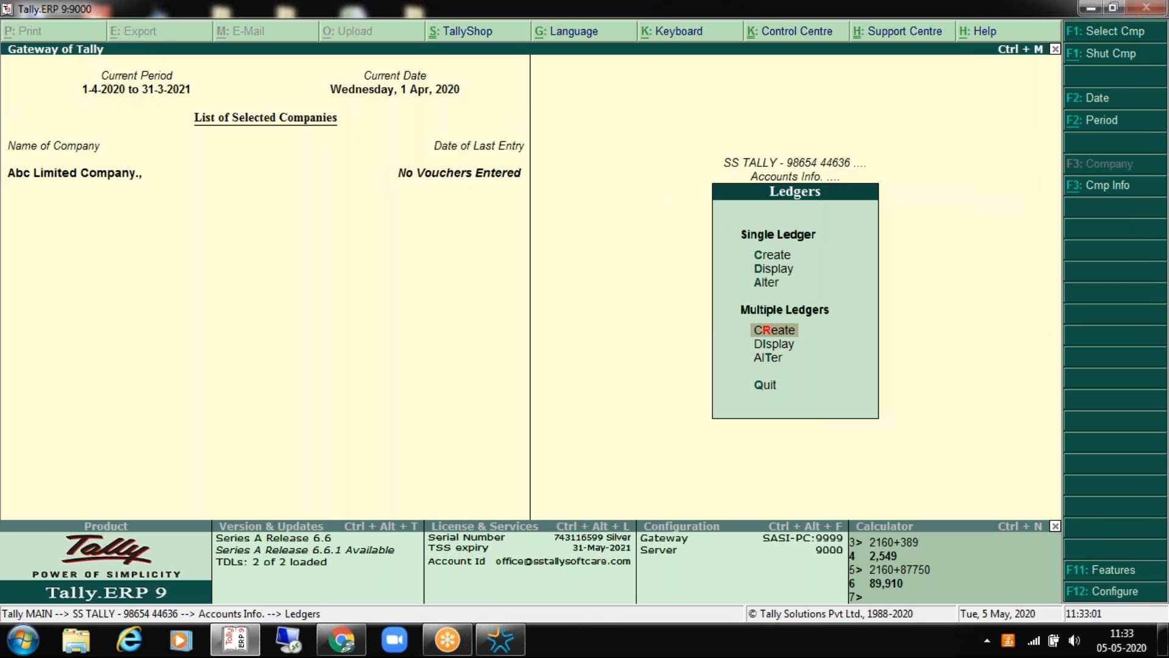
Step: Browse the existing ledger and account group lists from the Ledgers menu
{"action": "key", "text": "Up"}
{"action": "key", "text": "Up"}
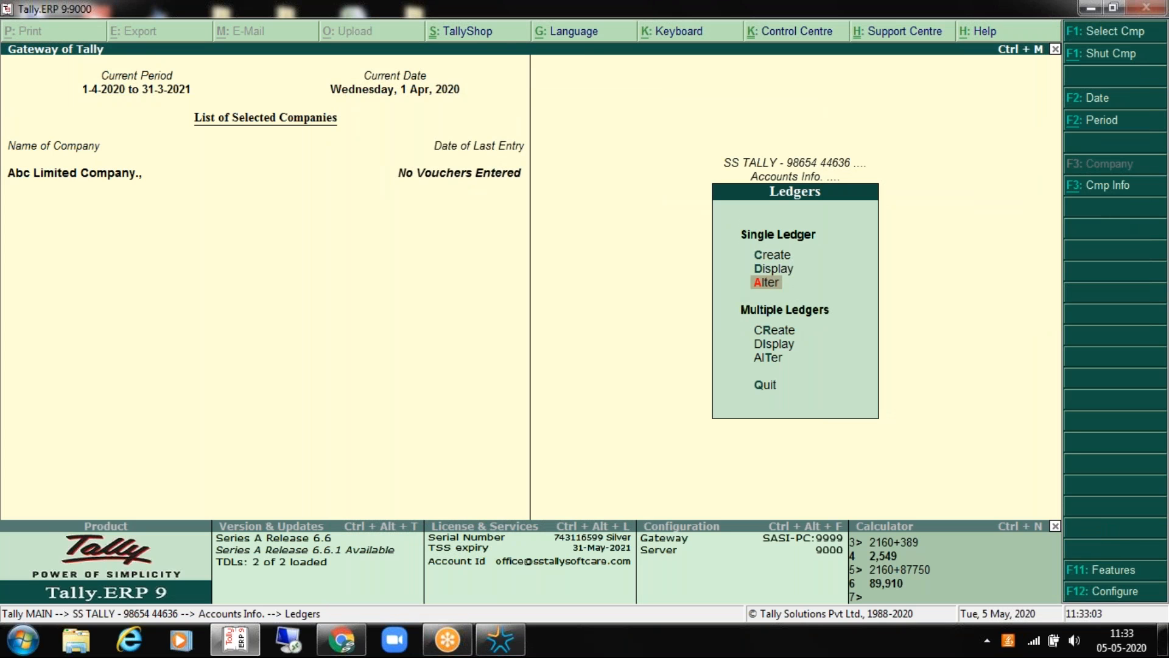
{"action": "key", "text": "Return"}
{"action": "key", "text": "Down"}
{"action": "key", "text": "Down"}
{"action": "key", "text": "Down"}
{"action": "key", "text": "Down"}
{"action": "key", "text": "Down"}
{"action": "key", "text": "Down"}
{"action": "key", "text": "Down"}
{"action": "key", "text": "Down"}
{"action": "key", "text": "Down"}
{"action": "key", "text": "Down"}
{"action": "key", "text": "Down"}
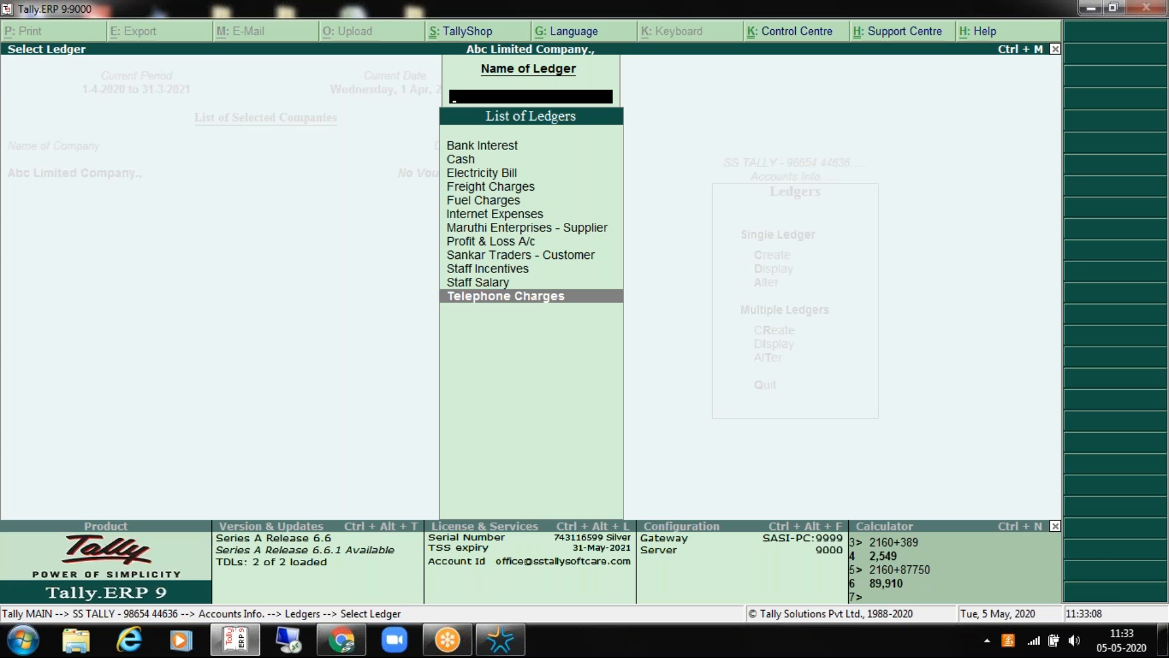
{"action": "key", "text": "Escape"}
{"action": "key", "text": "Down"}
{"action": "key", "text": "Down"}
{"action": "key", "text": "Down"}
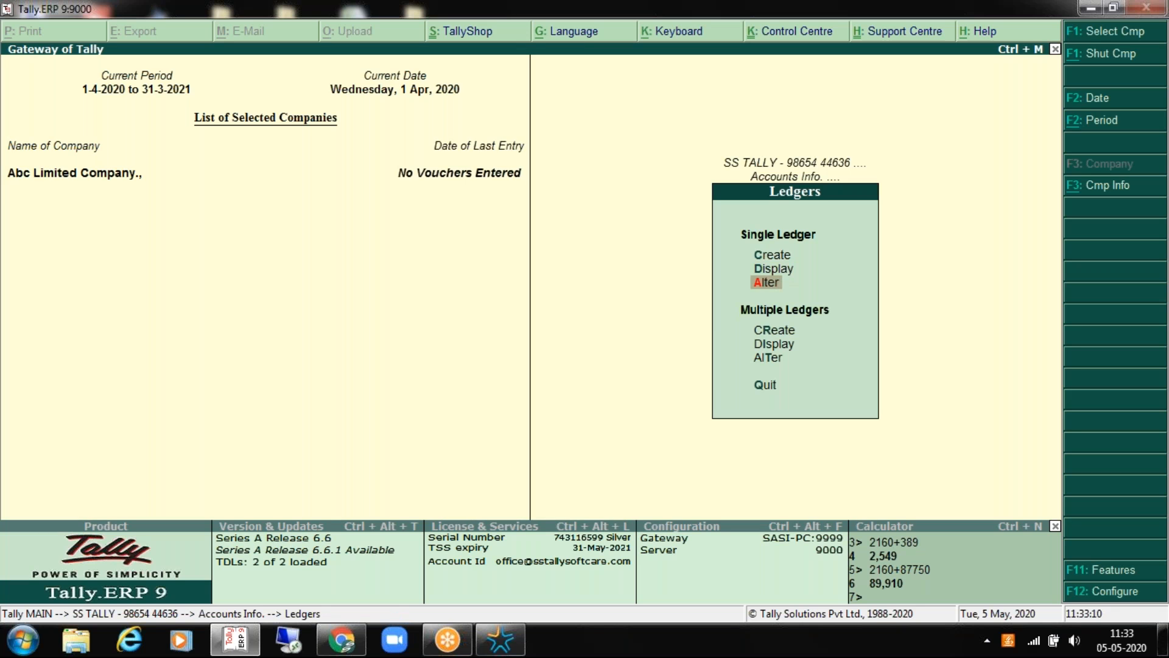
{"action": "key", "text": "Up"}
{"action": "key", "text": "Up"}
{"action": "key", "text": "Return"}
{"action": "key", "text": "Down"}
{"action": "key", "text": "Down"}
{"action": "key", "text": "Down"}
{"action": "key", "text": "Down"}
{"action": "key", "text": "Escape"}
{"action": "key", "text": "Down"}
{"action": "key", "text": "Down"}
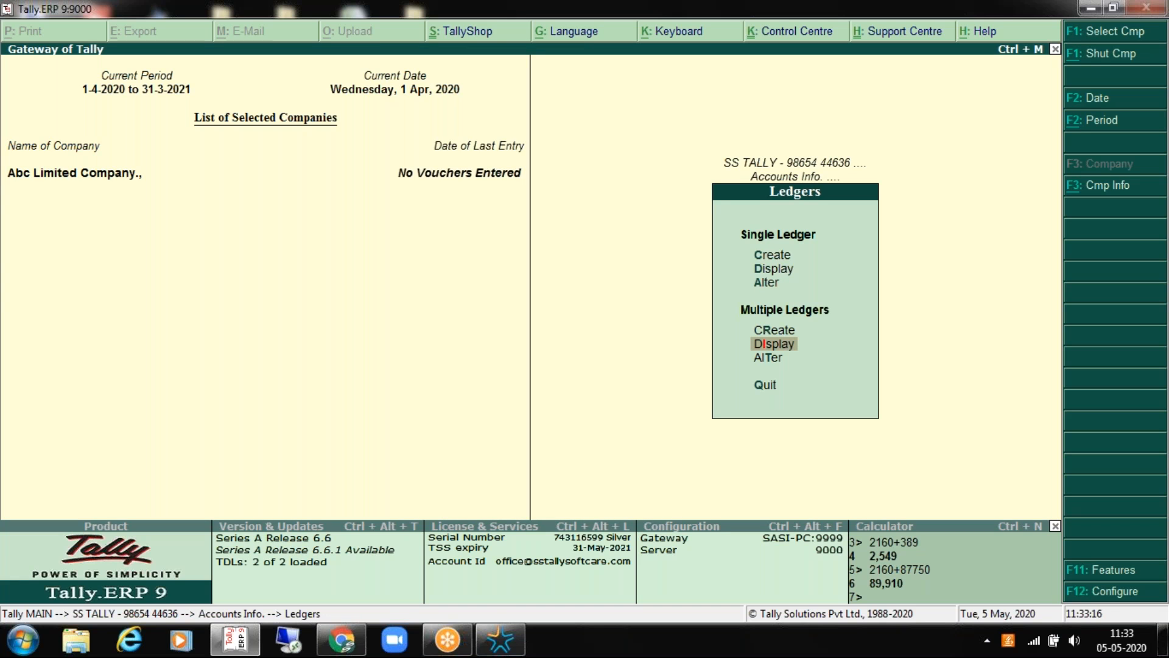
{"action": "key", "text": "Down"}
{"action": "key", "text": "Up"}
{"action": "key", "text": "Return"}
{"action": "key", "text": "Escape"}
Step: Review all twelve ledgers in Multi Ledger Alteration (All Items), then exit to Gateway of Tally
{"action": "key", "text": "Down"}
{"action": "key", "text": "Up"}
{"action": "key", "text": "Up"}
{"action": "key", "text": "Down"}
{"action": "key", "text": "Down"}
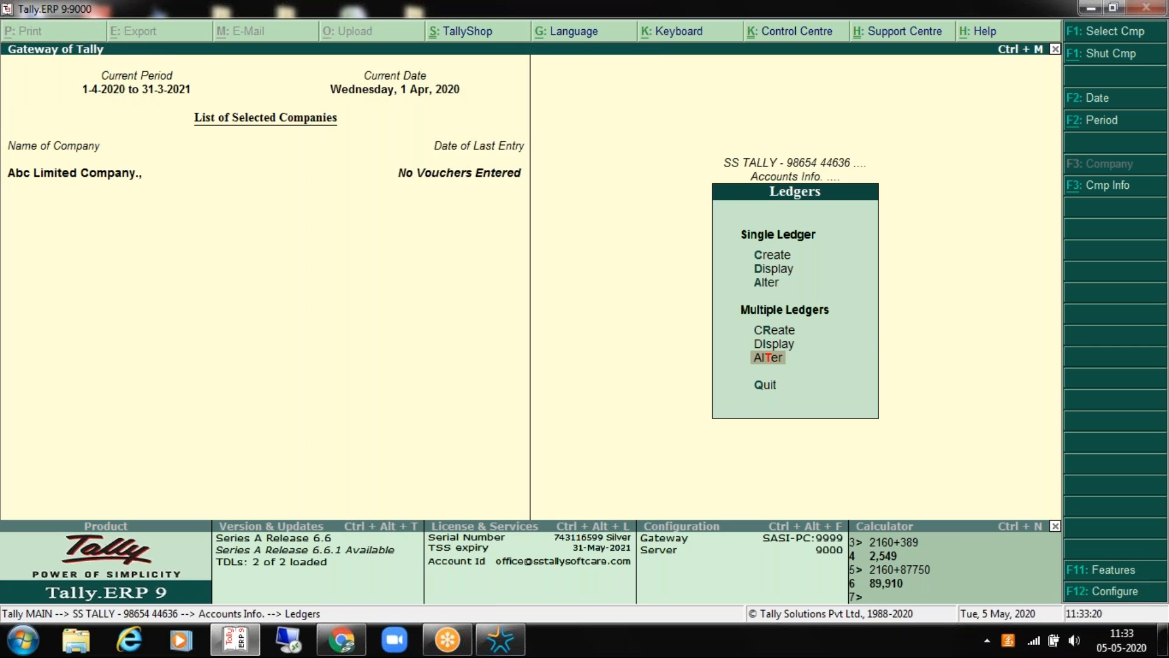
{"action": "key", "text": "Return"}
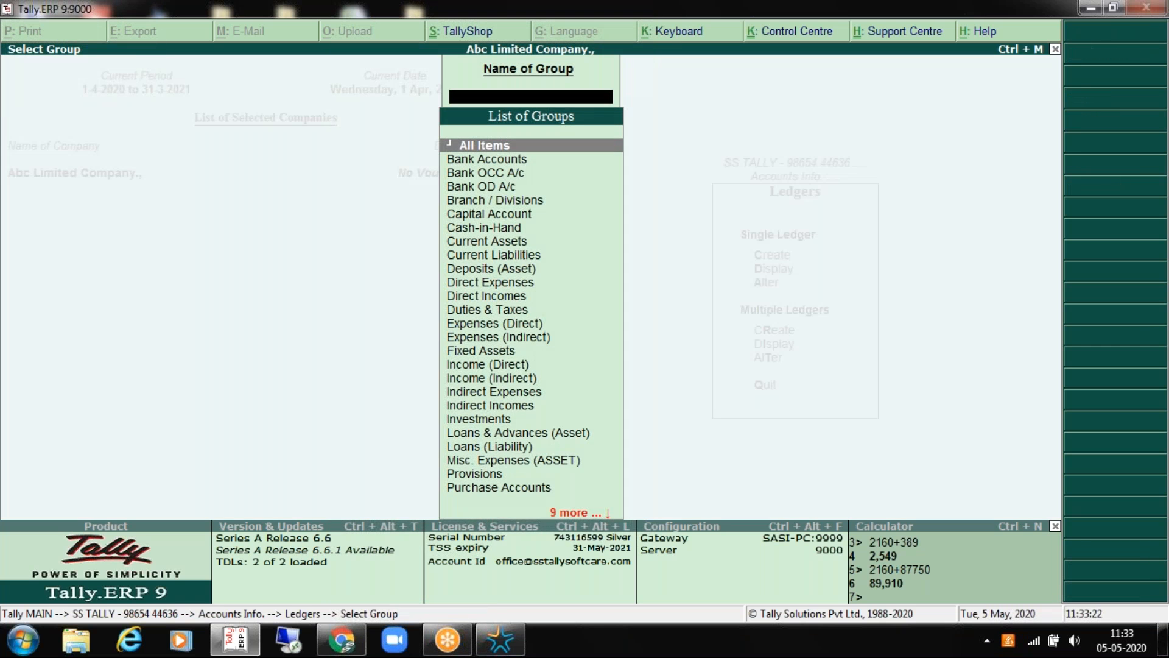
{"action": "key", "text": "Return"}
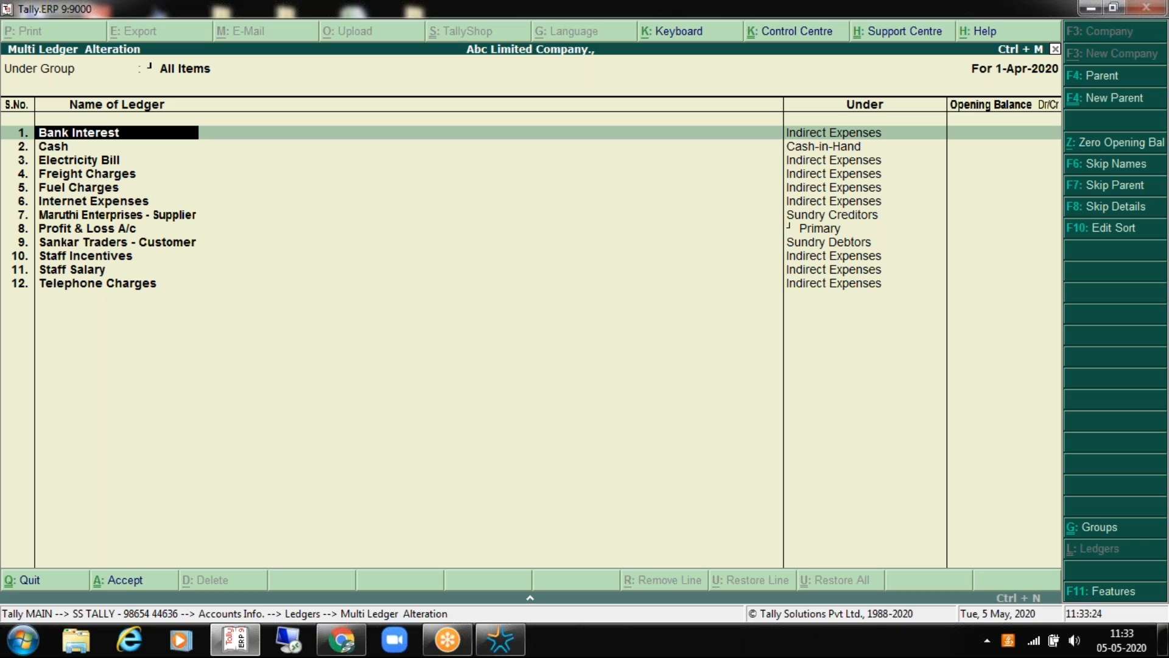
{"action": "key", "text": "Return"}
{"action": "key", "text": "Return"}
{"action": "key", "text": "Return"}
{"action": "key", "text": "Return"}
{"action": "key", "text": "Return"}
{"action": "key", "text": "Return"}
{"action": "key", "text": "Return"}
{"action": "key", "text": "Return"}
{"action": "key", "text": "Return"}
{"action": "key", "text": "Return"}
{"action": "key", "text": "Return"}
{"action": "key", "text": "Return"}
{"action": "key", "text": "Return"}
{"action": "key", "text": "Return"}
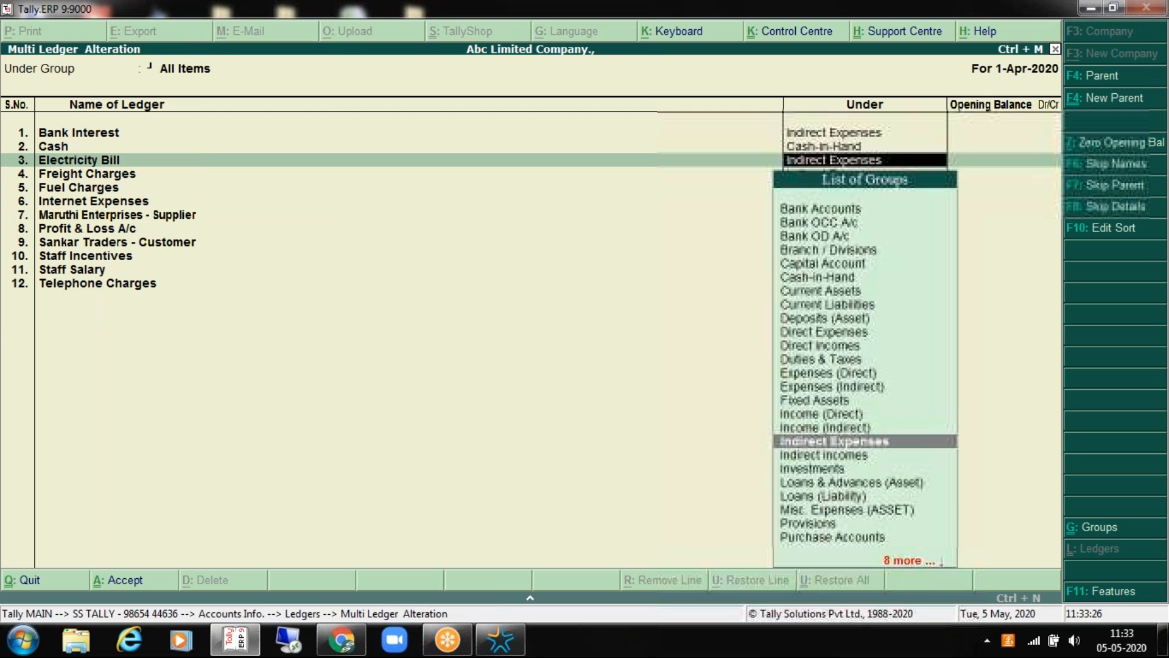
{"action": "key", "text": "Down"}
{"action": "key", "text": "Down"}
{"action": "key", "text": "Down"}
{"action": "key", "text": "Down"}
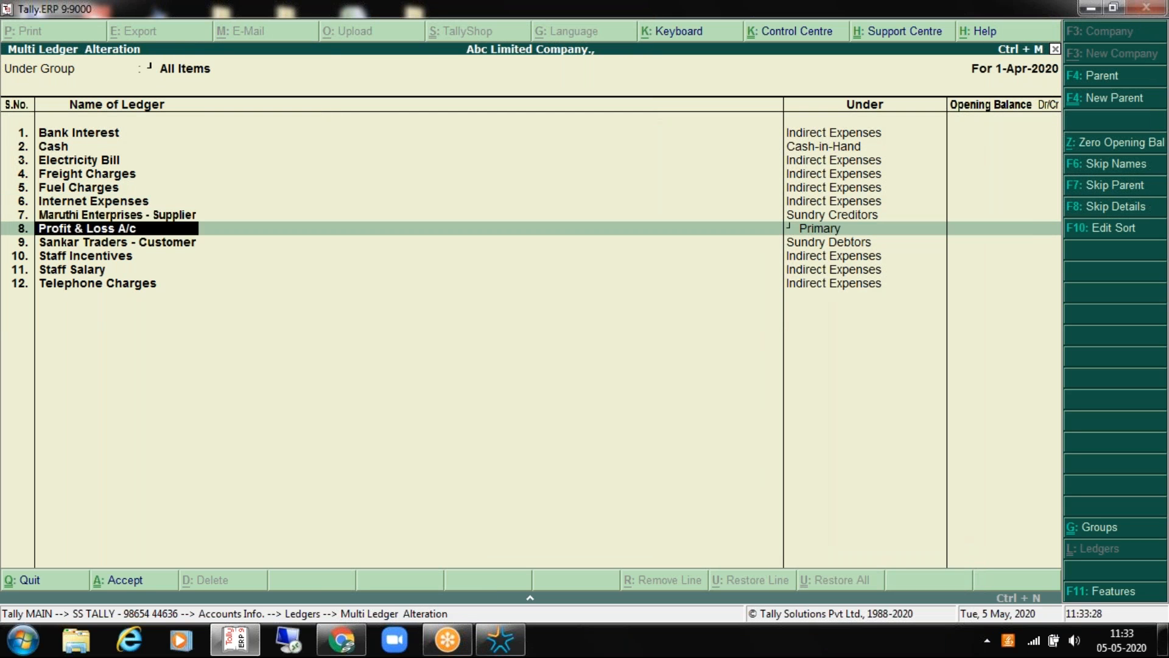
{"action": "key", "text": "Escape"}
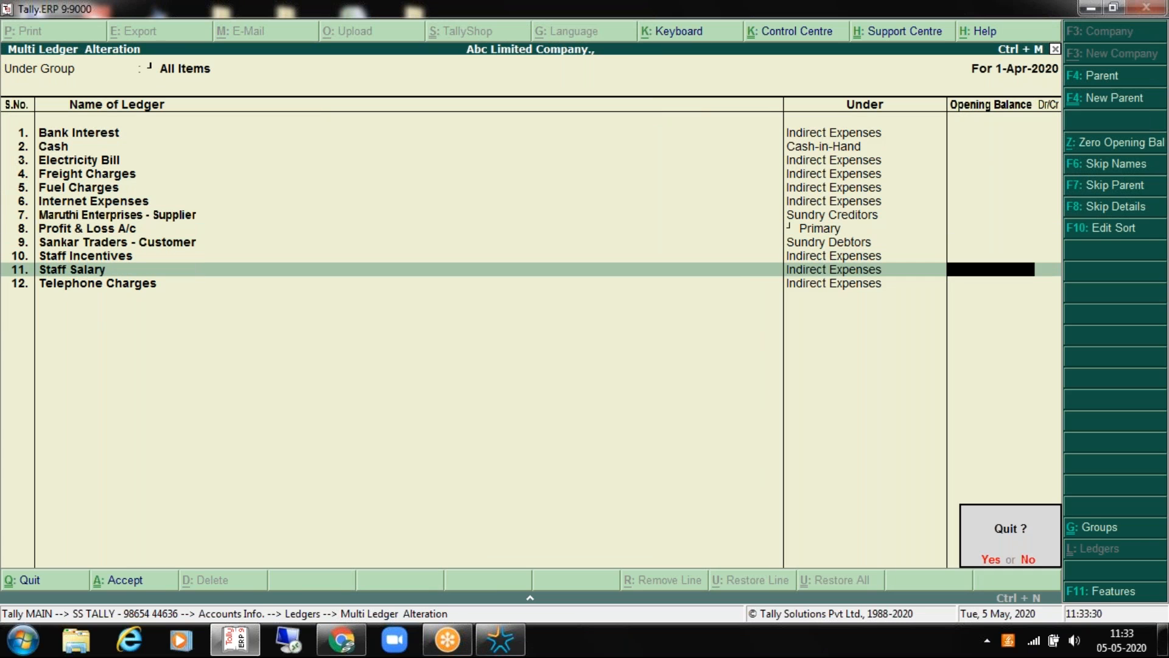
{"action": "key", "text": "Escape"}
{"action": "key", "text": "Escape"}
{"action": "key", "text": "Escape"}
{"action": "key", "text": "Escape"}
{"action": "key", "text": "Escape"}
{"action": "key", "text": "Escape"}
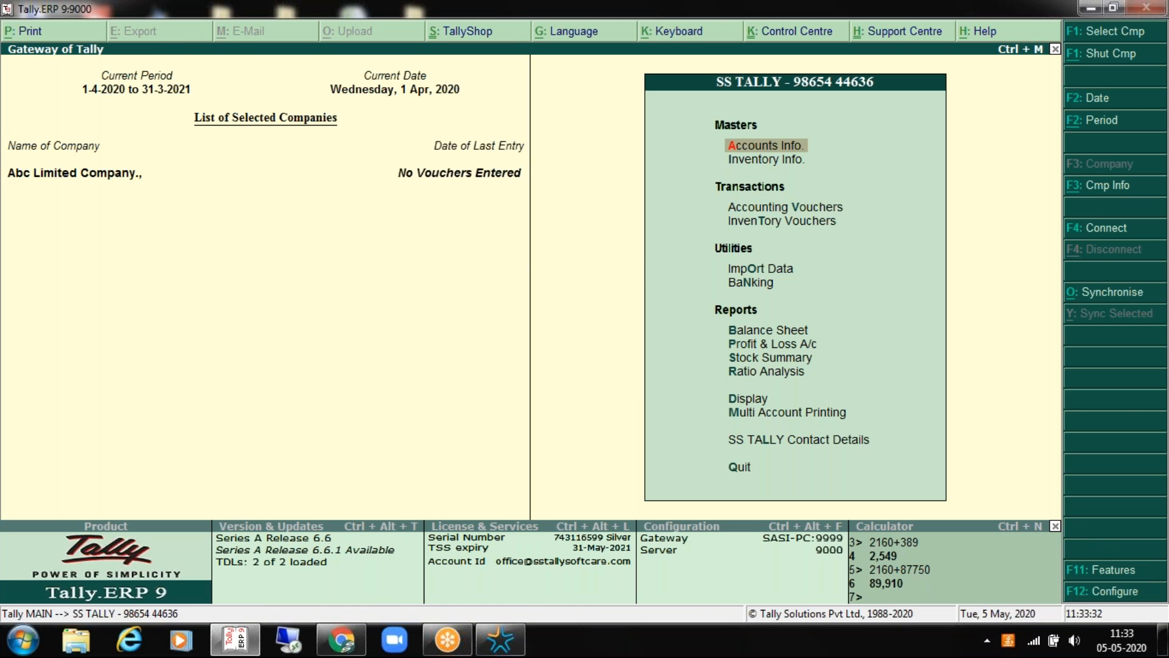
{"action": "key", "text": "Escape"}
{"action": "key", "text": "Escape"}
Step: Delete the Bank Interest ledger from Ledger Alteration
{"action": "key", "text": "Return"}
{"action": "key", "text": "Down"}
{"action": "key", "text": "Return"}
{"action": "key", "text": "Down"}
{"action": "key", "text": "Down"}
{"action": "key", "text": "Return"}
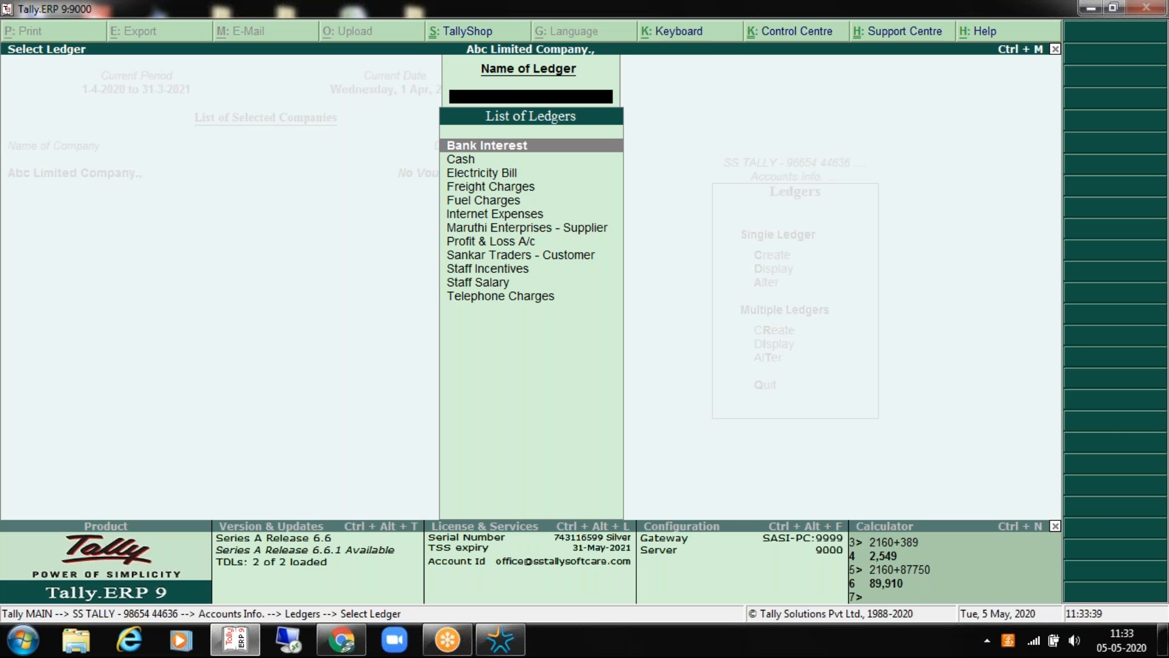
{"action": "key", "text": "Return"}
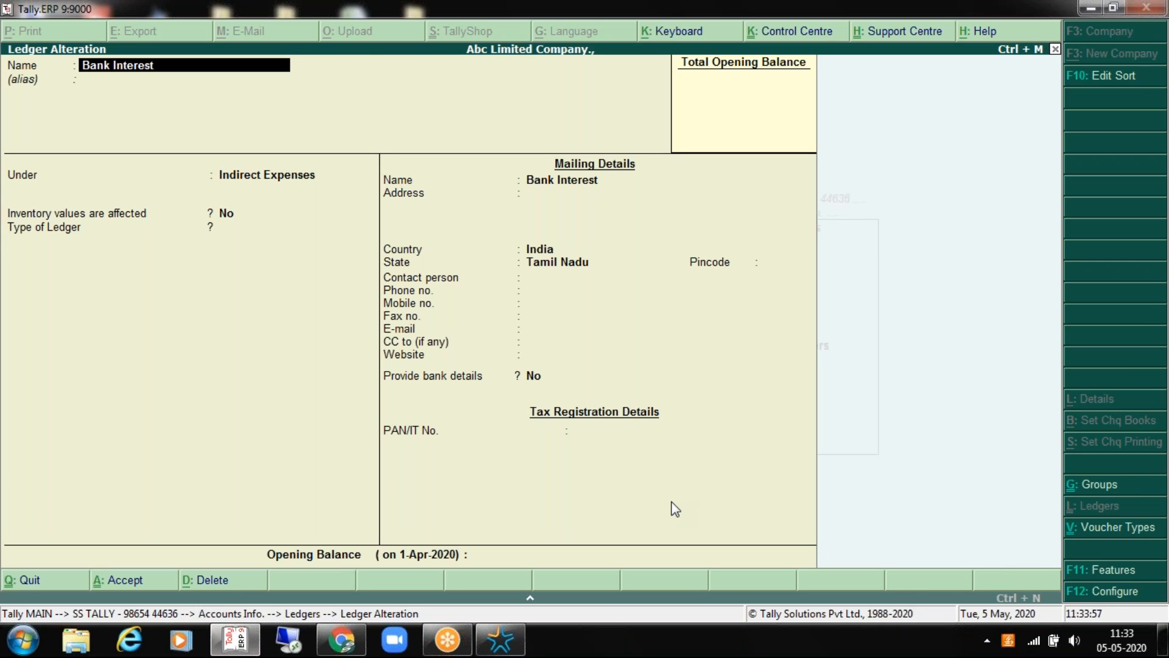
{"action": "key", "text": "alt+d"}
{"action": "key", "text": "n"}
{"action": "left_click", "coordinate": [215, 582]}
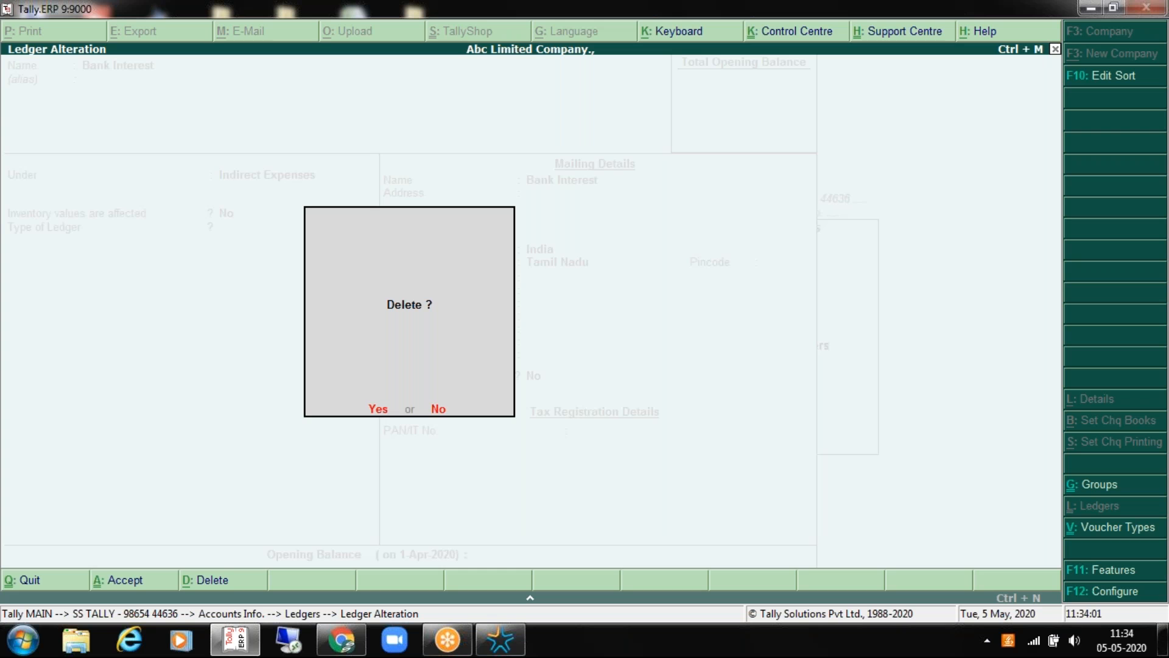
{"action": "key", "text": "y"}
Step: Check the ledger list to confirm Bank Interest is gone
{"action": "key", "text": "Escape"}
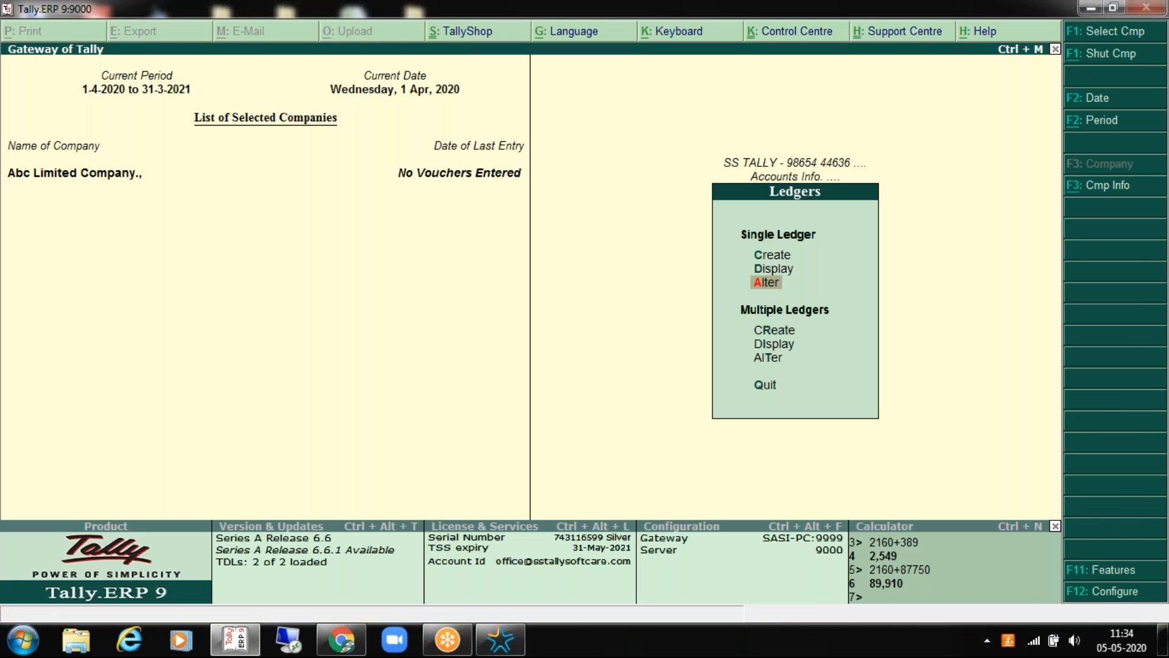
{"action": "key", "text": "Down"}
{"action": "key", "text": "Escape"}
{"action": "key", "text": "Escape"}
{"action": "key", "text": "Escape"}
{"action": "key", "text": "Escape"}
{"action": "key", "text": "Return"}
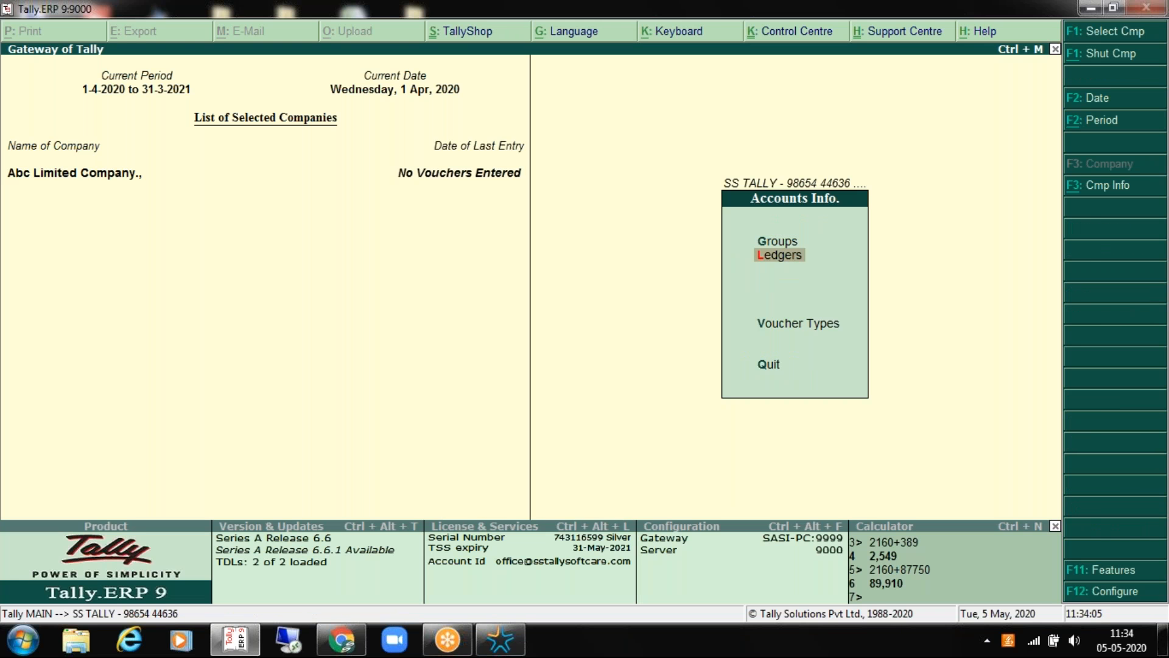
{"action": "key", "text": "Down"}
{"action": "key", "text": "Return"}
{"action": "key", "text": "Down"}
{"action": "key", "text": "Down"}
{"action": "key", "text": "Return"}
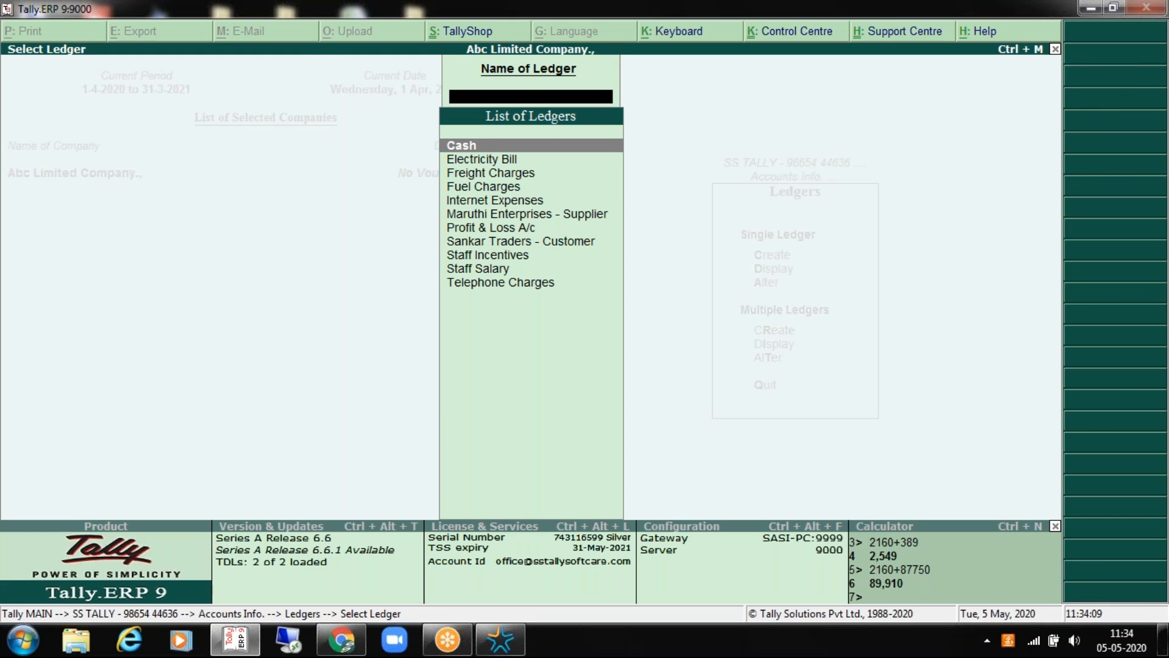
{"action": "key", "text": "Escape"}
Step: Look at the single and multiple ledger creation screens and close them unused
{"action": "key", "text": "Up"}
{"action": "key", "text": "Up"}
{"action": "key", "text": "Down"}
{"action": "key", "text": "Down"}
{"action": "key", "text": "Up"}
{"action": "key", "text": "Up"}
{"action": "key", "text": "Return"}
{"action": "key", "text": "Escape"}
{"action": "key", "text": "Down"}
{"action": "key", "text": "Down"}
{"action": "key", "text": "Down"}
{"action": "key", "text": "Down"}
{"action": "key", "text": "Up"}
{"action": "key", "text": "Return"}
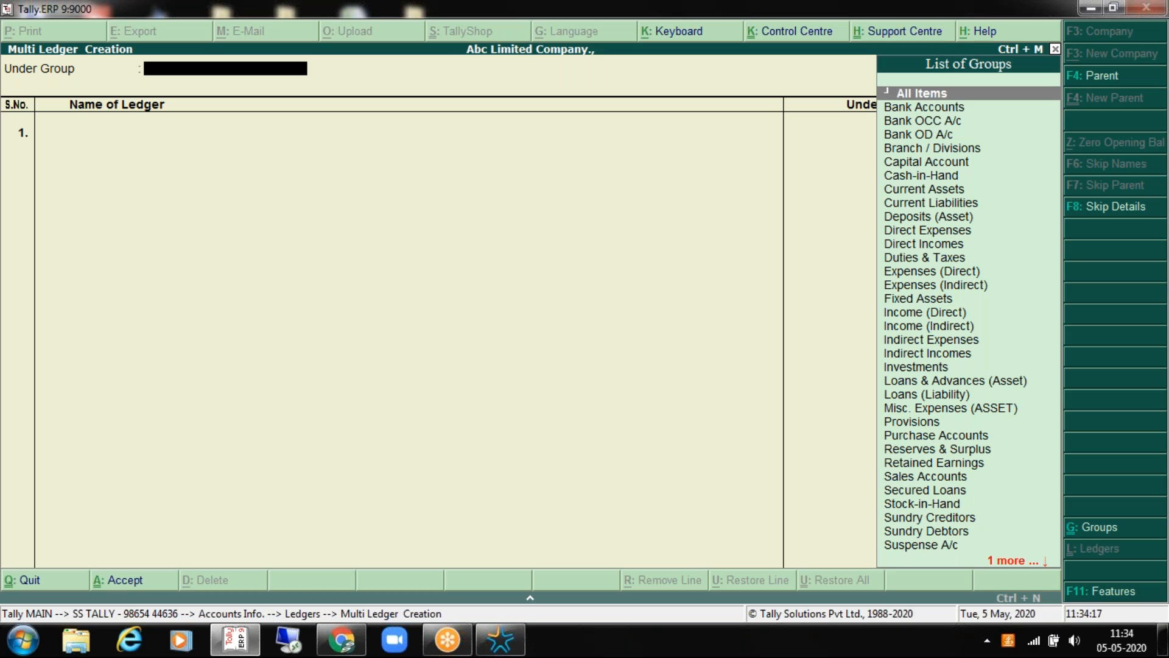
{"action": "key", "text": "Escape"}
{"action": "key", "text": "Up"}
{"action": "key", "text": "Up"}
{"action": "key", "text": "Up"}
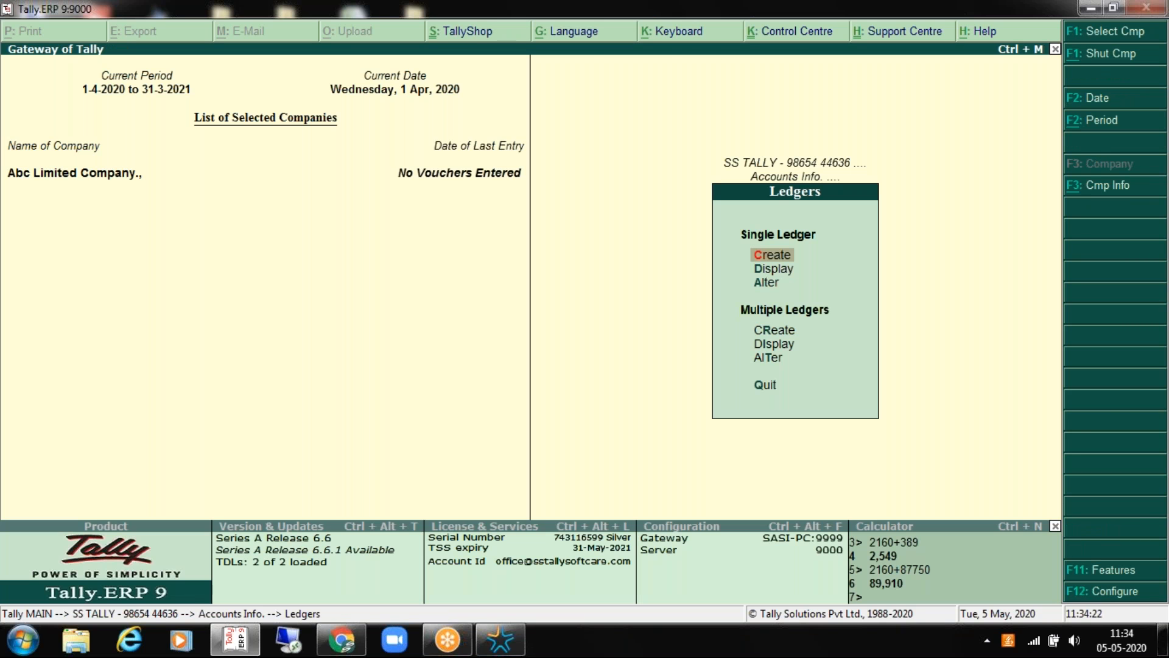
Step: Create the Local Sales ledger under Sales Accounts
{"action": "key", "text": "Return"}
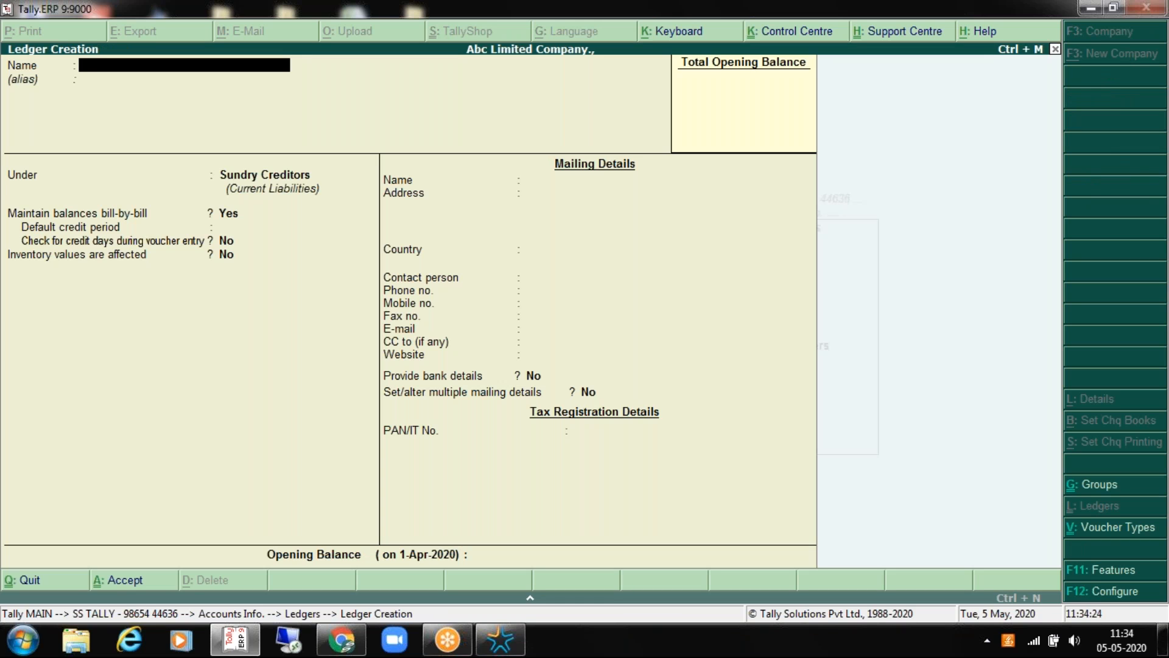
{"action": "type", "text": "Local Sales"}
{"action": "key", "text": "Return"}
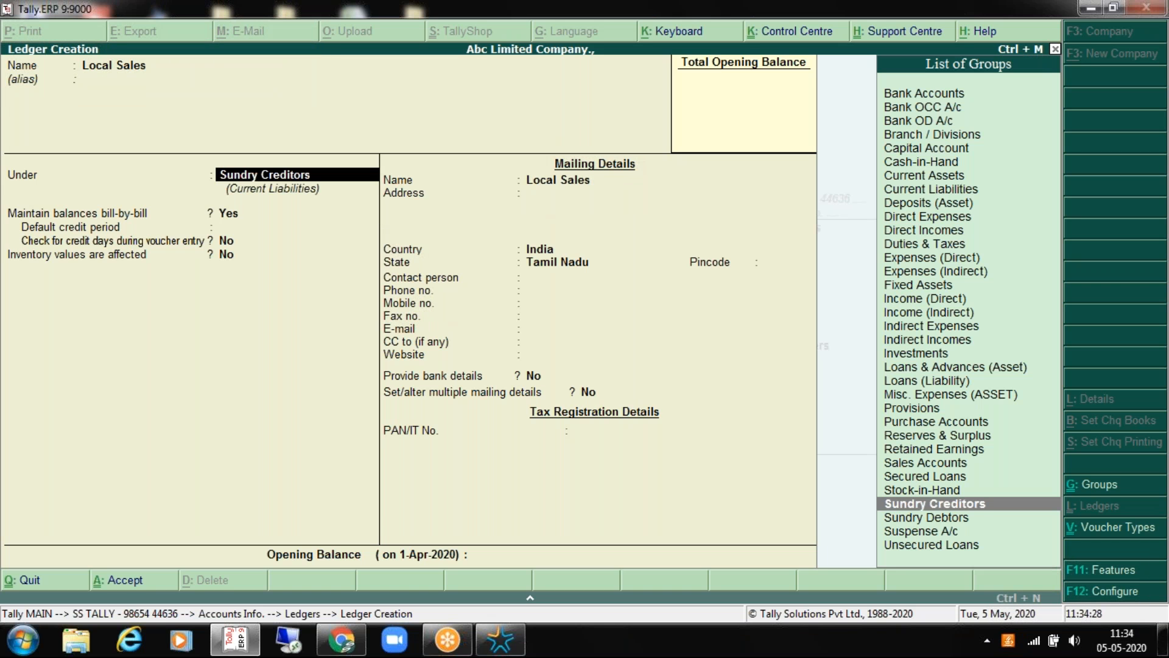
{"action": "key", "text": "Up"}
{"action": "key", "text": "Up"}
{"action": "key", "text": "Up"}
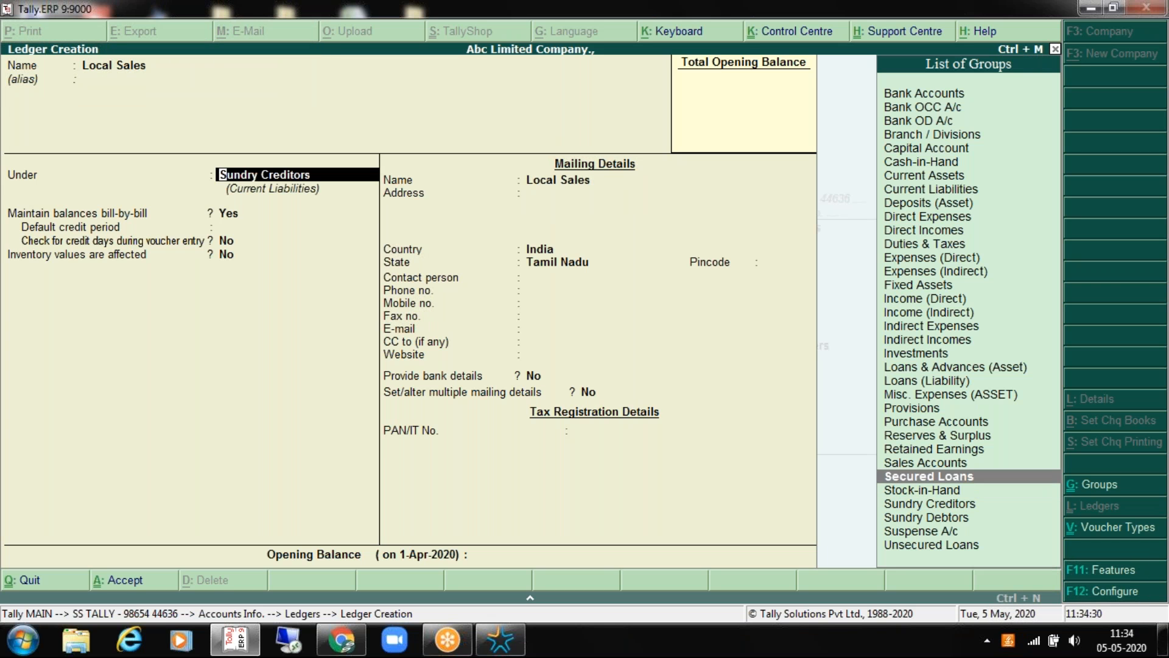
{"action": "key", "text": "Return"}
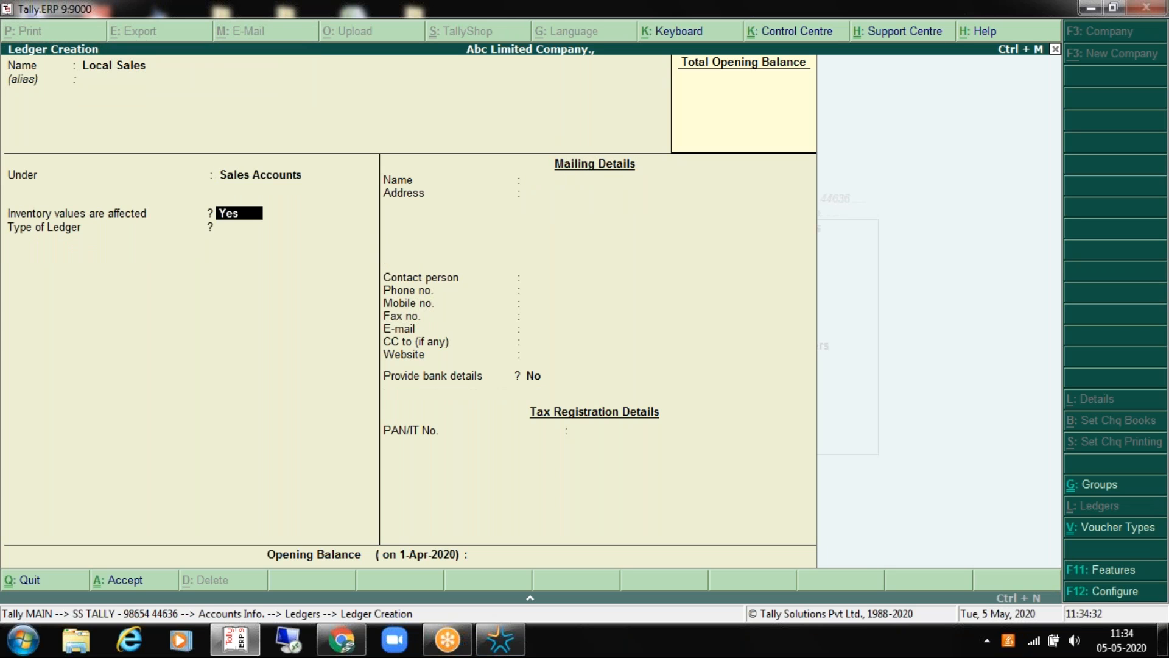
{"action": "key", "text": "Return"}
{"action": "key", "text": "Return"}
{"action": "key", "text": "Return"}
{"action": "key", "text": "Return"}
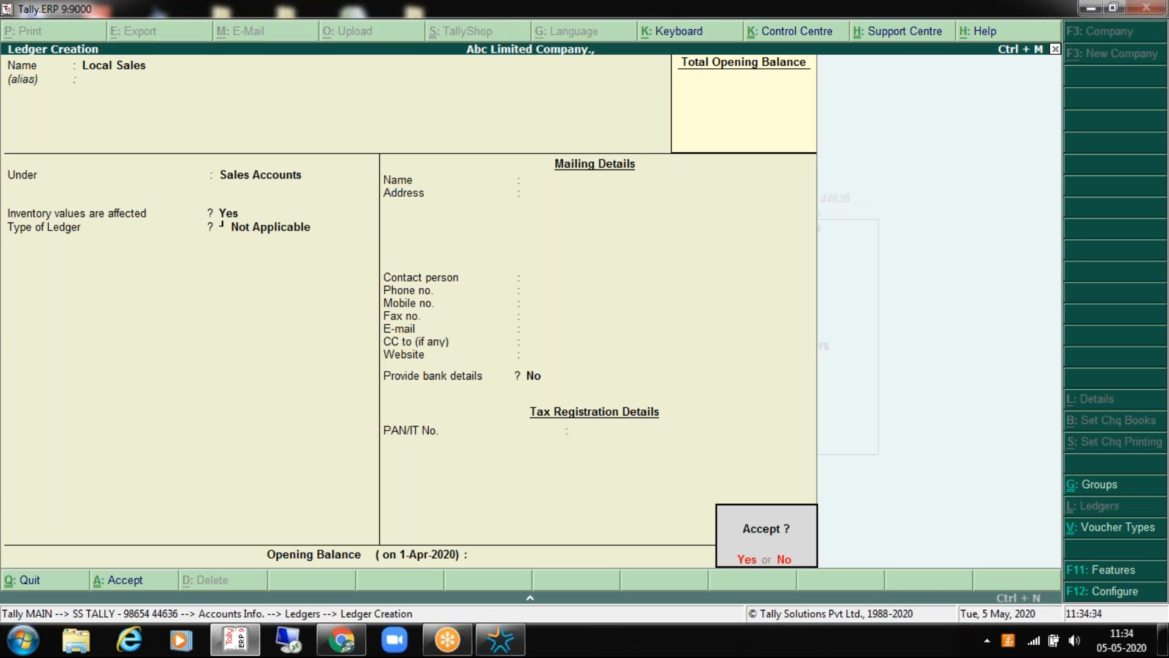
{"action": "key", "text": "BackSpace"}
{"action": "key", "text": "BackSpace"}
{"action": "key", "text": "BackSpace"}
{"action": "key", "text": "BackSpace"}
{"action": "key", "text": "BackSpace"}
{"action": "key", "text": "BackSpace"}
{"action": "key", "text": "Return"}
{"action": "key", "text": "Return"}
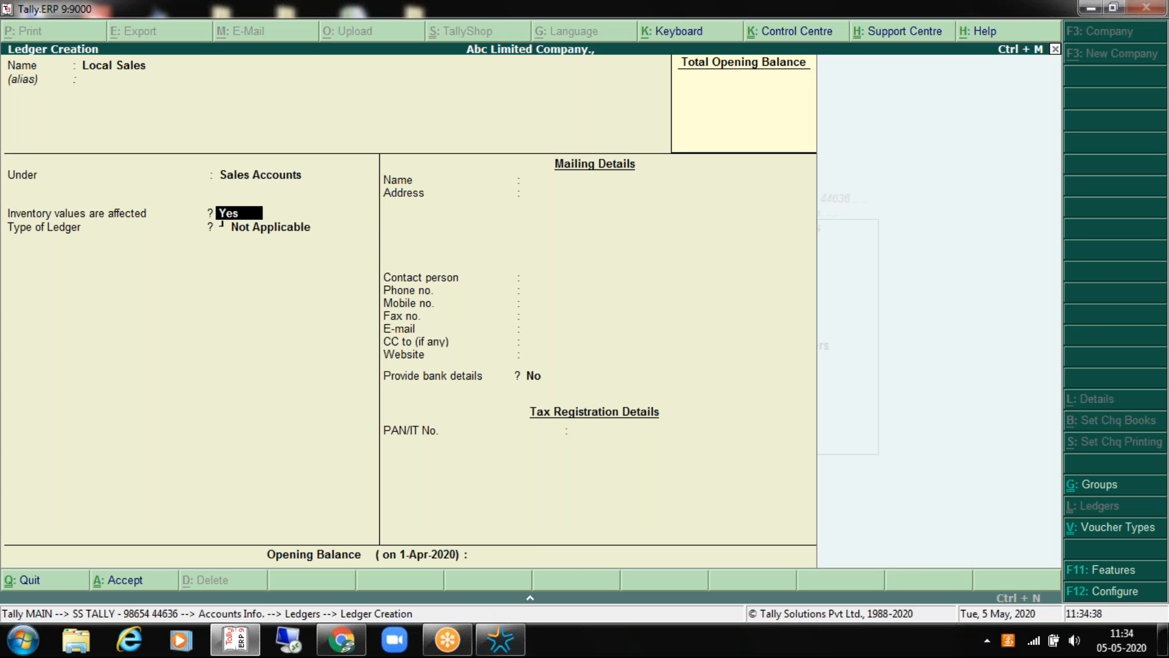
{"action": "key", "text": "Return"}
{"action": "key", "text": "Return"}
{"action": "key", "text": "Return"}
{"action": "key", "text": "Return"}
{"action": "key", "text": "BackSpace"}
{"action": "key", "text": "BackSpace"}
{"action": "key", "text": "BackSpace"}
{"action": "key", "text": "BackSpace"}
{"action": "key", "text": "BackSpace"}
{"action": "key", "text": "BackSpace"}
{"action": "key", "text": "BackSpace"}
{"action": "key", "text": "Return"}
{"action": "key", "text": "Return"}
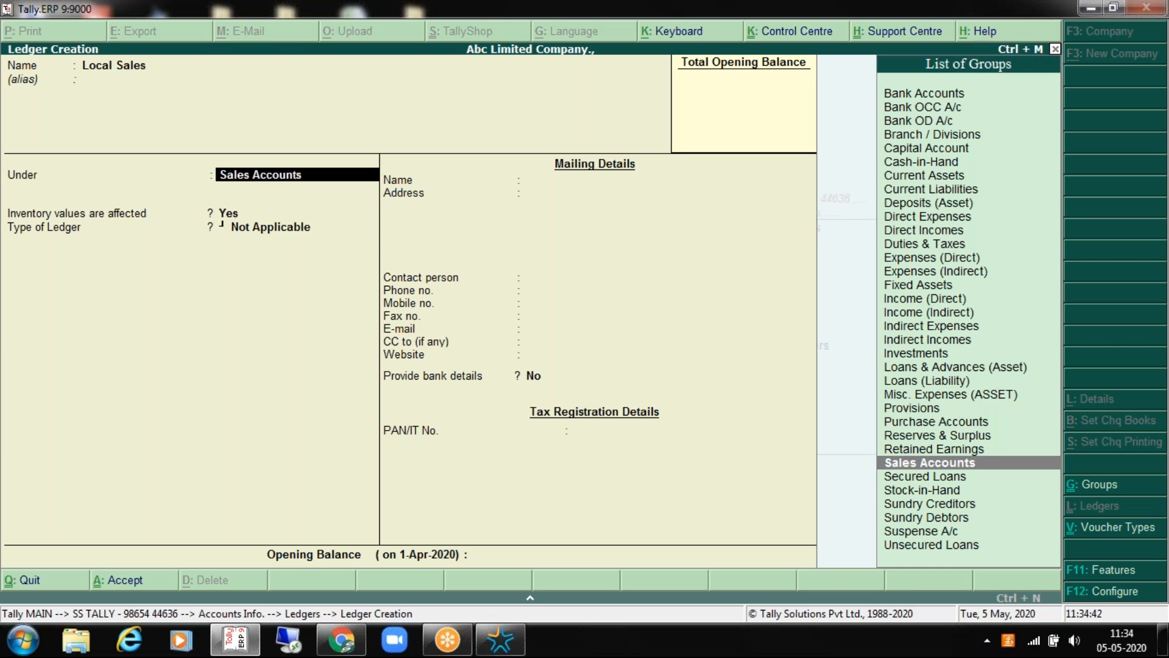
{"action": "key", "text": "Return"}
{"action": "key", "text": "Return"}
{"action": "key", "text": "Return"}
{"action": "key", "text": "Return"}
{"action": "key", "text": "Return"}
{"action": "key", "text": "Return"}
Step: Create Export Sales under Sales Accounts and begin naming an Axis Bank Ltd ledger
{"action": "type", "text": "E"}
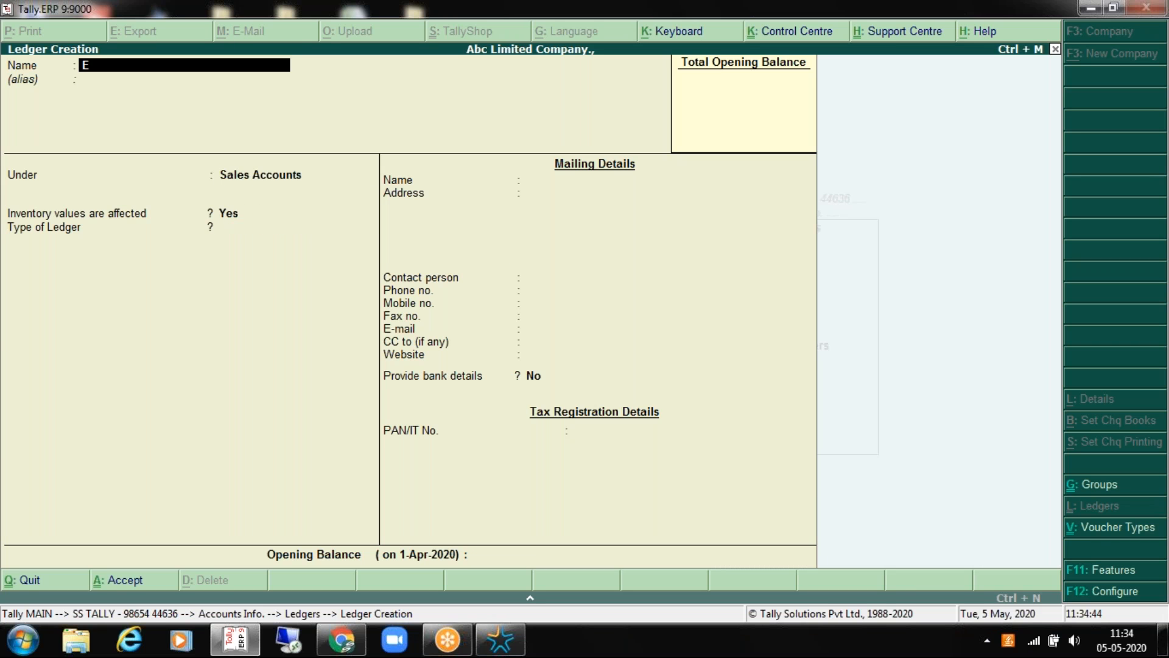
{"action": "type", "text": "xport Sales"}
{"action": "key", "text": "Return"}
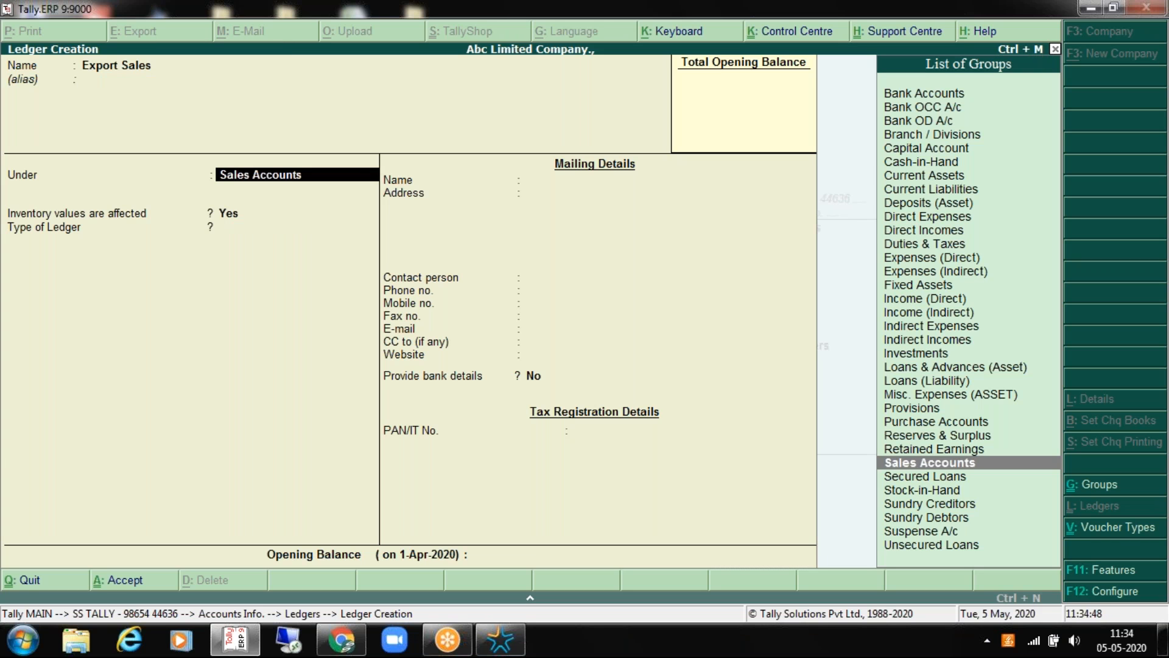
{"action": "key", "text": "Return"}
{"action": "key", "text": "Return"}
{"action": "key", "text": "Return"}
{"action": "key", "text": "Return"}
{"action": "key", "text": "Return"}
{"action": "key", "text": "Return"}
{"action": "key", "text": "Return"}
{"action": "type", "text": "Axiss"}
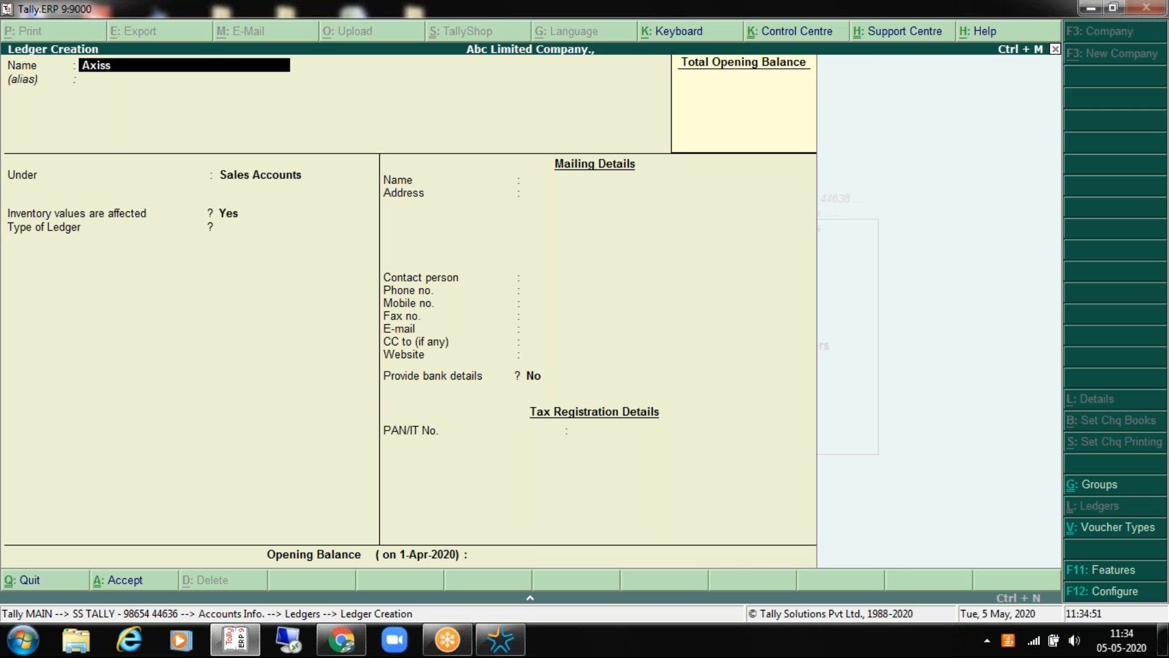
{"action": "type", "text": " Bank Ltd"}
{"action": "key", "text": "Return"}
{"action": "key", "text": "Return"}
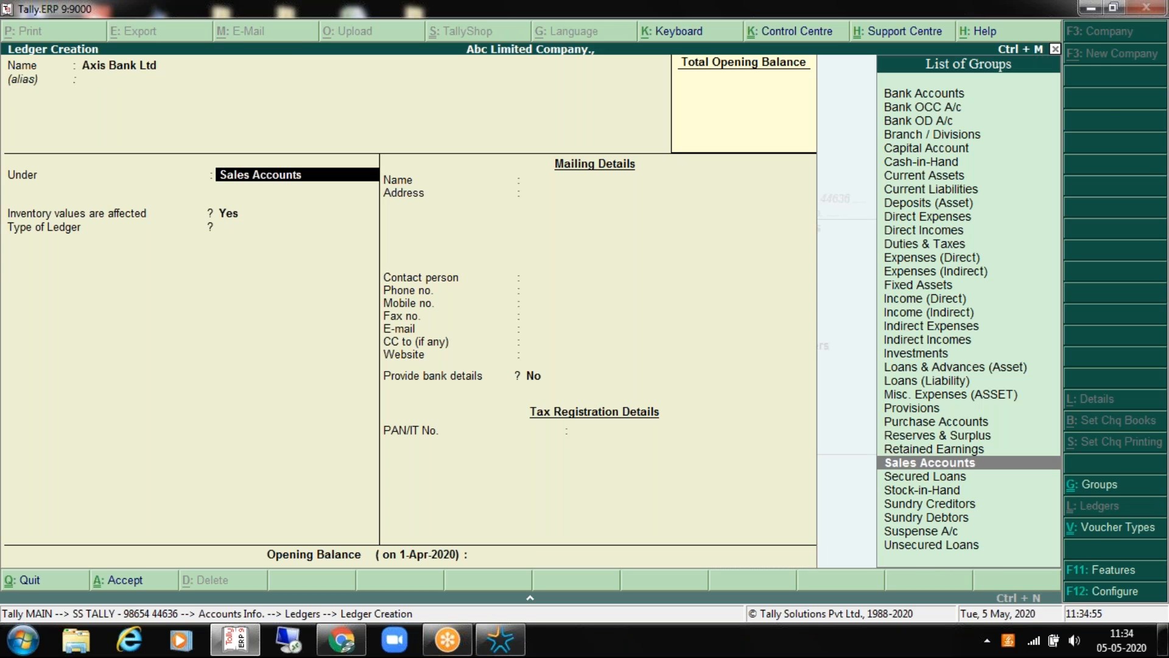
{"action": "key", "text": "BackSpace"}
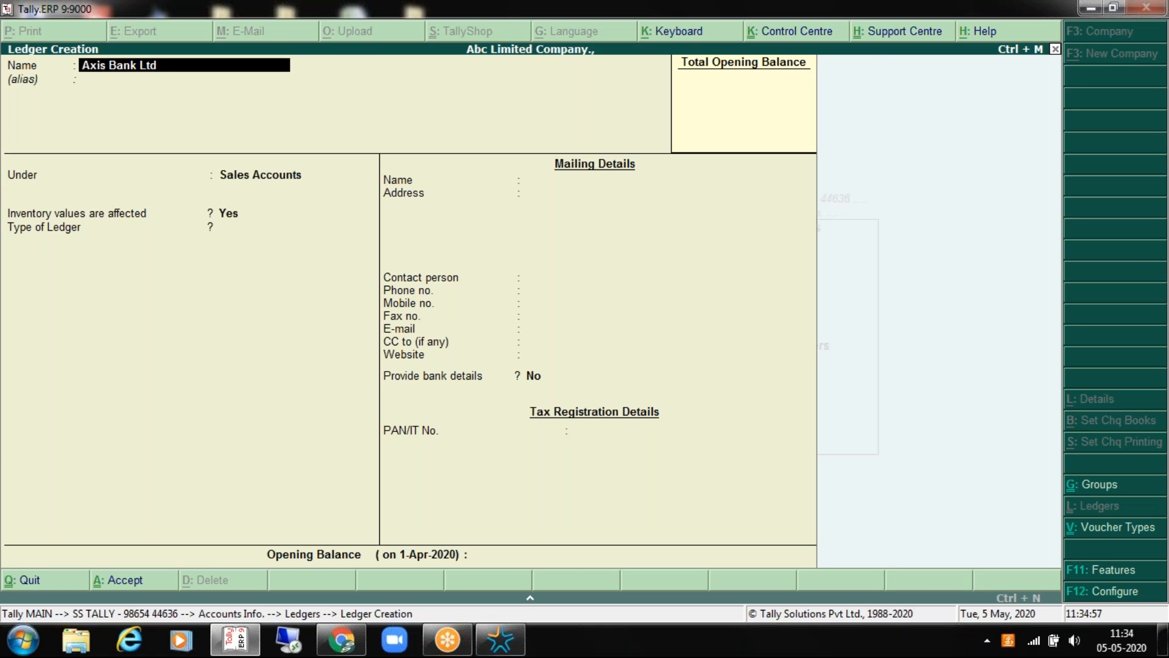
Step: Save Axis Bank Ltd - Current A.C under Bank Accounts with bank Axis Bank (India)
{"action": "type", "text": "- Current A.C"}
{"action": "key", "text": "Return"}
{"action": "key", "text": "Return"}
{"action": "key", "text": "Up"}
{"action": "key", "text": "Up"}
{"action": "key", "text": "Up"}
{"action": "key", "text": "Up"}
{"action": "key", "text": "Up"}
{"action": "key", "text": "Up"}
{"action": "key", "text": "Up"}
{"action": "key", "text": "Up"}
{"action": "key", "text": "Up"}
{"action": "key", "text": "Up"}
{"action": "key", "text": "Up"}
{"action": "key", "text": "Up"}
{"action": "key", "text": "Up"}
{"action": "key", "text": "Up"}
{"action": "key", "text": "Up"}
{"action": "key", "text": "Up"}
{"action": "key", "text": "Up"}
{"action": "key", "text": "Up"}
{"action": "key", "text": "Up"}
{"action": "key", "text": "Up"}
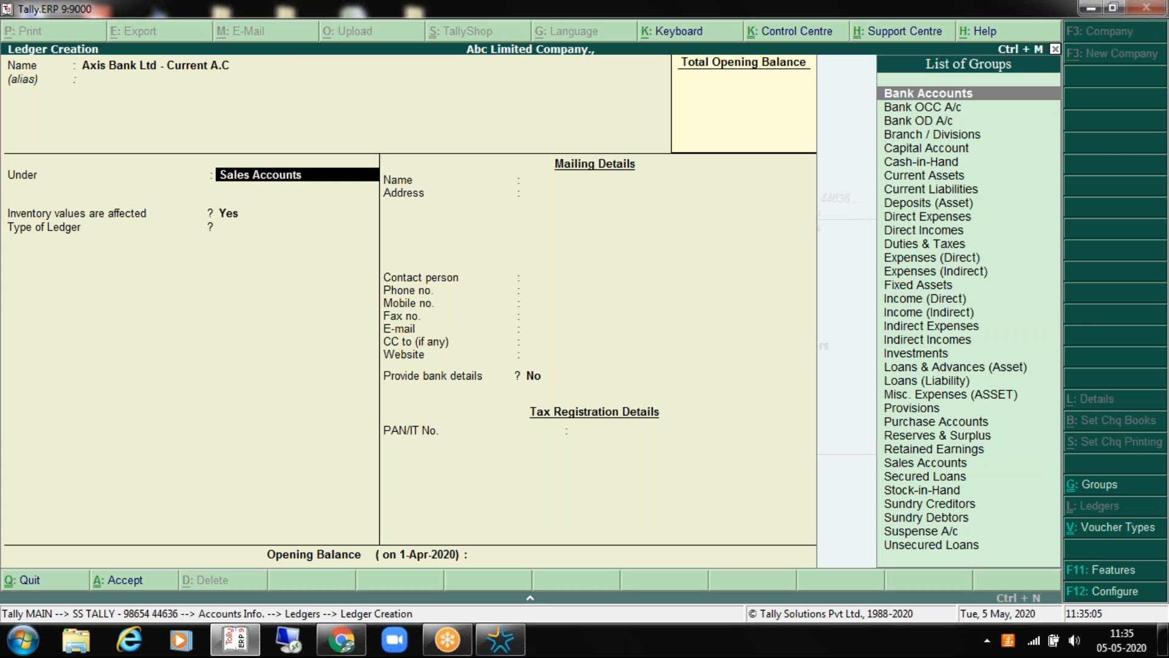
{"action": "key", "text": "Return"}
{"action": "key", "text": "Return"}
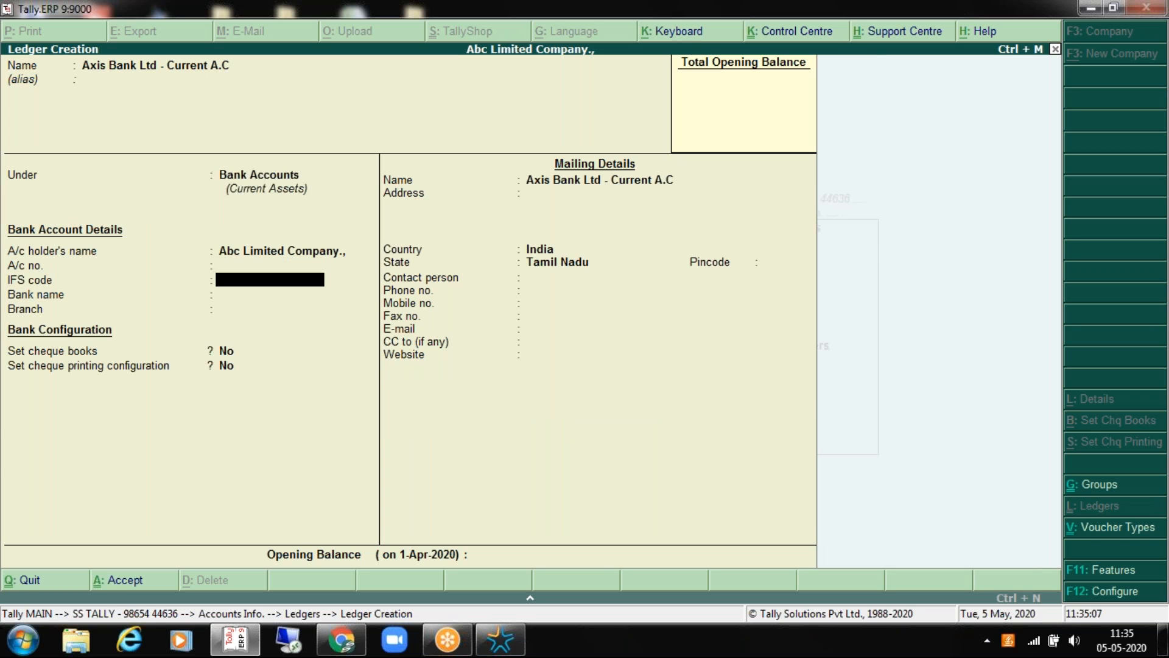
{"action": "key", "text": "Return"}
{"action": "type", "text": "Axis"}
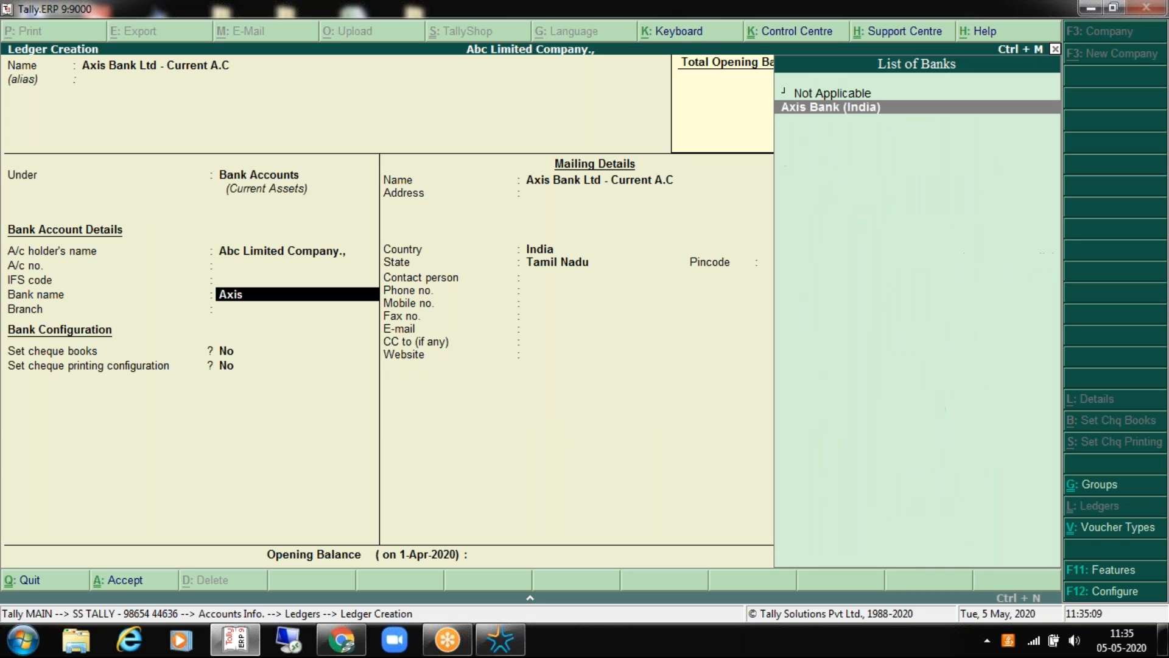
{"action": "key", "text": "Return"}
{"action": "key", "text": "Return"}
{"action": "key", "text": "Return"}
{"action": "key", "text": "Return"}
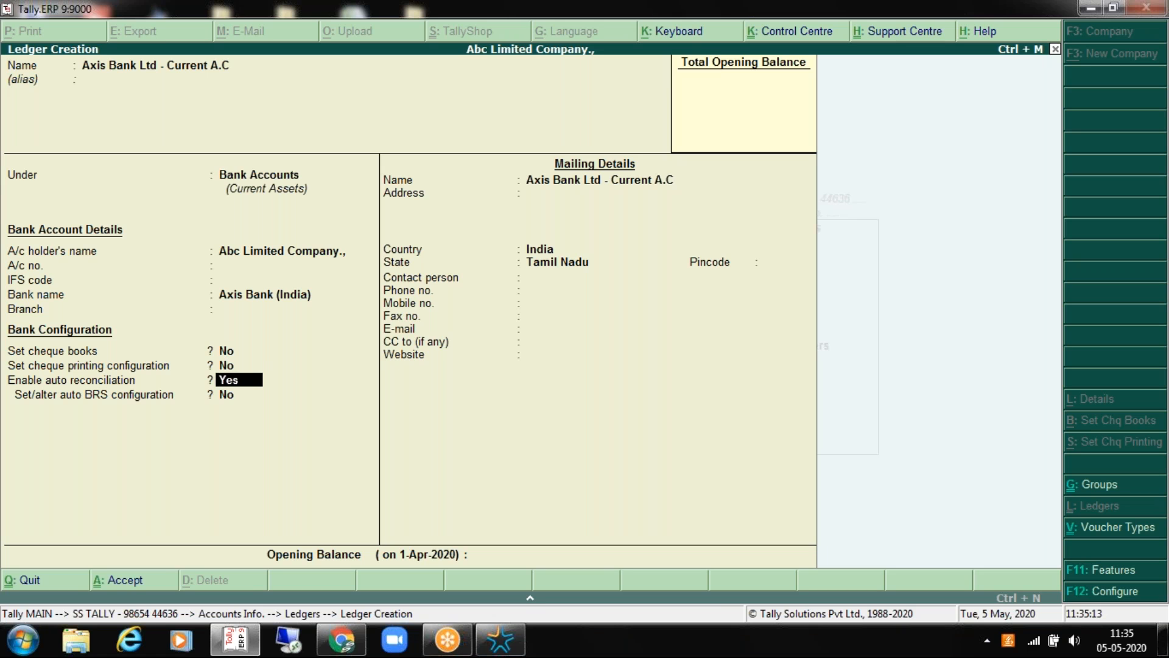
{"action": "key", "text": "Return"}
{"action": "key", "text": "Return"}
{"action": "key", "text": "Return"}
{"action": "key", "text": "Return"}
{"action": "key", "text": "Return"}
{"action": "key", "text": "Return"}
{"action": "key", "text": "Return"}
{"action": "key", "text": "Return"}
{"action": "key", "text": "Return"}
{"action": "key", "text": "Return"}
{"action": "key", "text": "Return"}
{"action": "key", "text": "Return"}
{"action": "key", "text": "Return"}
Step: Create Axis Bank Ltd - Od A.C under the Bank OD A/c group
{"action": "key", "text": "ctrl+r"}
{"action": "key", "text": "BackSpace"}
{"action": "key", "text": "BackSpace"}
{"action": "key", "text": "BackSpace"}
{"action": "key", "text": "BackSpace"}
{"action": "key", "text": "BackSpace"}
{"action": "key", "text": "BackSpace"}
{"action": "key", "text": "BackSpace"}
{"action": "key", "text": "BackSpace"}
{"action": "key", "text": "BackSpace"}
{"action": "key", "text": "BackSpace"}
{"action": "key", "text": "BackSpace"}
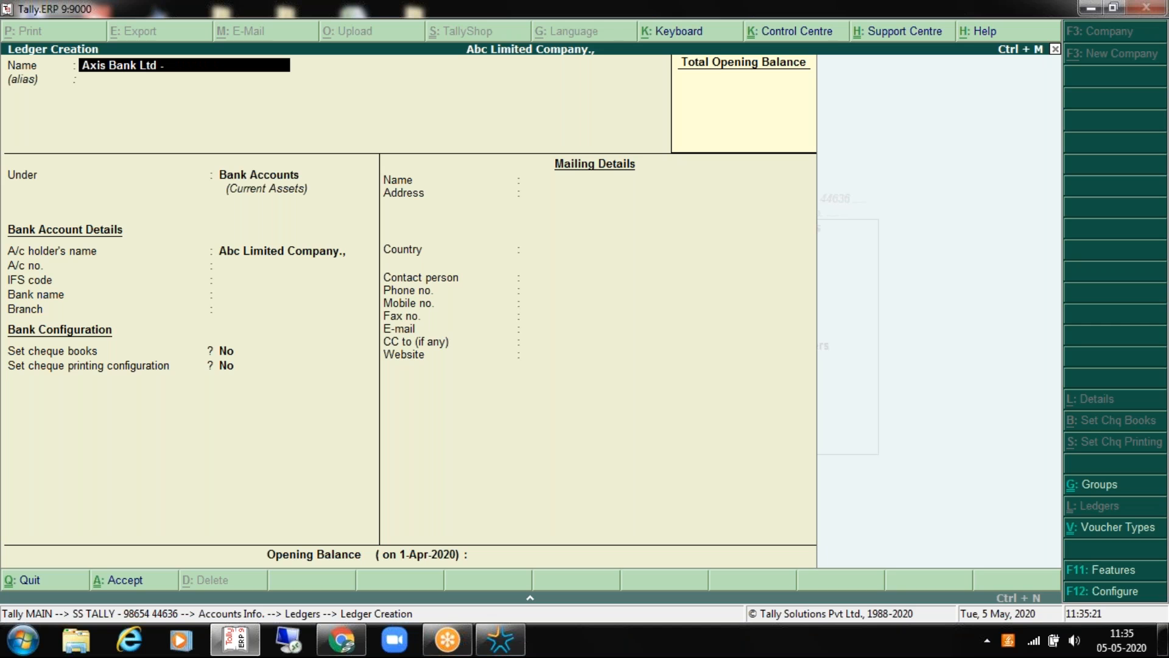
{"action": "type", "text": "Od A.C"}
{"action": "key", "text": "Return"}
{"action": "key", "text": "Down"}
{"action": "key", "text": "Down"}
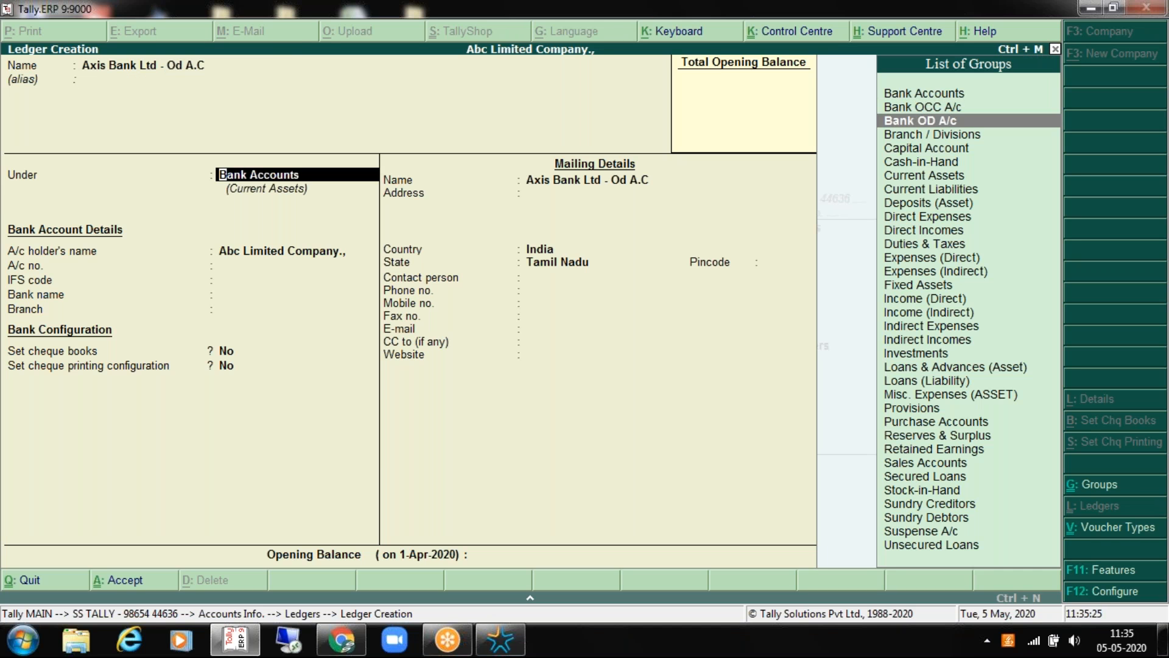
{"action": "key", "text": "Return"}
{"action": "key", "text": "BackSpace"}
{"action": "key", "text": "BackSpace"}
{"action": "key", "text": "Return"}
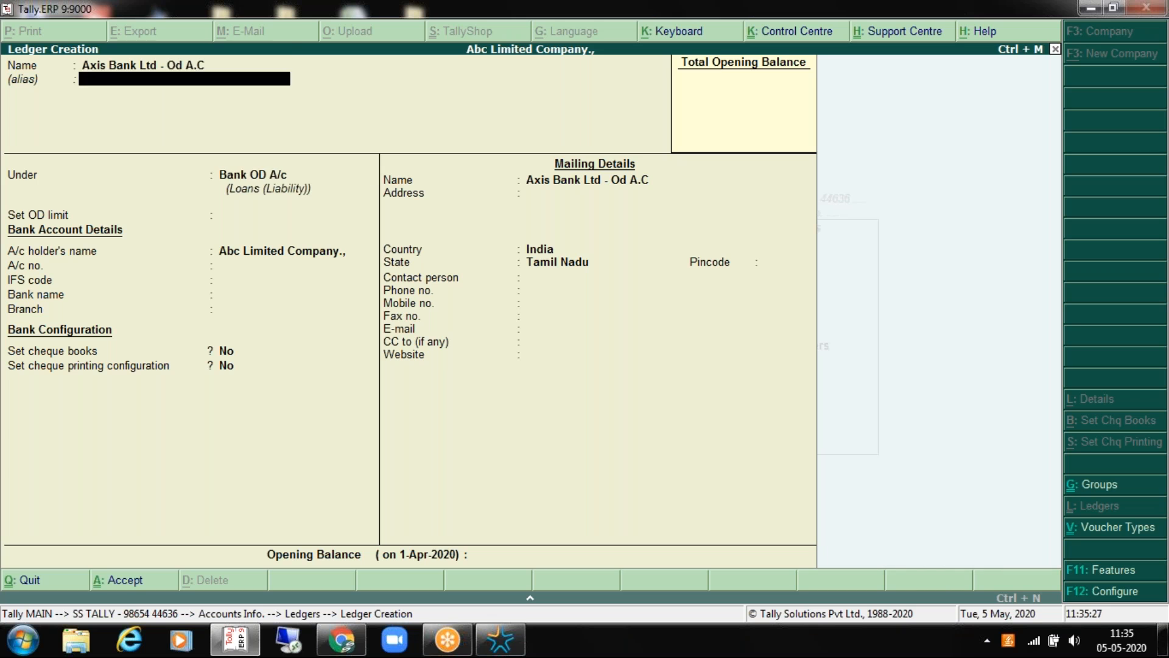
{"action": "key", "text": "Return"}
{"action": "key", "text": "Return"}
{"action": "key", "text": "Return"}
{"action": "key", "text": "Return"}
{"action": "key", "text": "Return"}
{"action": "key", "text": "Return"}
{"action": "key", "text": "Return"}
{"action": "key", "text": "Return"}
{"action": "key", "text": "Return"}
{"action": "key", "text": "Return"}
{"action": "key", "text": "Return"}
{"action": "key", "text": "Return"}
{"action": "key", "text": "Return"}
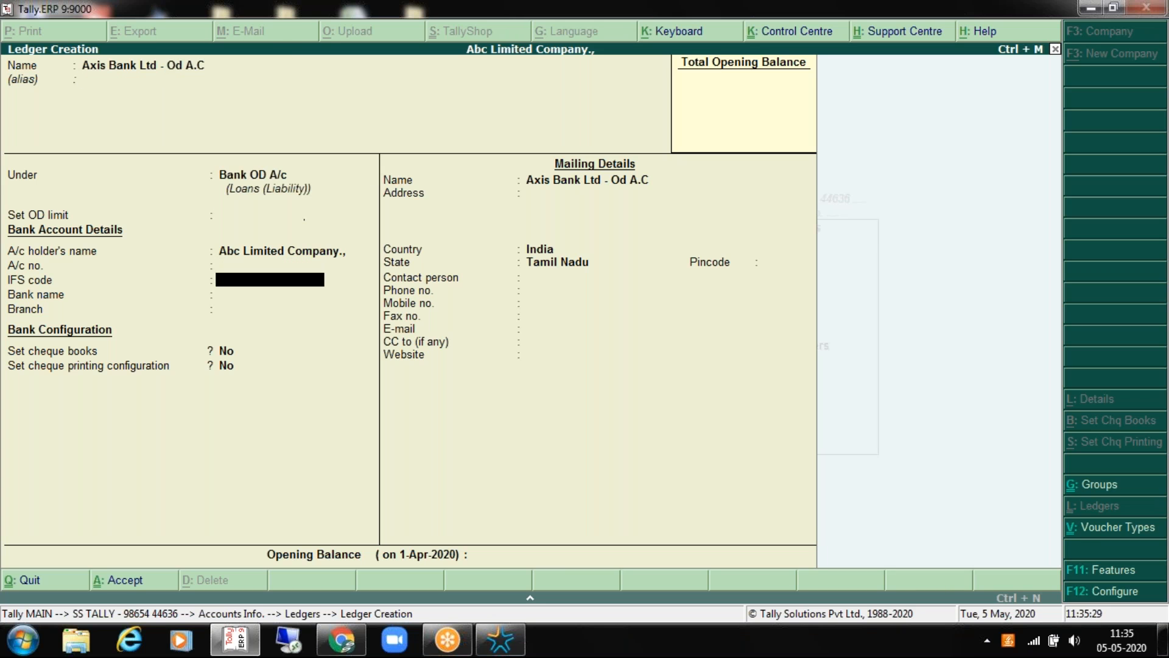
{"action": "key", "text": "Return"}
{"action": "key", "text": "Return"}
{"action": "key", "text": "Return"}
{"action": "key", "text": "Return"}
{"action": "key", "text": "Return"}
{"action": "key", "text": "Return"}
{"action": "key", "text": "Return"}
{"action": "key", "text": "Return"}
{"action": "key", "text": "Return"}
{"action": "key", "text": "Return"}
{"action": "key", "text": "Return"}
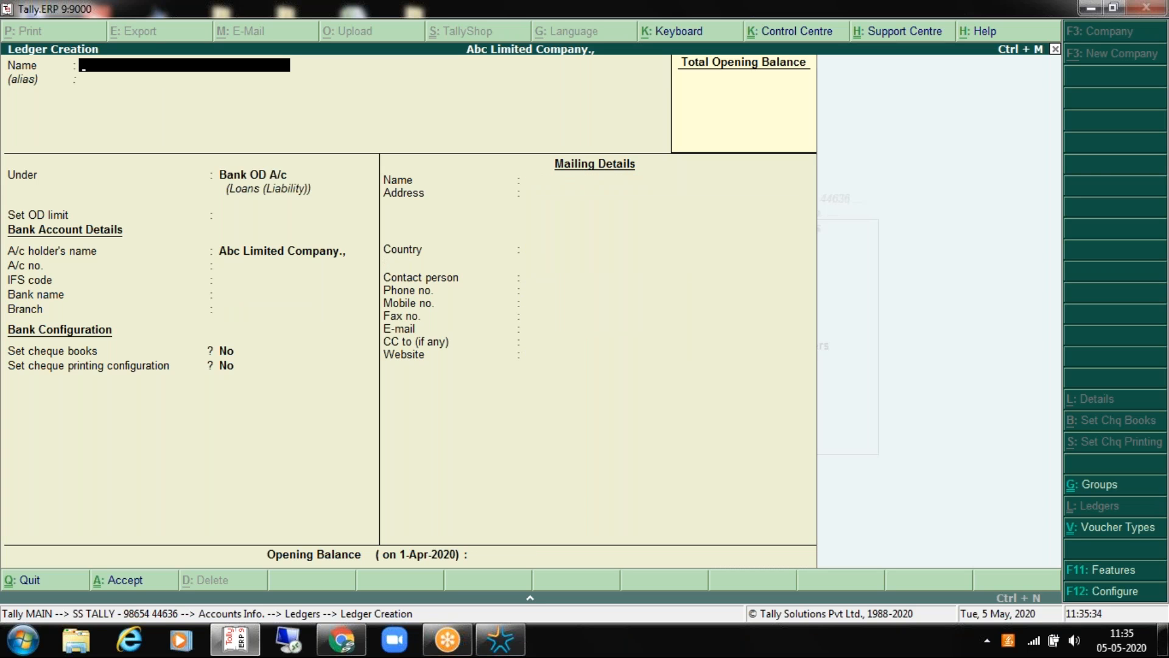
Step: Name the partner's capital ledger and place it under Capital Account
{"action": "type", "text": "Partner Capital - Mr Mano"}
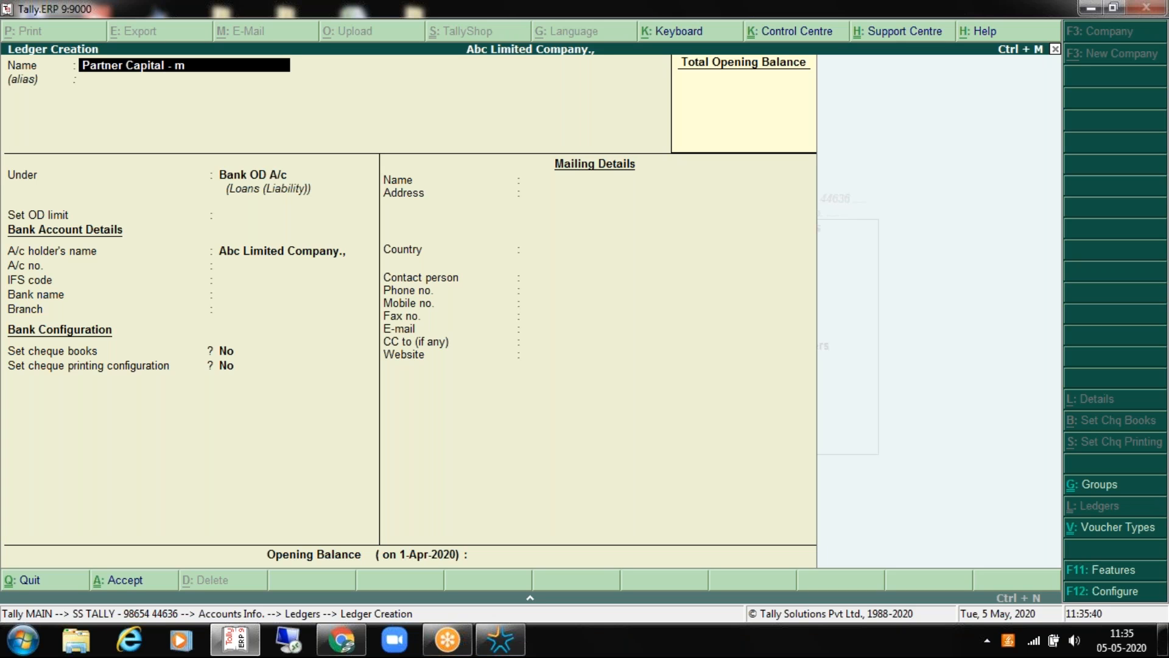
{"action": "type", "text": "j"}
{"action": "key", "text": "Return"}
{"action": "key", "text": "Return"}
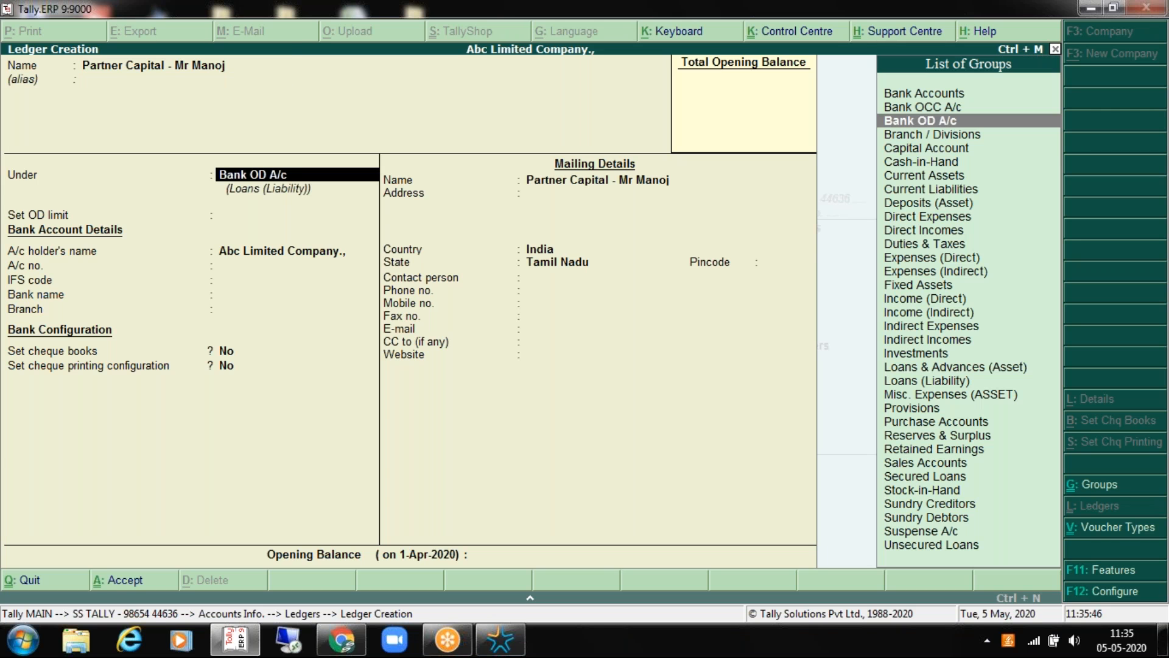
{"action": "key", "text": "Down"}
{"action": "key", "text": "Down"}
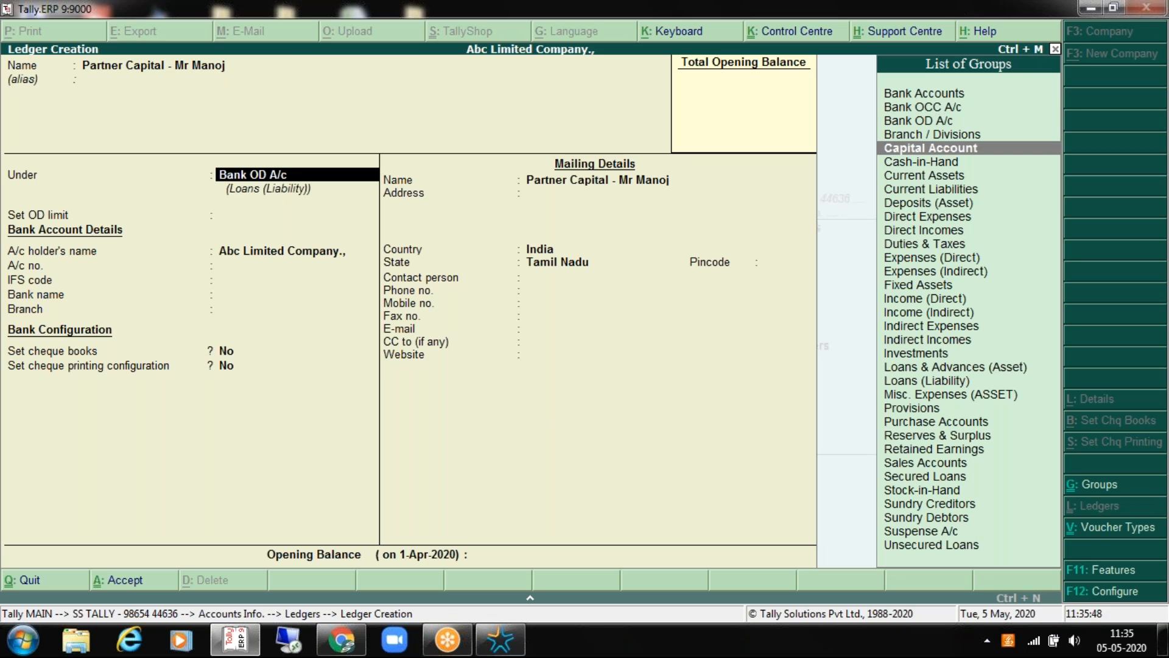
{"action": "key", "text": "Return"}
{"action": "key", "text": "Up"}
{"action": "key", "text": "Up"}
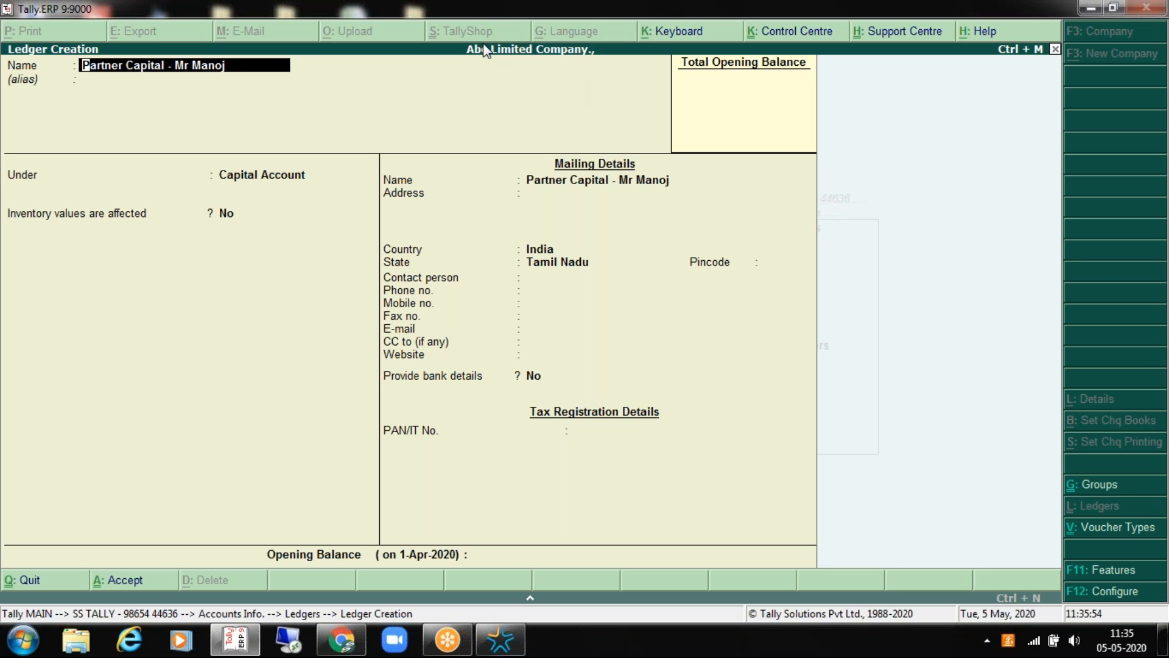
{"action": "key", "text": "Return"}
{"action": "key", "text": "Return"}
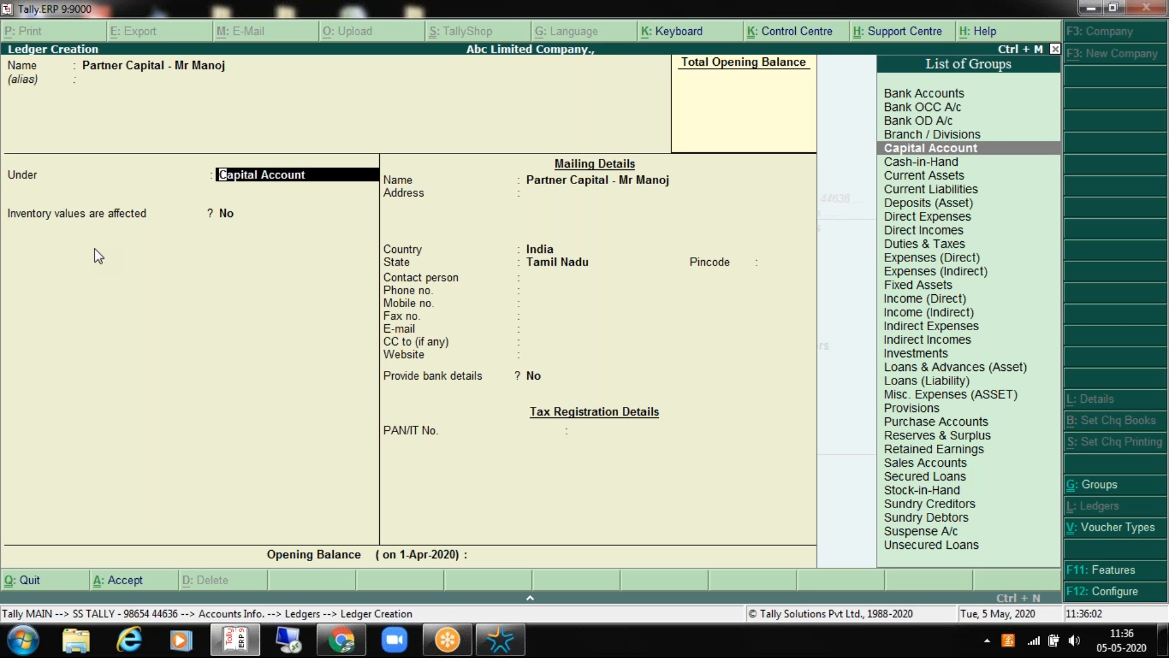
{"action": "key", "text": "Return"}
{"action": "key", "text": "Return"}
{"action": "key", "text": "Return"}
{"action": "key", "text": "Return"}
{"action": "key", "text": "Return"}
{"action": "key", "text": "Return"}
{"action": "key", "text": "Return"}
{"action": "key", "text": "Return"}
{"action": "key", "text": "Return"}
{"action": "key", "text": "Return"}
{"action": "key", "text": "Return"}
{"action": "key", "text": "Return"}
{"action": "key", "text": "Return"}
{"action": "key", "text": "Return"}
{"action": "key", "text": "Return"}
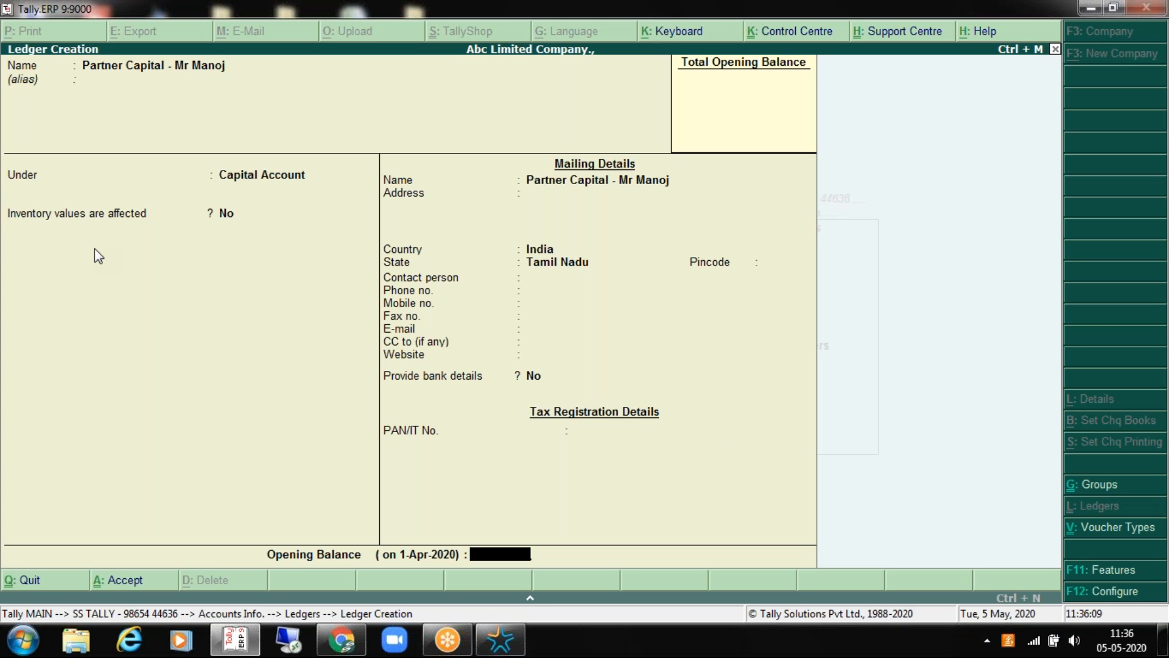
Step: Enter a 10,00,000.00 Cr opening balance and reach the save prompt
{"action": "type", "text": "100"}
{"action": "type", "text": "0000"}
{"action": "key", "text": "Return"}
{"action": "key", "text": "Return"}
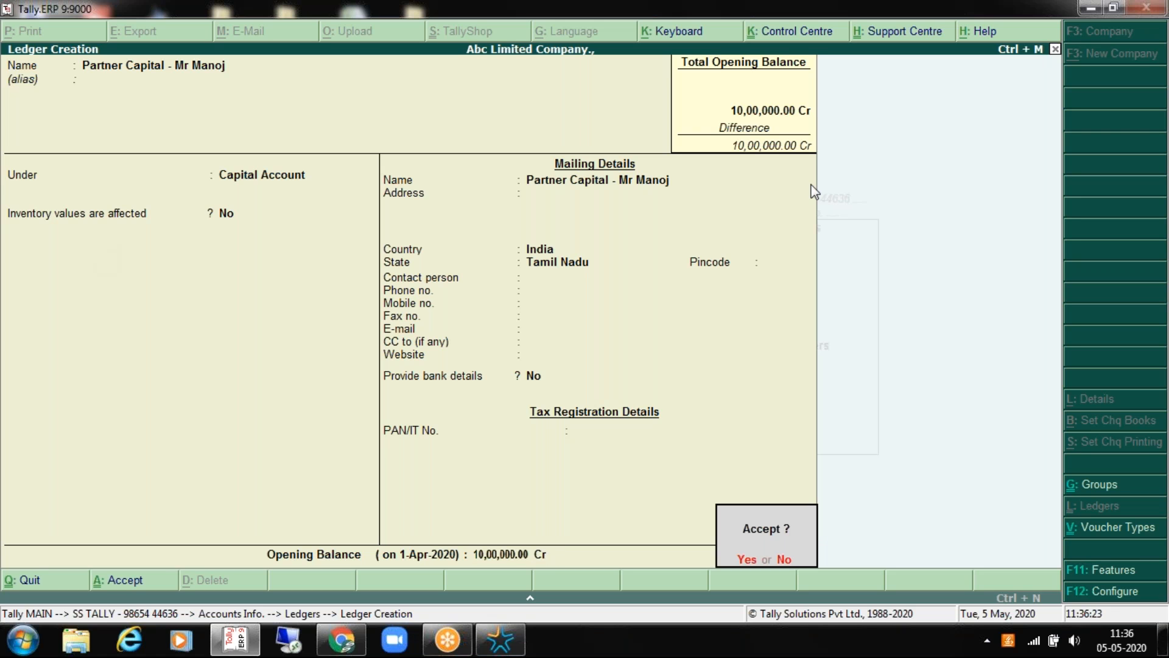
{"action": "key", "text": "Return"}
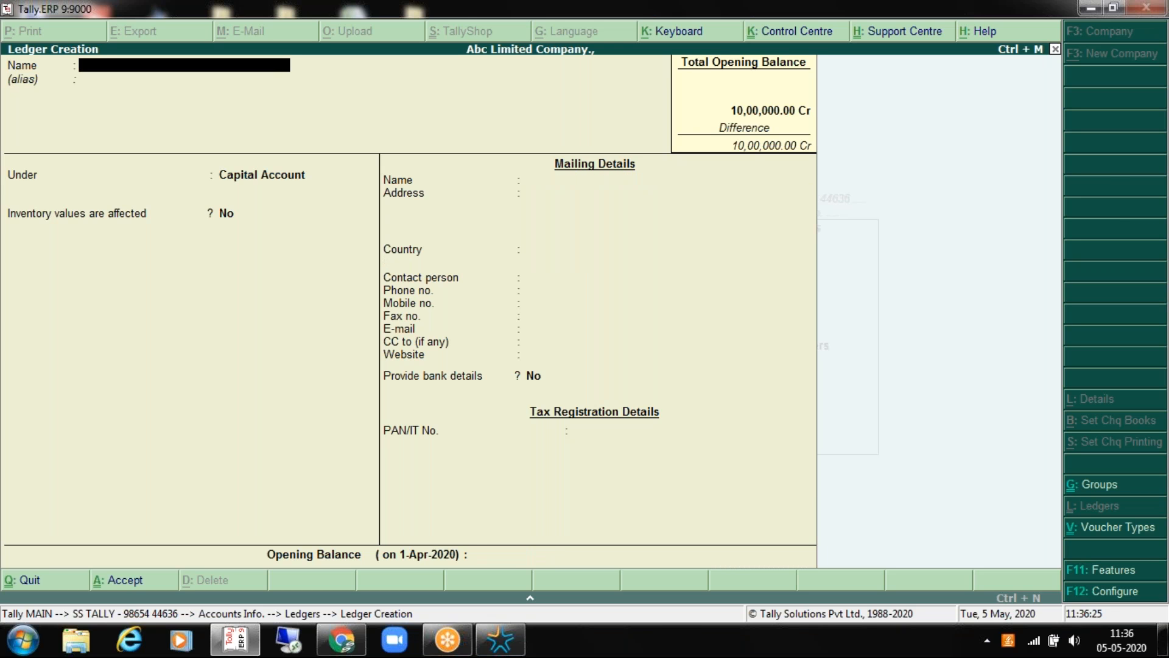
Step: Name the ledger 'Loan From Friends and Relatives' and place it under Loans (Liability)
{"action": "type", "text": "Loan From Fri"}
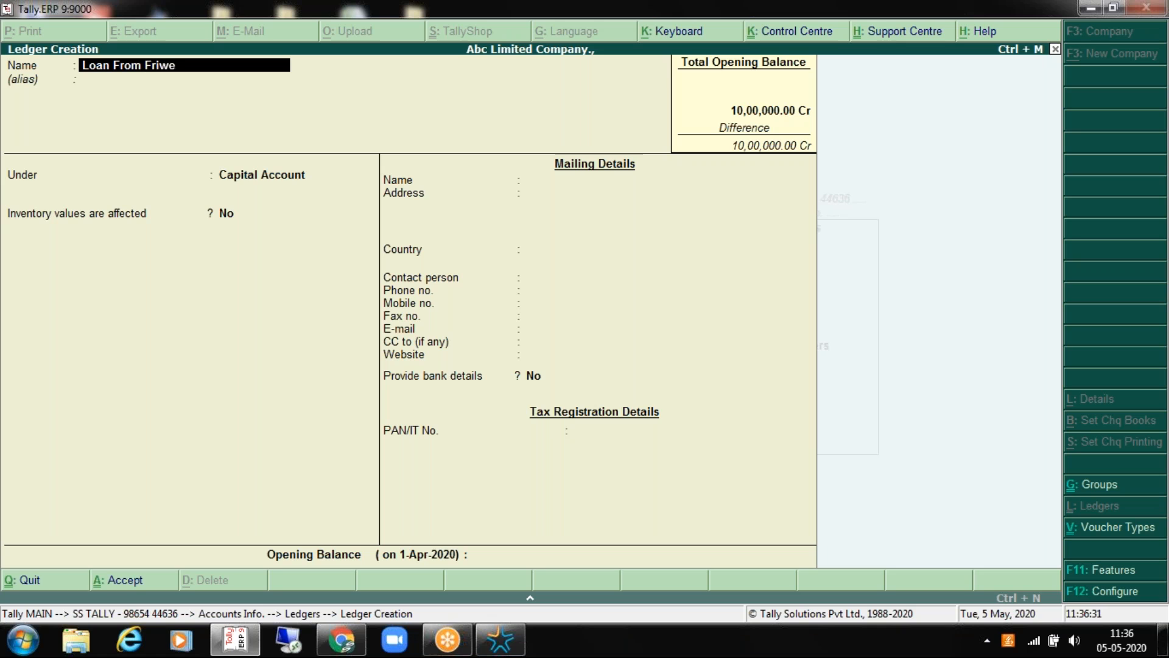
{"action": "type", "text": "end"}
{"action": "type", "text": "s and Releation"}
{"action": "key", "text": "BackSpace"}
{"action": "key", "text": "BackSpace"}
{"action": "key", "text": "BackSpace"}
{"action": "key", "text": "BackSpace"}
{"action": "key", "text": "BackSpace"}
{"action": "key", "text": "BackSpace"}
{"action": "type", "text": "atives"}
{"action": "key", "text": "Return"}
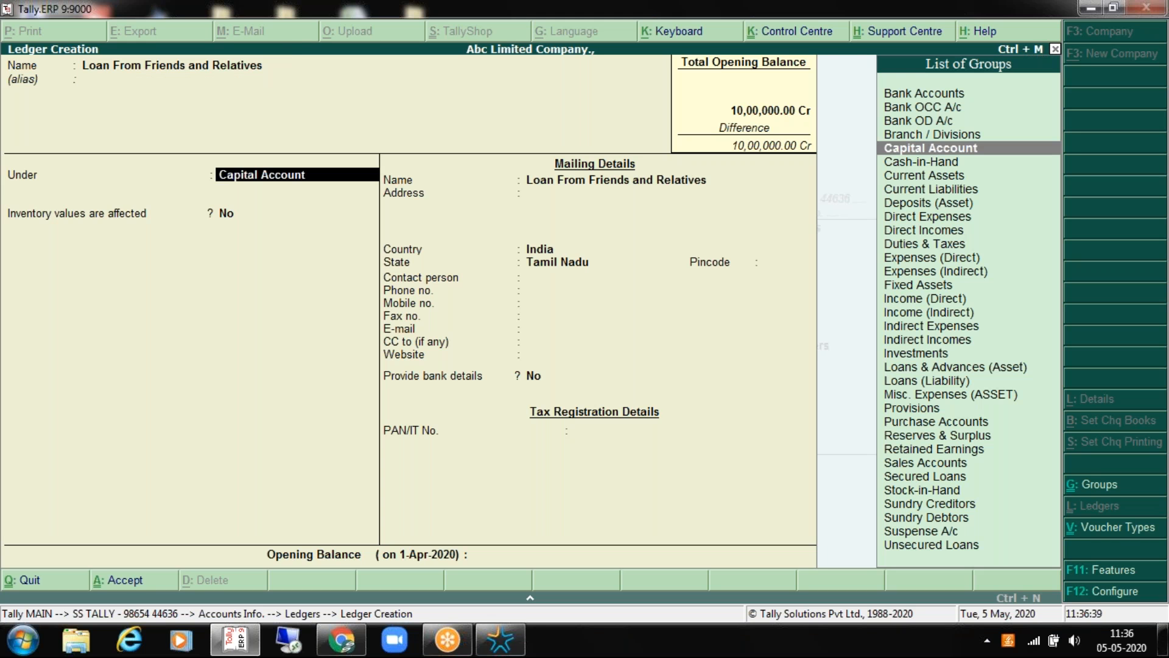
{"action": "key", "text": "Down"}
{"action": "key", "text": "Down"}
{"action": "key", "text": "Down"}
{"action": "key", "text": "Down"}
{"action": "key", "text": "Down"}
{"action": "key", "text": "Down"}
{"action": "key", "text": "Down"}
{"action": "key", "text": "Down"}
{"action": "key", "text": "Down"}
{"action": "key", "text": "Down"}
{"action": "key", "text": "Down"}
{"action": "key", "text": "Down"}
{"action": "key", "text": "Down"}
{"action": "key", "text": "Down"}
{"action": "key", "text": "Down"}
{"action": "key", "text": "Down"}
{"action": "key", "text": "Down"}
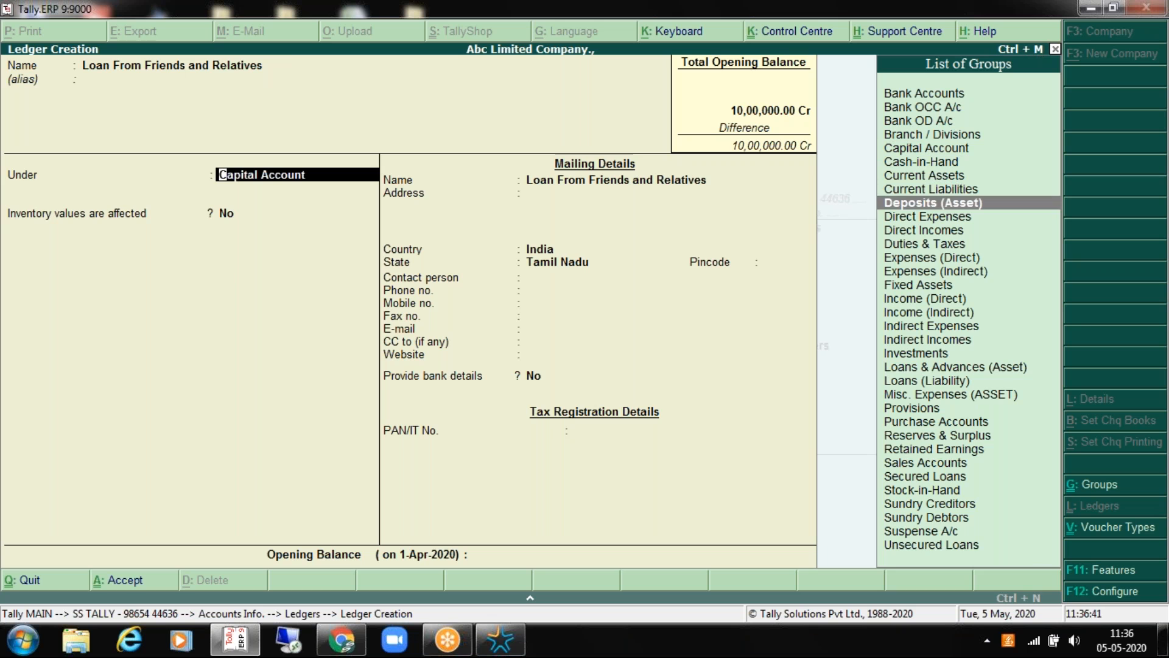
{"action": "key", "text": "Return"}
{"action": "key", "text": "BackSpace"}
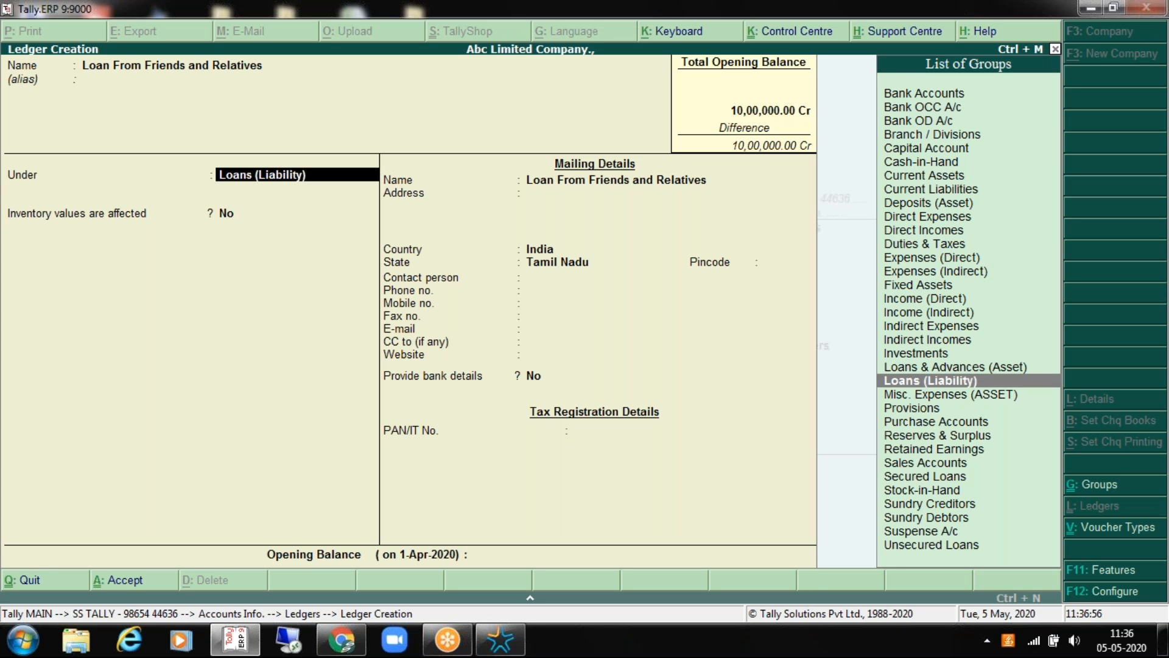
{"action": "key", "text": "Return"}
{"action": "key", "text": "Return"}
{"action": "key", "text": "Return"}
{"action": "key", "text": "Return"}
{"action": "key", "text": "Return"}
{"action": "key", "text": "Return"}
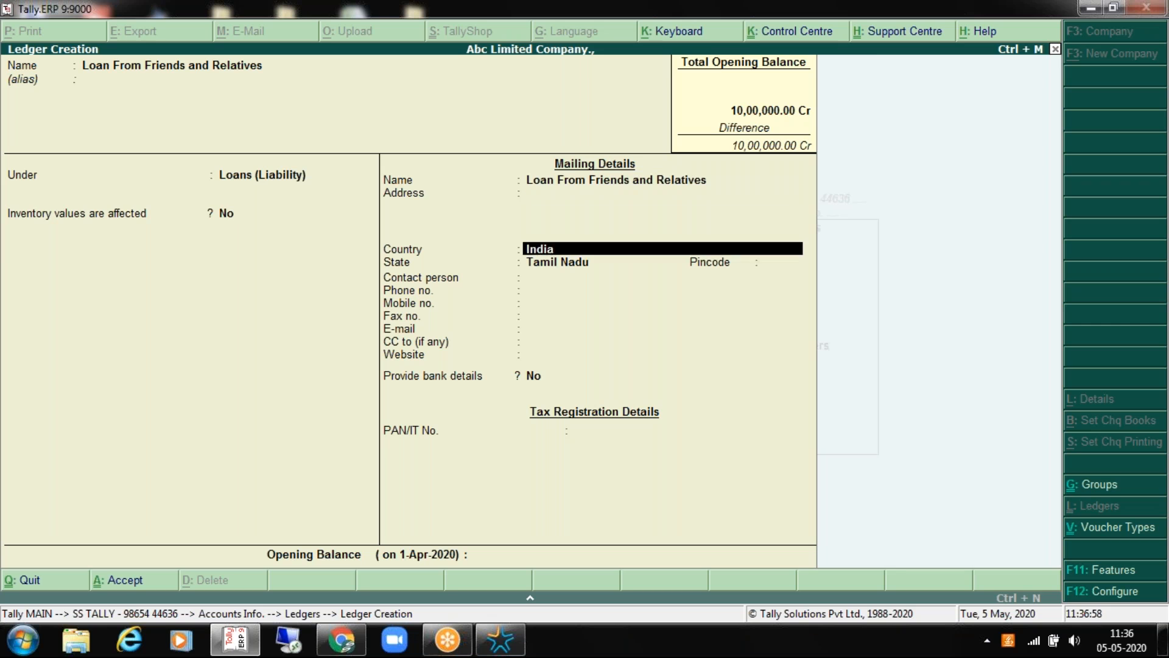
{"action": "key", "text": "Return"}
{"action": "key", "text": "Return"}
{"action": "key", "text": "Return"}
{"action": "key", "text": "Return"}
{"action": "key", "text": "Return"}
{"action": "key", "text": "Return"}
{"action": "key", "text": "Return"}
{"action": "key", "text": "Return"}
{"action": "key", "text": "Return"}
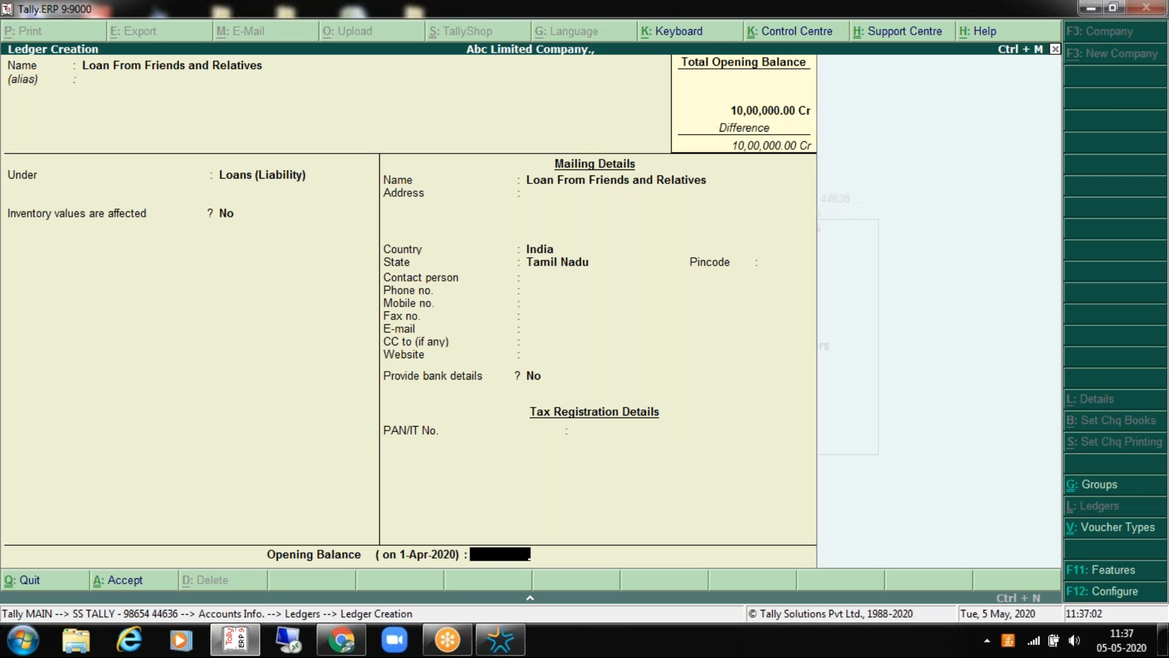
Step: Give it a 10,00,000 Cr opening balance and save, then start the Plant ledger name
{"action": "type", "text": "1000000"}
{"action": "key", "text": "Return"}
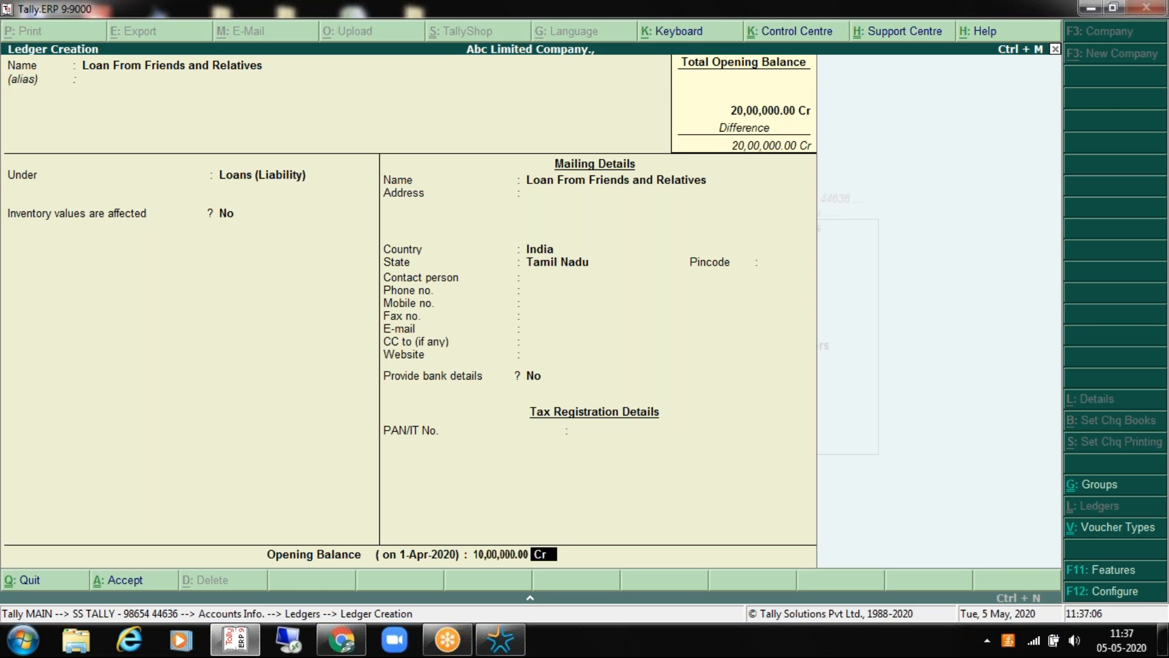
{"action": "key", "text": "Up"}
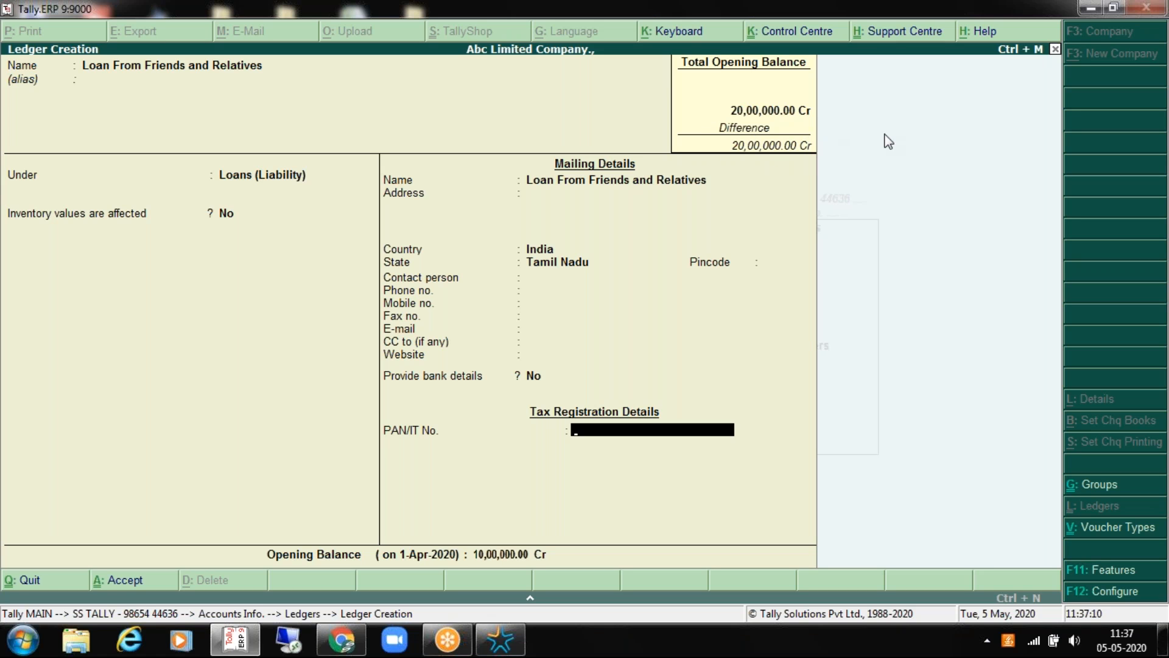
{"action": "key", "text": "Return"}
{"action": "key", "text": "Return"}
{"action": "key", "text": "Return"}
{"action": "key", "text": "Return"}
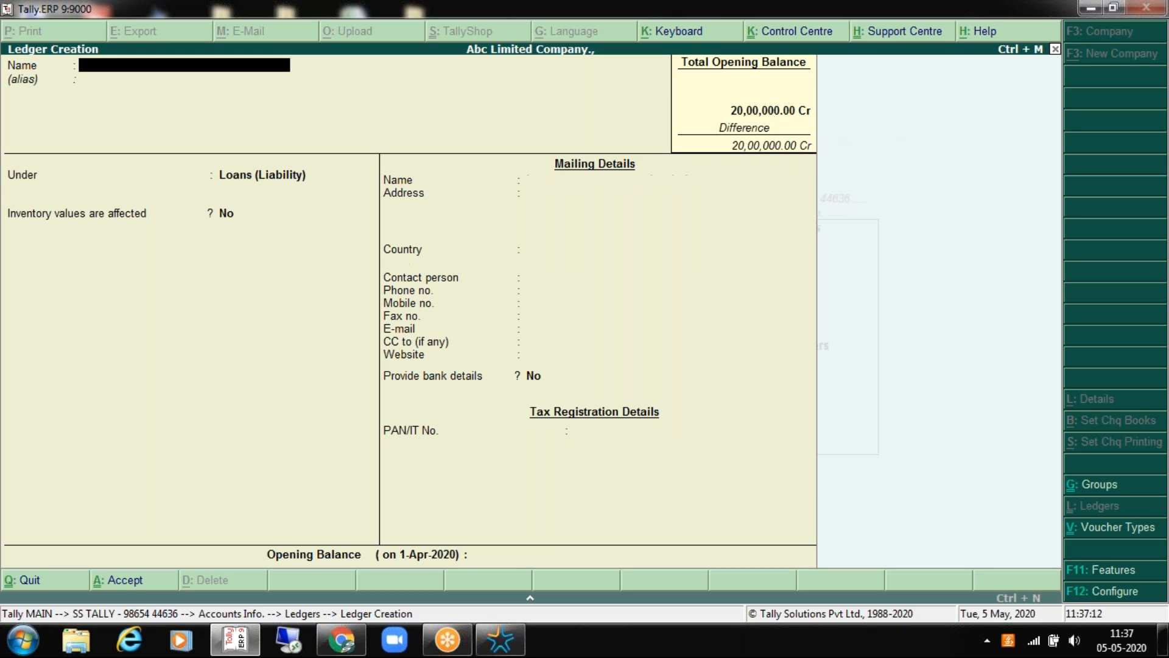
{"action": "type", "text": "Plant and Machinery"}
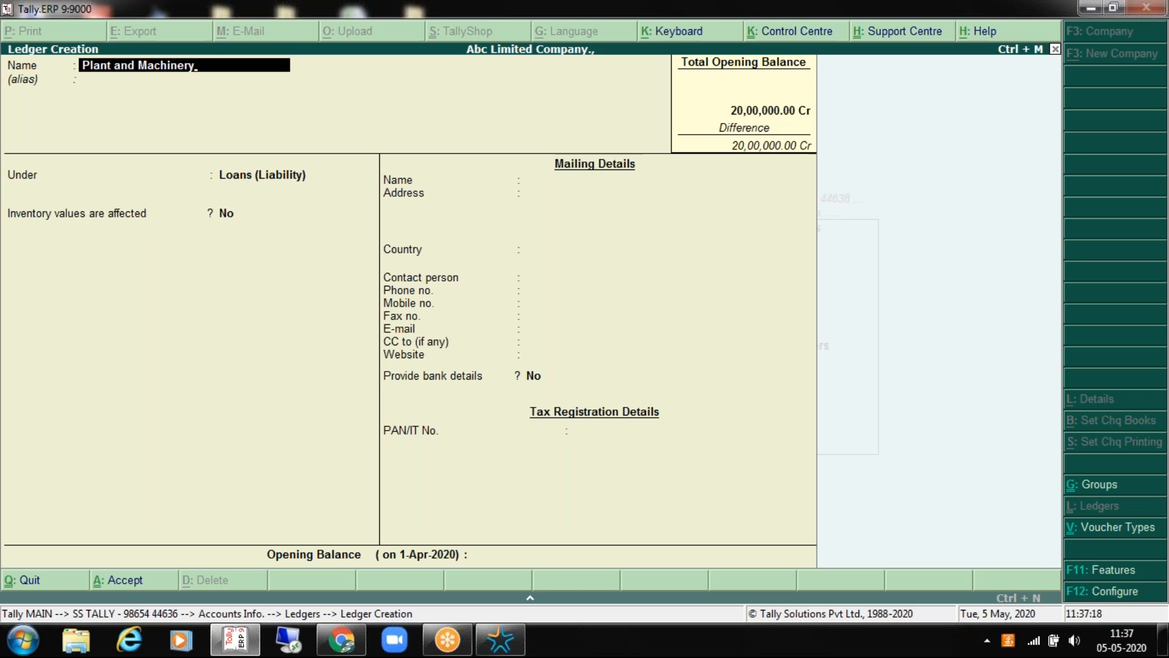
Step: Save Plant and Machinery under Fixed Assets with a 20,00,000.00 Dr opening balance
{"action": "key", "text": "Return"}
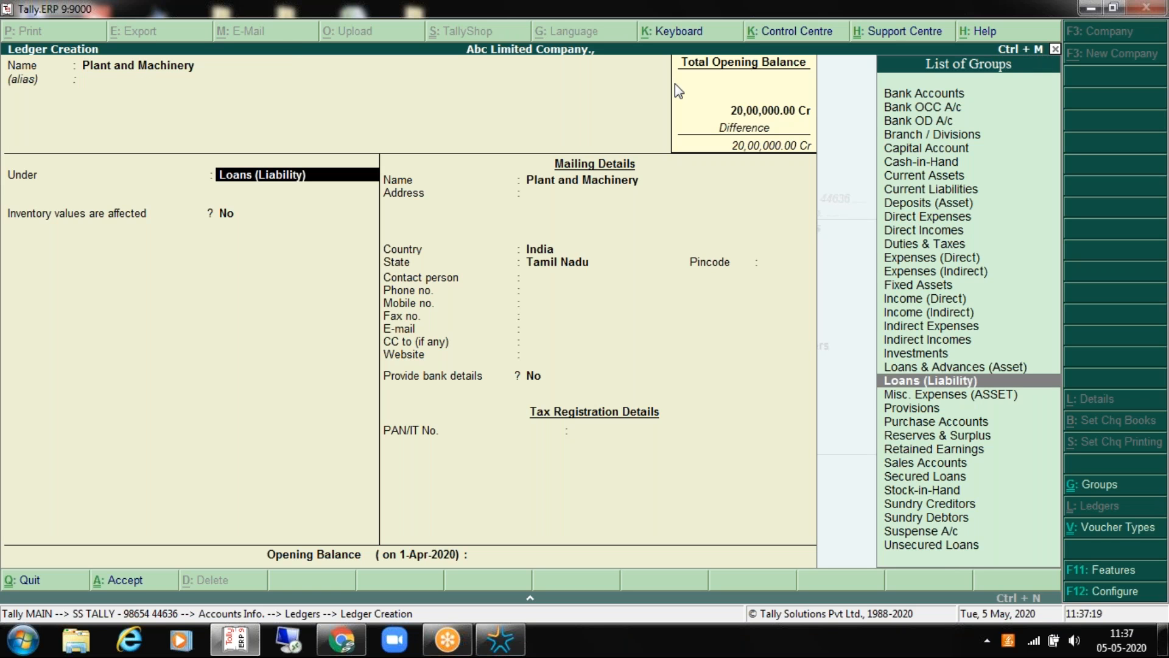
{"action": "key", "text": "Up"}
{"action": "key", "text": "Up"}
{"action": "key", "text": "Up"}
{"action": "key", "text": "Up"}
{"action": "key", "text": "Up"}
{"action": "key", "text": "Up"}
{"action": "key", "text": "Up"}
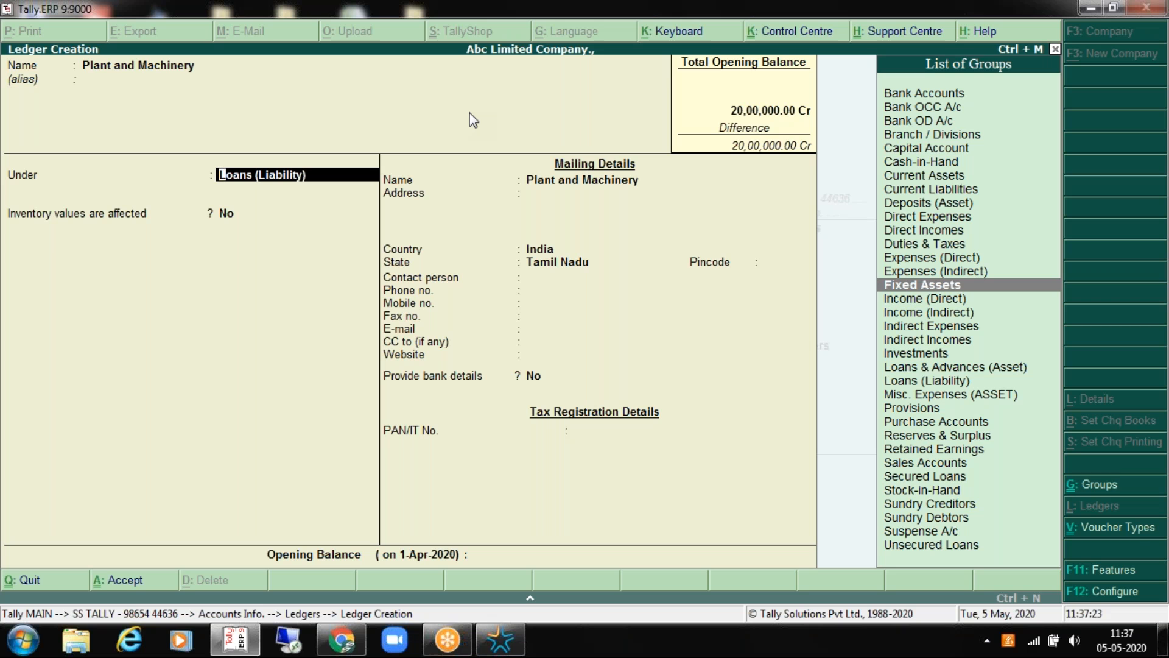
{"action": "key", "text": "Return"}
{"action": "key", "text": "Return"}
{"action": "key", "text": "Return"}
{"action": "key", "text": "Return"}
{"action": "key", "text": "Return"}
{"action": "key", "text": "Return"}
{"action": "key", "text": "Return"}
{"action": "key", "text": "Return"}
{"action": "key", "text": "Return"}
{"action": "key", "text": "Return"}
{"action": "key", "text": "Return"}
{"action": "key", "text": "Return"}
{"action": "key", "text": "Return"}
{"action": "key", "text": "Return"}
{"action": "key", "text": "Return"}
{"action": "key", "text": "Return"}
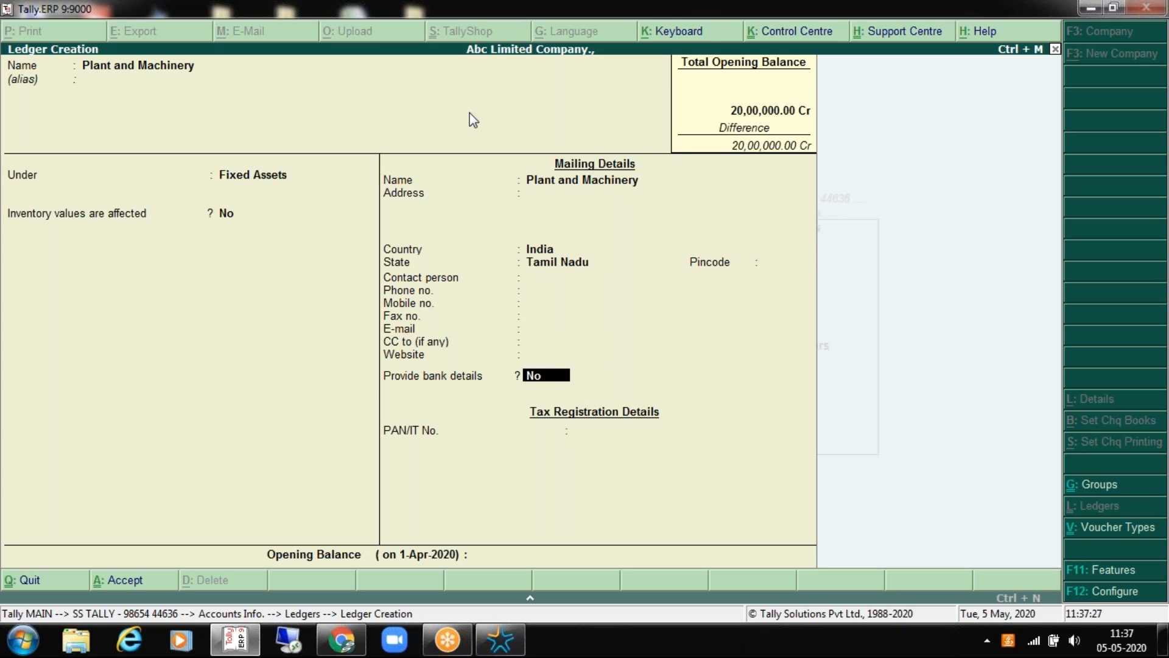
{"action": "type", "text": "2000000"}
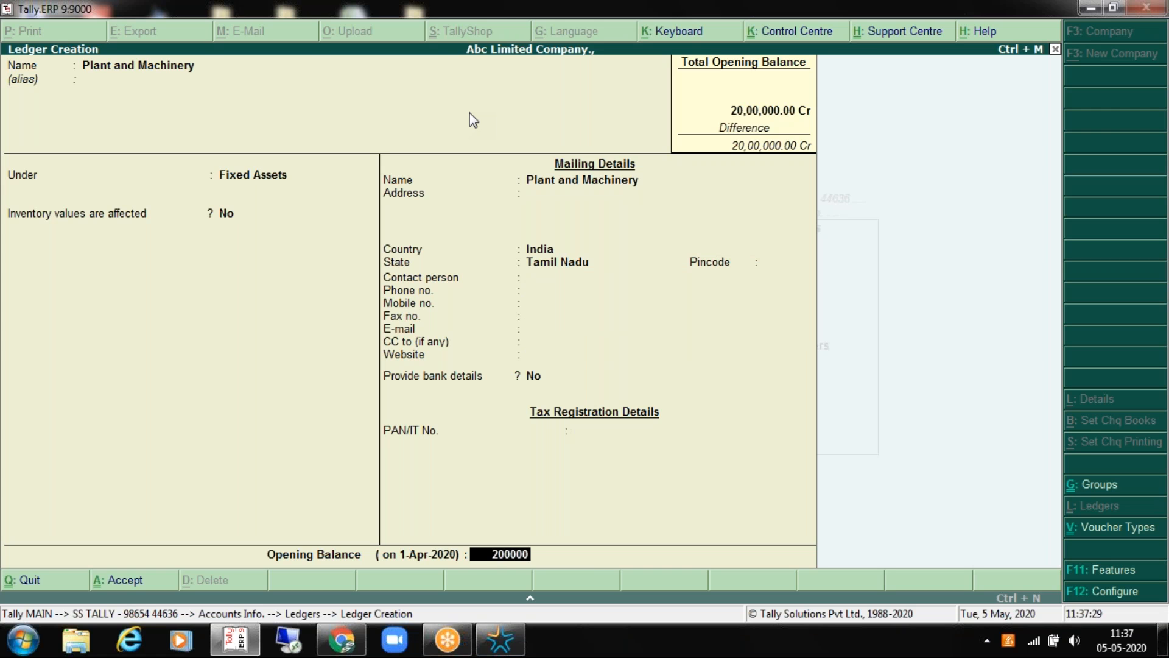
{"action": "key", "text": "Return"}
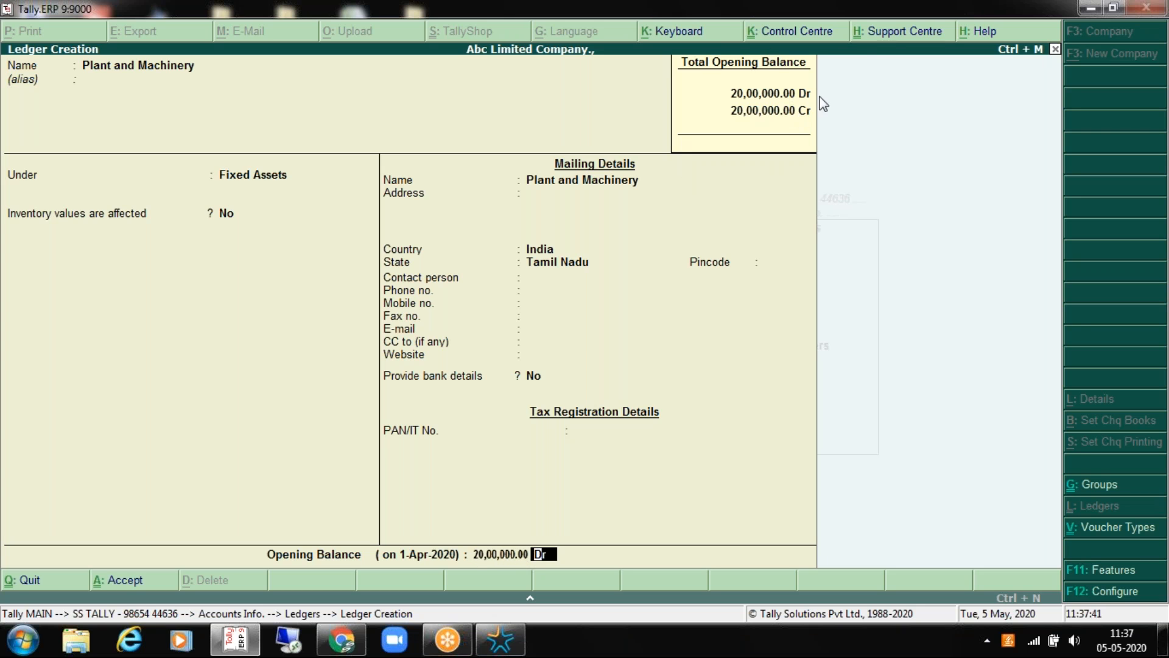
{"action": "key", "text": "Return"}
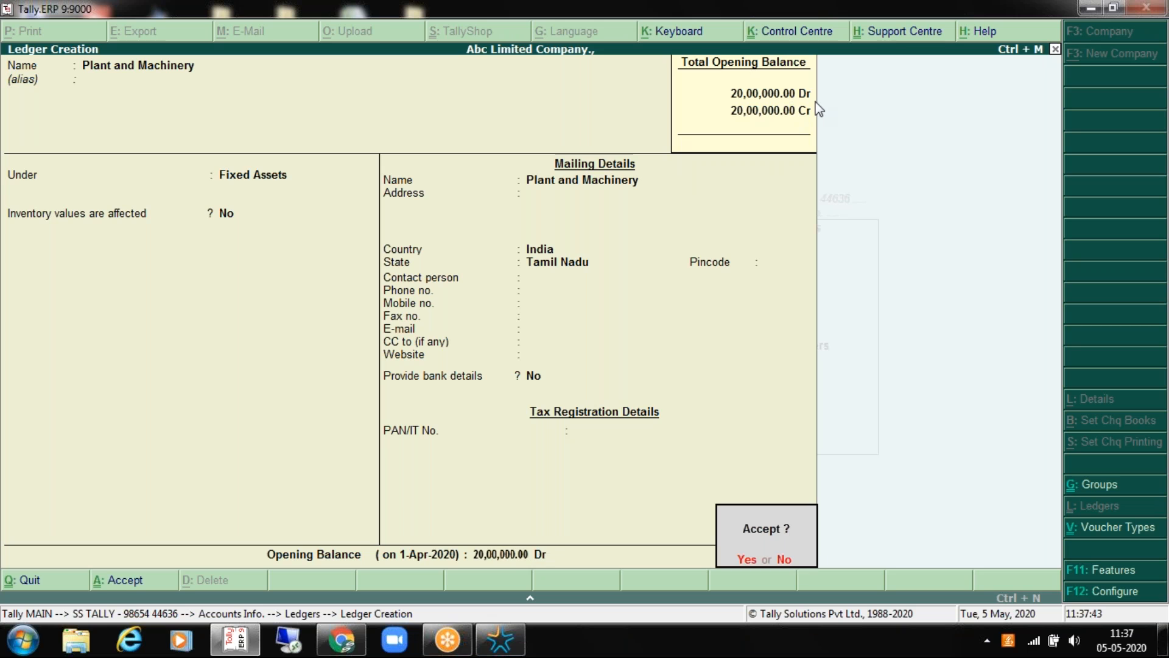
{"action": "key", "text": "Return"}
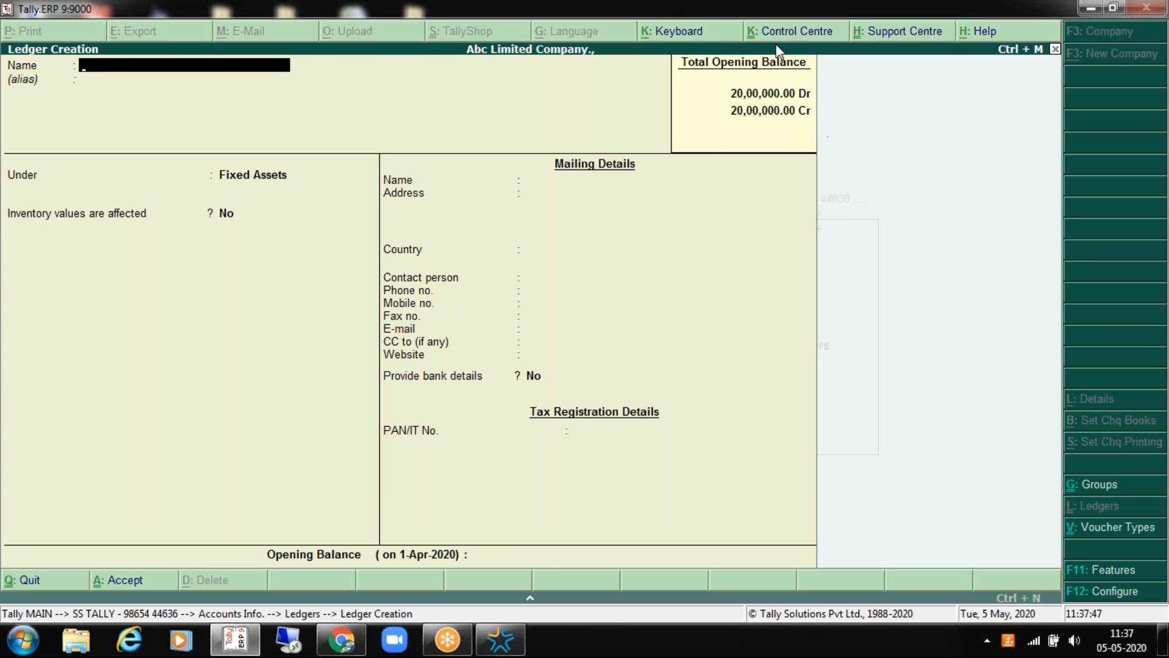
Step: Leave ledger creation and look through the list of existing ledgers
{"action": "key", "text": "Escape"}
{"action": "key", "text": "Return"}
{"action": "key", "text": "Down"}
{"action": "key", "text": "Return"}
{"action": "key", "text": "Down"}
{"action": "key", "text": "Down"}
{"action": "key", "text": "Down"}
{"action": "key", "text": "Down"}
{"action": "key", "text": "Down"}
{"action": "key", "text": "Down"}
{"action": "key", "text": "Down"}
{"action": "key", "text": "Down"}
{"action": "key", "text": "Down"}
{"action": "key", "text": "Down"}
{"action": "key", "text": "Down"}
{"action": "key", "text": "Down"}
{"action": "key", "text": "Down"}
{"action": "key", "text": "Down"}
{"action": "key", "text": "Down"}
{"action": "key", "text": "Down"}
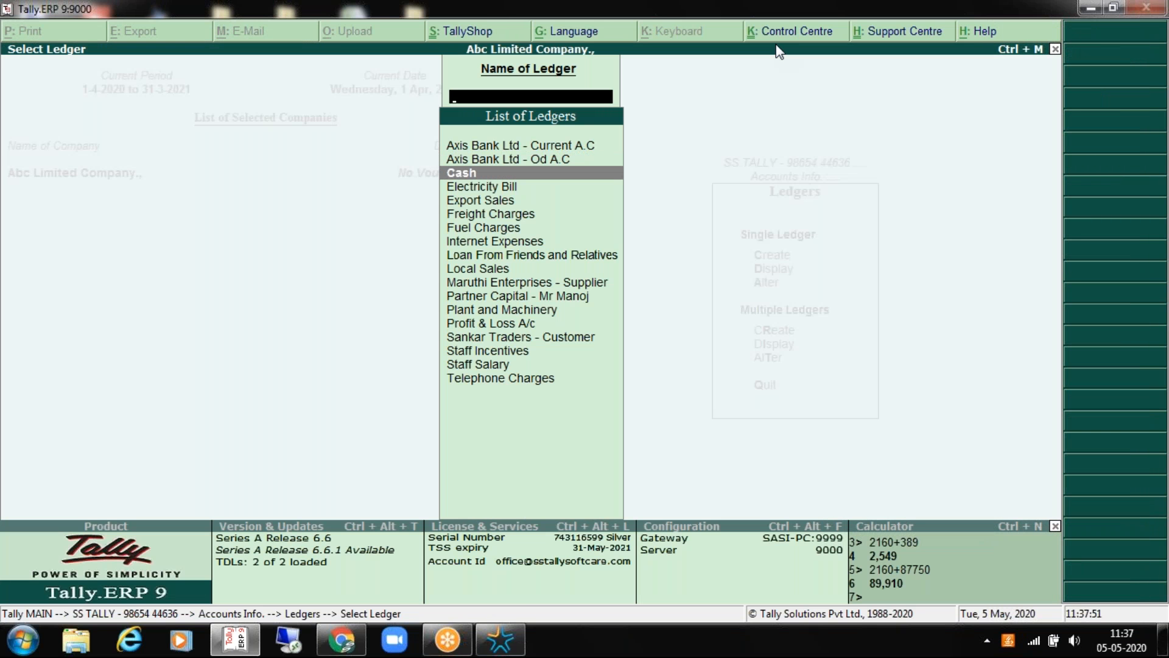
{"action": "key", "text": "Up"}
{"action": "key", "text": "Up"}
{"action": "key", "text": "Up"}
{"action": "key", "text": "Up"}
{"action": "key", "text": "Up"}
{"action": "key", "text": "Up"}
{"action": "key", "text": "Up"}
{"action": "key", "text": "Up"}
{"action": "key", "text": "Up"}
{"action": "key", "text": "Up"}
{"action": "key", "text": "Up"}
{"action": "key", "text": "Up"}
{"action": "key", "text": "Up"}
{"action": "key", "text": "Up"}
{"action": "key", "text": "Up"}
{"action": "key", "text": "Up"}
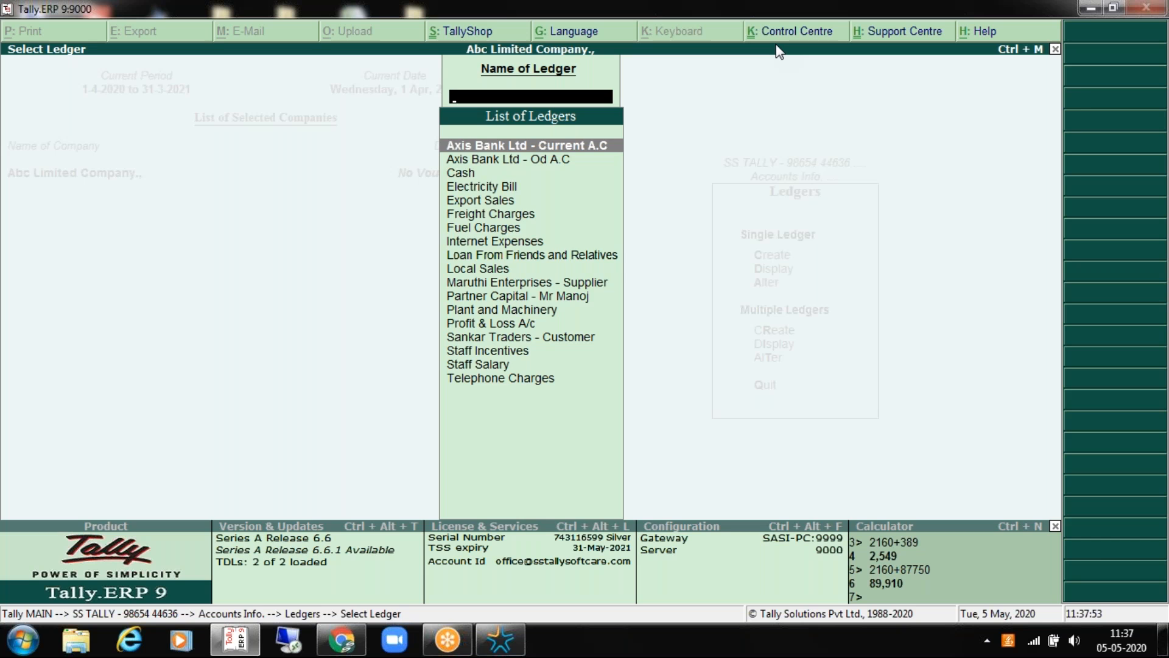
{"action": "key", "text": "Escape"}
{"action": "key", "text": "Escape"}
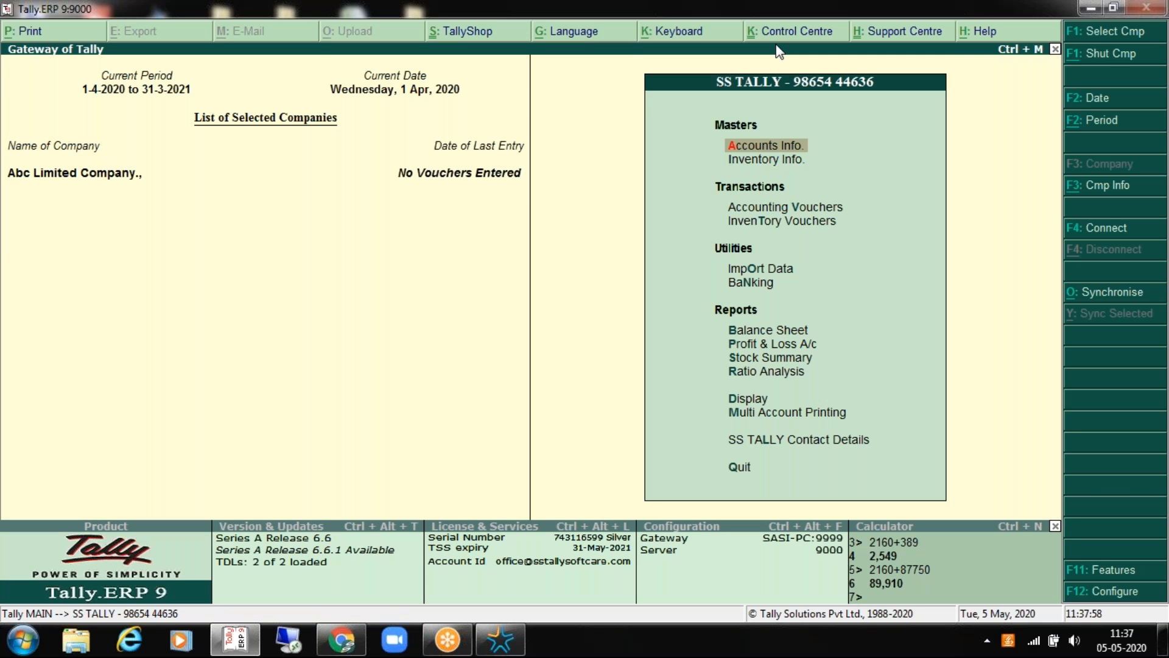
Step: Open the Cash ledger in Ledger Alteration
{"action": "key", "text": "Return"}
{"action": "key", "text": "Down"}
{"action": "key", "text": "Return"}
{"action": "key", "text": "Down"}
{"action": "key", "text": "Down"}
{"action": "key", "text": "Return"}
{"action": "key", "text": "Down"}
{"action": "key", "text": "Down"}
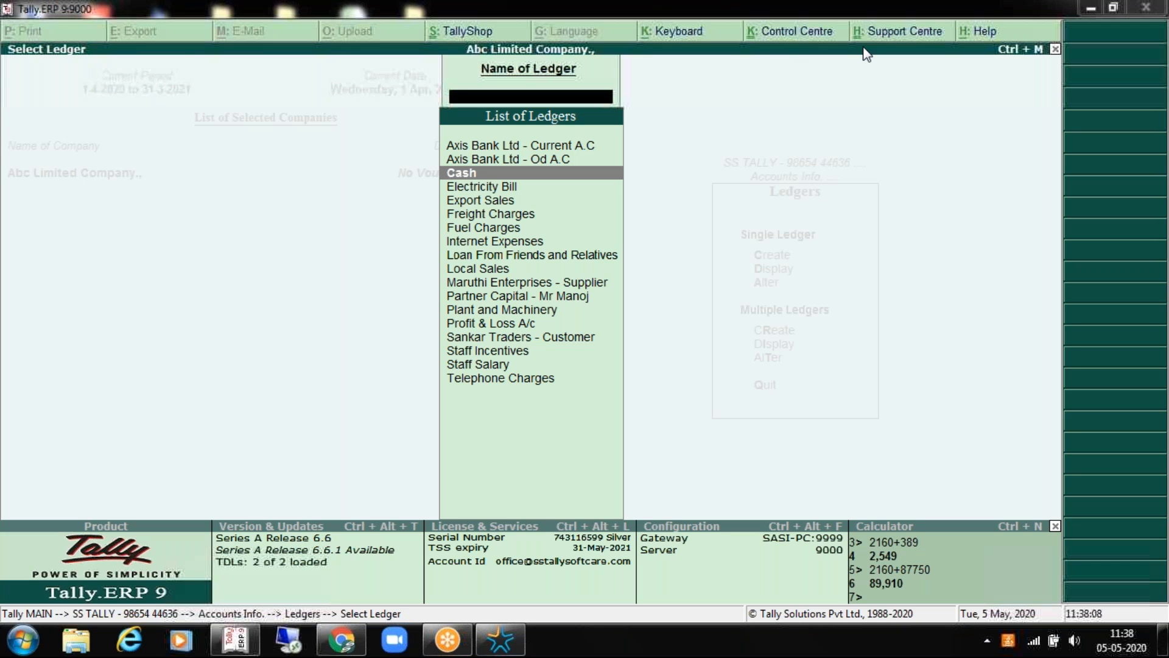
{"action": "key", "text": "Return"}
{"action": "key", "text": "Return"}
{"action": "key", "text": "Return"}
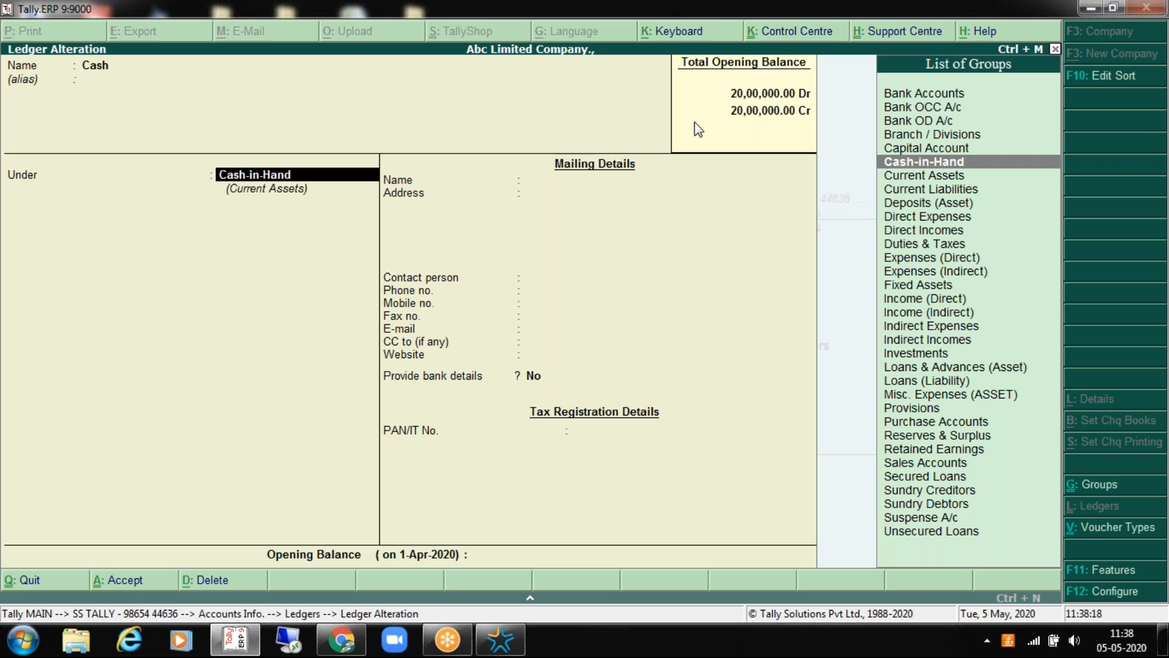
Step: Return to the Gateway and reopen Cash for alteration from Accounts Info > Ledgers
{"action": "key", "text": "Escape"}
{"action": "key", "text": "Escape"}
{"action": "key", "text": "Escape"}
{"action": "key", "text": "Escape"}
{"action": "key", "text": "Return"}
{"action": "key", "text": "Down"}
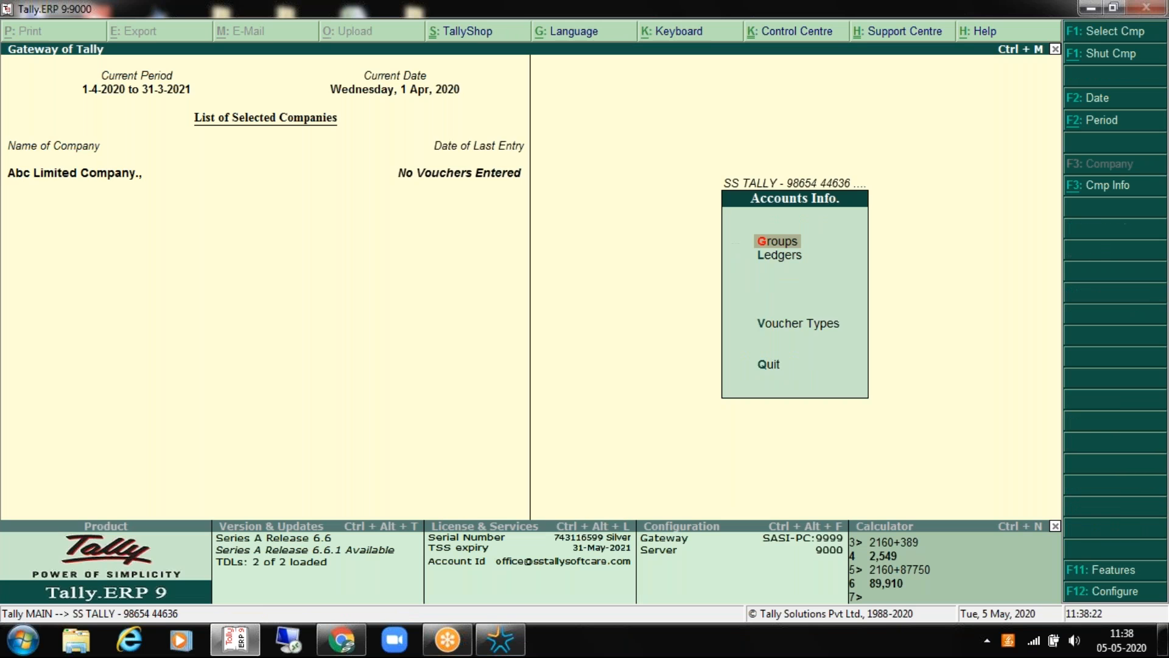
{"action": "key", "text": "Return"}
{"action": "key", "text": "Down"}
{"action": "key", "text": "Return"}
{"action": "key", "text": "Down"}
{"action": "key", "text": "Down"}
{"action": "key", "text": "Return"}
Step: Enter a 1,00,000.00 debit opening balance for Cash and save the ledger
{"action": "key", "text": "Escape"}
{"action": "key", "text": "Escape"}
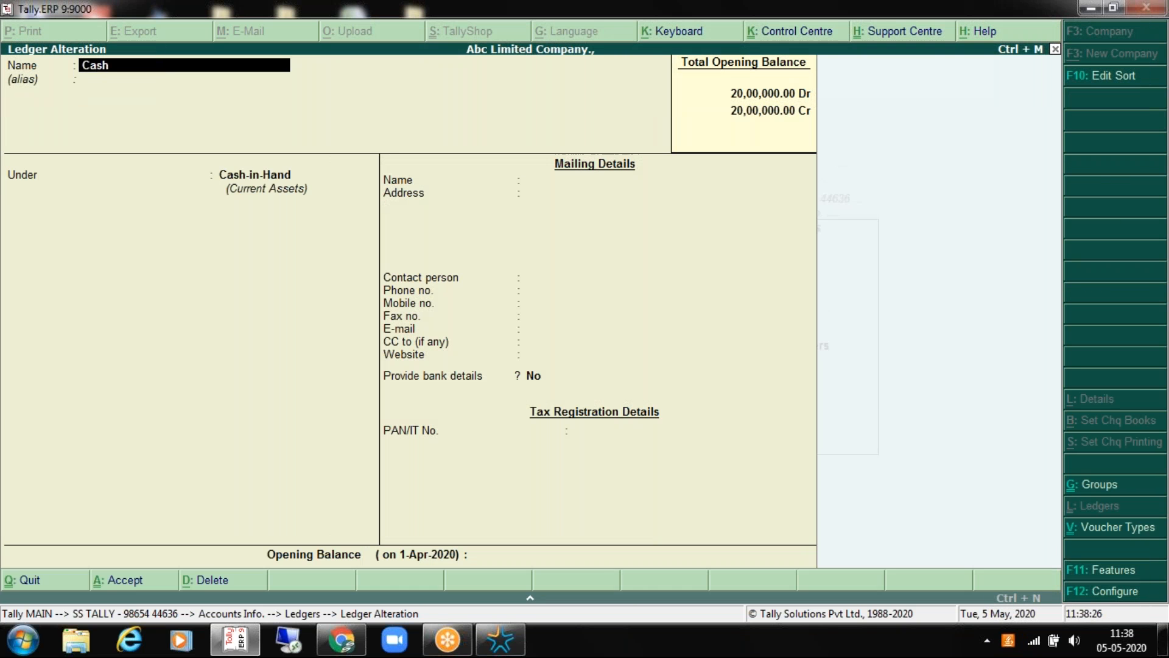
{"action": "key", "text": "Return"}
{"action": "key", "text": "Return"}
{"action": "key", "text": "Return"}
{"action": "key", "text": "Return"}
{"action": "key", "text": "Return"}
{"action": "key", "text": "Return"}
{"action": "key", "text": "Return"}
{"action": "key", "text": "Return"}
{"action": "key", "text": "Return"}
{"action": "key", "text": "Return"}
{"action": "key", "text": "Return"}
{"action": "key", "text": "Return"}
{"action": "key", "text": "Return"}
{"action": "key", "text": "Return"}
{"action": "key", "text": "Return"}
{"action": "key", "text": "Escape"}
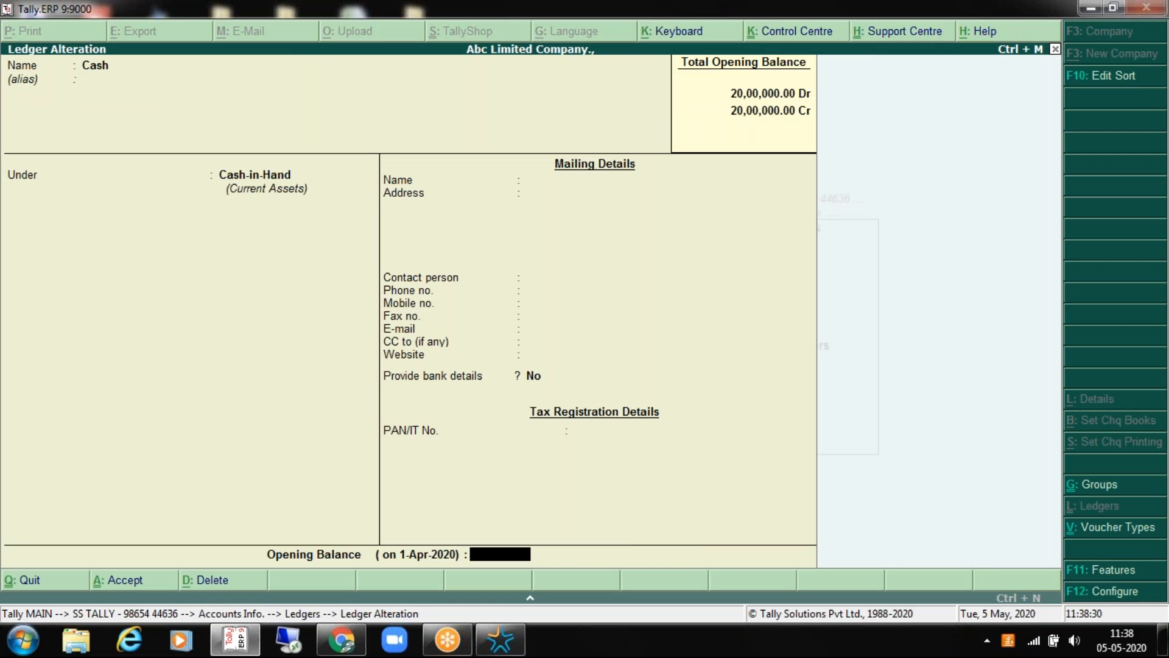
{"action": "type", "text": "100000"}
{"action": "key", "text": "Return"}
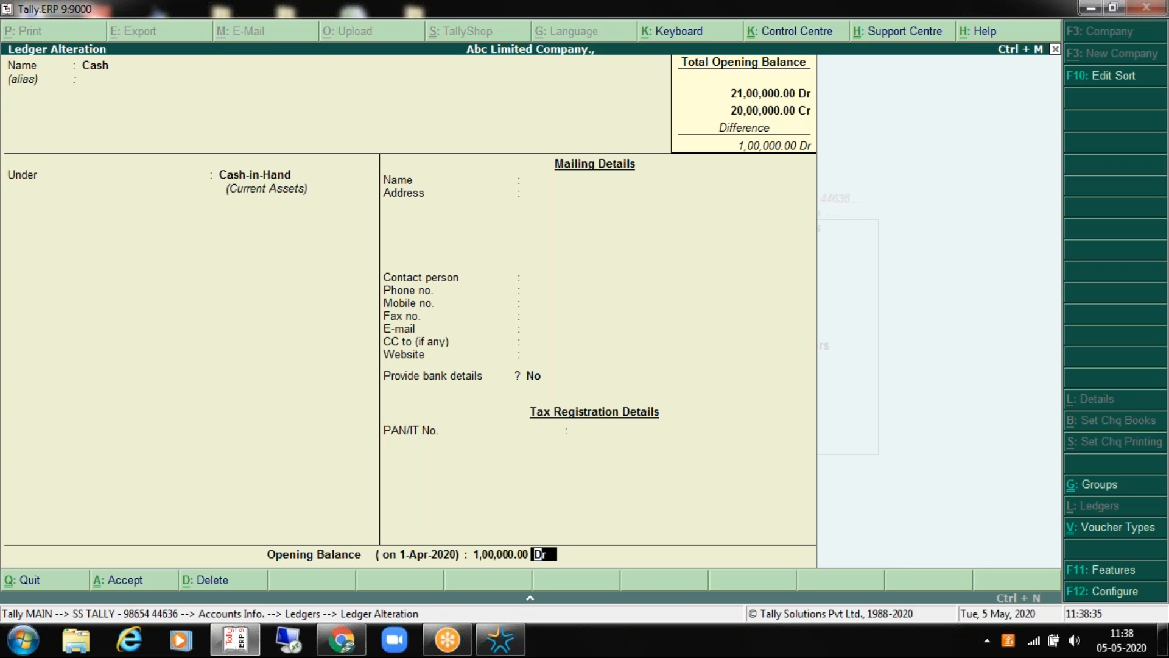
{"action": "key", "text": "Return"}
{"action": "key", "text": "Return"}
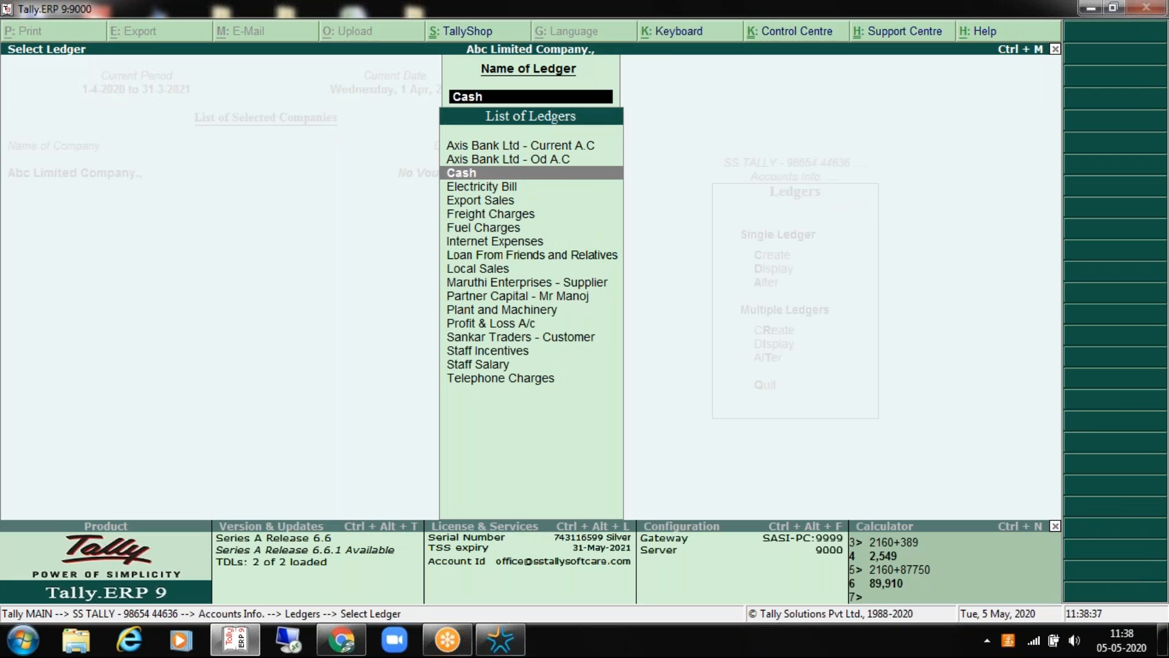
Step: Give Axis Bank Ltd - Current A.C a 5,00,000.00 debit opening balance and save it
{"action": "key", "text": "Up"}
{"action": "key", "text": "Up"}
{"action": "key", "text": "Return"}
{"action": "key", "text": "Return"}
{"action": "key", "text": "Return"}
{"action": "key", "text": "Return"}
{"action": "key", "text": "Return"}
{"action": "key", "text": "Return"}
{"action": "key", "text": "Return"}
{"action": "key", "text": "Return"}
{"action": "key", "text": "Return"}
{"action": "key", "text": "Return"}
{"action": "key", "text": "Return"}
{"action": "key", "text": "Return"}
{"action": "key", "text": "Return"}
{"action": "key", "text": "Return"}
{"action": "key", "text": "Return"}
{"action": "key", "text": "Return"}
{"action": "key", "text": "Return"}
{"action": "key", "text": "Return"}
{"action": "key", "text": "Return"}
{"action": "key", "text": "Return"}
{"action": "key", "text": "Return"}
{"action": "key", "text": "Return"}
{"action": "key", "text": "Return"}
{"action": "key", "text": "Return"}
{"action": "type", "text": "500000"}
{"action": "key", "text": "Return"}
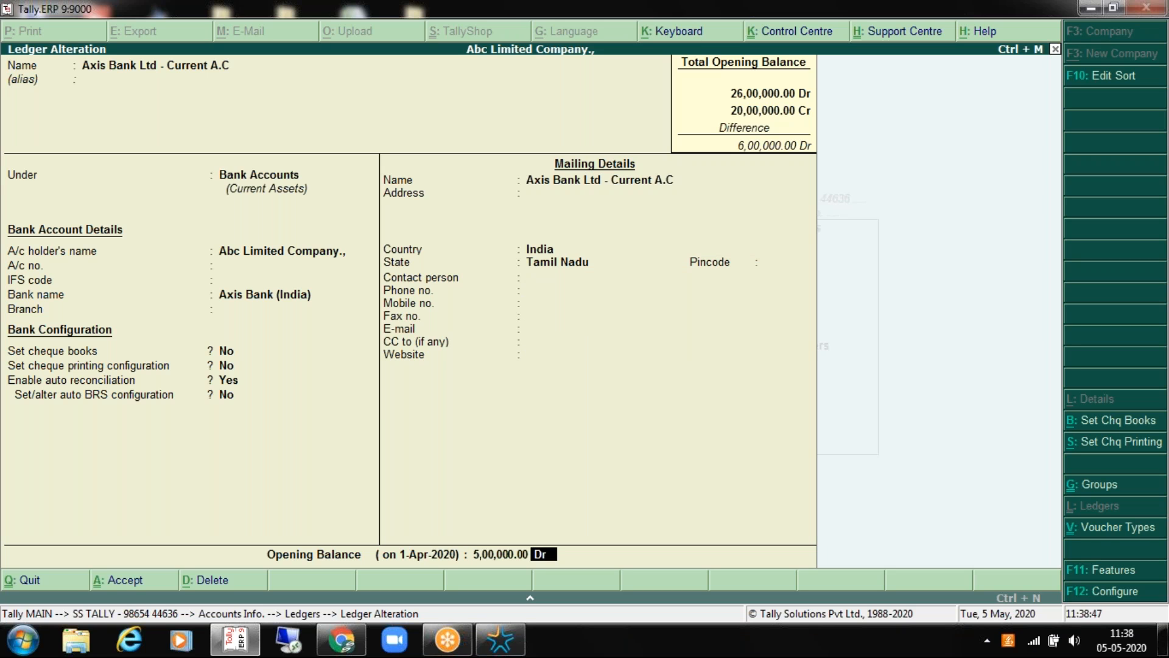
{"action": "key", "text": "Return"}
{"action": "key", "text": "Return"}
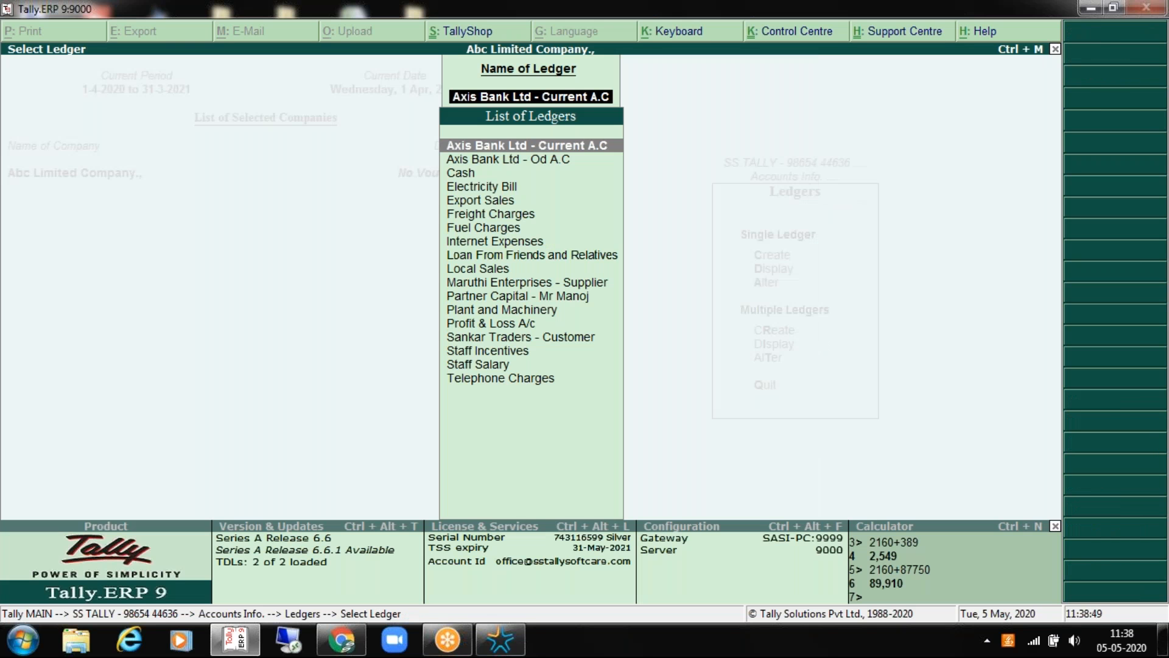
{"action": "key", "text": "Down"}
Step: Give Axis Bank Ltd - Od A.C a 6,00,000.00 credit opening balance, then return to the Gateway
{"action": "key", "text": "Return"}
{"action": "key", "text": "Return"}
{"action": "key", "text": "Return"}
{"action": "key", "text": "Return"}
{"action": "key", "text": "Return"}
{"action": "key", "text": "Return"}
{"action": "key", "text": "Return"}
{"action": "key", "text": "Return"}
{"action": "key", "text": "Return"}
{"action": "key", "text": "Return"}
{"action": "key", "text": "Return"}
{"action": "key", "text": "Return"}
{"action": "key", "text": "Return"}
{"action": "key", "text": "Return"}
{"action": "key", "text": "Return"}
{"action": "key", "text": "Return"}
{"action": "key", "text": "Return"}
{"action": "key", "text": "Return"}
{"action": "key", "text": "Return"}
{"action": "key", "text": "Return"}
{"action": "key", "text": "Return"}
{"action": "key", "text": "Return"}
{"action": "key", "text": "Return"}
{"action": "type", "text": "600000"}
{"action": "key", "text": "Return"}
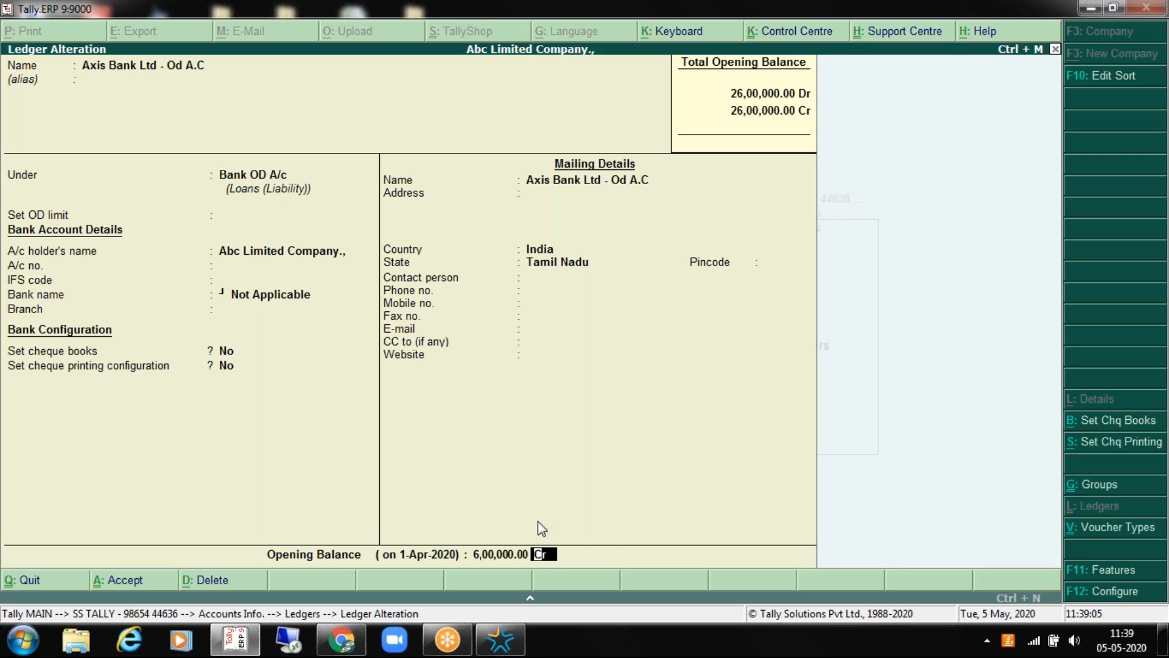
{"action": "key", "text": "Return"}
{"action": "key", "text": "Return"}
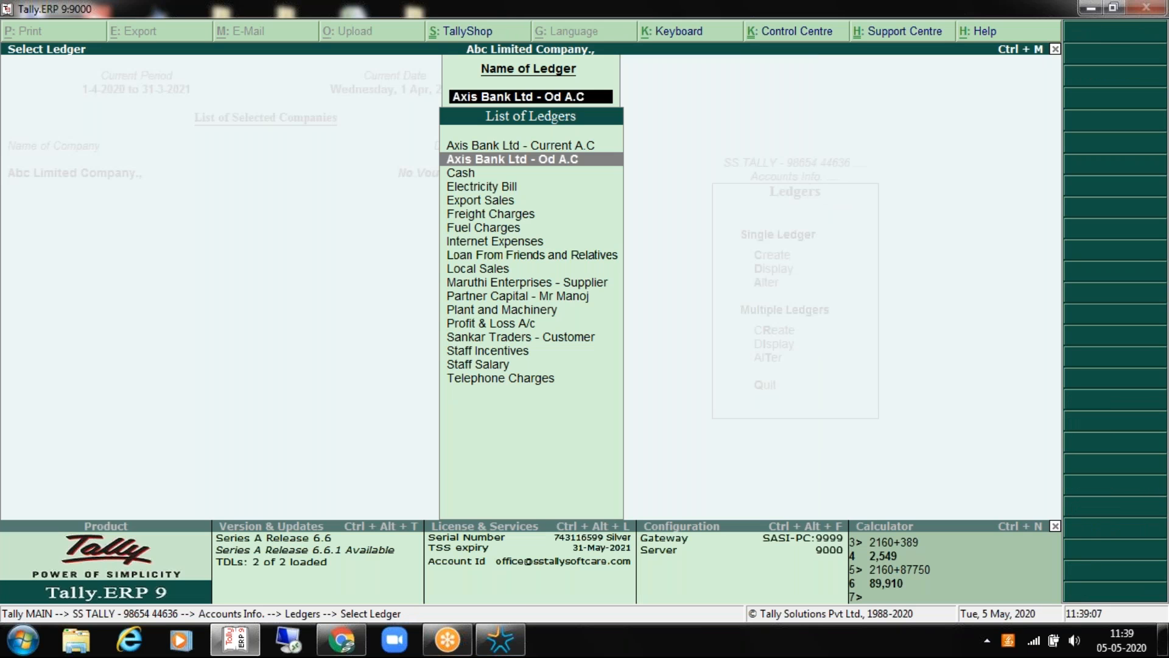
{"action": "key", "text": "Escape"}
{"action": "key", "text": "Escape"}
{"action": "key", "text": "Escape"}
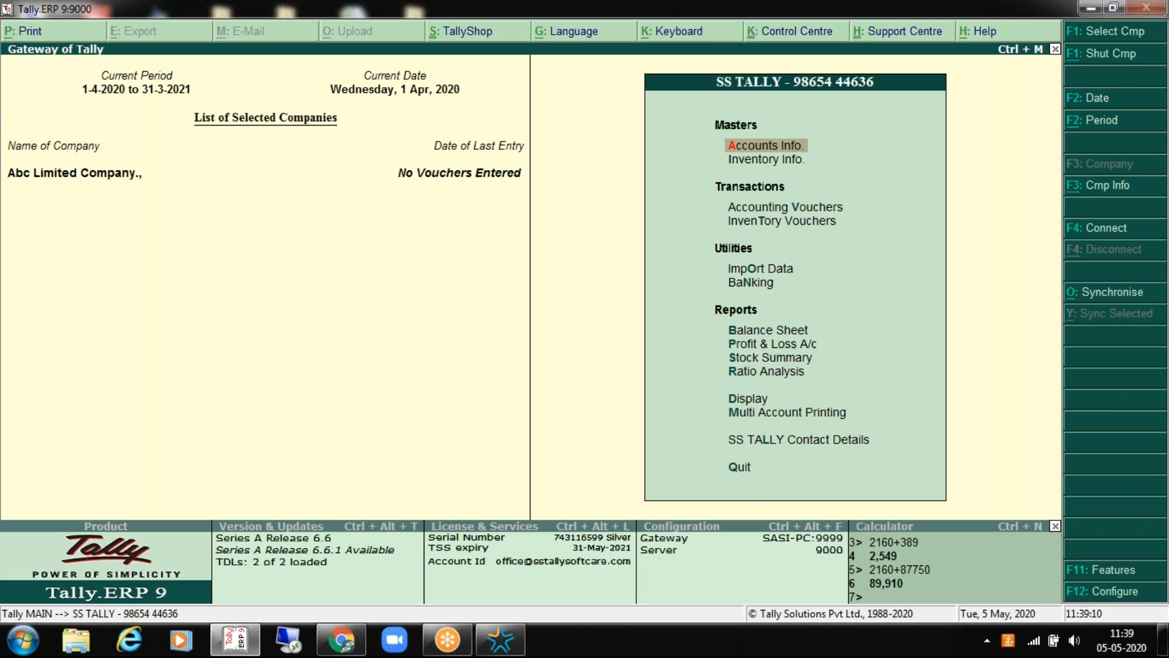
Step: Browse the list of account groups, then back out to Accounts Info
{"action": "key", "text": "Return"}
{"action": "key", "text": "Return"}
{"action": "key", "text": "Down"}
{"action": "key", "text": "Down"}
{"action": "key", "text": "Down"}
{"action": "key", "text": "Down"}
{"action": "key", "text": "Return"}
{"action": "key", "text": "Down"}
{"action": "key", "text": "Down"}
{"action": "key", "text": "Down"}
{"action": "key", "text": "Down"}
{"action": "key", "text": "Down"}
{"action": "key", "text": "Down"}
{"action": "key", "text": "Down"}
{"action": "key", "text": "Down"}
{"action": "key", "text": "Down"}
{"action": "key", "text": "Down"}
{"action": "key", "text": "Down"}
{"action": "key", "text": "Down"}
{"action": "key", "text": "Down"}
{"action": "key", "text": "Down"}
{"action": "key", "text": "Down"}
{"action": "key", "text": "Down"}
{"action": "key", "text": "Down"}
{"action": "key", "text": "Down"}
{"action": "key", "text": "Down"}
{"action": "key", "text": "Down"}
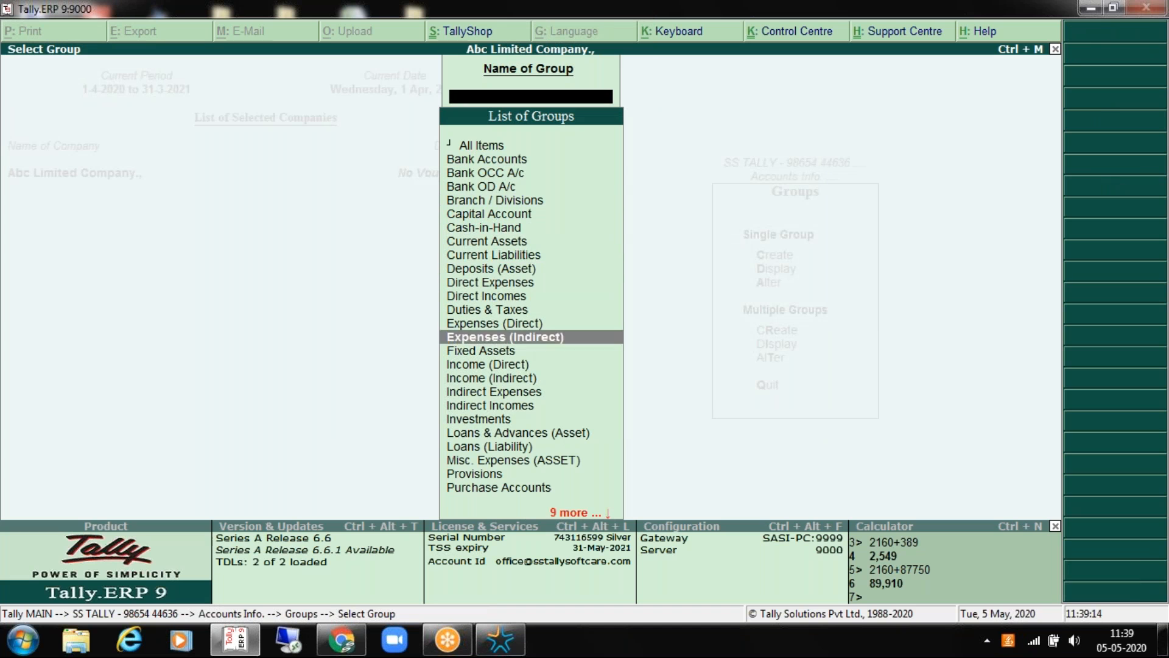
{"action": "key", "text": "Down"}
{"action": "key", "text": "Down"}
{"action": "key", "text": "Down"}
{"action": "key", "text": "Down"}
{"action": "key", "text": "Down"}
{"action": "key", "text": "Down"}
{"action": "key", "text": "Down"}
{"action": "key", "text": "Up"}
{"action": "key", "text": "Up"}
{"action": "key", "text": "Up"}
{"action": "key", "text": "Up"}
{"action": "key", "text": "Up"}
{"action": "key", "text": "Up"}
{"action": "key", "text": "Up"}
{"action": "key", "text": "Up"}
{"action": "key", "text": "Up"}
{"action": "key", "text": "Up"}
{"action": "key", "text": "Up"}
{"action": "key", "text": "Up"}
{"action": "key", "text": "Up"}
{"action": "key", "text": "Up"}
{"action": "key", "text": "Up"}
{"action": "key", "text": "Up"}
{"action": "key", "text": "Up"}
{"action": "key", "text": "Up"}
{"action": "key", "text": "Up"}
{"action": "key", "text": "Up"}
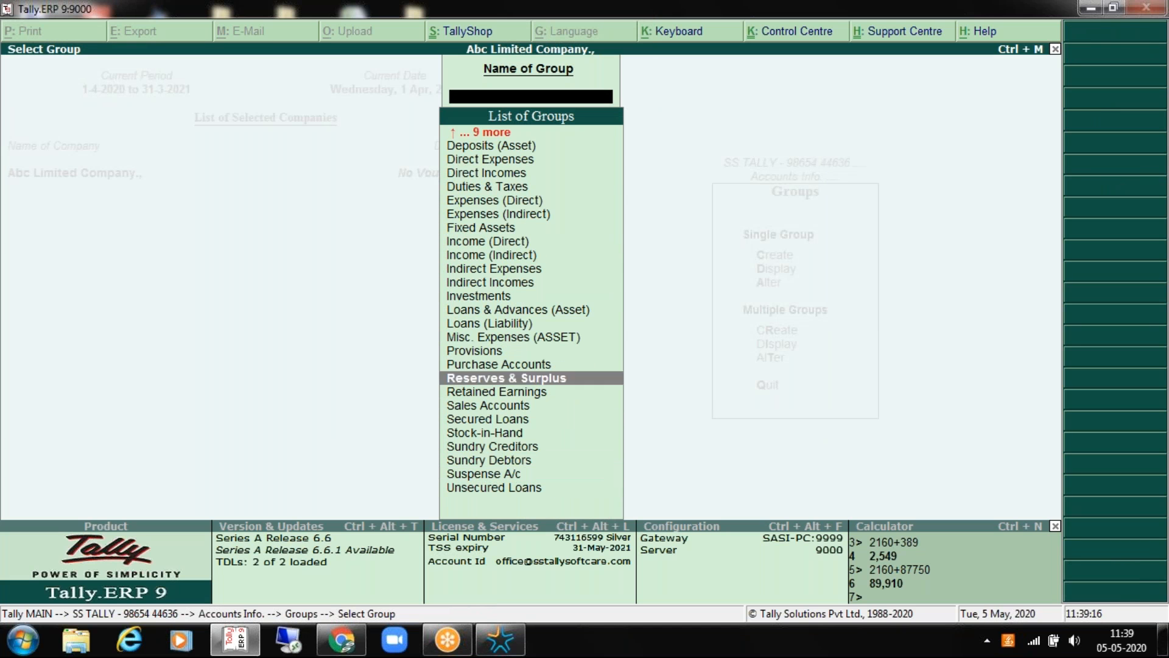
{"action": "key", "text": "Up"}
{"action": "key", "text": "Up"}
{"action": "key", "text": "Up"}
{"action": "key", "text": "Up"}
{"action": "key", "text": "Up"}
{"action": "key", "text": "Up"}
{"action": "key", "text": "Up"}
{"action": "key", "text": "Up"}
{"action": "key", "text": "Up"}
{"action": "key", "text": "Up"}
{"action": "key", "text": "Escape"}
{"action": "key", "text": "Escape"}
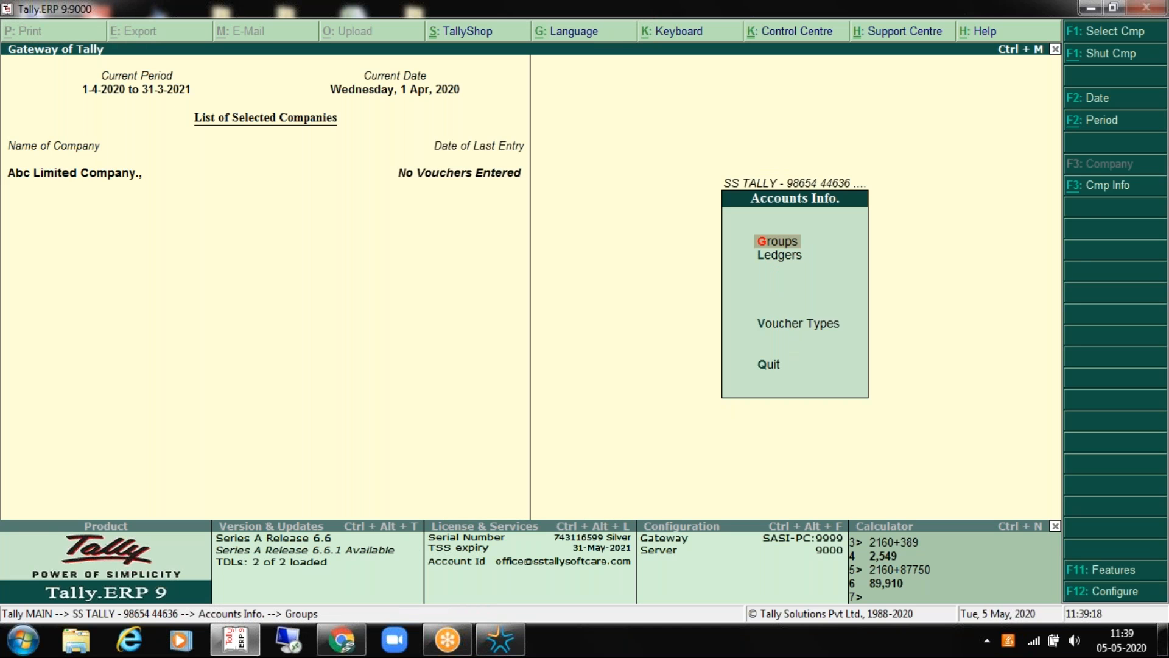
{"action": "key", "text": "Escape"}
Step: Look through the existing ledger names, then start creating a new ledger
{"action": "key", "text": "Return"}
{"action": "key", "text": "Down"}
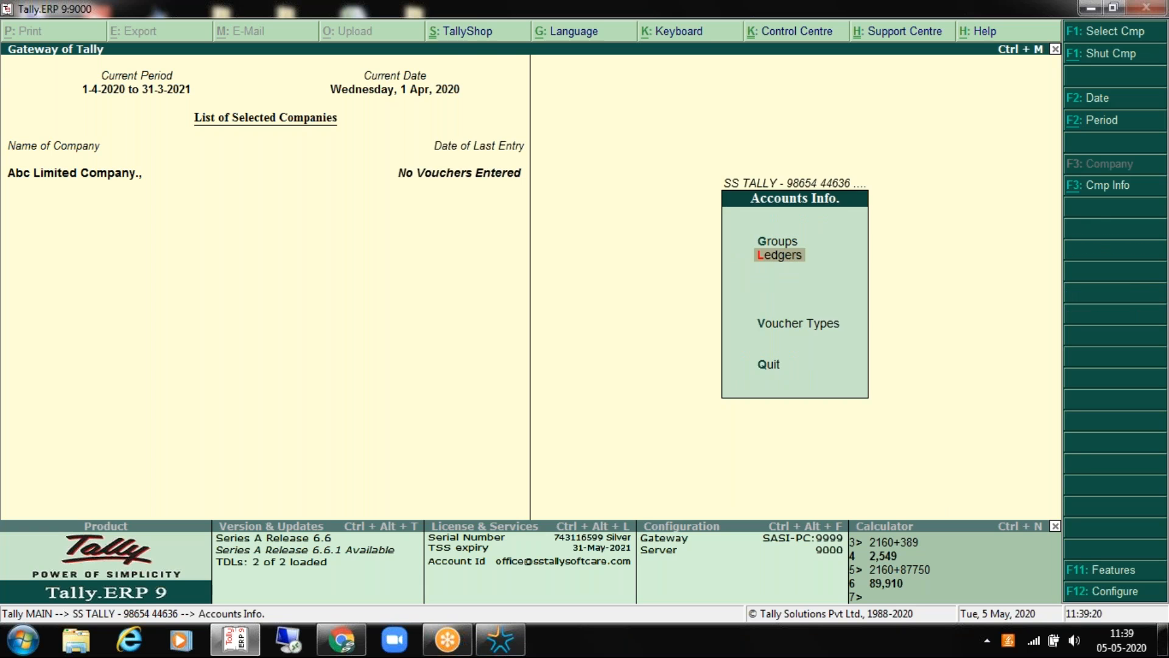
{"action": "key", "text": "Return"}
{"action": "key", "text": "Down"}
{"action": "key", "text": "Down"}
{"action": "key", "text": "Down"}
{"action": "key", "text": "Down"}
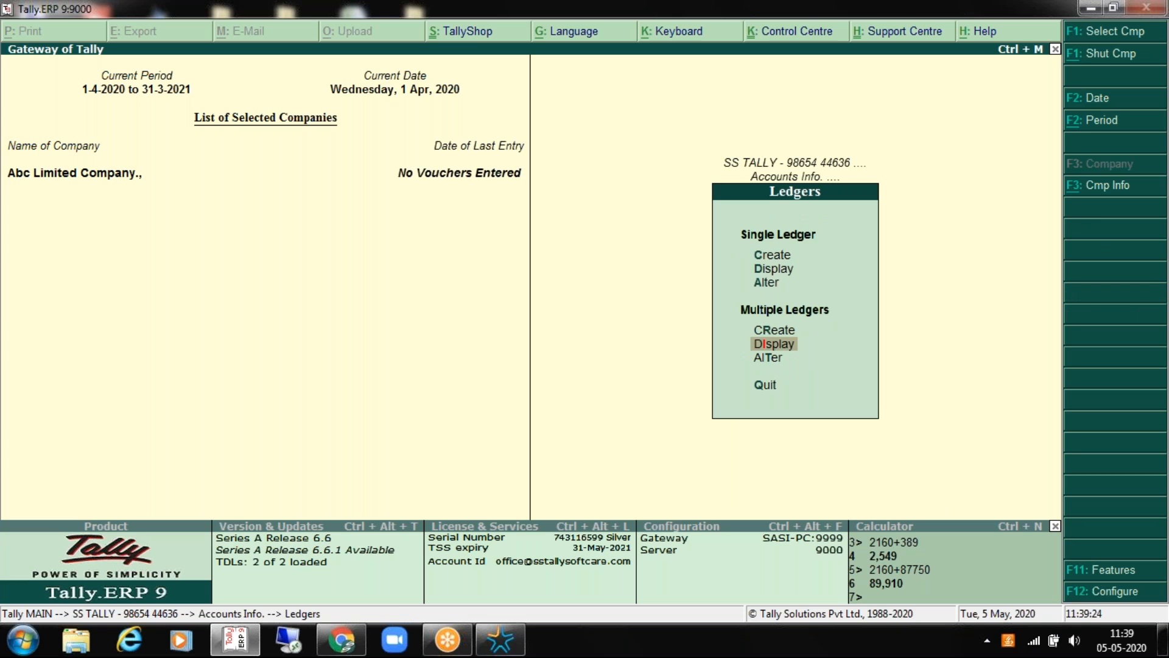
{"action": "key", "text": "Up"}
{"action": "key", "text": "Up"}
{"action": "key", "text": "Up"}
{"action": "key", "text": "Up"}
{"action": "key", "text": "Down"}
{"action": "key", "text": "Return"}
{"action": "key", "text": "Down"}
{"action": "key", "text": "Down"}
{"action": "key", "text": "Down"}
{"action": "key", "text": "Down"}
{"action": "key", "text": "Down"}
{"action": "key", "text": "Down"}
{"action": "key", "text": "Down"}
{"action": "key", "text": "Down"}
{"action": "key", "text": "Down"}
{"action": "key", "text": "Down"}
{"action": "key", "text": "Down"}
{"action": "key", "text": "Down"}
{"action": "key", "text": "Down"}
{"action": "key", "text": "Down"}
{"action": "key", "text": "Down"}
{"action": "key", "text": "Down"}
{"action": "key", "text": "Down"}
{"action": "key", "text": "Escape"}
{"action": "key", "text": "Up"}
{"action": "key", "text": "Return"}
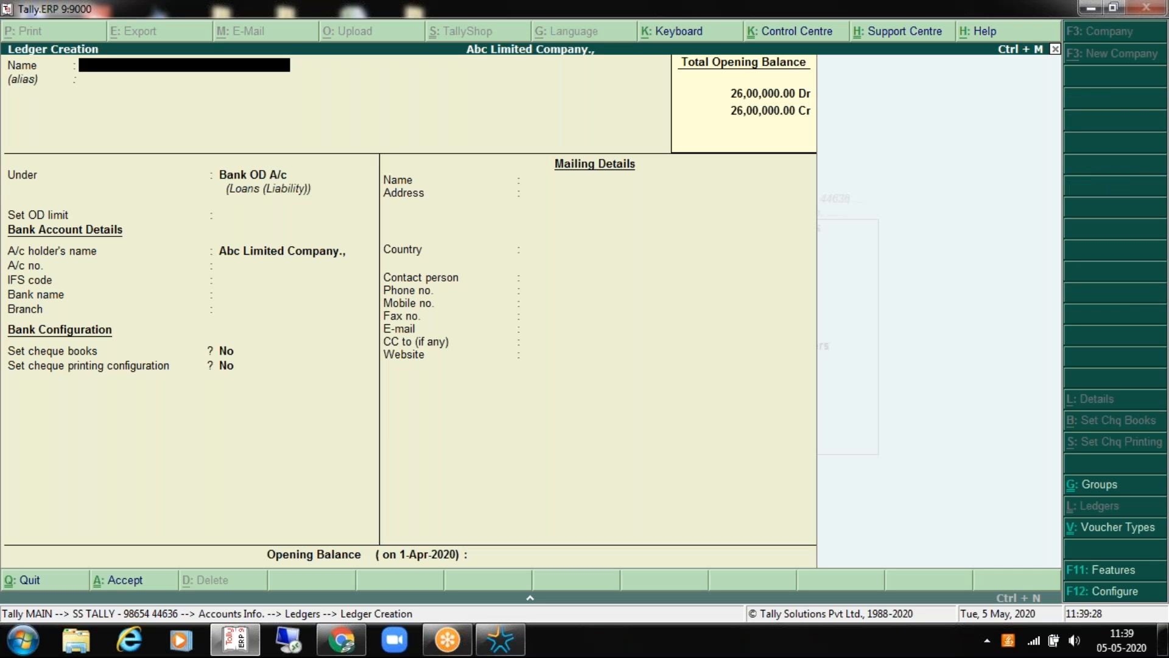
Step: Name the new ledger Purchase and place it under Purchase Accounts
{"action": "type", "text": "Pr"}
{"action": "type", "text": "urchase"}
{"action": "key", "text": "Return"}
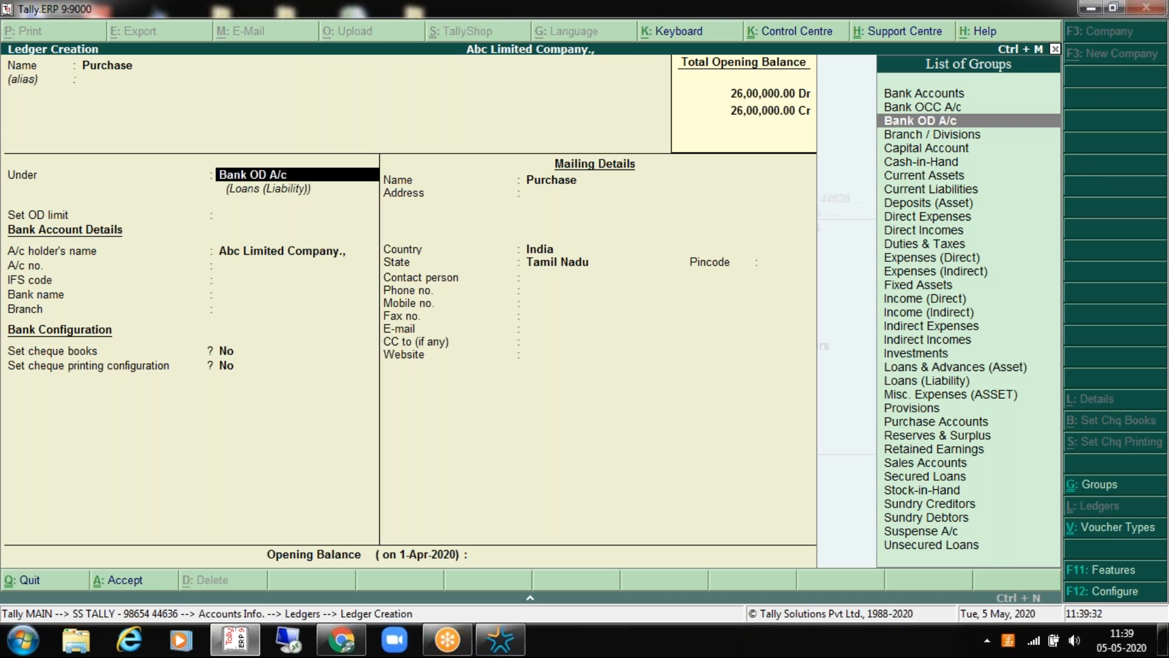
{"action": "key", "text": "Down"}
{"action": "key", "text": "Down"}
{"action": "key", "text": "Down"}
{"action": "key", "text": "Down"}
{"action": "key", "text": "Down"}
{"action": "key", "text": "Down"}
{"action": "key", "text": "Down"}
{"action": "key", "text": "Down"}
{"action": "key", "text": "Down"}
{"action": "key", "text": "Down"}
{"action": "key", "text": "Down"}
{"action": "key", "text": "Down"}
{"action": "key", "text": "Down"}
{"action": "key", "text": "Down"}
{"action": "key", "text": "Down"}
{"action": "key", "text": "Down"}
{"action": "key", "text": "Down"}
{"action": "key", "text": "Down"}
{"action": "key", "text": "Down"}
{"action": "key", "text": "Down"}
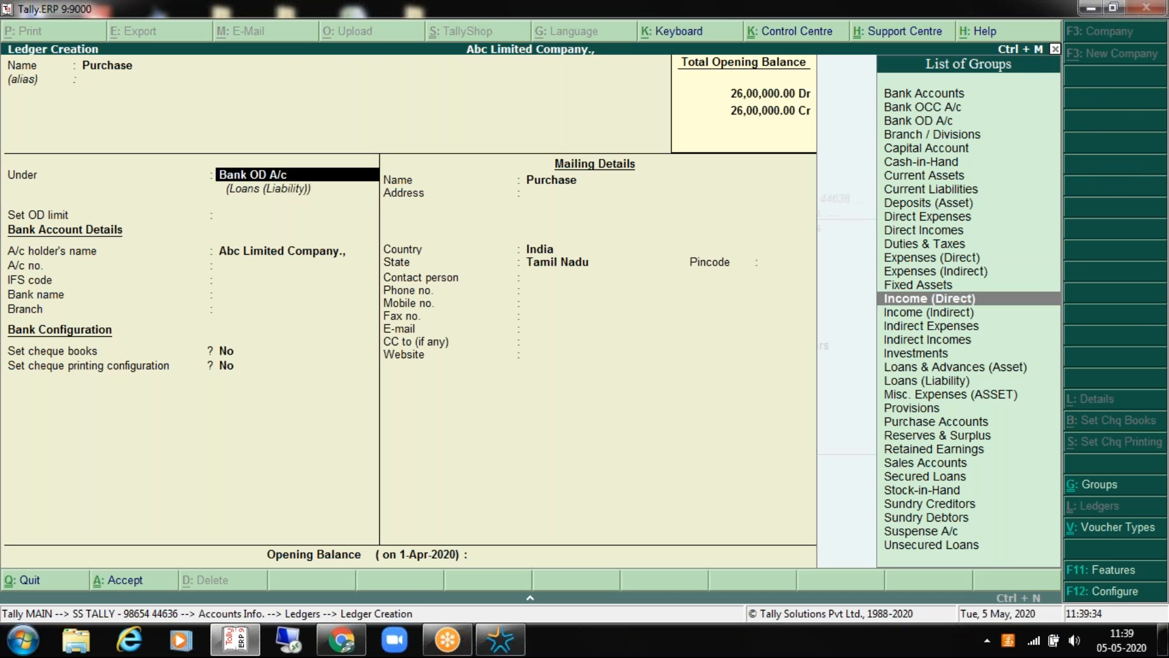
{"action": "key", "text": "Return"}
{"action": "key", "text": "Return"}
{"action": "key", "text": "Return"}
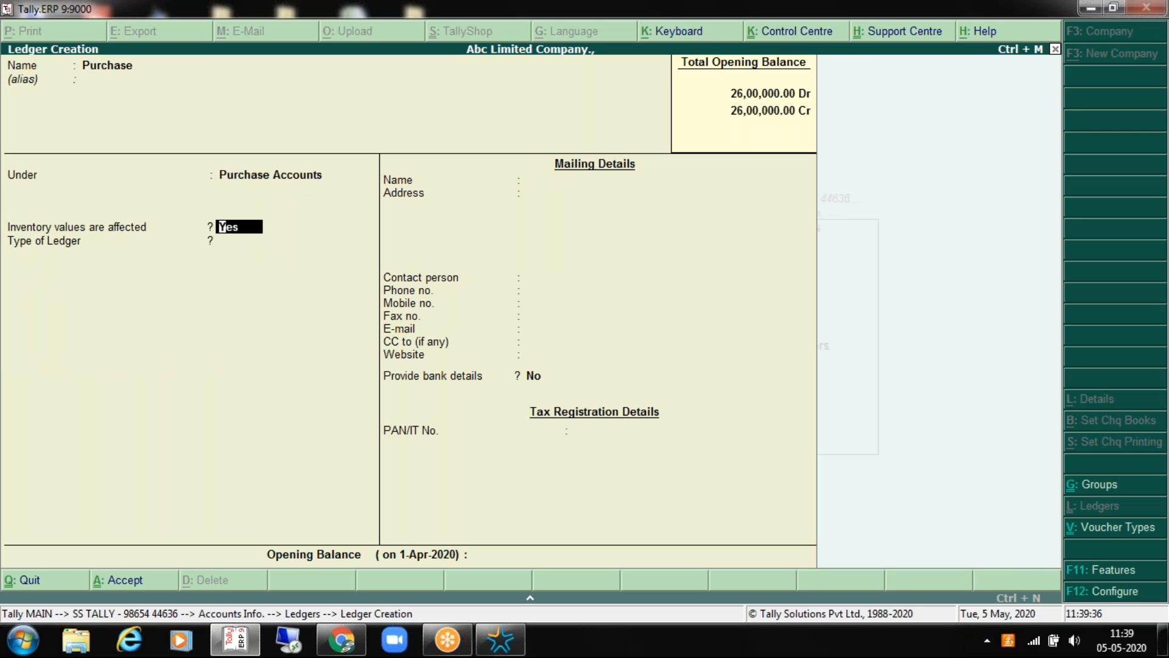
{"action": "key", "text": "Return"}
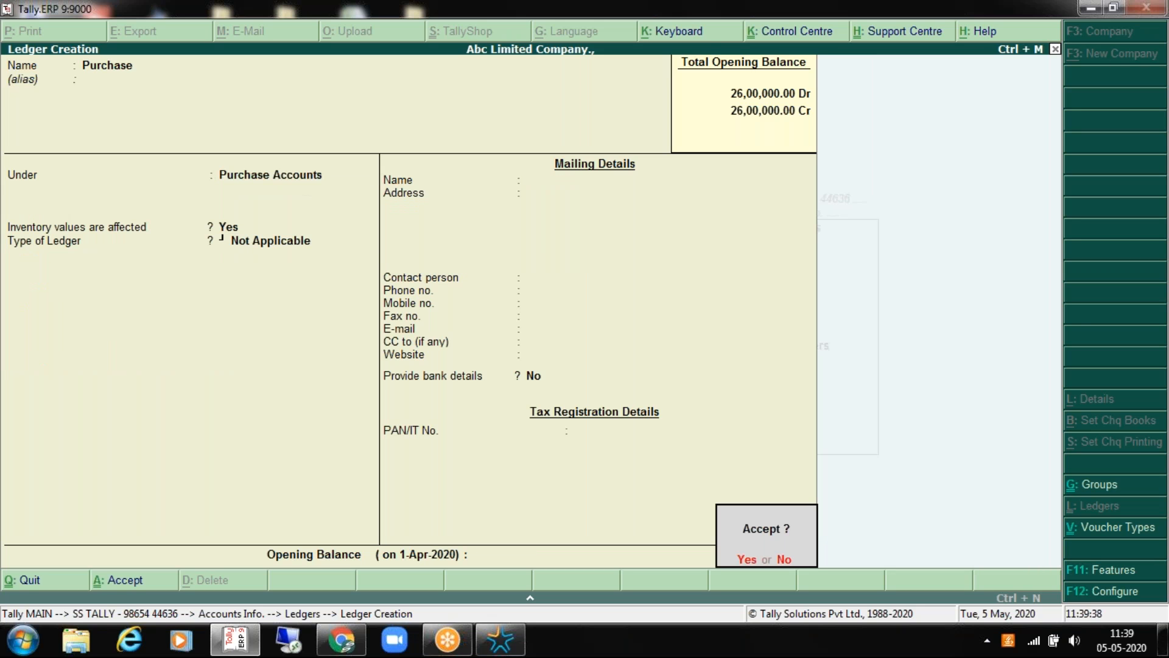
{"action": "key", "text": "BackSpace"}
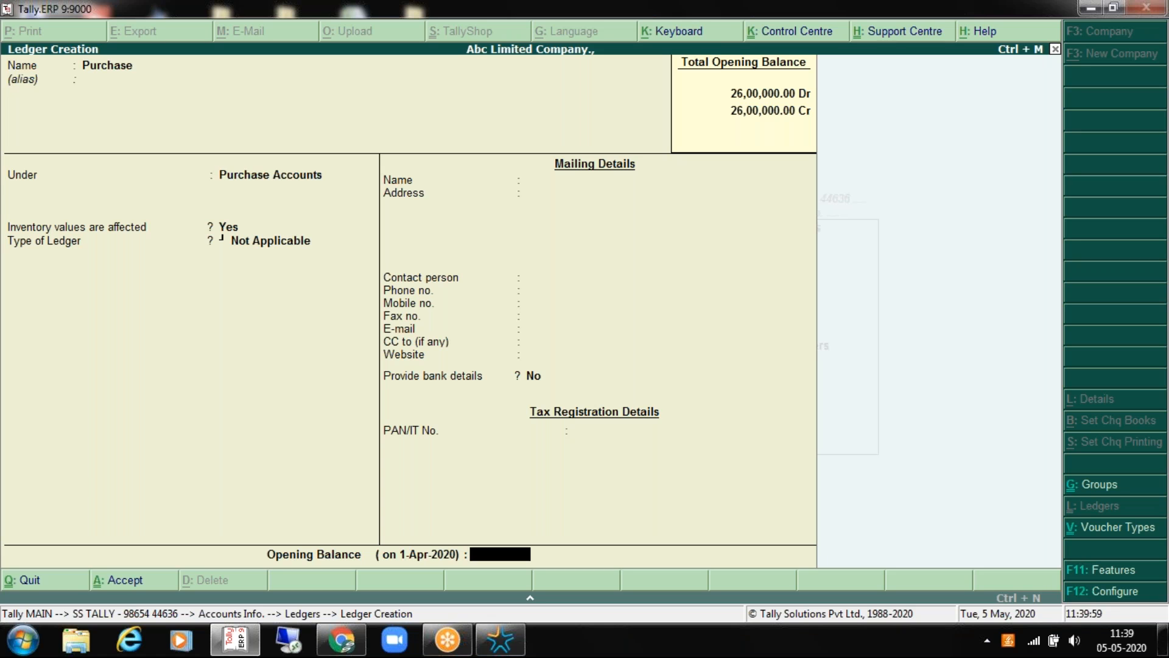
Step: Keep inventory affected Yes, type Not Applicable, no opening balance, and save the Purchase ledger
{"action": "key", "text": "BackSpace"}
{"action": "key", "text": "BackSpace"}
{"action": "key", "text": "BackSpace"}
{"action": "key", "text": "BackSpace"}
{"action": "key", "text": "BackSpace"}
{"action": "key", "text": "BackSpace"}
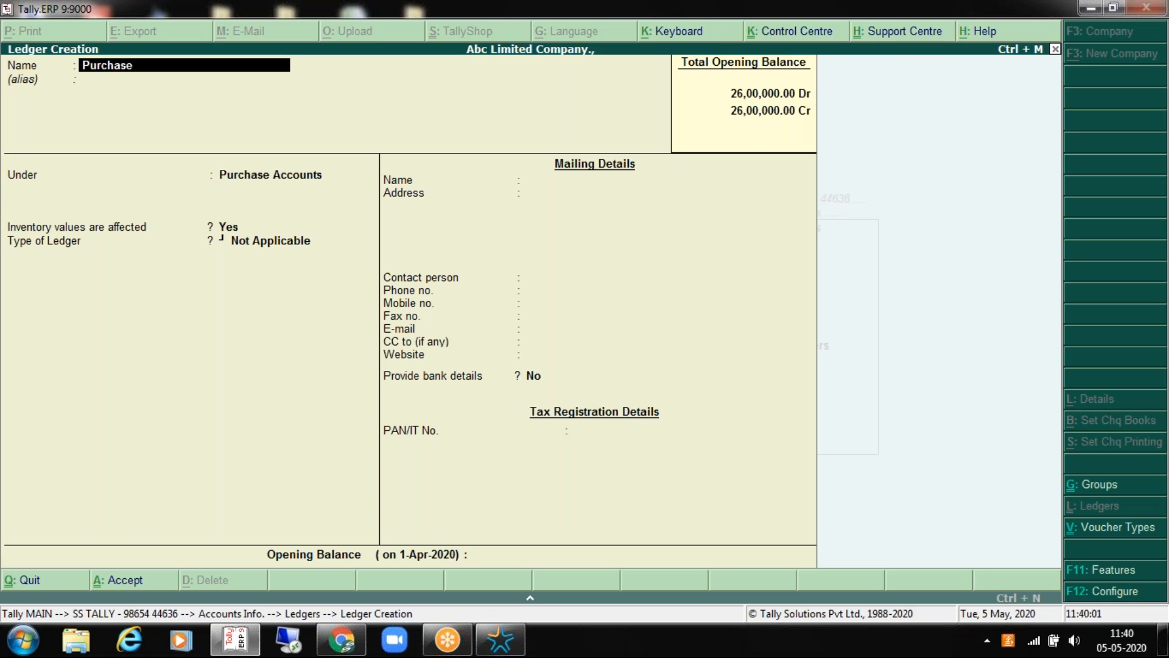
{"action": "key", "text": "Return"}
{"action": "key", "text": "Return"}
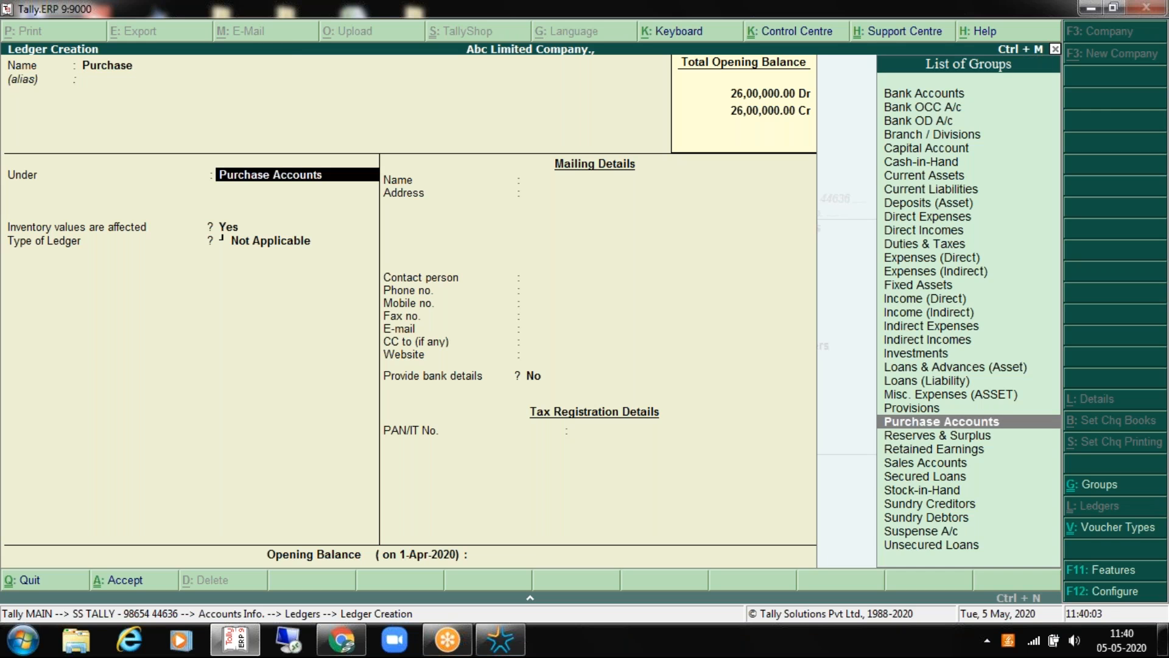
{"action": "key", "text": "Return"}
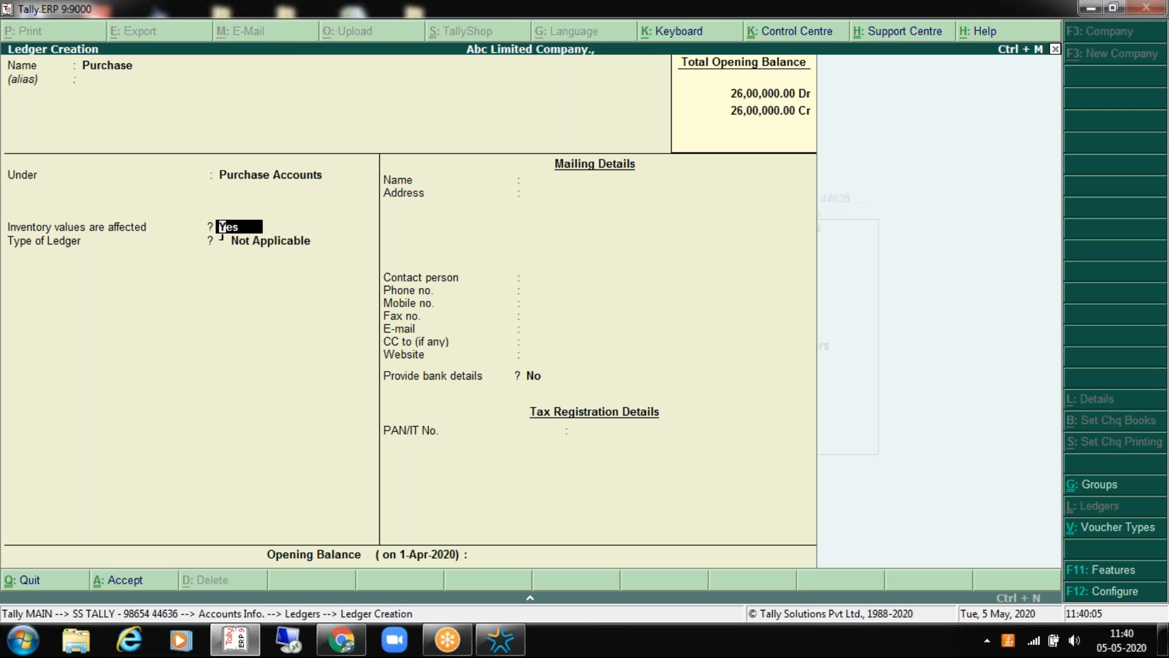
{"action": "key", "text": "Return"}
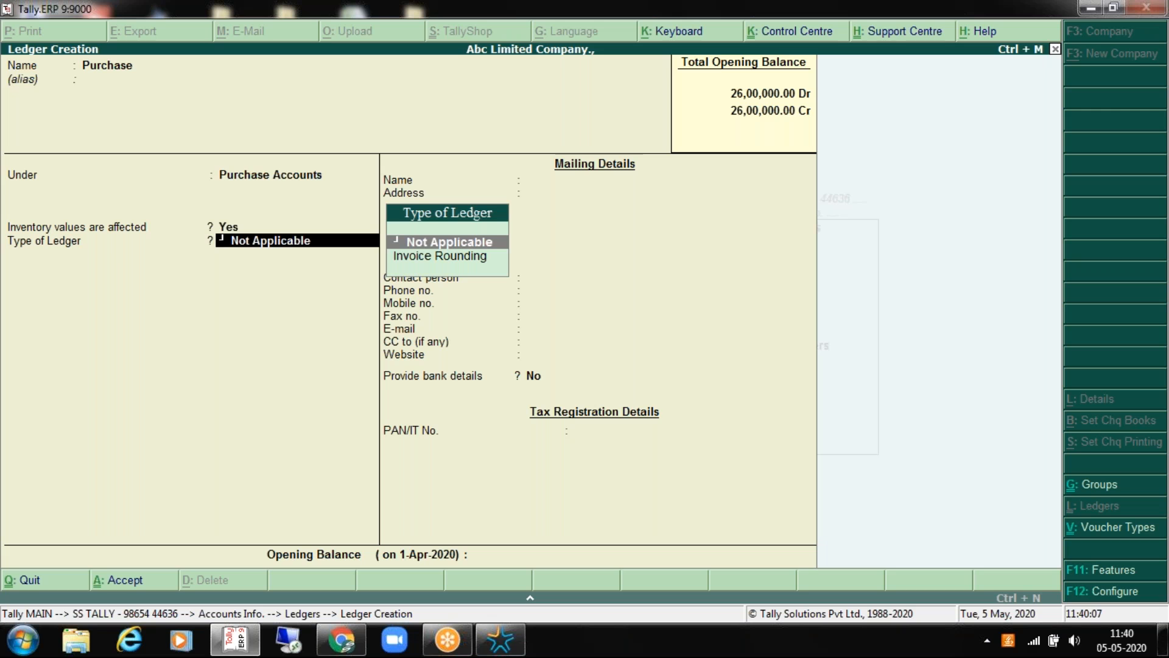
{"action": "key", "text": "Return"}
{"action": "key", "text": "Return"}
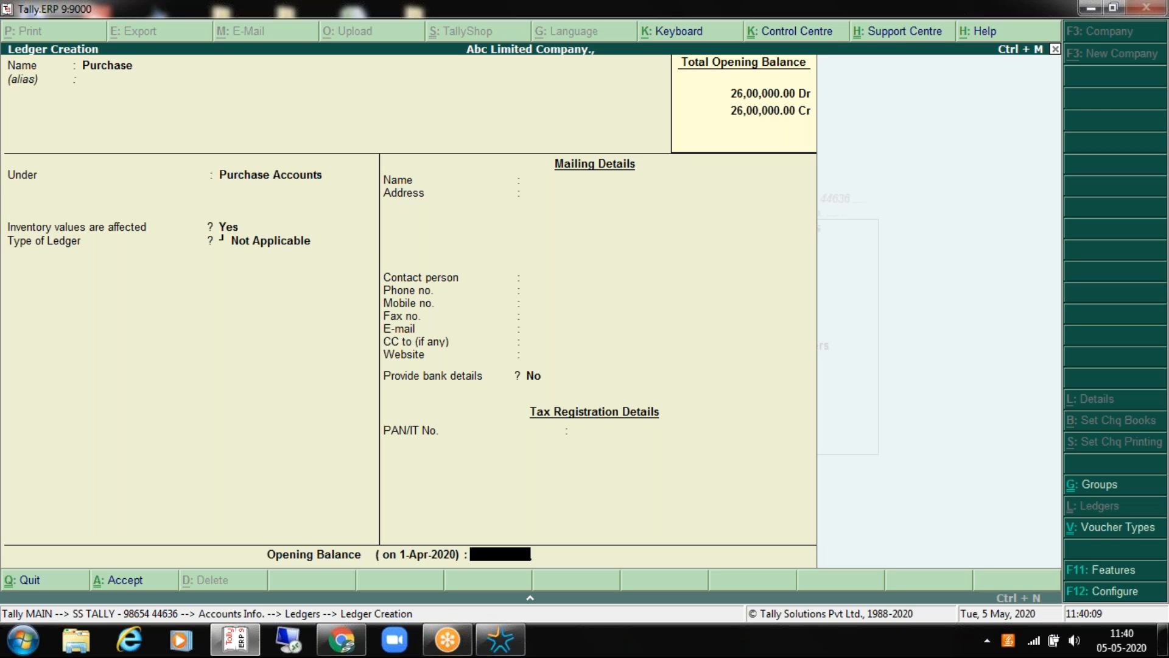
{"action": "key", "text": "Return"}
{"action": "key", "text": "Return"}
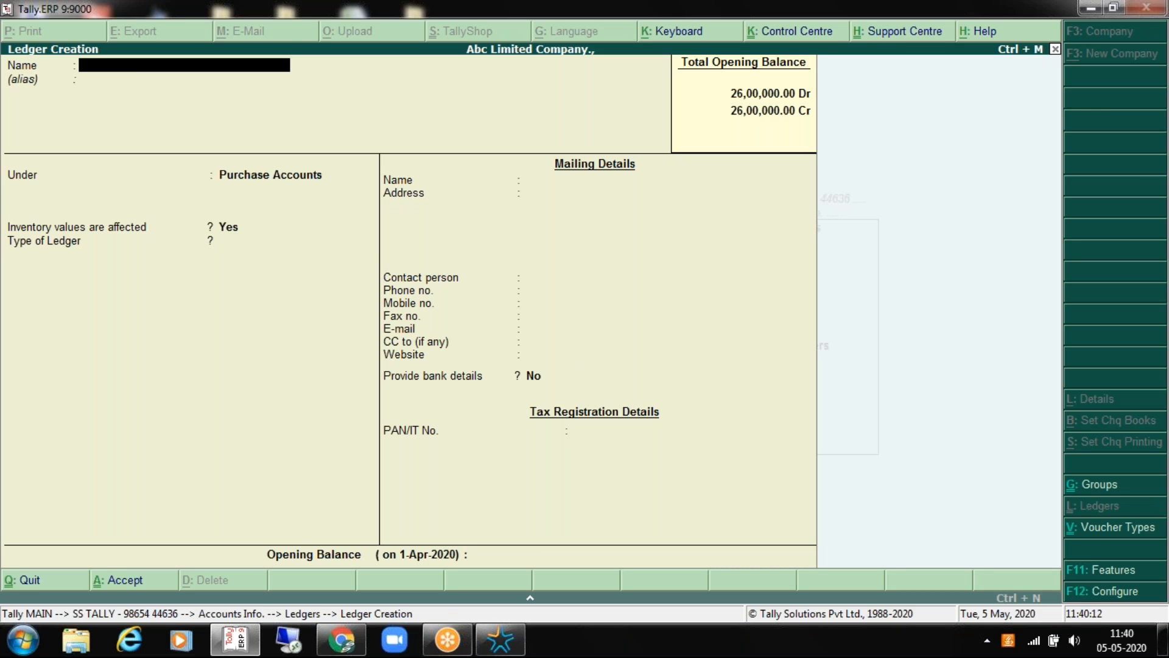
{"action": "key", "text": "Escape"}
{"action": "key", "text": "Down"}
{"action": "key", "text": "Return"}
{"action": "key", "text": "Down"}
{"action": "key", "text": "Down"}
{"action": "key", "text": "Down"}
{"action": "key", "text": "Down"}
{"action": "key", "text": "Down"}
{"action": "key", "text": "Down"}
{"action": "key", "text": "Down"}
{"action": "key", "text": "Down"}
{"action": "key", "text": "Down"}
{"action": "key", "text": "Down"}
{"action": "key", "text": "Down"}
{"action": "key", "text": "Down"}
{"action": "key", "text": "Down"}
{"action": "key", "text": "Down"}
{"action": "key", "text": "Down"}
{"action": "key", "text": "Down"}
{"action": "key", "text": "Down"}
{"action": "key", "text": "Down"}
Step: Close the single-ledger list and start a multiple-ledger display
{"action": "key", "text": "Up"}
{"action": "key", "text": "Up"}
{"action": "key", "text": "Up"}
{"action": "key", "text": "Up"}
{"action": "key", "text": "Up"}
{"action": "key", "text": "Up"}
{"action": "key", "text": "Up"}
{"action": "key", "text": "Up"}
{"action": "key", "text": "Up"}
{"action": "key", "text": "Up"}
{"action": "key", "text": "Up"}
{"action": "key", "text": "Up"}
{"action": "key", "text": "Up"}
{"action": "key", "text": "Up"}
{"action": "key", "text": "Up"}
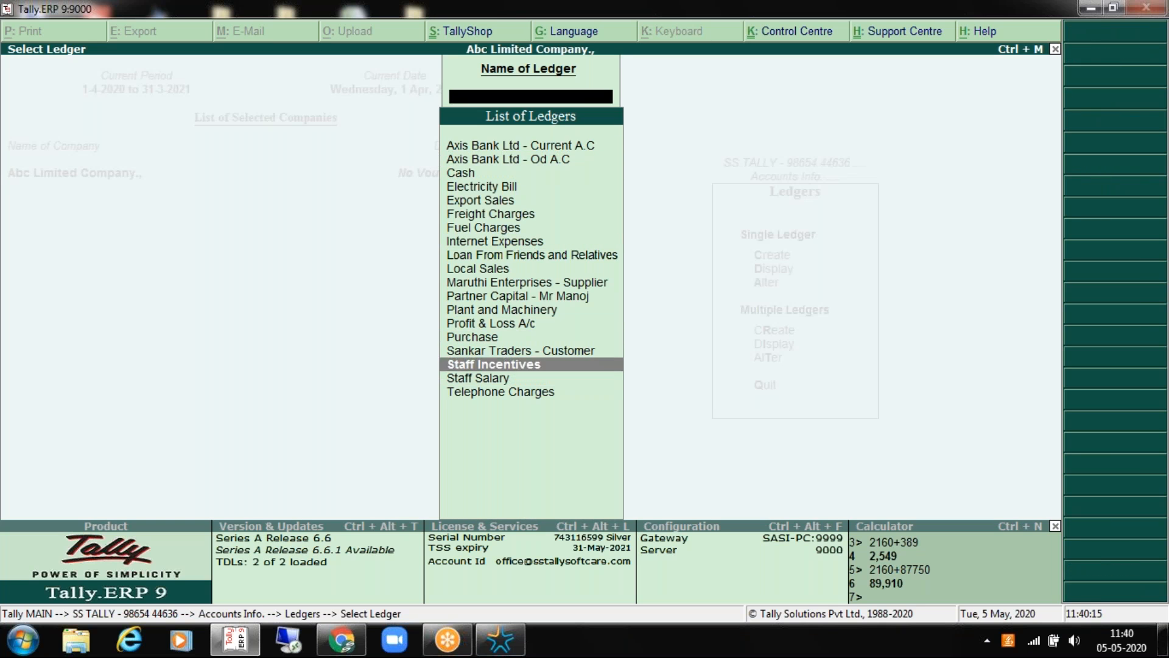
{"action": "key", "text": "Up"}
{"action": "key", "text": "Up"}
{"action": "key", "text": "Up"}
{"action": "key", "text": "Down"}
{"action": "key", "text": "Down"}
{"action": "key", "text": "Down"}
{"action": "key", "text": "Down"}
{"action": "key", "text": "Down"}
{"action": "key", "text": "Down"}
{"action": "key", "text": "Down"}
{"action": "key", "text": "Down"}
{"action": "key", "text": "Down"}
{"action": "key", "text": "Down"}
{"action": "key", "text": "Down"}
{"action": "key", "text": "Down"}
{"action": "key", "text": "Down"}
{"action": "key", "text": "Down"}
{"action": "key", "text": "Down"}
{"action": "key", "text": "Down"}
{"action": "key", "text": "Down"}
{"action": "key", "text": "Down"}
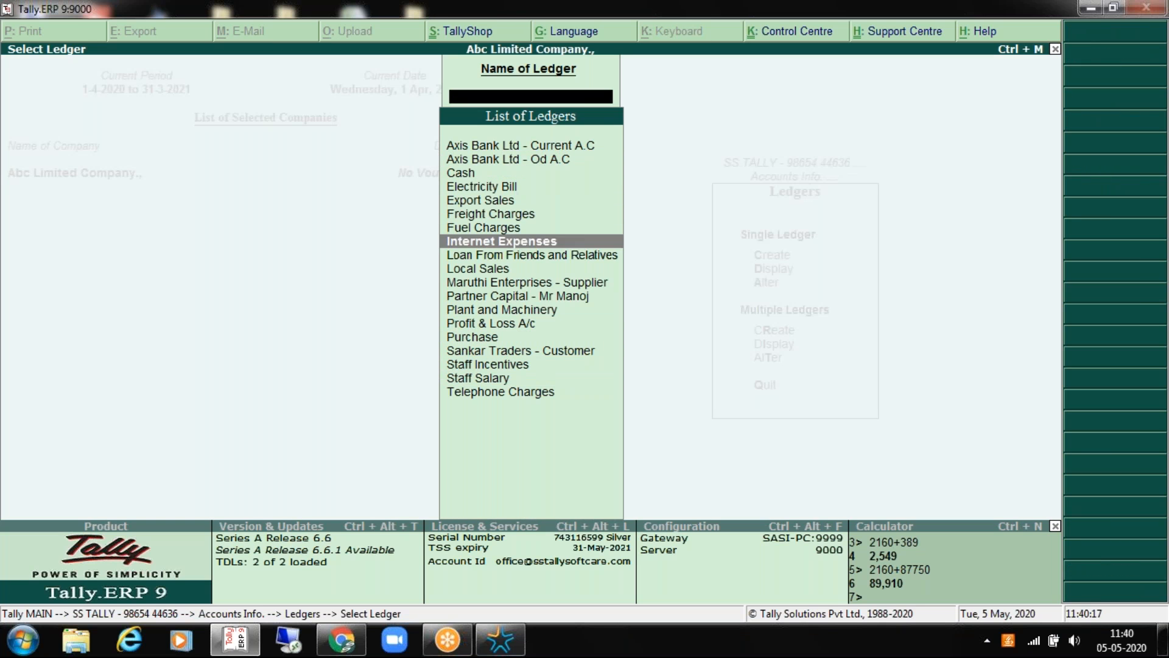
{"action": "key", "text": "Escape"}
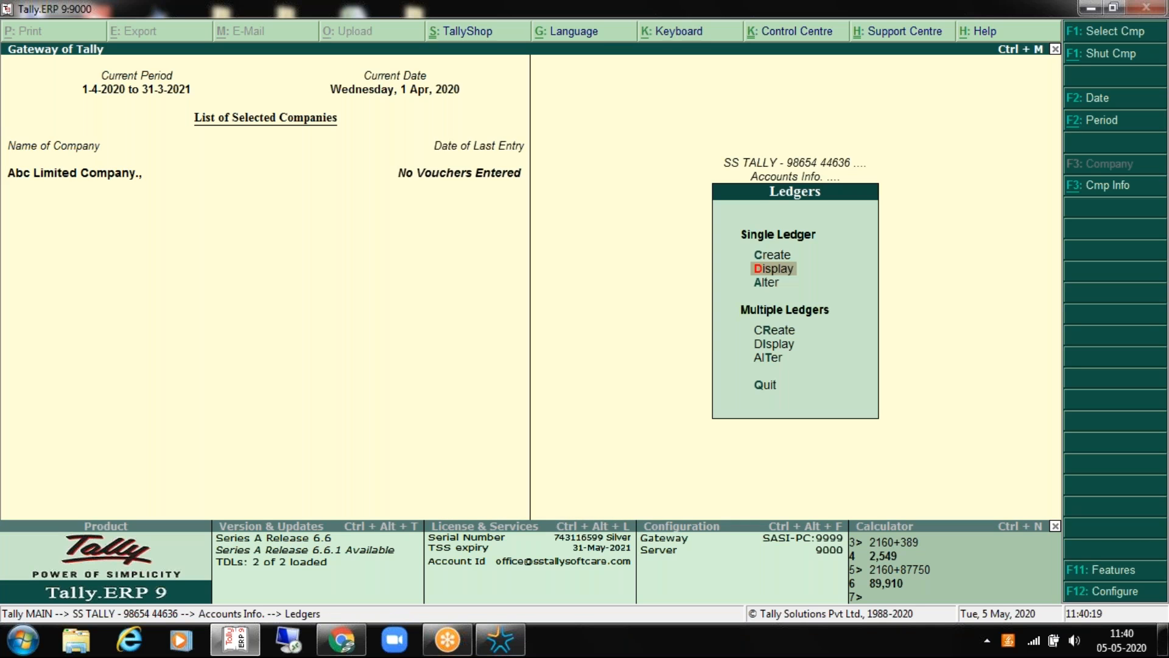
{"action": "key", "text": "Down"}
{"action": "key", "text": "Down"}
Step: Show all ledgers side by side under All Items and review them
{"action": "key", "text": "Down"}
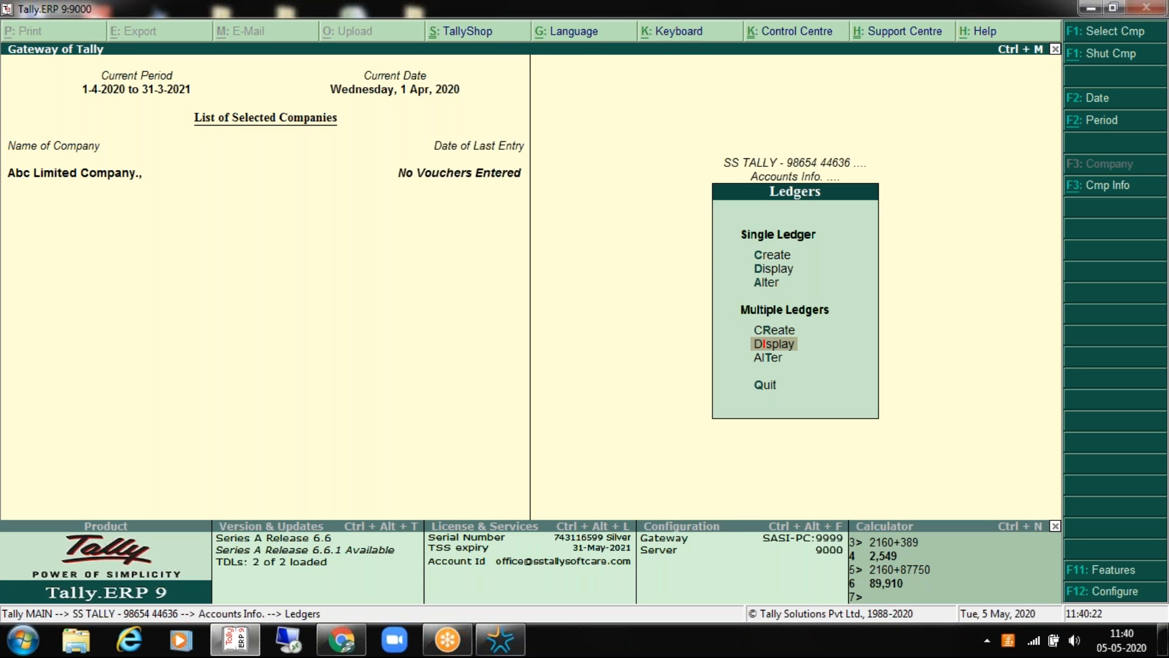
{"action": "key", "text": "Return"}
{"action": "key", "text": "Down"}
{"action": "key", "text": "Up"}
{"action": "key", "text": "Return"}
{"action": "key", "text": "Down"}
{"action": "key", "text": "Down"}
{"action": "key", "text": "Down"}
{"action": "key", "text": "Down"}
{"action": "key", "text": "Down"}
{"action": "key", "text": "Down"}
{"action": "key", "text": "Down"}
{"action": "key", "text": "Down"}
{"action": "key", "text": "Down"}
{"action": "key", "text": "Down"}
{"action": "key", "text": "Down"}
{"action": "key", "text": "Down"}
{"action": "key", "text": "Down"}
{"action": "key", "text": "Down"}
{"action": "key", "text": "Down"}
{"action": "key", "text": "Down"}
{"action": "key", "text": "Up"}
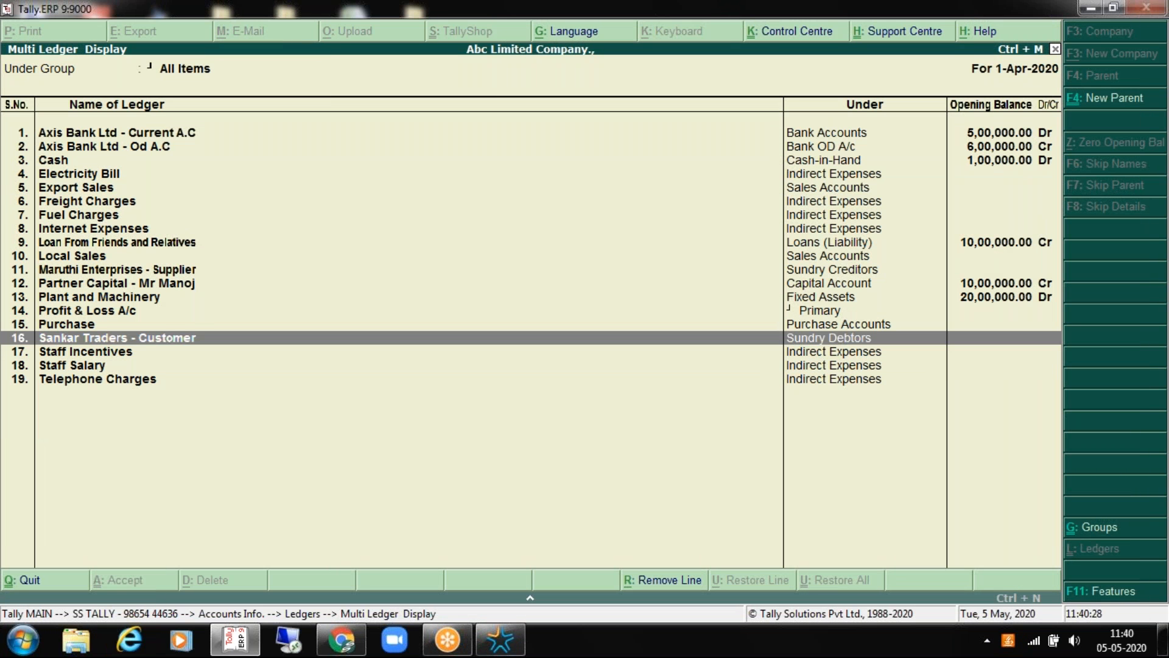
{"action": "key", "text": "Up"}
{"action": "key", "text": "Up"}
{"action": "key", "text": "Up"}
{"action": "key", "text": "Up"}
{"action": "key", "text": "Up"}
{"action": "key", "text": "Up"}
{"action": "key", "text": "Up"}
{"action": "key", "text": "Up"}
{"action": "key", "text": "Up"}
{"action": "key", "text": "Up"}
{"action": "key", "text": "Up"}
{"action": "key", "text": "Up"}
{"action": "key", "text": "Up"}
{"action": "key", "text": "Up"}
{"action": "key", "text": "Up"}
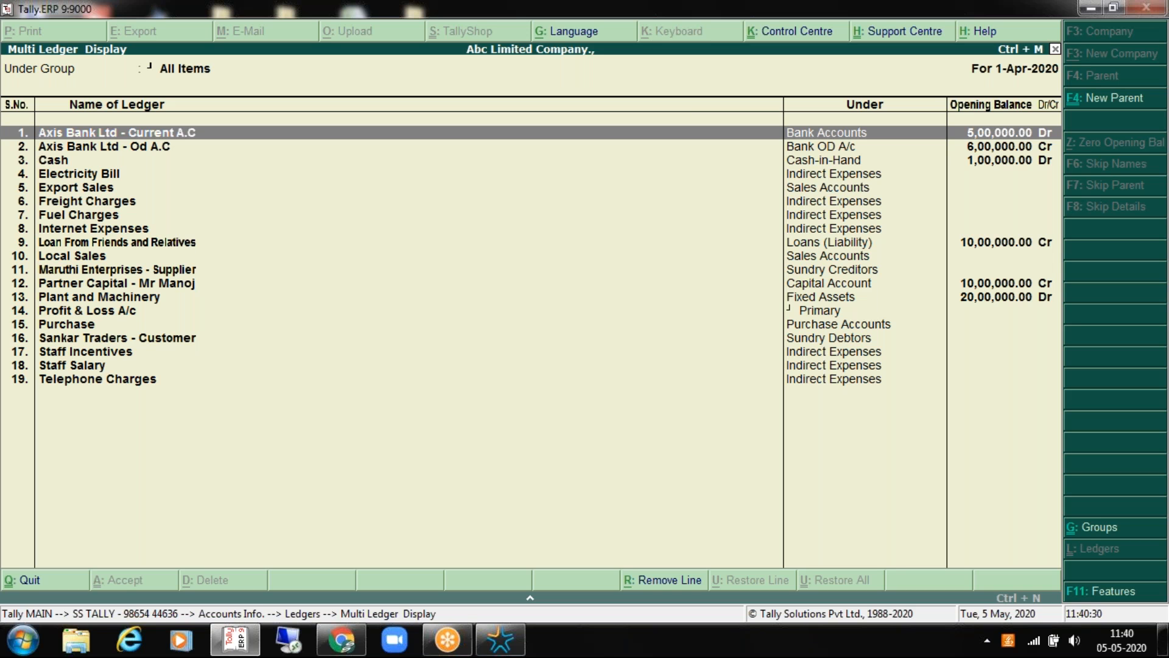
{"action": "key", "text": "Escape"}
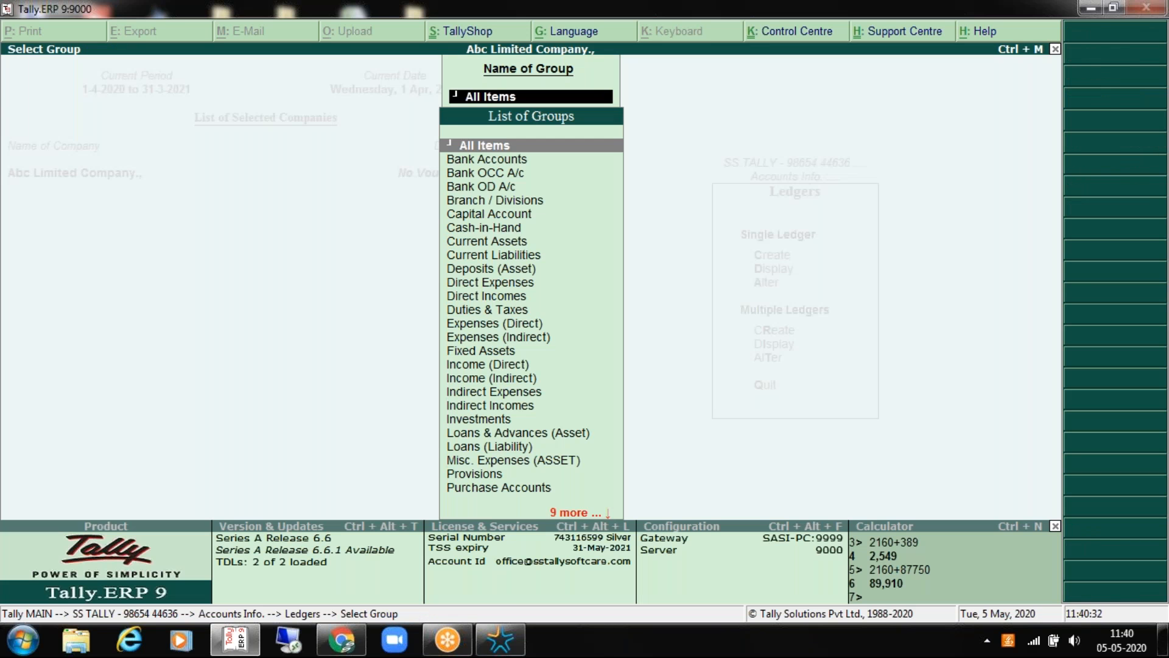
Step: Show only the seven Indirect Expenses ledgers together, then return to the Gateway of Tally
{"action": "key", "text": "Escape"}
{"action": "key", "text": "Down"}
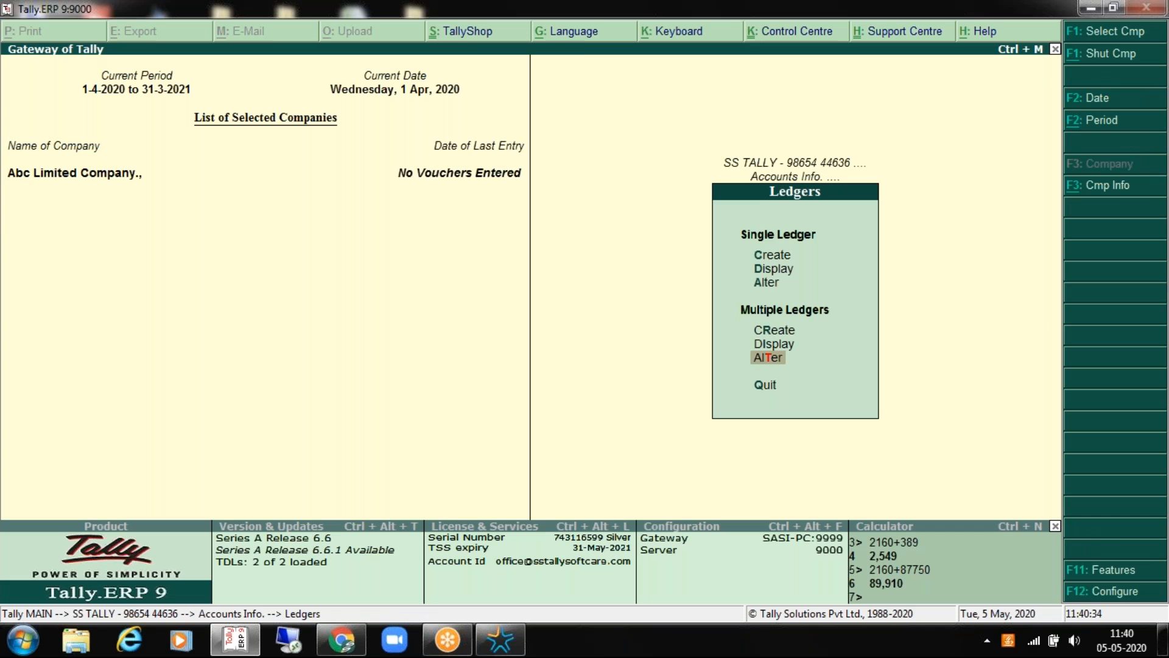
{"action": "key", "text": "Return"}
{"action": "key", "text": "Return"}
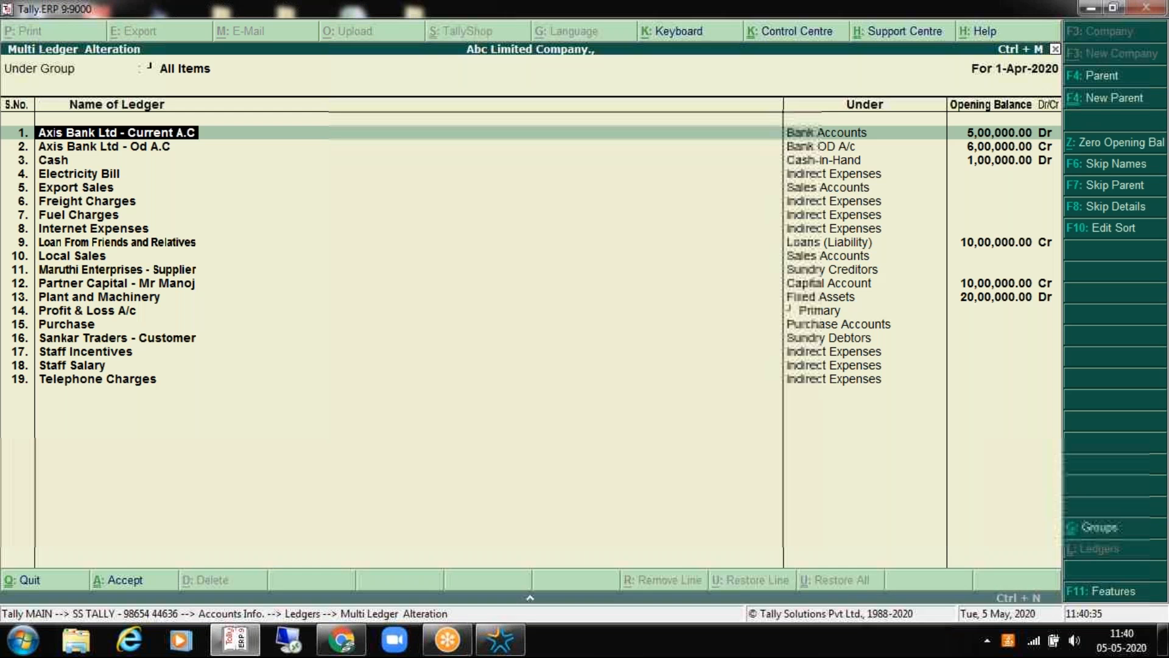
{"action": "key", "text": "Escape"}
{"action": "key", "text": "Return"}
{"action": "key", "text": "Return"}
{"action": "type", "text": "in"}
{"action": "key", "text": "Down"}
{"action": "key", "text": "Down"}
{"action": "key", "text": "Return"}
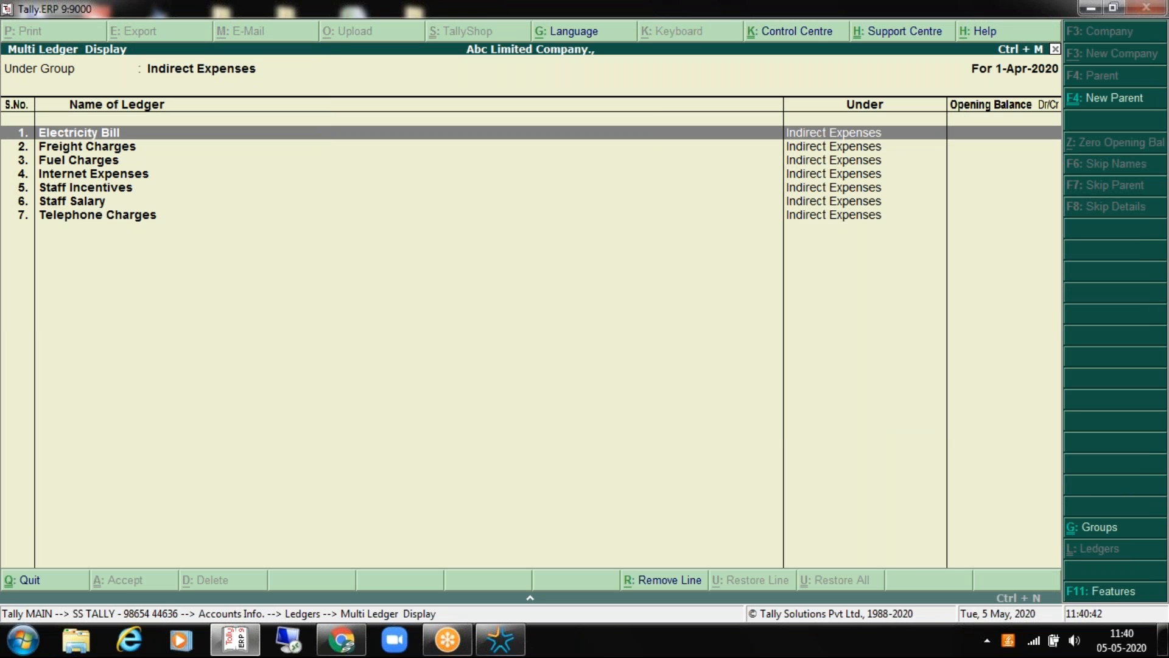
{"action": "key", "text": "Escape"}
{"action": "key", "text": "Escape"}
{"action": "key", "text": "Escape"}
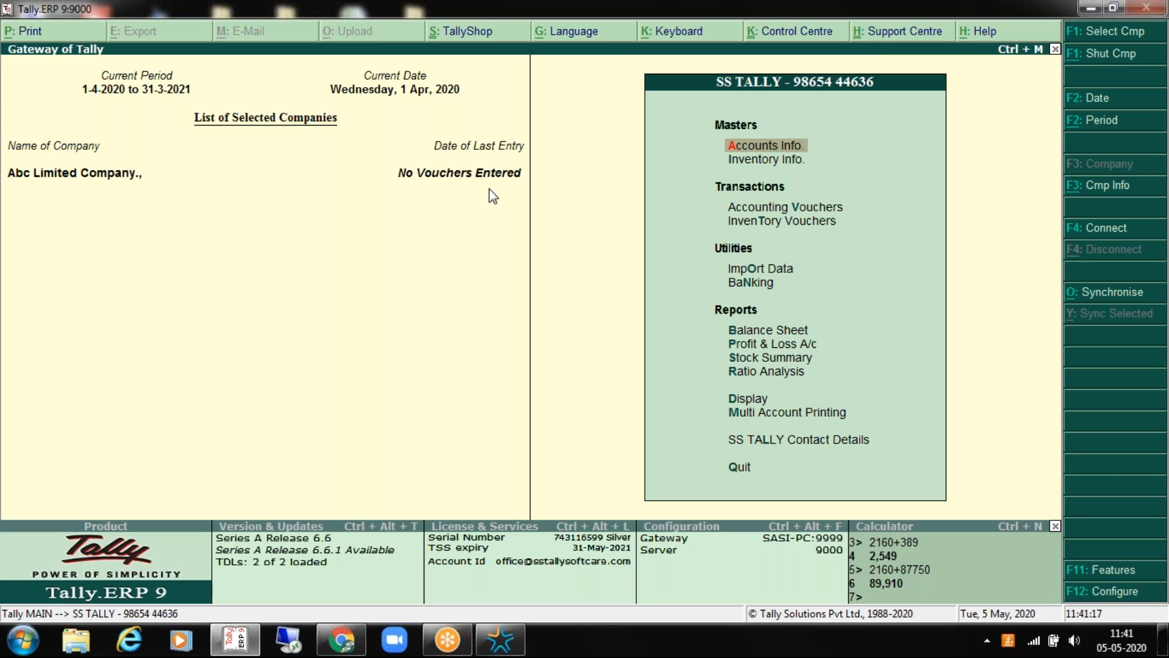
Step: In F11 Accounting Features, set transaction types and banking features to Yes, keep beneficiary code, and accept
{"action": "key", "text": "F11"}
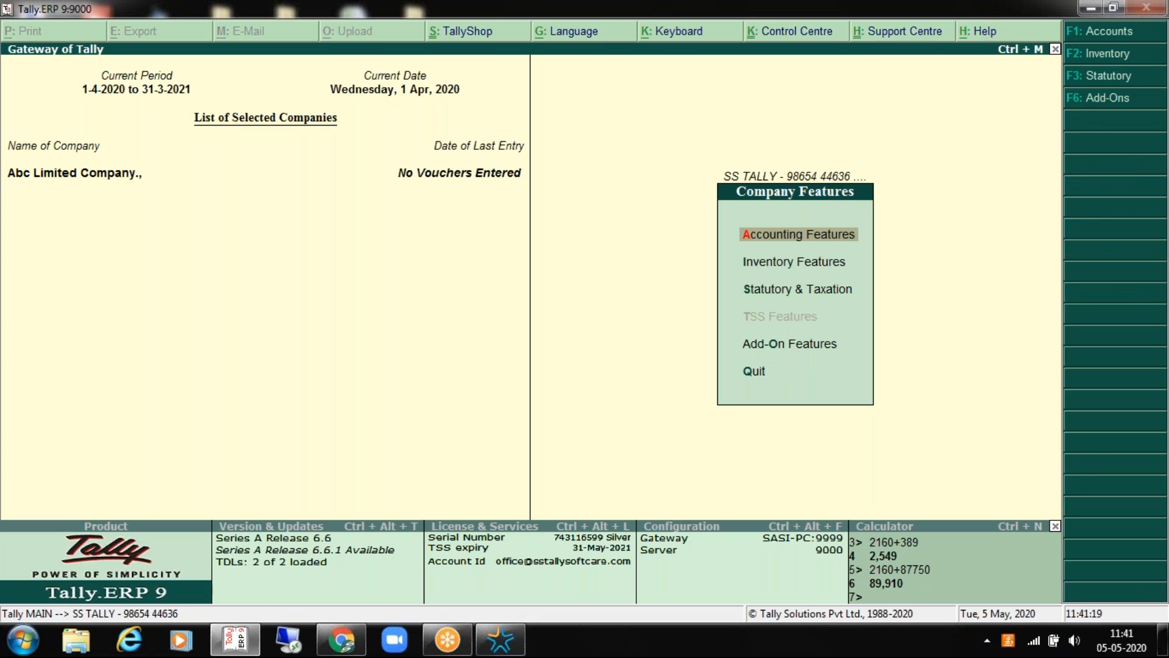
{"action": "key", "text": "Return"}
{"action": "key", "text": "Page_Down"}
{"action": "key", "text": "Page_Down"}
{"action": "key", "text": "Page_Down"}
{"action": "key", "text": "Page_Down"}
{"action": "key", "text": "Page_Down"}
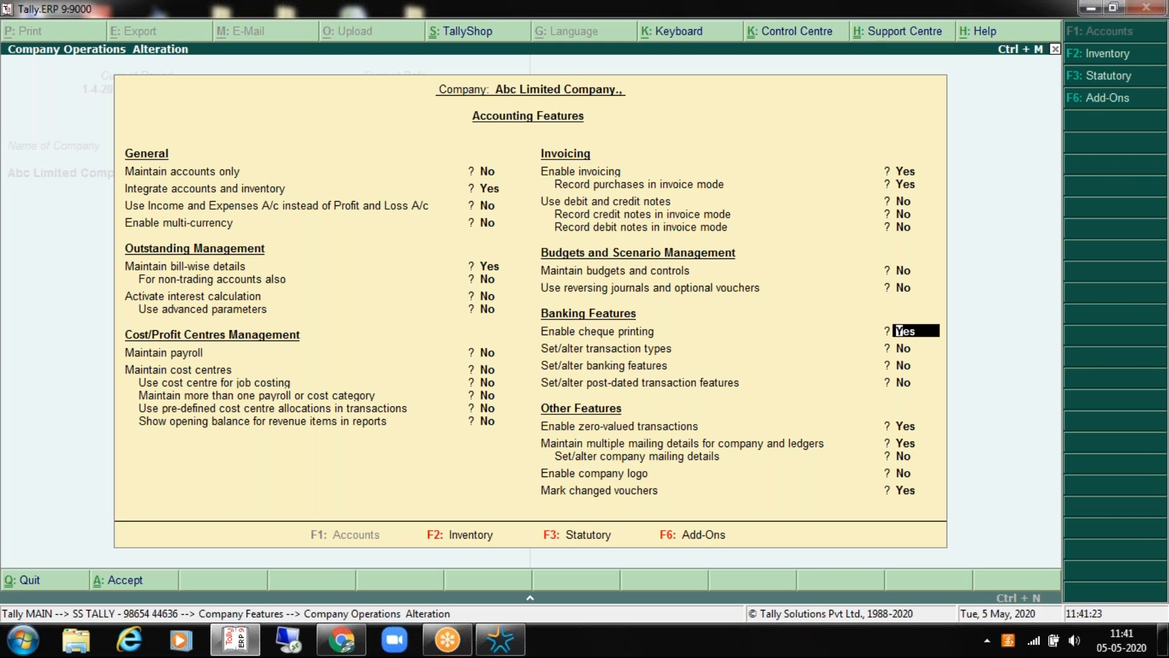
{"action": "key", "text": "Return"}
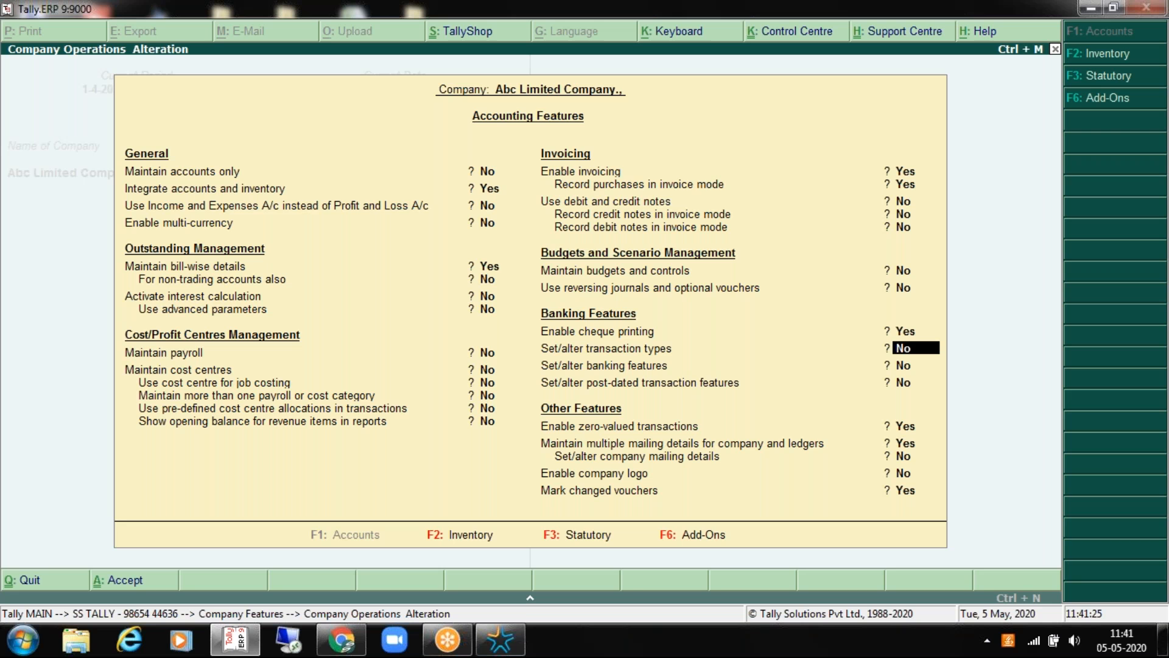
{"action": "type", "text": "y"}
{"action": "key", "text": "Return"}
{"action": "key", "text": "ctrl+a"}
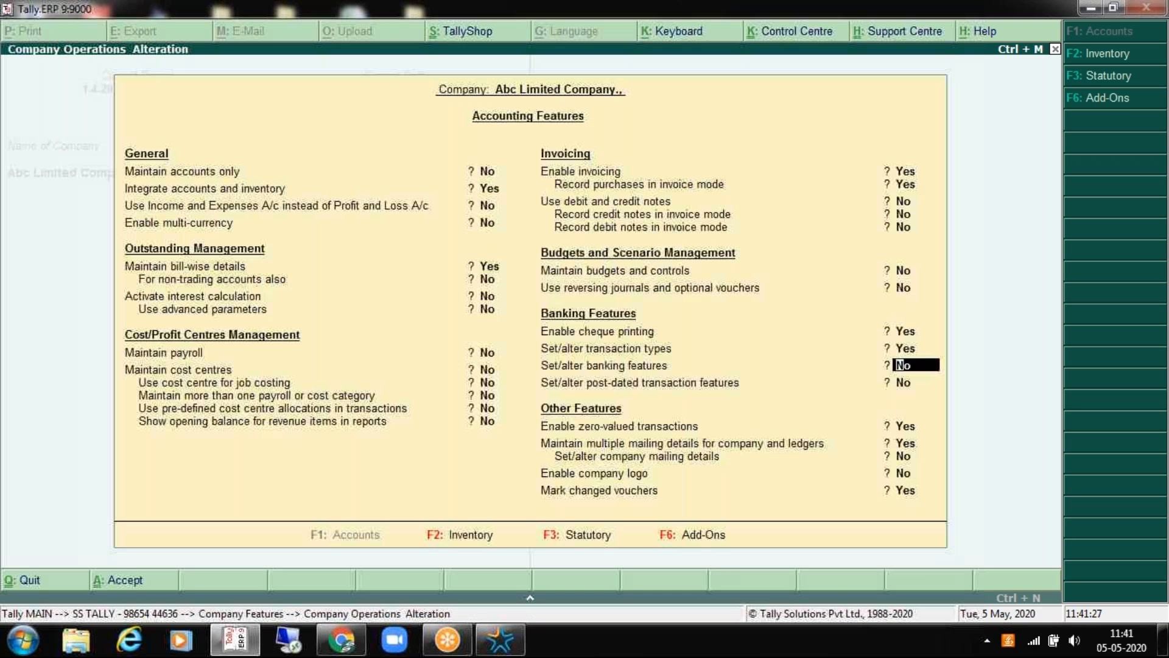
{"action": "type", "text": "y"}
{"action": "key", "text": "Return"}
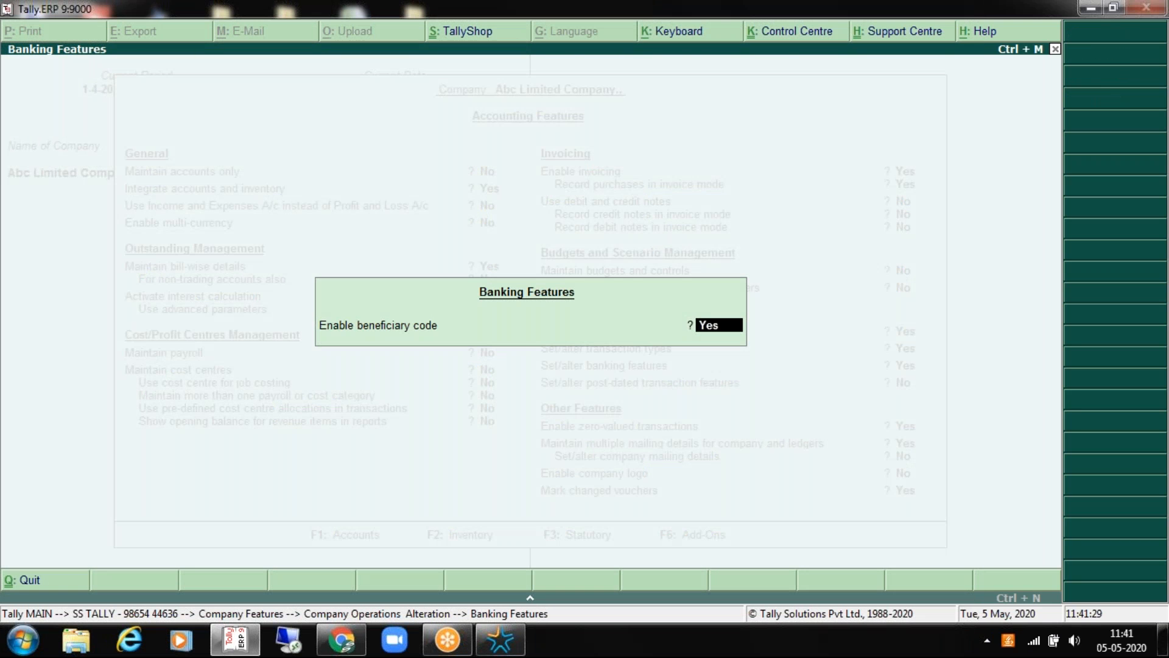
{"action": "key", "text": "Return"}
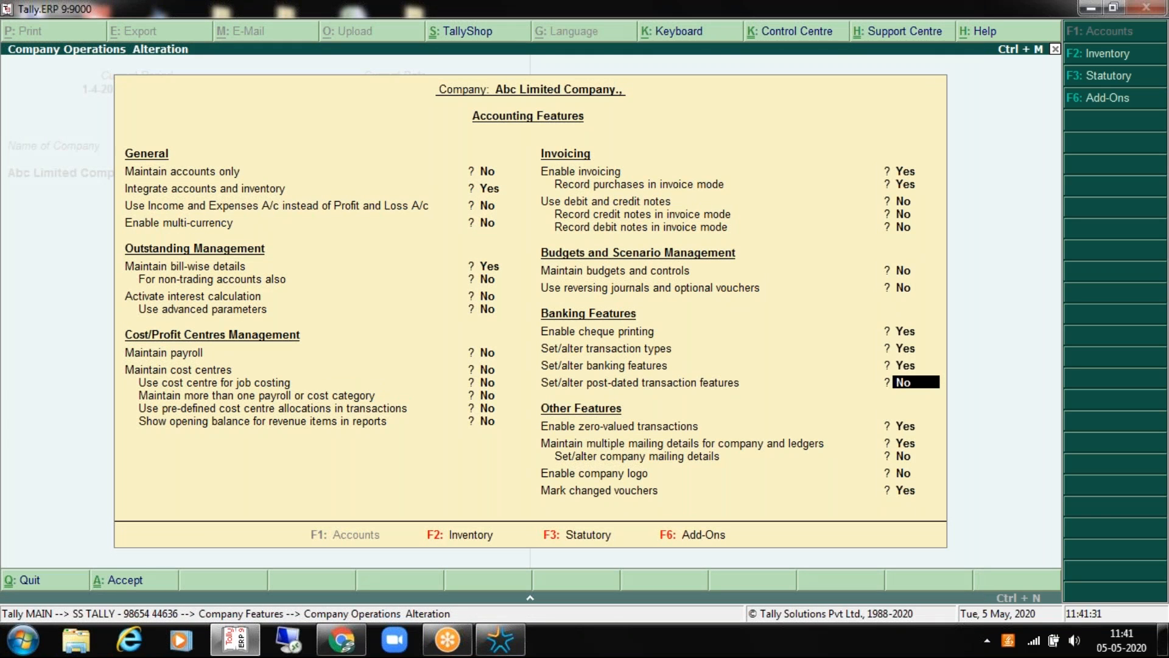
{"action": "key", "text": "Return"}
{"action": "key", "text": "Return"}
{"action": "key", "text": "Return"}
{"action": "key", "text": "Return"}
{"action": "key", "text": "Return"}
{"action": "key", "text": "Return"}
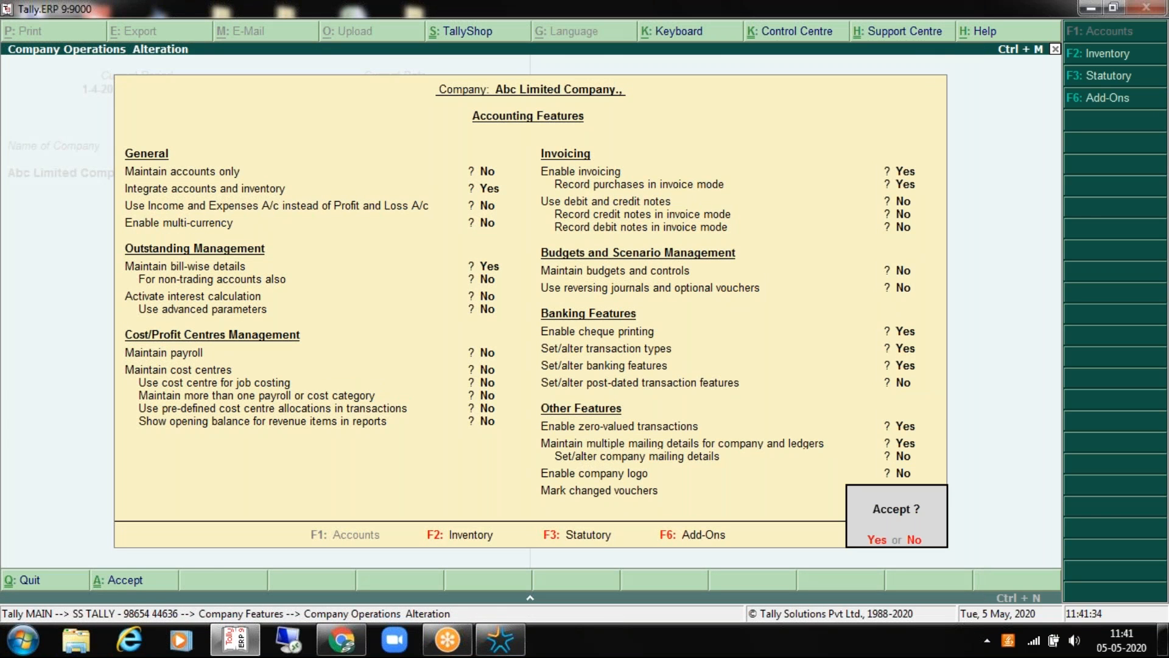
{"action": "key", "text": "Return"}
Step: Leave Company Features for the Gateway of Tally and move to Accounts Info > Ledgers
{"action": "key", "text": "Escape"}
{"action": "key", "text": "Return"}
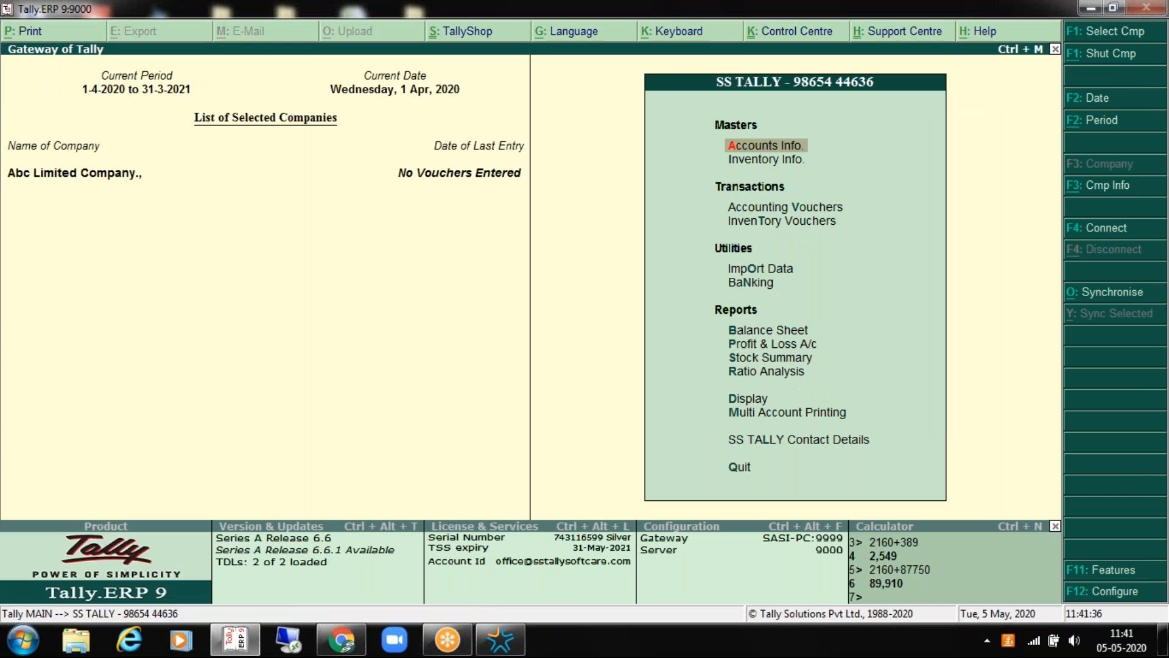
{"action": "key", "text": "Return"}
{"action": "key", "text": "Down"}
Step: Open the Maruthi Enterprises - Supplier ledger for alteration, keeping Tamil Nadu as the state
{"action": "key", "text": "Return"}
{"action": "key", "text": "Down"}
{"action": "key", "text": "Down"}
{"action": "key", "text": "Return"}
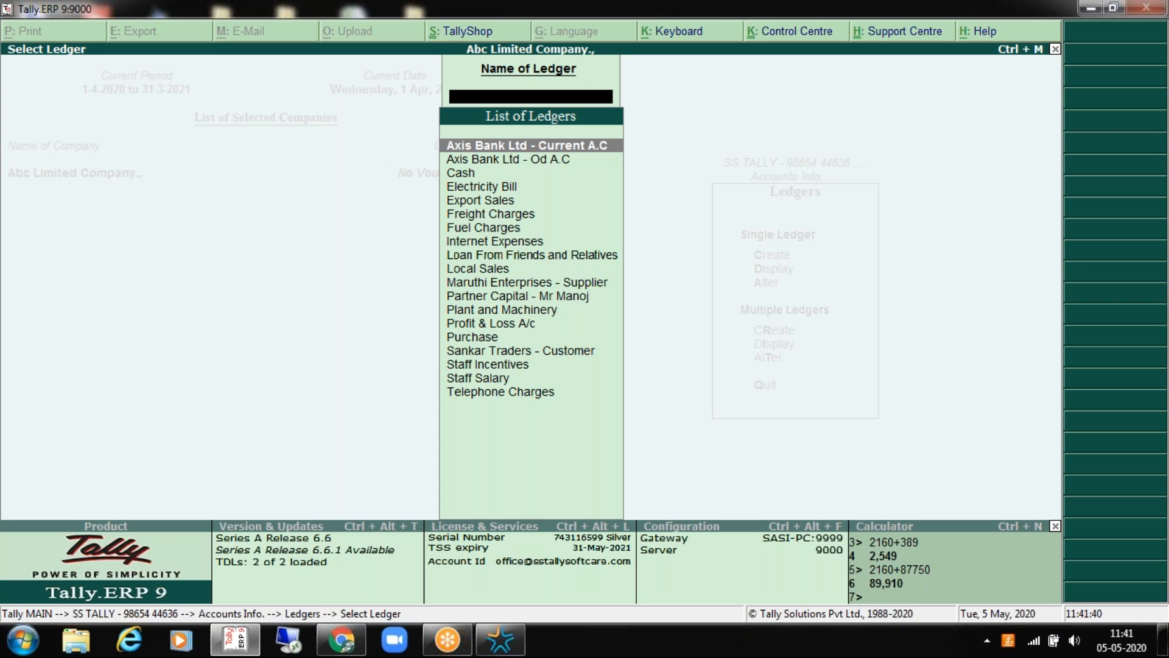
{"action": "type", "text": "Su"}
{"action": "key", "text": "Return"}
{"action": "key", "text": "Return"}
{"action": "key", "text": "Return"}
{"action": "key", "text": "Return"}
{"action": "key", "text": "Return"}
{"action": "key", "text": "Return"}
{"action": "key", "text": "Return"}
{"action": "key", "text": "Return"}
{"action": "key", "text": "Return"}
{"action": "key", "text": "Return"}
{"action": "key", "text": "Return"}
{"action": "key", "text": "Return"}
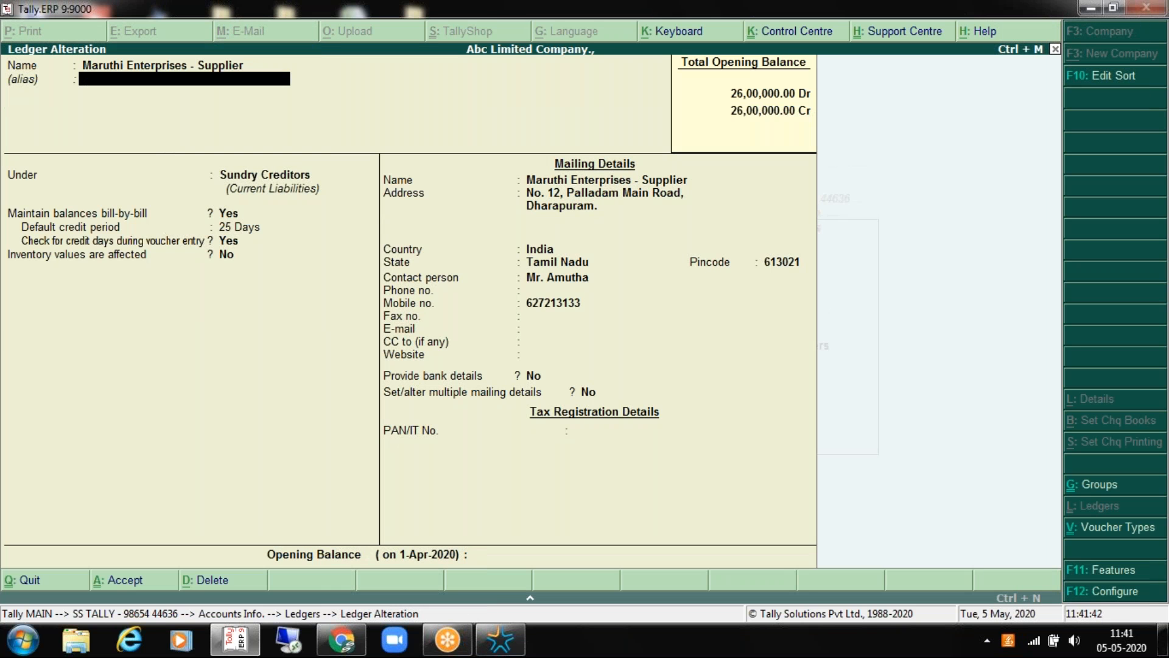
{"action": "key", "text": "Return"}
{"action": "key", "text": "Return"}
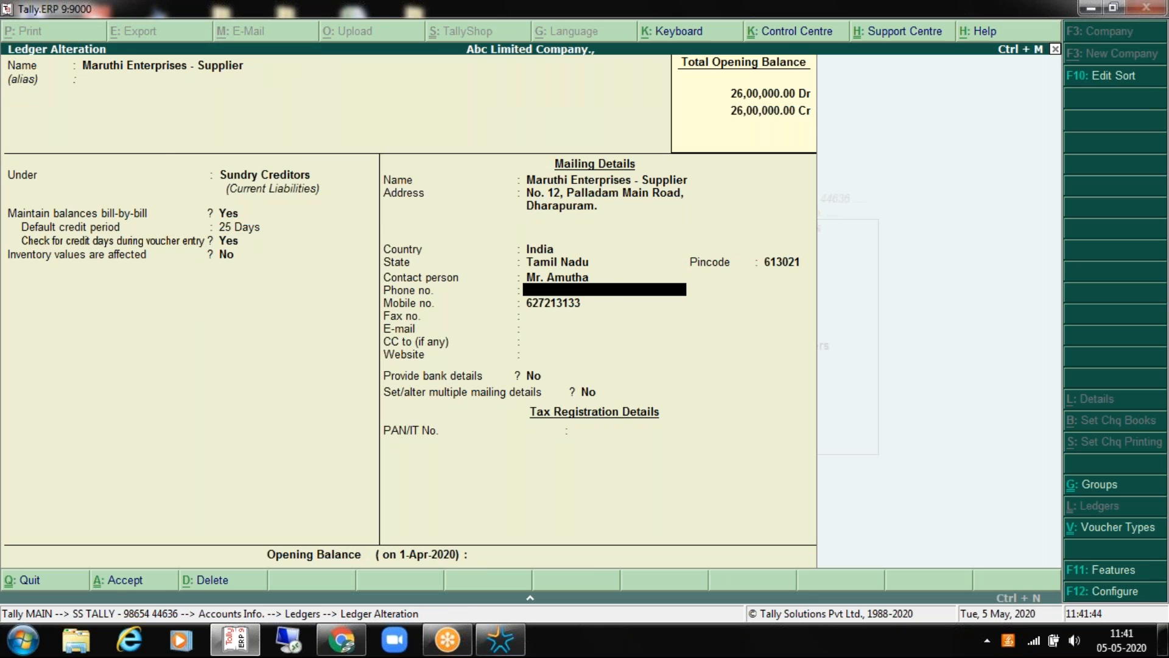
Step: Review the F12 Ledger Configuration options without changing them, then go back up the ledger form
{"action": "key", "text": "F12"}
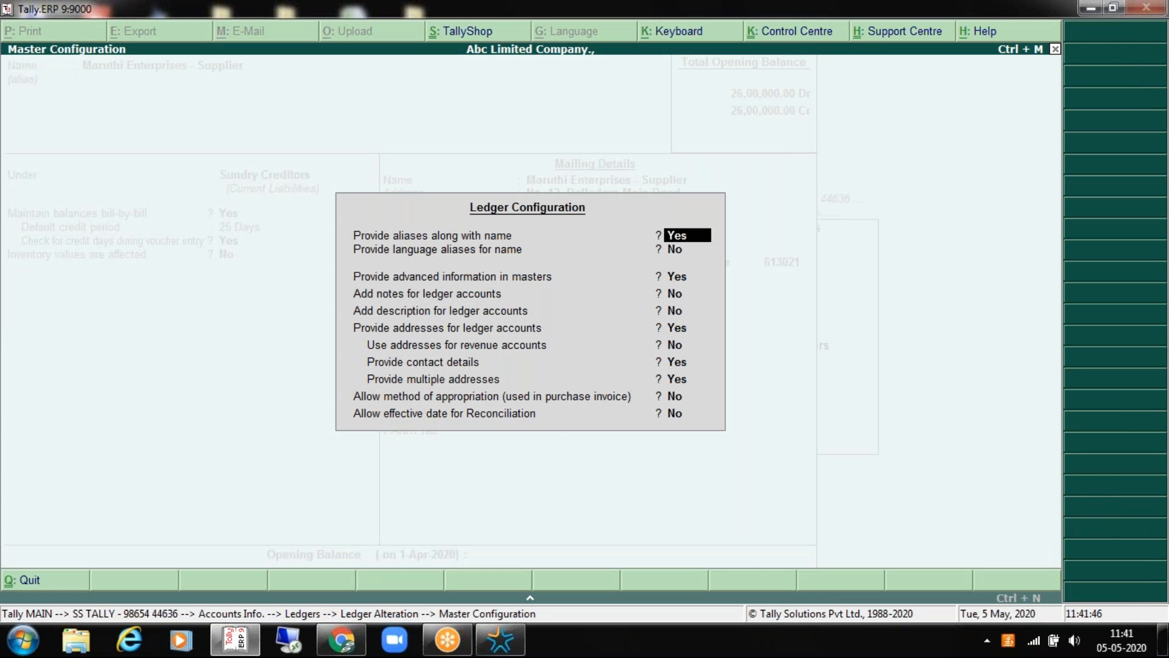
{"action": "key", "text": "Escape"}
{"action": "key", "text": "Escape"}
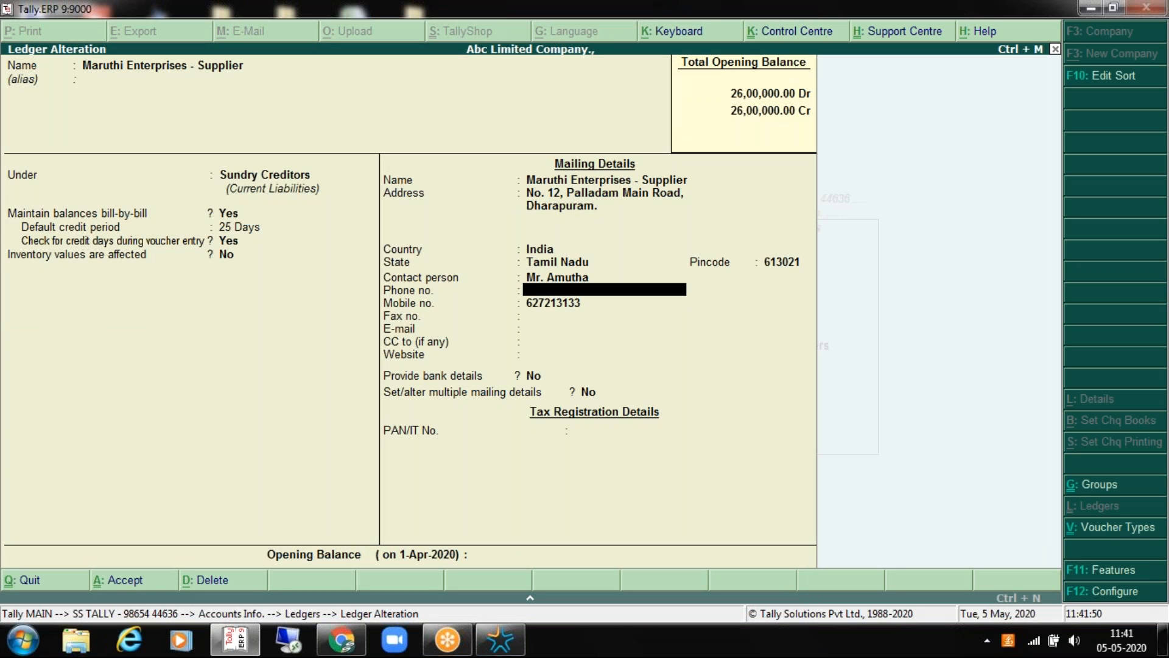
{"action": "left_click", "coordinate": [1095, 592]}
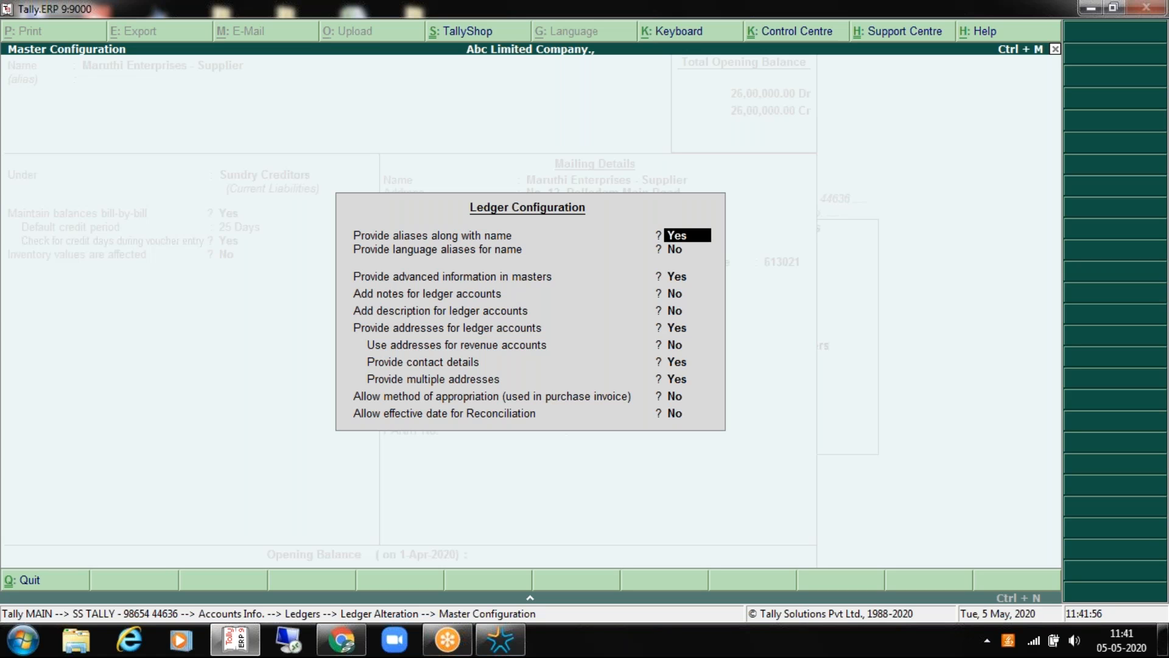
{"action": "key", "text": "Return"}
{"action": "key", "text": "Return"}
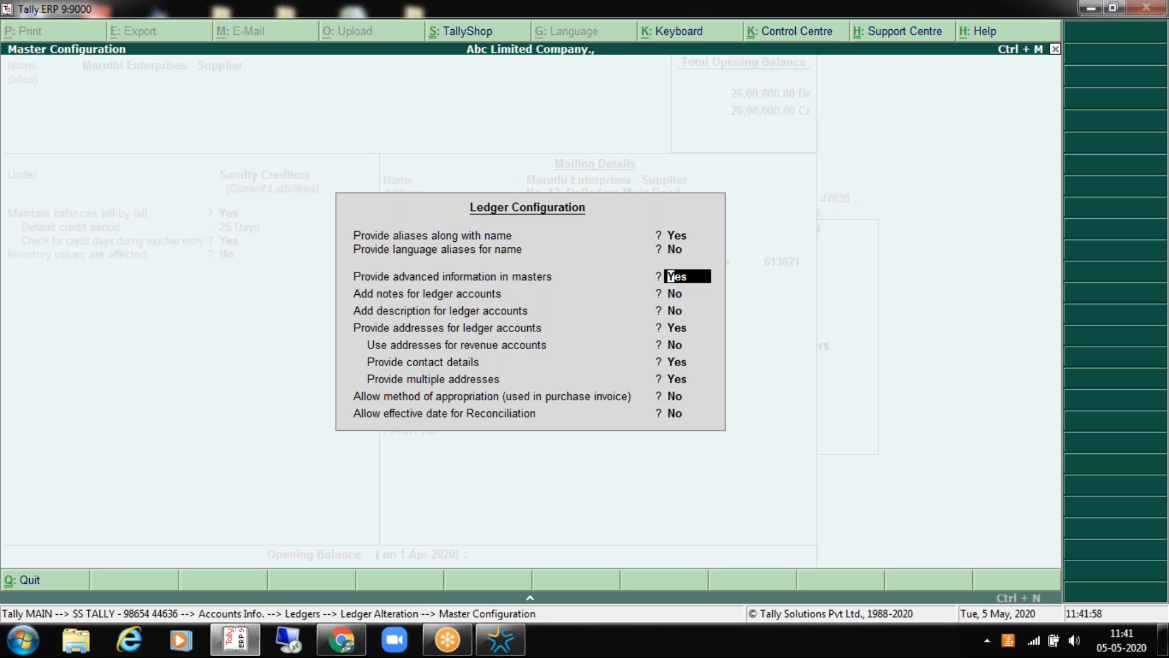
{"action": "key", "text": "Return"}
{"action": "key", "text": "Return"}
{"action": "key", "text": "Return"}
{"action": "key", "text": "Return"}
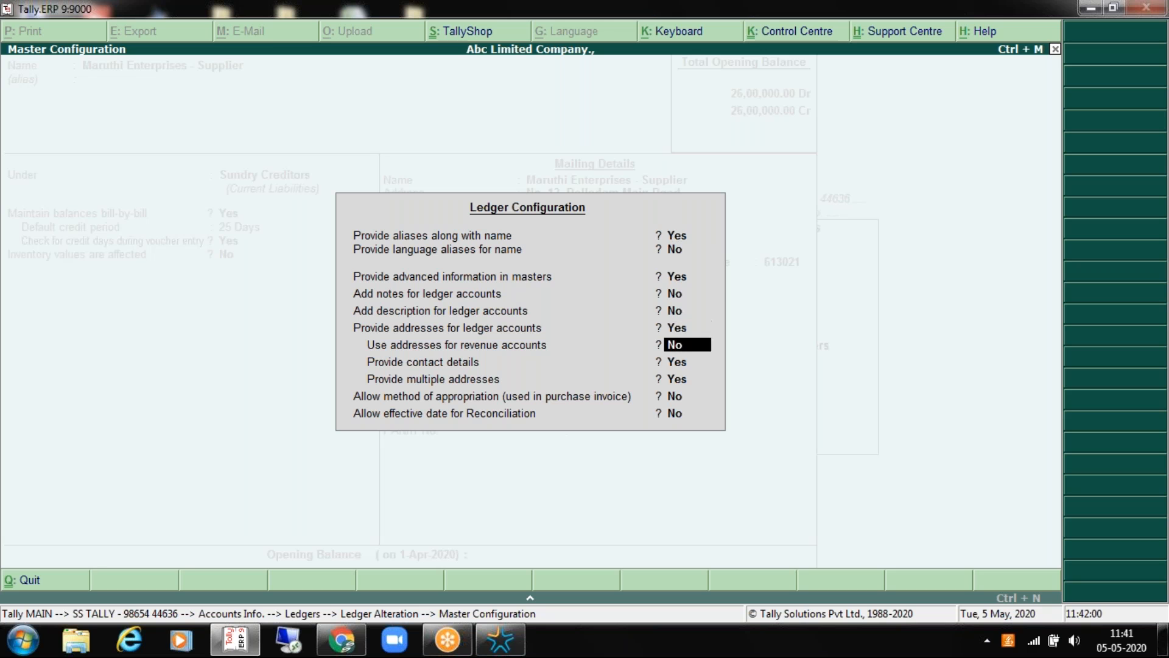
{"action": "key", "text": "Return"}
{"action": "key", "text": "Up"}
{"action": "key", "text": "Up"}
{"action": "key", "text": "Up"}
{"action": "key", "text": "Escape"}
{"action": "key", "text": "Escape"}
{"action": "key", "text": "Up"}
{"action": "key", "text": "Up"}
{"action": "key", "text": "Up"}
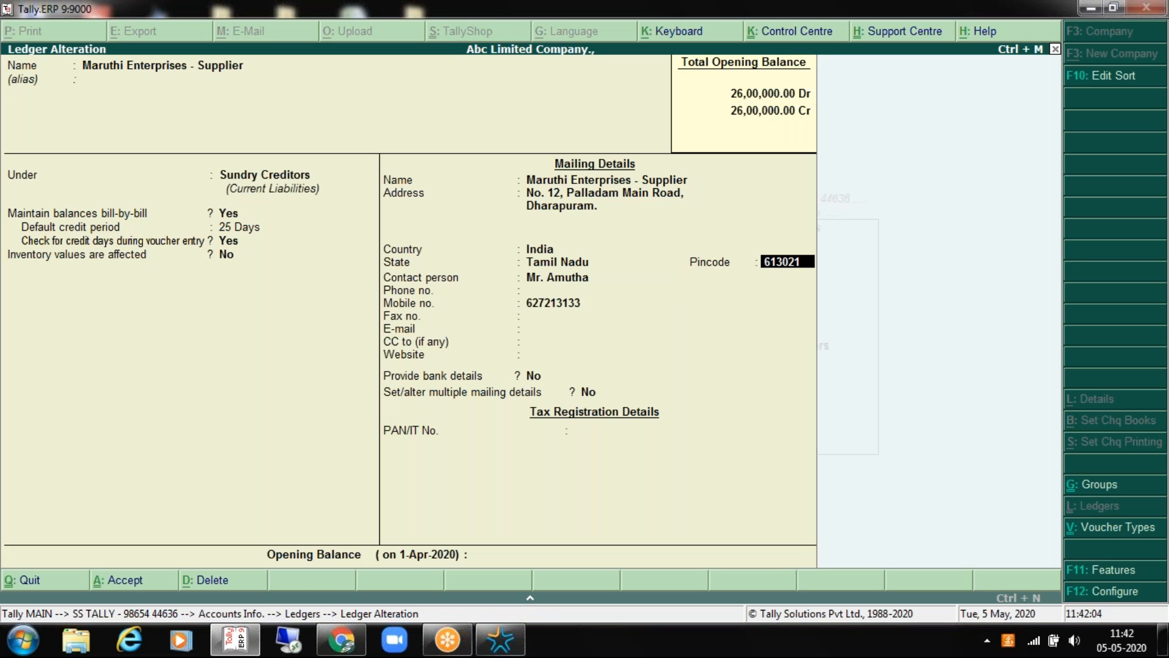
{"action": "key", "text": "Up"}
{"action": "key", "text": "Up"}
{"action": "key", "text": "Up"}
{"action": "key", "text": "Up"}
{"action": "key", "text": "Up"}
{"action": "key", "text": "Up"}
{"action": "key", "text": "Up"}
{"action": "key", "text": "Up"}
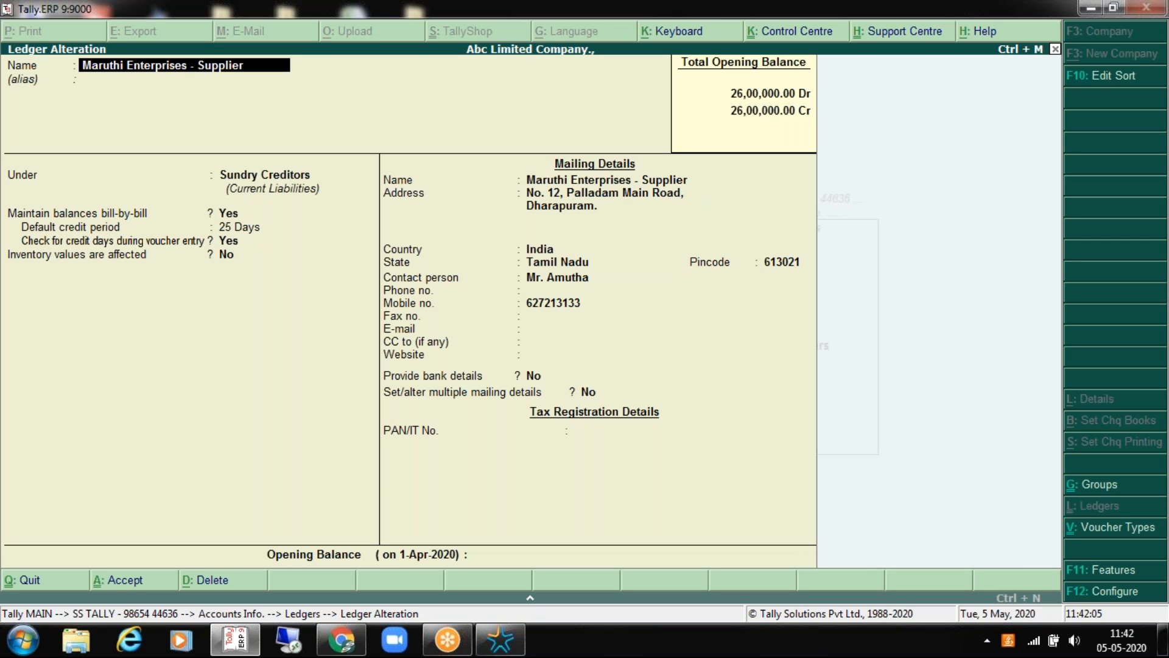
Step: Give the supplier ledger the alias 'Me' and set Provide bank details to Yes
{"action": "key", "text": "Return"}
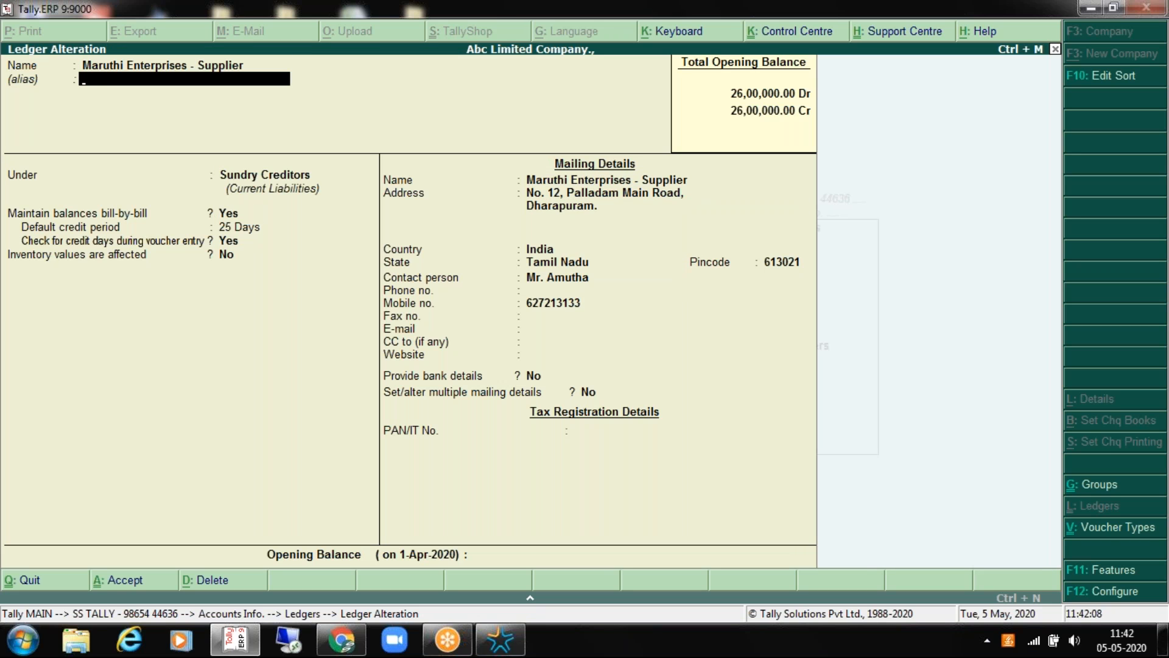
{"action": "type", "text": "M"}
{"action": "key", "text": "Return"}
{"action": "key", "text": "Return"}
{"action": "key", "text": "Return"}
{"action": "key", "text": "Return"}
{"action": "key", "text": "Return"}
{"action": "key", "text": "Return"}
{"action": "key", "text": "Return"}
{"action": "key", "text": "Return"}
{"action": "key", "text": "Return"}
{"action": "key", "text": "Return"}
{"action": "key", "text": "Return"}
{"action": "key", "text": "Return"}
{"action": "key", "text": "Return"}
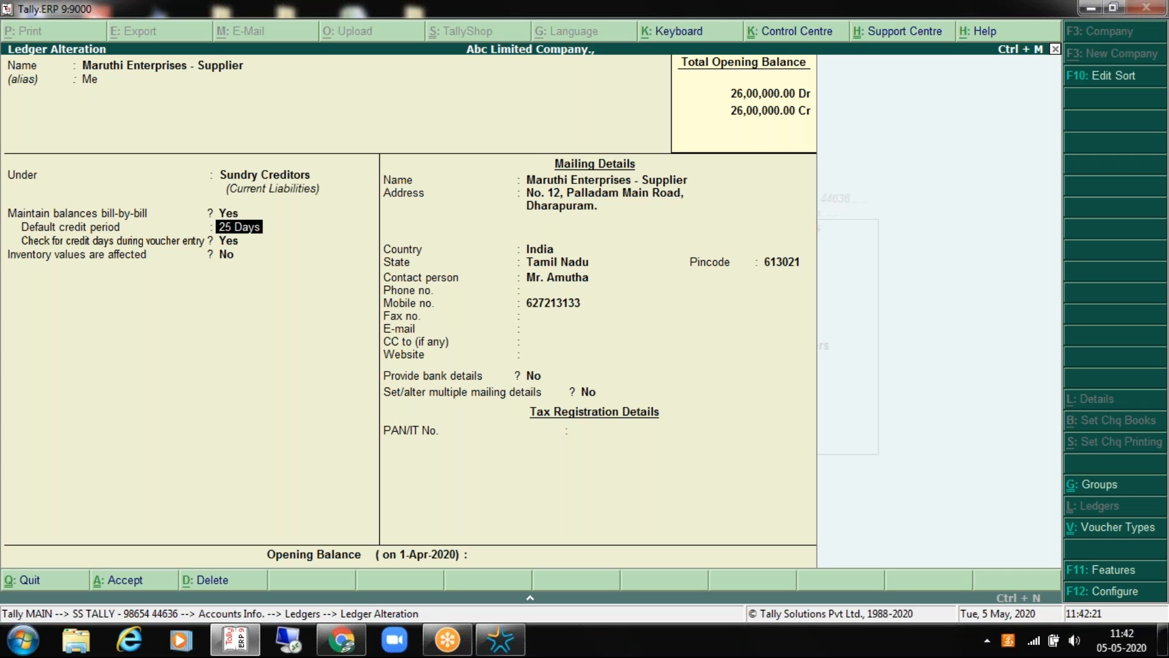
{"action": "key", "text": "Return"}
{"action": "key", "text": "Return"}
{"action": "key", "text": "Return"}
{"action": "key", "text": "Return"}
{"action": "key", "text": "Return"}
{"action": "key", "text": "Return"}
{"action": "key", "text": "Return"}
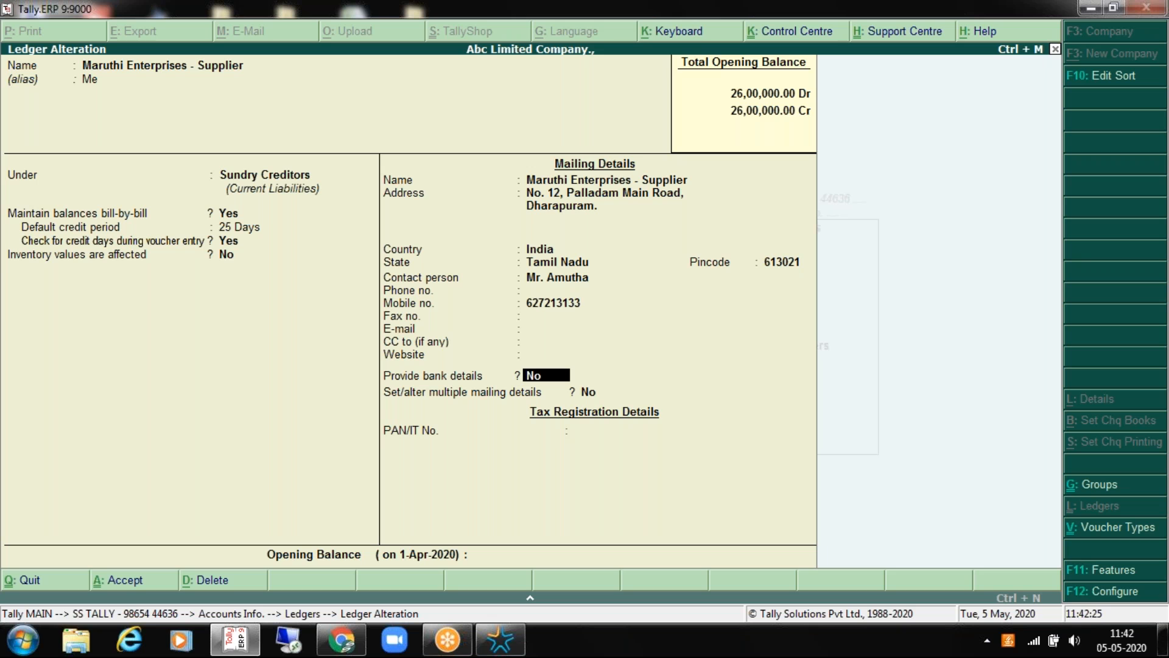
{"action": "key", "text": "y"}
{"action": "key", "text": "Return"}
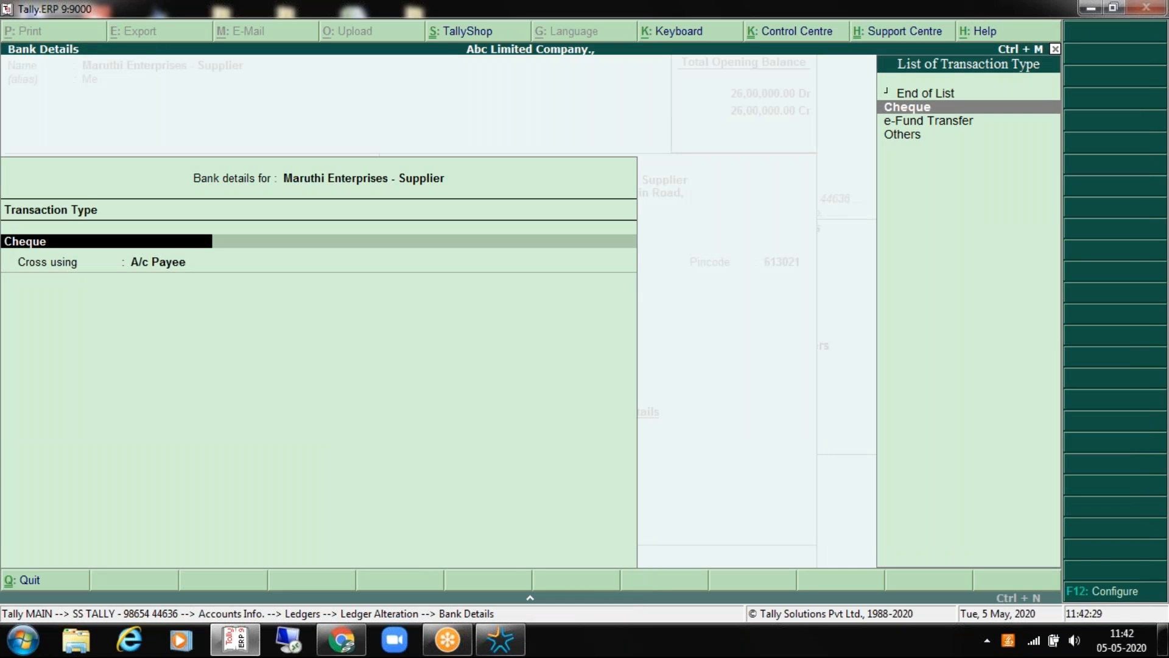
Step: Turn on favouring name and multiple beneficiary details in the F12 bank details configuration
{"action": "key", "text": "F12"}
{"action": "key", "text": "y"}
{"action": "key", "text": "Return"}
{"action": "key", "text": "y"}
{"action": "key", "text": "Return"}
{"action": "key", "text": "Return"}
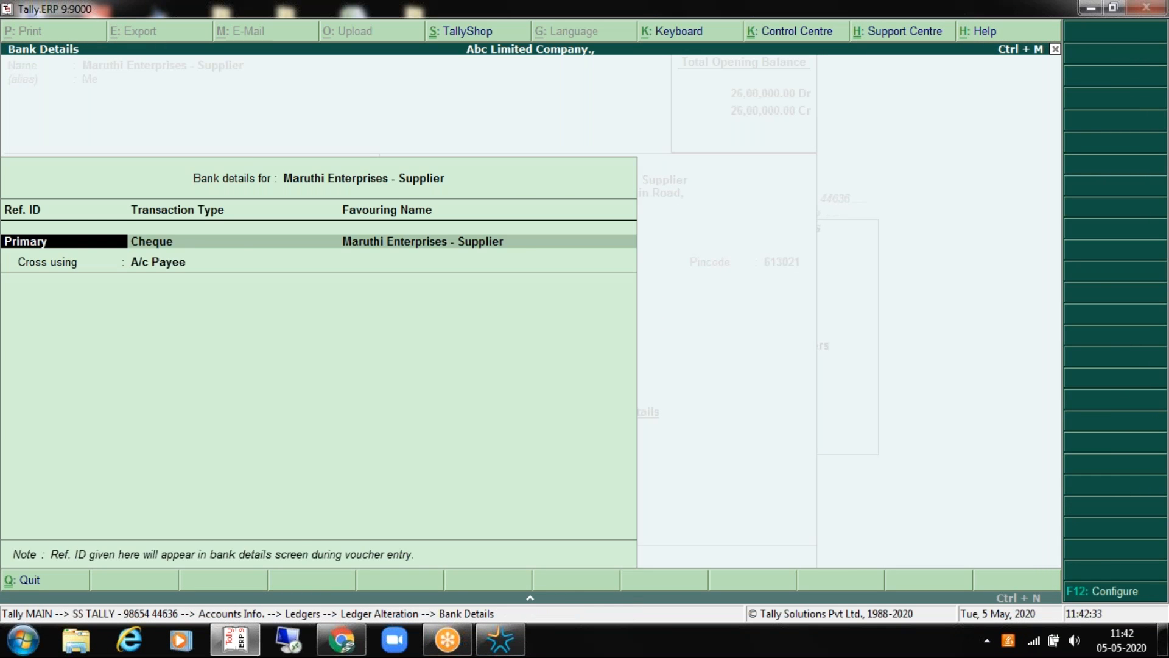
{"action": "key", "text": "ctrl+a"}
{"action": "key", "text": "Up"}
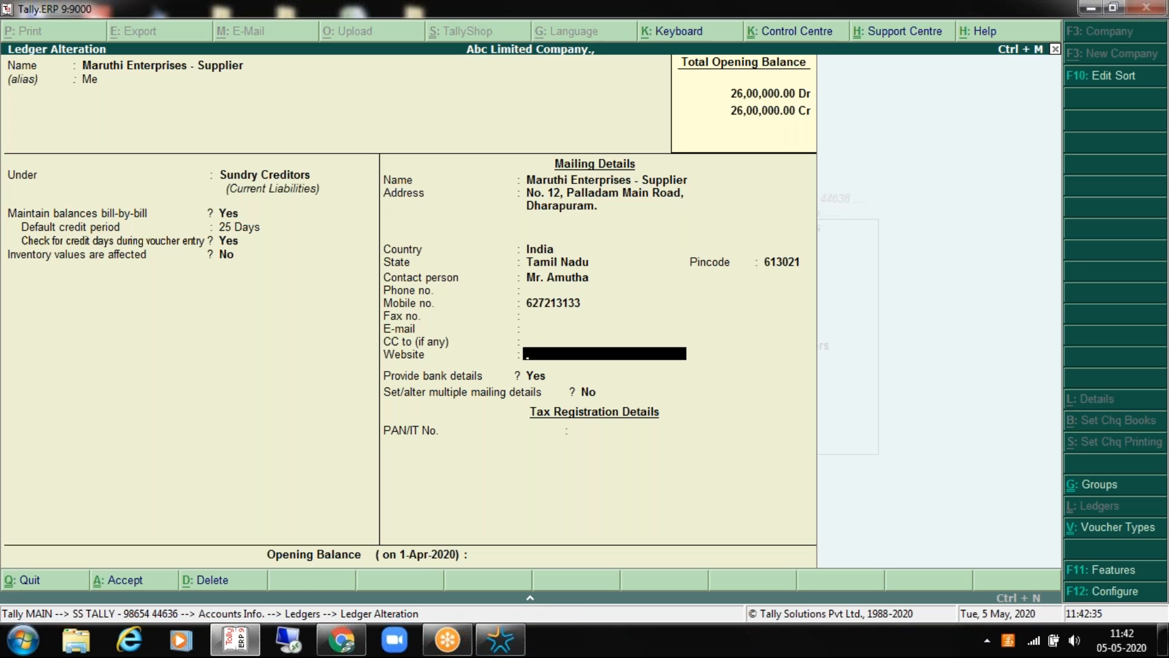
{"action": "key", "text": "Return"}
{"action": "key", "text": "Return"}
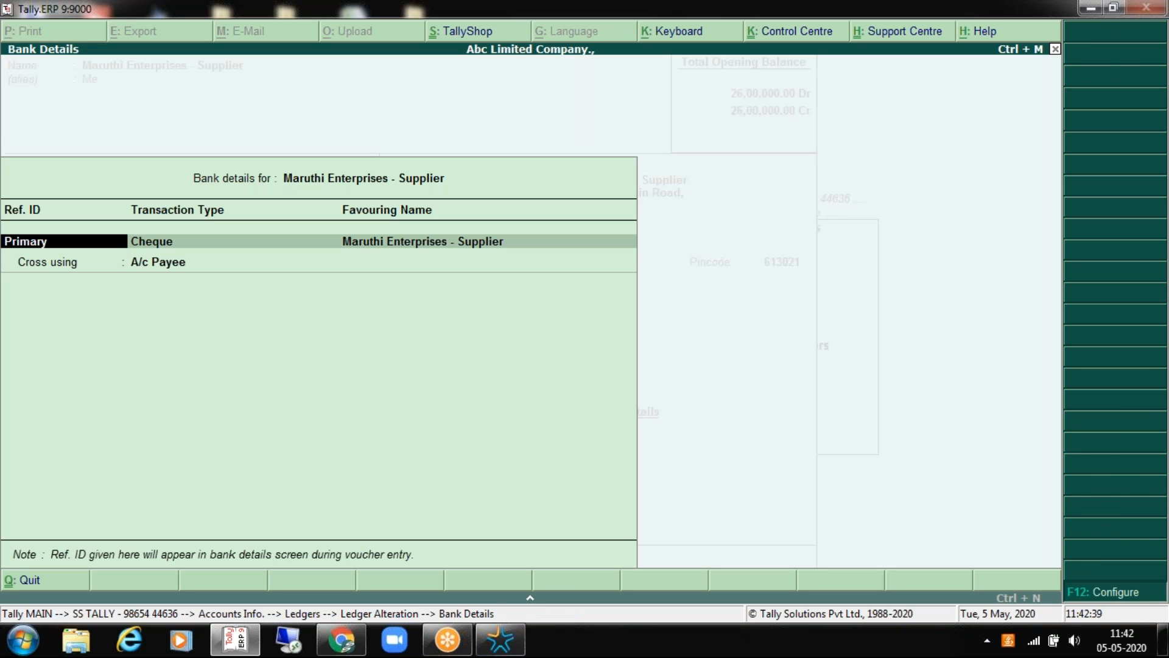
{"action": "key", "text": "F12"}
{"action": "key", "text": "Return"}
{"action": "key", "text": "Return"}
{"action": "key", "text": "Return"}
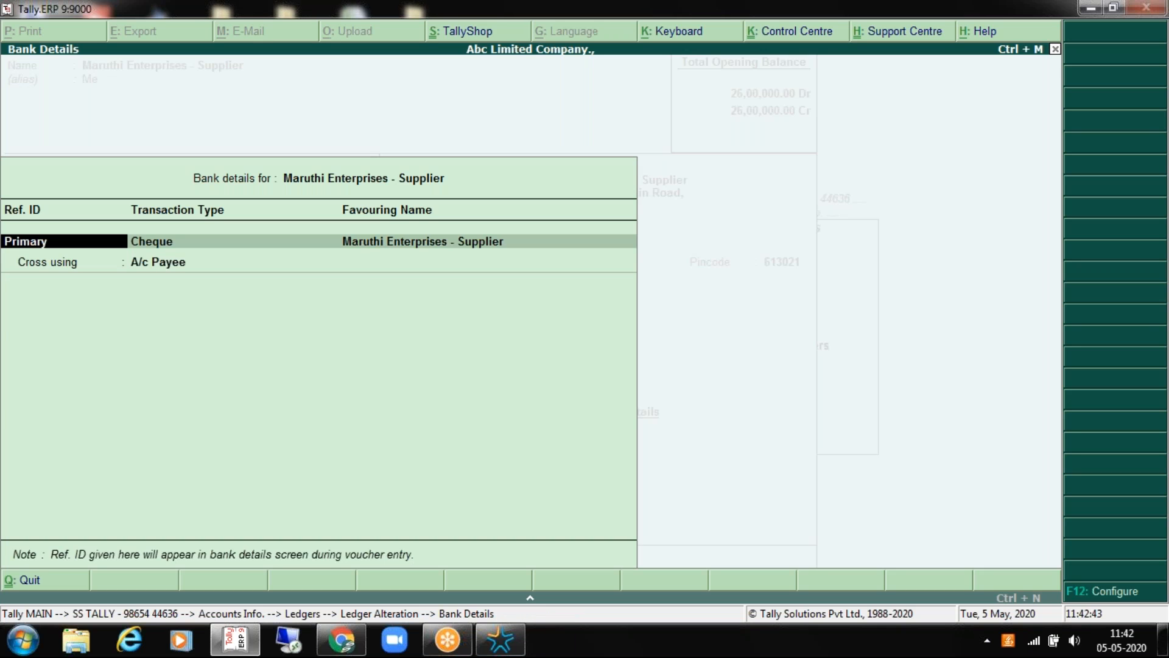
Step: Try Cheque as the transaction type and look over its A/c Payee crossing and default options
{"action": "key", "text": "Return"}
{"action": "key", "text": "Return"}
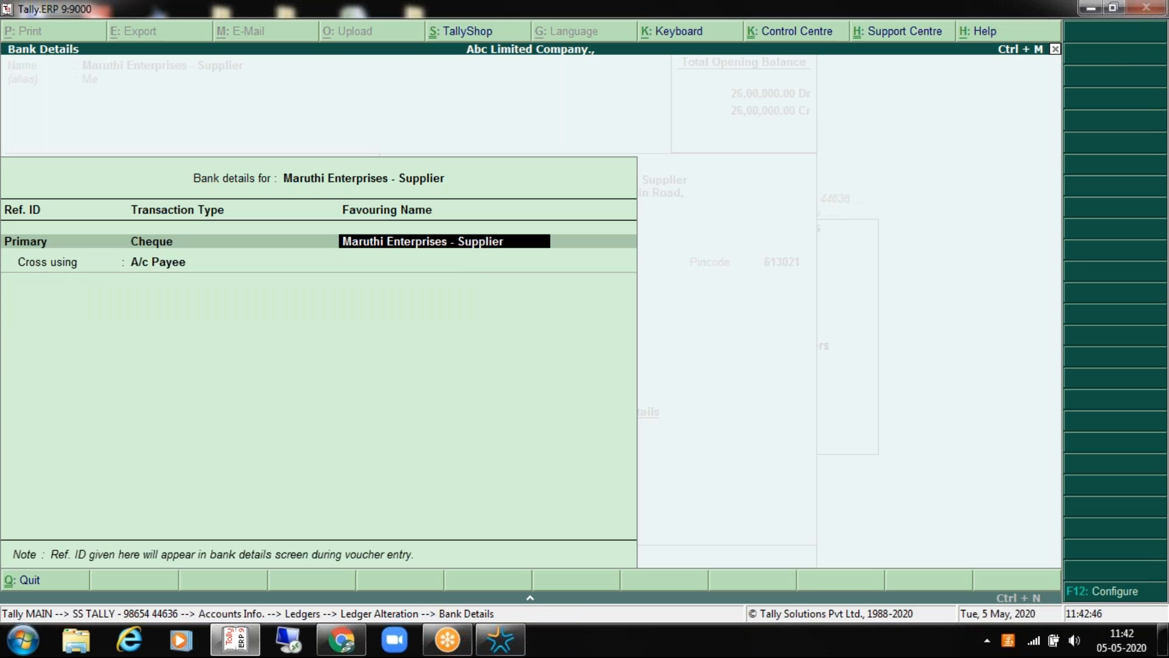
{"action": "key", "text": "Return"}
{"action": "key", "text": "Return"}
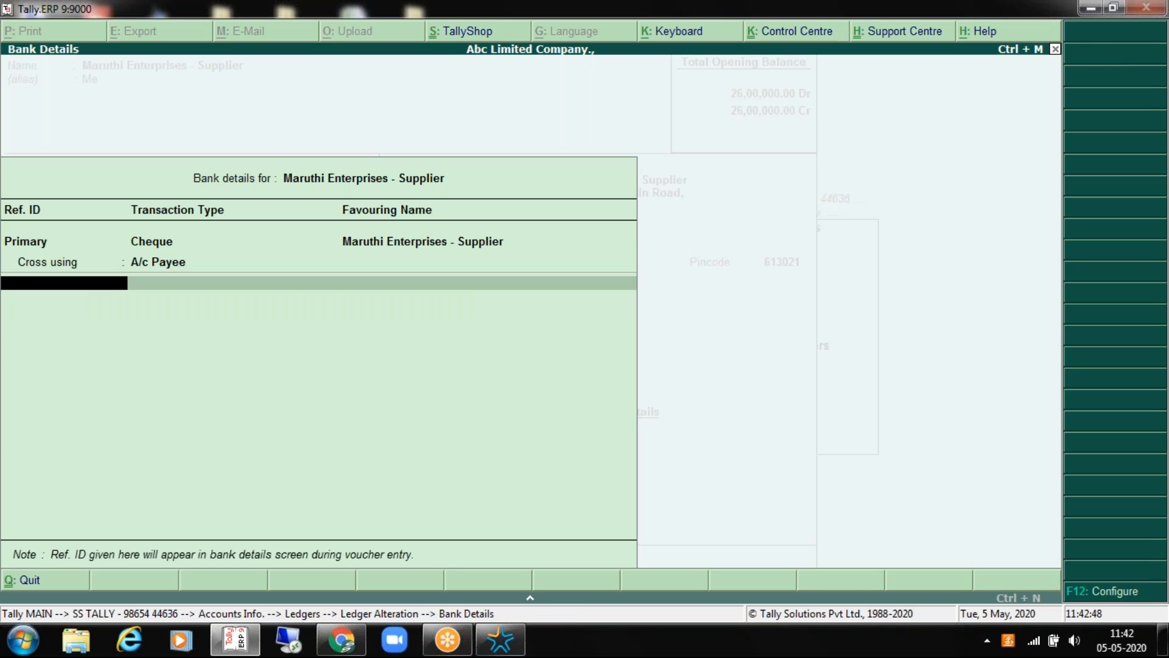
{"action": "key", "text": "Up"}
{"action": "key", "text": "Up"}
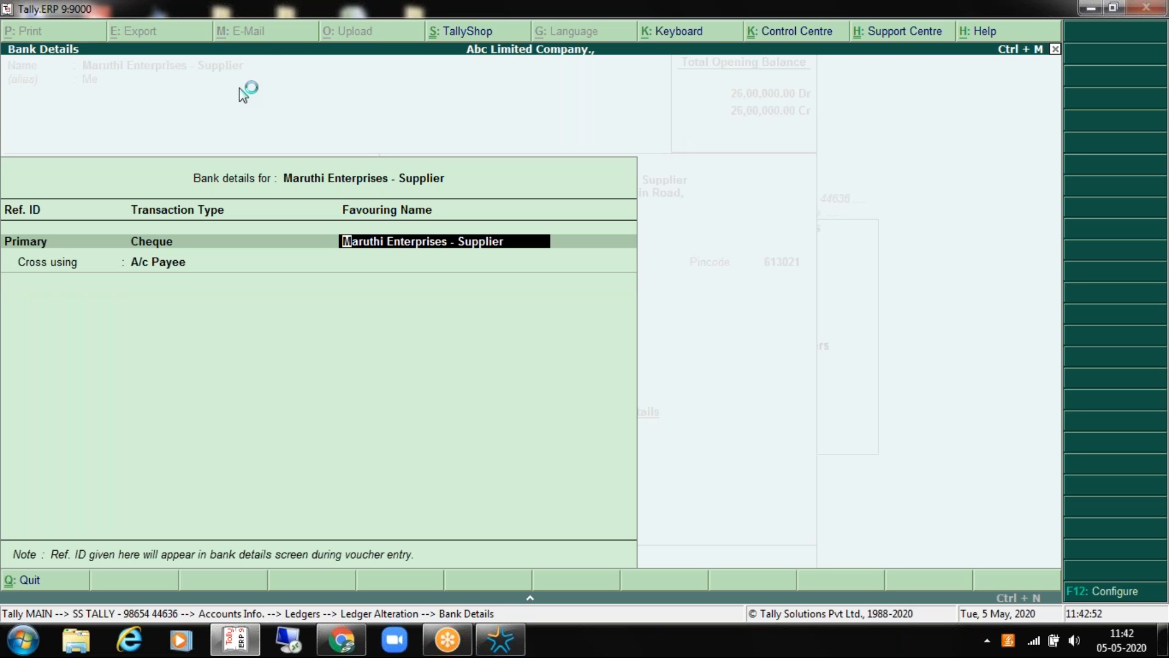
{"action": "left_click_drag", "start_coordinate": [264, 13], "coordinate": [285, 71]}
{"action": "key", "text": "Return"}
{"action": "key", "text": "Return"}
{"action": "key", "text": "Down"}
{"action": "key", "text": "Return"}
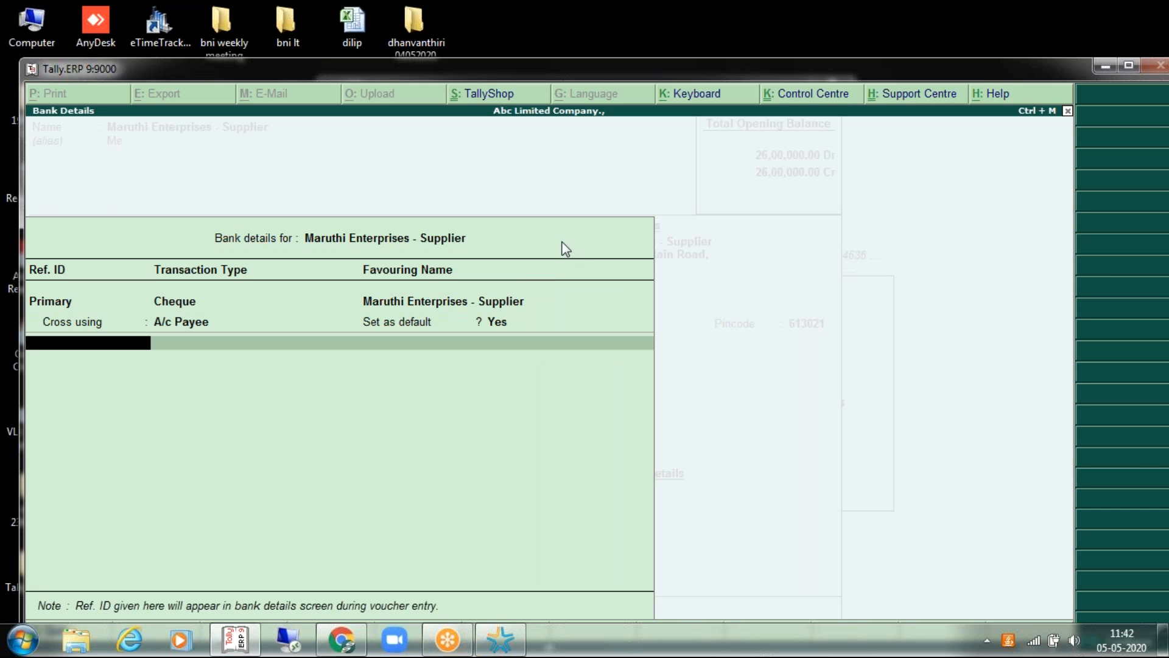
{"action": "double_click", "coordinate": [600, 74]}
Step: Compare Cheque with e-Fund Transfer, keep e-Fund Transfer, and return to Ledger Alteration
{"action": "key", "text": "Up"}
{"action": "key", "text": "Up"}
{"action": "key", "text": "Down"}
{"action": "key", "text": "Return"}
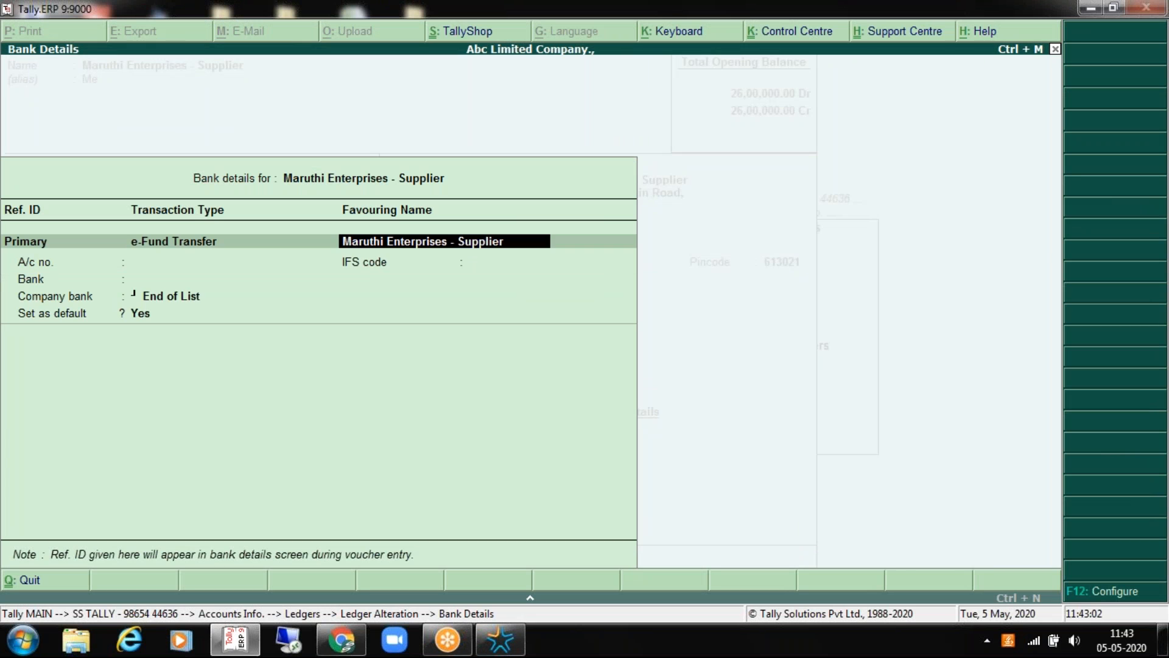
{"action": "key", "text": "Up"}
{"action": "key", "text": "Up"}
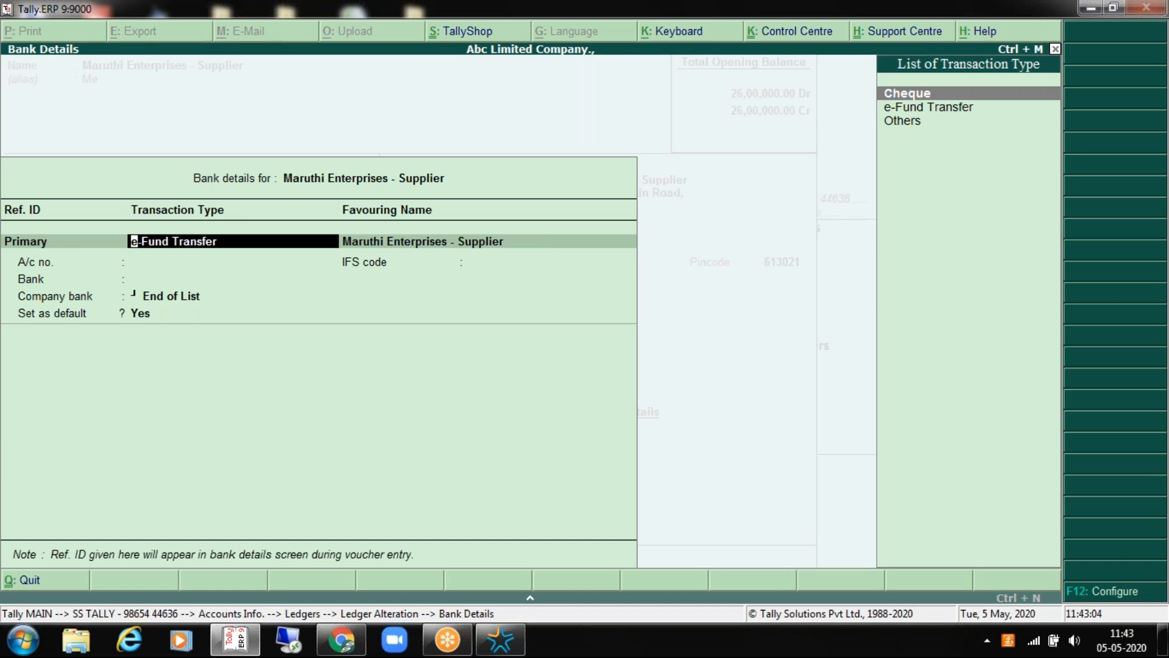
{"action": "key", "text": "Return"}
{"action": "key", "text": "Up"}
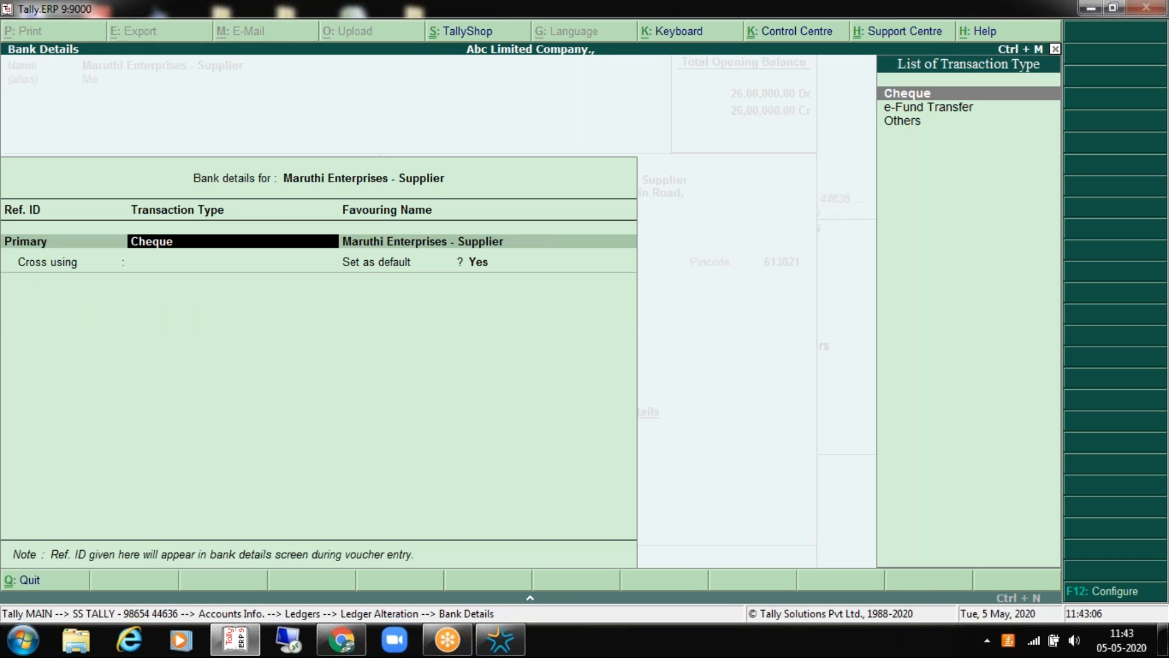
{"action": "key", "text": "Down"}
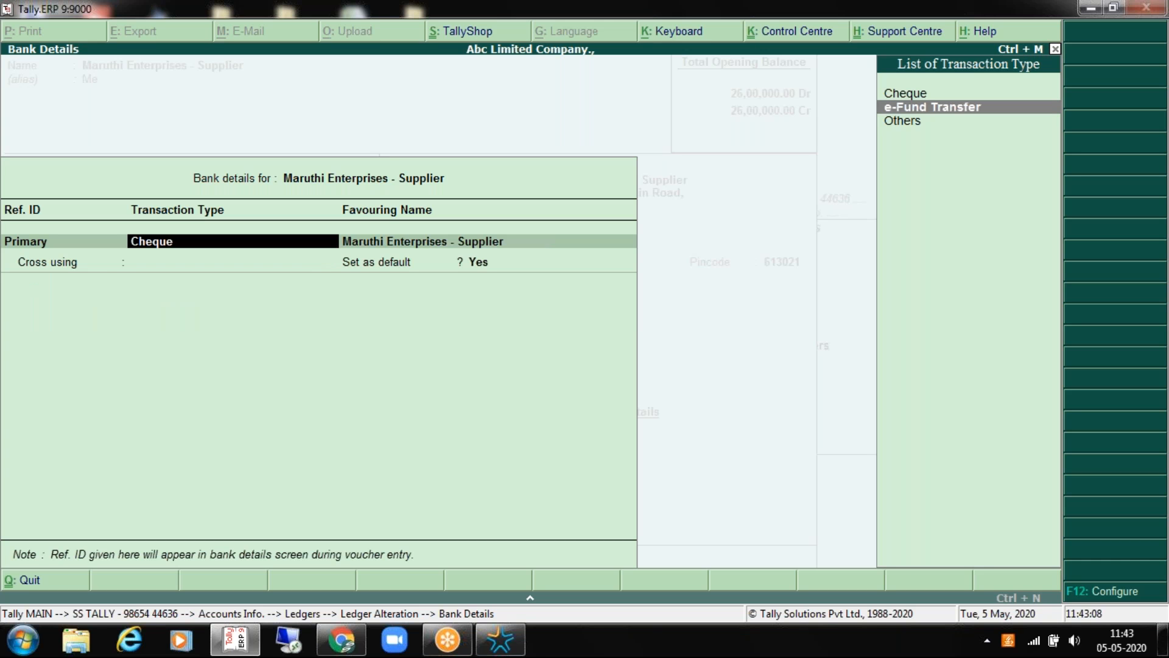
{"action": "key", "text": "Return"}
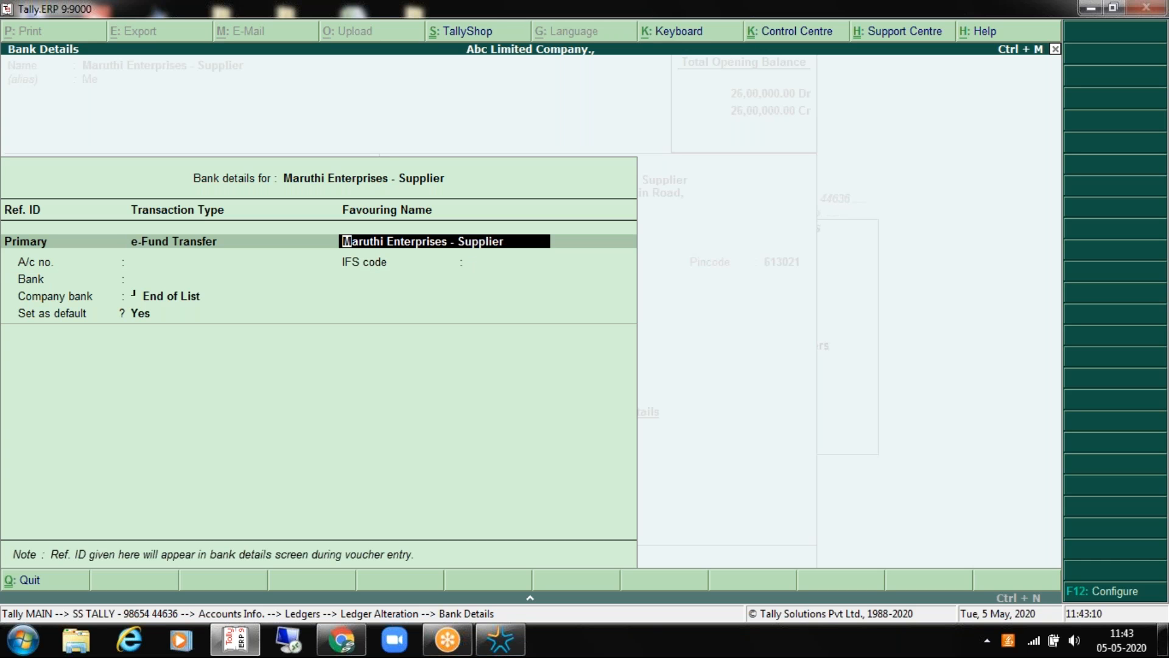
{"action": "key", "text": "BackSpace"}
{"action": "key", "text": "BackSpace"}
{"action": "key", "text": "Escape"}
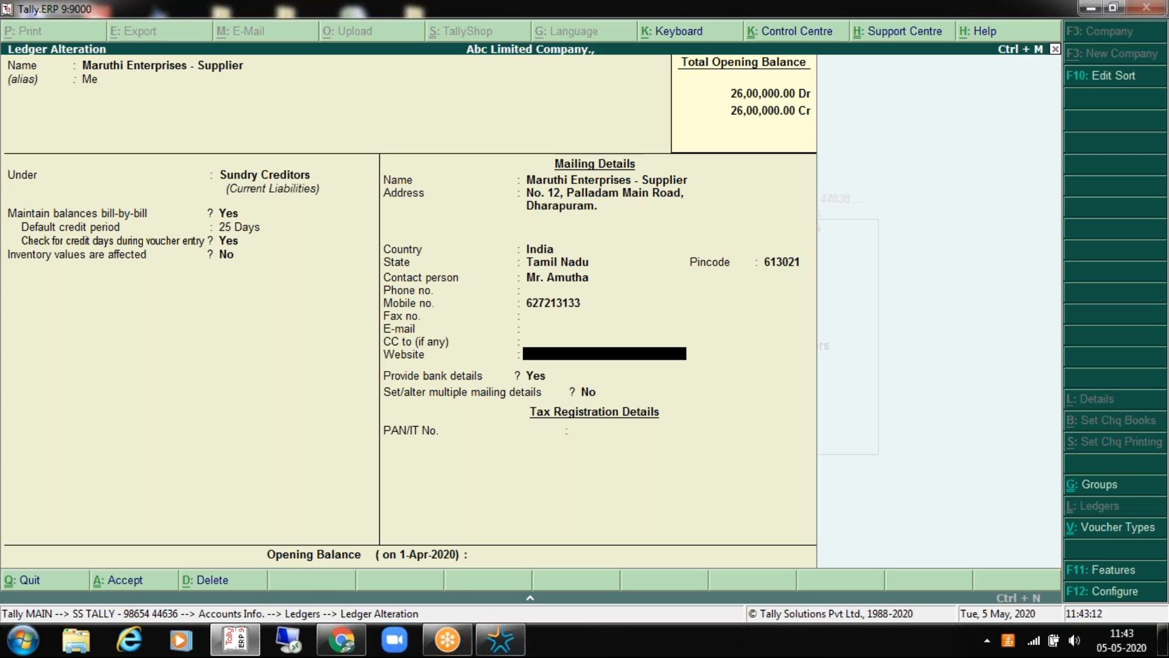
Step: Reopen the supplier's Bank Details from Provide bank details and bring up the transaction type list
{"action": "key", "text": "Return"}
{"action": "key", "text": "Return"}
{"action": "key", "text": "Return"}
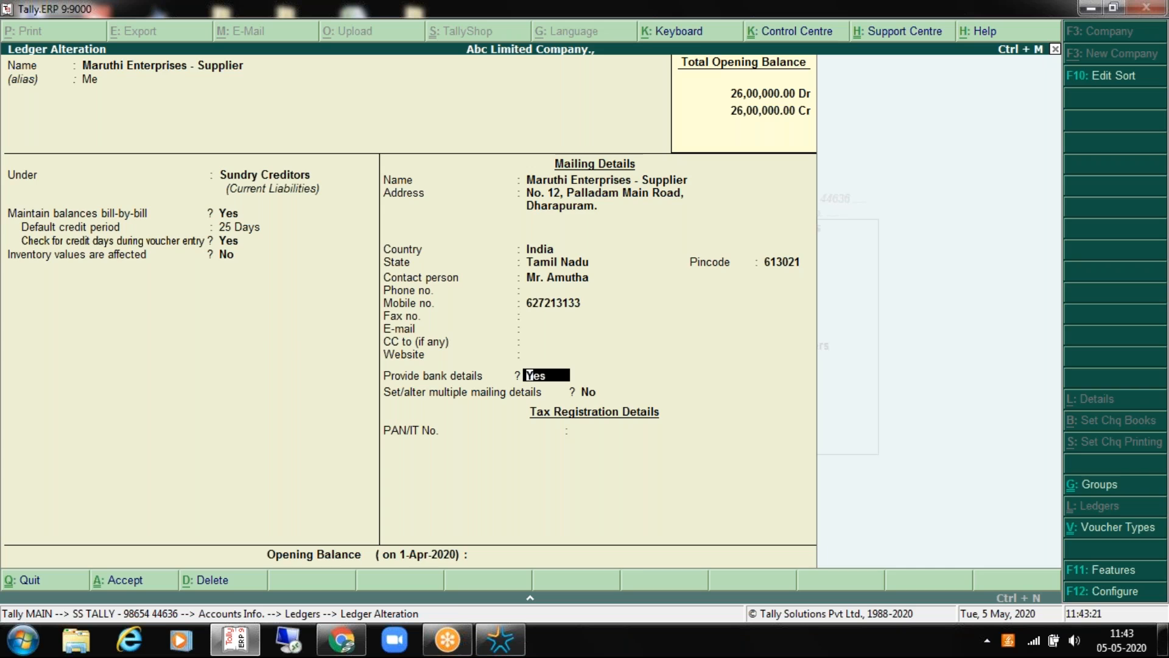
{"action": "key", "text": "Return"}
{"action": "key", "text": "Return"}
Step: Try Others, then settle on e-Fund Transfer as the transaction type
{"action": "key", "text": "BackSpace"}
{"action": "key", "text": "Return"}
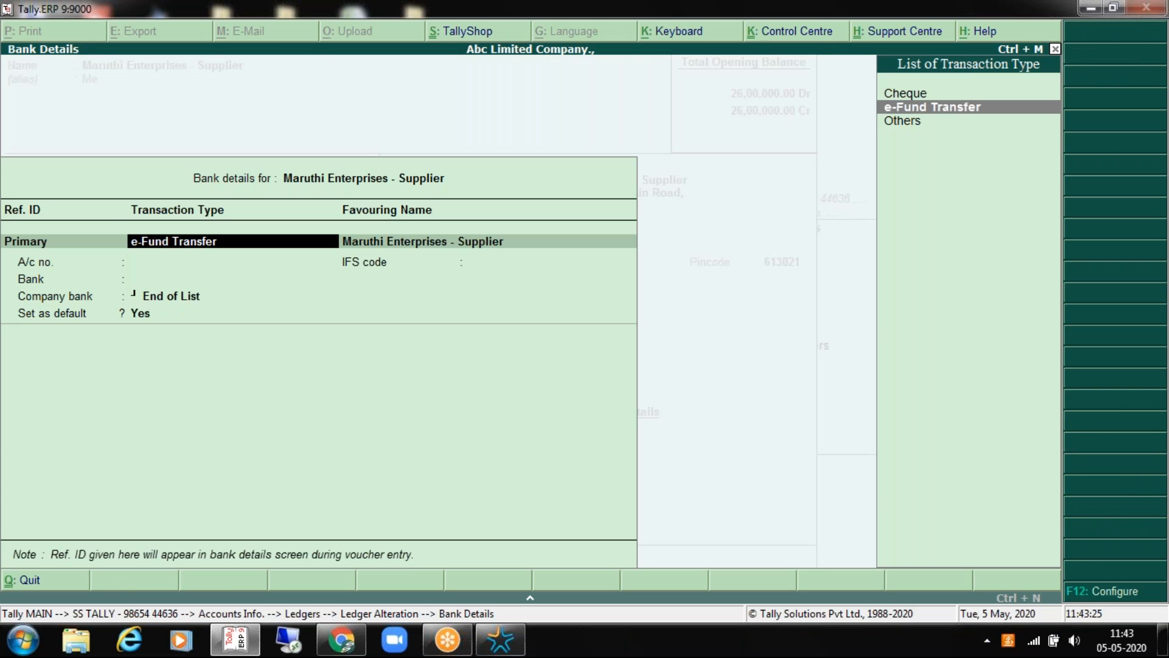
{"action": "key", "text": "BackSpace"}
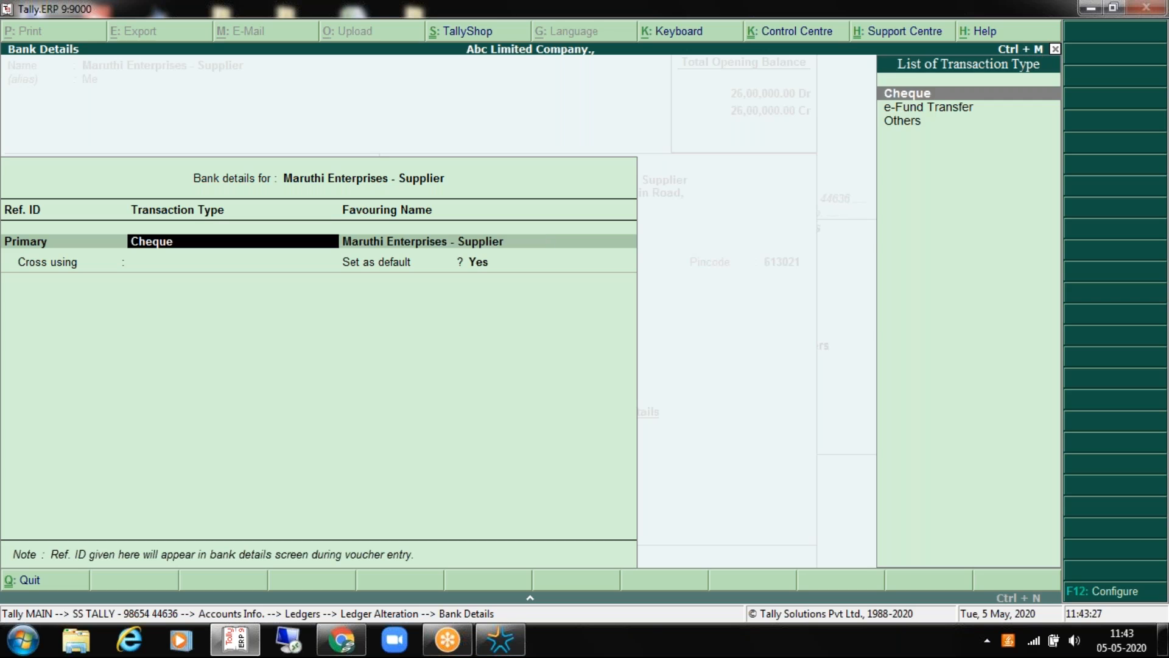
{"action": "key", "text": "Down"}
{"action": "key", "text": "Down"}
{"action": "key", "text": "Return"}
{"action": "key", "text": "BackSpace"}
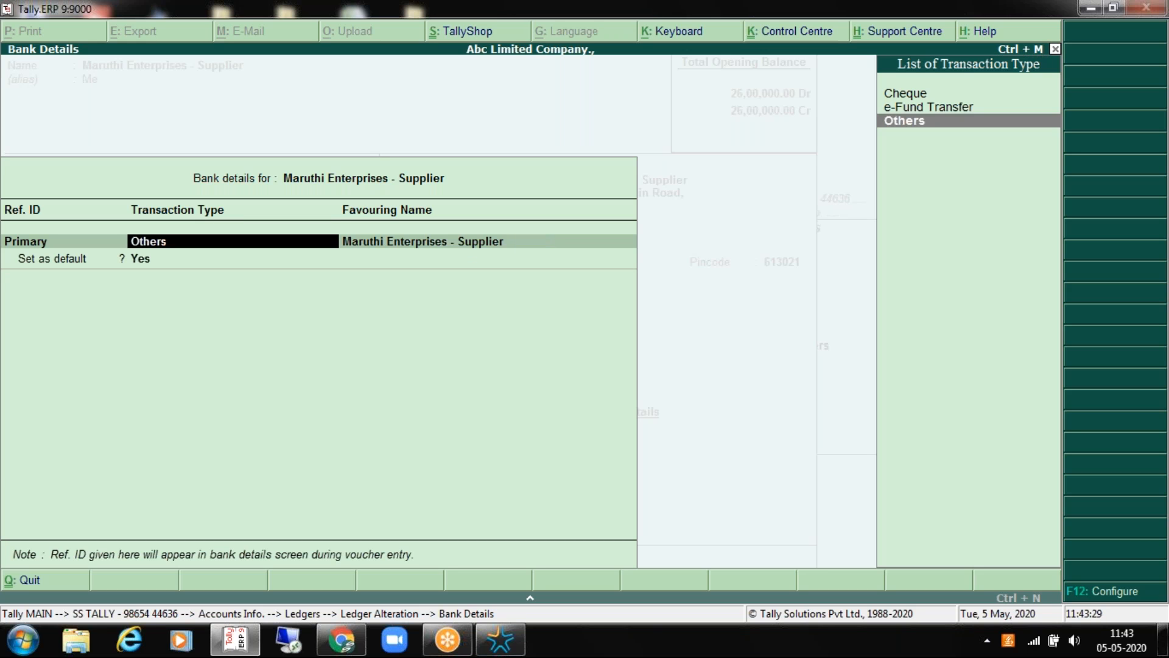
{"action": "key", "text": "Up"}
{"action": "key", "text": "Up"}
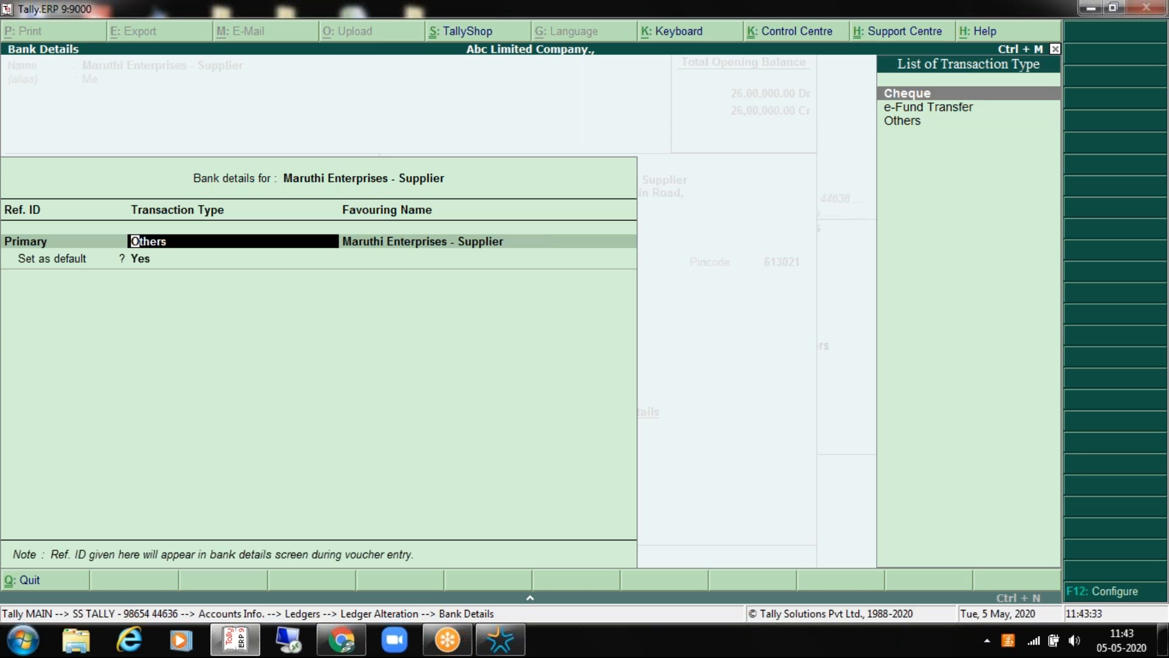
{"action": "key", "text": "Down"}
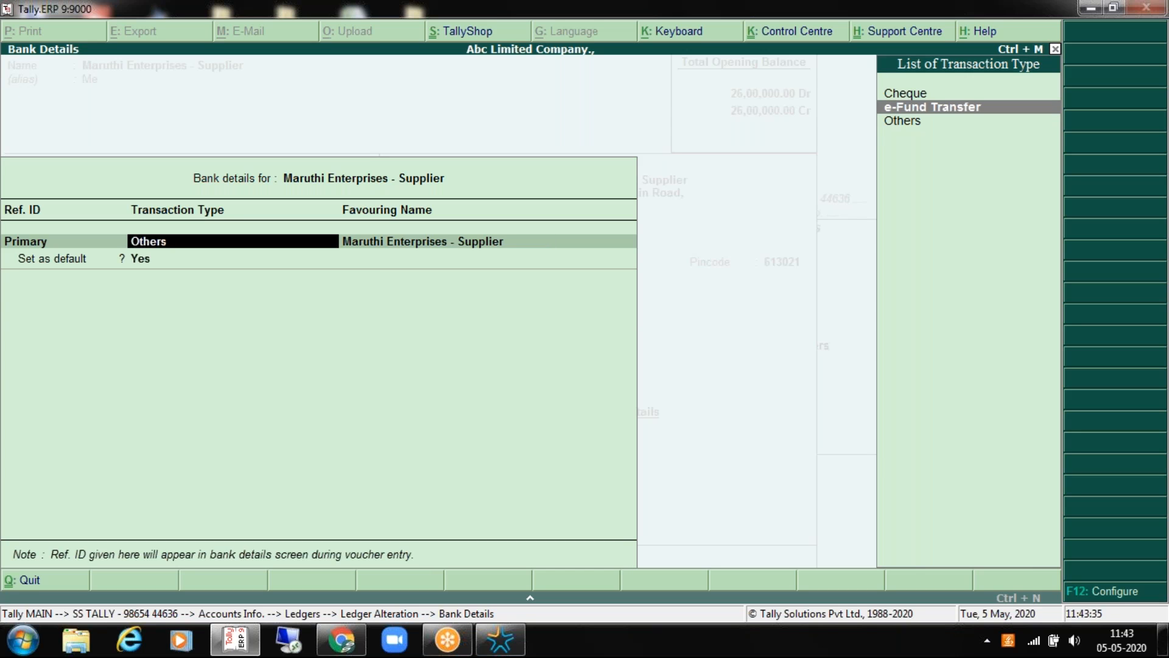
{"action": "key", "text": "Return"}
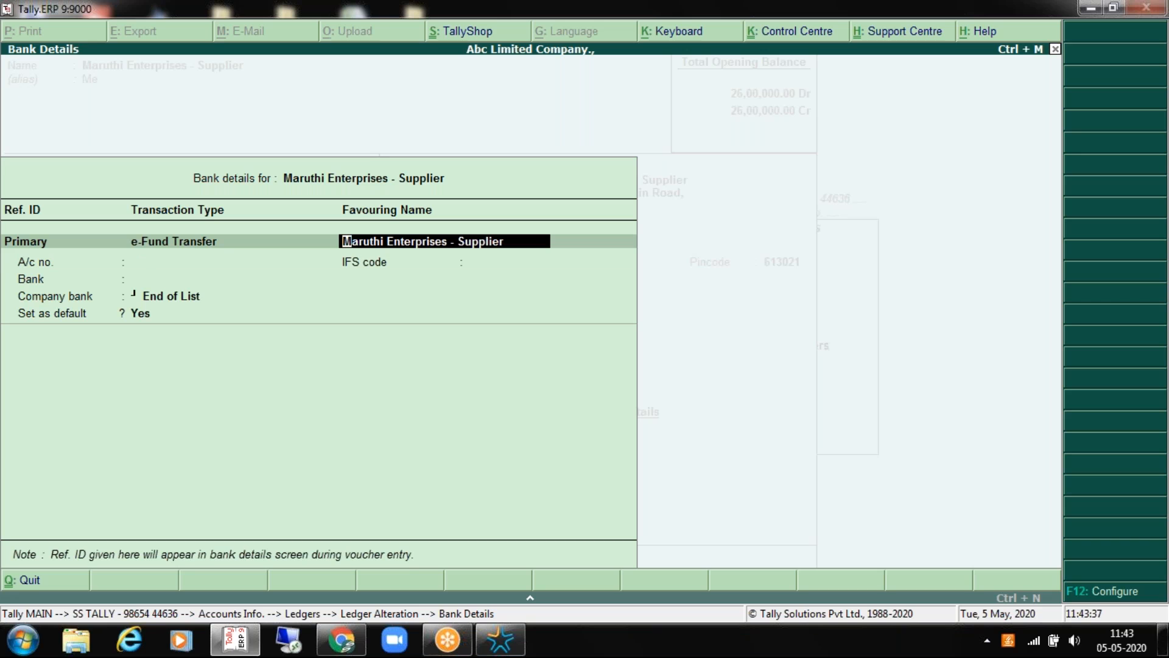
Step: Set favouring name Maruthi Enterprises, enter the account number, and correct the IFS code to UTIB0000123
{"action": "key", "text": "BackSpace"}
{"action": "key", "text": "BackSpace"}
{"action": "key", "text": "BackSpace"}
{"action": "key", "text": "BackSpace"}
{"action": "key", "text": "BackSpace"}
{"action": "key", "text": "BackSpace"}
{"action": "key", "text": "BackSpace"}
{"action": "key", "text": "BackSpace"}
{"action": "key", "text": "BackSpace"}
{"action": "key", "text": "BackSpace"}
{"action": "key", "text": "BackSpace"}
{"action": "key", "text": "Return"}
{"action": "key", "text": "Return"}
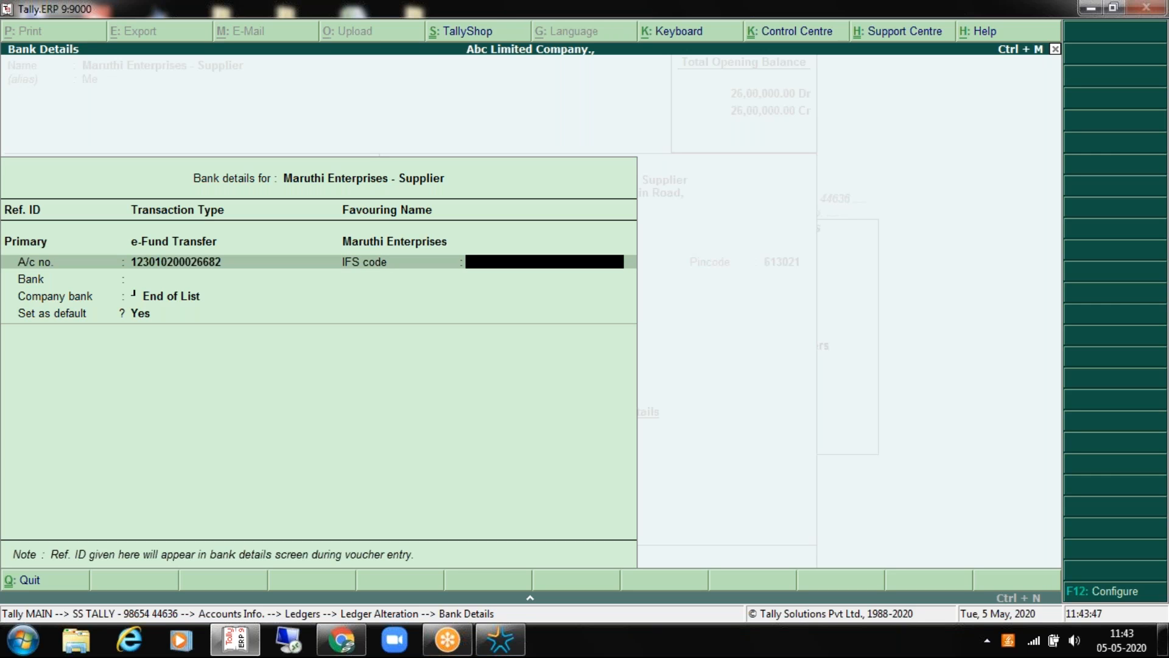
{"action": "type", "text": "UTIBOOO123"}
{"action": "key", "text": "Return"}
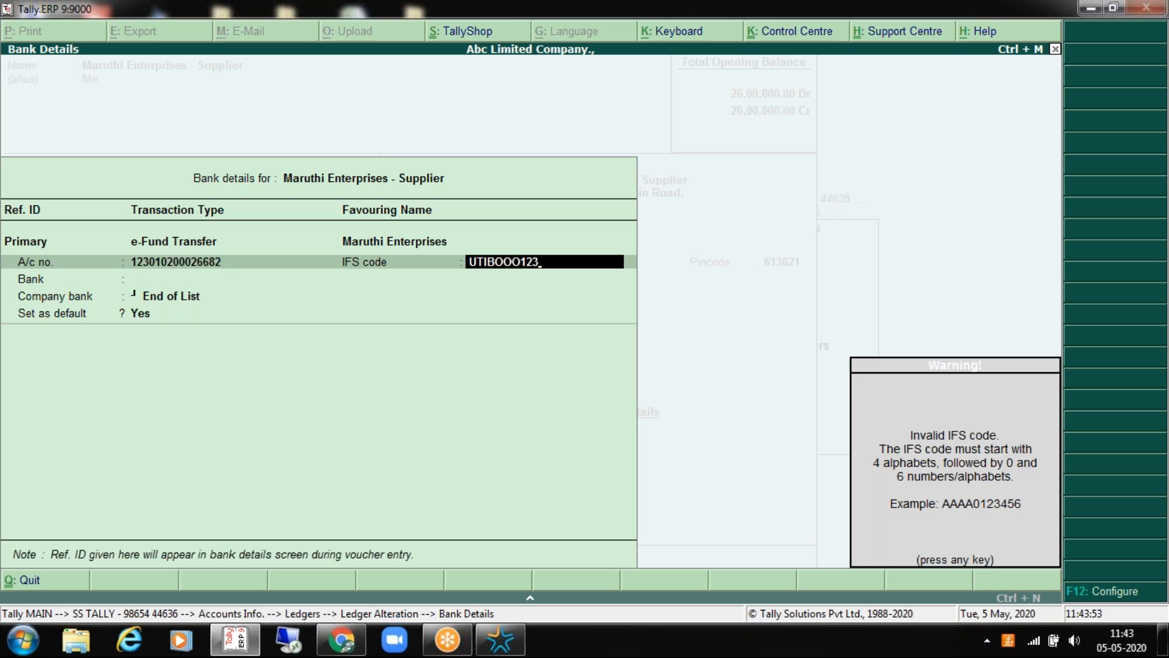
{"action": "key", "text": "Return"}
{"action": "key", "text": "BackSpace"}
{"action": "type", "text": "U"}
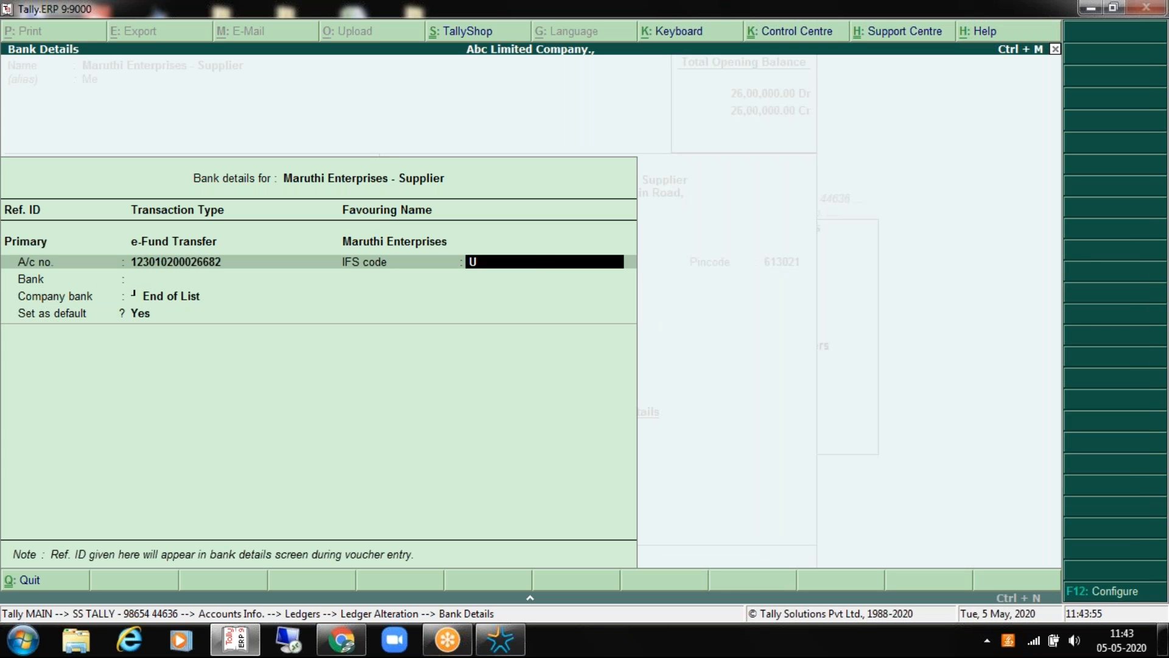
{"action": "type", "text": "TIB0000123"}
{"action": "key", "text": "Return"}
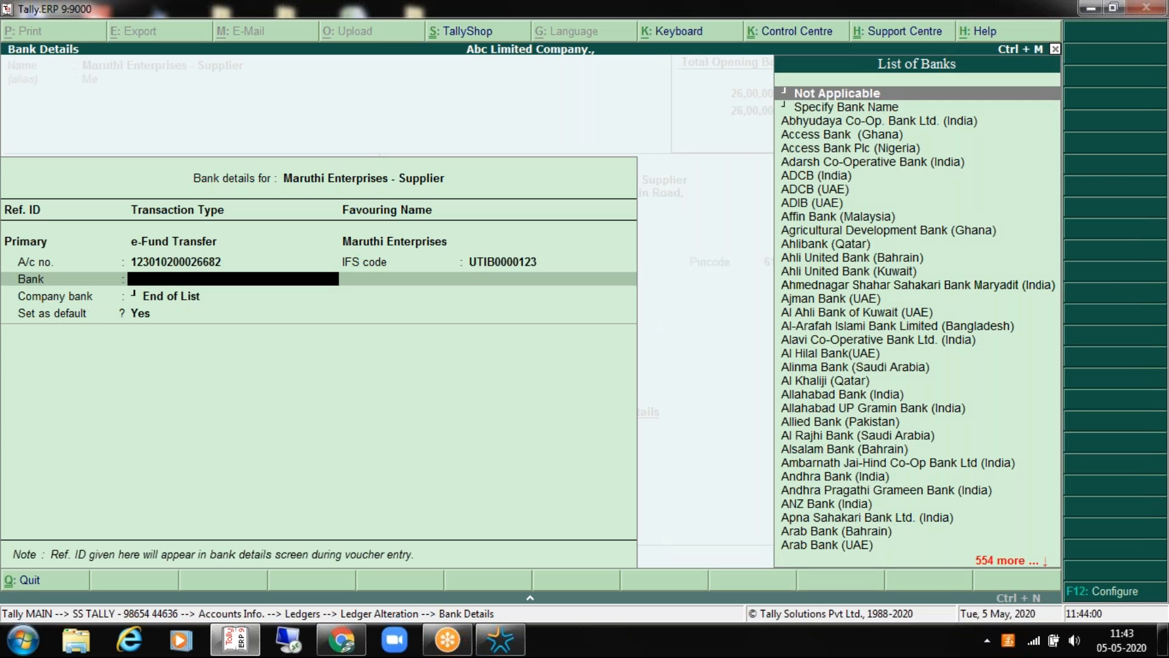
Step: Choose Axis Bank (India) as bank and Axis Bank Ltd - Current A.C as company bank, keeping it default
{"action": "type", "text": "AXIS"}
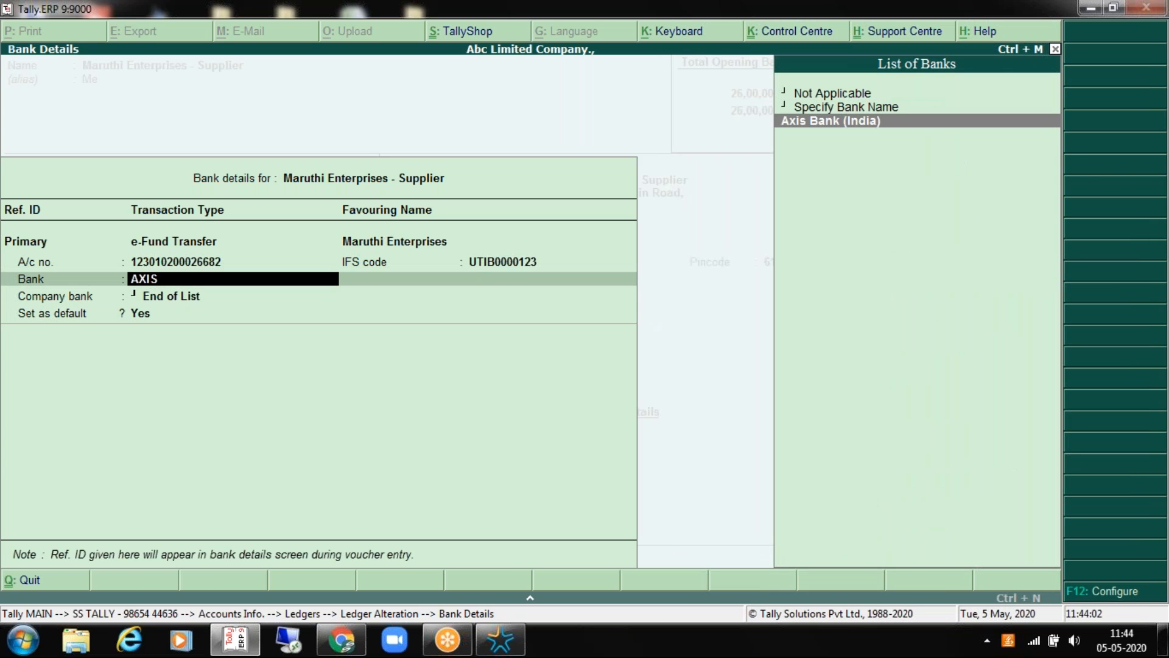
{"action": "key", "text": "Return"}
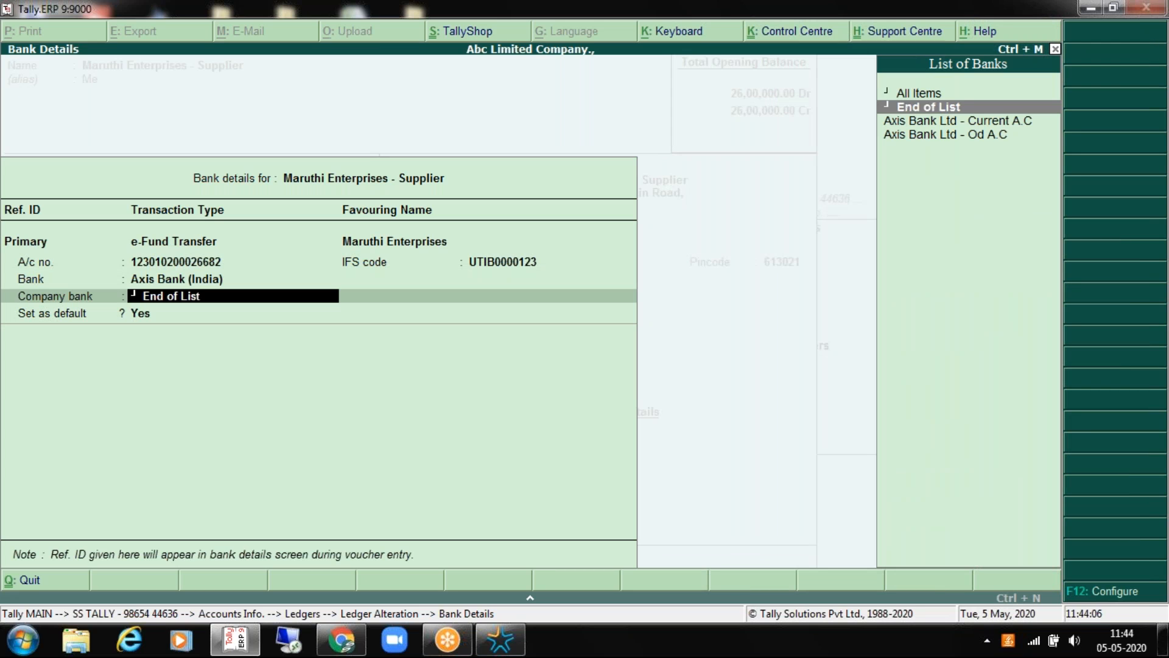
{"action": "key", "text": "Down"}
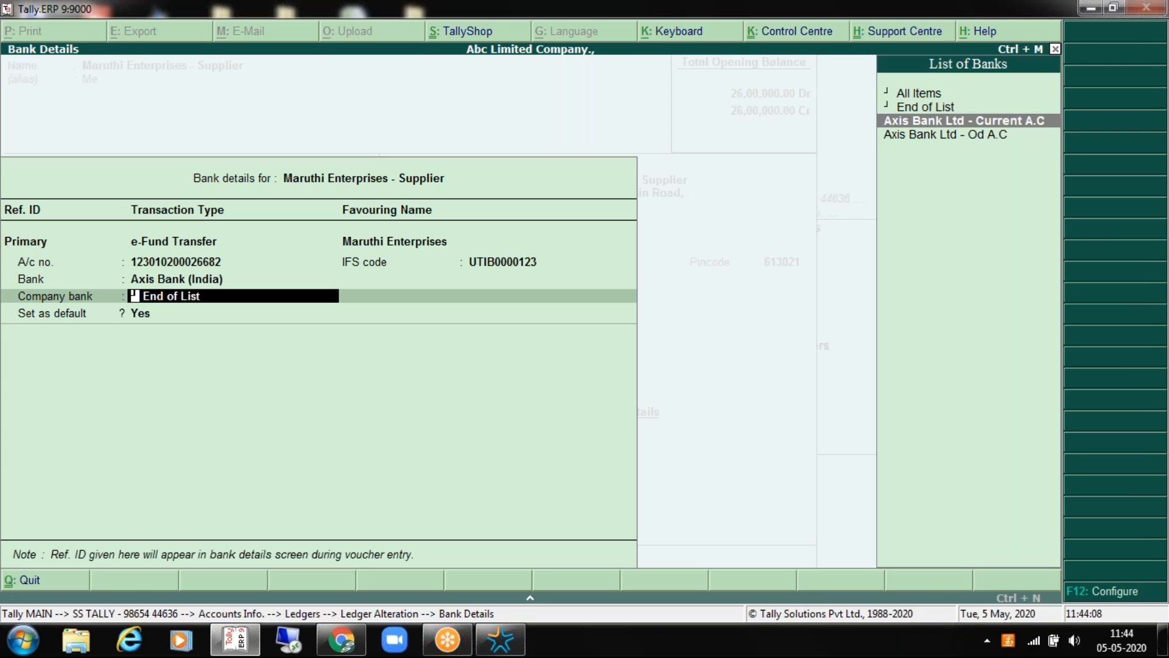
{"action": "key", "text": "Up"}
{"action": "key", "text": "Up"}
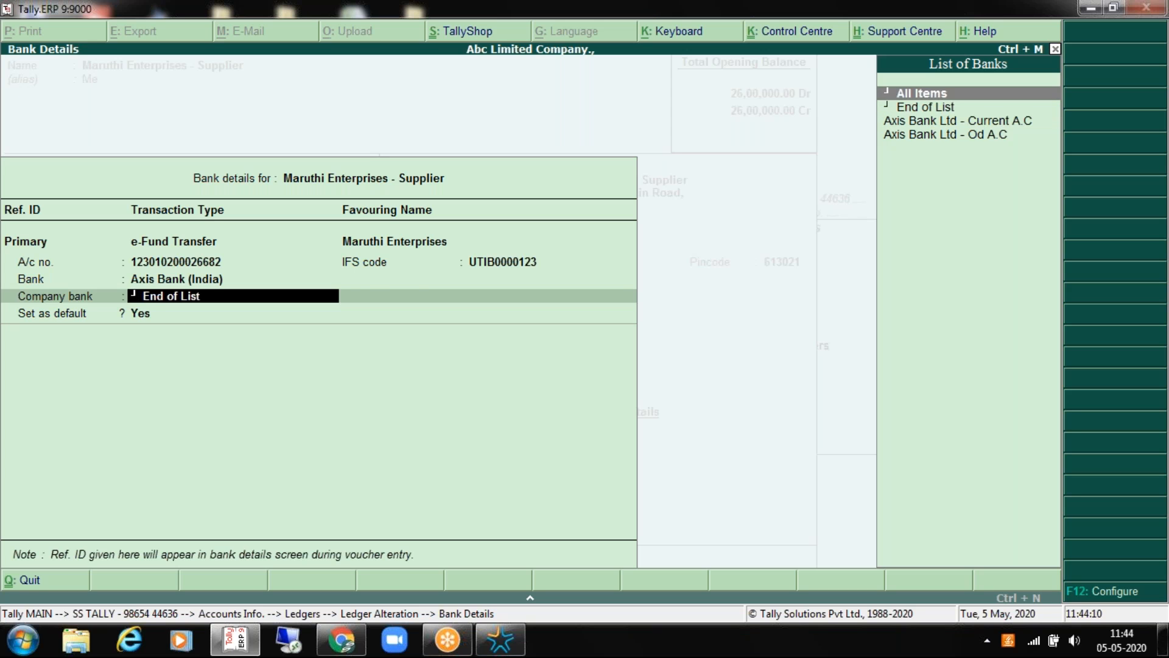
{"action": "key", "text": "Return"}
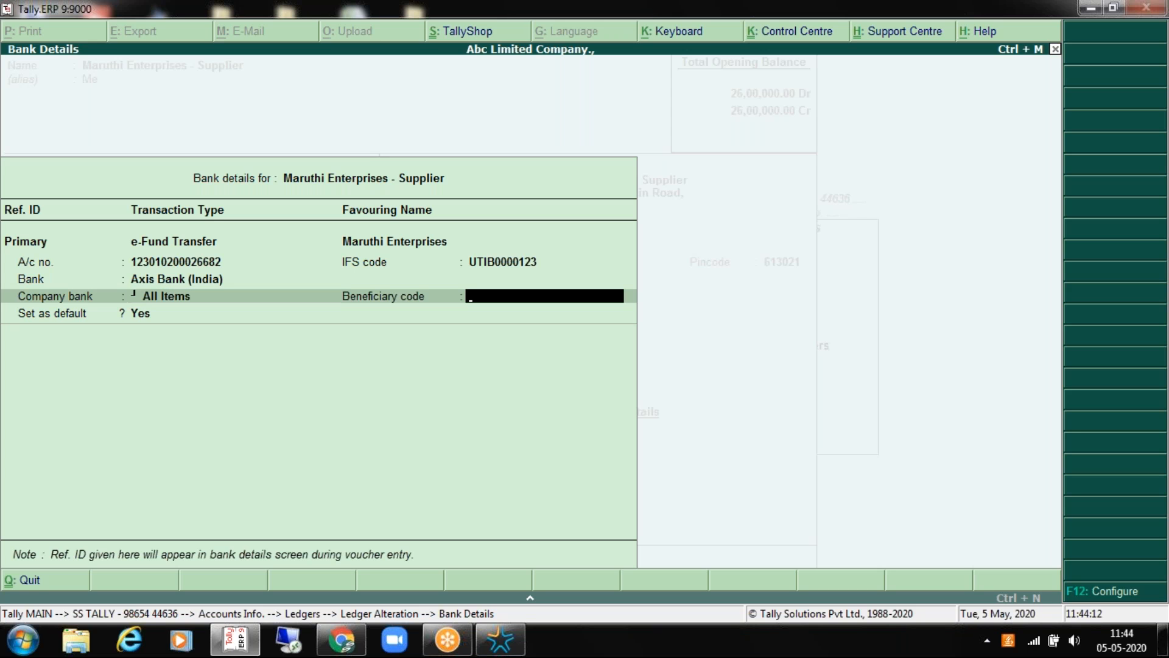
{"action": "key", "text": "BackSpace"}
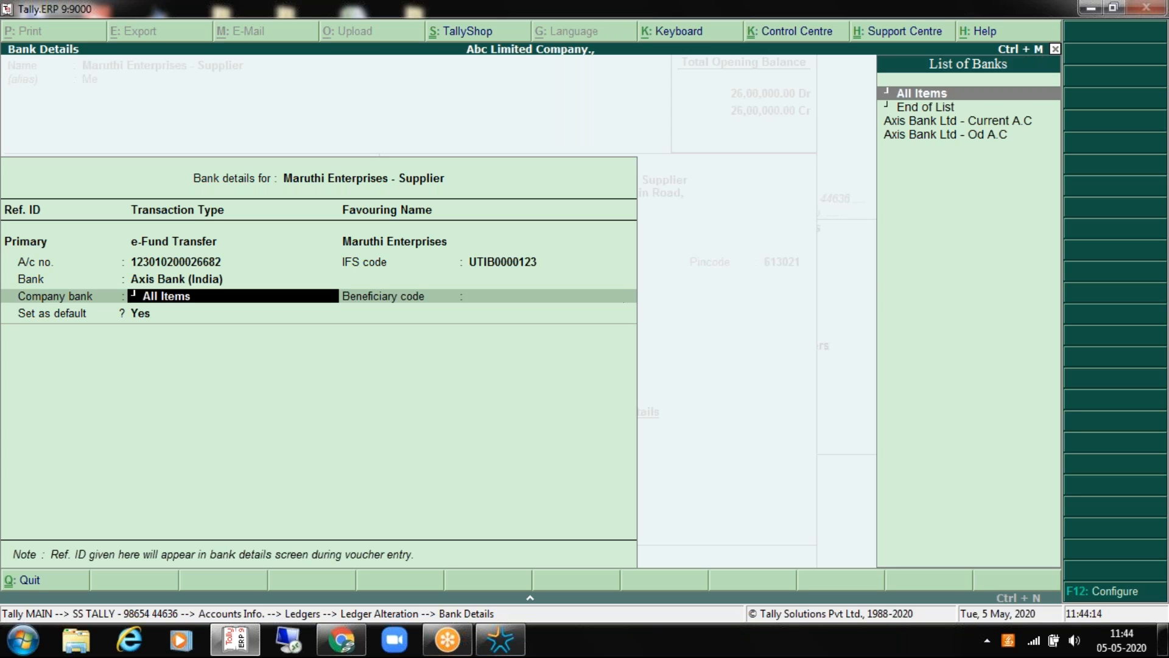
{"action": "key", "text": "Down"}
{"action": "key", "text": "Down"}
{"action": "key", "text": "Return"}
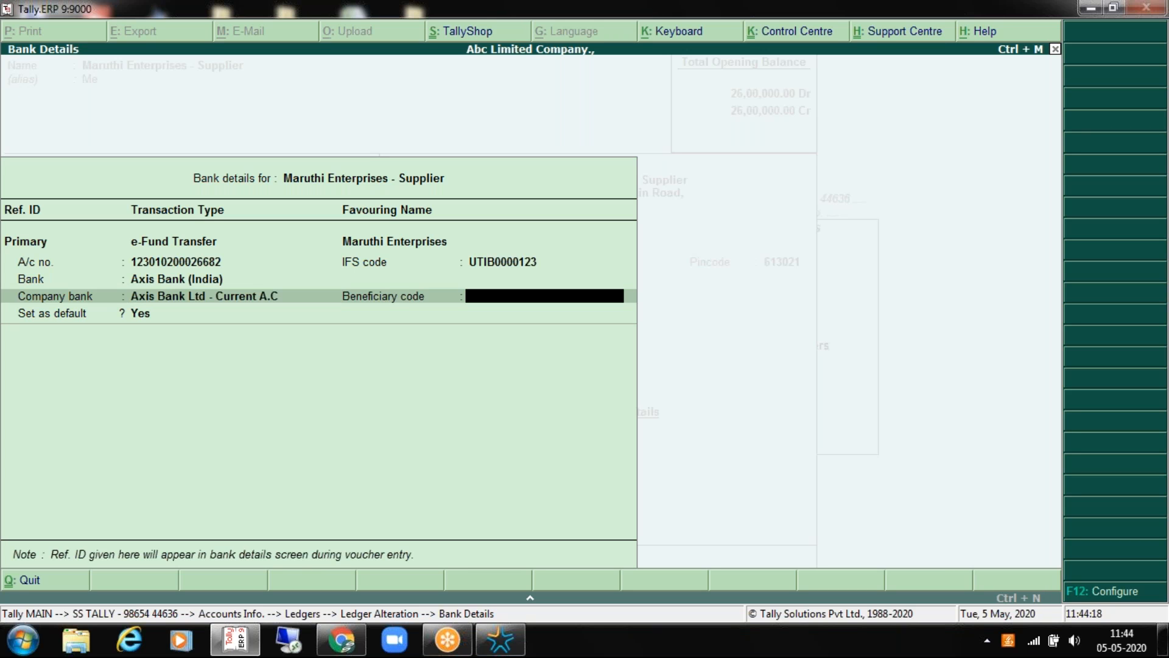
{"action": "key", "text": "BackSpace"}
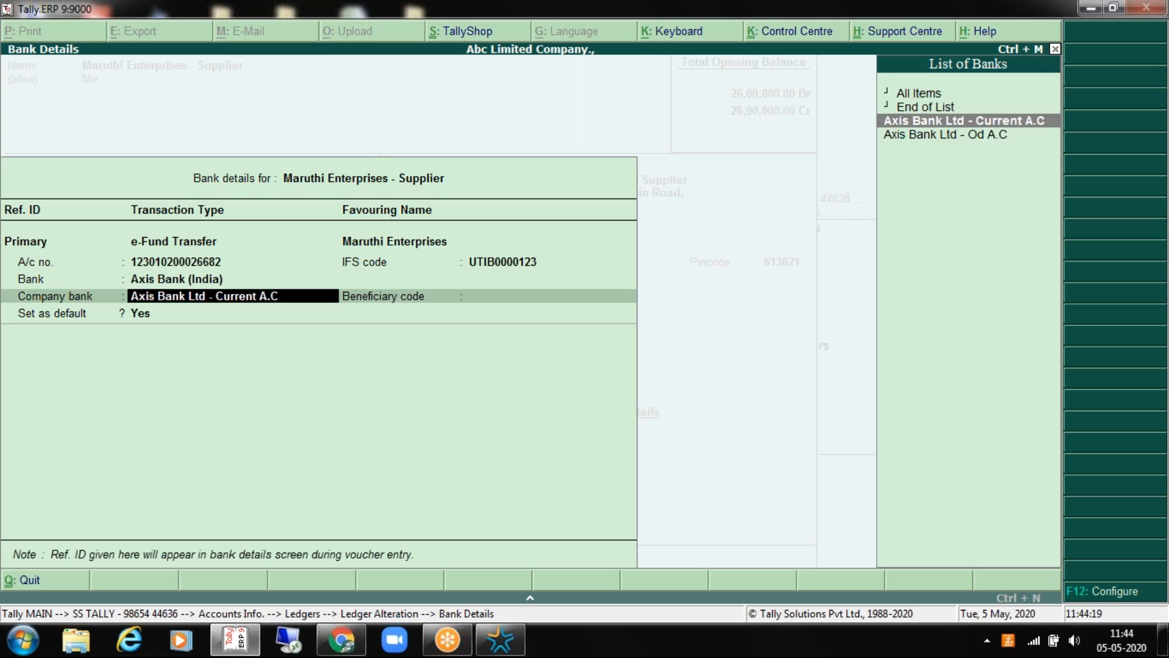
{"action": "key", "text": "Return"}
{"action": "key", "text": "Return"}
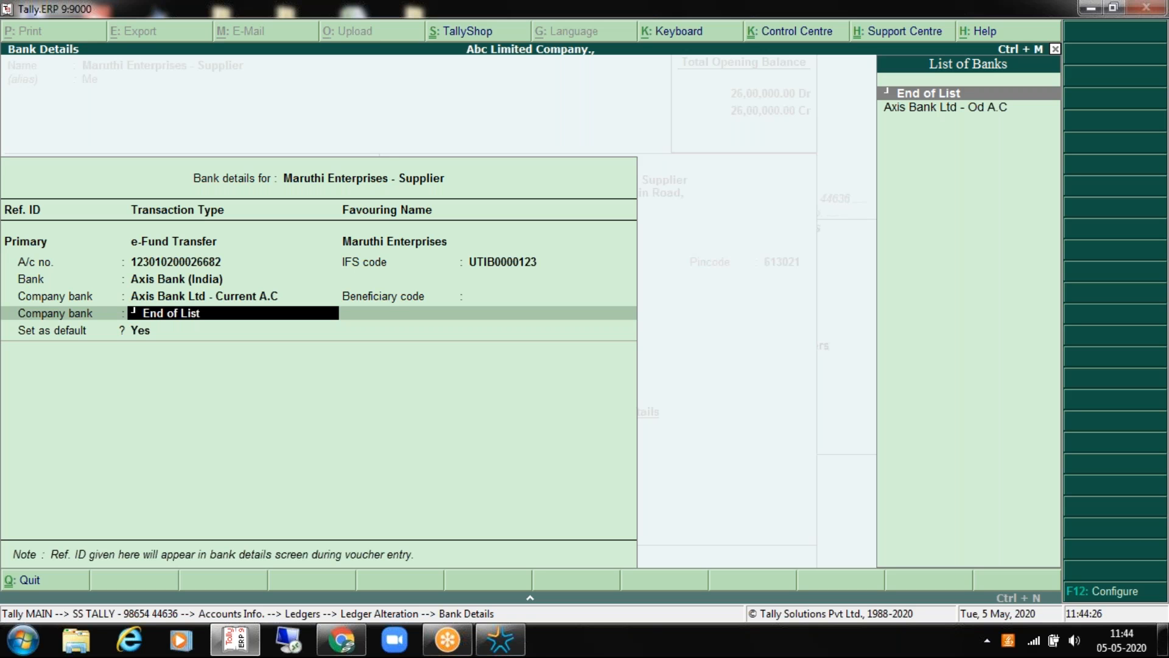
{"action": "key", "text": "Return"}
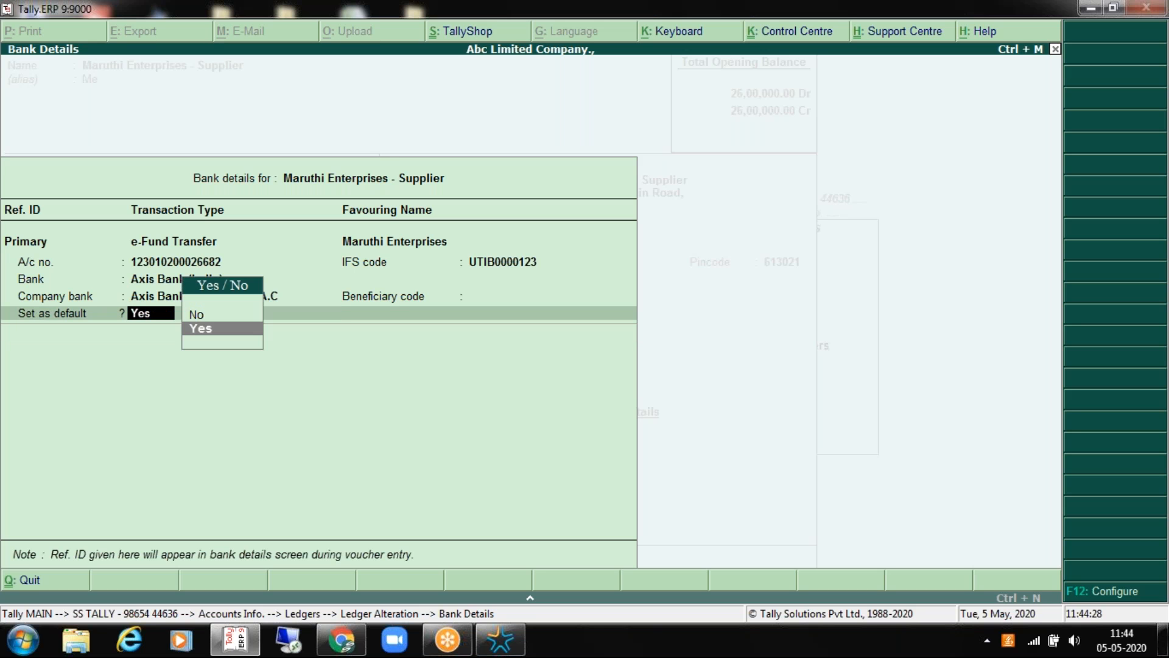
{"action": "key", "text": "Return"}
{"action": "key", "text": "Return"}
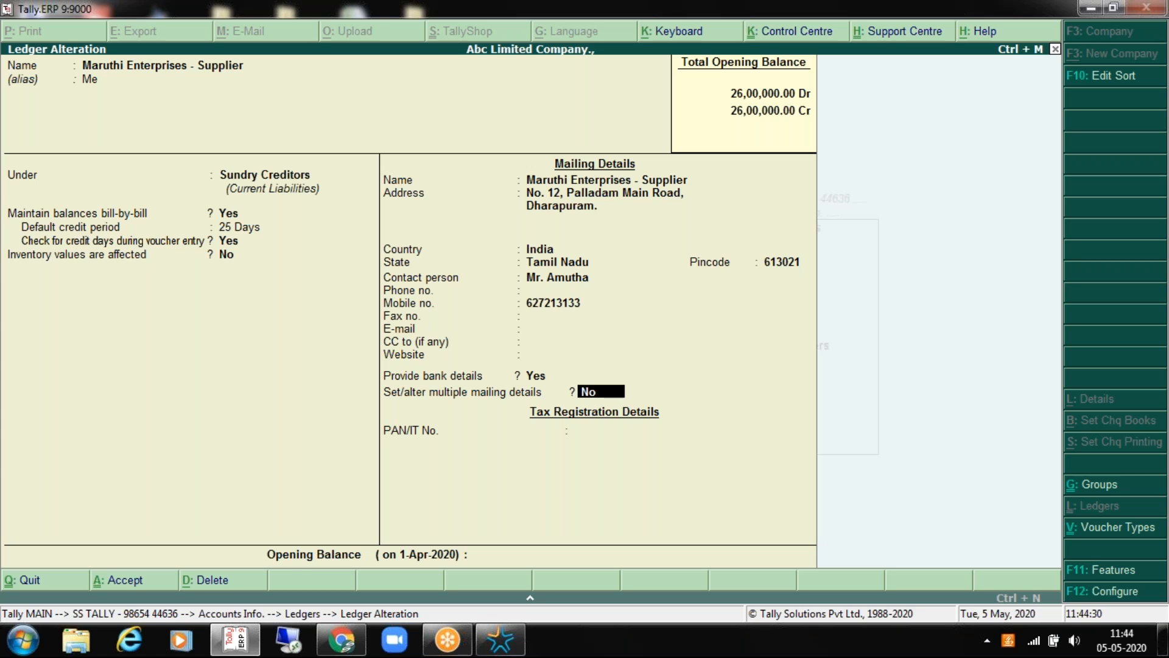
Step: Review the supplier's e-Fund Transfer bank details and reach the ledger's Accept? prompt
{"action": "key", "text": "BackSpace"}
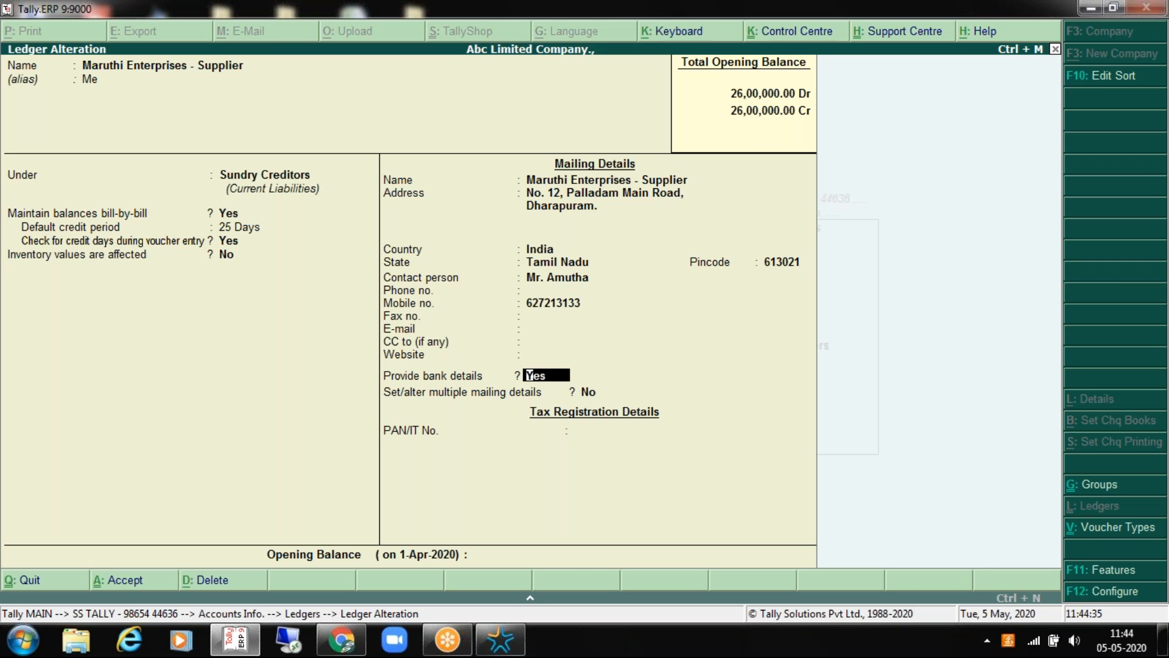
{"action": "key", "text": "Return"}
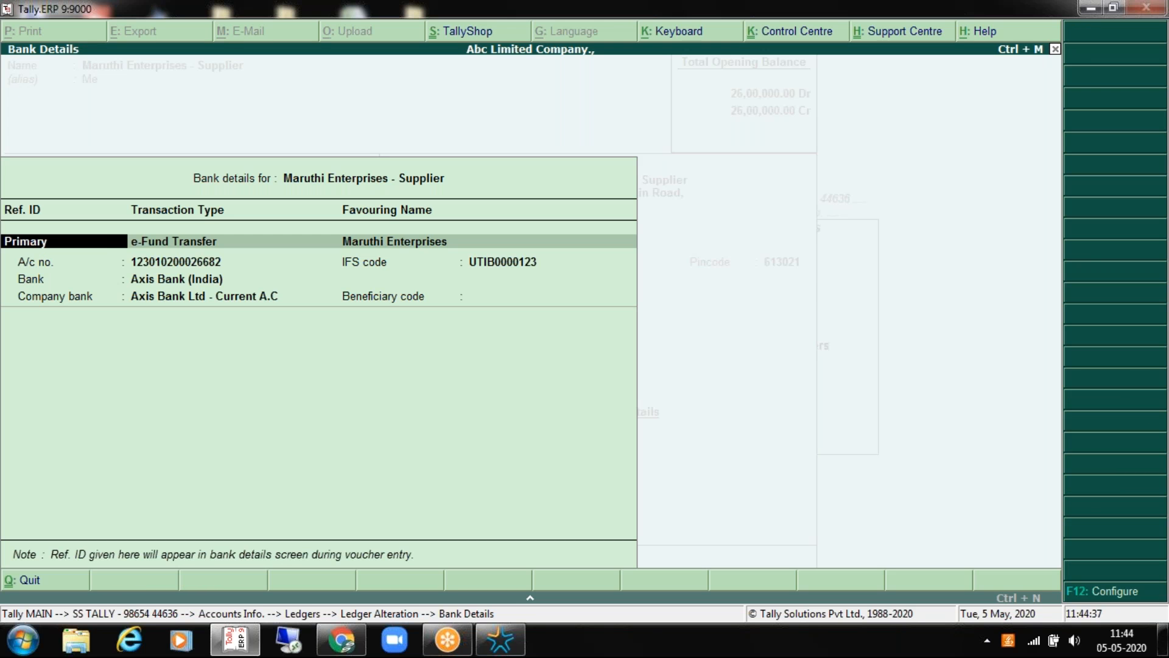
{"action": "key", "text": "Return"}
{"action": "key", "text": "Return"}
{"action": "key", "text": "Return"}
{"action": "key", "text": "Return"}
{"action": "key", "text": "Return"}
{"action": "key", "text": "Return"}
{"action": "key", "text": "Return"}
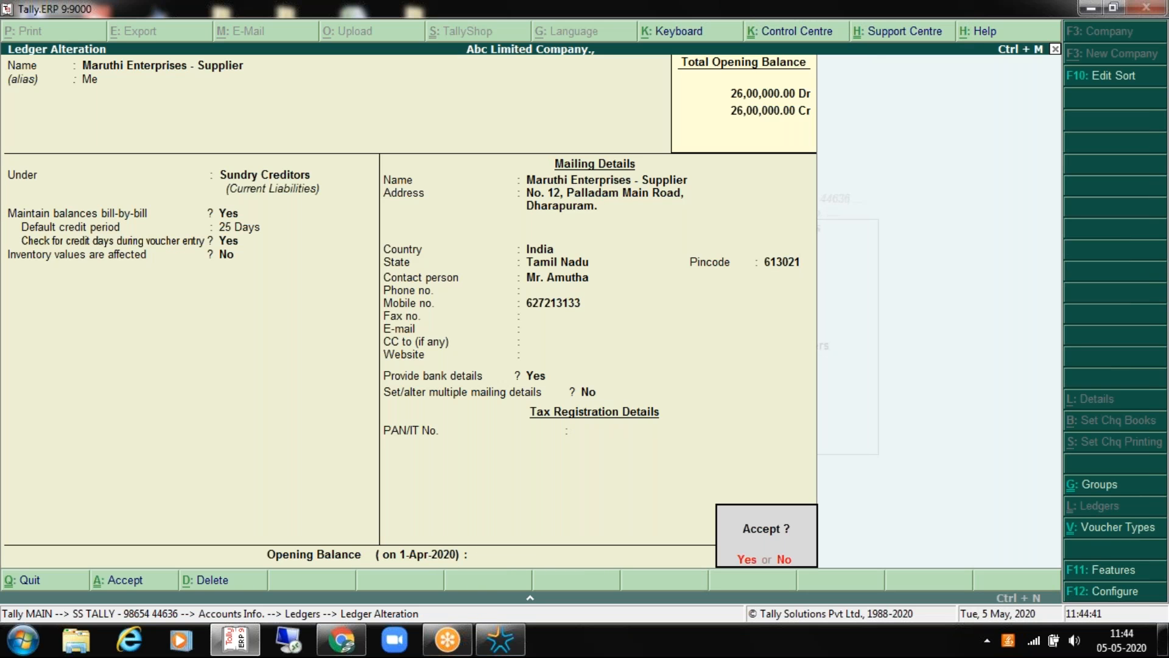
{"action": "key", "text": "Return"}
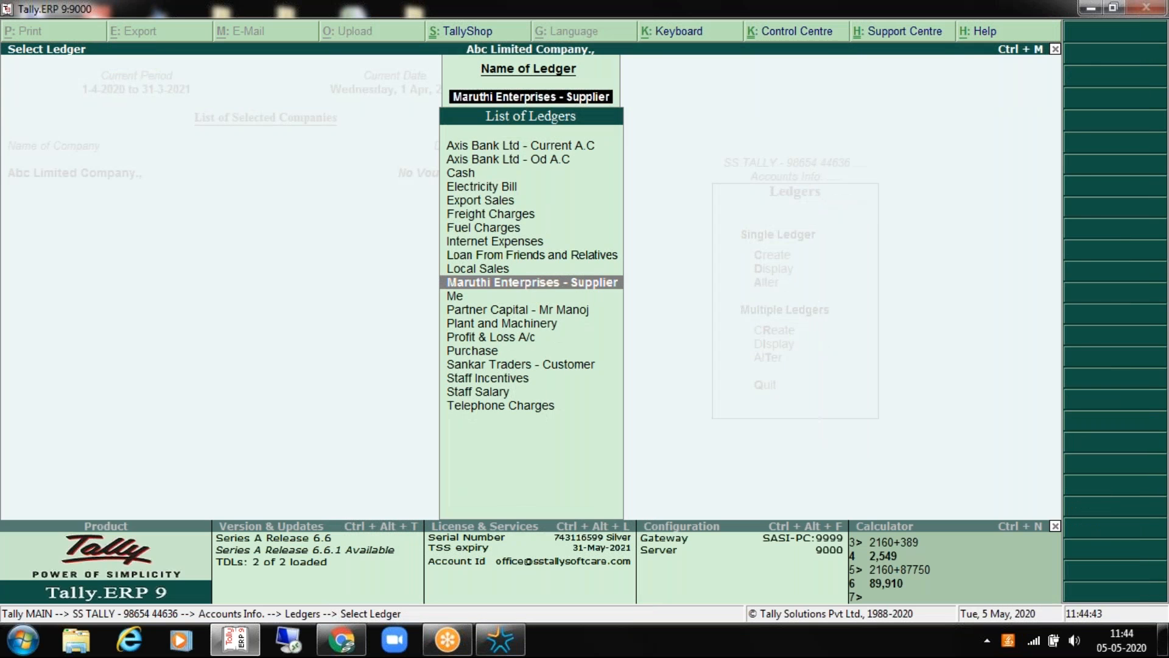
Step: Escape from the Select Ledger list back toward the Gateway of Tally
{"action": "key", "text": "Escape"}
{"action": "key", "text": "Escape"}
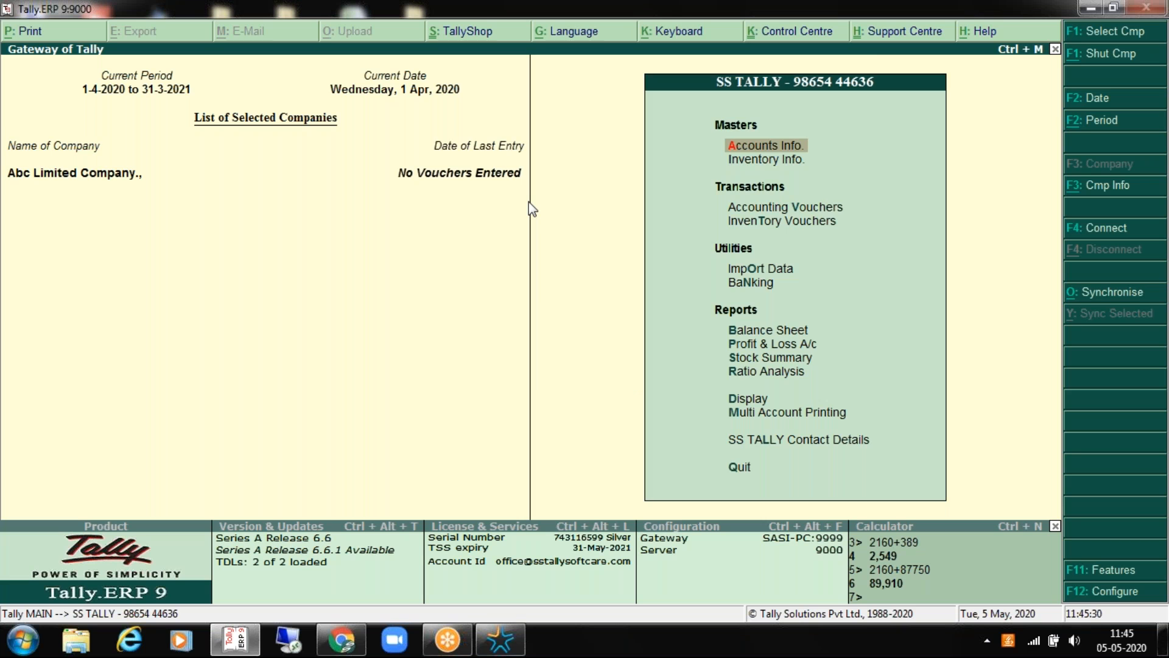
Step: Shut the current company with Alt+F1 and reload Abc Limited Company
{"action": "key", "text": "Return"}
{"action": "key", "text": "Escape"}
{"action": "key", "text": "alt+F1"}
{"action": "key", "text": "Return"}
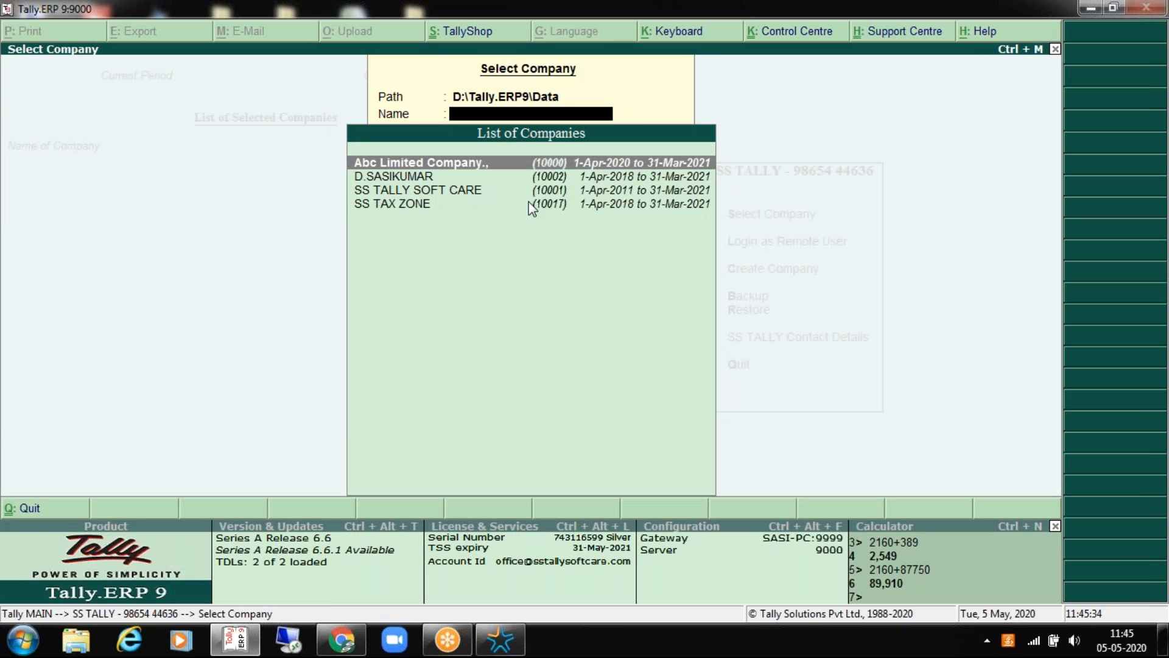
{"action": "key", "text": "Return"}
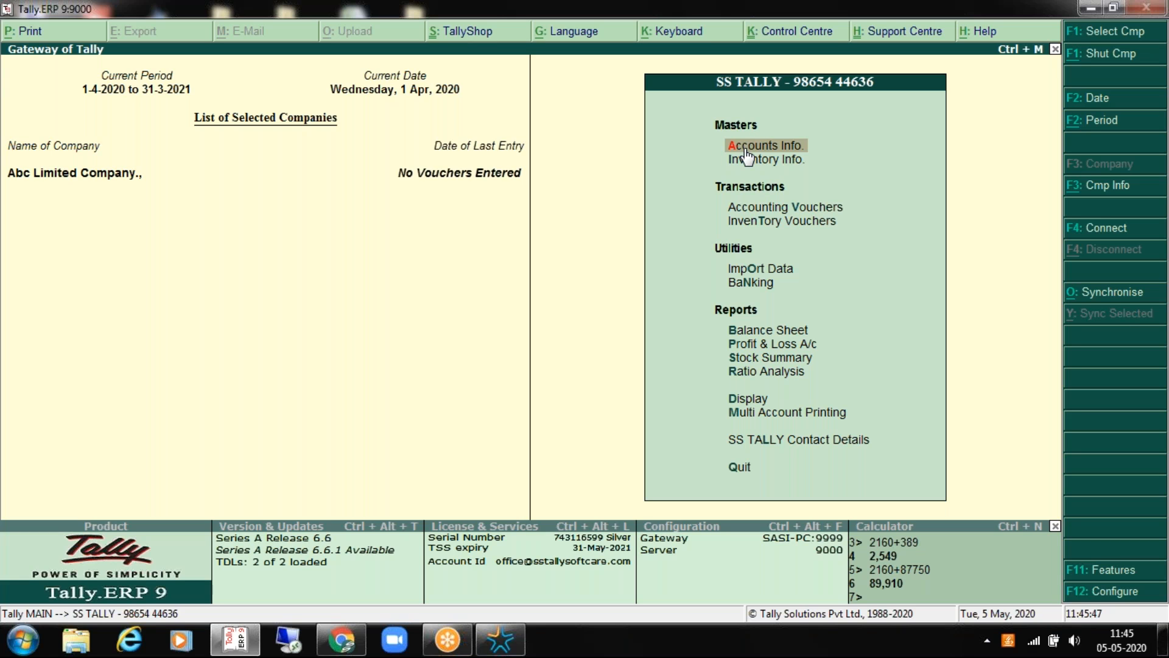
{"action": "key", "text": "Escape"}
{"action": "key", "text": "Escape"}
Step: Browse the Groups alteration list down to Capital Account, then return to the Gateway
{"action": "key", "text": "Return"}
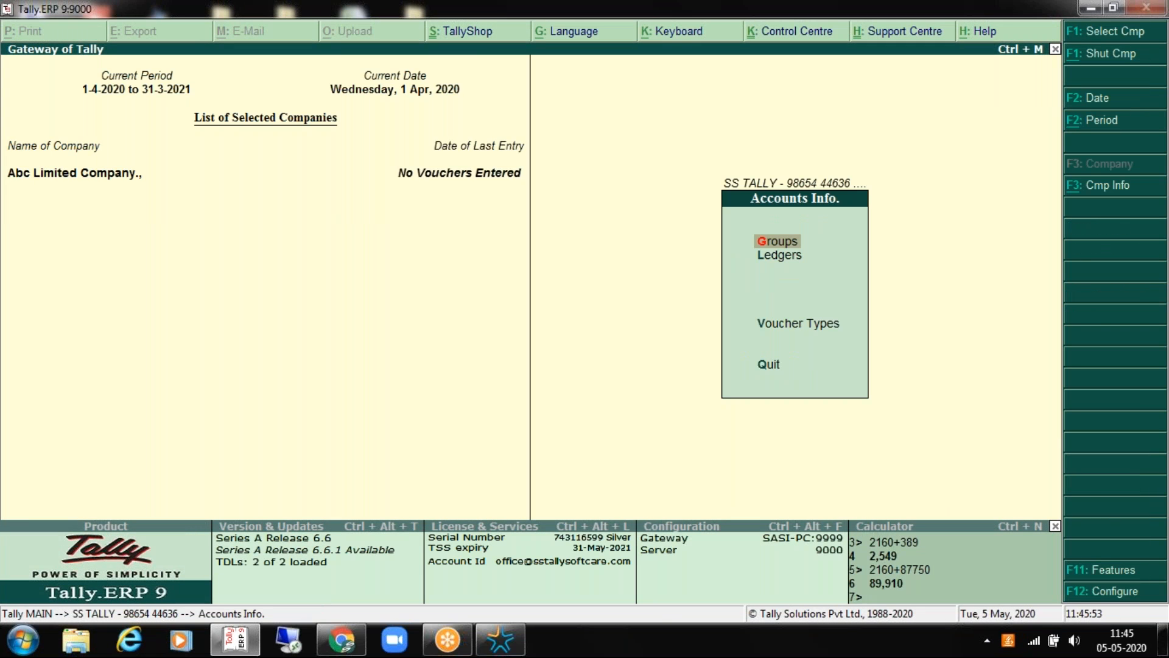
{"action": "key", "text": "Return"}
{"action": "key", "text": "Down"}
{"action": "key", "text": "Down"}
{"action": "key", "text": "Return"}
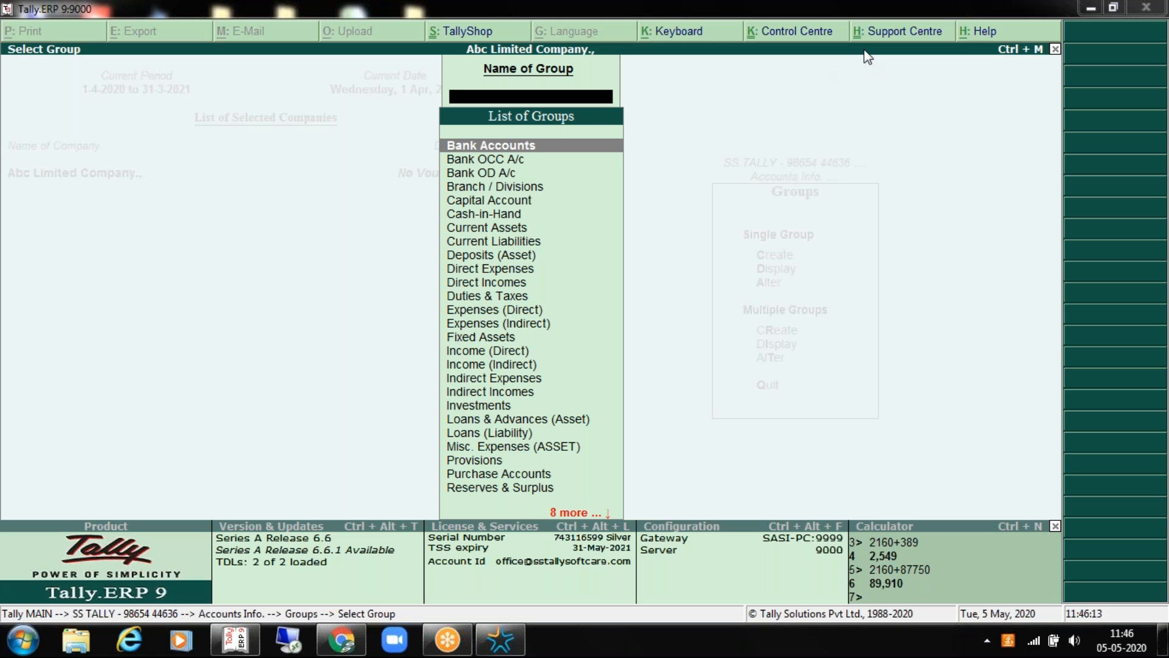
{"action": "key", "text": "Down"}
{"action": "key", "text": "Down"}
{"action": "key", "text": "Down"}
{"action": "key", "text": "Down"}
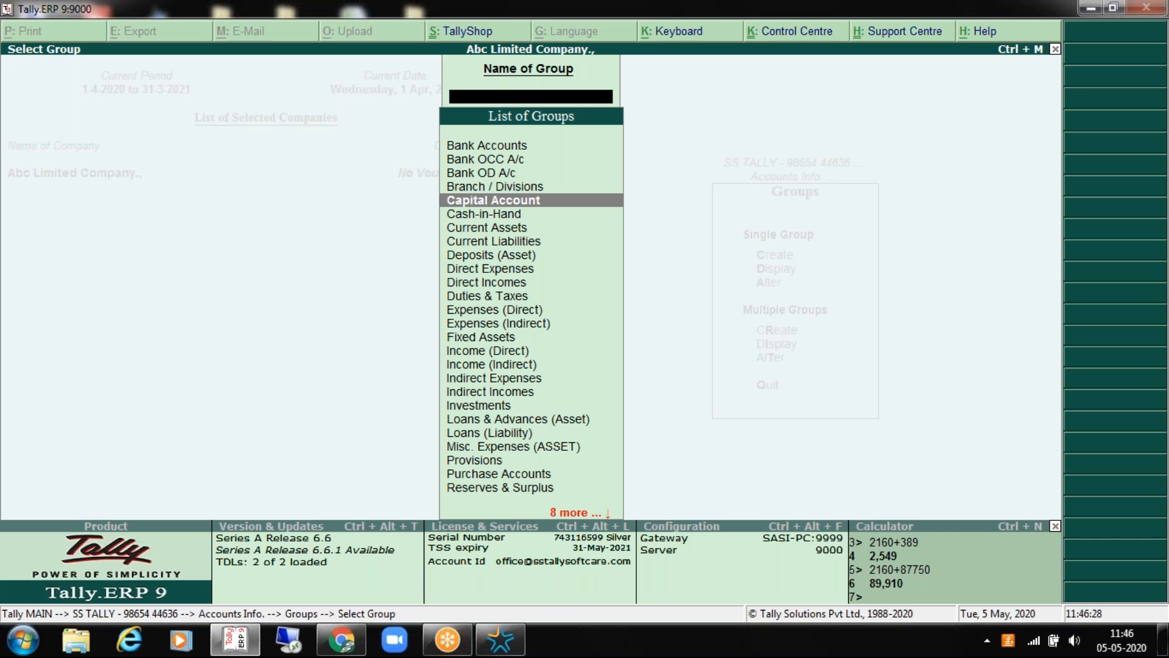
{"action": "key", "text": "Escape"}
{"action": "key", "text": "Escape"}
{"action": "key", "text": "Escape"}
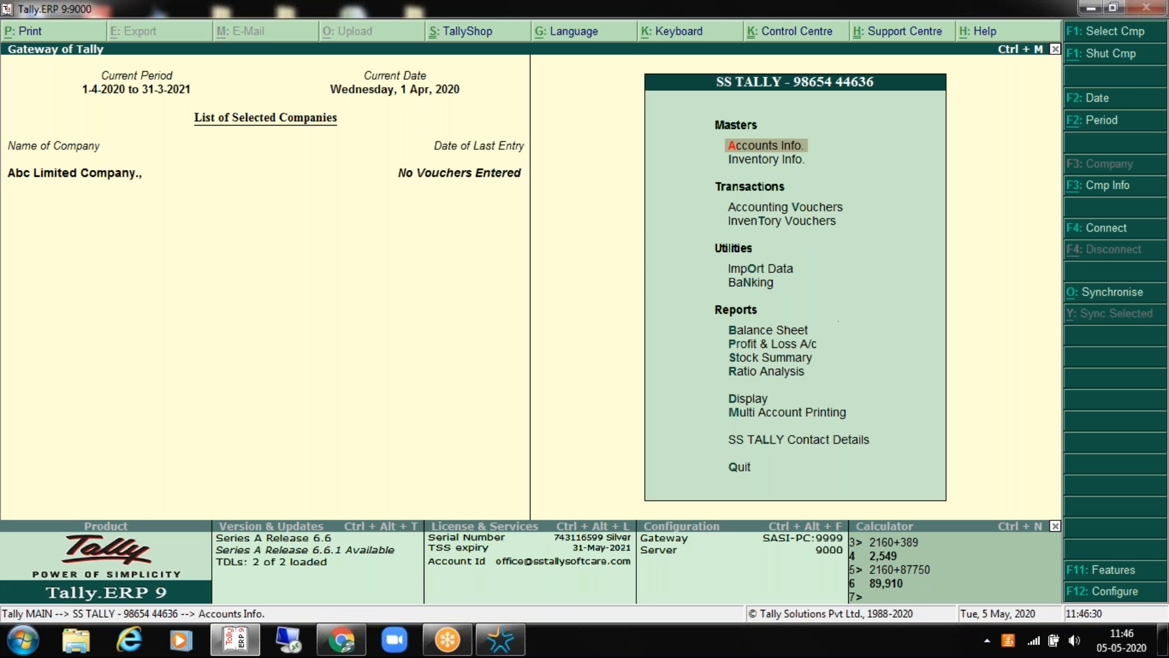
Step: Look at the multiple-groups list, then go to Accounts Info and move to Ledgers
{"action": "key", "text": "Return"}
{"action": "key", "text": "Escape"}
{"action": "key", "text": "Return"}
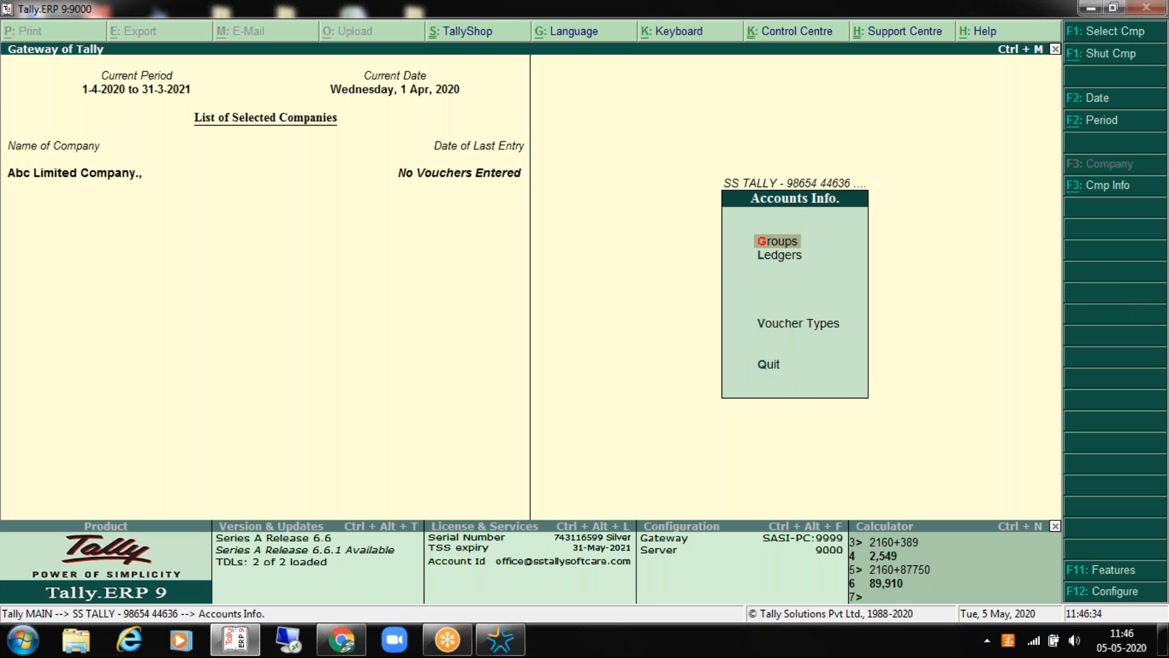
{"action": "key", "text": "Return"}
{"action": "key", "text": "Down"}
{"action": "key", "text": "Down"}
{"action": "key", "text": "Down"}
{"action": "key", "text": "Down"}
{"action": "key", "text": "Down"}
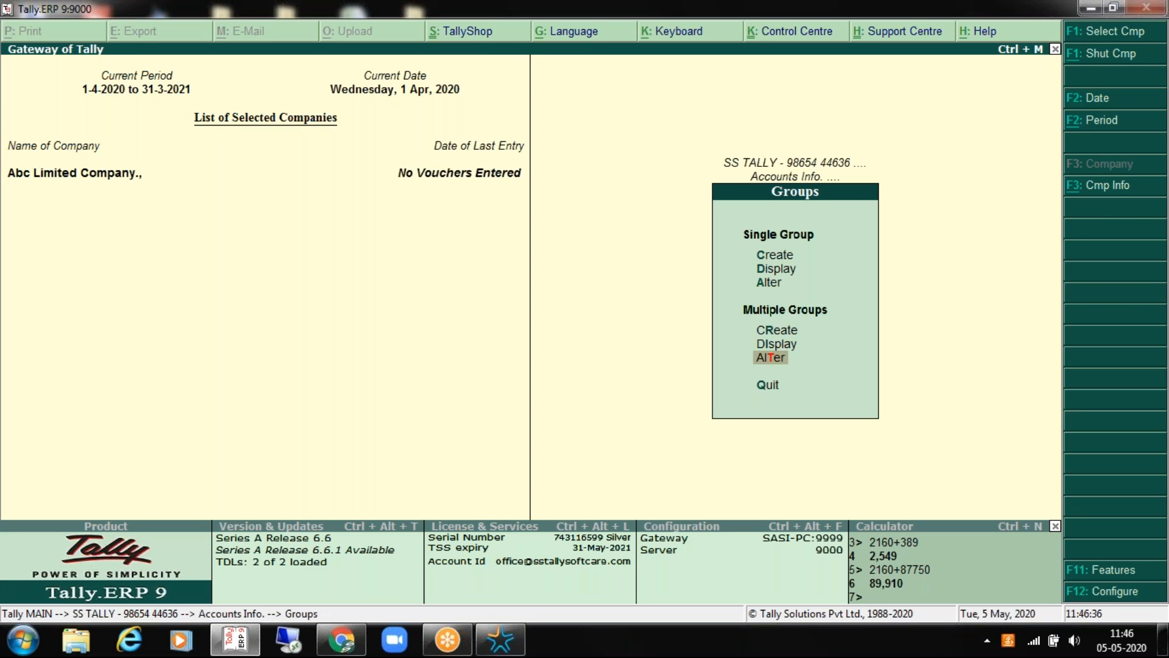
{"action": "key", "text": "Return"}
{"action": "key", "text": "Down"}
{"action": "key", "text": "Down"}
{"action": "key", "text": "Down"}
{"action": "key", "text": "Down"}
{"action": "key", "text": "Down"}
{"action": "key", "text": "Down"}
{"action": "key", "text": "Down"}
{"action": "key", "text": "Down"}
{"action": "key", "text": "Down"}
{"action": "key", "text": "Down"}
{"action": "key", "text": "Down"}
{"action": "key", "text": "Down"}
{"action": "key", "text": "Down"}
{"action": "key", "text": "Down"}
{"action": "key", "text": "Down"}
{"action": "key", "text": "Down"}
{"action": "key", "text": "Down"}
{"action": "key", "text": "Down"}
{"action": "key", "text": "Down"}
{"action": "key", "text": "Down"}
{"action": "key", "text": "Down"}
{"action": "key", "text": "Down"}
{"action": "key", "text": "Down"}
{"action": "key", "text": "Down"}
{"action": "key", "text": "Down"}
{"action": "key", "text": "Down"}
{"action": "key", "text": "Down"}
{"action": "key", "text": "Down"}
{"action": "key", "text": "Down"}
{"action": "key", "text": "Down"}
{"action": "key", "text": "Down"}
{"action": "key", "text": "Down"}
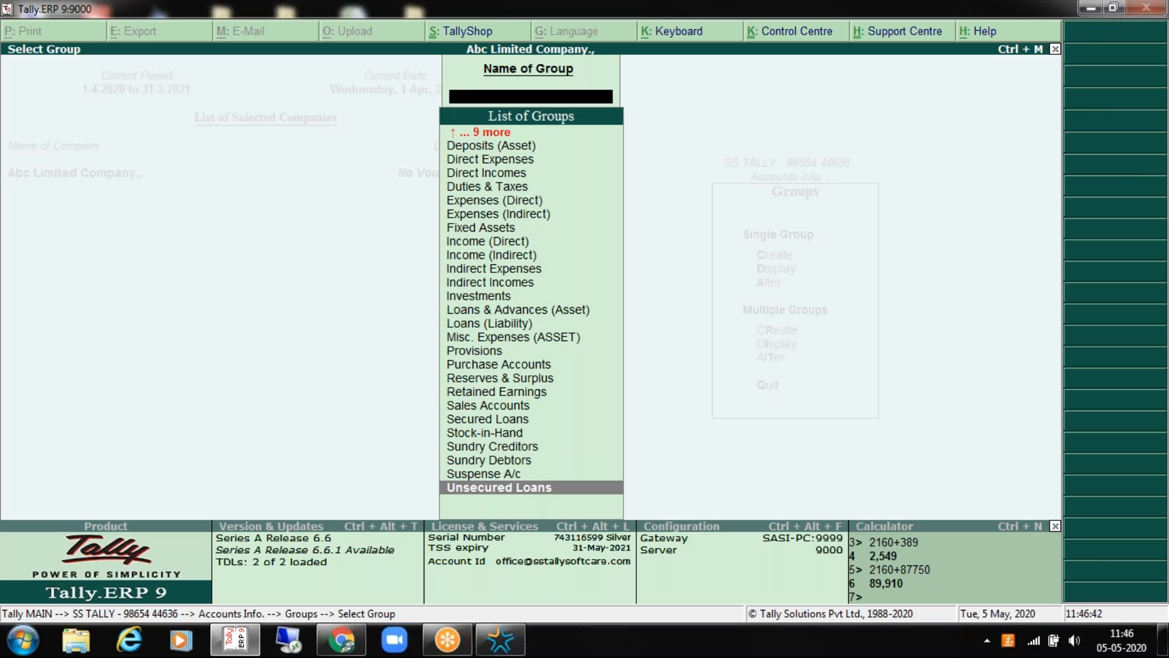
{"action": "key", "text": "Escape"}
{"action": "key", "text": "Escape"}
{"action": "key", "text": "Escape"}
{"action": "key", "text": "Escape"}
{"action": "key", "text": "Escape"}
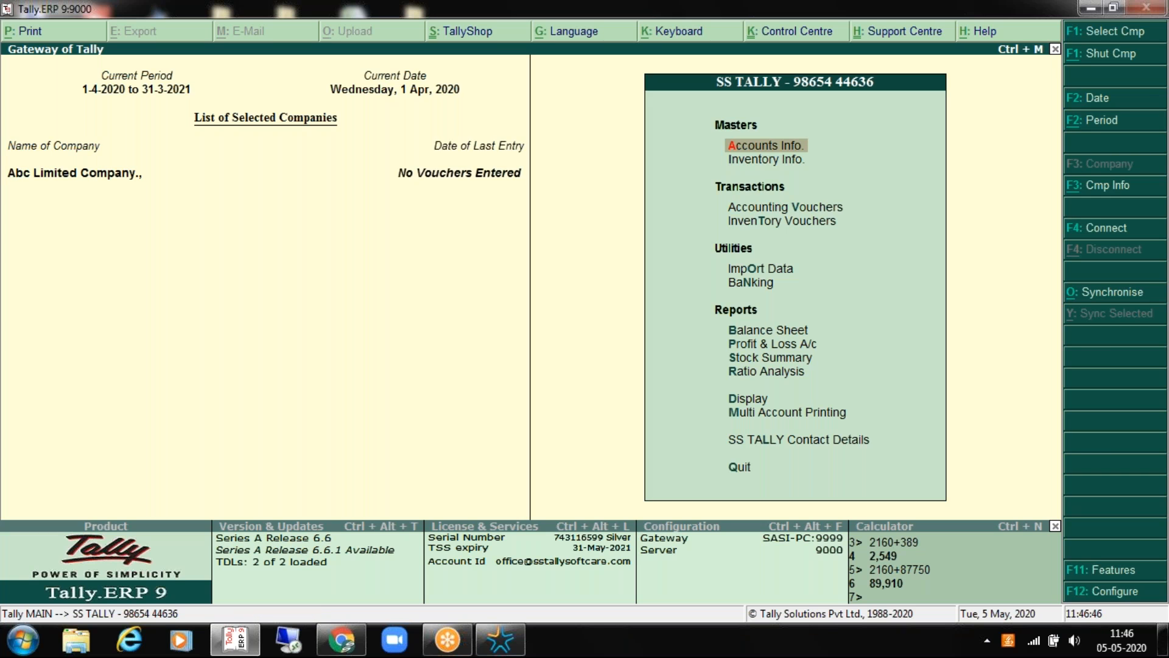
{"action": "key", "text": "Return"}
{"action": "key", "text": "Down"}
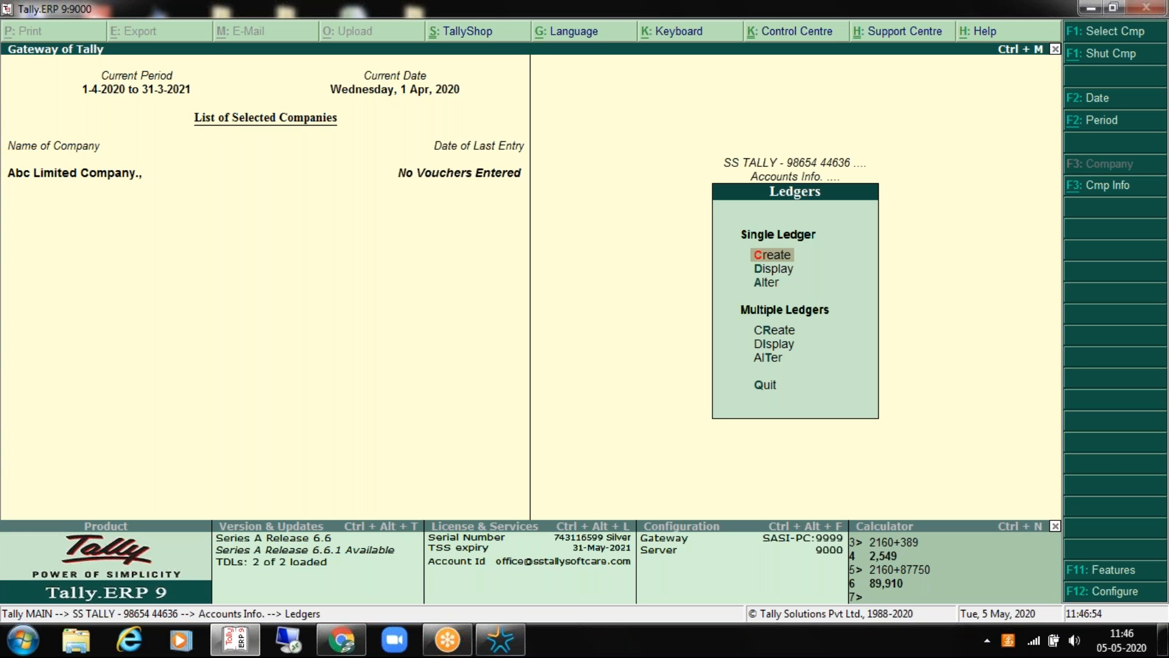
Step: Re-save the Electricity Bill ledger with its existing group and Not Applicable ledger type
{"action": "key", "text": "Down"}
{"action": "key", "text": "Down"}
{"action": "key", "text": "Return"}
{"action": "key", "text": "Down"}
{"action": "key", "text": "Down"}
{"action": "key", "text": "Down"}
{"action": "key", "text": "Return"}
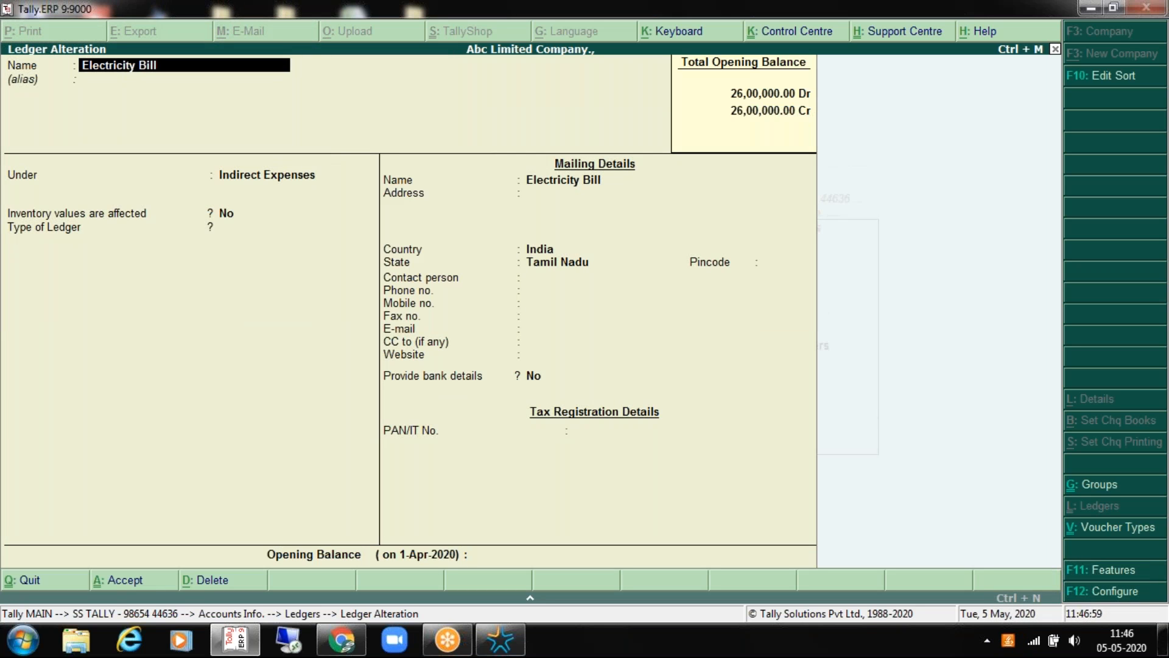
{"action": "key", "text": "Return"}
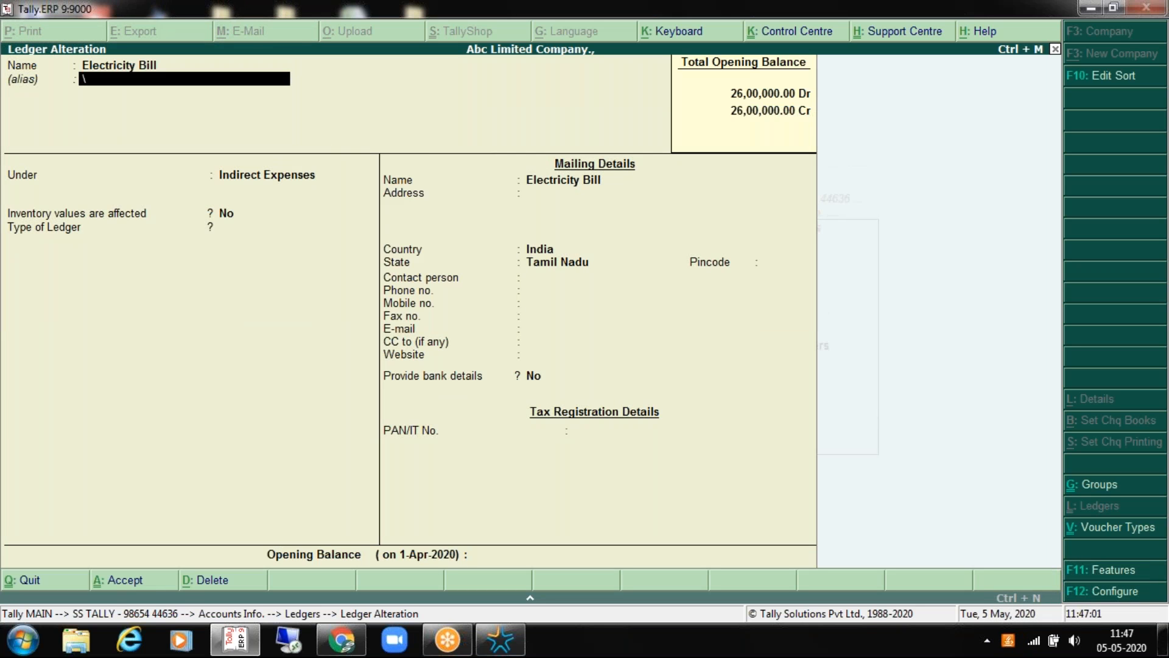
{"action": "key", "text": "Return"}
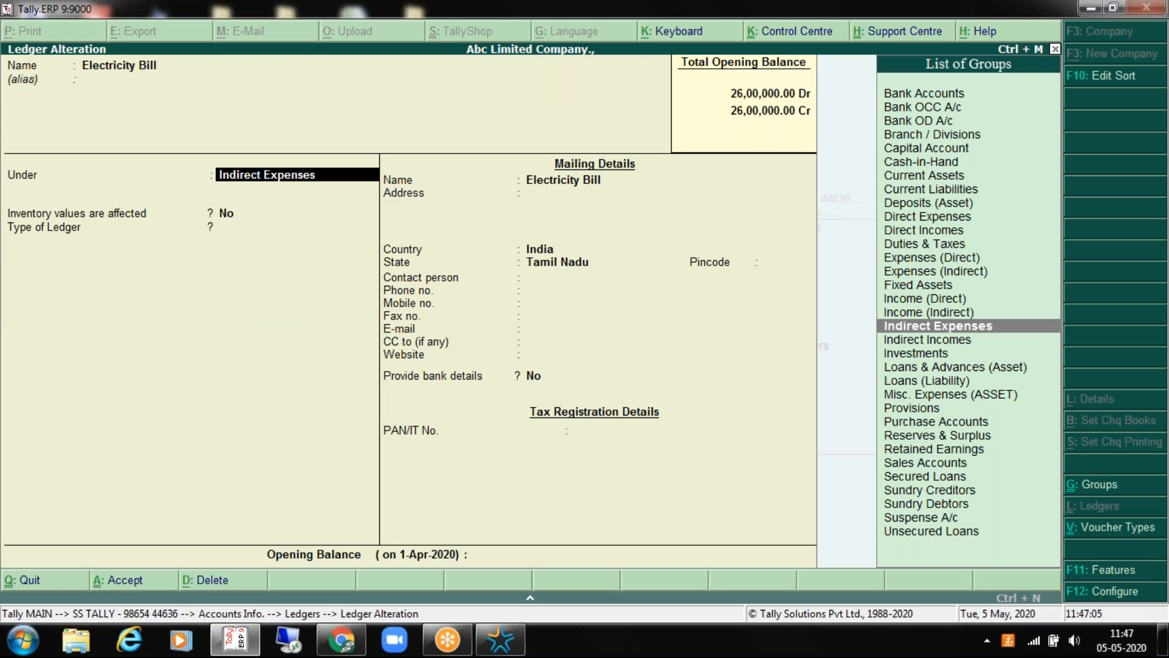
{"action": "key", "text": "Return"}
{"action": "key", "text": "BackSpace"}
{"action": "key", "text": "Return"}
{"action": "key", "text": "Return"}
{"action": "key", "text": "Return"}
{"action": "key", "text": "Return"}
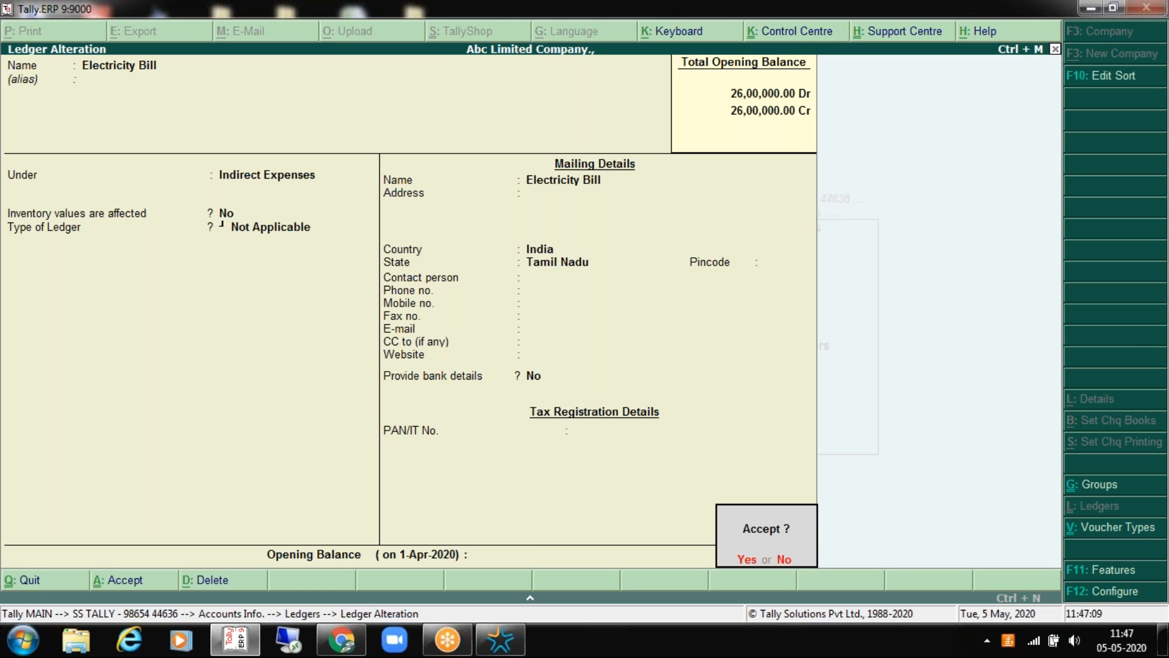
{"action": "key", "text": "Return"}
Step: Re-save the Export Sales ledger under Sales Accounts with Not Applicable ledger type
{"action": "key", "text": "Down"}
{"action": "key", "text": "Return"}
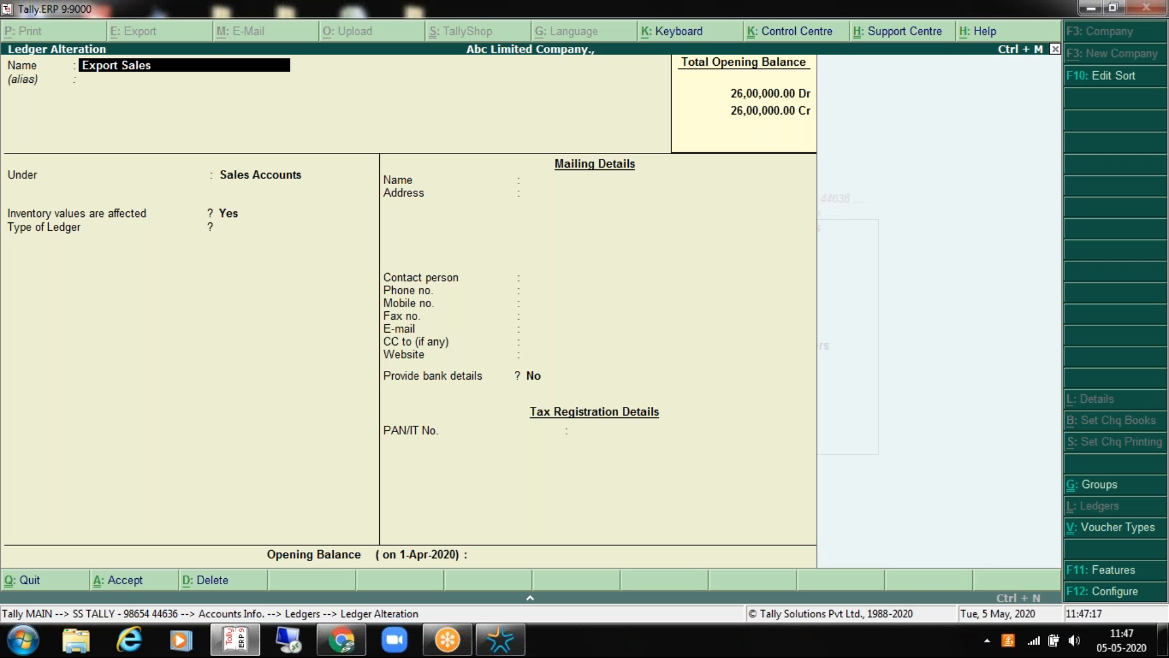
{"action": "key", "text": "Return"}
{"action": "key", "text": "Return"}
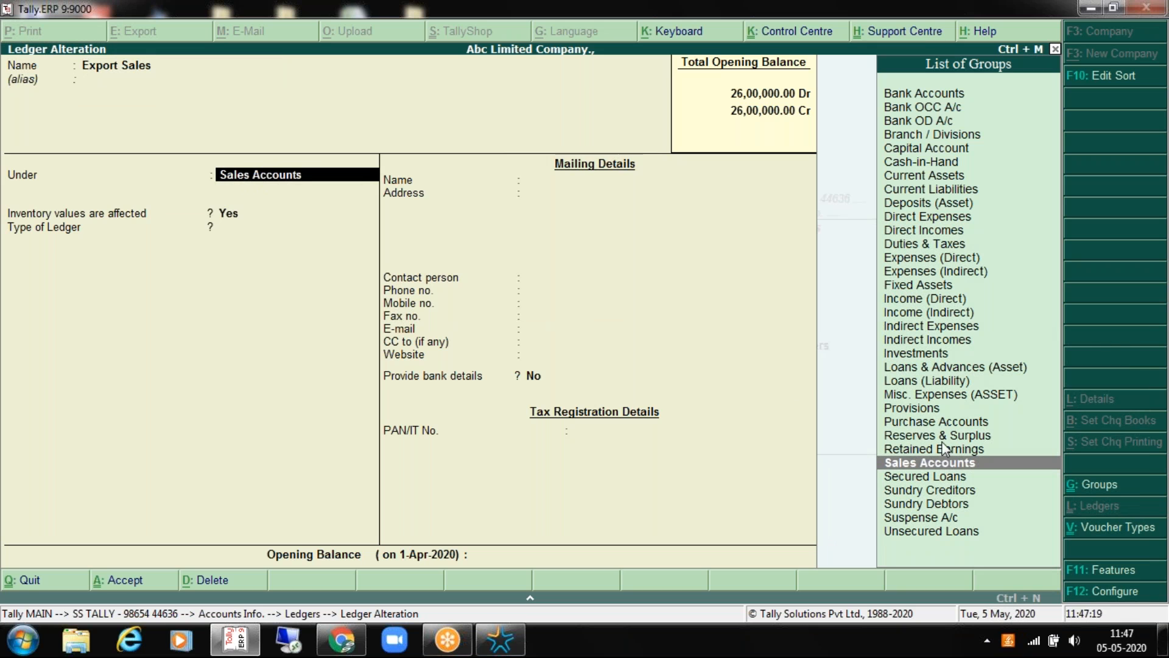
{"action": "key", "text": "Return"}
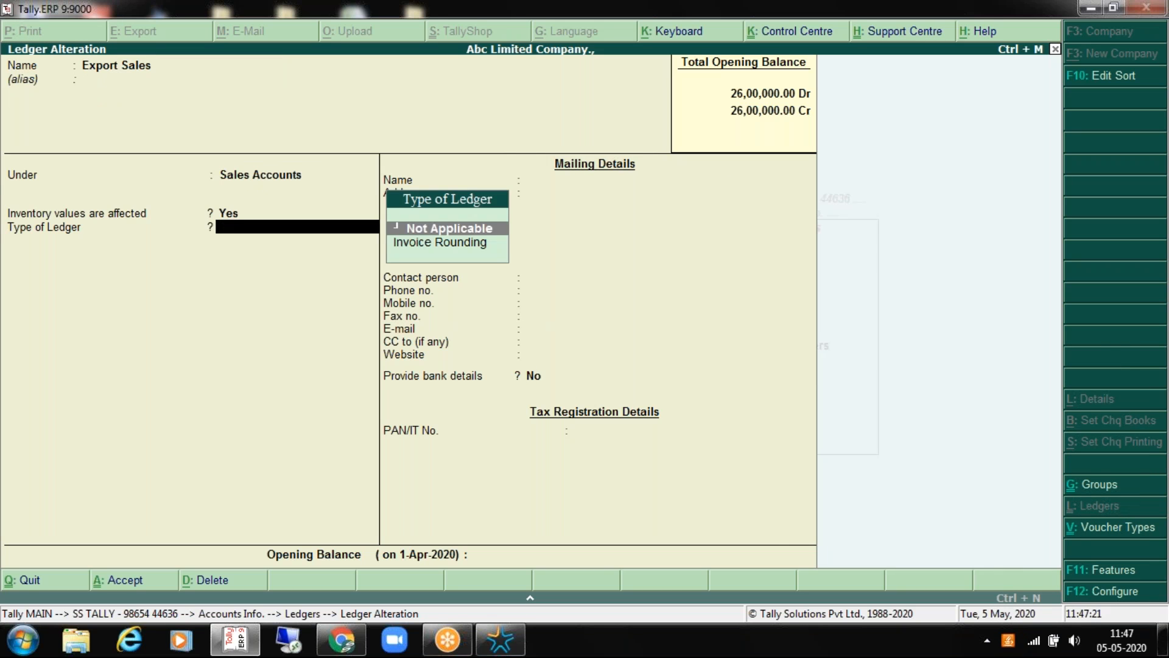
{"action": "key", "text": "Return"}
{"action": "key", "text": "Return"}
{"action": "key", "text": "Return"}
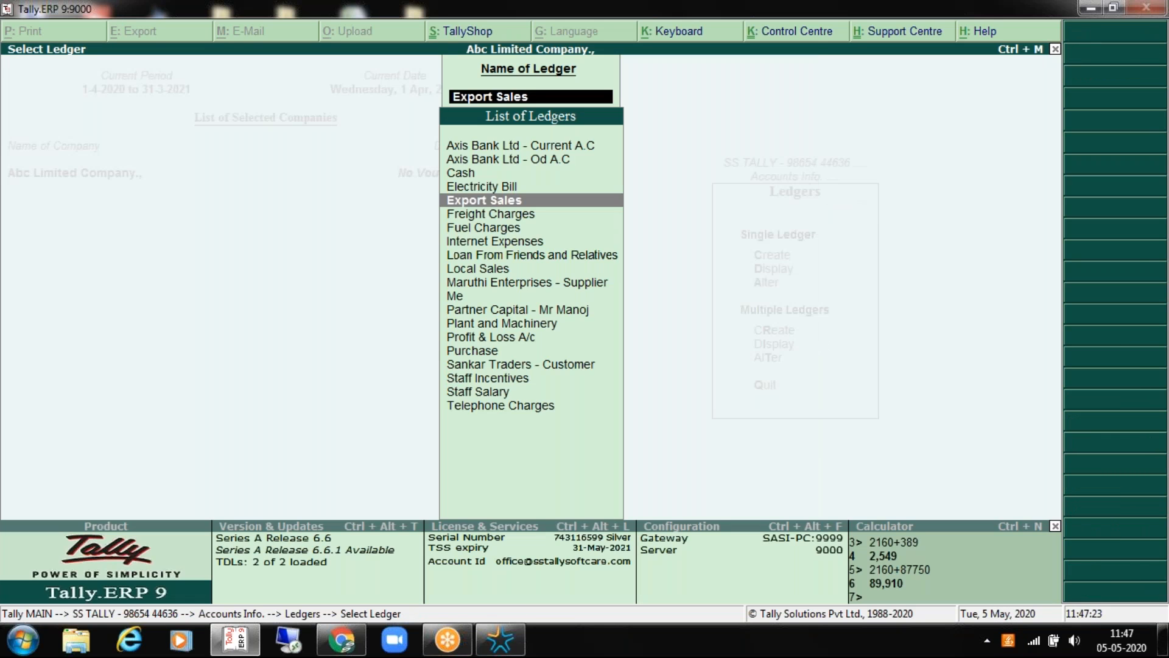
{"action": "key", "text": "Down"}
{"action": "key", "text": "Return"}
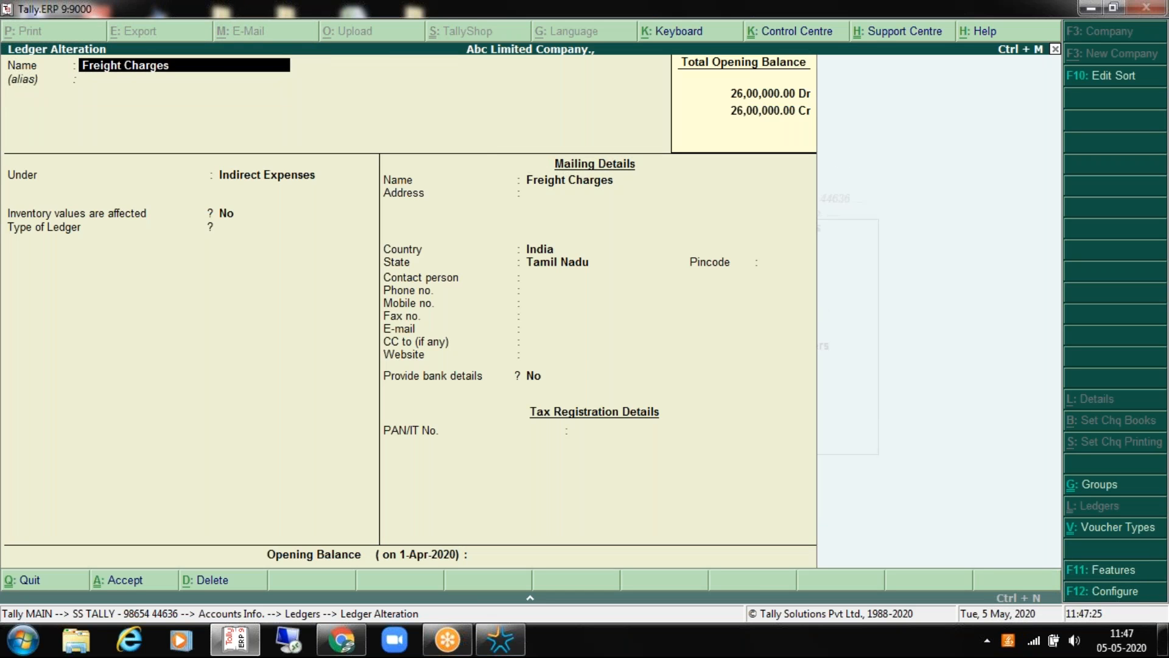
Step: Re-save the Freight Charges ledger, check its group, then exit back to the main menu
{"action": "key", "text": "Return"}
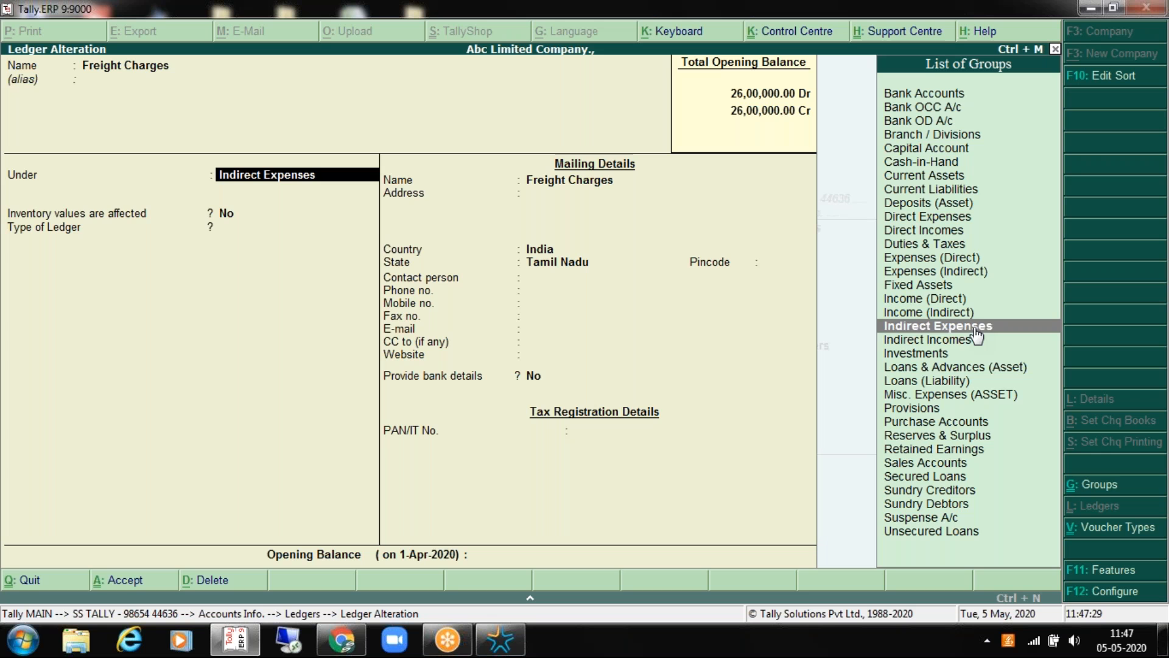
{"action": "key", "text": "Return"}
{"action": "key", "text": "Return"}
{"action": "key", "text": "Return"}
{"action": "key", "text": "Return"}
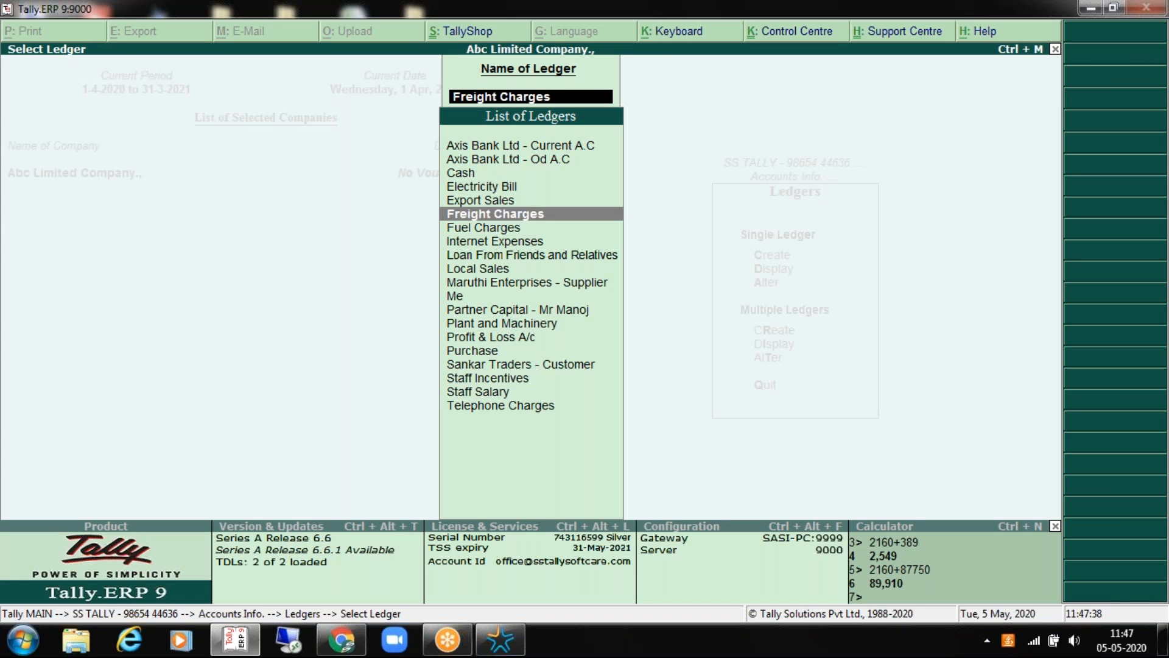
{"action": "key", "text": "Return"}
{"action": "key", "text": "Return"}
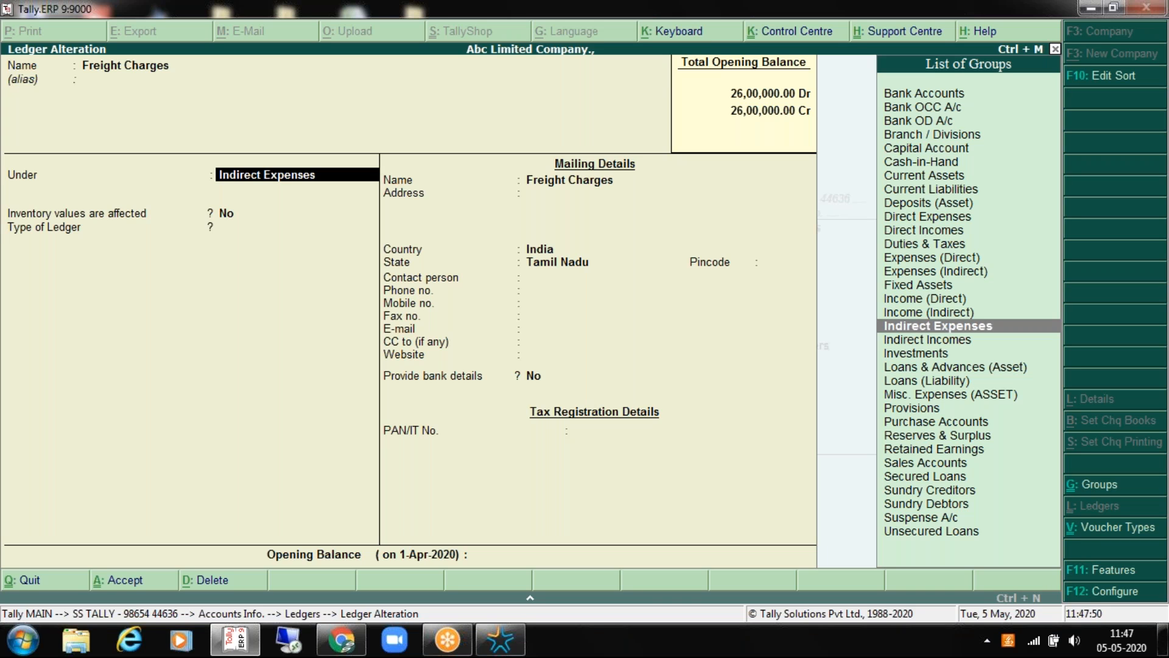
{"action": "key", "text": "Escape"}
{"action": "key", "text": "Escape"}
{"action": "key", "text": "Escape"}
{"action": "key", "text": "Escape"}
{"action": "key", "text": "Escape"}
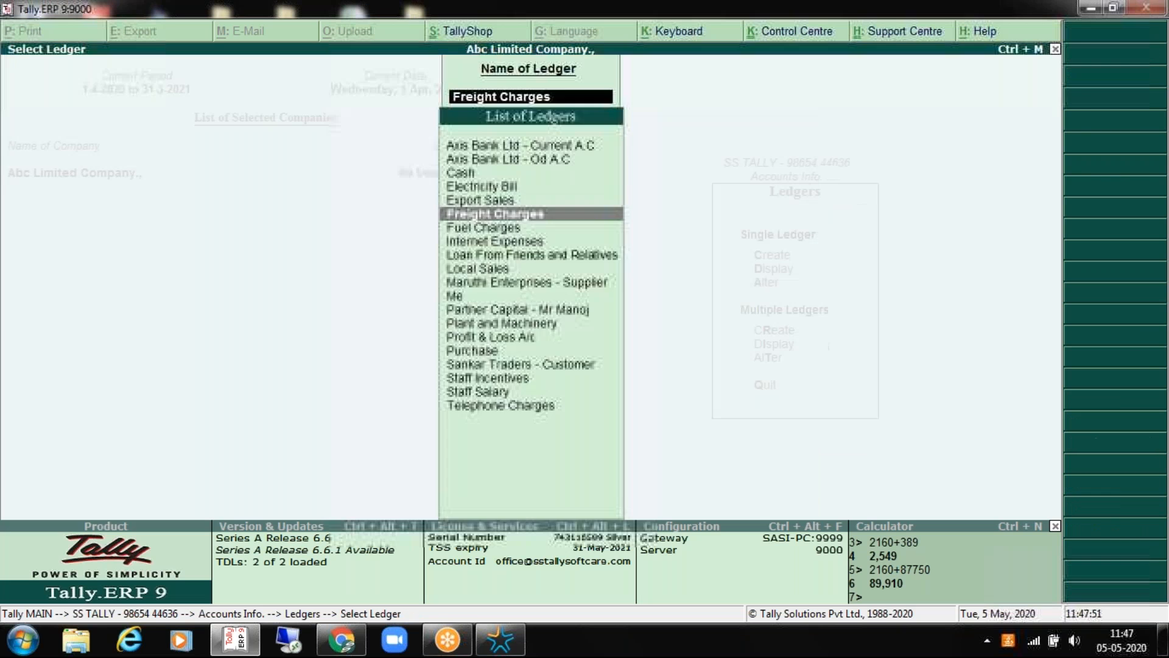
{"action": "key", "text": "Escape"}
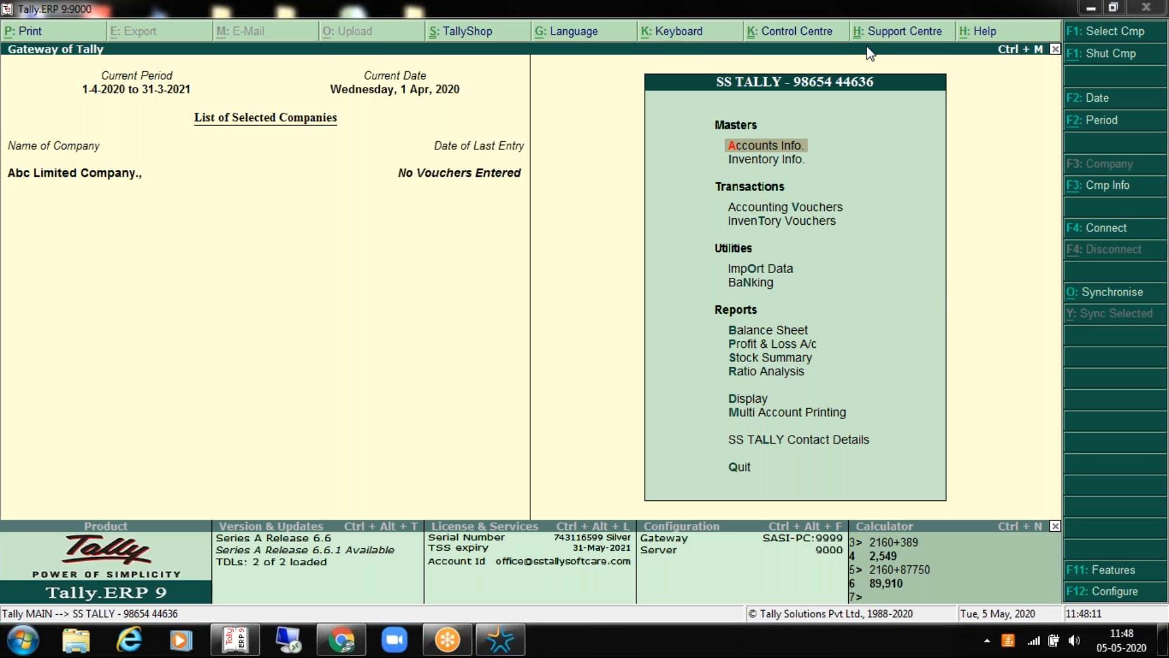
Step: Open the Sankar Traders - Customer ledger from the Accounts Info ledgers list
{"action": "left_click", "coordinate": [779, 148]}
{"action": "key", "text": "Down"}
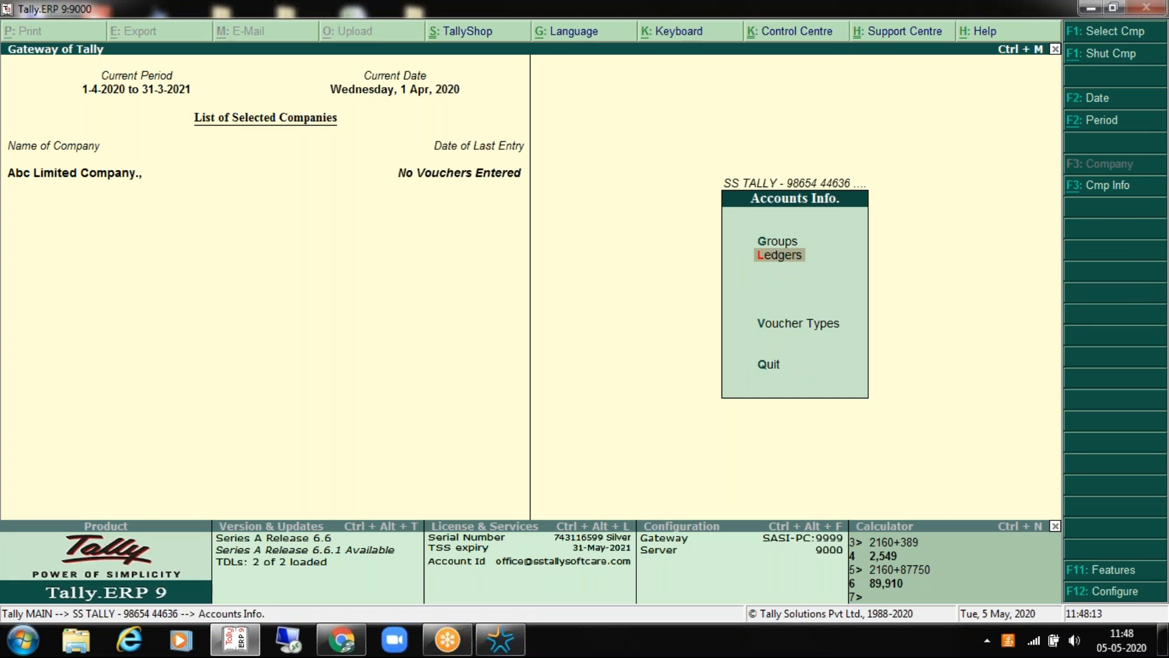
{"action": "key", "text": "Return"}
{"action": "key", "text": "Down"}
{"action": "key", "text": "Return"}
{"action": "key", "text": "Down"}
{"action": "key", "text": "Down"}
{"action": "key", "text": "Down"}
{"action": "key", "text": "Down"}
{"action": "key", "text": "Down"}
{"action": "key", "text": "Down"}
{"action": "key", "text": "Down"}
{"action": "key", "text": "Down"}
{"action": "key", "text": "Down"}
{"action": "key", "text": "Down"}
{"action": "key", "text": "Down"}
{"action": "key", "text": "Down"}
{"action": "key", "text": "Down"}
{"action": "key", "text": "Down"}
{"action": "key", "text": "Down"}
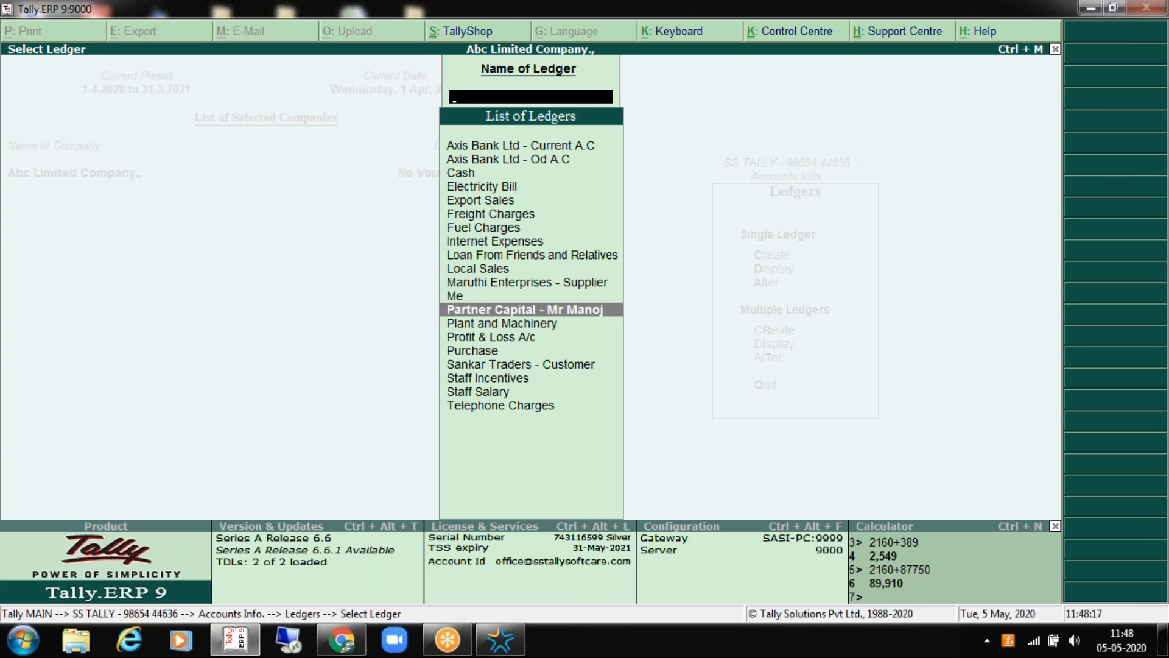
{"action": "key", "text": "Down"}
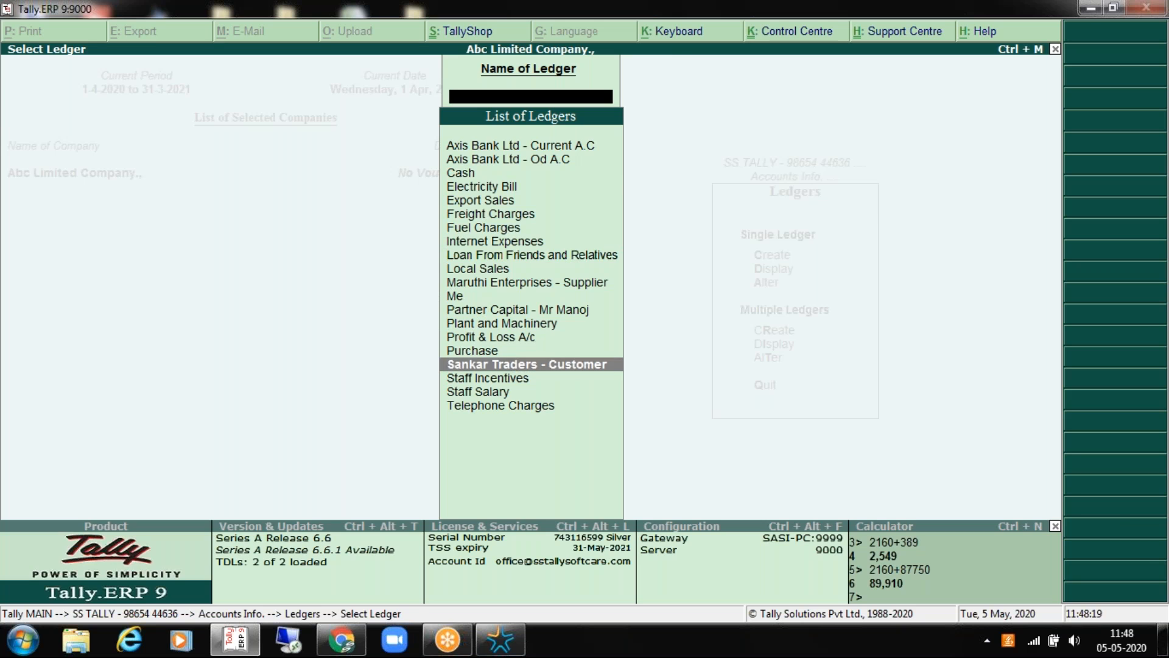
{"action": "key", "text": "Return"}
{"action": "key", "text": "Return"}
{"action": "key", "text": "Return"}
{"action": "key", "text": "Return"}
{"action": "key", "text": "Return"}
{"action": "key", "text": "Return"}
{"action": "key", "text": "Return"}
{"action": "key", "text": "Return"}
{"action": "key", "text": "Return"}
{"action": "key", "text": "Return"}
{"action": "key", "text": "Return"}
{"action": "key", "text": "Return"}
{"action": "key", "text": "Return"}
{"action": "key", "text": "Return"}
{"action": "key", "text": "Return"}
{"action": "key", "text": "Return"}
{"action": "key", "text": "Return"}
{"action": "key", "text": "Return"}
Step: Check the customer's e-mail field, then exit to the Gateway with Display highlighted
{"action": "key", "text": "BackSpace"}
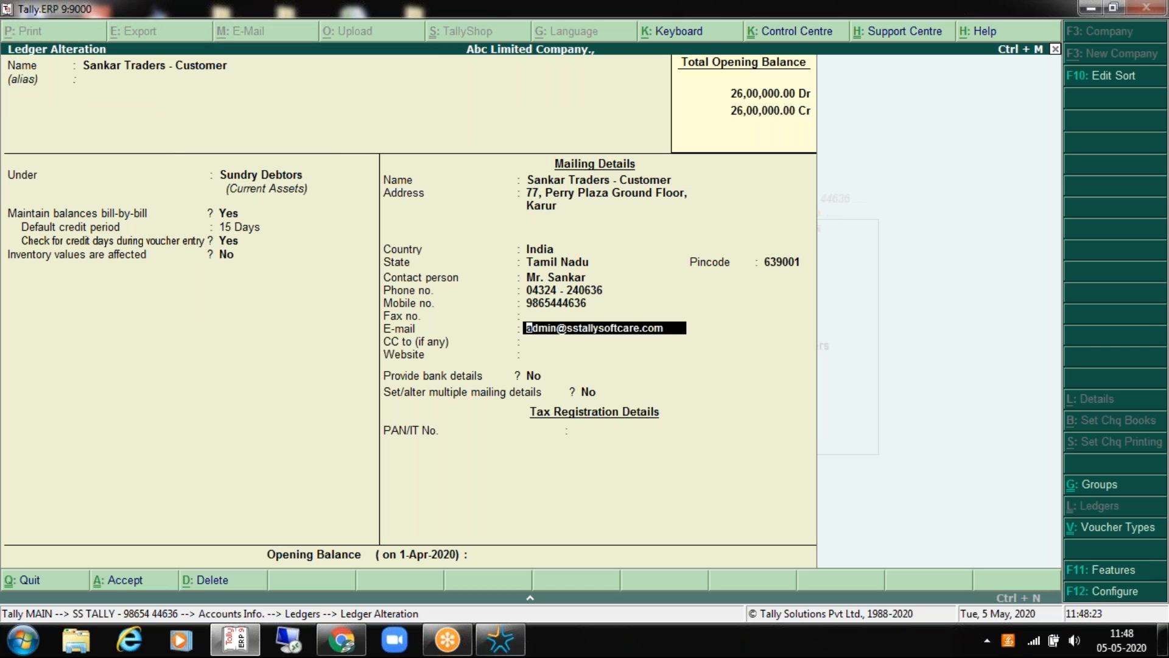
{"action": "key", "text": "BackSpace"}
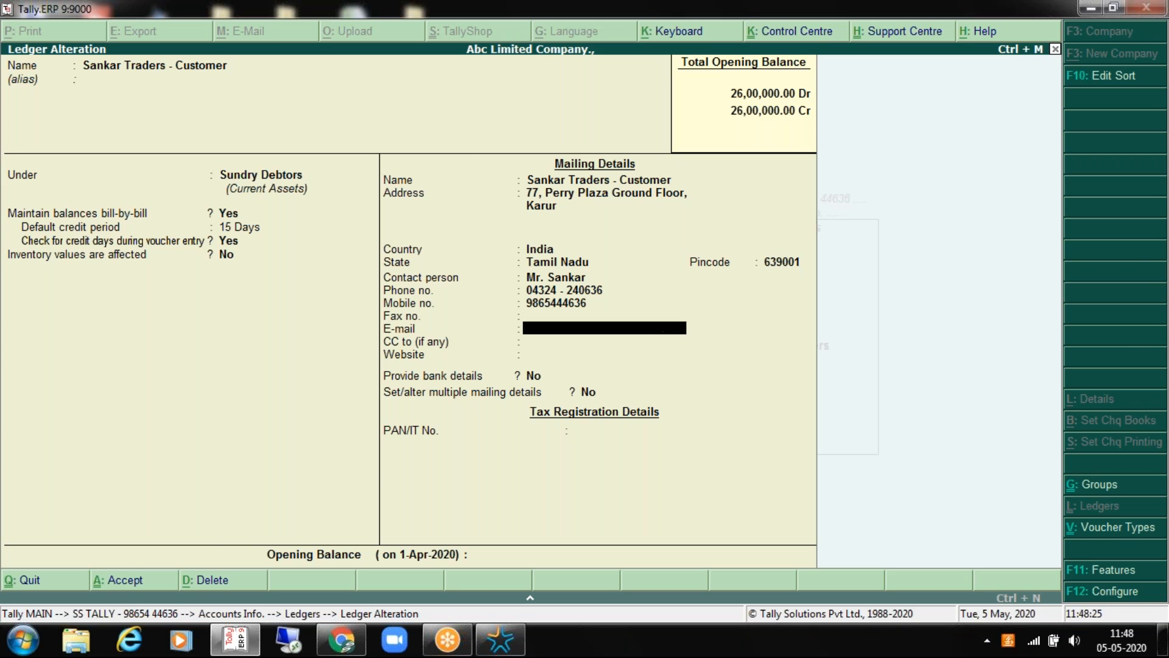
{"action": "key", "text": "Escape"}
{"action": "key", "text": "Escape"}
{"action": "key", "text": "Escape"}
{"action": "key", "text": "Escape"}
{"action": "key", "text": "Up"}
{"action": "key", "text": "Up"}
{"action": "key", "text": "Up"}
{"action": "key", "text": "Up"}
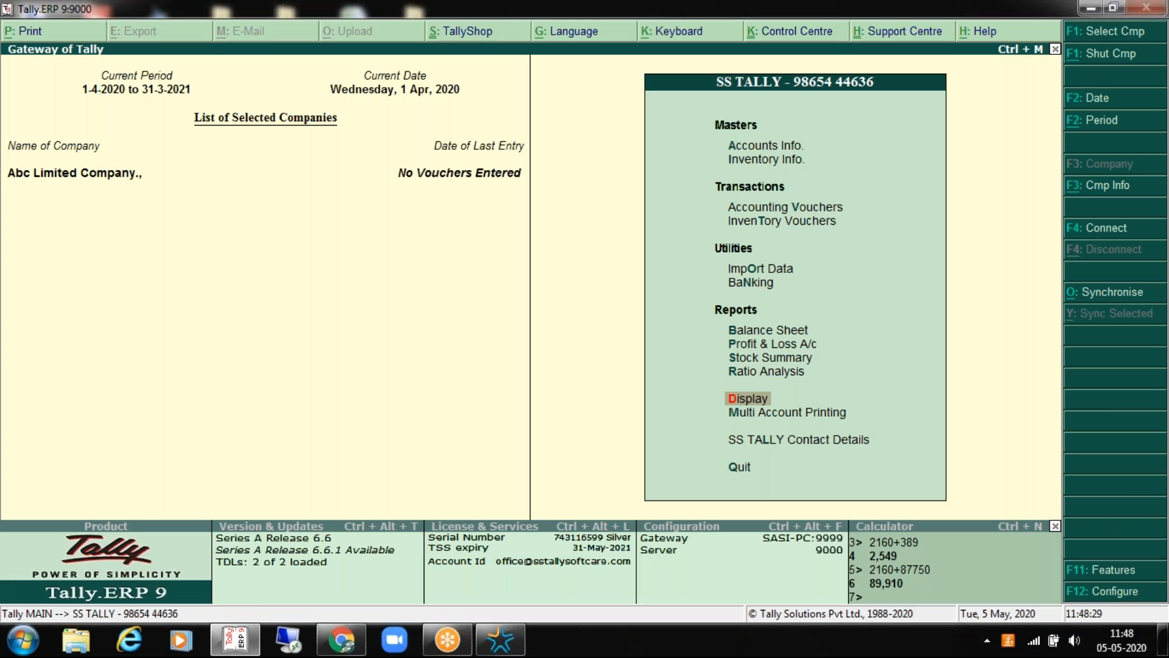
Step: Go through Display > Account Books > Ledger, then back out to the Gateway
{"action": "key", "text": "Return"}
{"action": "key", "text": "Down"}
{"action": "key", "text": "Down"}
{"action": "key", "text": "Return"}
{"action": "key", "text": "Down"}
{"action": "key", "text": "Return"}
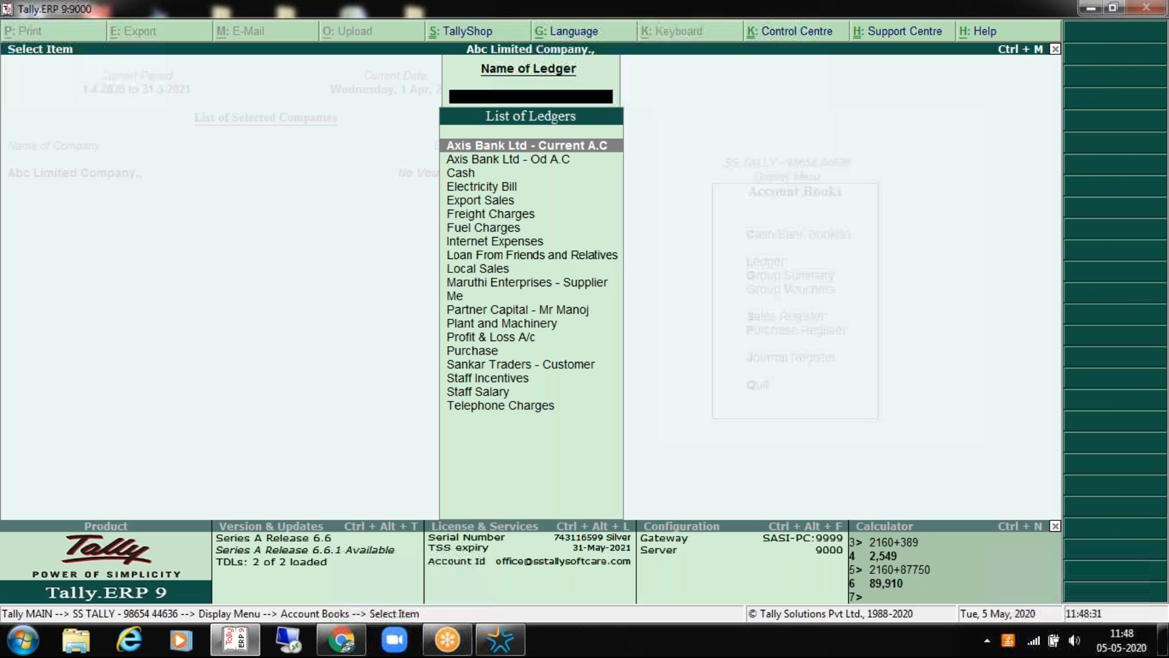
{"action": "key", "text": "Down"}
{"action": "key", "text": "Escape"}
{"action": "key", "text": "Escape"}
{"action": "key", "text": "Escape"}
{"action": "key", "text": "Escape"}
{"action": "key", "text": "Up"}
{"action": "key", "text": "Up"}
{"action": "key", "text": "Up"}
Step: Open the Sankar Traders - Customer ledger vouchers report and set up e-mailing it
{"action": "key", "text": "Return"}
{"action": "key", "text": "Down"}
{"action": "key", "text": "Down"}
{"action": "key", "text": "Return"}
{"action": "key", "text": "Down"}
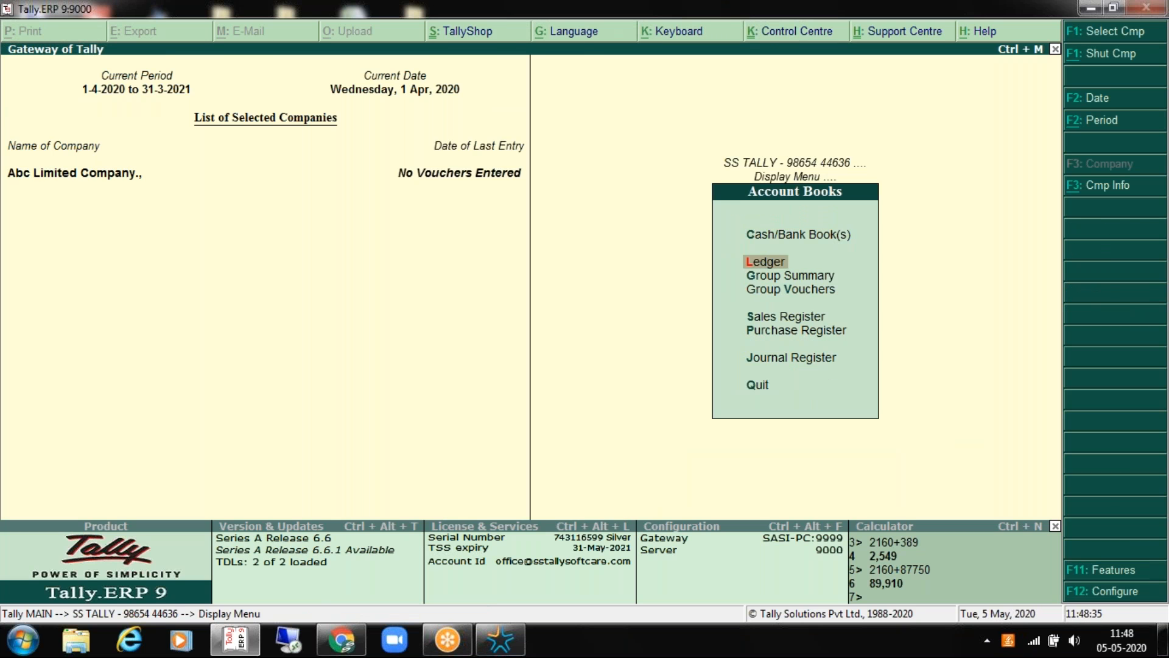
{"action": "key", "text": "Return"}
{"action": "key", "text": "Down"}
{"action": "key", "text": "Down"}
{"action": "key", "text": "Down"}
{"action": "key", "text": "Down"}
{"action": "key", "text": "Down"}
{"action": "key", "text": "Down"}
{"action": "key", "text": "Down"}
{"action": "key", "text": "Down"}
{"action": "key", "text": "Down"}
{"action": "key", "text": "Down"}
{"action": "key", "text": "Down"}
{"action": "key", "text": "Down"}
{"action": "key", "text": "Down"}
{"action": "key", "text": "Down"}
{"action": "key", "text": "Down"}
{"action": "key", "text": "Down"}
{"action": "key", "text": "Down"}
{"action": "key", "text": "Down"}
{"action": "key", "text": "Down"}
{"action": "key", "text": "Up"}
{"action": "key", "text": "Up"}
{"action": "key", "text": "Up"}
{"action": "key", "text": "Up"}
{"action": "key", "text": "Up"}
{"action": "key", "text": "Up"}
{"action": "key", "text": "Up"}
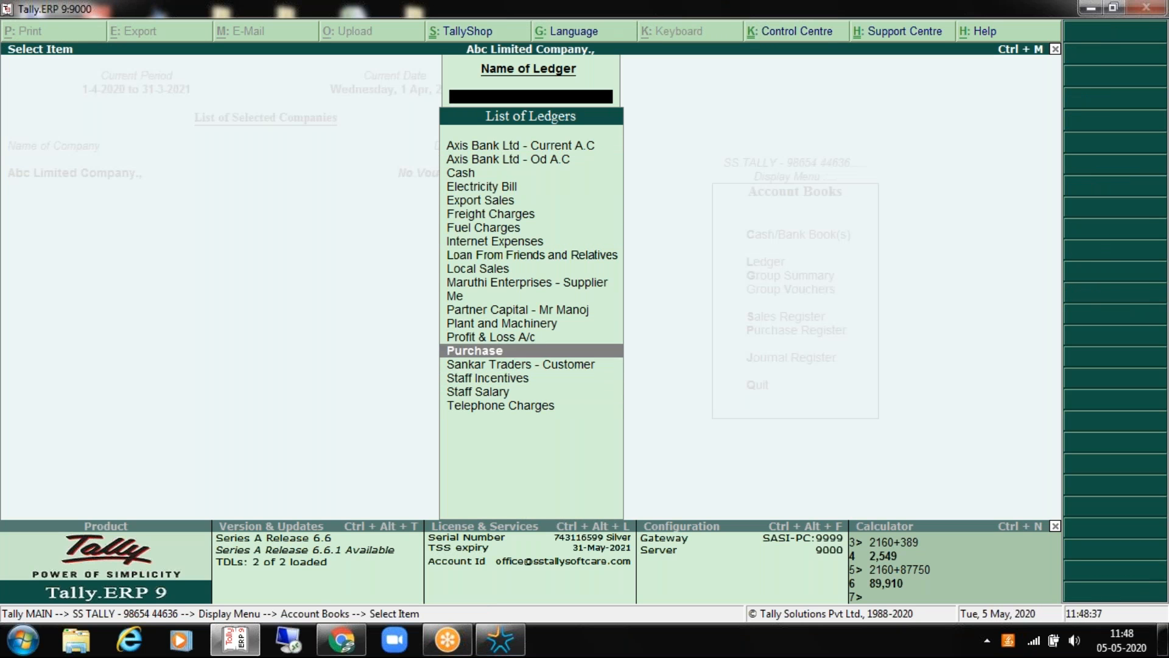
{"action": "key", "text": "Down"}
{"action": "key", "text": "Down"}
{"action": "key", "text": "Down"}
{"action": "key", "text": "Down"}
{"action": "key", "text": "Return"}
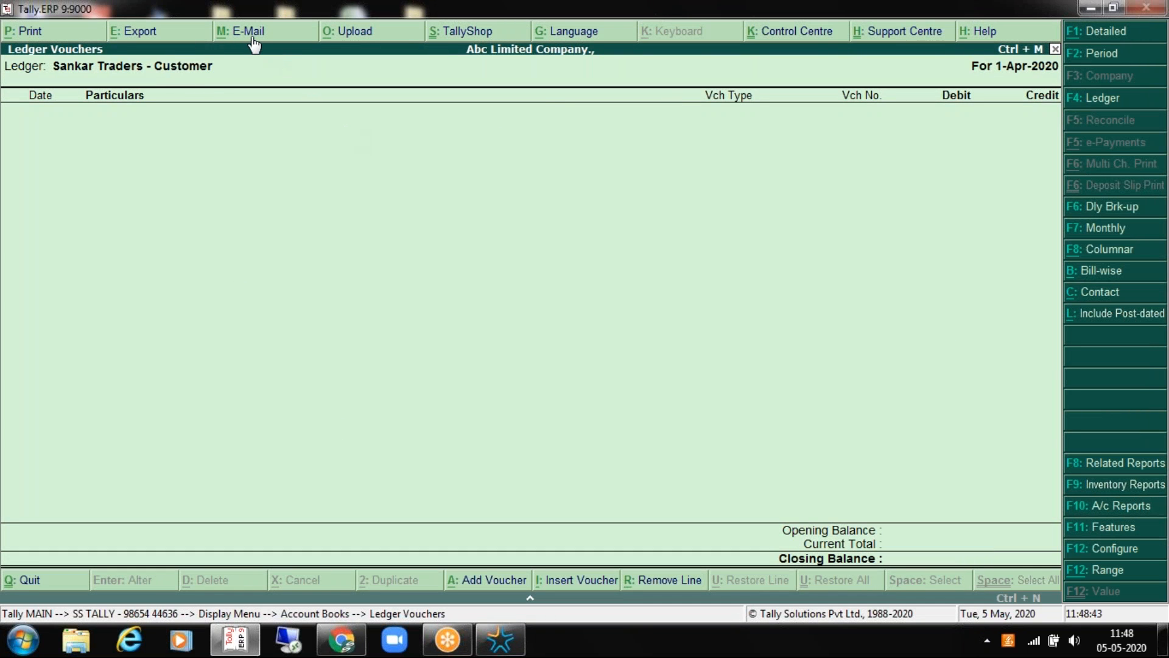
{"action": "left_click", "coordinate": [252, 37]}
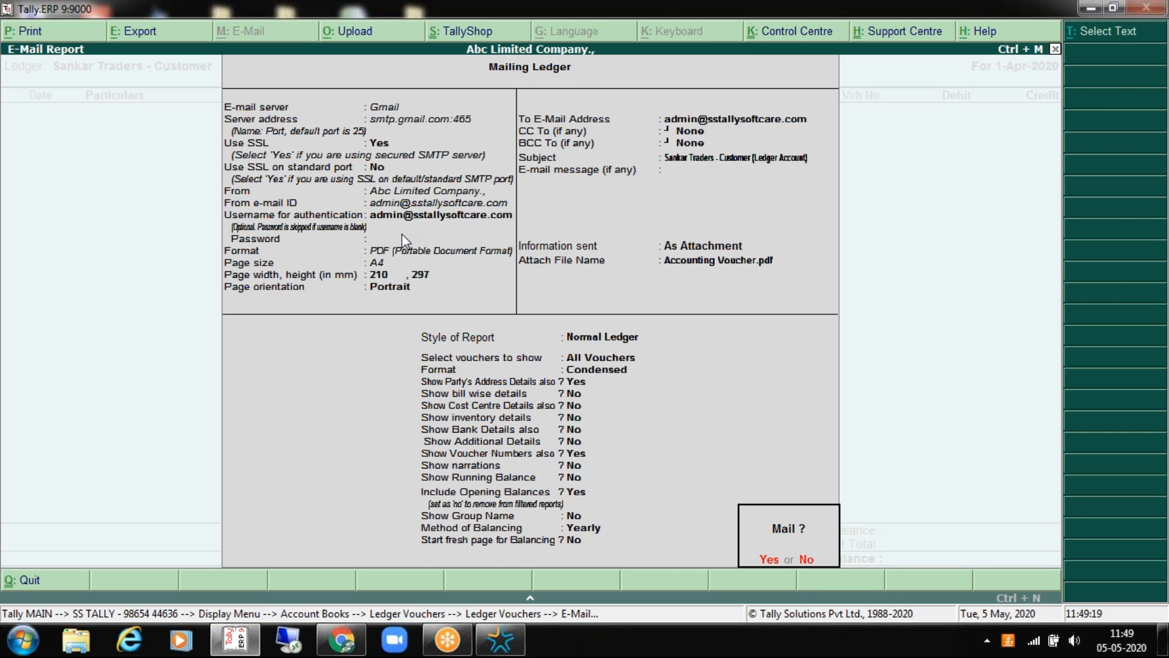
Step: Cancel the e-mail and open Sankar Traders - Customer from the Ledgers Alter list
{"action": "key", "text": "Escape"}
{"action": "key", "text": "Escape"}
{"action": "key", "text": "Escape"}
{"action": "key", "text": "Escape"}
{"action": "key", "text": "Escape"}
{"action": "key", "text": "Escape"}
{"action": "key", "text": "Escape"}
{"action": "key", "text": "Return"}
{"action": "key", "text": "Down"}
{"action": "key", "text": "Return"}
{"action": "key", "text": "Return"}
{"action": "key", "text": "Down"}
{"action": "key", "text": "Down"}
{"action": "key", "text": "Down"}
{"action": "key", "text": "Down"}
{"action": "key", "text": "Down"}
{"action": "key", "text": "Down"}
{"action": "key", "text": "Down"}
{"action": "key", "text": "Down"}
{"action": "key", "text": "Down"}
{"action": "key", "text": "Down"}
{"action": "key", "text": "Down"}
{"action": "key", "text": "Down"}
{"action": "key", "text": "Down"}
{"action": "key", "text": "Down"}
{"action": "key", "text": "Return"}
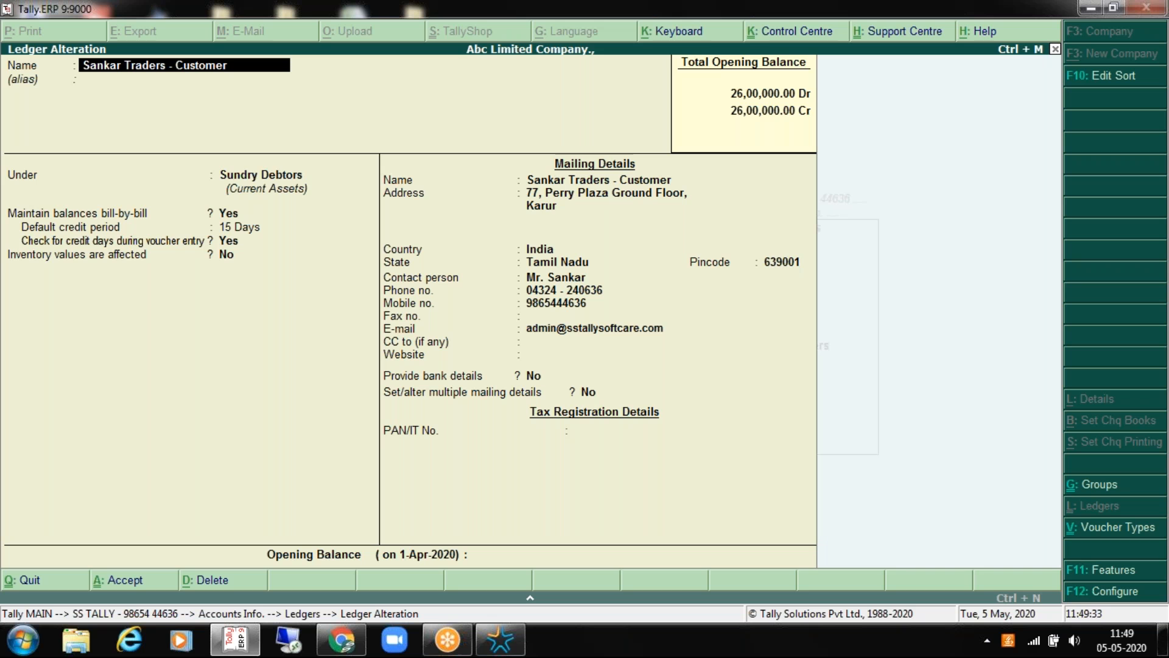
{"action": "key", "text": "Escape"}
{"action": "key", "text": "Escape"}
{"action": "key", "text": "Escape"}
{"action": "key", "text": "Escape"}
{"action": "key", "text": "Escape"}
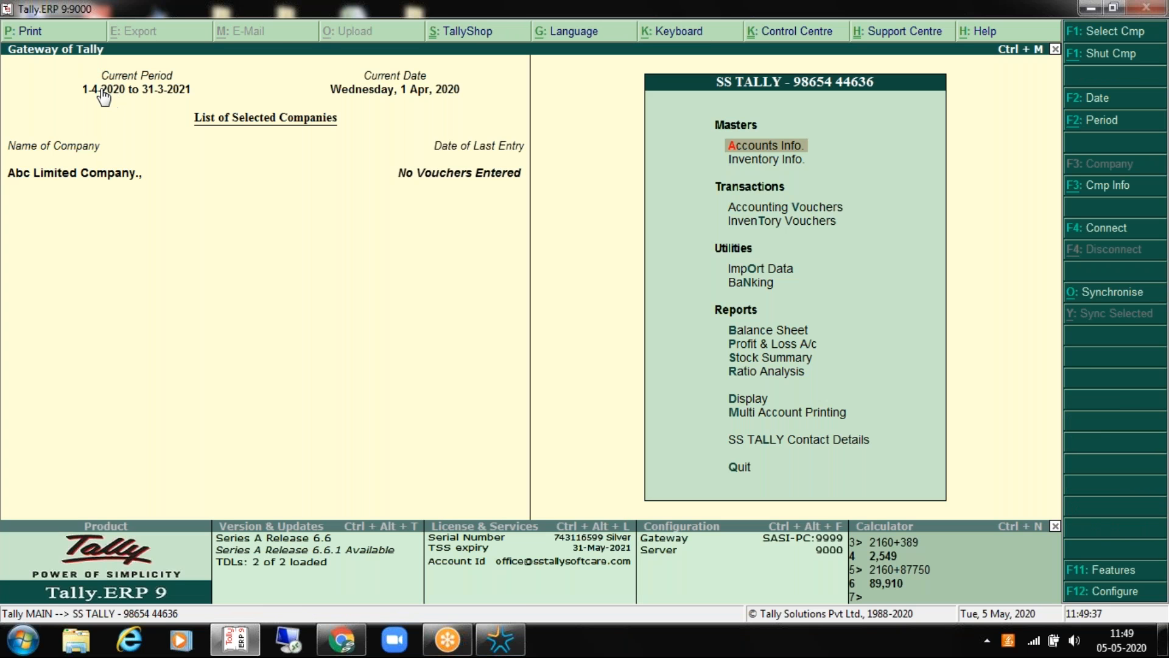
{"action": "key", "text": "Return"}
{"action": "key", "text": "Down"}
{"action": "key", "text": "Return"}
{"action": "key", "text": "Down"}
{"action": "key", "text": "Down"}
{"action": "key", "text": "Return"}
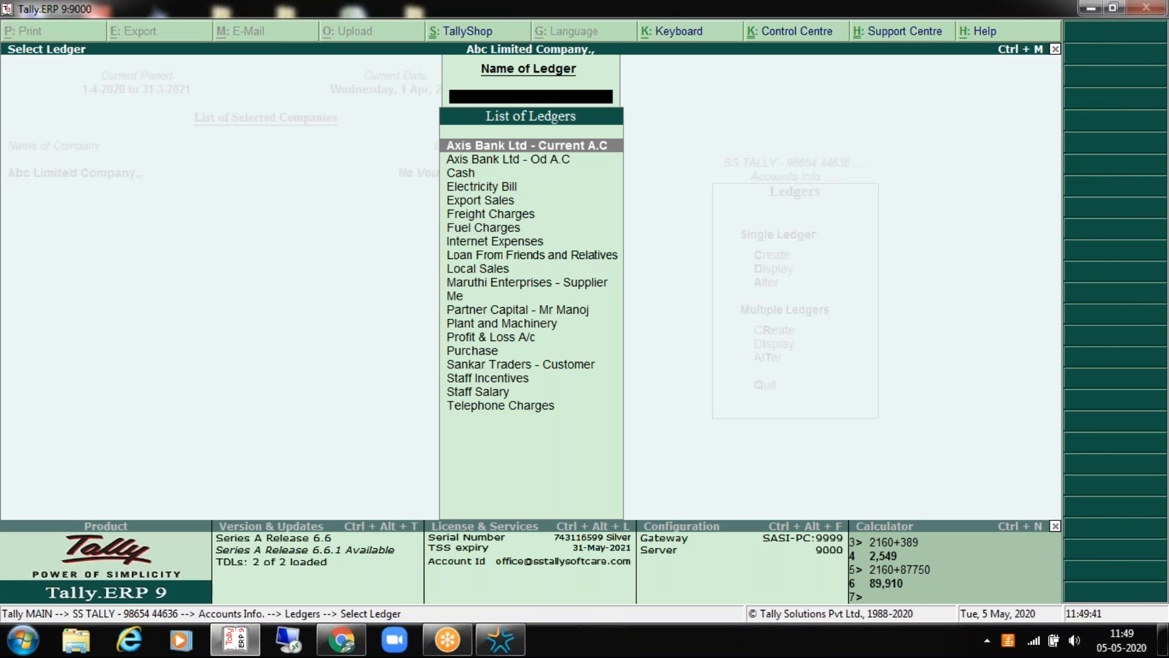
{"action": "key", "text": "Down"}
{"action": "key", "text": "Down"}
{"action": "key", "text": "Down"}
{"action": "key", "text": "Down"}
{"action": "key", "text": "Down"}
{"action": "key", "text": "Down"}
{"action": "key", "text": "Down"}
{"action": "key", "text": "Down"}
{"action": "key", "text": "Down"}
{"action": "key", "text": "Down"}
{"action": "key", "text": "Down"}
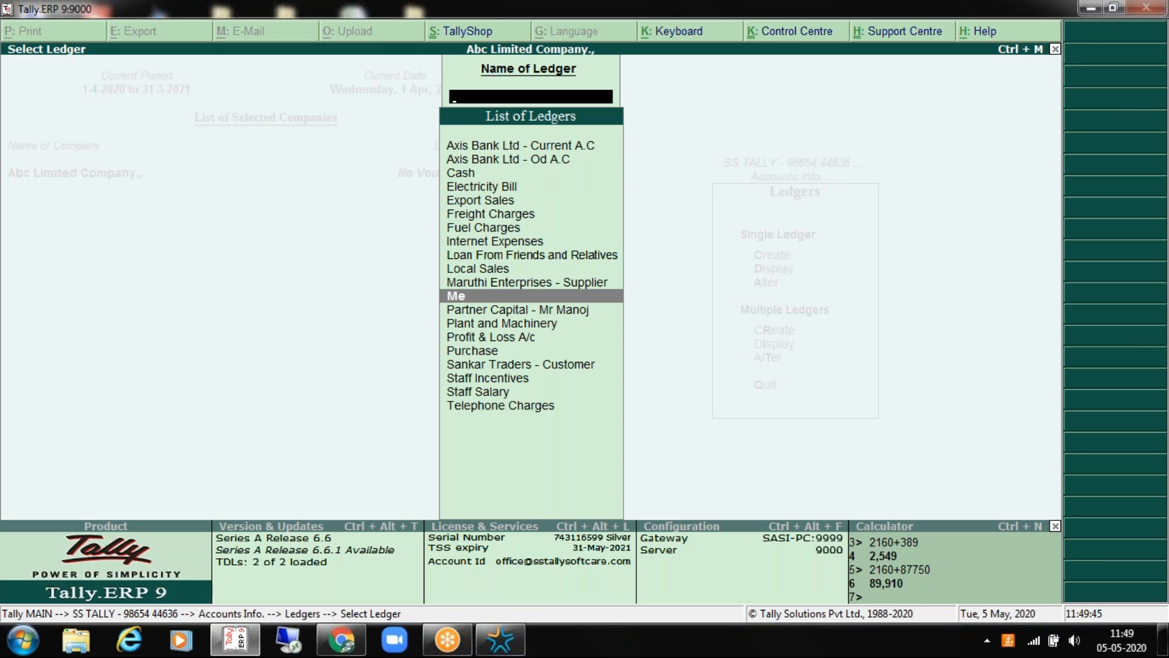
{"action": "key", "text": "Down"}
{"action": "key", "text": "Down"}
{"action": "key", "text": "Down"}
{"action": "key", "text": "Down"}
{"action": "key", "text": "Down"}
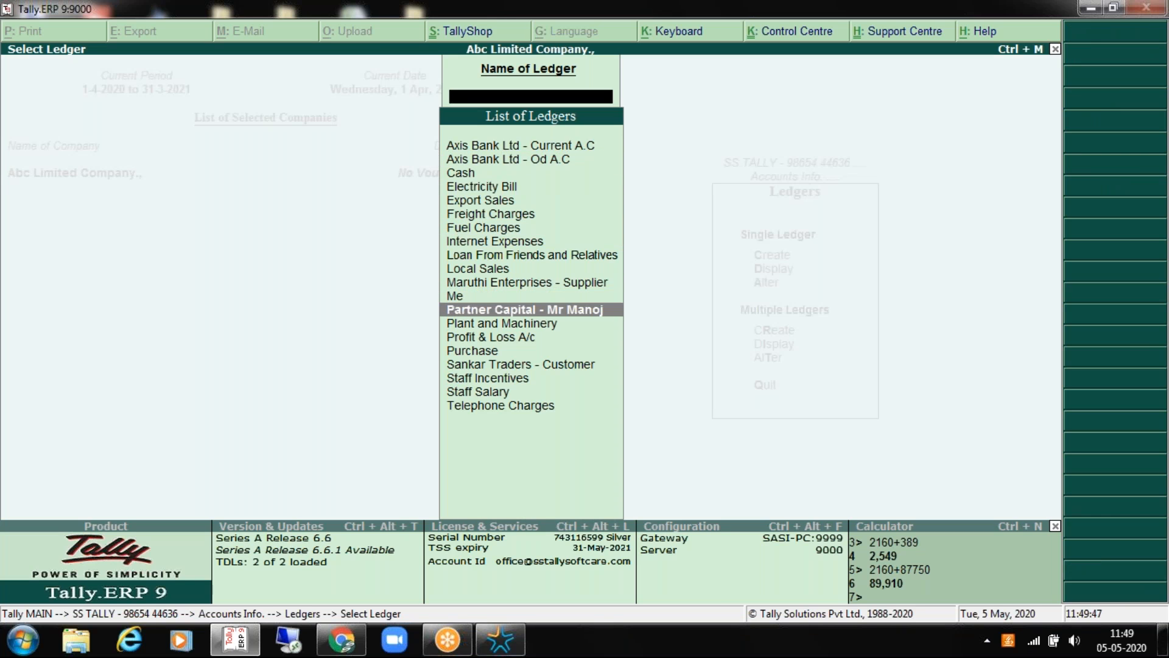
{"action": "key", "text": "Return"}
{"action": "key", "text": "Return"}
{"action": "key", "text": "Return"}
{"action": "key", "text": "Escape"}
{"action": "key", "text": "Escape"}
{"action": "key", "text": "Return"}
{"action": "key", "text": "Up"}
{"action": "key", "text": "Down"}
{"action": "key", "text": "Return"}
{"action": "key", "text": "Return"}
{"action": "key", "text": "Return"}
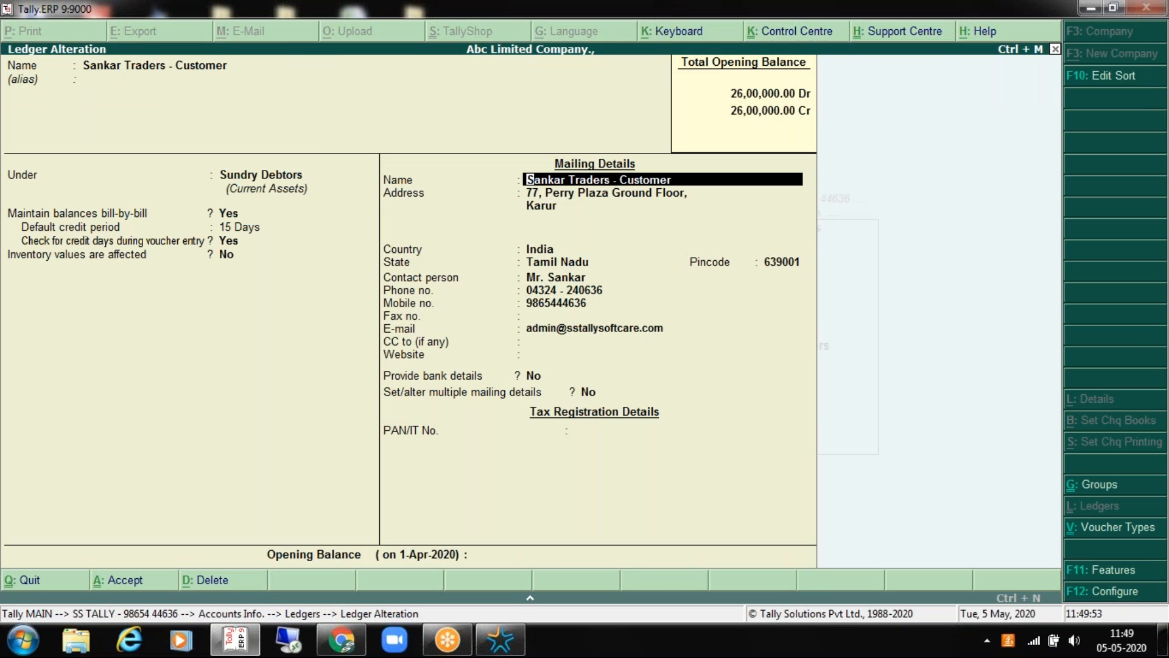
{"action": "key", "text": "Return"}
{"action": "key", "text": "Return"}
{"action": "key", "text": "Return"}
{"action": "key", "text": "Return"}
{"action": "key", "text": "Return"}
{"action": "key", "text": "Return"}
{"action": "key", "text": "Return"}
{"action": "key", "text": "Return"}
{"action": "key", "text": "Return"}
{"action": "key", "text": "Return"}
{"action": "key", "text": "Return"}
{"action": "key", "text": "Return"}
{"action": "key", "text": "Return"}
{"action": "key", "text": "Return"}
{"action": "key", "text": "Return"}
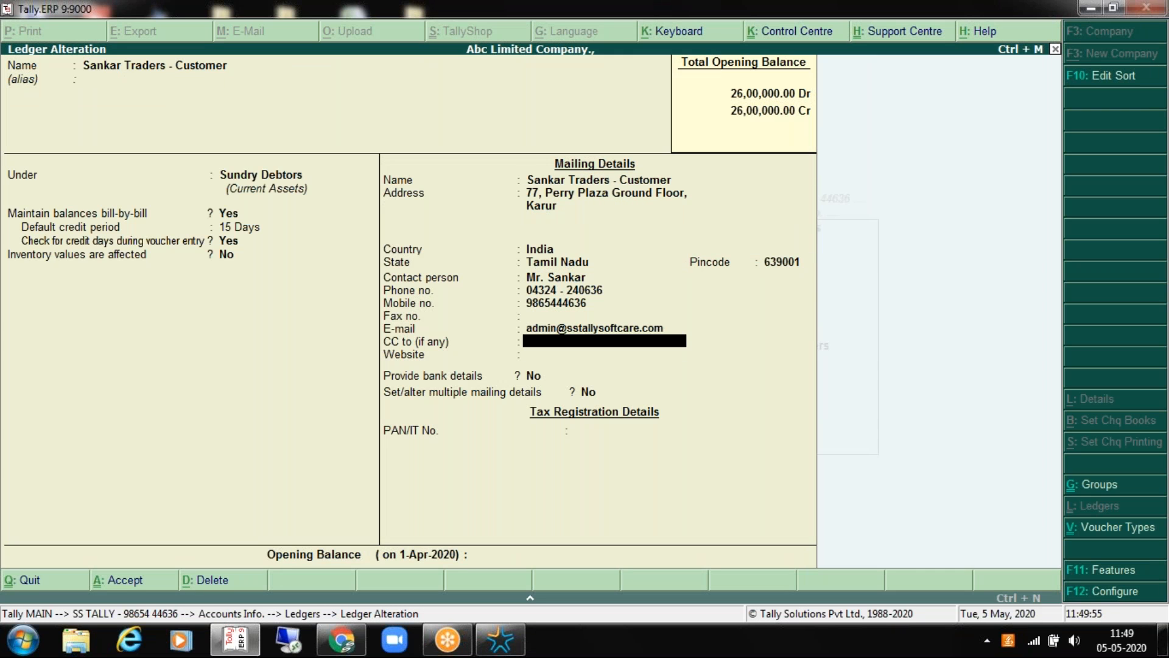
Step: Enter a 500000 Dr opening balance broken up as a single bill named OLD BAL
{"action": "type", "text": "500000"}
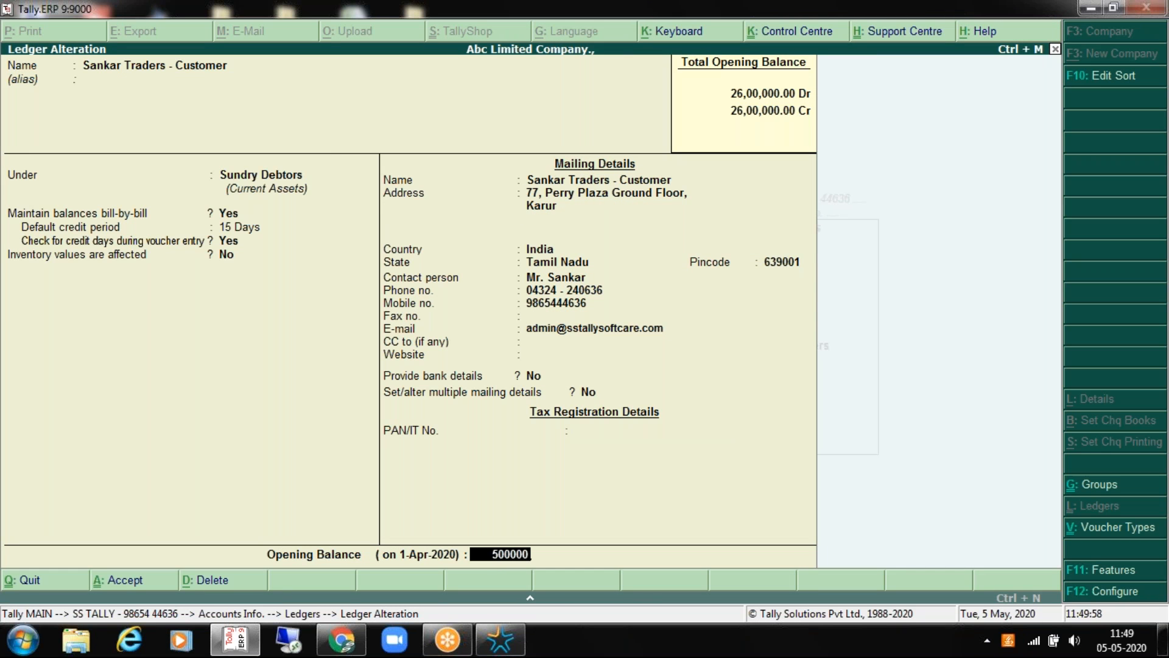
{"action": "key", "text": "Return"}
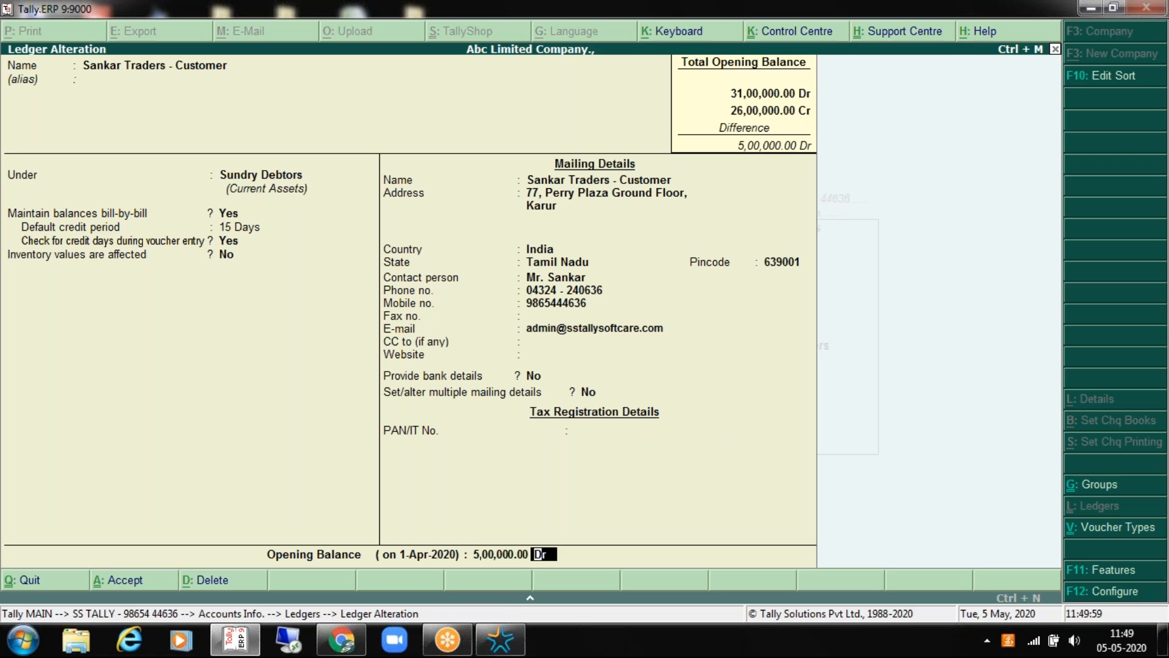
{"action": "key", "text": "Return"}
{"action": "key", "text": "Return"}
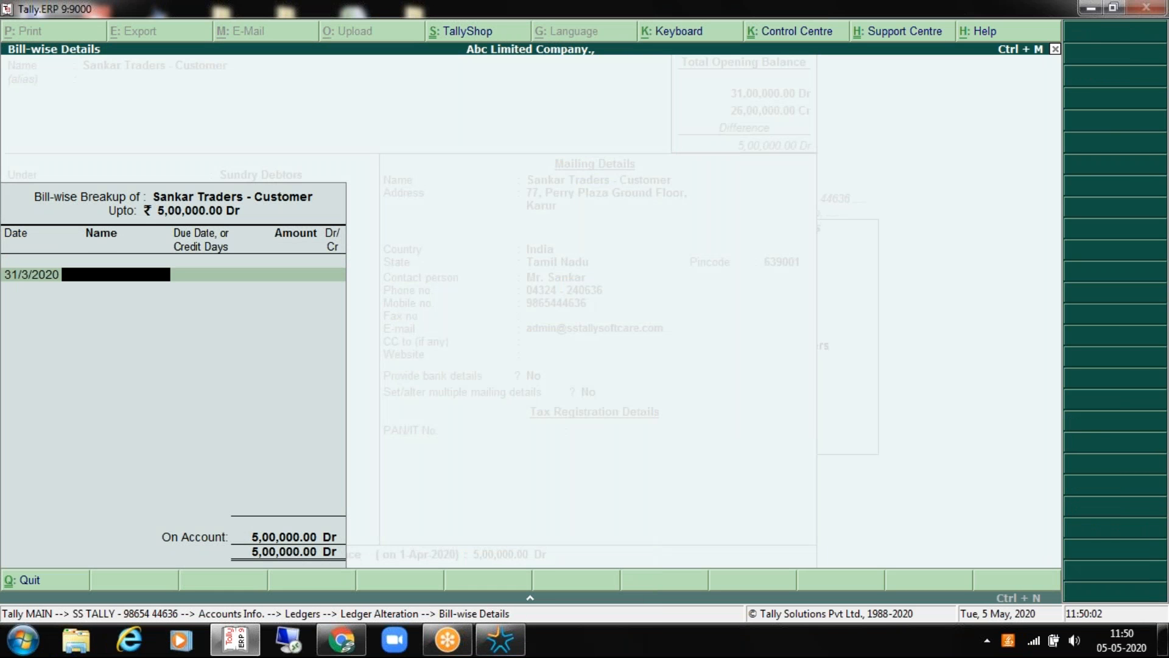
{"action": "type", "text": "OLD BAL"}
{"action": "key", "text": "Return"}
{"action": "key", "text": "Return"}
{"action": "key", "text": "Return"}
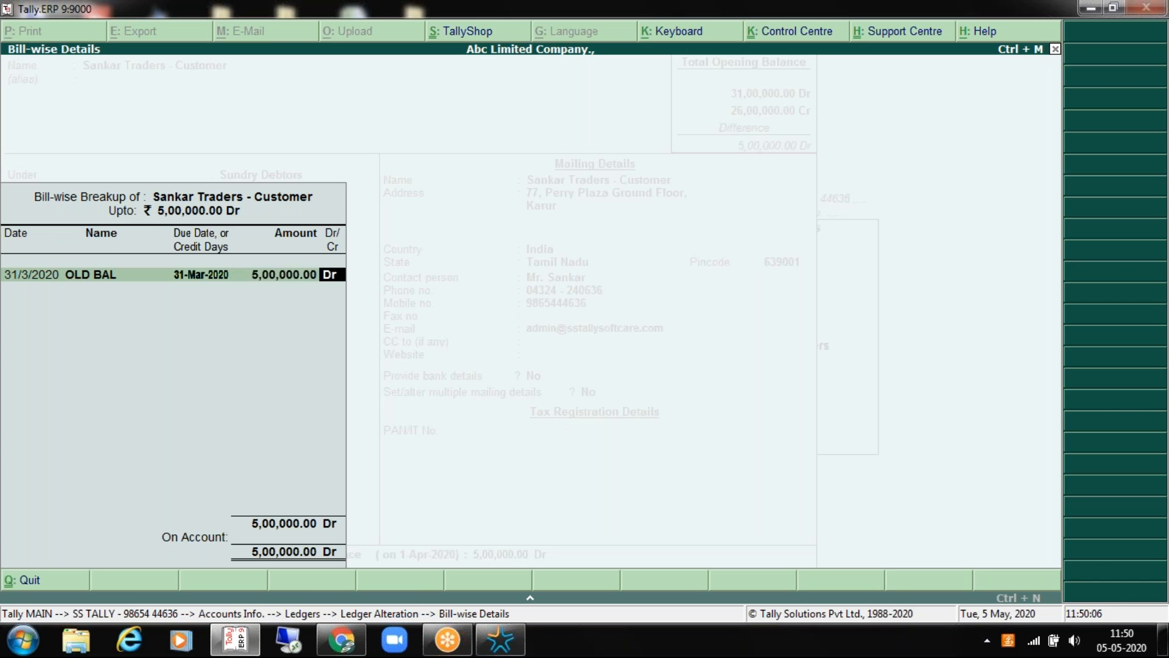
{"action": "key", "text": "Return"}
{"action": "key", "text": "Return"}
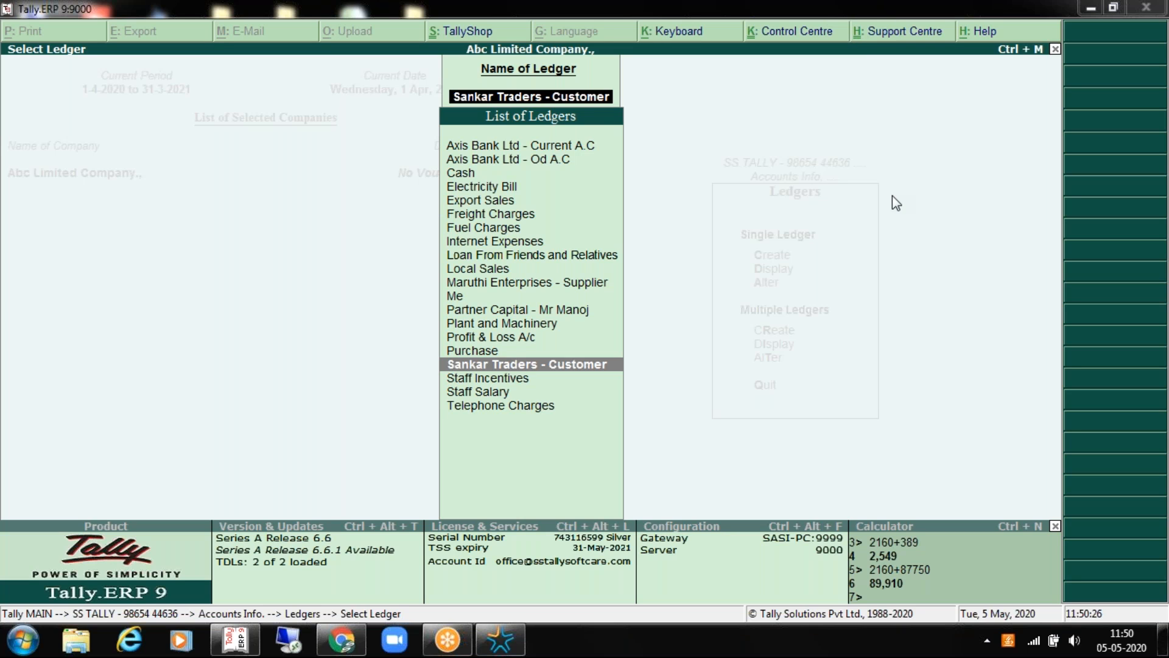
Step: Filter the ledger list with 'CA' and open the Partner Capital ledger for alteration
{"action": "left_click", "coordinate": [867, 50]}
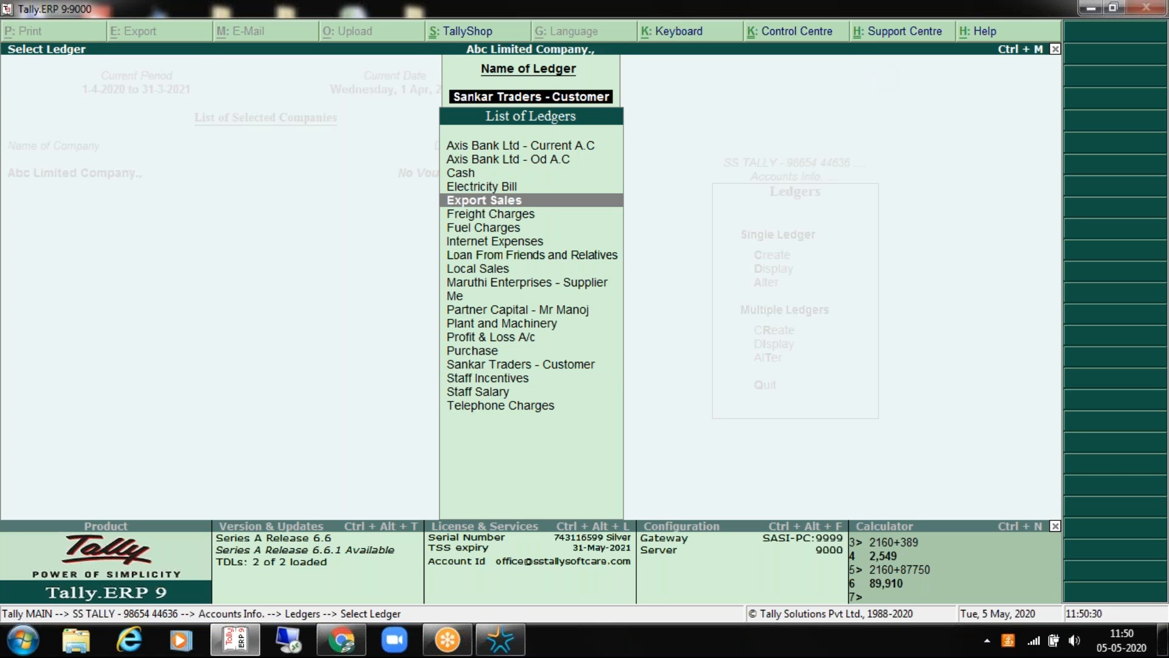
{"action": "type", "text": "CA"}
{"action": "key", "text": "Up"}
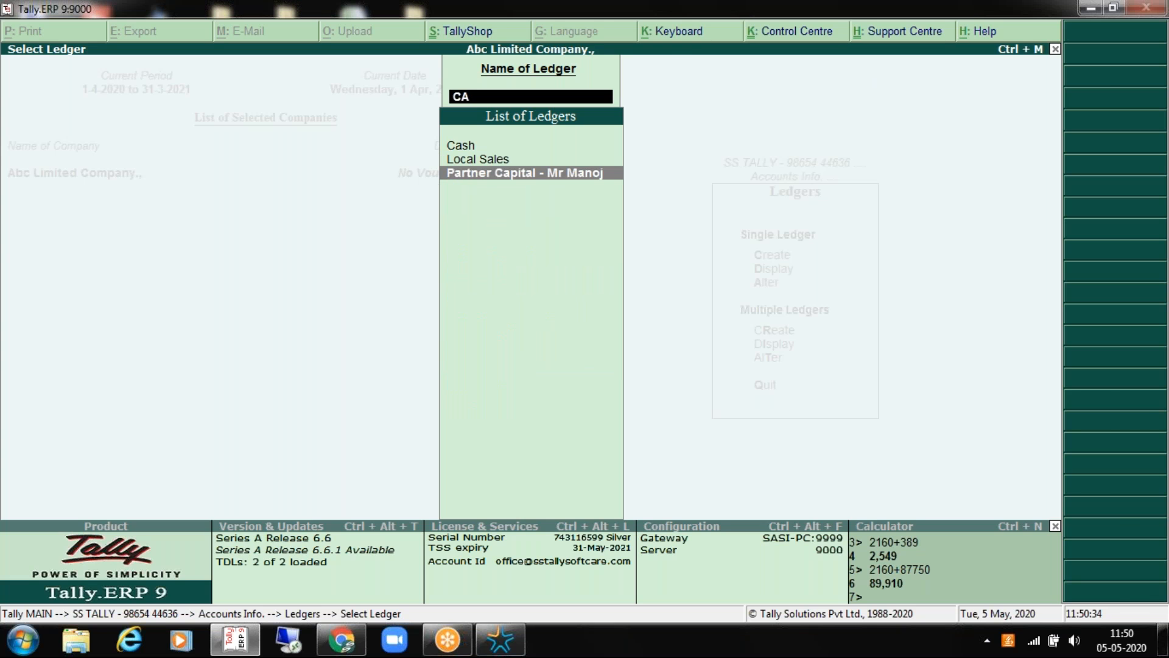
{"action": "key", "text": "Return"}
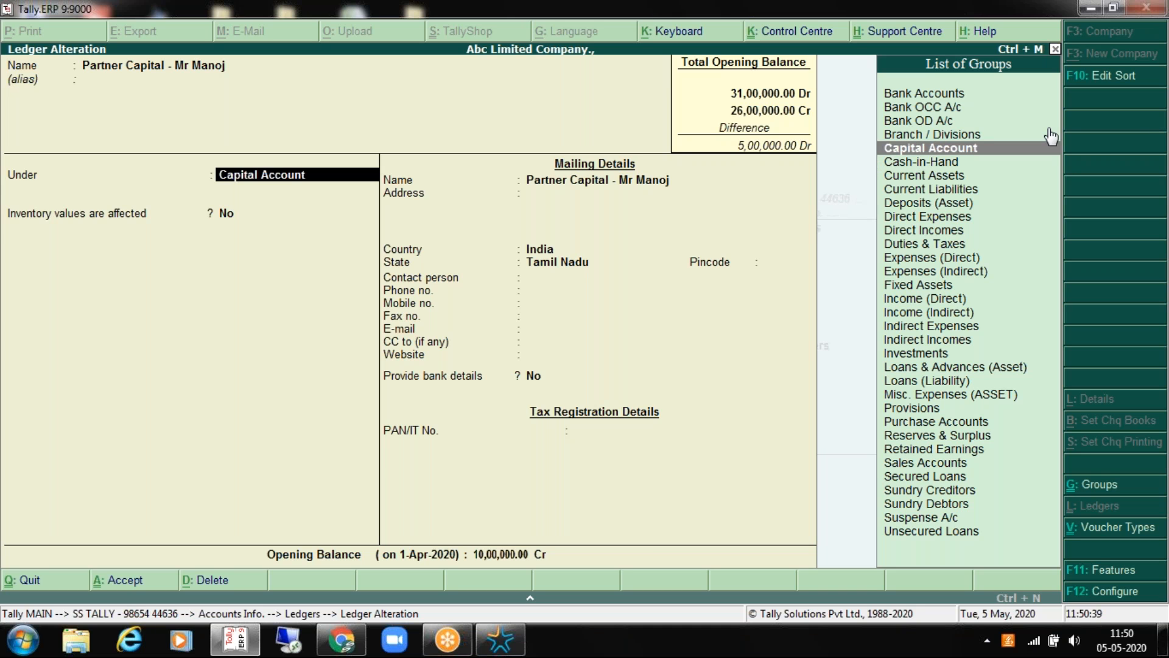
Step: Go through the Partner Capital fields to the 10,00,000.00 Cr balance and accept the ledger
{"action": "key", "text": "Return"}
{"action": "key", "text": "Return"}
{"action": "key", "text": "Return"}
{"action": "key", "text": "Return"}
{"action": "key", "text": "Return"}
{"action": "key", "text": "Return"}
{"action": "key", "text": "Return"}
{"action": "key", "text": "Return"}
{"action": "key", "text": "Return"}
{"action": "key", "text": "Return"}
{"action": "key", "text": "Return"}
{"action": "key", "text": "Return"}
{"action": "key", "text": "Return"}
{"action": "key", "text": "Return"}
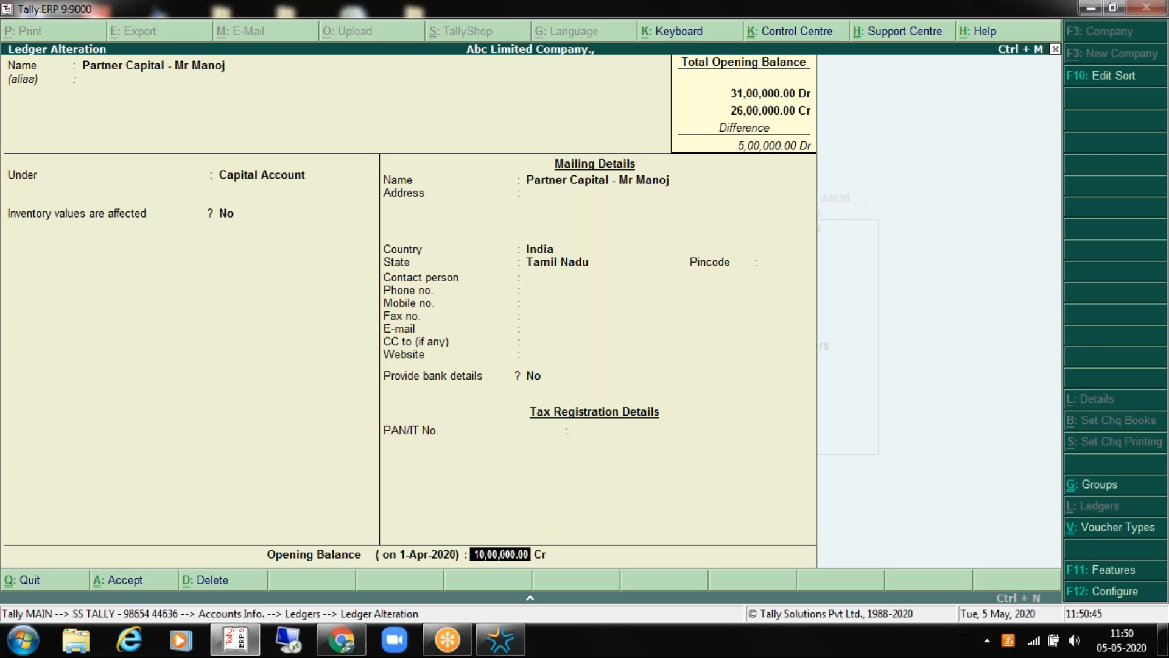
{"action": "key", "text": "Return"}
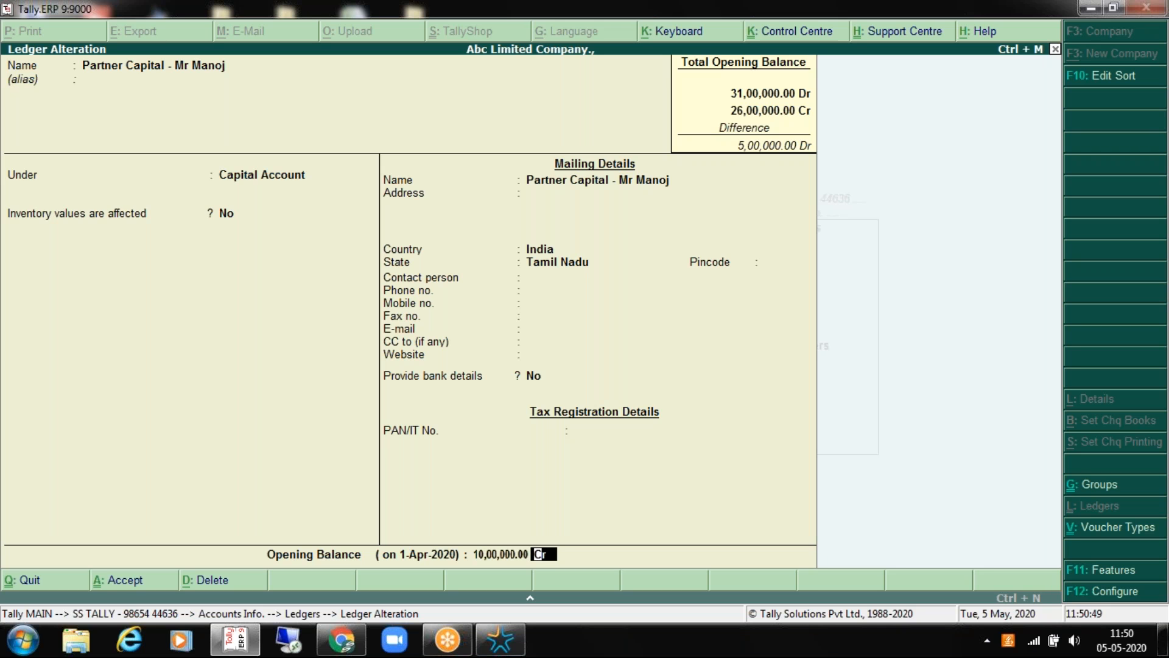
{"action": "key", "text": "BackSpace"}
{"action": "key", "text": "BackSpace"}
{"action": "key", "text": "BackSpace"}
{"action": "key", "text": "BackSpace"}
{"action": "key", "text": "BackSpace"}
{"action": "key", "text": "BackSpace"}
{"action": "key", "text": "BackSpace"}
{"action": "key", "text": "BackSpace"}
{"action": "key", "text": "BackSpace"}
{"action": "key", "text": "BackSpace"}
{"action": "key", "text": "BackSpace"}
{"action": "key", "text": "BackSpace"}
{"action": "key", "text": "BackSpace"}
{"action": "key", "text": "BackSpace"}
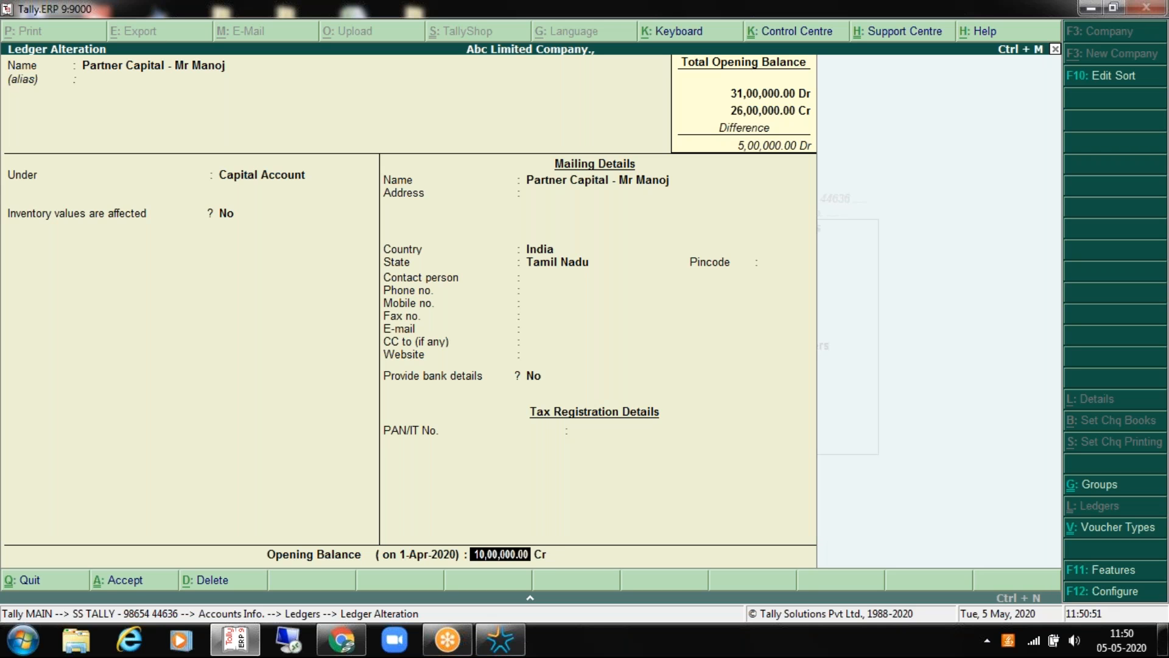
{"action": "key", "text": "BackSpace"}
{"action": "key", "text": "BackSpace"}
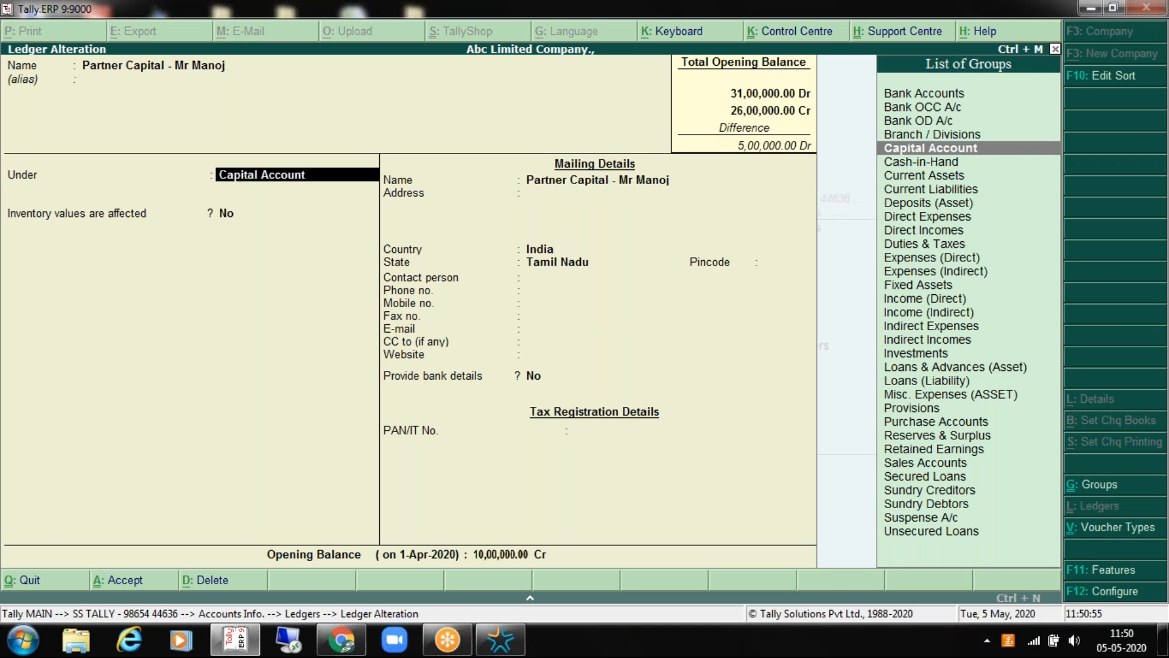
{"action": "key", "text": "Return"}
{"action": "key", "text": "Return"}
{"action": "key", "text": "Return"}
{"action": "key", "text": "Return"}
{"action": "key", "text": "Return"}
{"action": "key", "text": "Return"}
{"action": "key", "text": "Return"}
{"action": "key", "text": "Return"}
{"action": "key", "text": "Return"}
{"action": "key", "text": "Return"}
{"action": "key", "text": "Return"}
{"action": "key", "text": "Return"}
{"action": "key", "text": "Return"}
{"action": "key", "text": "Return"}
{"action": "key", "text": "Return"}
{"action": "key", "text": "Return"}
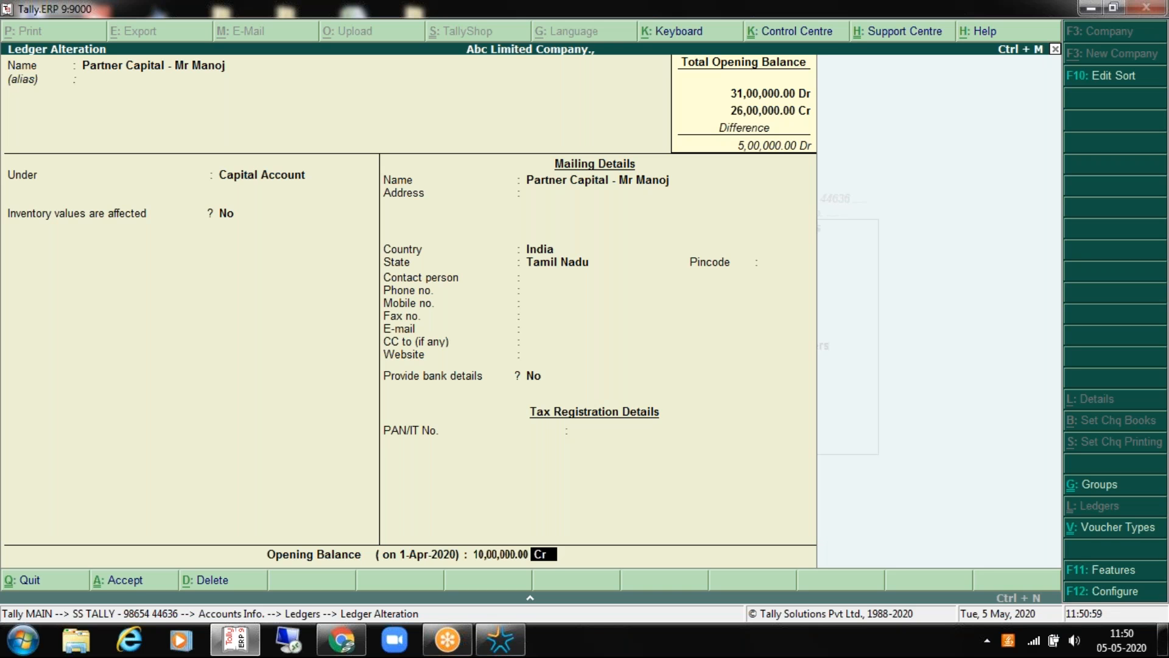
{"action": "key", "text": "BackSpace"}
{"action": "key", "text": "Return"}
{"action": "key", "text": "Return"}
{"action": "key", "text": "Return"}
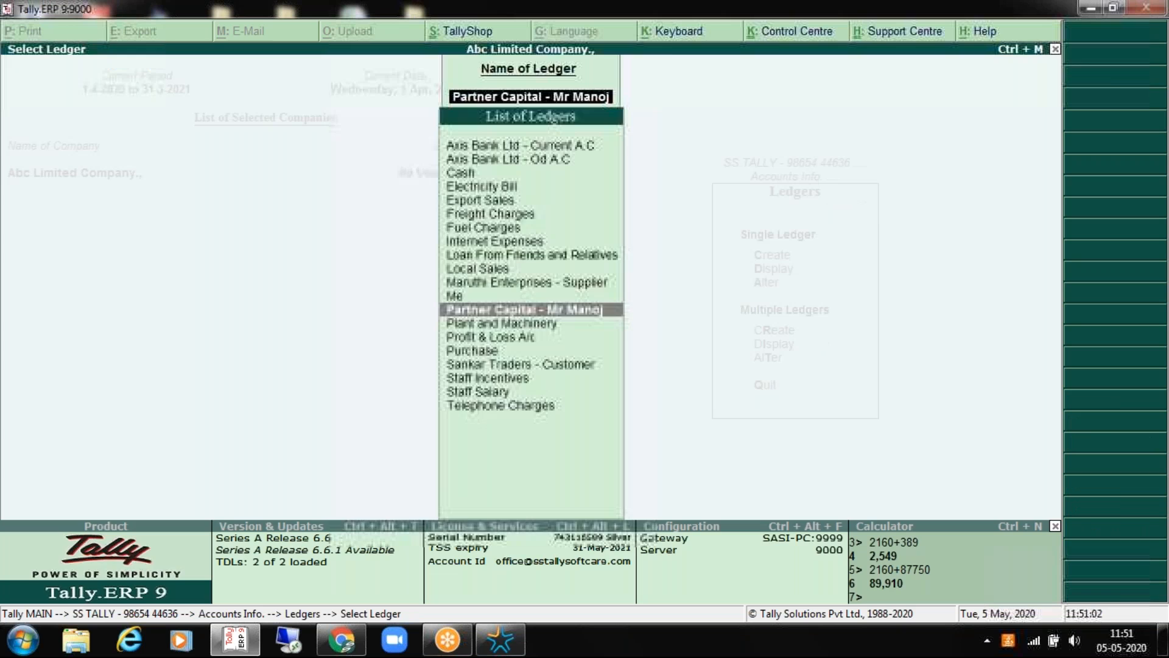
{"action": "key", "text": "Return"}
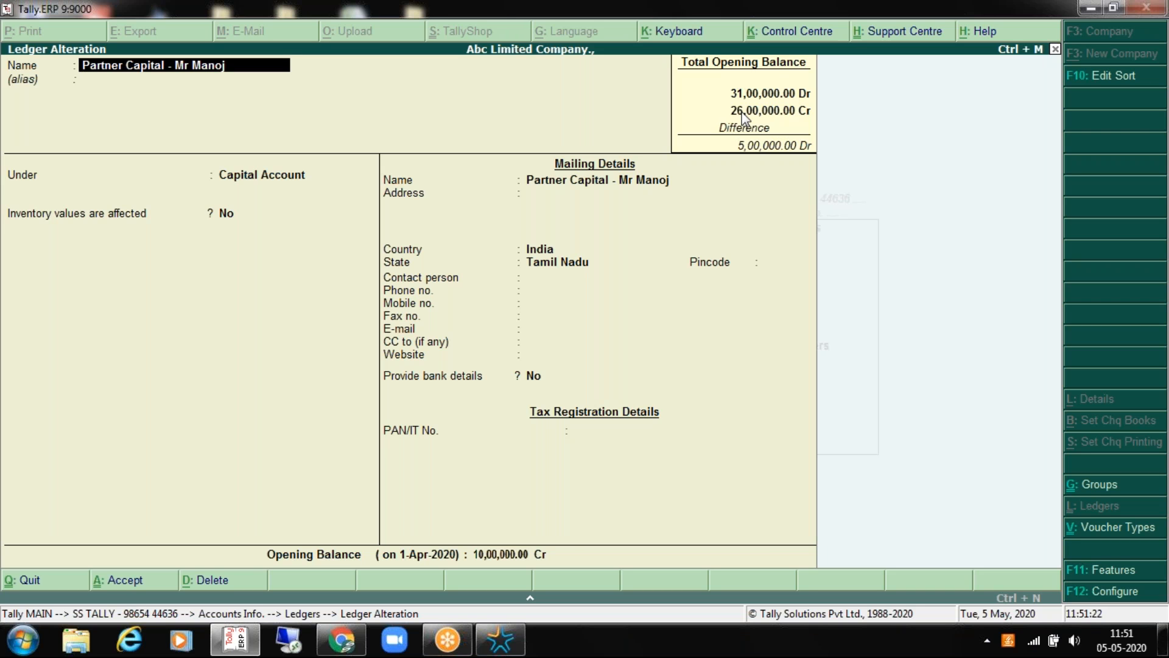
{"action": "left_click", "coordinate": [502, 634]}
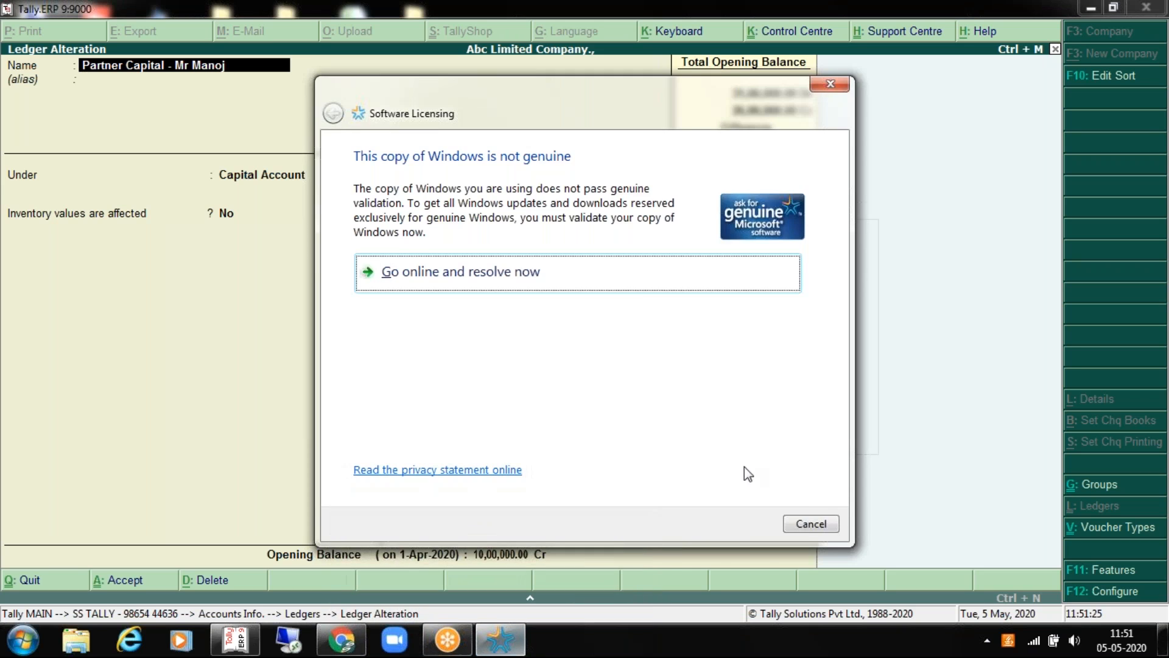
{"action": "left_click", "coordinate": [801, 524]}
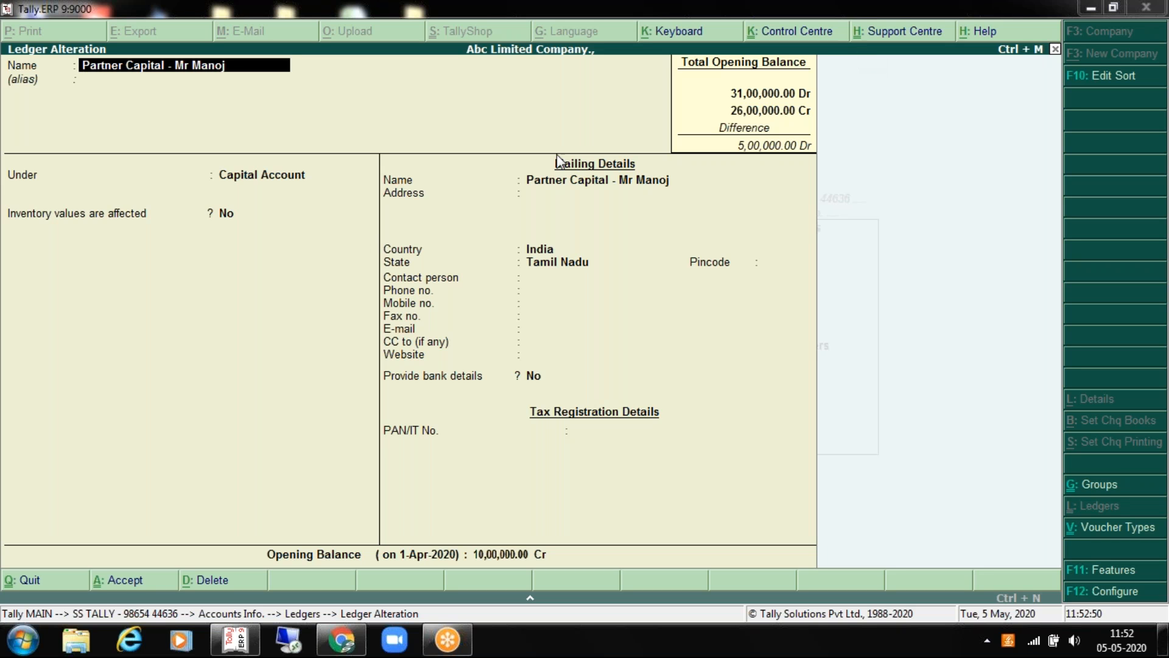
{"action": "key", "text": "Return"}
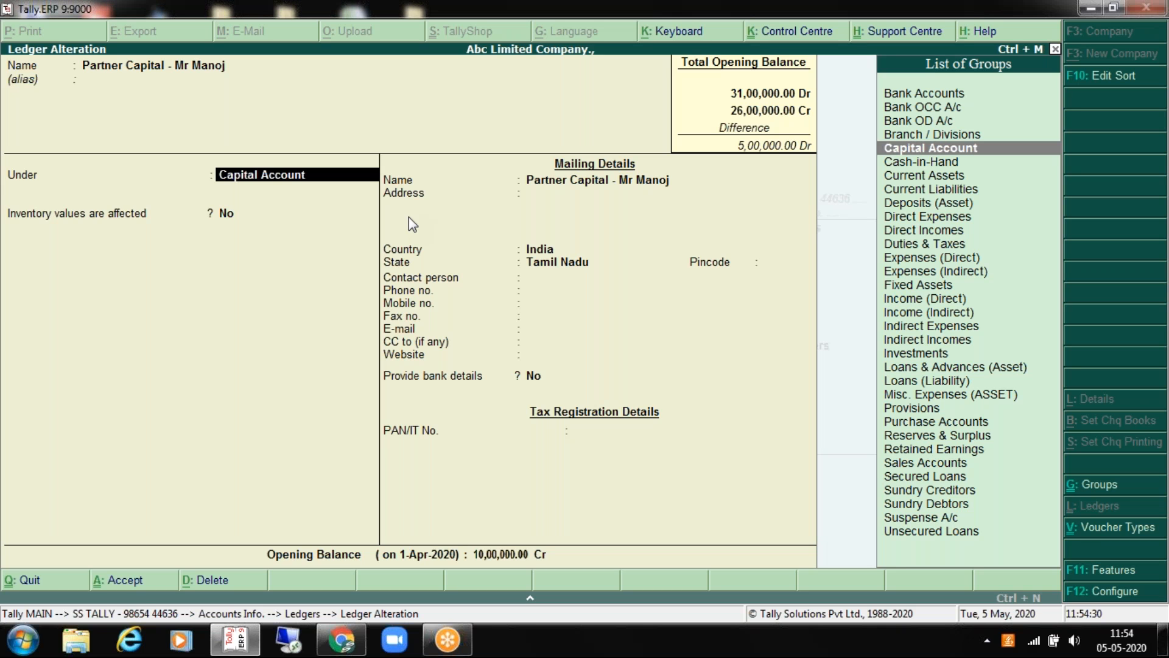
Step: Exit the Partner Capital ledger alteration screen
{"action": "key", "text": "Escape"}
Step: Confirm quitting the alteration and back out of the ledger selection list
{"action": "key", "text": "y"}
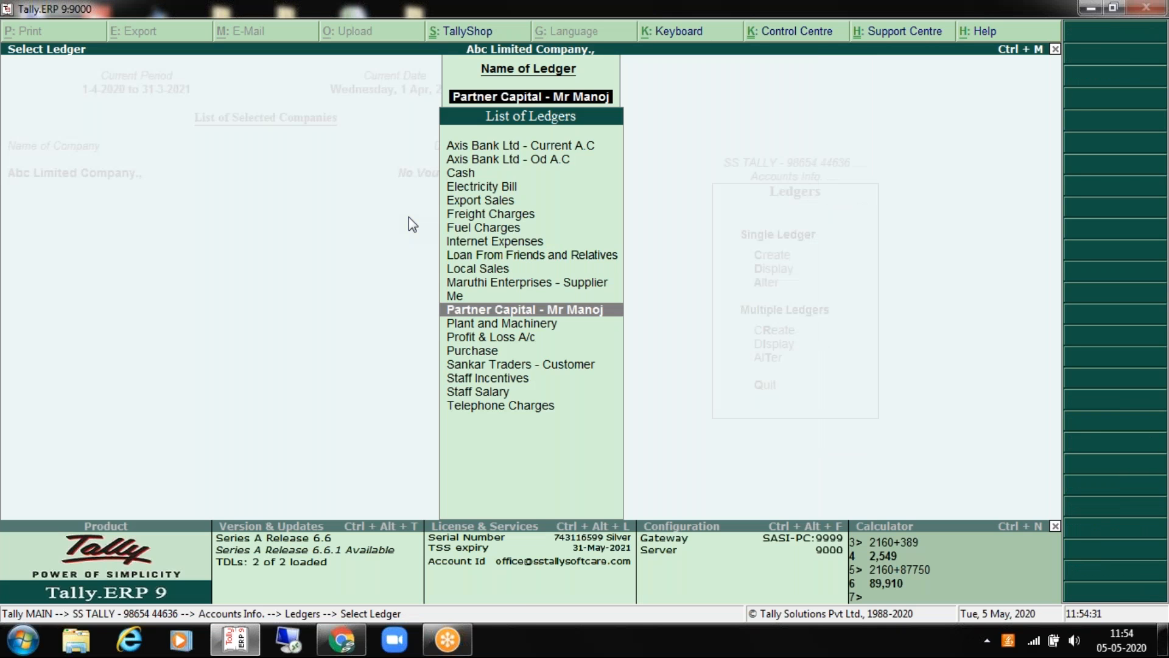
{"action": "key", "text": "Escape"}
{"action": "key", "text": "Escape"}
{"action": "key", "text": "Escape"}
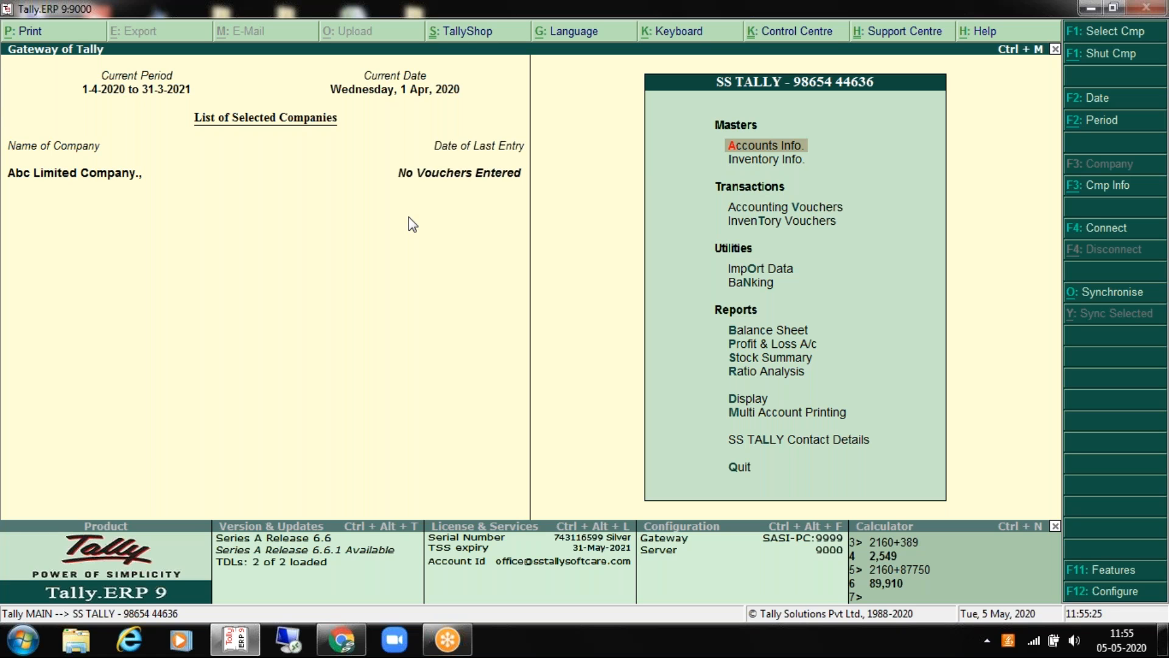
Step: Open Inventory Info, browse its masters options, and enter the Stock Groups menu
{"action": "key", "text": "Down"}
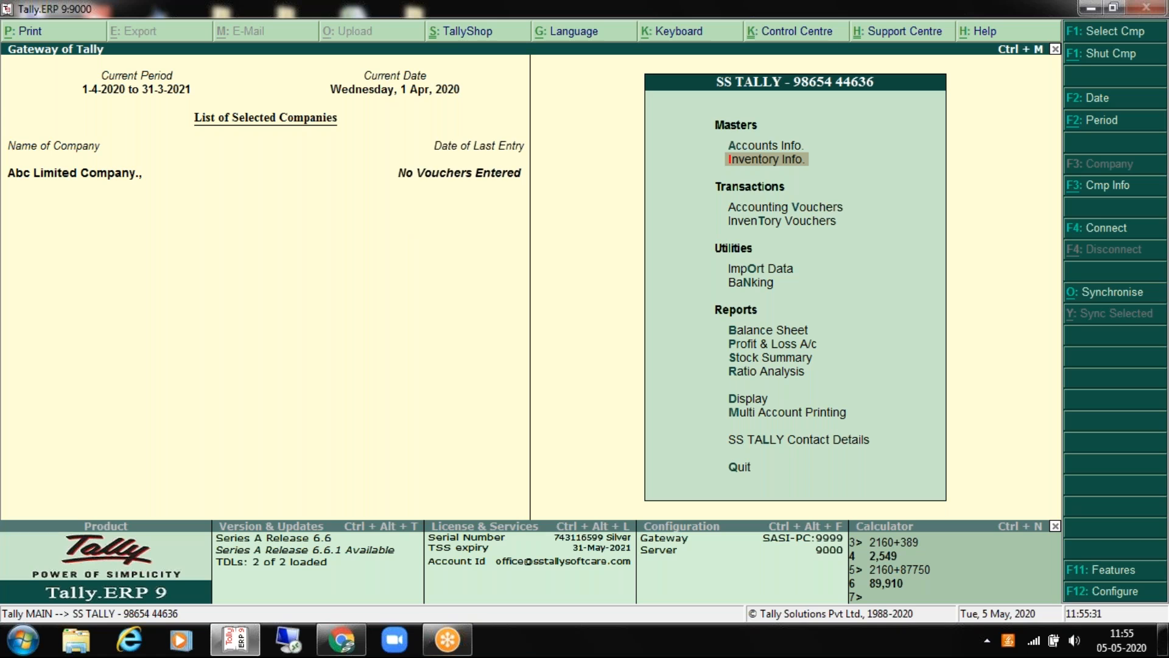
{"action": "key", "text": "Return"}
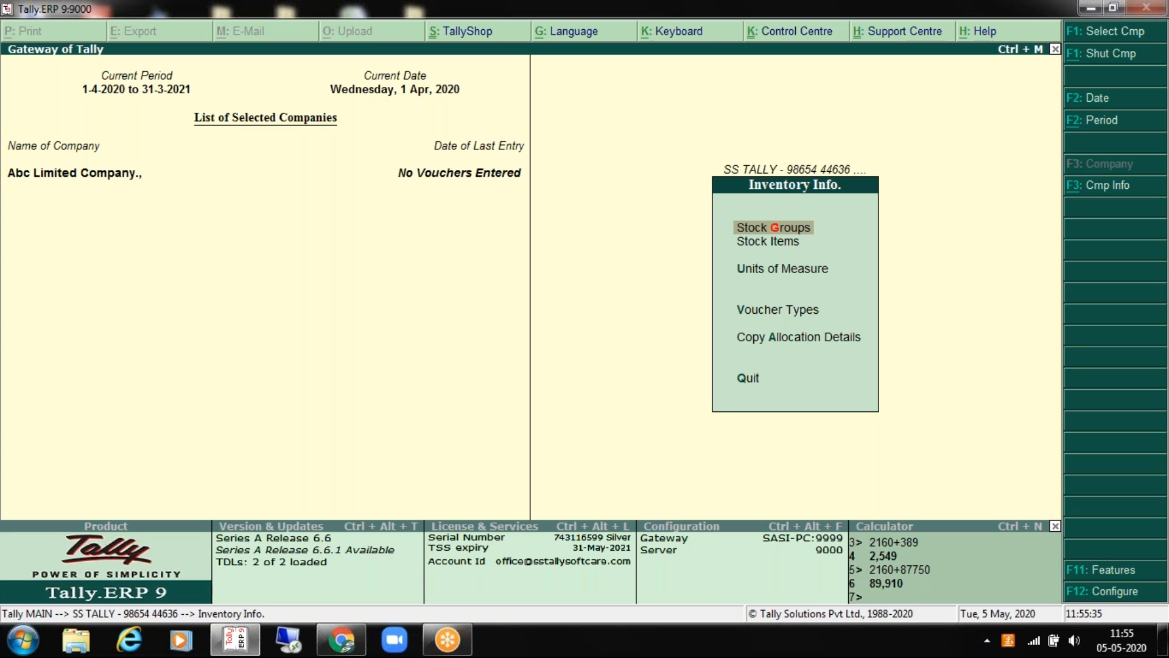
{"action": "key", "text": "Down"}
{"action": "key", "text": "Up"}
{"action": "key", "text": "Down"}
{"action": "key", "text": "Down"}
{"action": "key", "text": "Up"}
{"action": "key", "text": "Up"}
{"action": "key", "text": "Down"}
{"action": "key", "text": "Down"}
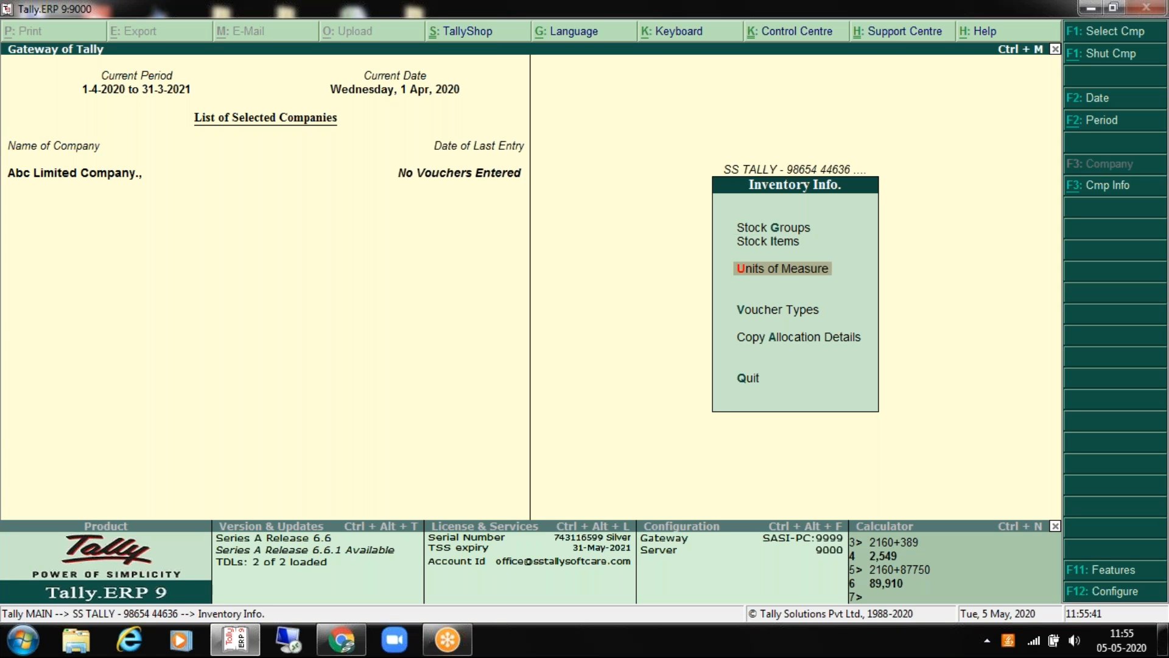
{"action": "key", "text": "Up"}
{"action": "key", "text": "Up"}
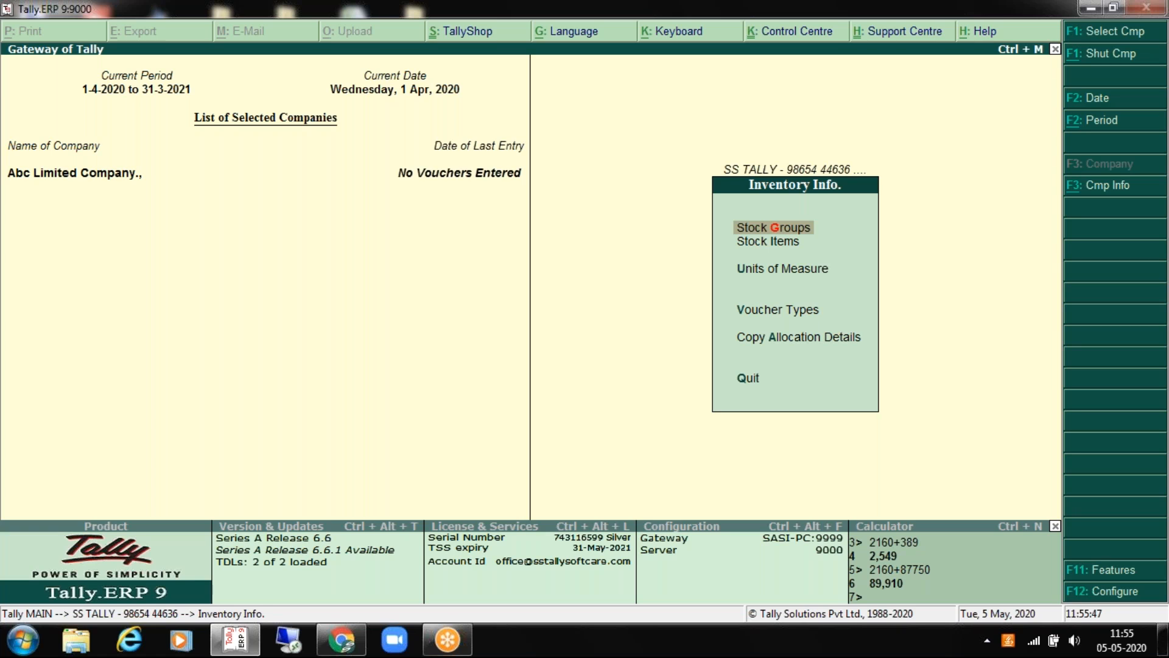
{"action": "key", "text": "Return"}
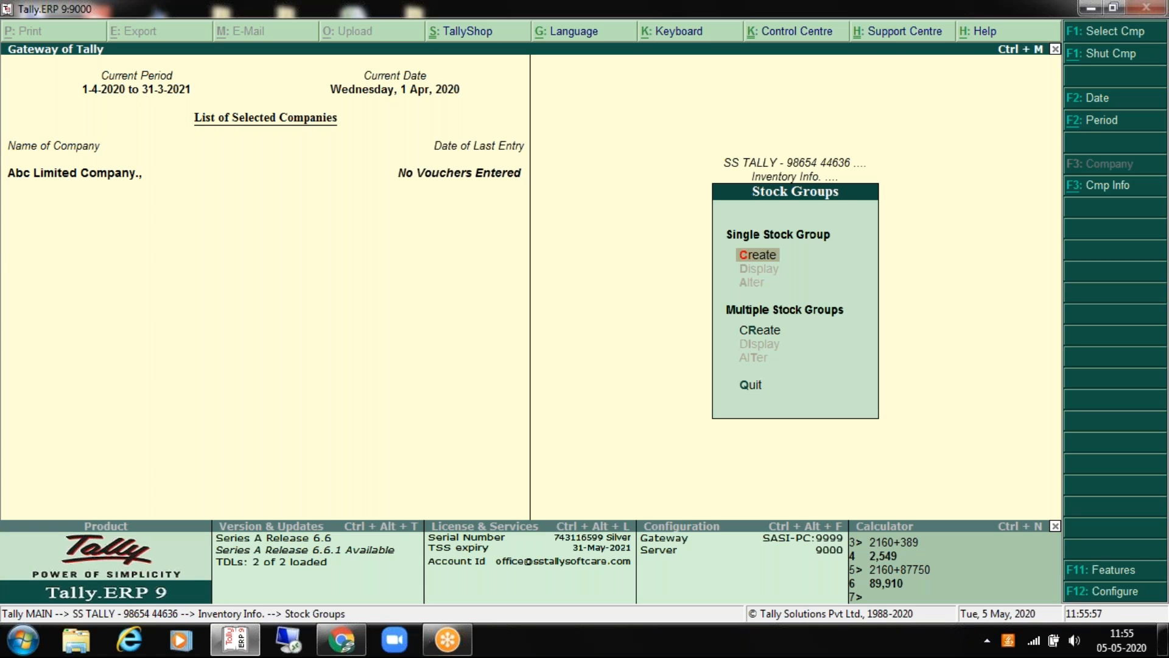
{"action": "key", "text": "Escape"}
{"action": "key", "text": "Down"}
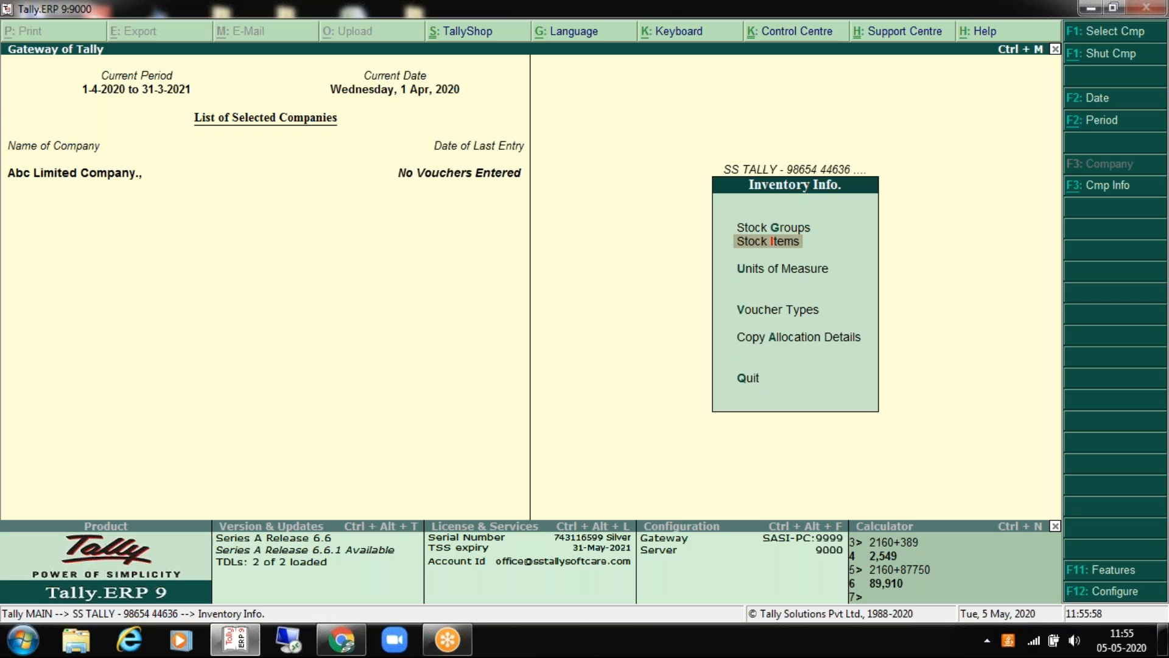
{"action": "key", "text": "Return"}
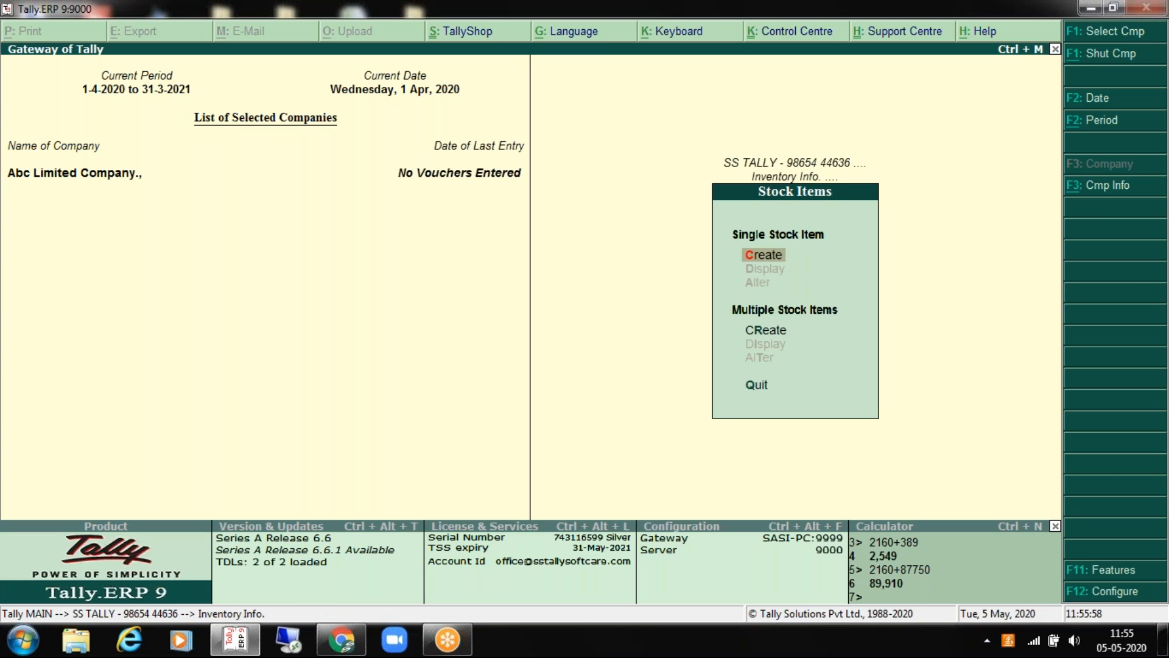
{"action": "key", "text": "Escape"}
{"action": "key", "text": "Down"}
{"action": "key", "text": "Escape"}
{"action": "key", "text": "Return"}
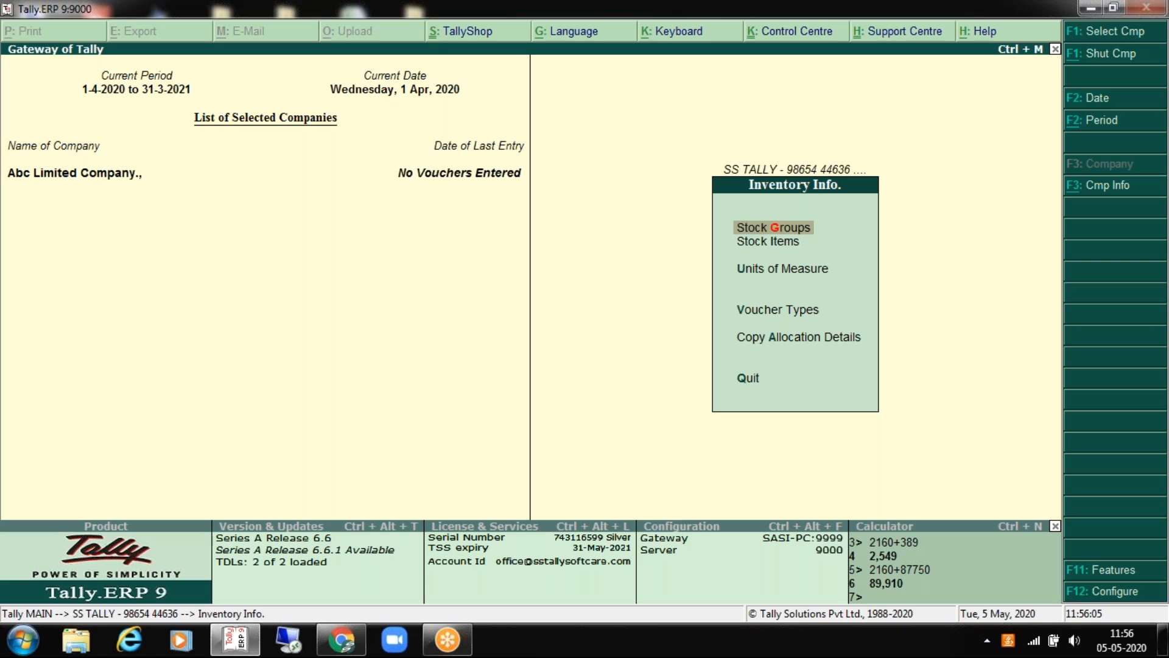
{"action": "key", "text": "Return"}
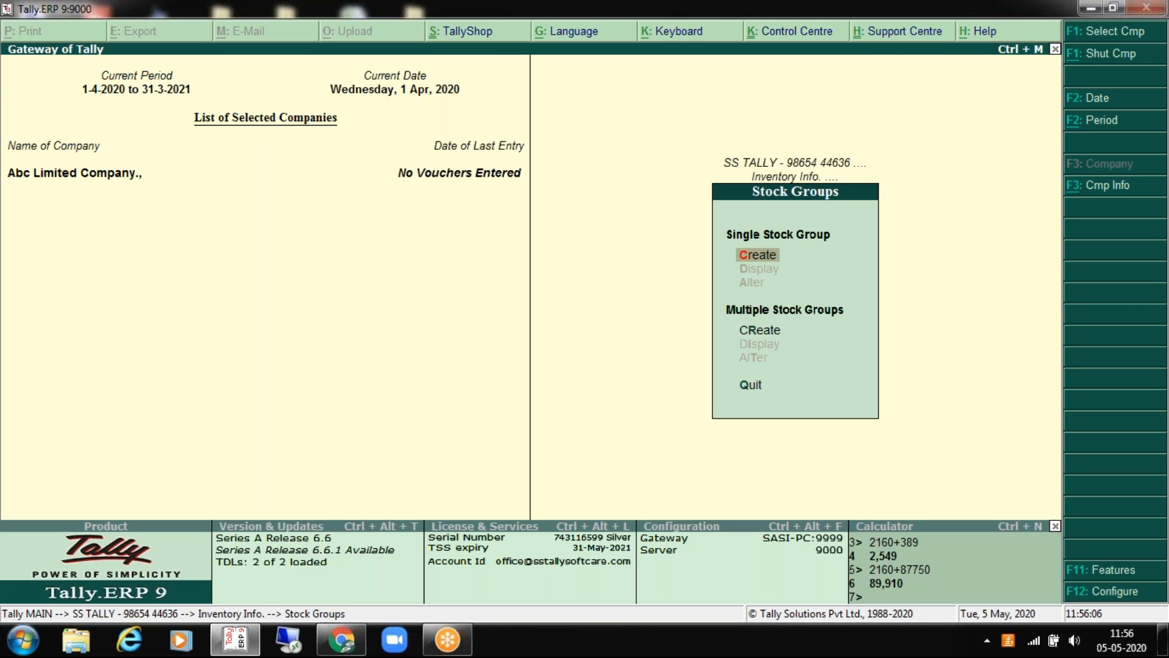
{"action": "key", "text": "Return"}
{"action": "key", "text": "Escape"}
{"action": "key", "text": "Escape"}
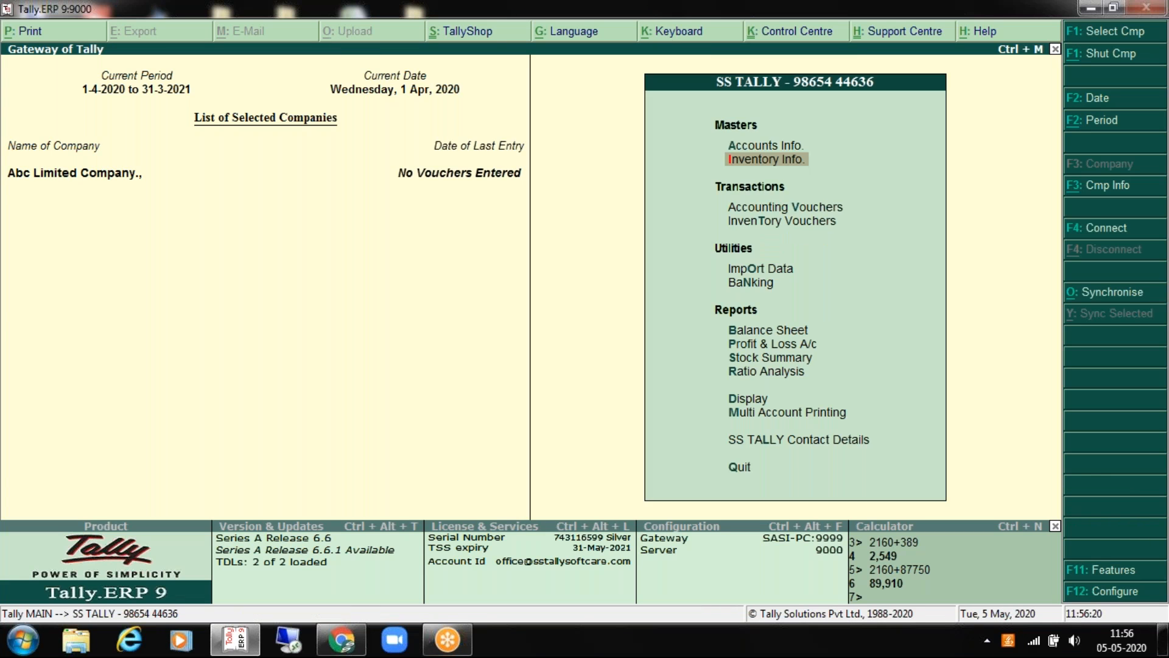
{"action": "key", "text": "Return"}
{"action": "key", "text": "Return"}
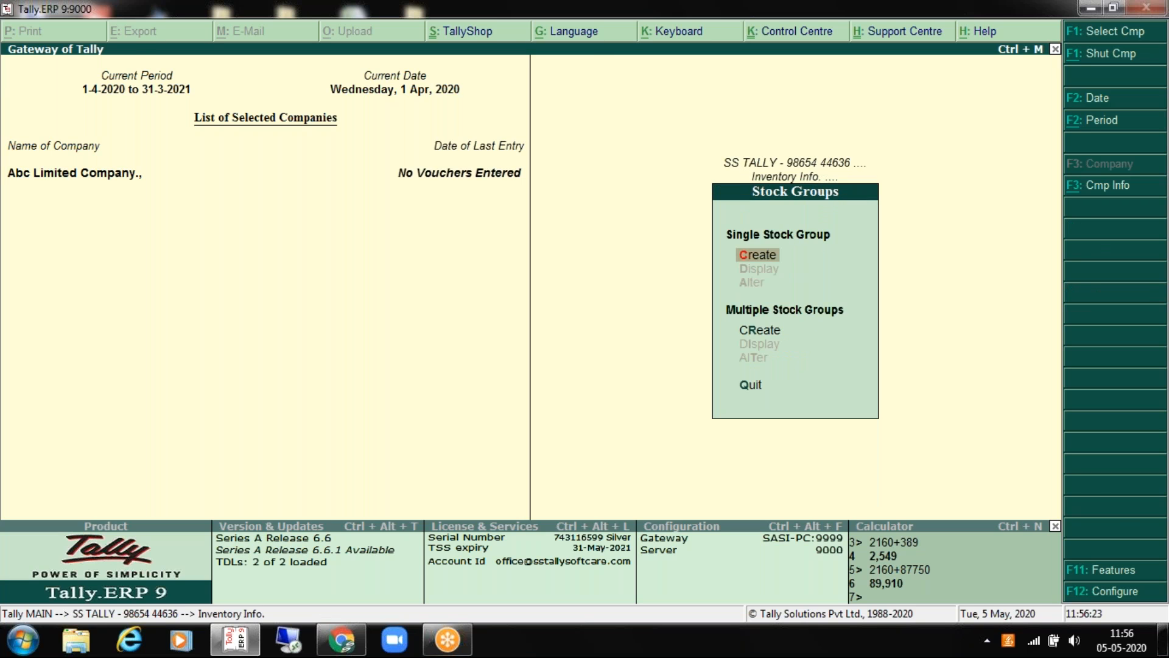
Step: Enter a new stock group named Samsung under Primary, with item quantities added set to Yes
{"action": "key", "text": "Return"}
{"action": "type", "text": "S"}
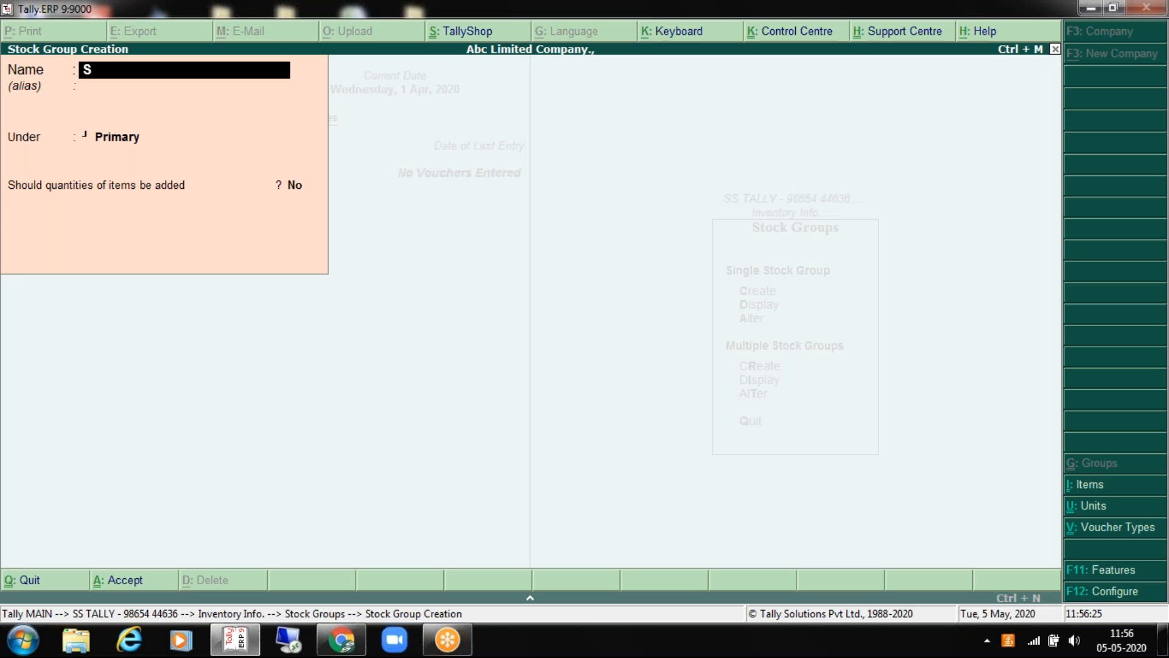
{"action": "type", "text": "a"}
{"action": "type", "text": "msung"}
{"action": "key", "text": "Return"}
{"action": "key", "text": "Return"}
{"action": "key", "text": "Return"}
{"action": "key", "text": "BackSpace"}
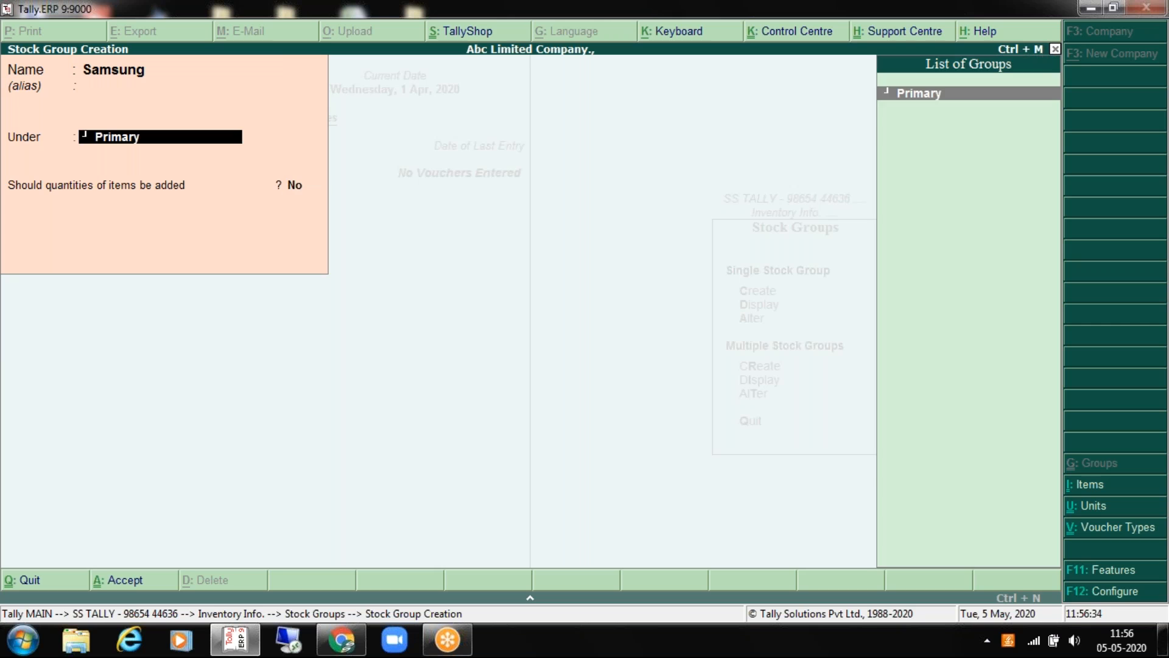
{"action": "key", "text": "Return"}
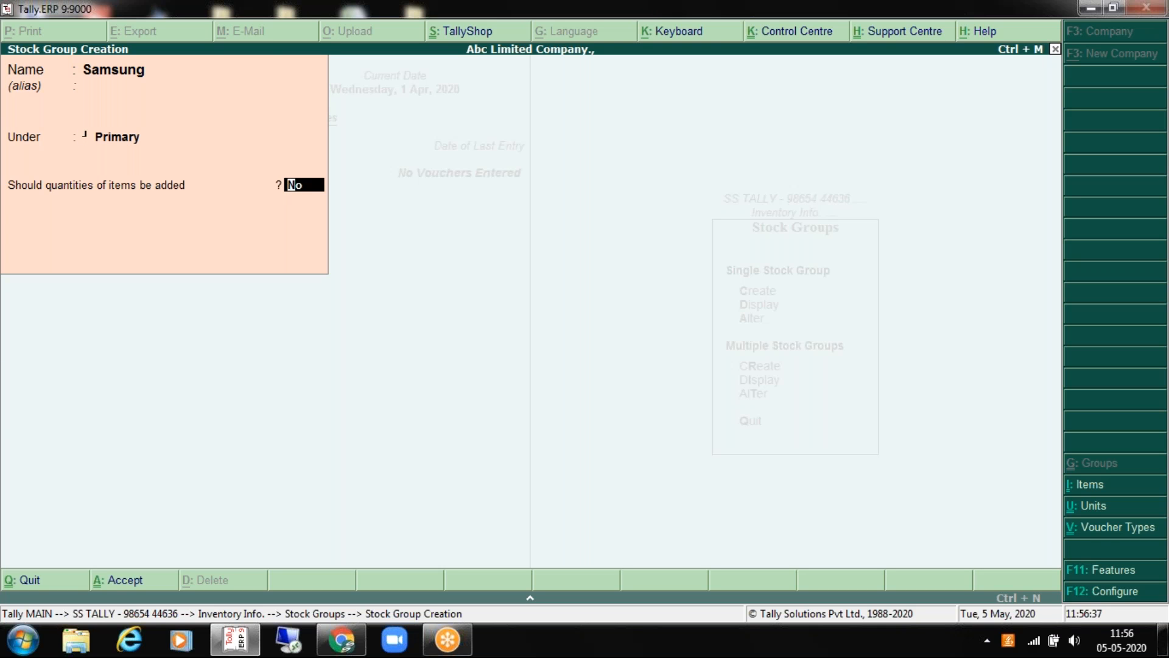
{"action": "type", "text": "yes"}
{"action": "key", "text": "Return"}
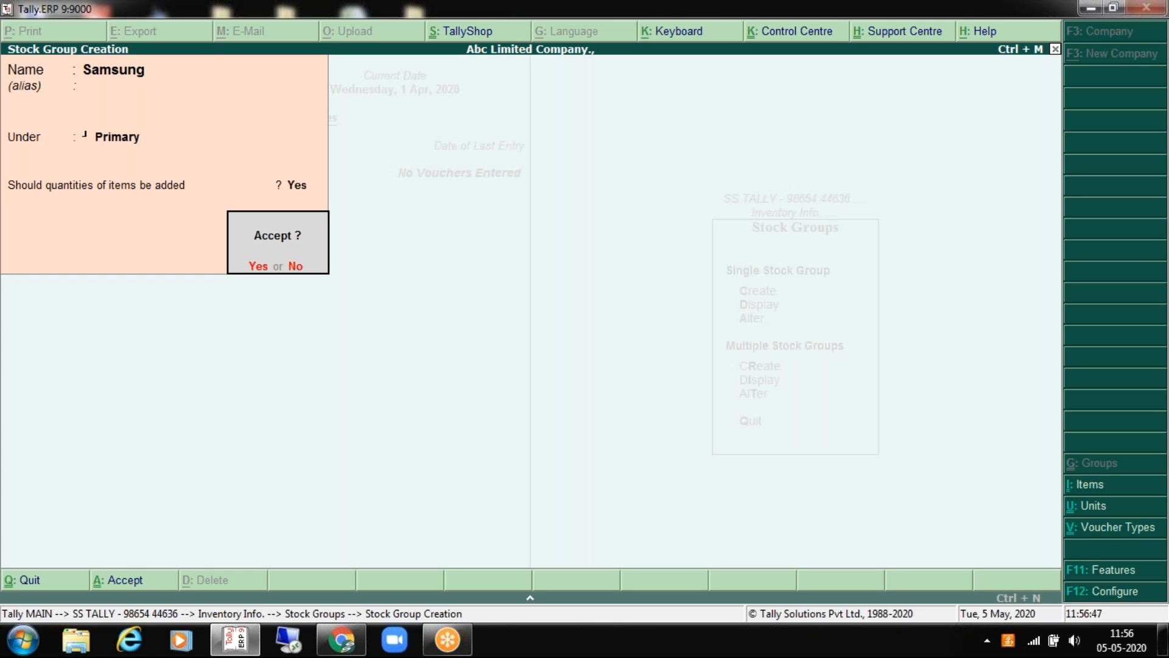
Step: Accept the Samsung stock group and return to the Gateway of Tally's inventory masters option
{"action": "key", "text": "Escape"}
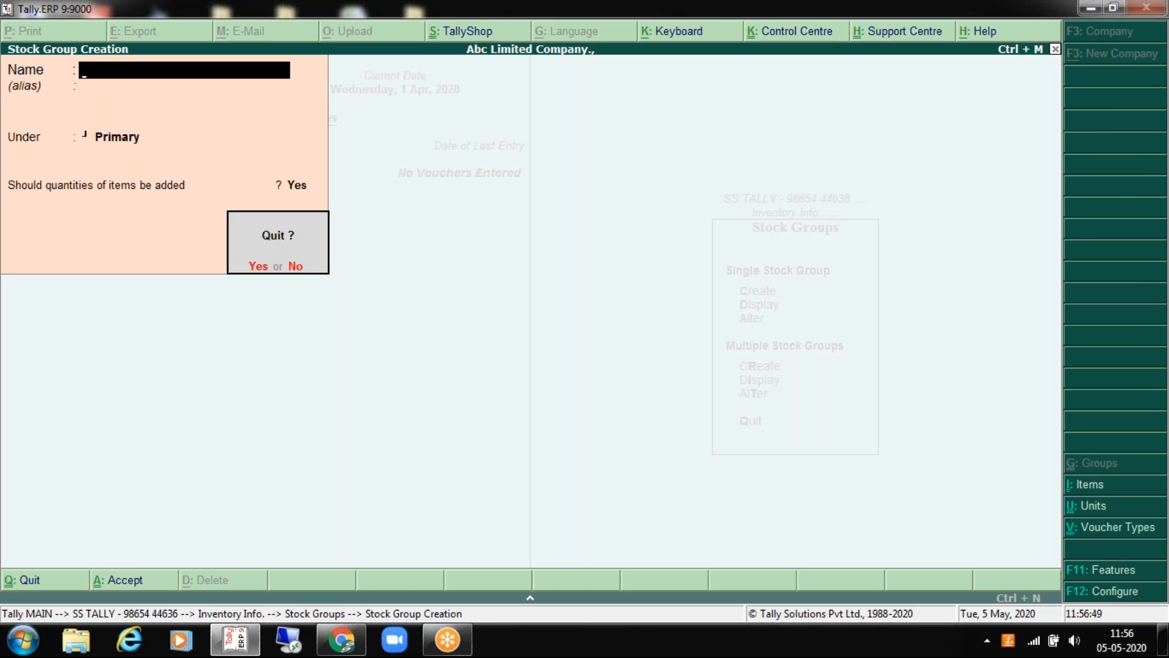
{"action": "key", "text": "Return"}
{"action": "key", "text": "Escape"}
{"action": "key", "text": "Escape"}
{"action": "key", "text": "Up"}
{"action": "key", "text": "Down"}
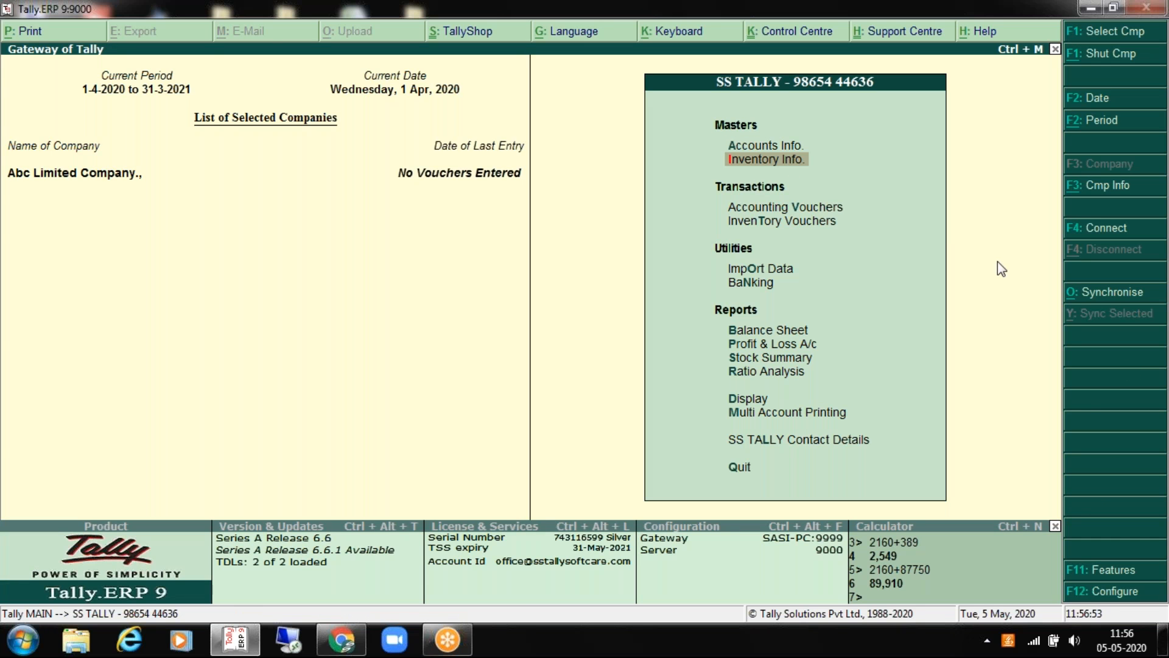
Step: Open the company Features menu briefly, then back out to the Gateway of Tally
{"action": "left_click", "coordinate": [1119, 577]}
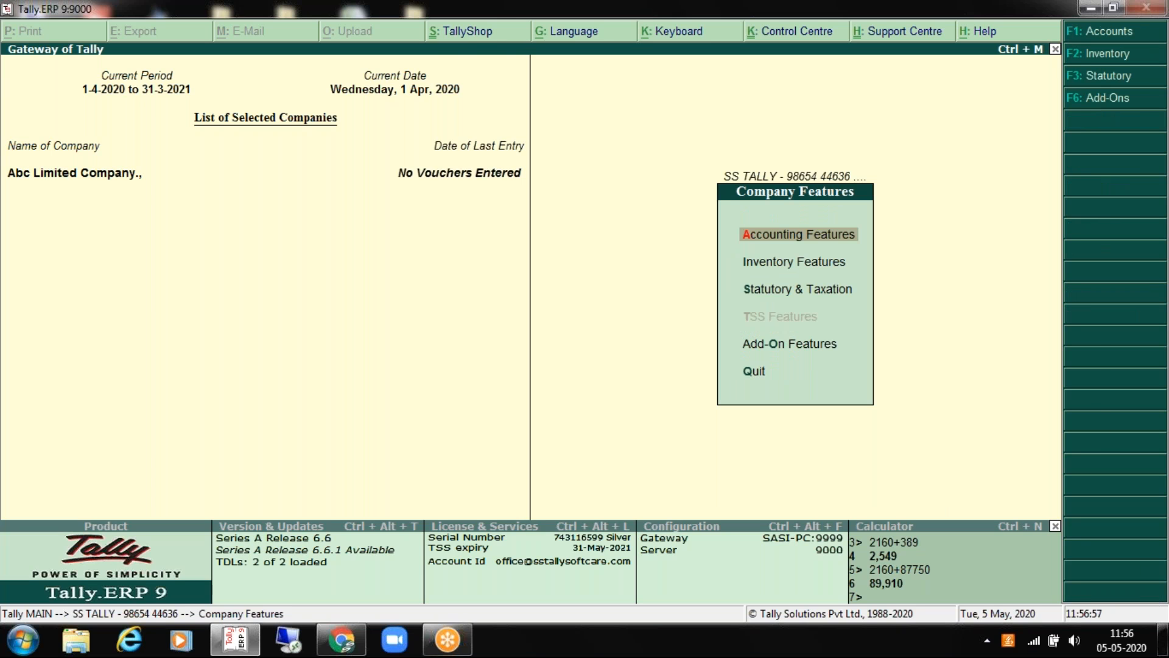
{"action": "key", "text": "Down"}
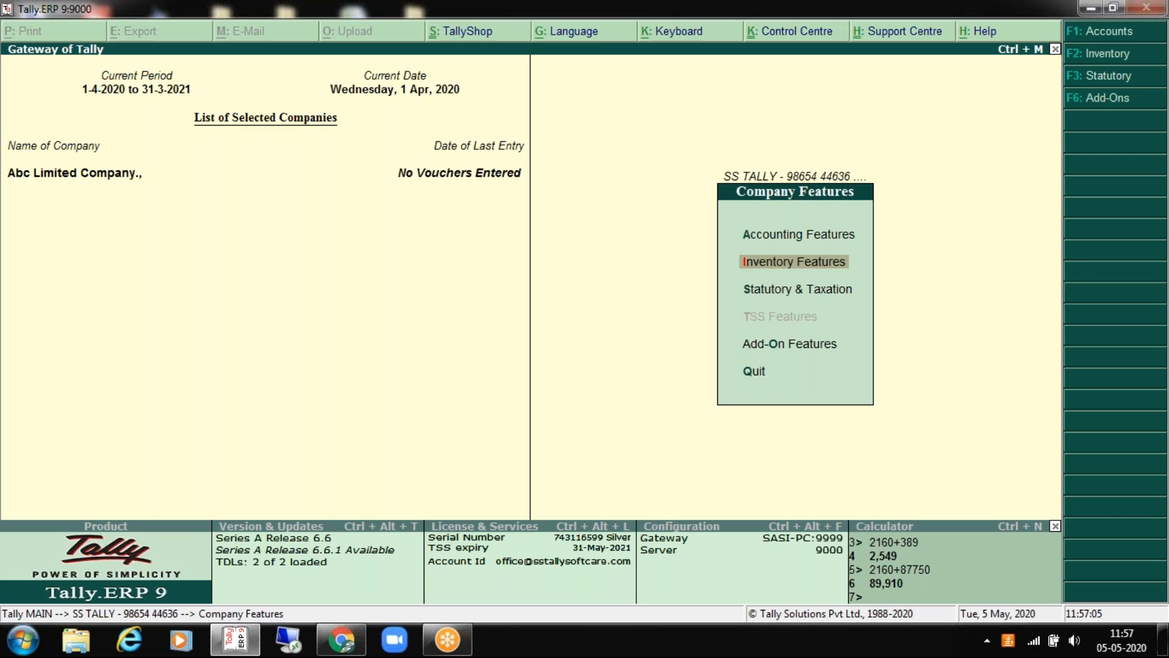
{"action": "key", "text": "Escape"}
Step: Accept the F11 Accounting Features unchanged, then open the Inventory Features settings
{"action": "key", "text": "F11"}
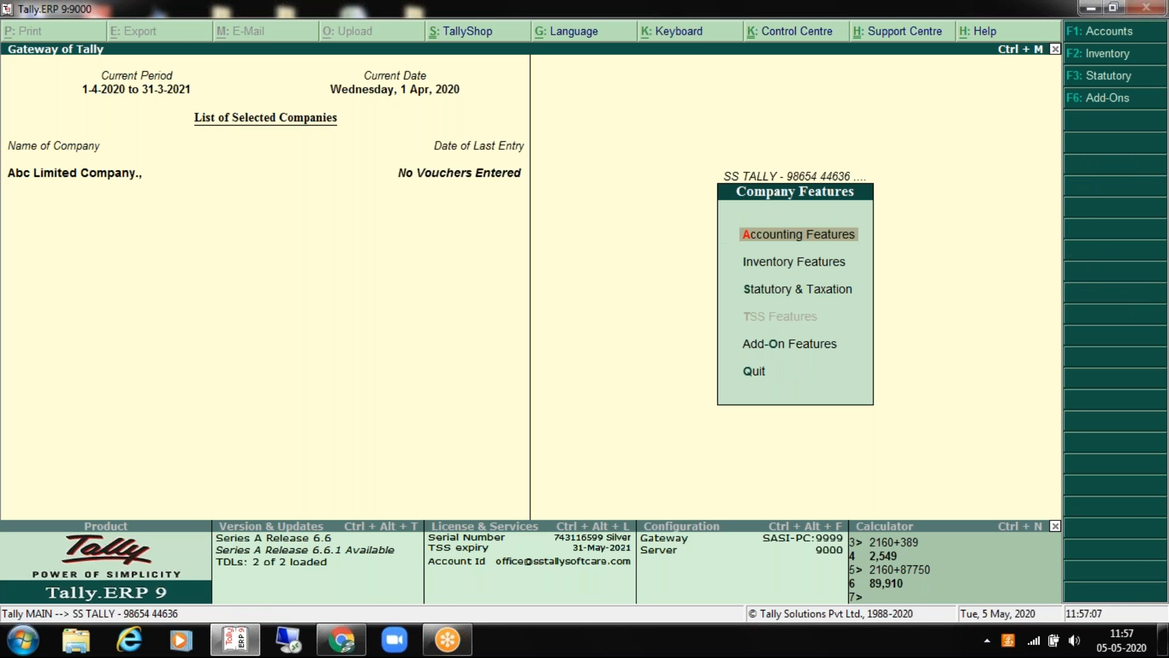
{"action": "key", "text": "Return"}
{"action": "key", "text": "Return"}
{"action": "key", "text": "Return"}
{"action": "key", "text": "Return"}
{"action": "key", "text": "Return"}
{"action": "key", "text": "Return"}
{"action": "key", "text": "Return"}
{"action": "key", "text": "Return"}
{"action": "key", "text": "Return"}
{"action": "key", "text": "Return"}
{"action": "key", "text": "Return"}
{"action": "key", "text": "Return"}
{"action": "key", "text": "Return"}
{"action": "key", "text": "Return"}
{"action": "key", "text": "Return"}
{"action": "key", "text": "Return"}
{"action": "key", "text": "Return"}
{"action": "key", "text": "Return"}
{"action": "key", "text": "Return"}
{"action": "key", "text": "Return"}
{"action": "key", "text": "Return"}
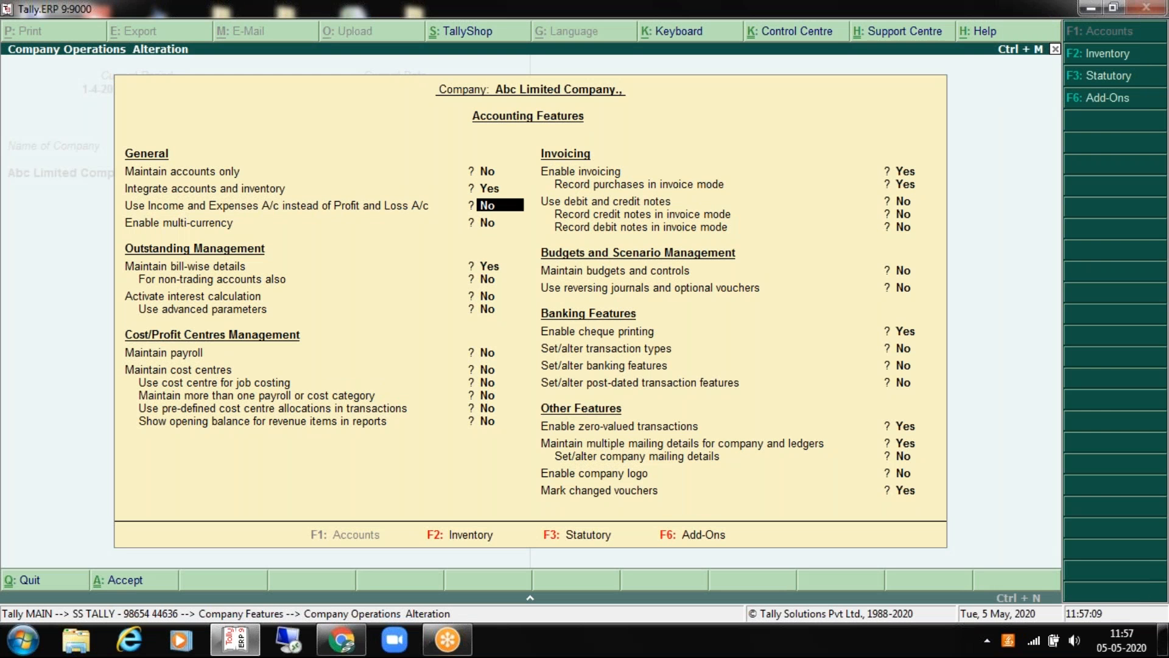
{"action": "key", "text": "Return"}
{"action": "key", "text": "Return"}
{"action": "key", "text": "Return"}
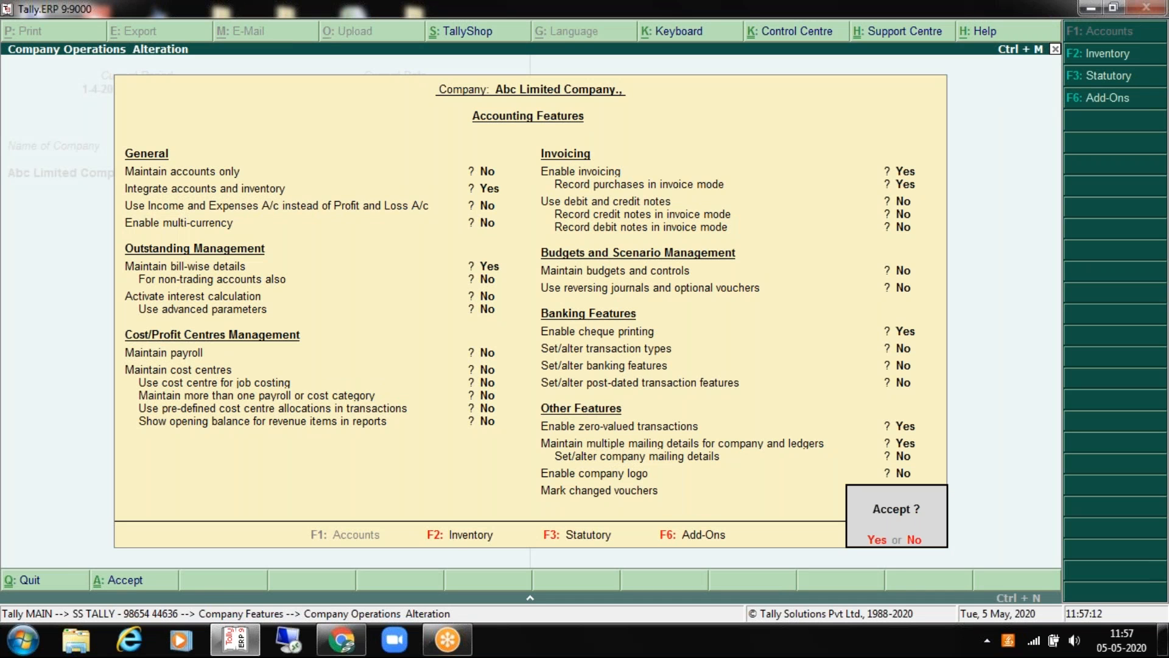
{"action": "key", "text": "Return"}
{"action": "key", "text": "Down"}
{"action": "key", "text": "Return"}
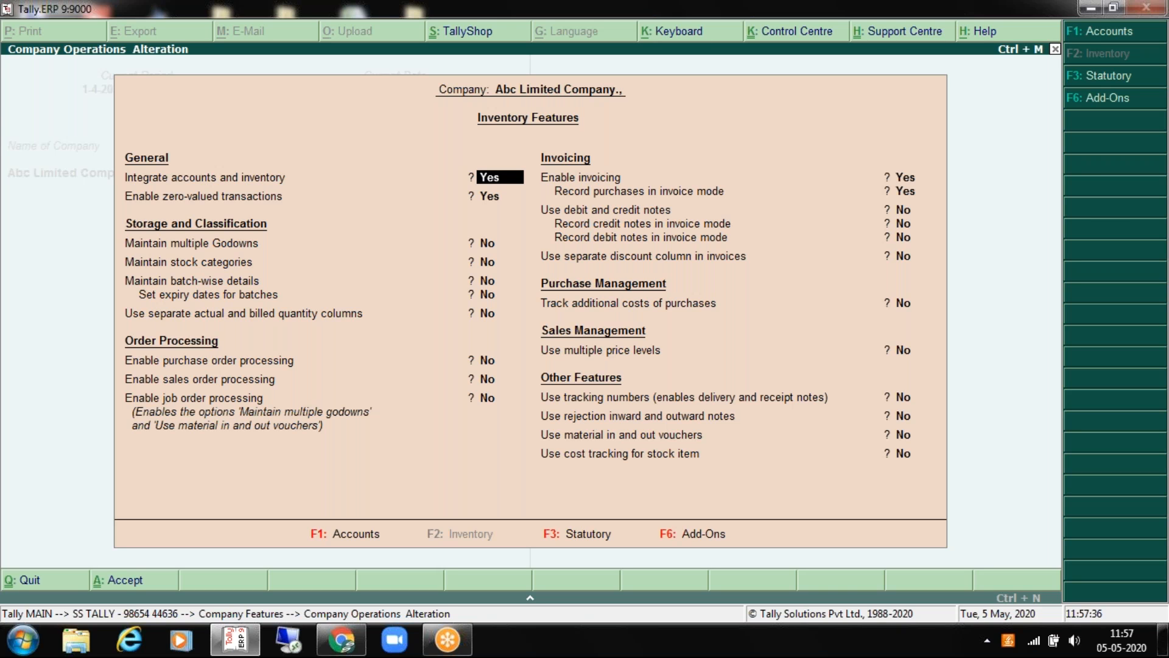
{"action": "key", "text": "Return"}
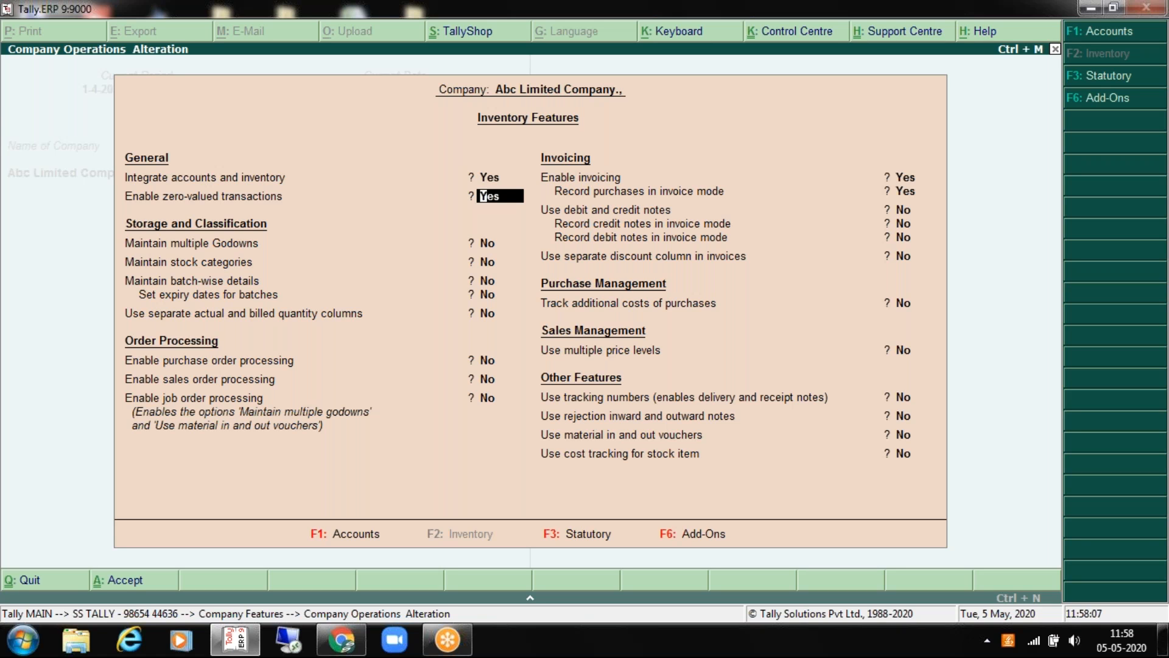
{"action": "key", "text": "Return"}
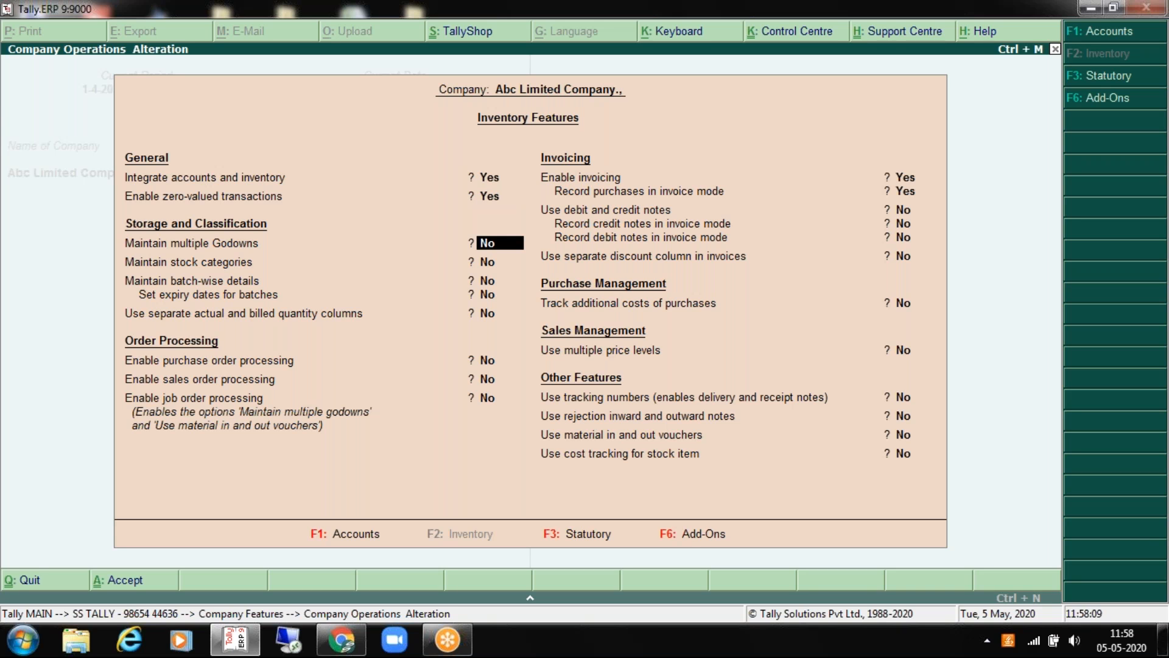
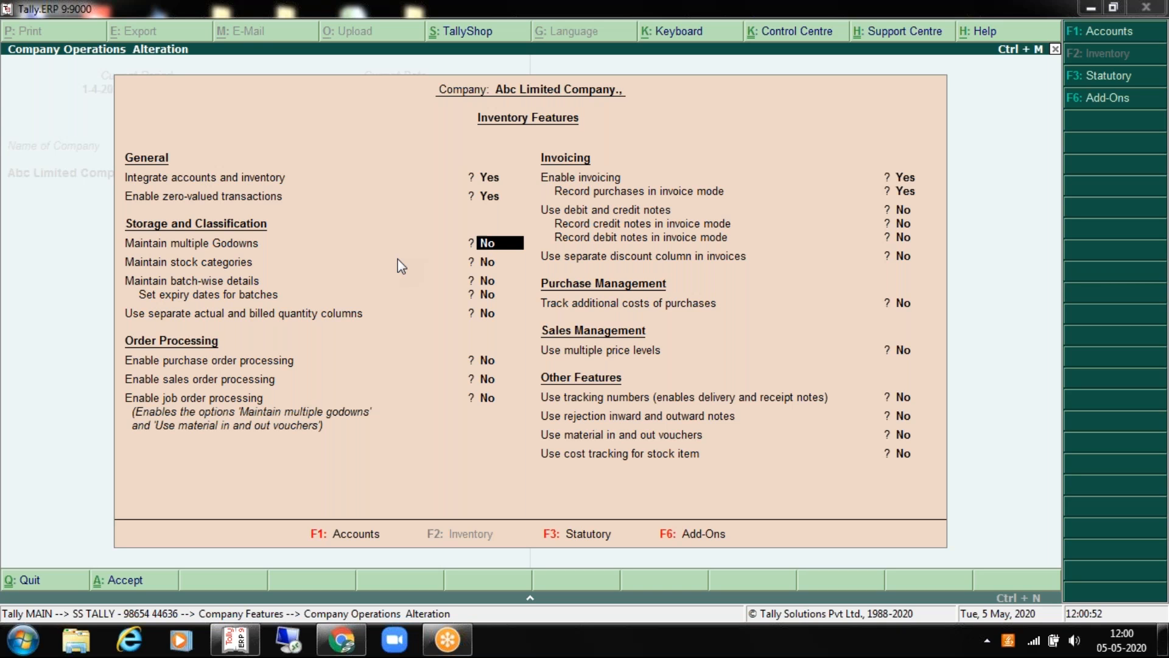
Step: Set Maintain multiple Godowns and Maintain stock categories to Yes
{"action": "type", "text": "yes"}
{"action": "key", "text": "Return"}
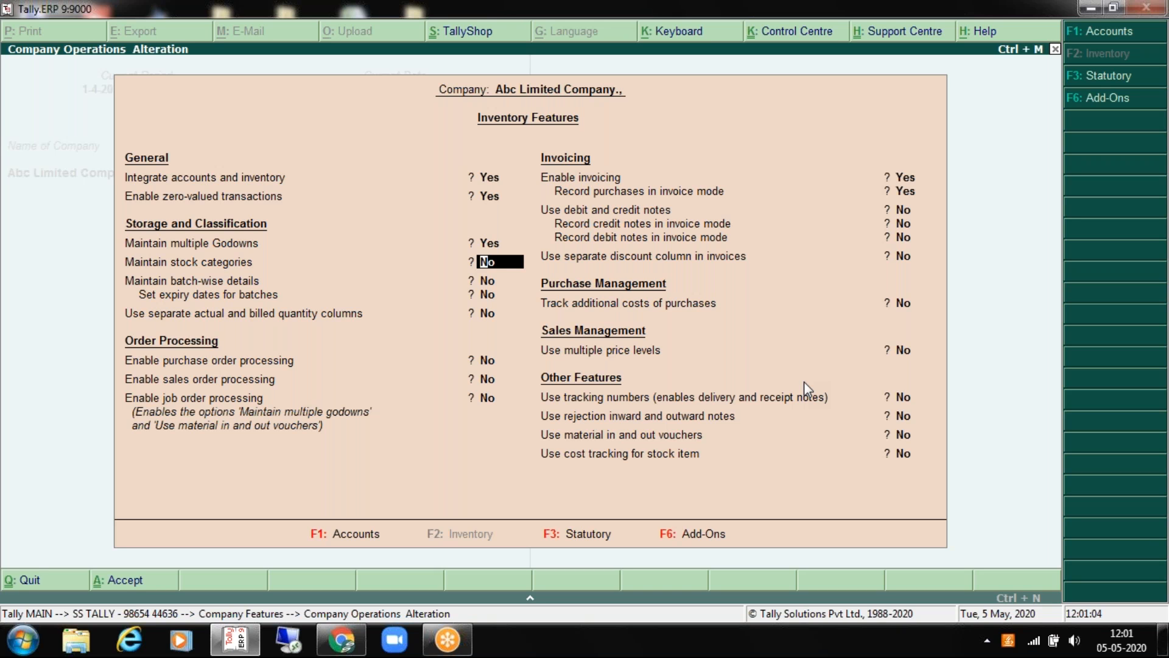
{"action": "type", "text": "y"}
{"action": "key", "text": "Return"}
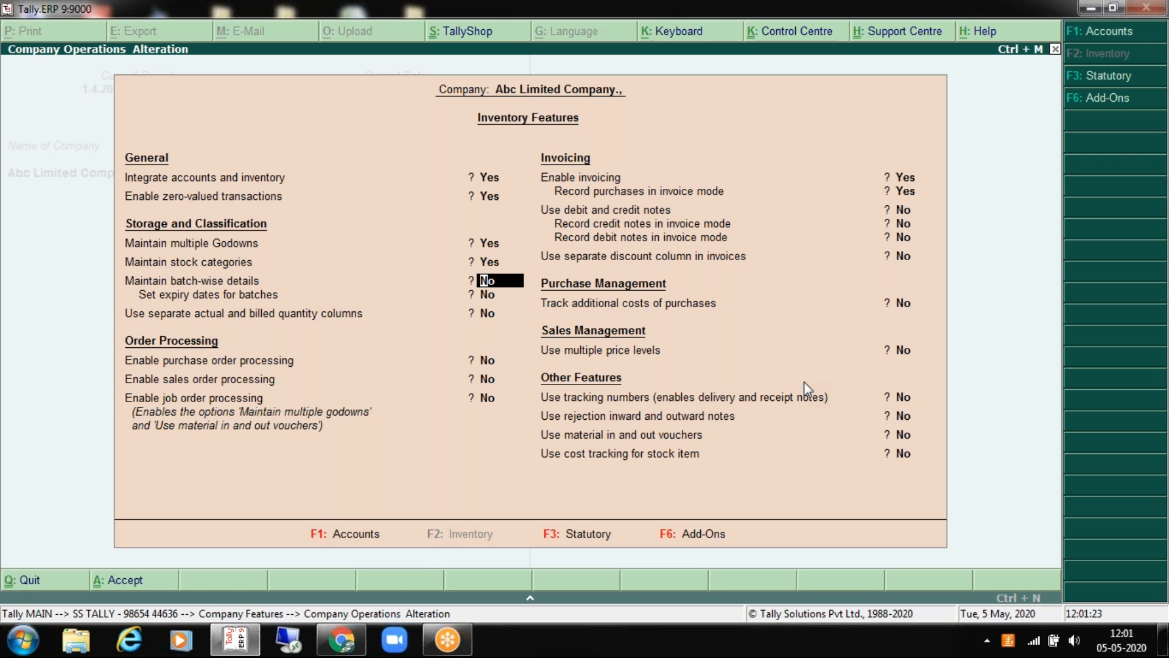
{"action": "key", "text": "Up"}
{"action": "key", "text": "Return"}
{"action": "key", "text": "Up"}
{"action": "key", "text": "Down"}
{"action": "key", "text": "Up"}
{"action": "key", "text": "Return"}
{"action": "key", "text": "Return"}
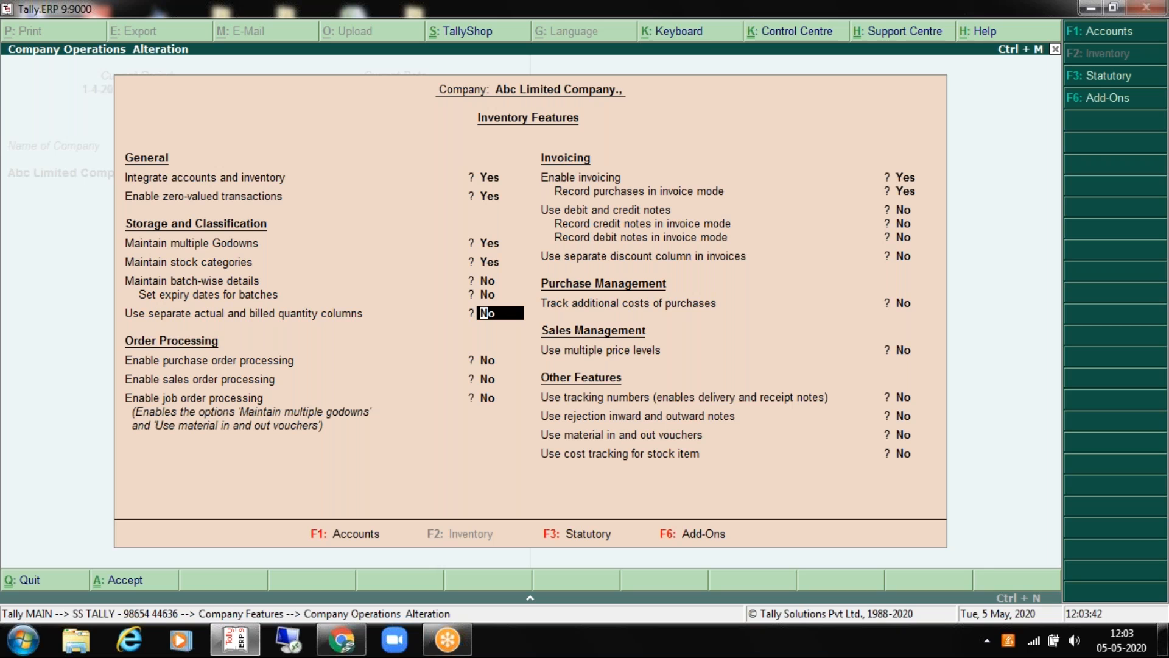
{"action": "key", "text": "Return"}
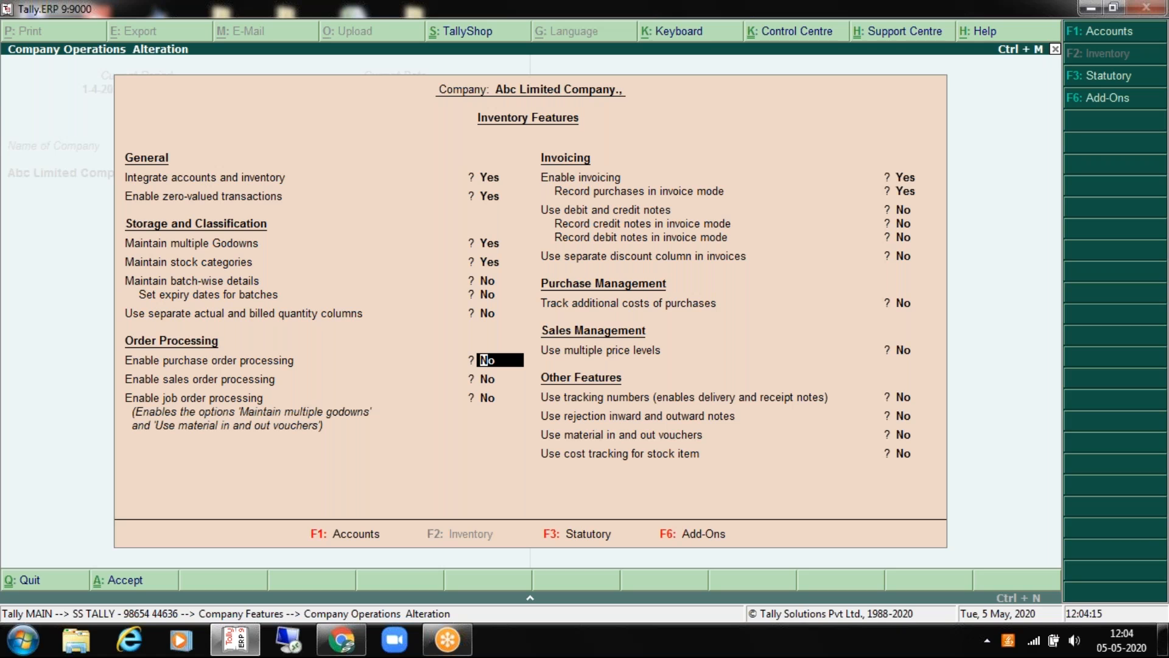
{"action": "key", "text": "Down"}
{"action": "key", "text": "Up"}
{"action": "key", "text": "Down"}
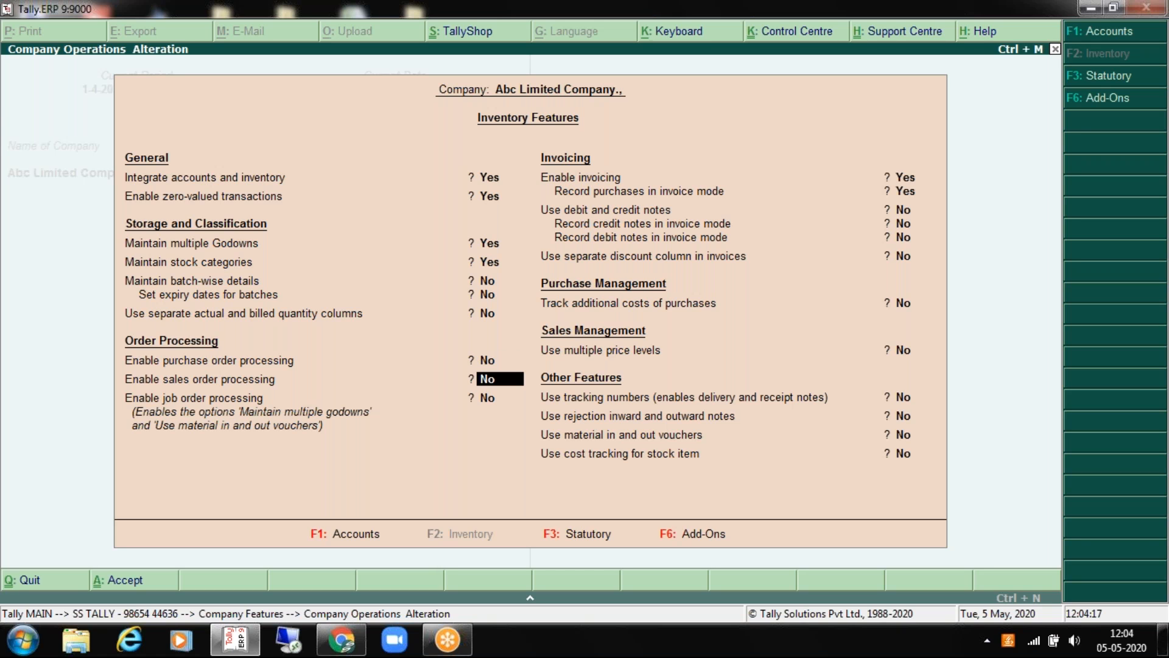
{"action": "key", "text": "Down"}
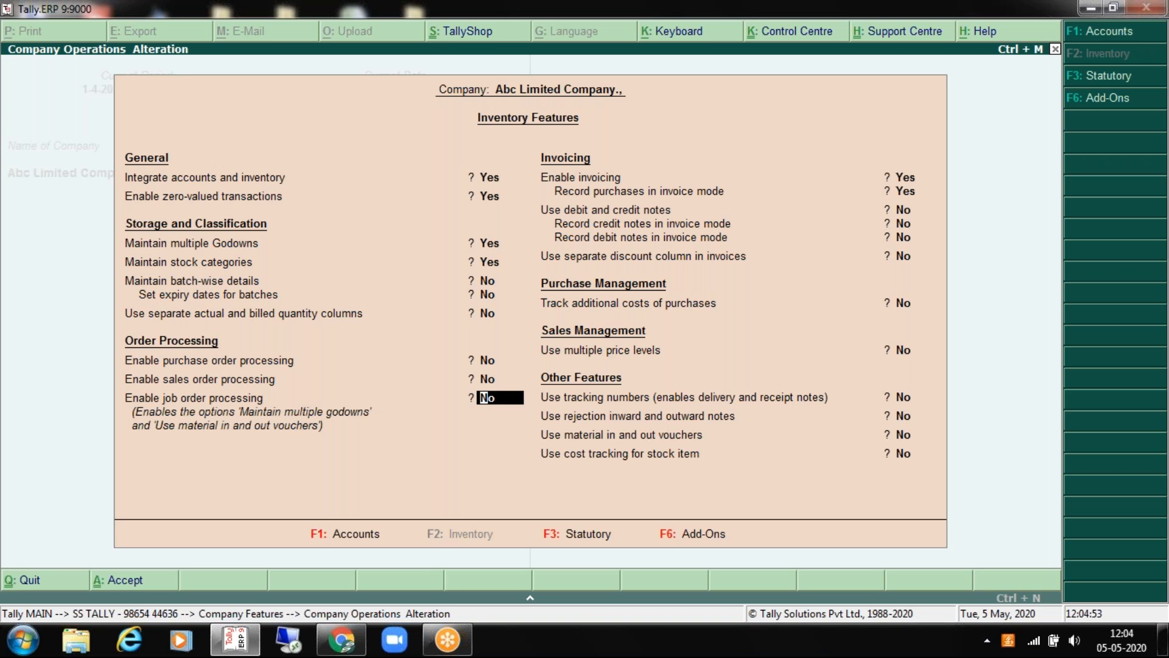
{"action": "key", "text": "Return"}
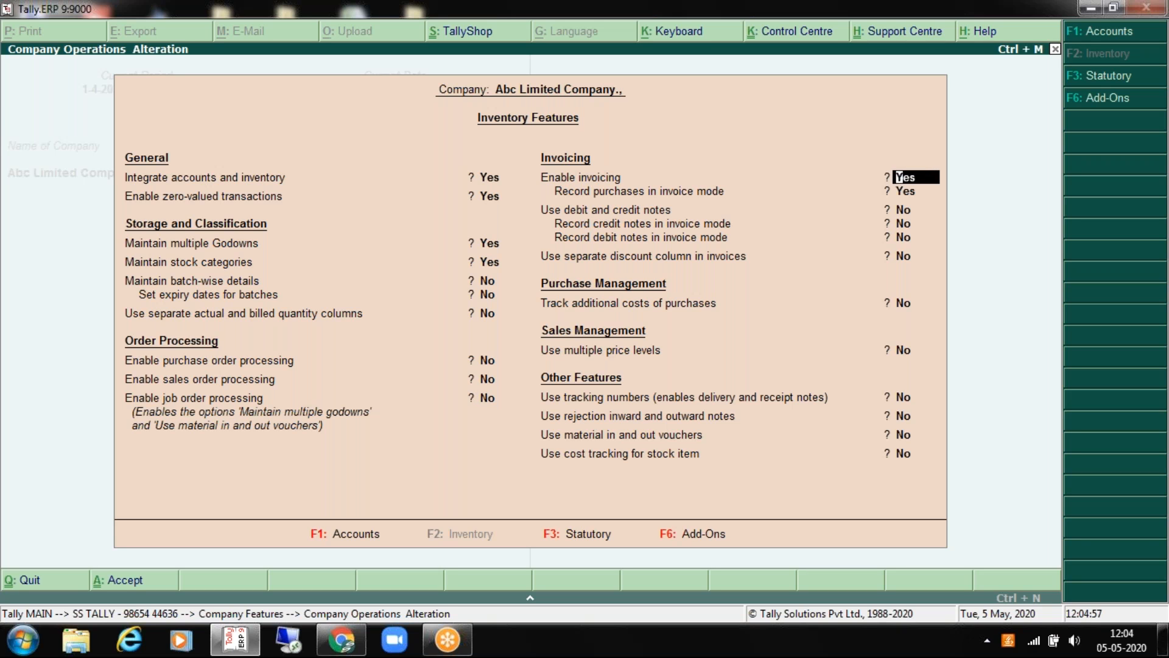
{"action": "key", "text": "Return"}
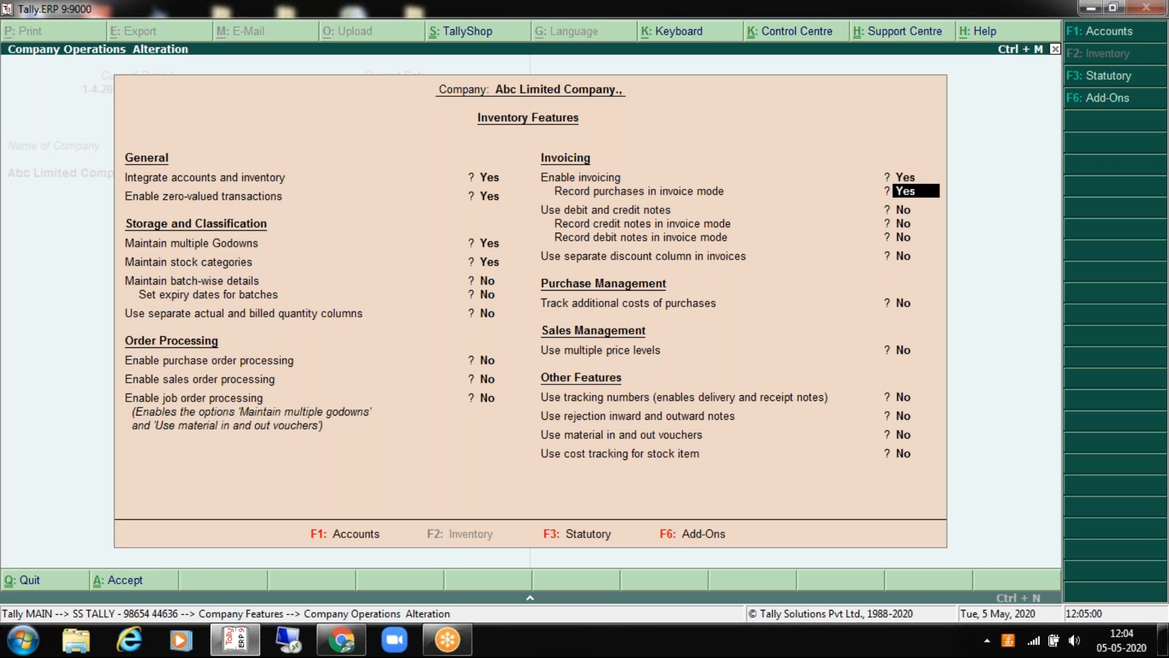
{"action": "key", "text": "Up"}
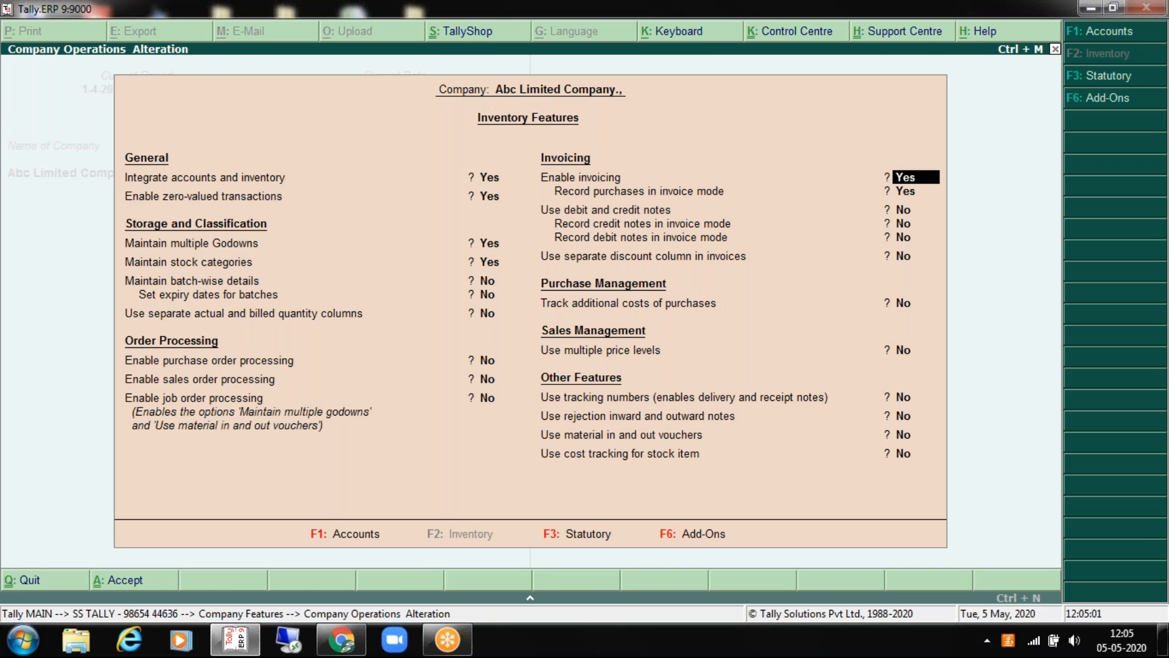
{"action": "key", "text": "Return"}
{"action": "key", "text": "Return"}
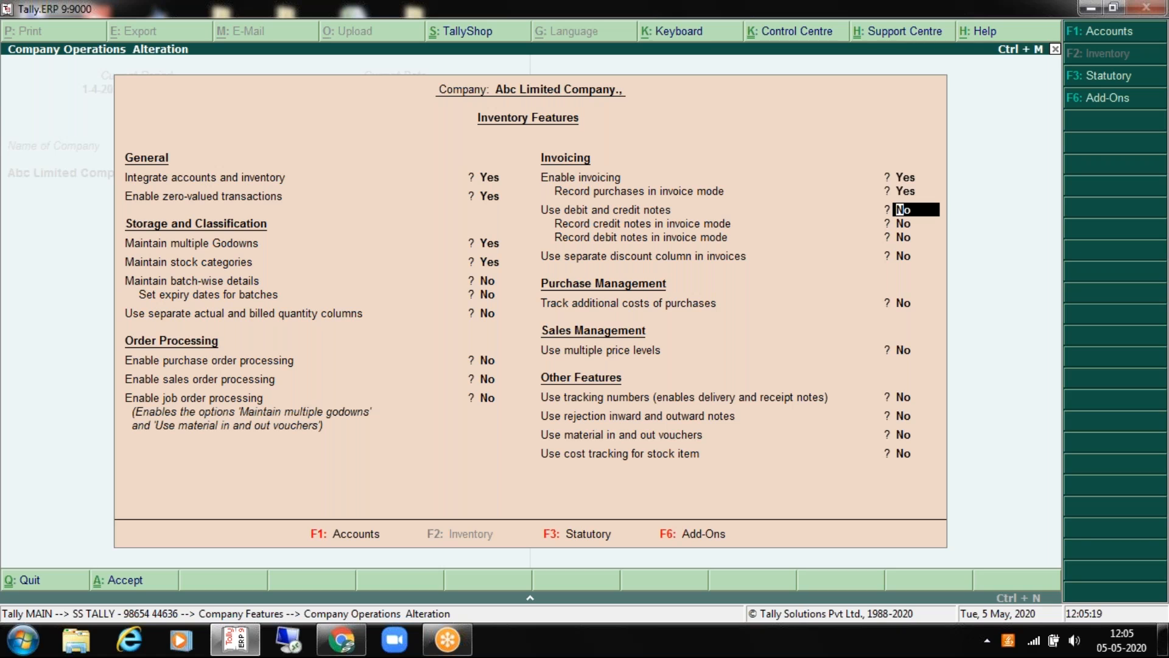
{"action": "key", "text": "Return"}
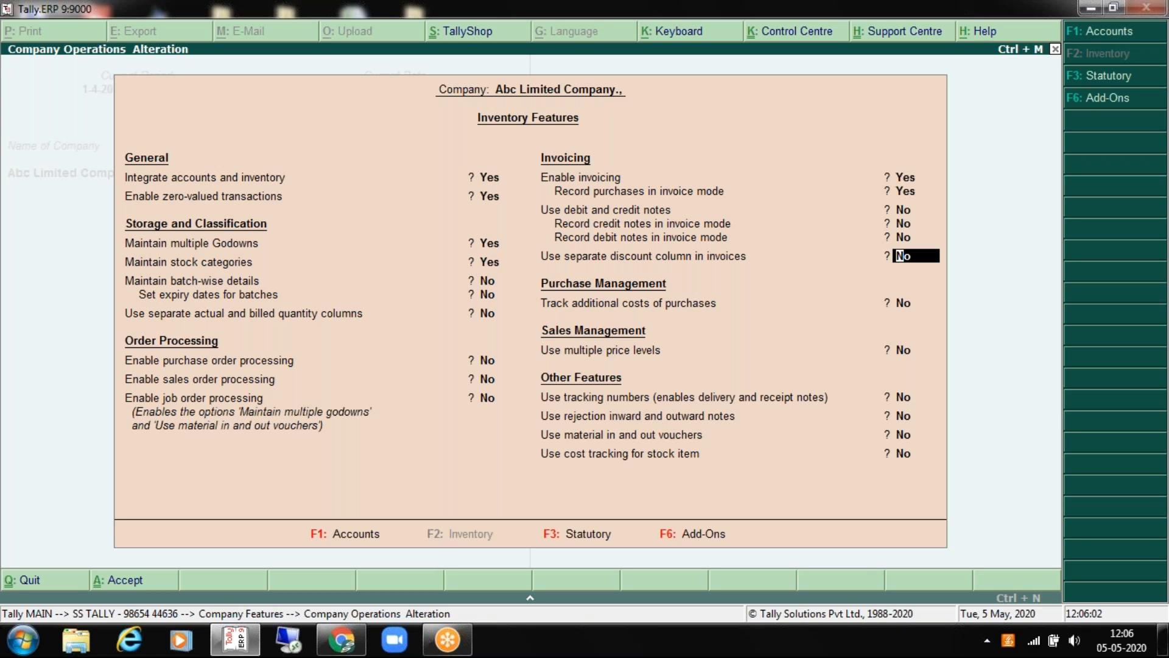
Step: Leave additional purchase cost tracking and multiple price levels at No
{"action": "key", "text": "Return"}
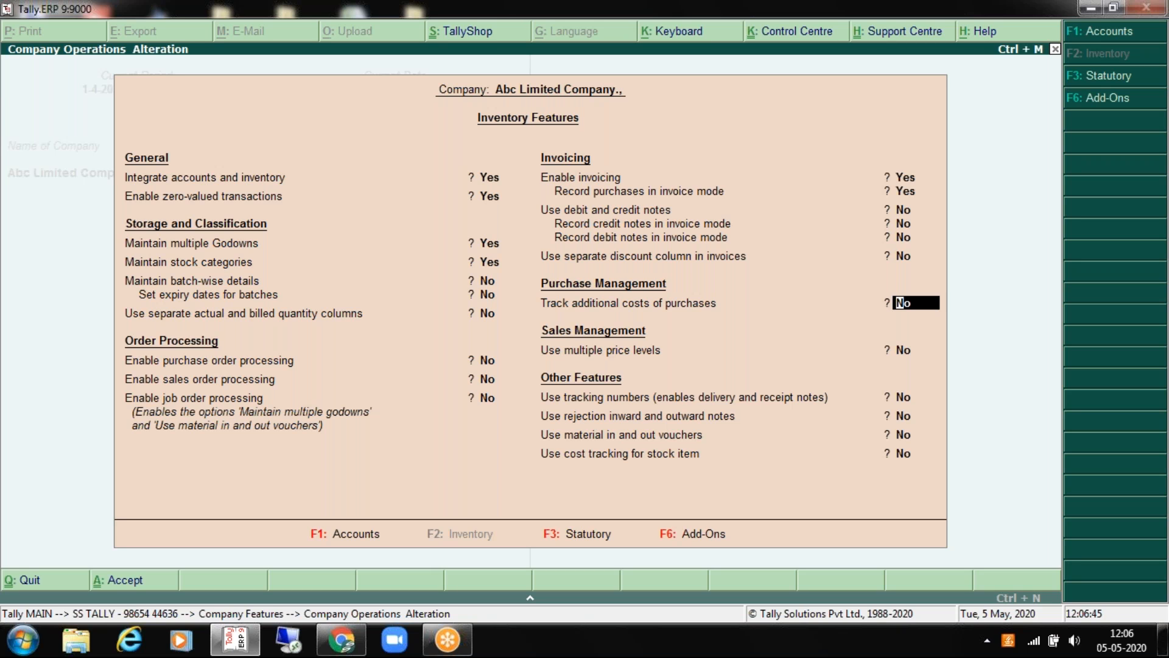
{"action": "key", "text": "Return"}
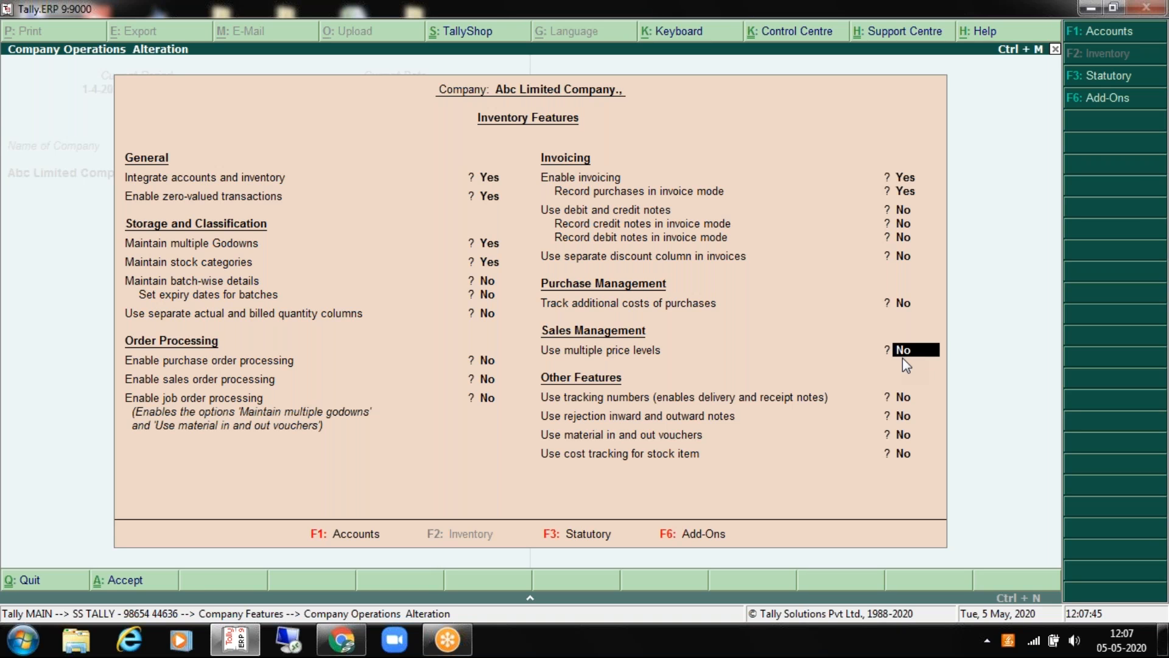
{"action": "key", "text": "Return"}
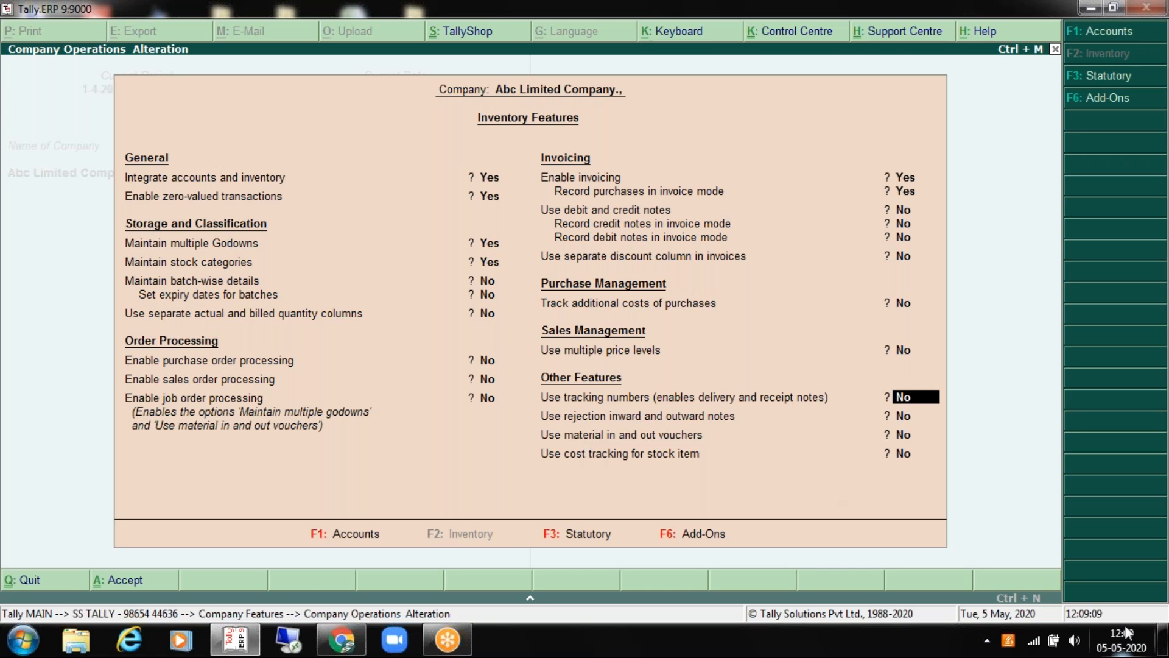
Step: Keep cost tracking and the remaining inventory options at No, then accept the settings
{"action": "key", "text": "Return"}
{"action": "key", "text": "Return"}
{"action": "key", "text": "Return"}
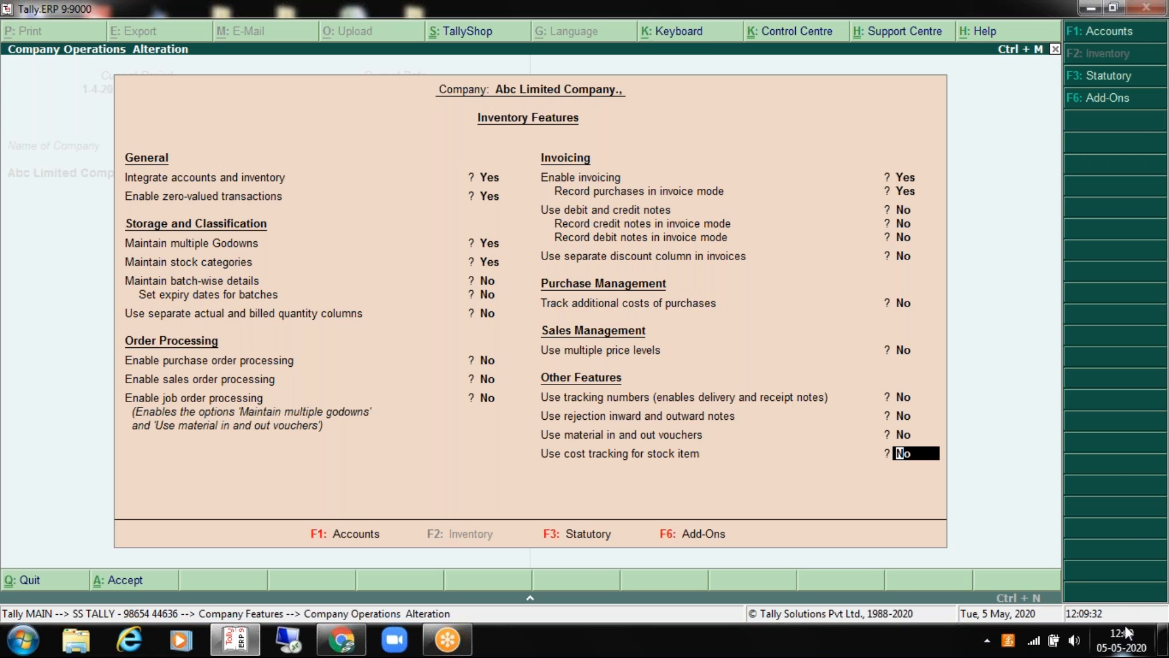
{"action": "key", "text": "Up"}
{"action": "key", "text": "Up"}
{"action": "key", "text": "Up"}
{"action": "key", "text": "Up"}
{"action": "key", "text": "Up"}
{"action": "key", "text": "Up"}
{"action": "key", "text": "Up"}
{"action": "key", "text": "Up"}
{"action": "key", "text": "Up"}
{"action": "key", "text": "Up"}
{"action": "key", "text": "Up"}
{"action": "key", "text": "Up"}
{"action": "key", "text": "Up"}
{"action": "key", "text": "Up"}
{"action": "key", "text": "Up"}
{"action": "key", "text": "Up"}
{"action": "key", "text": "Up"}
{"action": "key", "text": "Up"}
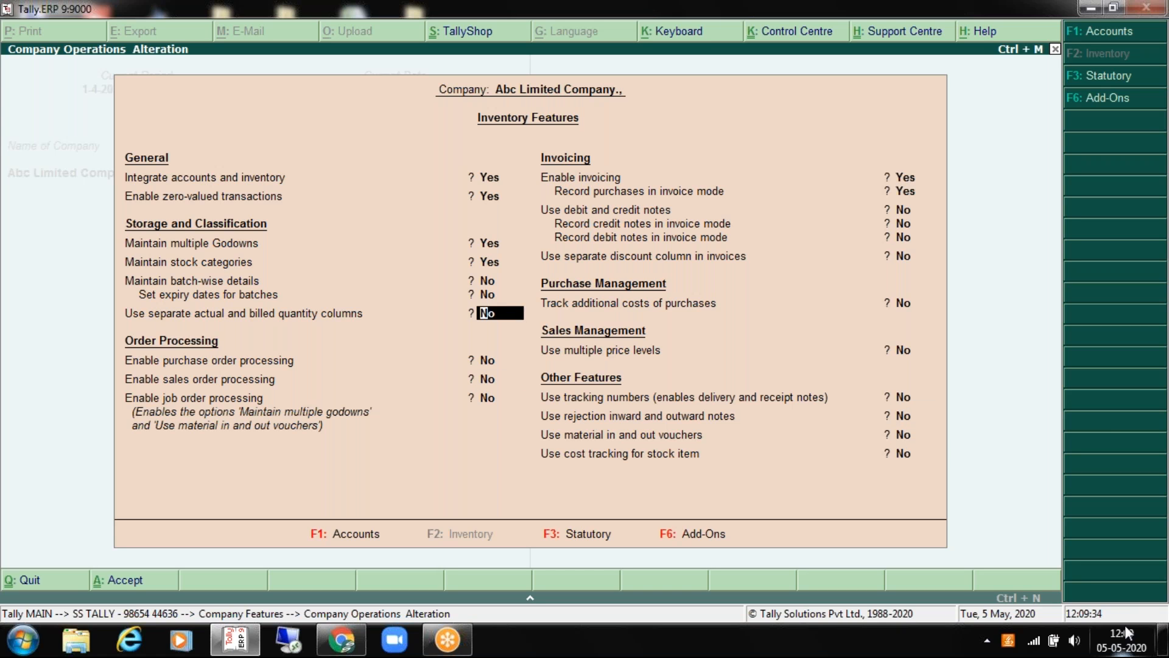
{"action": "key", "text": "Down"}
{"action": "key", "text": "Down"}
{"action": "key", "text": "Down"}
{"action": "key", "text": "Down"}
{"action": "key", "text": "Down"}
{"action": "key", "text": "Down"}
{"action": "key", "text": "Down"}
{"action": "key", "text": "Down"}
{"action": "key", "text": "Down"}
{"action": "key", "text": "Down"}
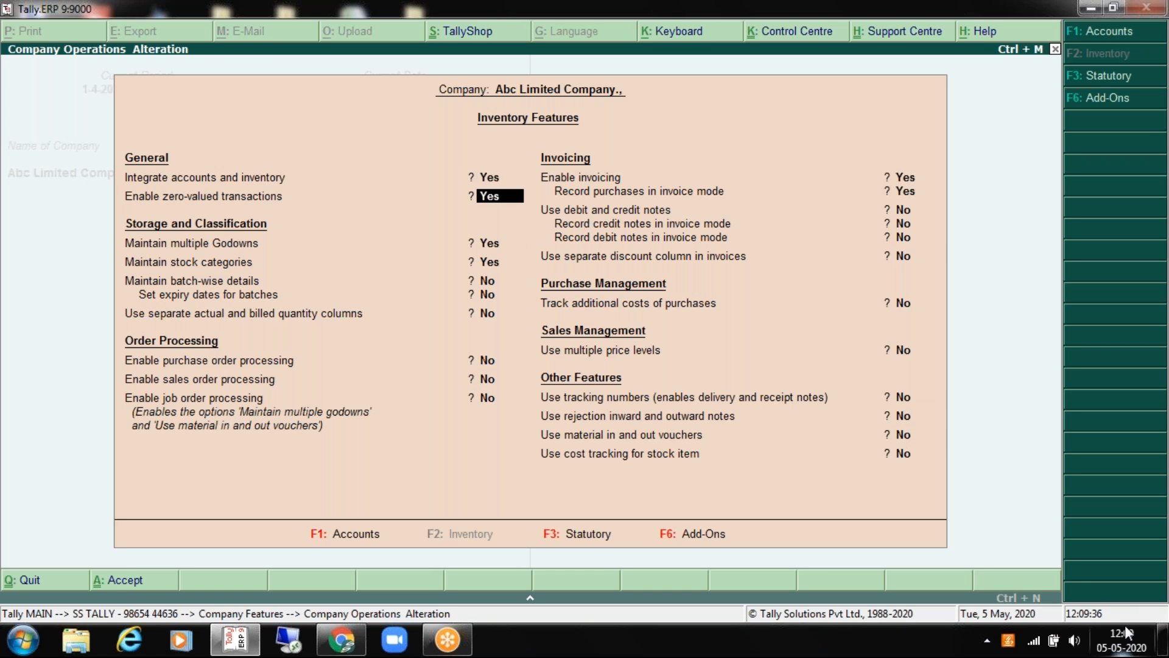
{"action": "key", "text": "Return"}
{"action": "key", "text": "Return"}
{"action": "key", "text": "Return"}
{"action": "key", "text": "Return"}
{"action": "key", "text": "Return"}
{"action": "key", "text": "Return"}
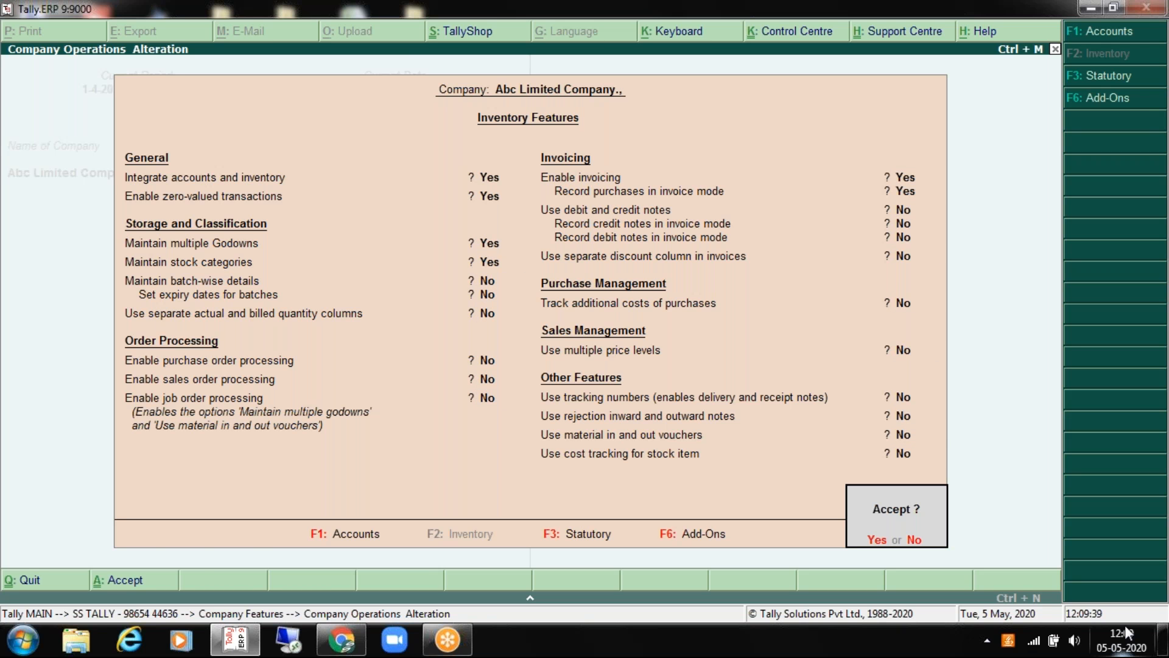
{"action": "key", "text": "Return"}
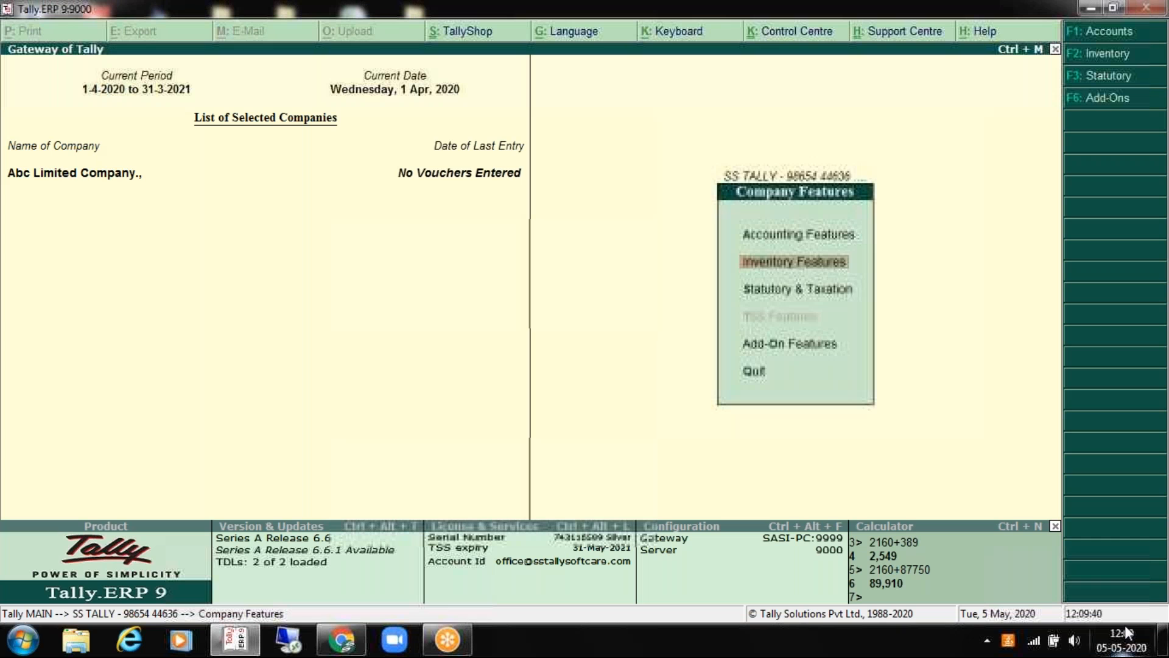
Step: Go from the Gateway of Tally to the Stock Groups menu under Inventory Info
{"action": "key", "text": "Escape"}
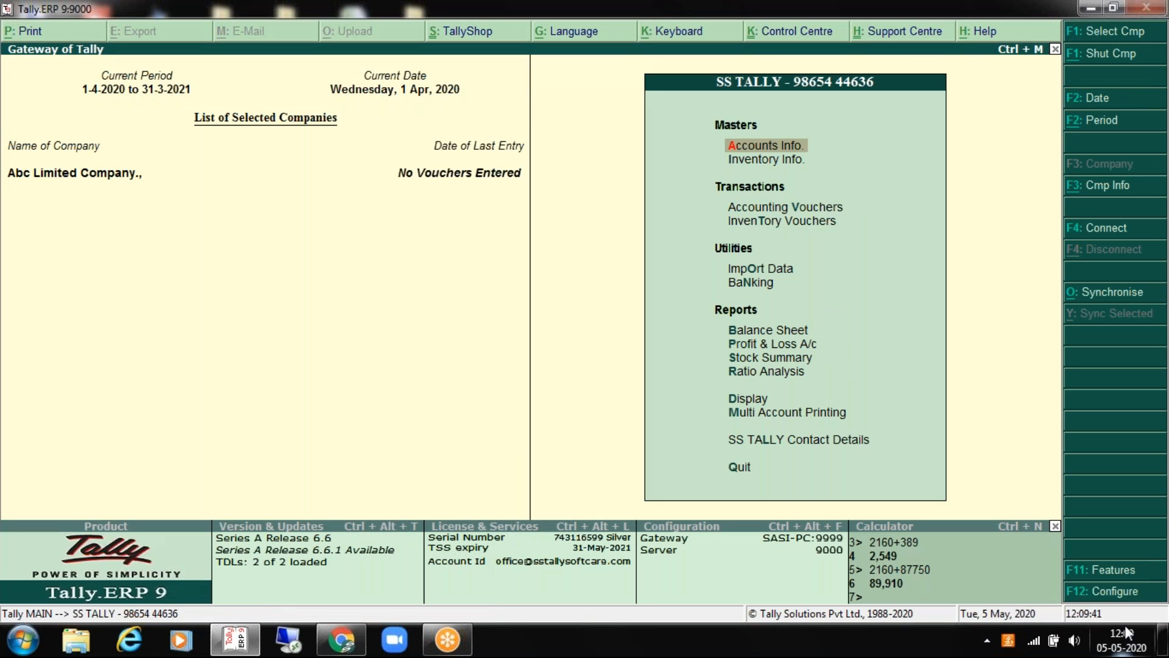
{"action": "key", "text": "i"}
{"action": "key", "text": "Down"}
{"action": "key", "text": "Down"}
{"action": "key", "text": "Down"}
{"action": "key", "text": "Down"}
{"action": "key", "text": "Up"}
{"action": "key", "text": "Up"}
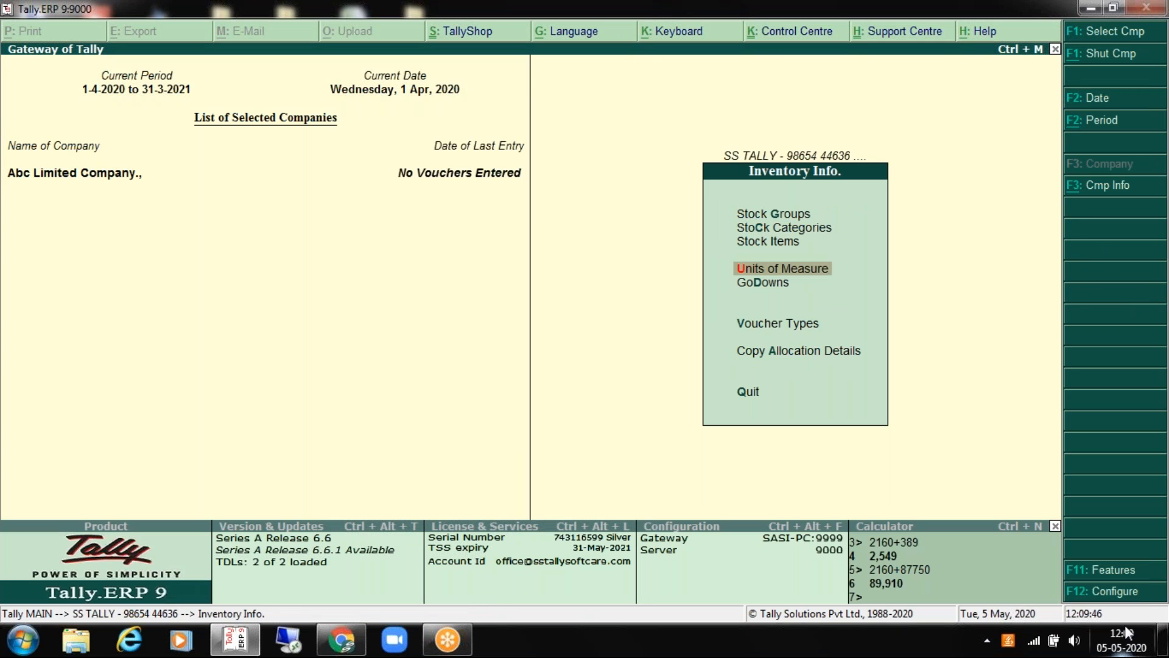
{"action": "key", "text": "Up"}
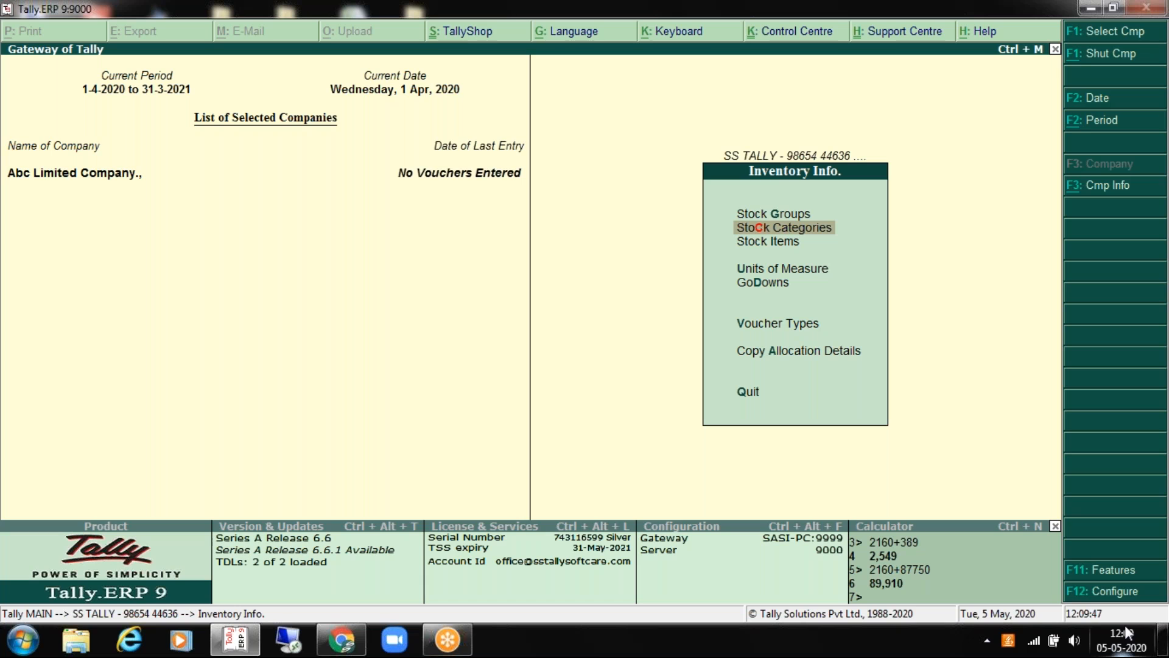
{"action": "key", "text": "Up"}
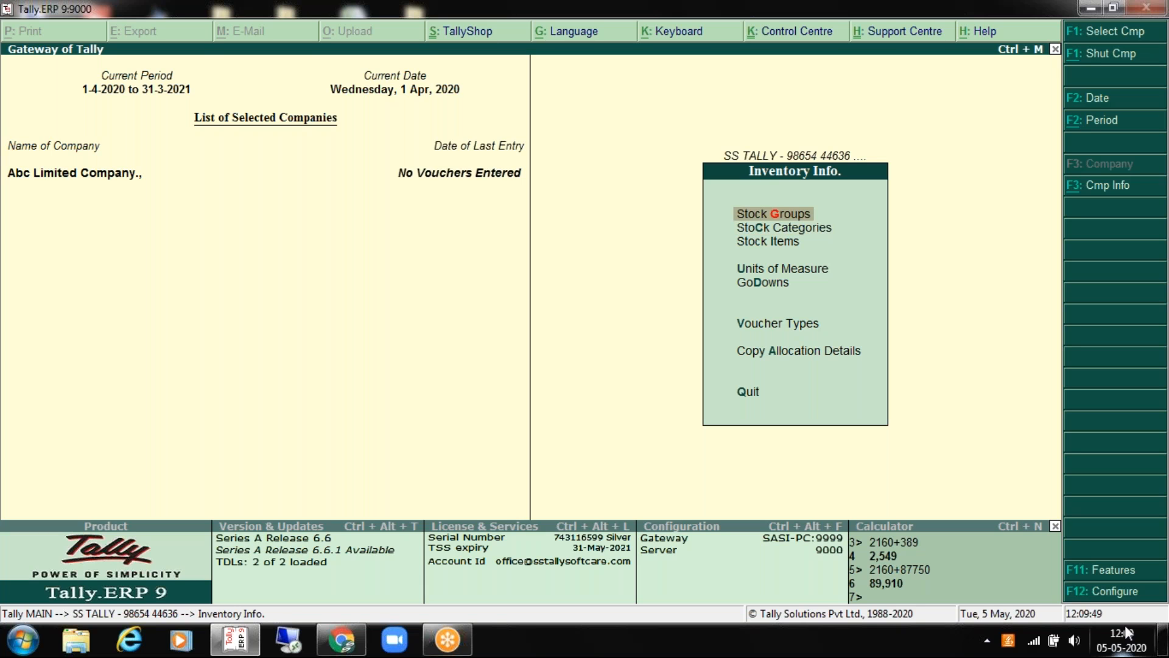
{"action": "key", "text": "Return"}
{"action": "key", "text": "Escape"}
{"action": "key", "text": "Escape"}
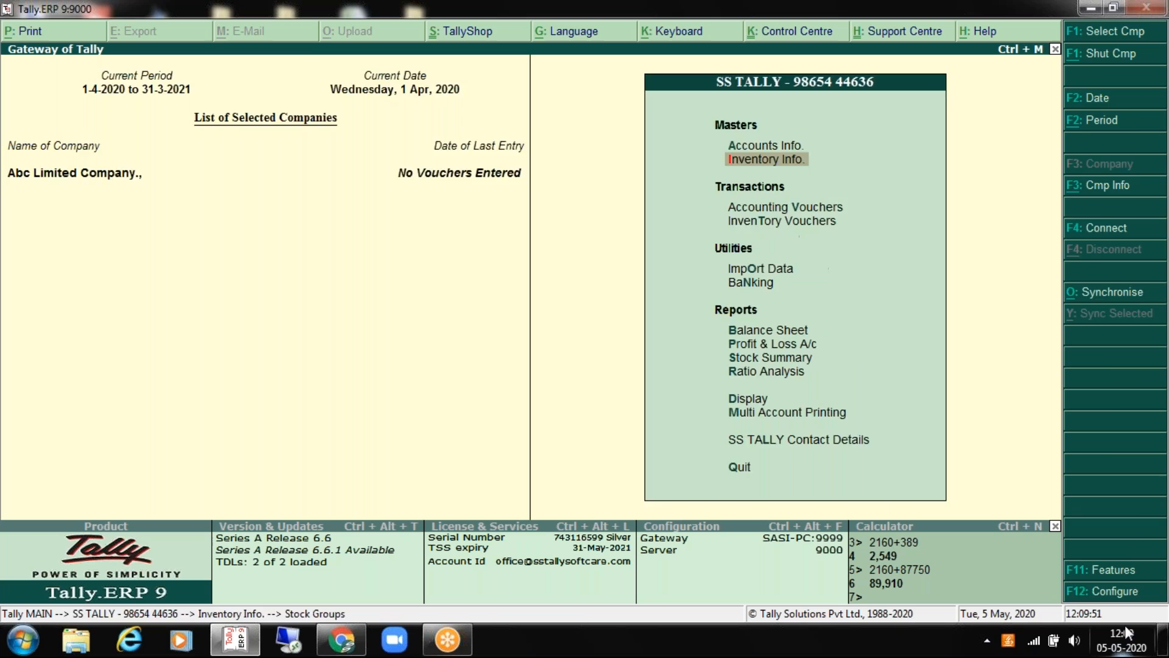
{"action": "key", "text": "Return"}
{"action": "key", "text": "Return"}
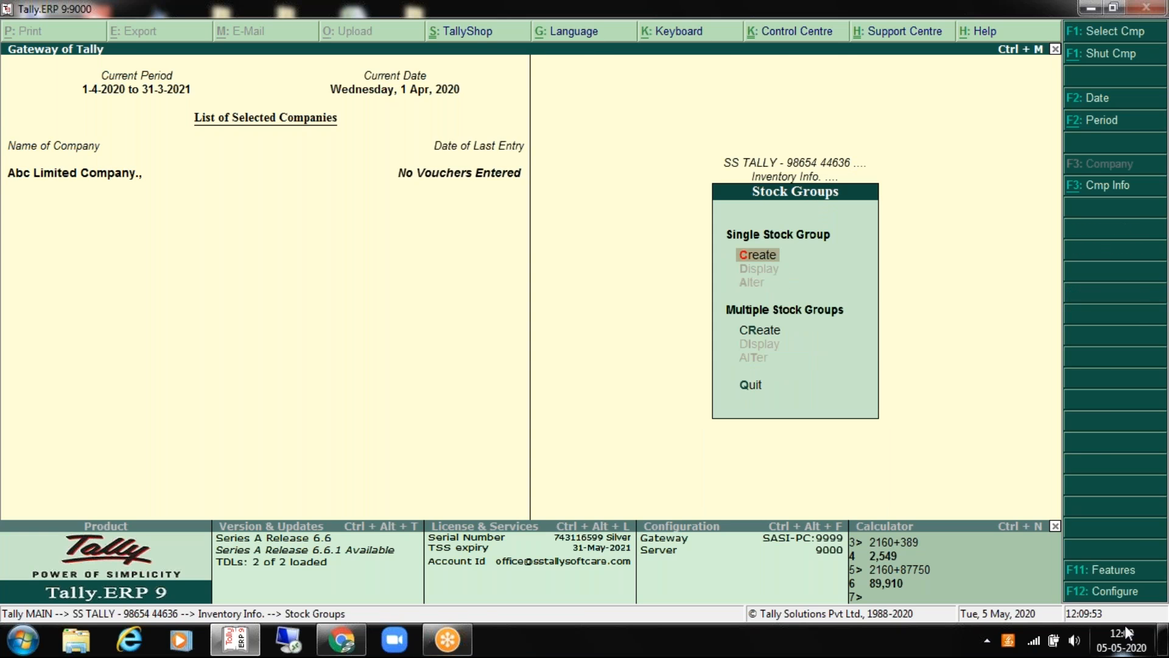
Step: Create the Samsung stock group under Primary
{"action": "key", "text": "Return"}
{"action": "type", "text": "Samsung"}
{"action": "key", "text": "Return"}
{"action": "key", "text": "Return"}
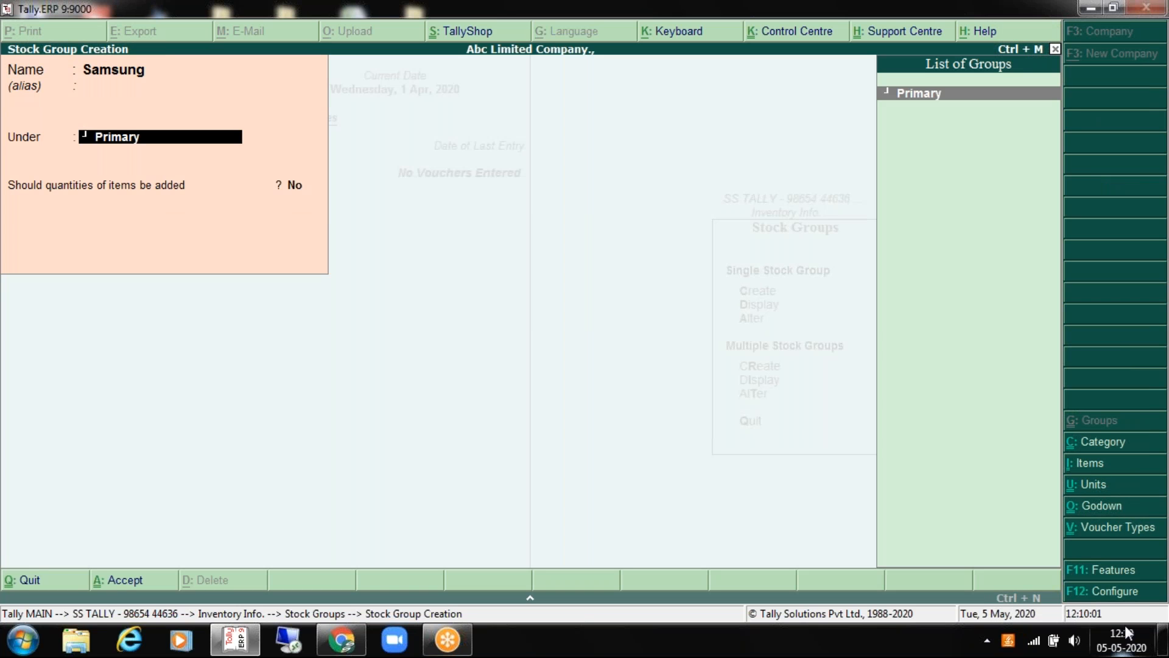
{"action": "key", "text": "Return"}
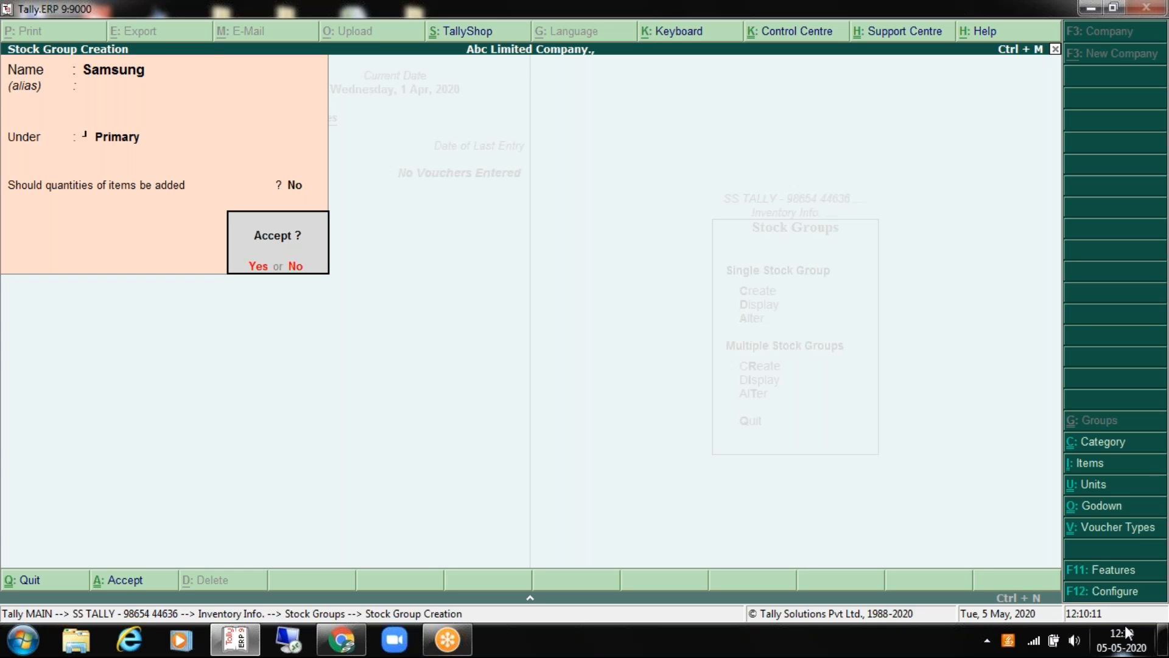
{"action": "key", "text": "Return"}
Step: Create the Onida stock group and quit back to Inventory Info
{"action": "type", "text": "Onid"}
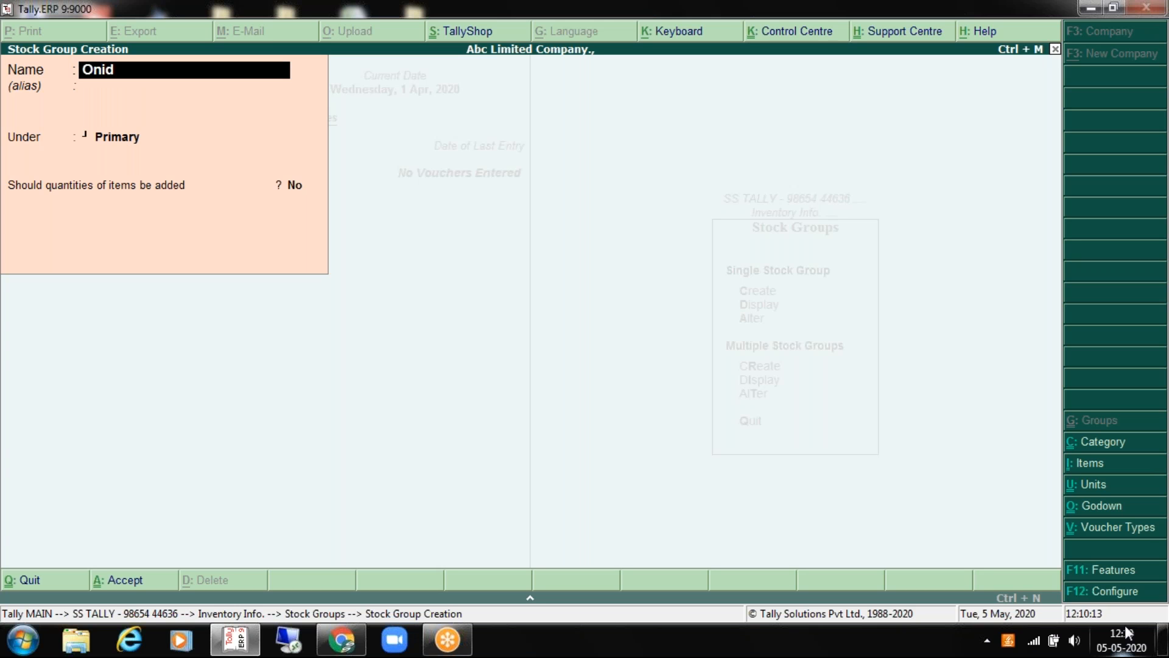
{"action": "type", "text": "a"}
{"action": "key", "text": "Return"}
{"action": "key", "text": "Return"}
{"action": "key", "text": "Return"}
{"action": "key", "text": "Return"}
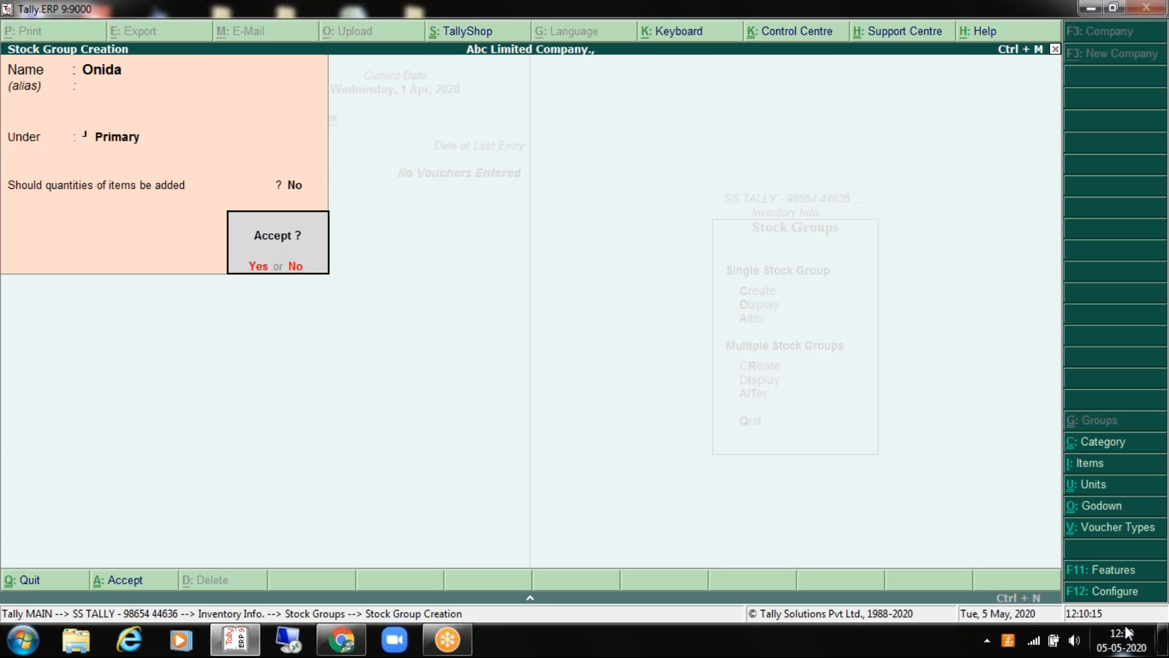
{"action": "key", "text": "Return"}
{"action": "key", "text": "Escape"}
{"action": "key", "text": "Return"}
{"action": "key", "text": "Escape"}
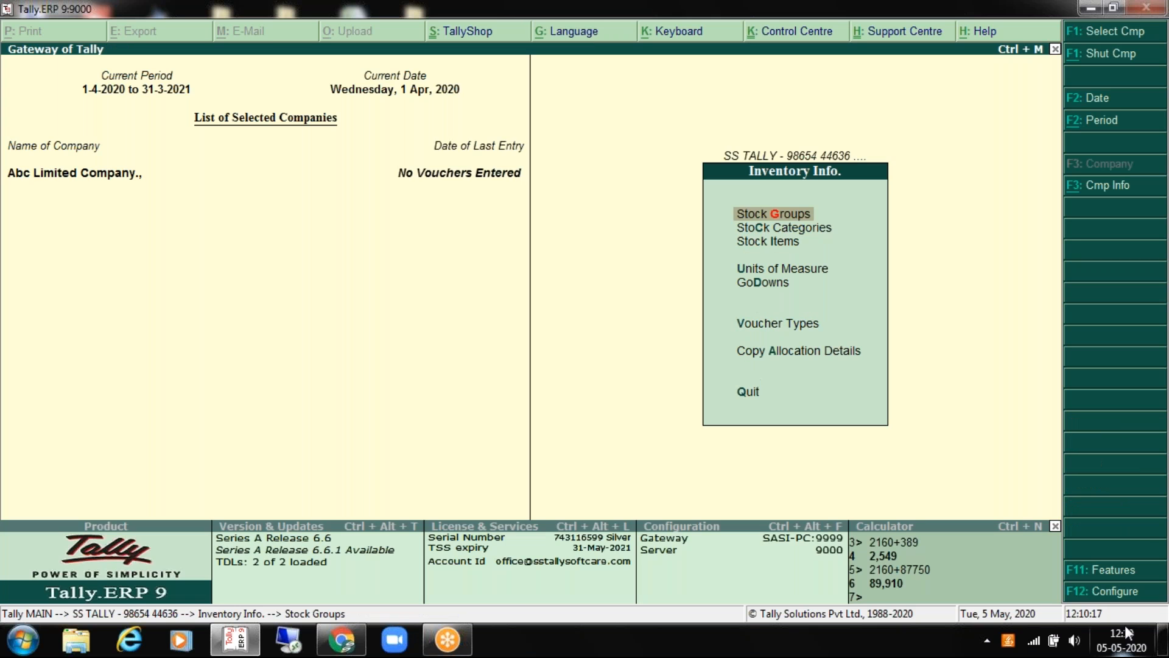
{"action": "key", "text": "Return"}
{"action": "key", "text": "Escape"}
{"action": "key", "text": "Return"}
{"action": "key", "text": "Down"}
{"action": "key", "text": "Return"}
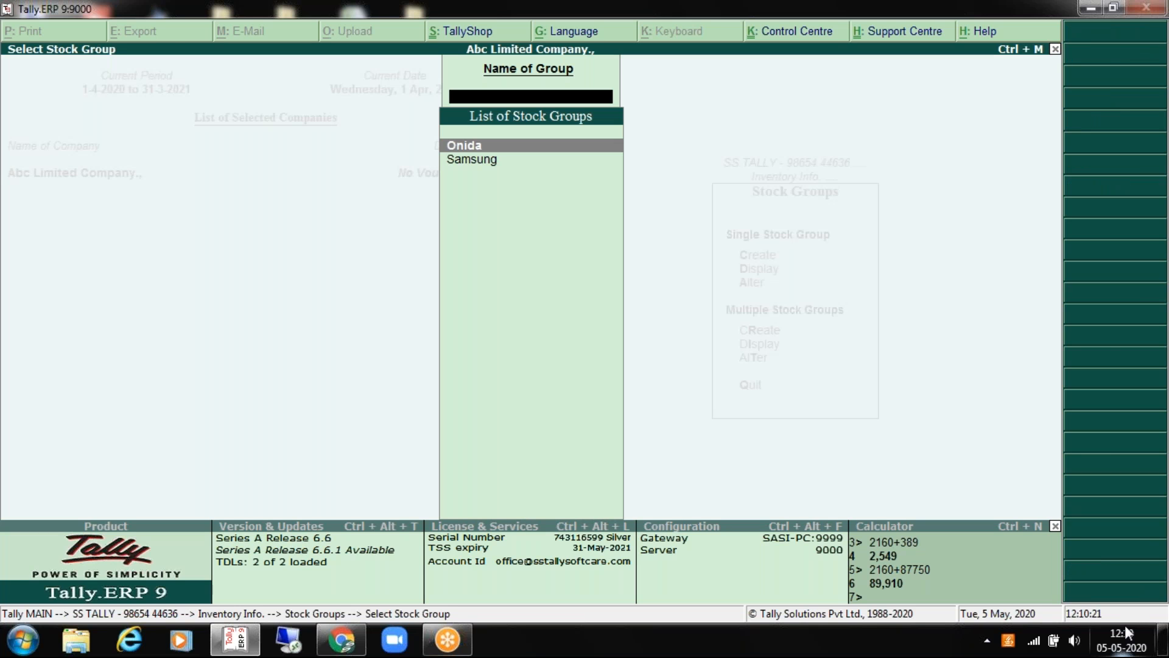
{"action": "key", "text": "Down"}
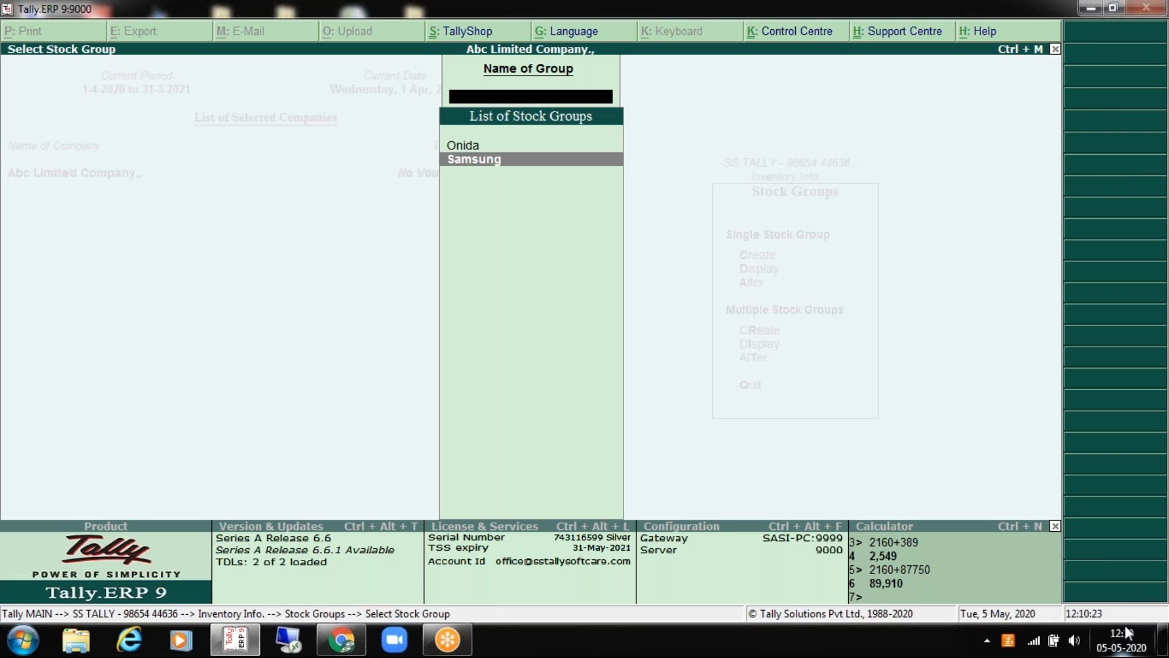
{"action": "key", "text": "Escape"}
{"action": "key", "text": "Escape"}
{"action": "key", "text": "Down"}
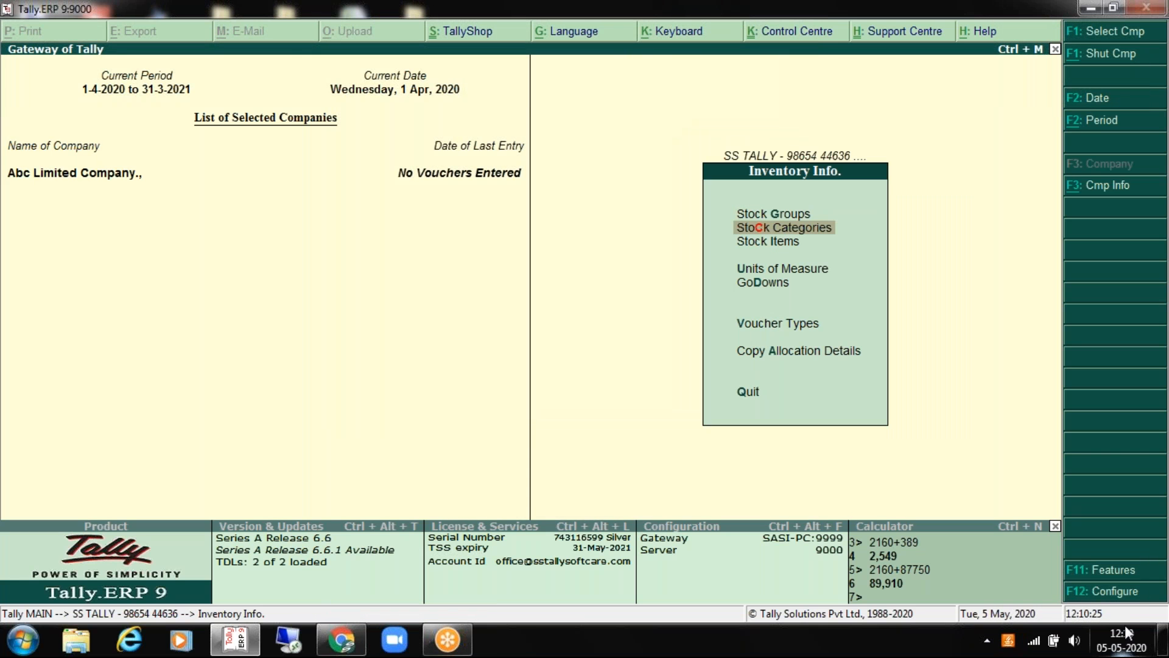
{"action": "key", "text": "Return"}
Step: Enter the LED and LCD stock categories under Primary, then quit category creation
{"action": "key", "text": "Return"}
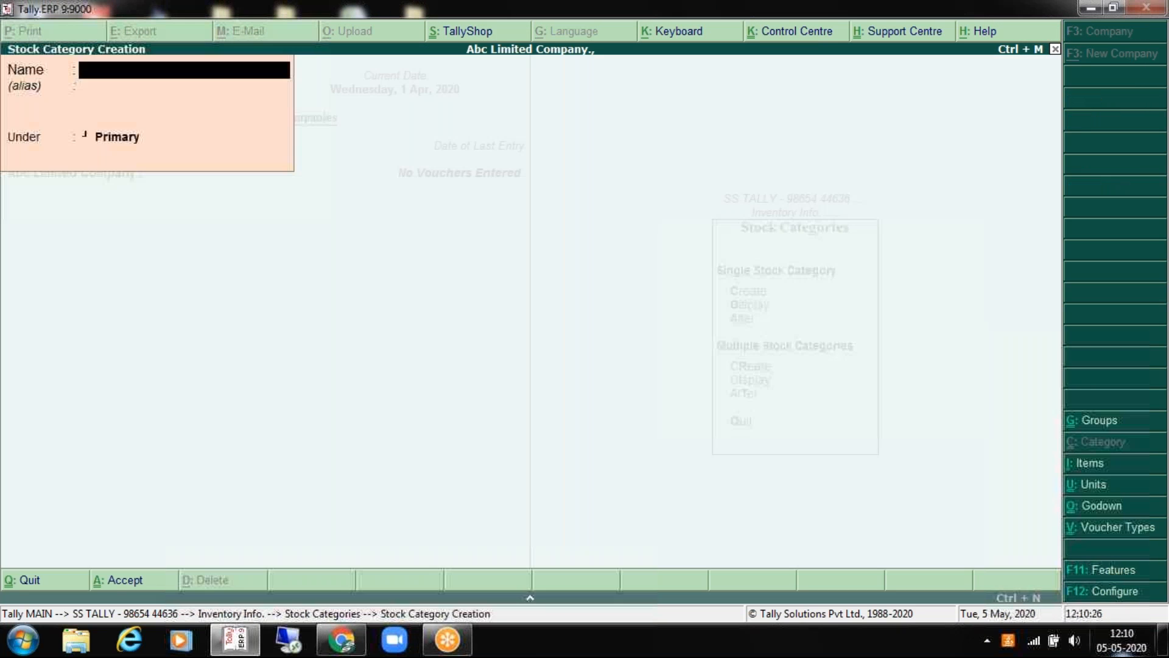
{"action": "type", "text": "LED"}
{"action": "key", "text": "Return"}
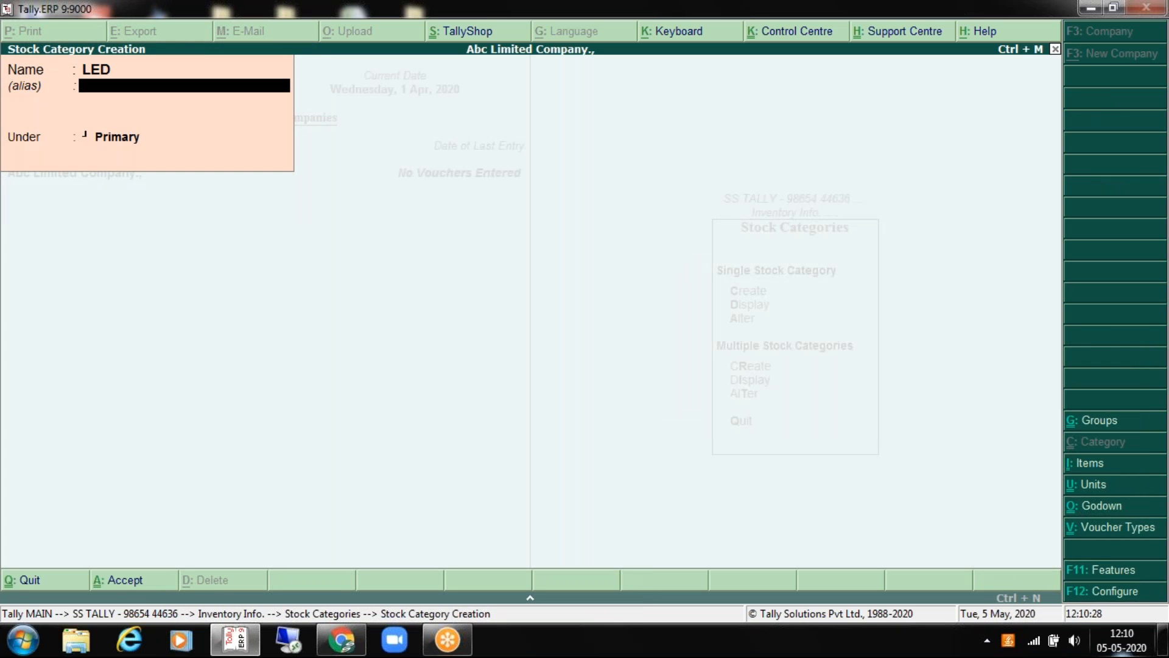
{"action": "key", "text": "Return"}
{"action": "key", "text": "Return"}
{"action": "type", "text": "LCD"}
{"action": "key", "text": "Return"}
{"action": "key", "text": "Return"}
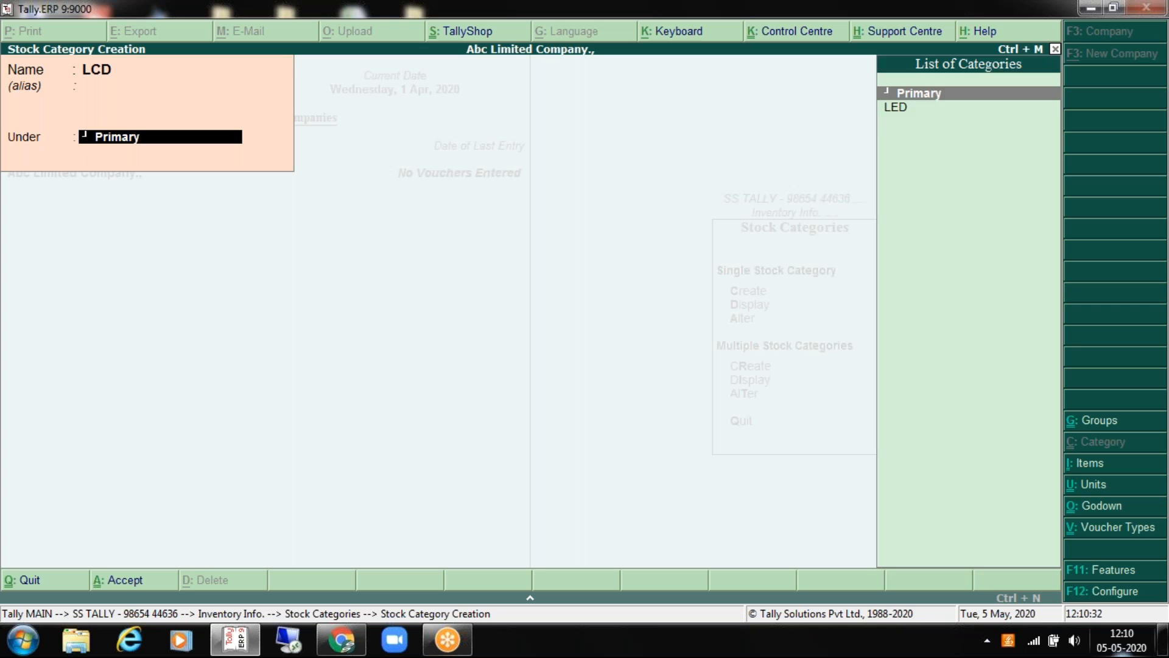
{"action": "key", "text": "Return"}
{"action": "key", "text": "Return"}
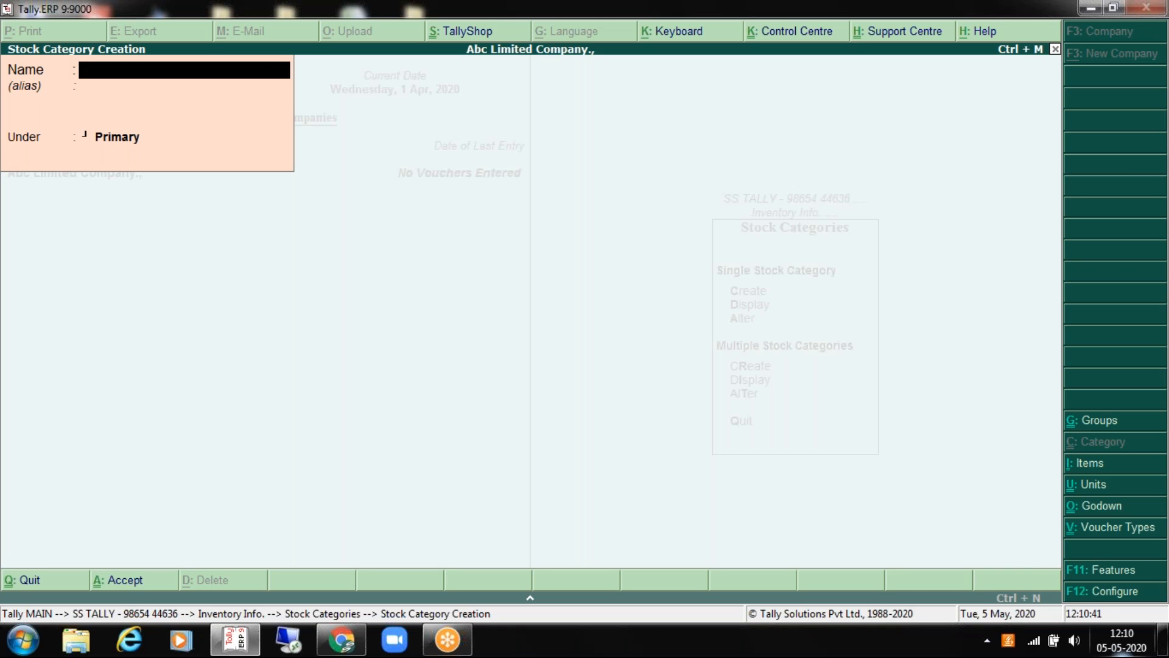
{"action": "key", "text": "Escape"}
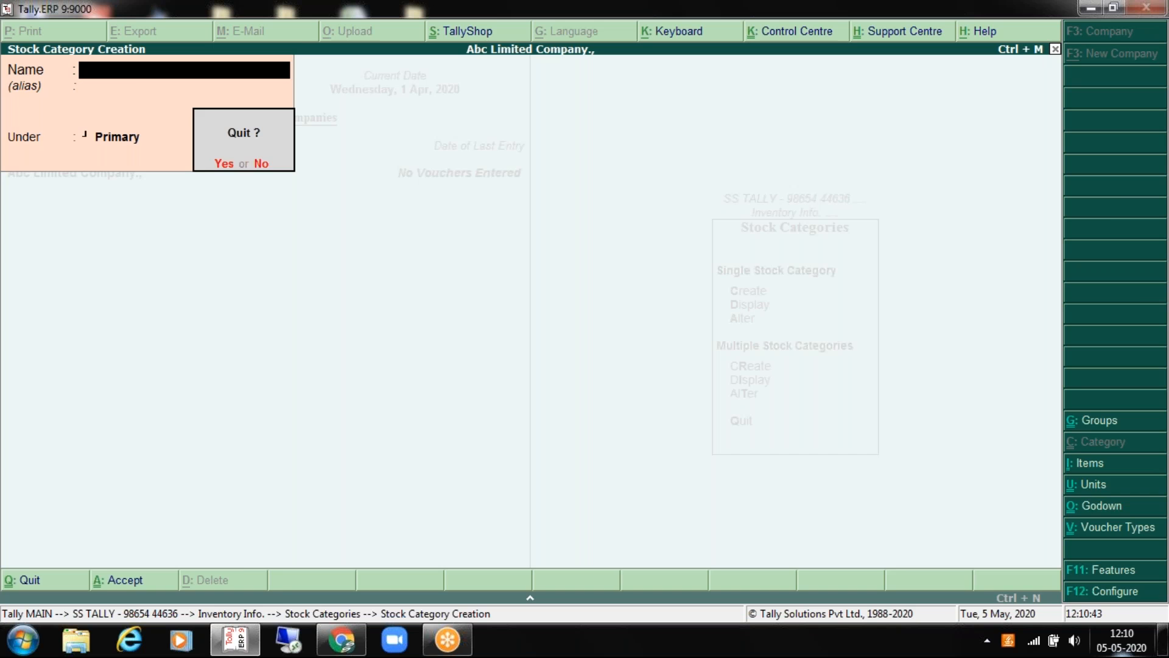
{"action": "key", "text": "Escape"}
{"action": "key", "text": "Escape"}
{"action": "key", "text": "Escape"}
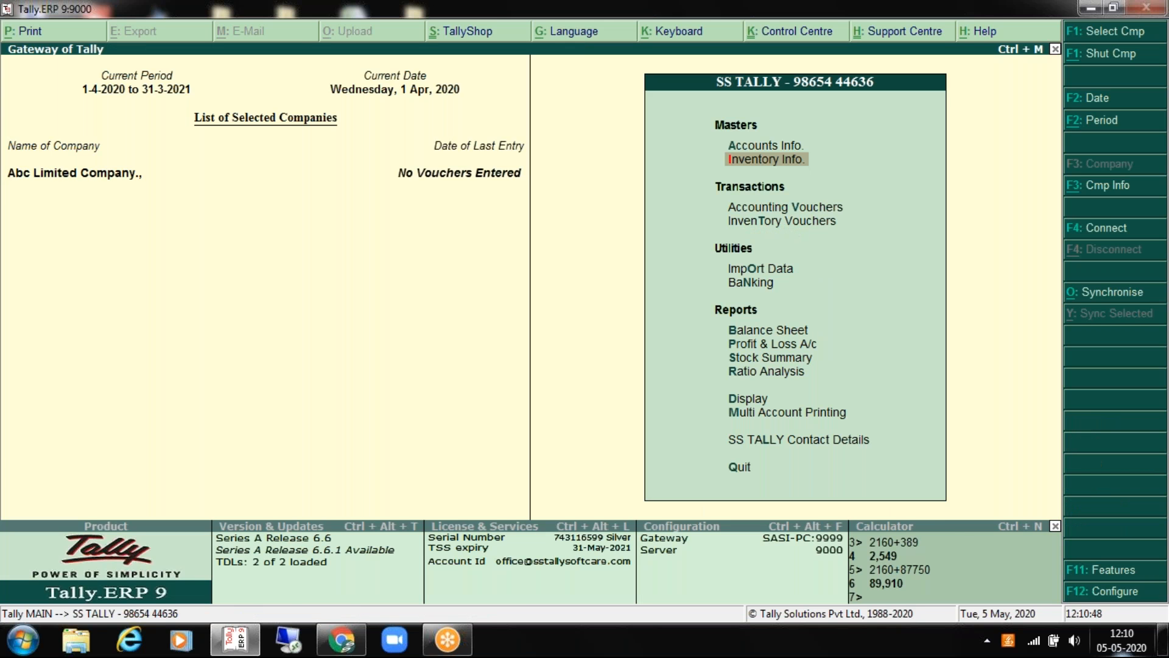
Step: Display the Onida stock group's details and close them
{"action": "key", "text": "Return"}
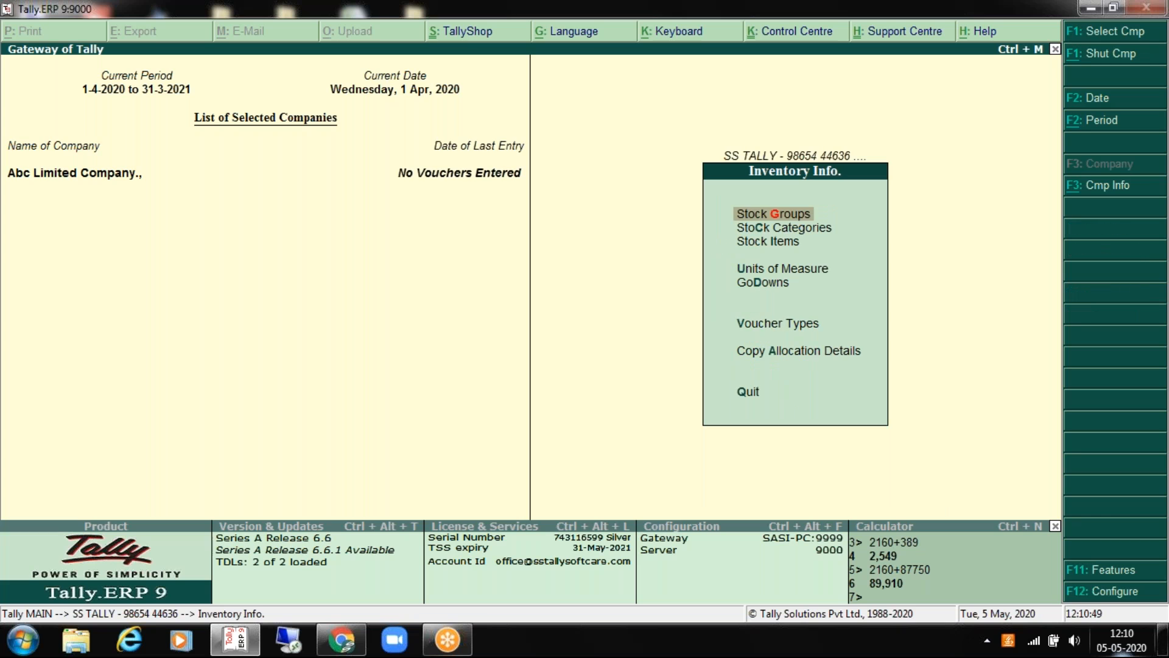
{"action": "key", "text": "Return"}
{"action": "key", "text": "Return"}
{"action": "key", "text": "Down"}
{"action": "key", "text": "Up"}
{"action": "key", "text": "Return"}
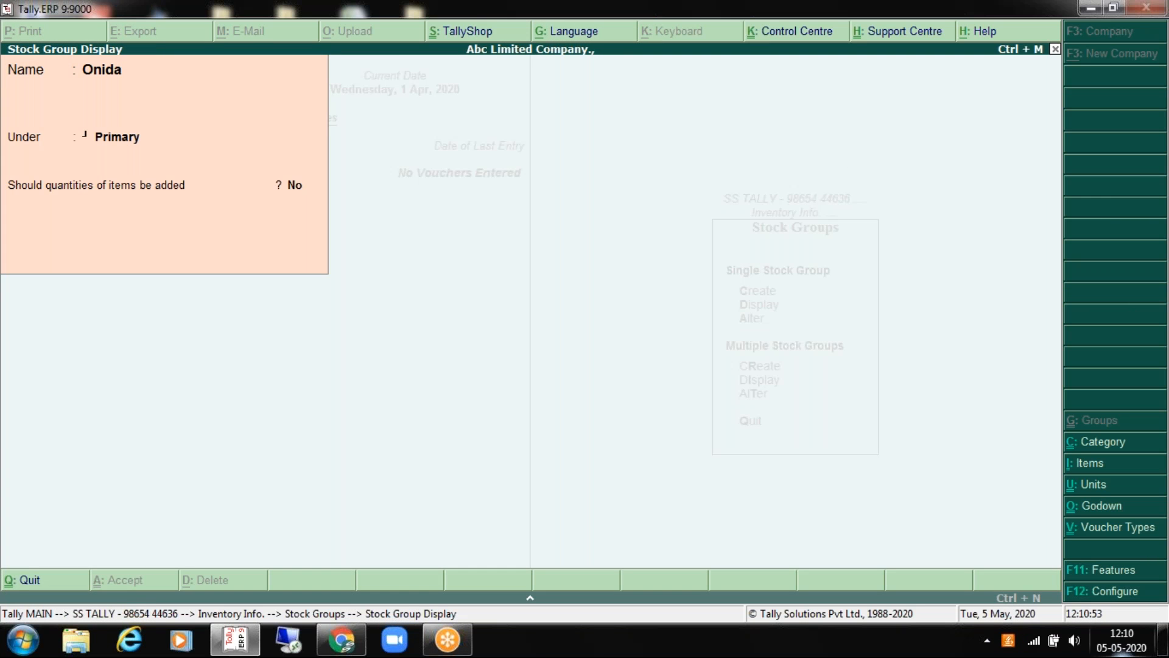
{"action": "key", "text": "Escape"}
{"action": "key", "text": "Return"}
{"action": "key", "text": "Escape"}
{"action": "key", "text": "Escape"}
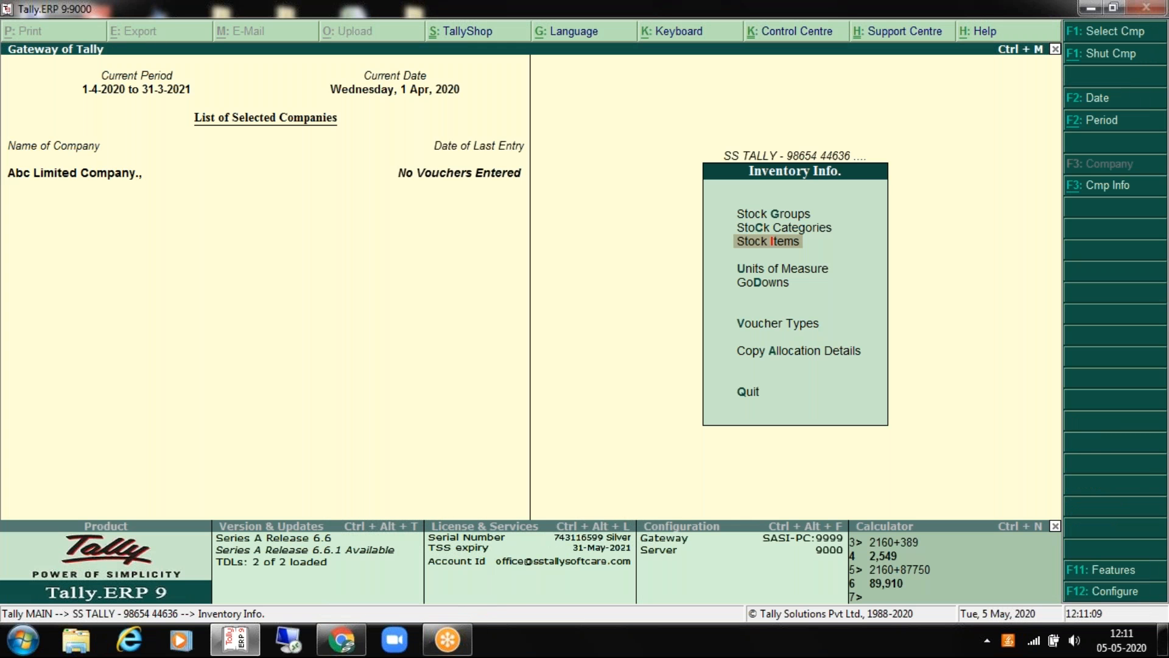
Step: Open the Units of Measure menu and back out of it
{"action": "key", "text": "Down"}
{"action": "key", "text": "Return"}
{"action": "key", "text": "Escape"}
{"action": "key", "text": "Return"}
{"action": "key", "text": "Return"}
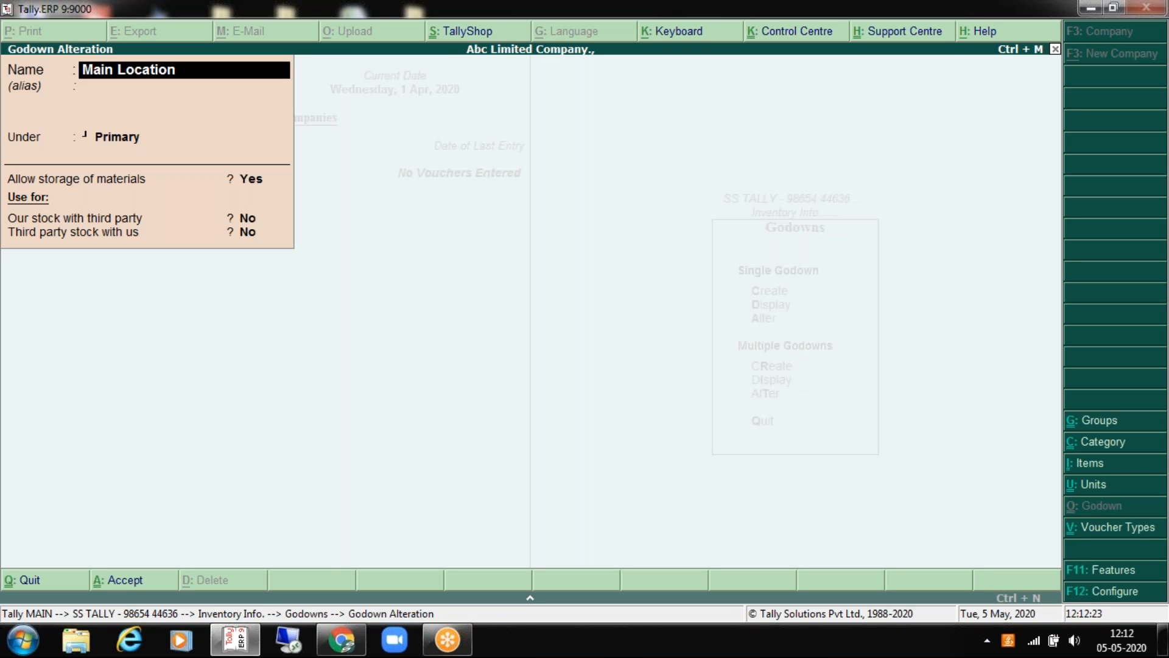
{"action": "key", "text": "Escape"}
{"action": "key", "text": "Escape"}
{"action": "key", "text": "Escape"}
{"action": "key", "text": "Escape"}
{"action": "key", "text": "Return"}
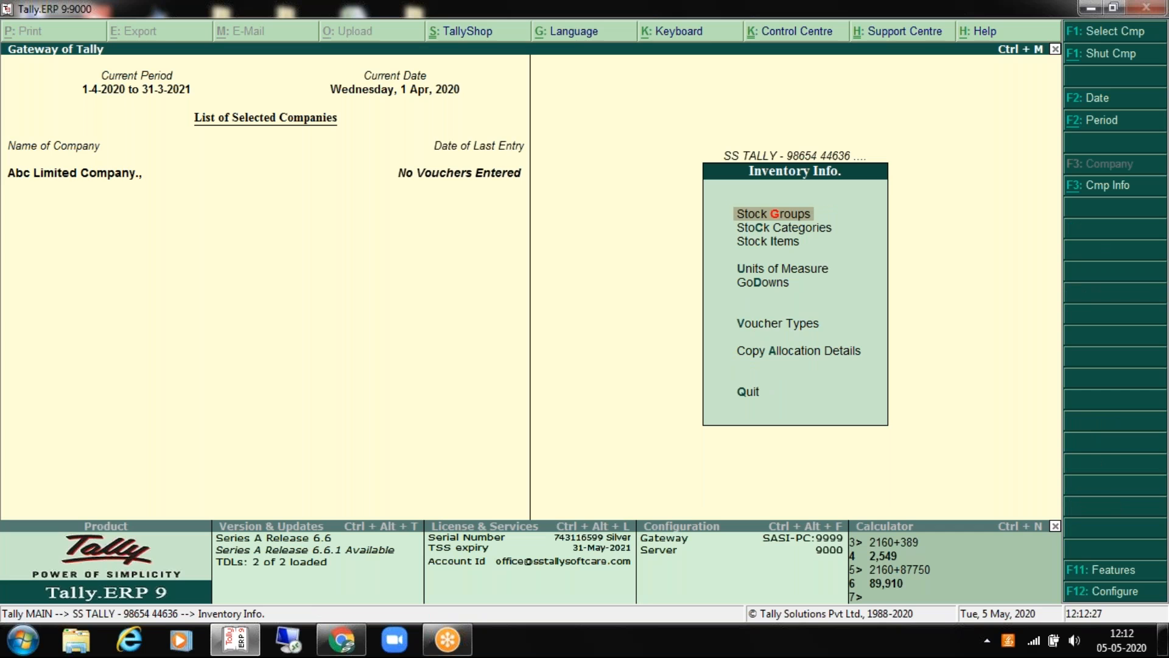
Step: Create the Warehouse 1 godown under Primary
{"action": "key", "text": "Down"}
{"action": "key", "text": "Down"}
{"action": "key", "text": "Down"}
{"action": "key", "text": "Down"}
{"action": "key", "text": "Return"}
{"action": "key", "text": "Return"}
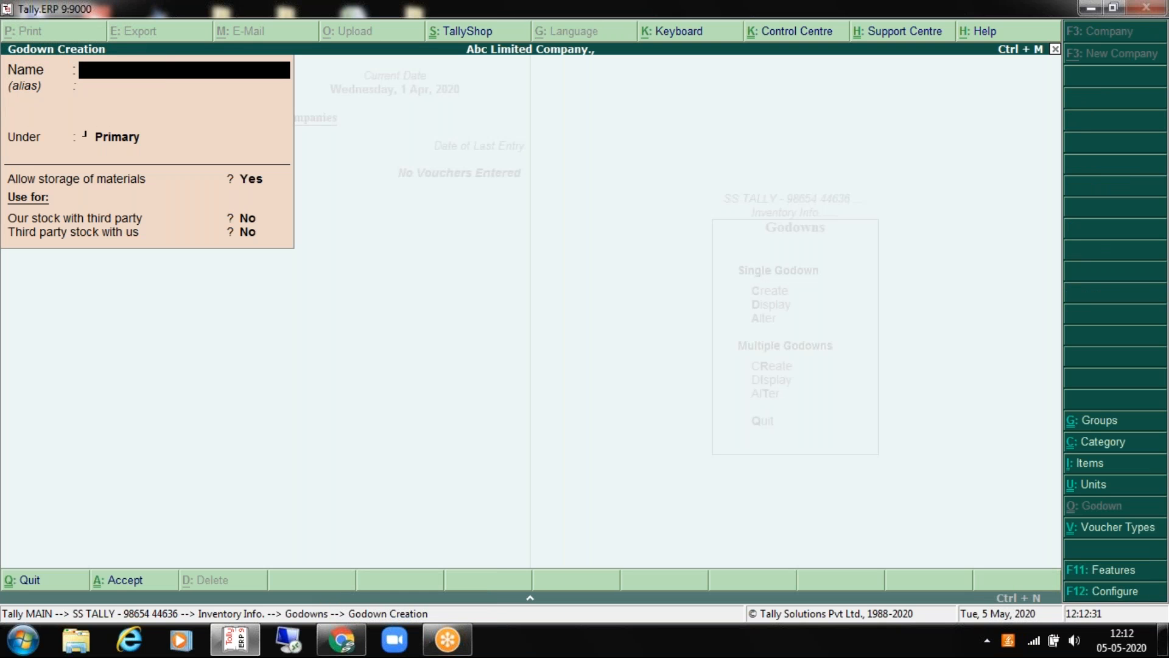
{"action": "type", "text": "Warehouse 1"}
{"action": "key", "text": "Return"}
{"action": "key", "text": "Return"}
{"action": "key", "text": "Return"}
{"action": "key", "text": "Return"}
{"action": "key", "text": "Return"}
{"action": "key", "text": "Return"}
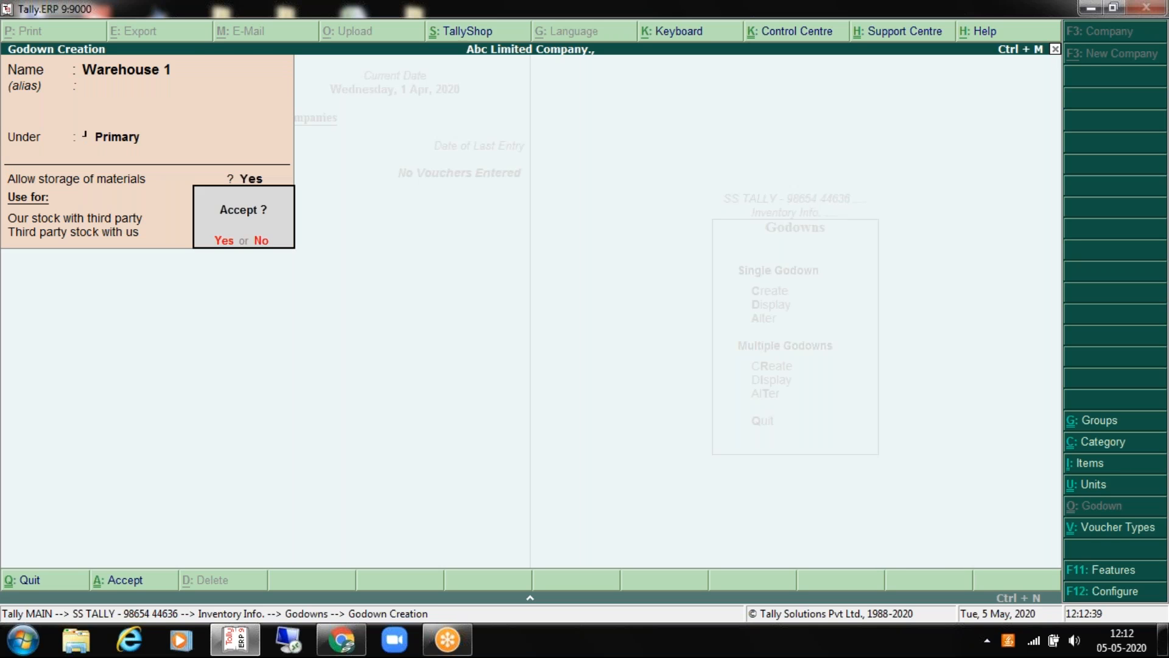
{"action": "key", "text": "Return"}
Step: Create the Warehouse 2 godown, then quit back to Inventory Info
{"action": "type", "text": "Warehouse 2"}
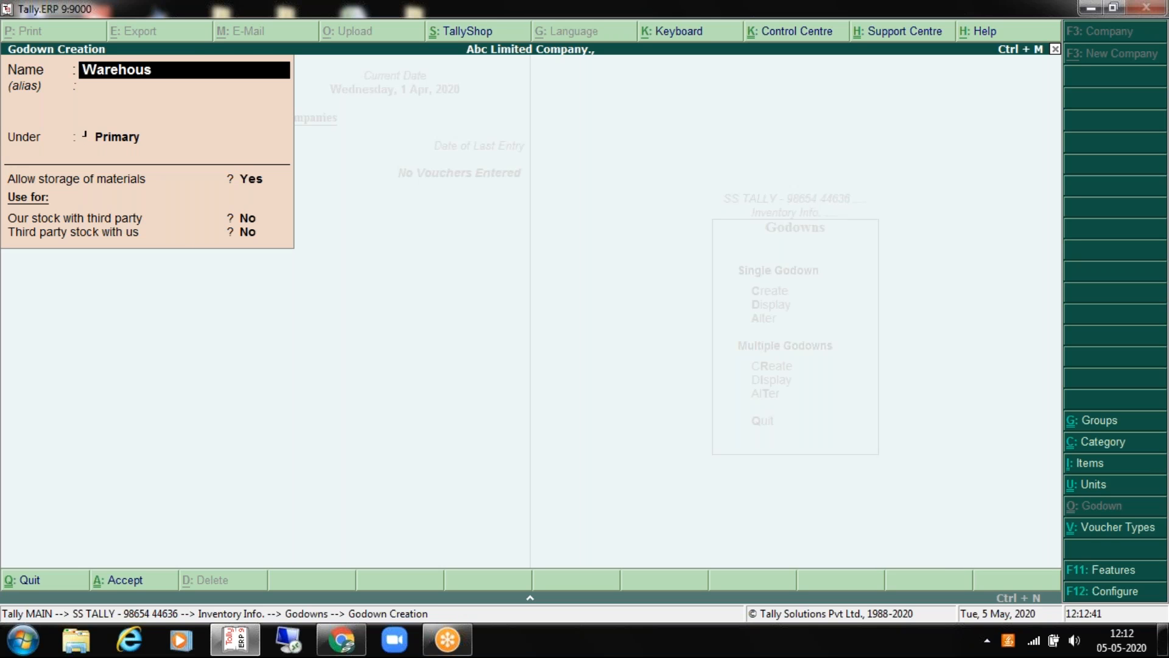
{"action": "key", "text": "Return"}
{"action": "key", "text": "Return"}
{"action": "key", "text": "Return"}
{"action": "key", "text": "Return"}
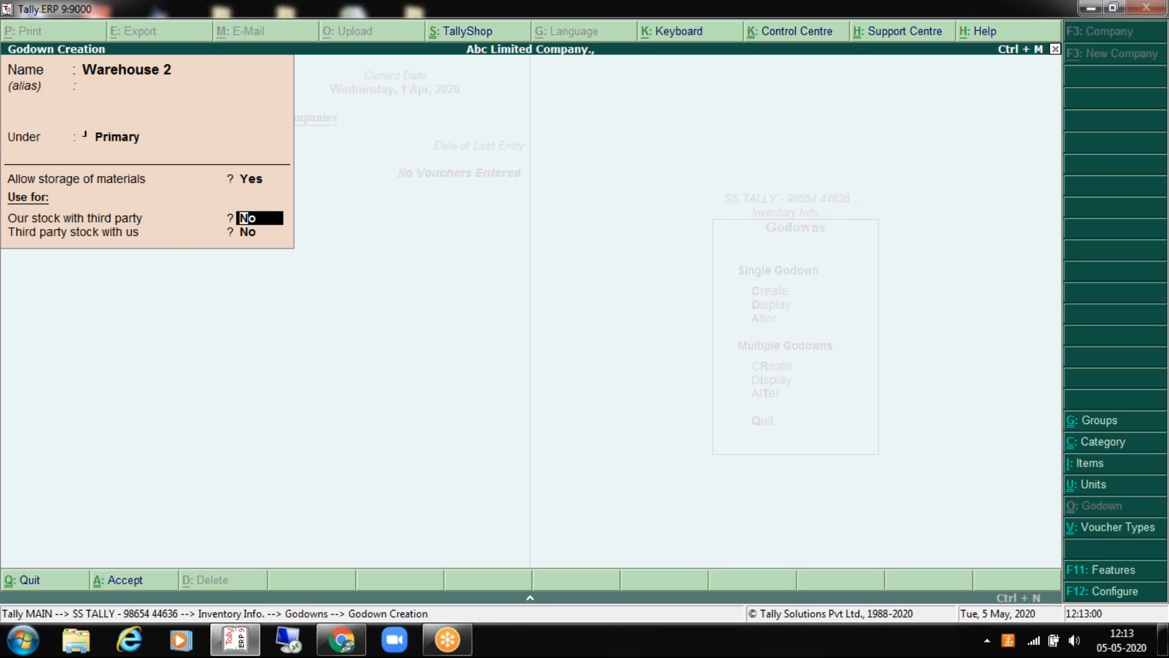
{"action": "key", "text": "Return"}
{"action": "key", "text": "Return"}
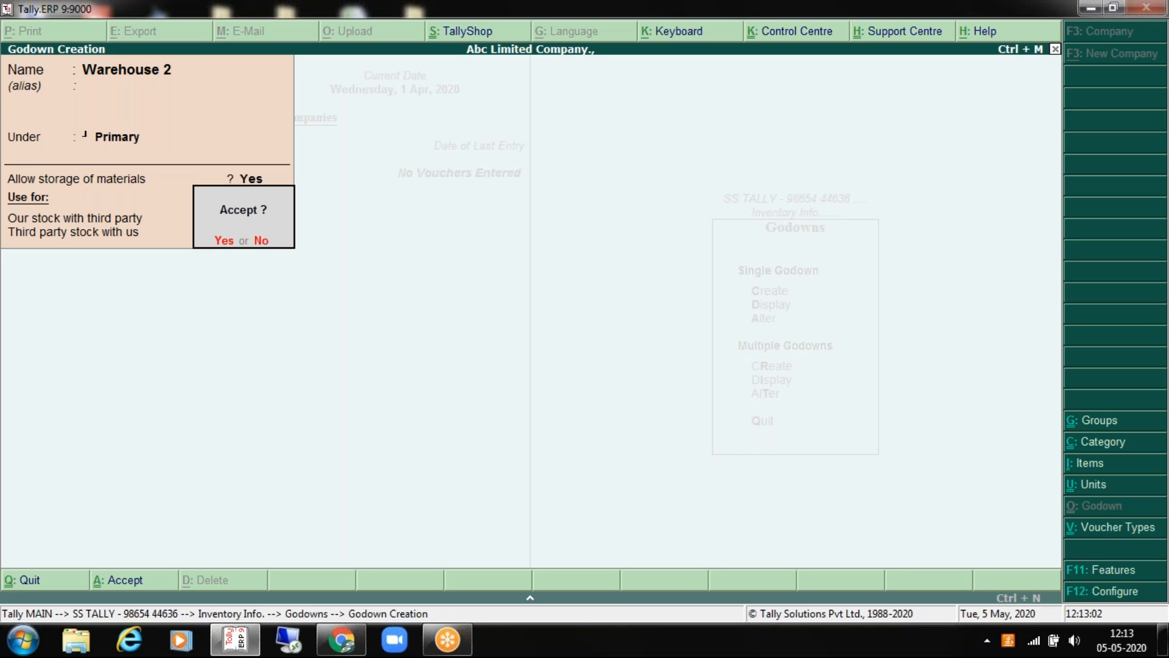
{"action": "key", "text": "Return"}
{"action": "key", "text": "Escape"}
{"action": "key", "text": "Return"}
{"action": "key", "text": "Escape"}
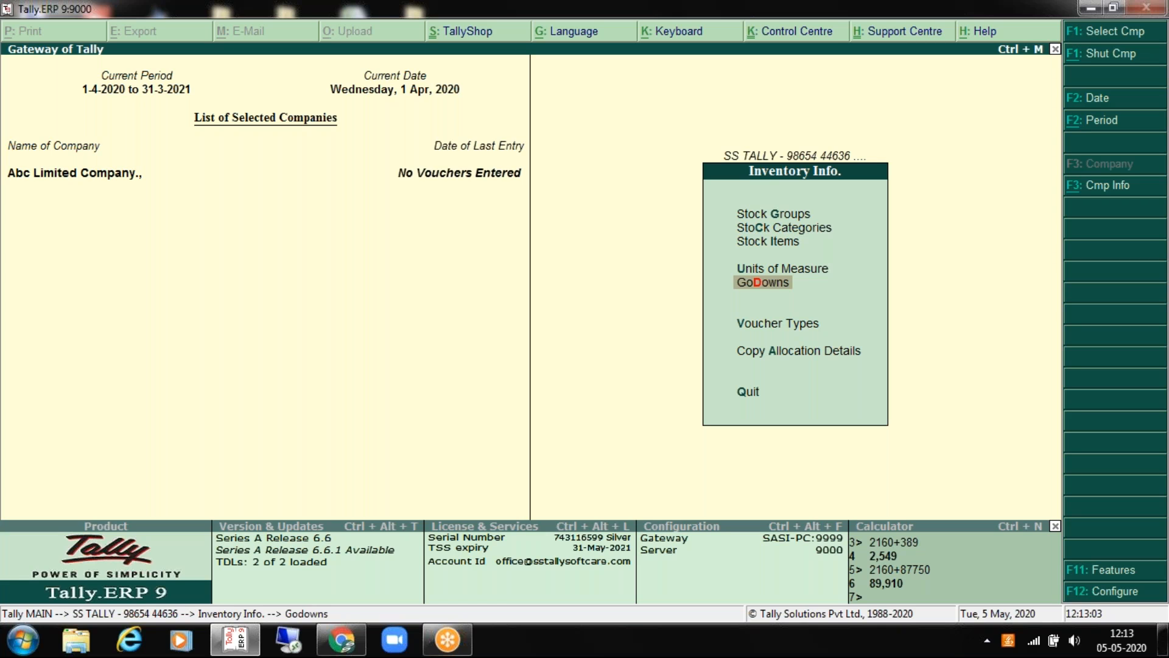
{"action": "key", "text": "Up"}
{"action": "key", "text": "Up"}
{"action": "key", "text": "Up"}
{"action": "key", "text": "Down"}
{"action": "key", "text": "Down"}
{"action": "key", "text": "Return"}
{"action": "key", "text": "Down"}
{"action": "key", "text": "Return"}
{"action": "key", "text": "Return"}
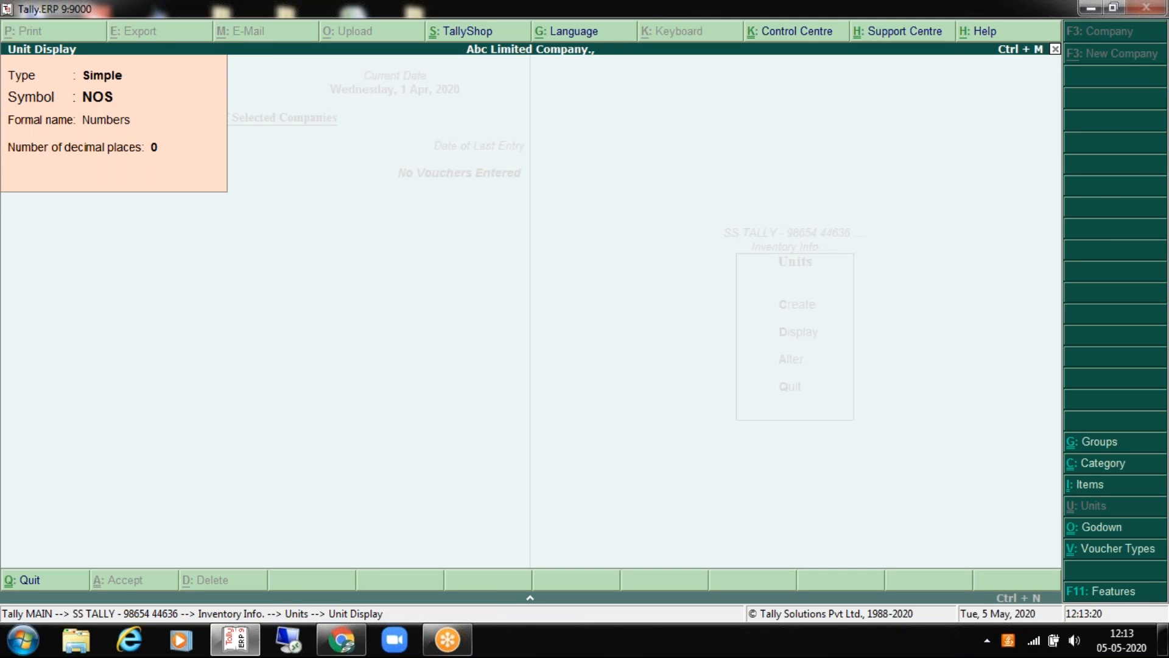
{"action": "key", "text": "Escape"}
{"action": "key", "text": "Escape"}
{"action": "key", "text": "Escape"}
{"action": "key", "text": "Down"}
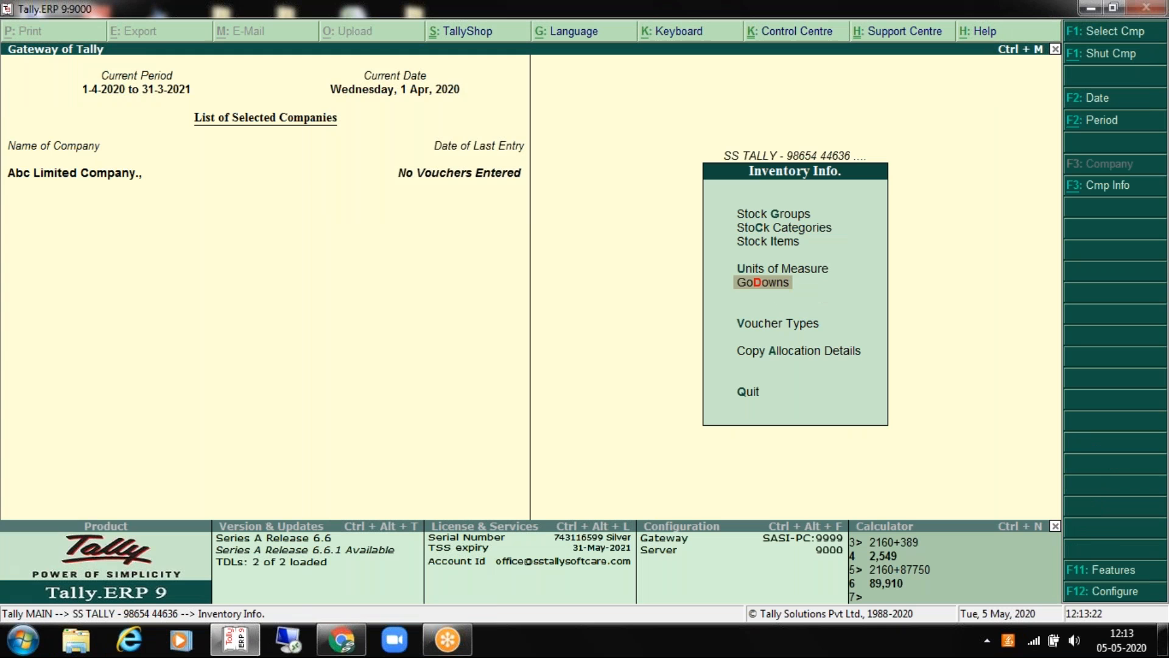
{"action": "key", "text": "Return"}
{"action": "key", "text": "Down"}
{"action": "key", "text": "Return"}
{"action": "key", "text": "Down"}
{"action": "key", "text": "Up"}
{"action": "key", "text": "Return"}
{"action": "key", "text": "Down"}
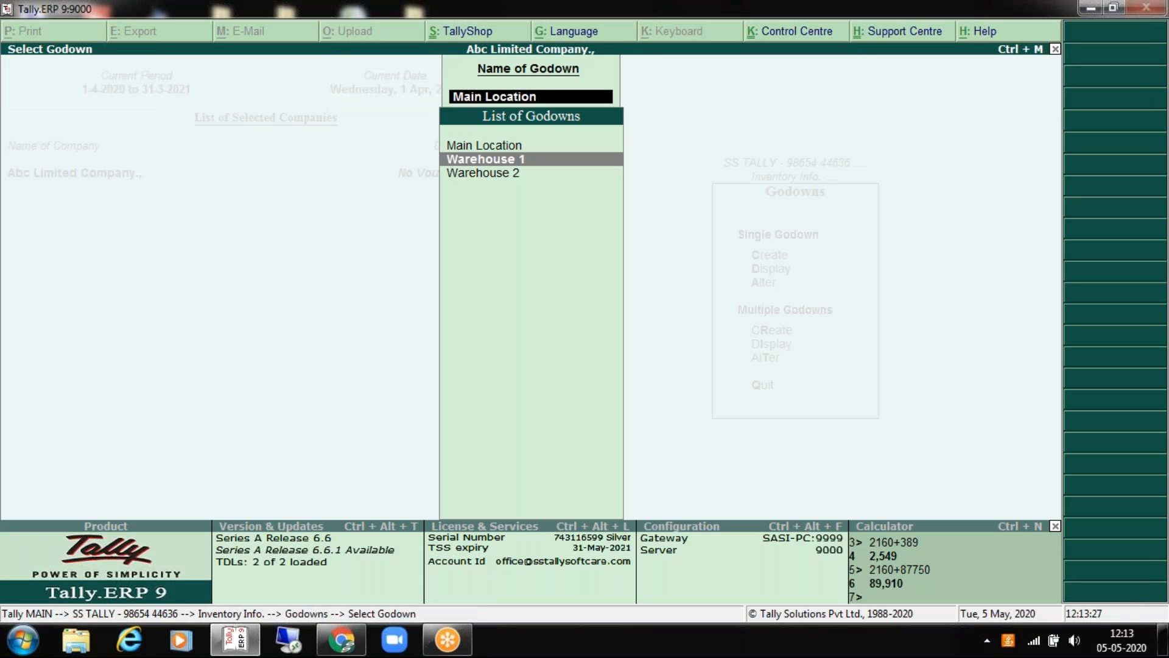
{"action": "key", "text": "Return"}
{"action": "key", "text": "Escape"}
{"action": "key", "text": "Down"}
{"action": "key", "text": "Return"}
{"action": "key", "text": "Escape"}
{"action": "key", "text": "Escape"}
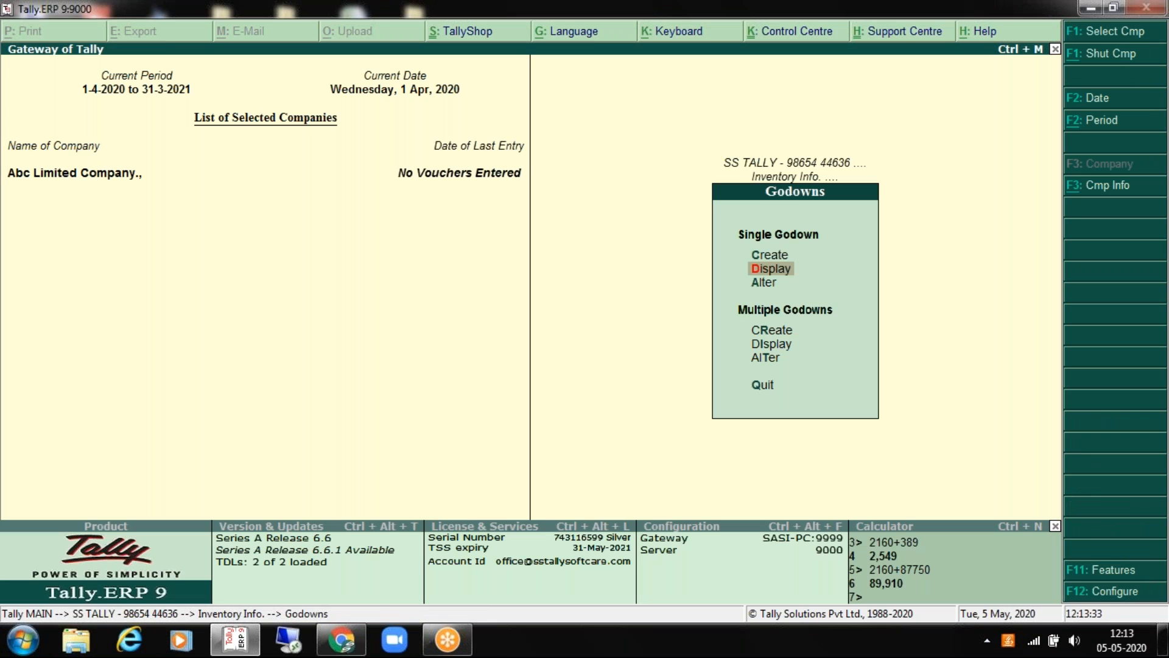
{"action": "key", "text": "Escape"}
{"action": "key", "text": "Down"}
{"action": "key", "text": "Down"}
{"action": "key", "text": "Up"}
{"action": "key", "text": "Up"}
{"action": "key", "text": "Up"}
{"action": "key", "text": "Up"}
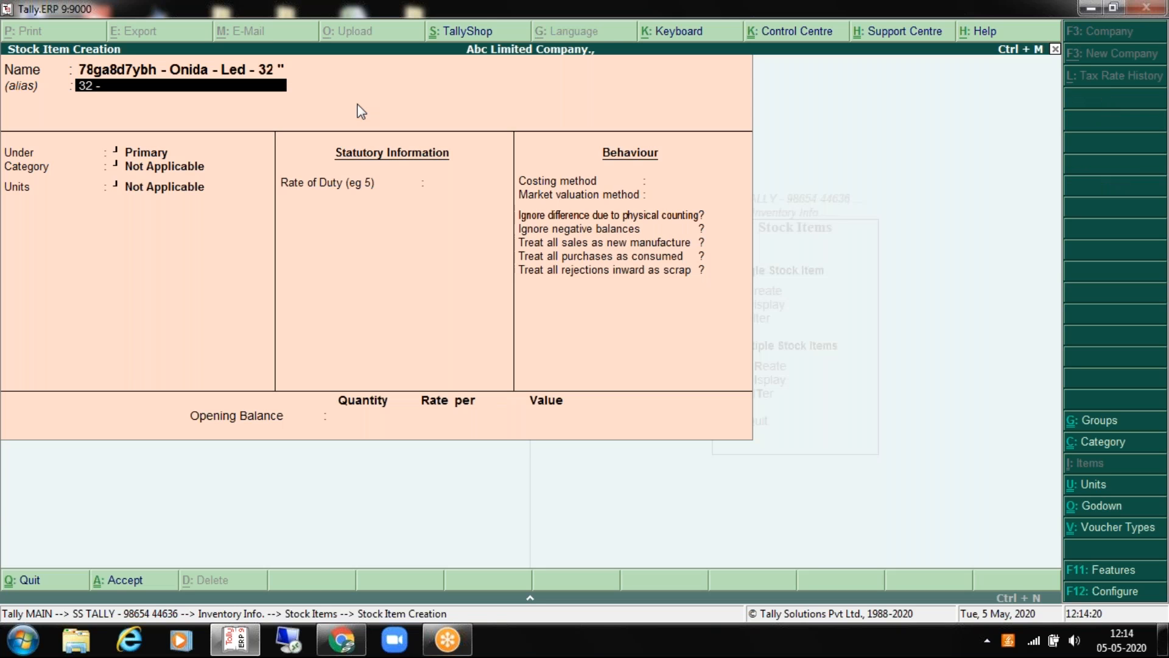
Step: Name the stock item Onida LED 32" and place it under the Onida group
{"action": "type", "text": "oni"}
{"action": "key", "text": "Up"}
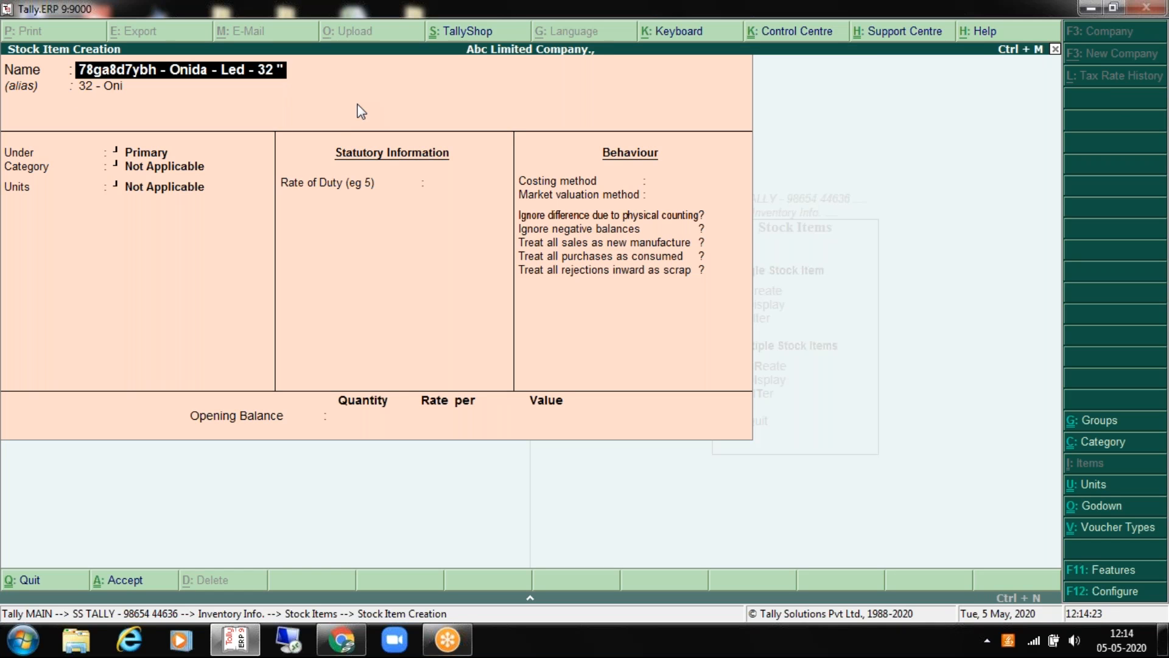
{"action": "key", "text": "Return"}
{"action": "key", "text": "Return"}
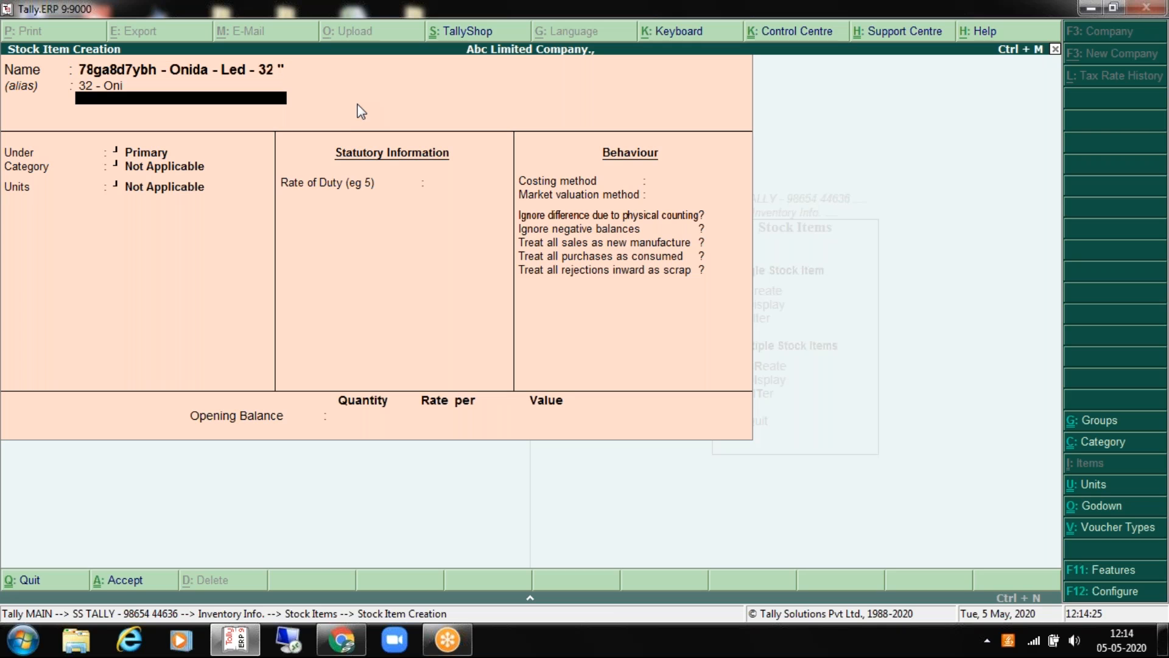
{"action": "key", "text": "Return"}
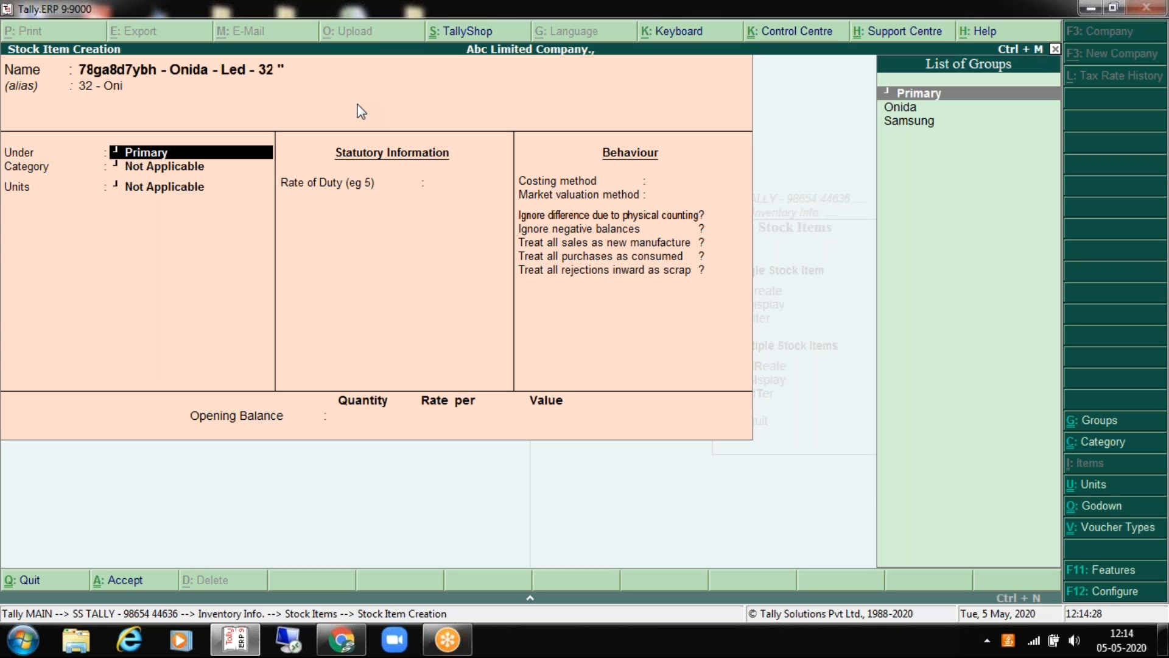
{"action": "key", "text": "Down"}
{"action": "key", "text": "Down"}
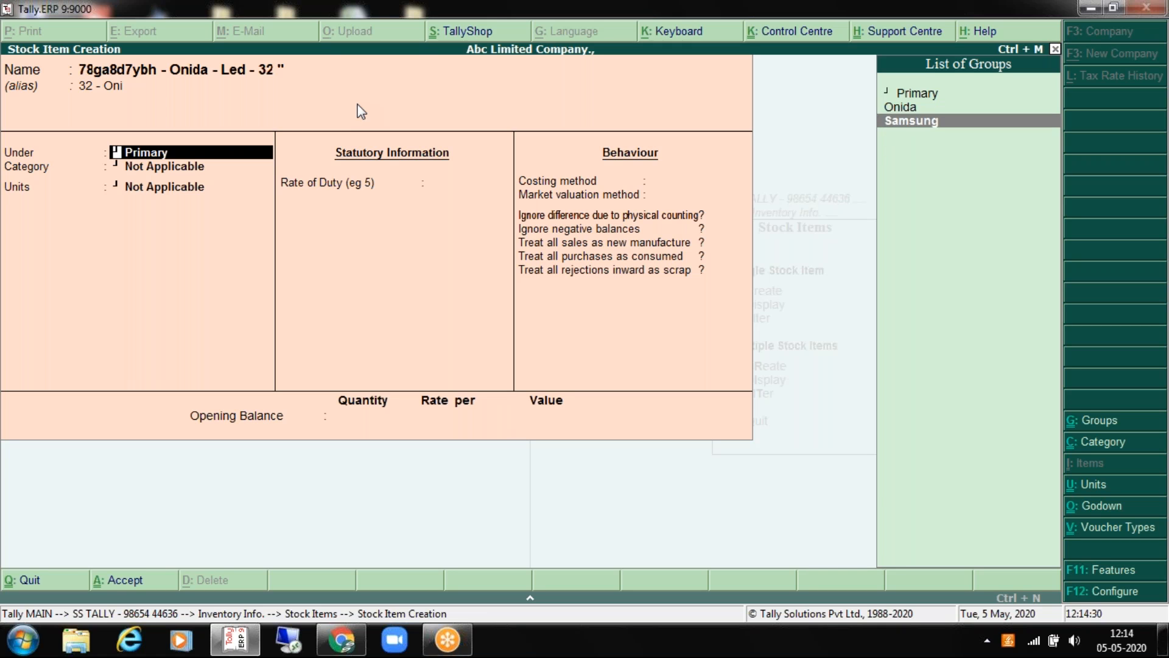
{"action": "key", "text": "Down"}
{"action": "key", "text": "Down"}
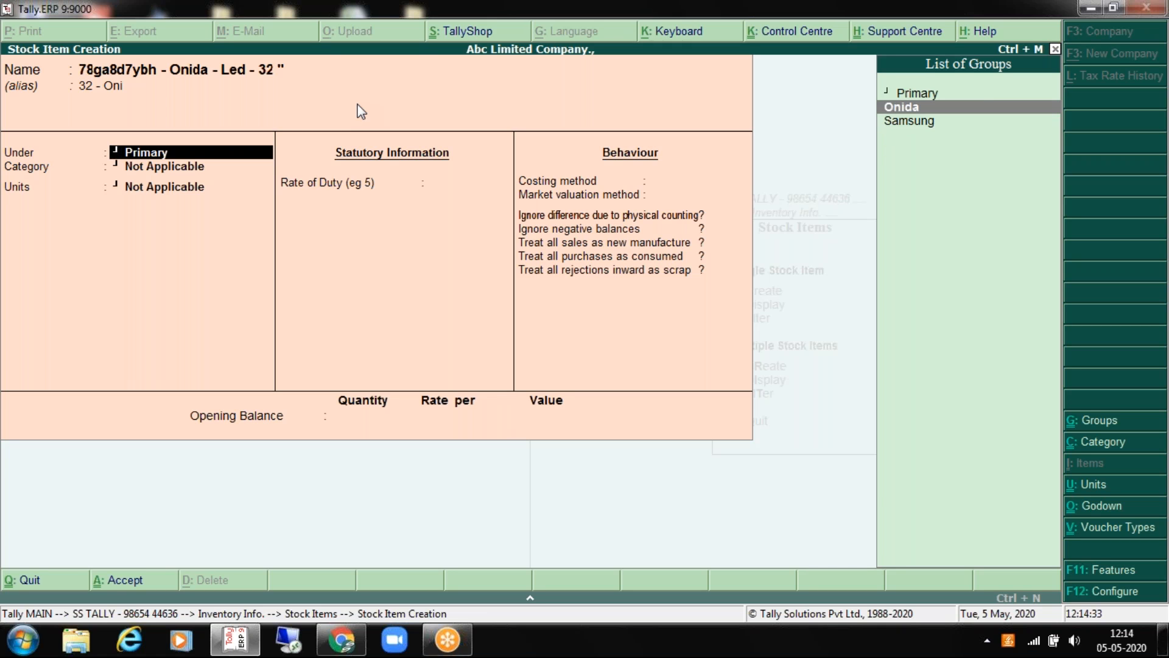
{"action": "key", "text": "Return"}
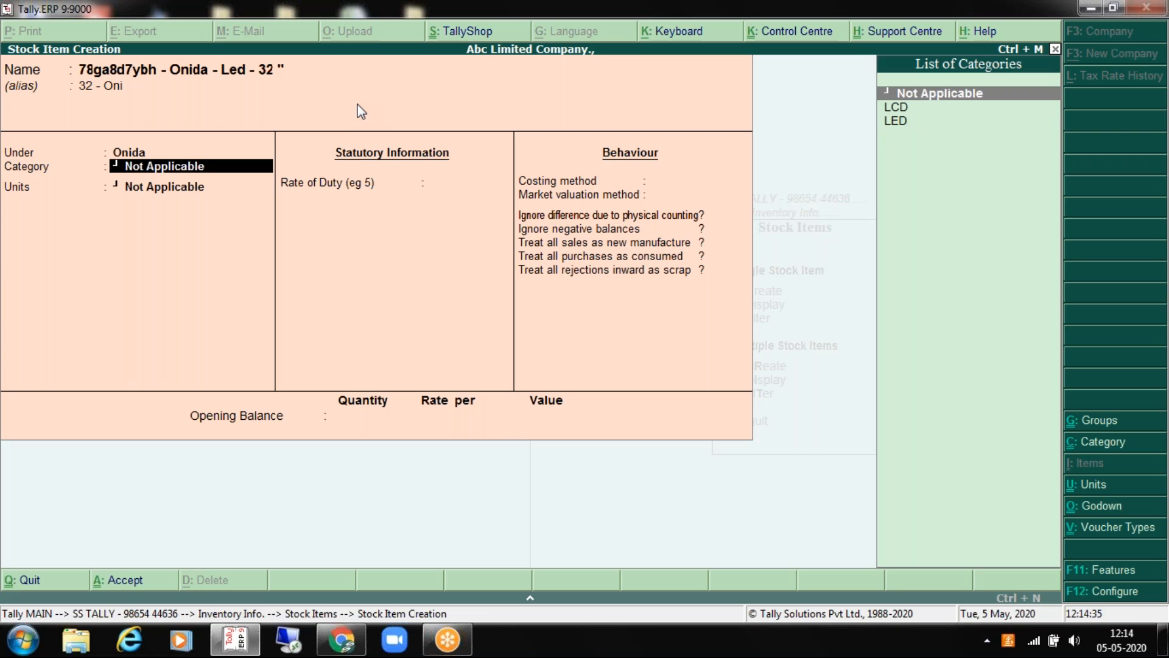
Step: Set the item's category to LED, unit to NOS and rate of duty to 0
{"action": "key", "text": "Down"}
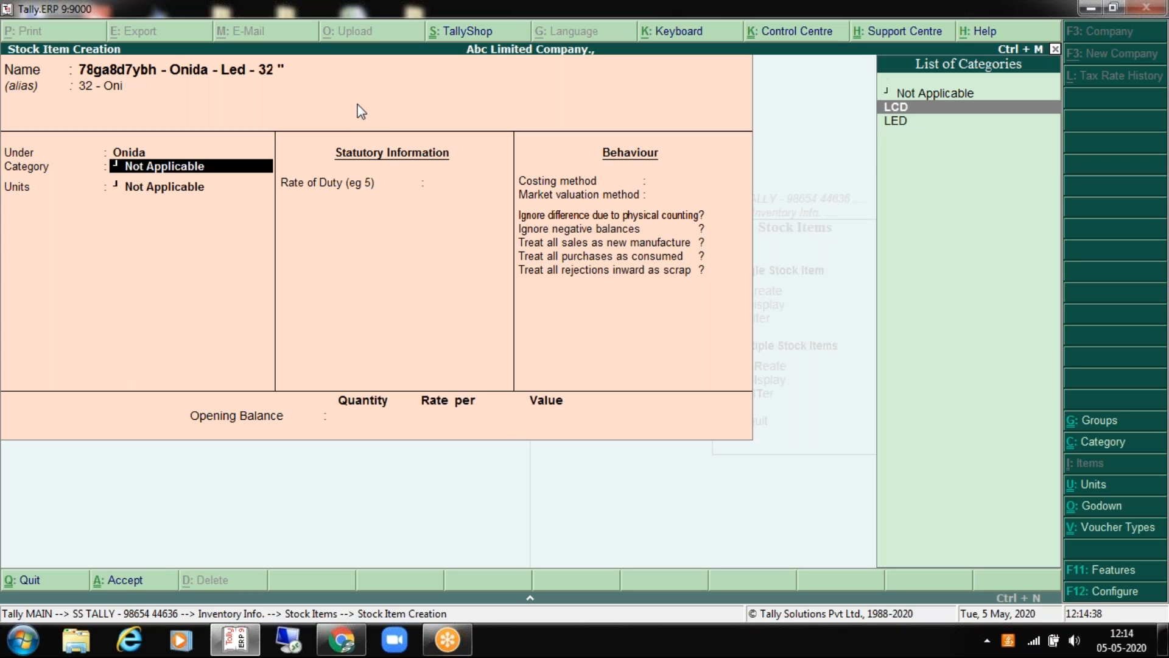
{"action": "key", "text": "Down"}
{"action": "key", "text": "Up"}
{"action": "key", "text": "Up"}
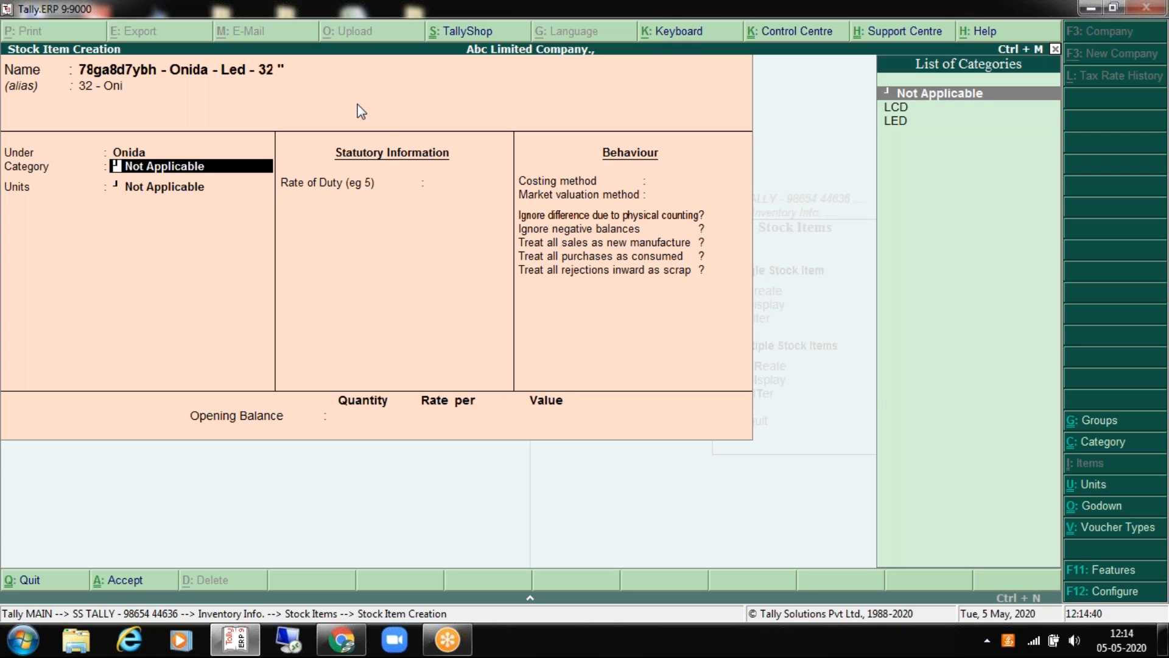
{"action": "key", "text": "Down"}
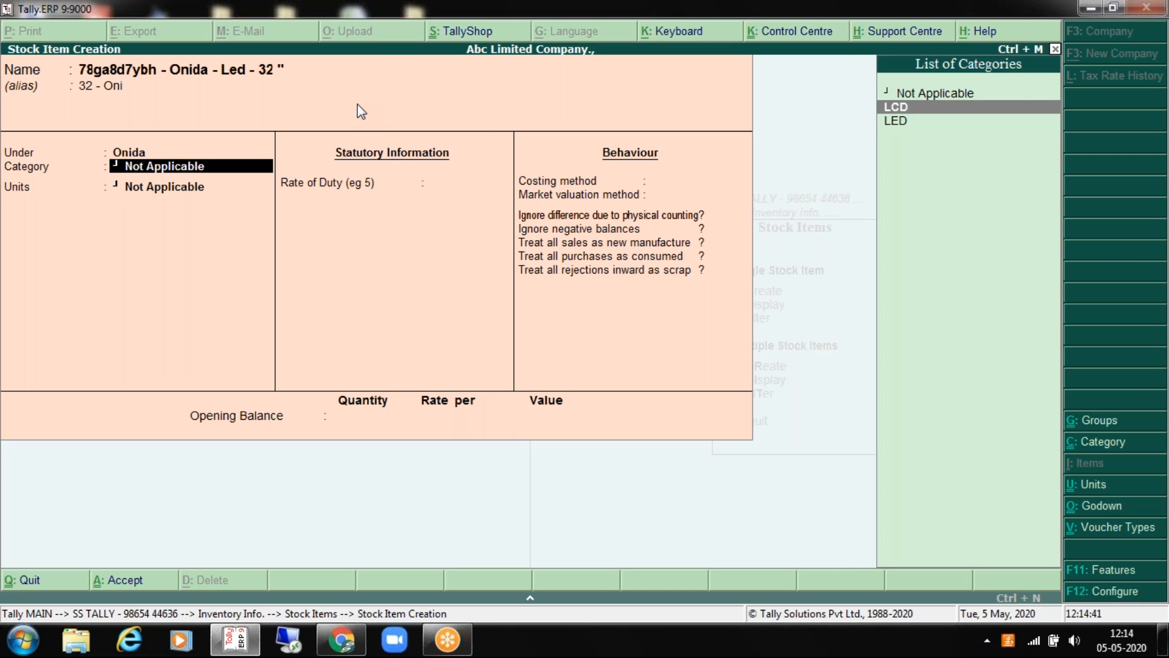
{"action": "key", "text": "Down"}
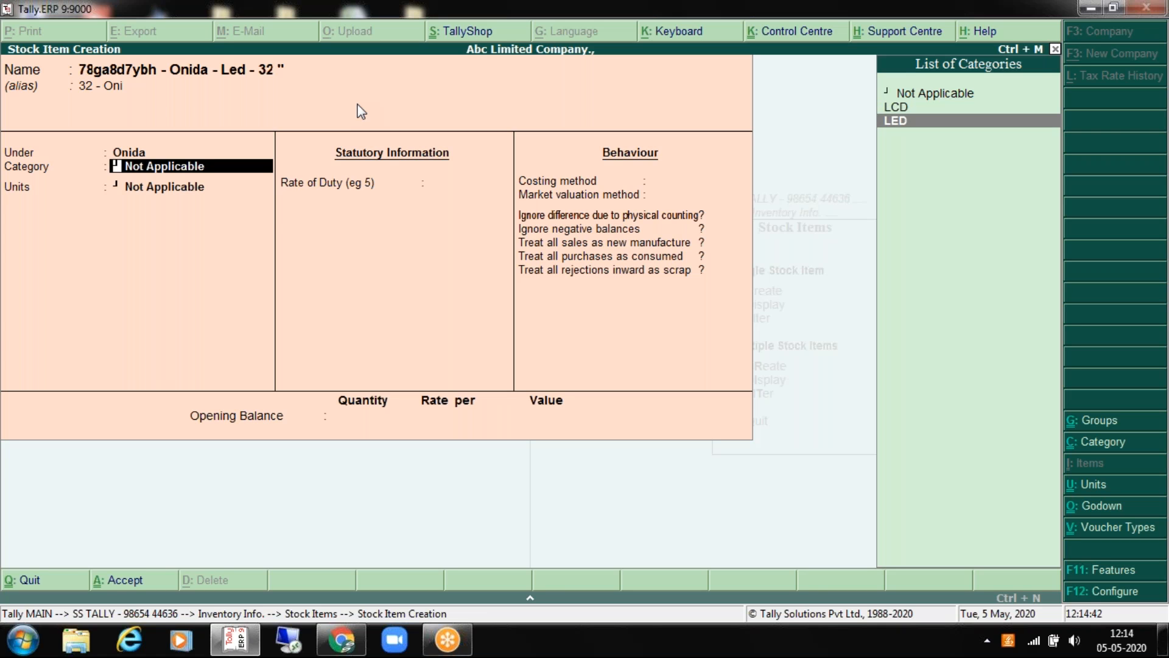
{"action": "key", "text": "Return"}
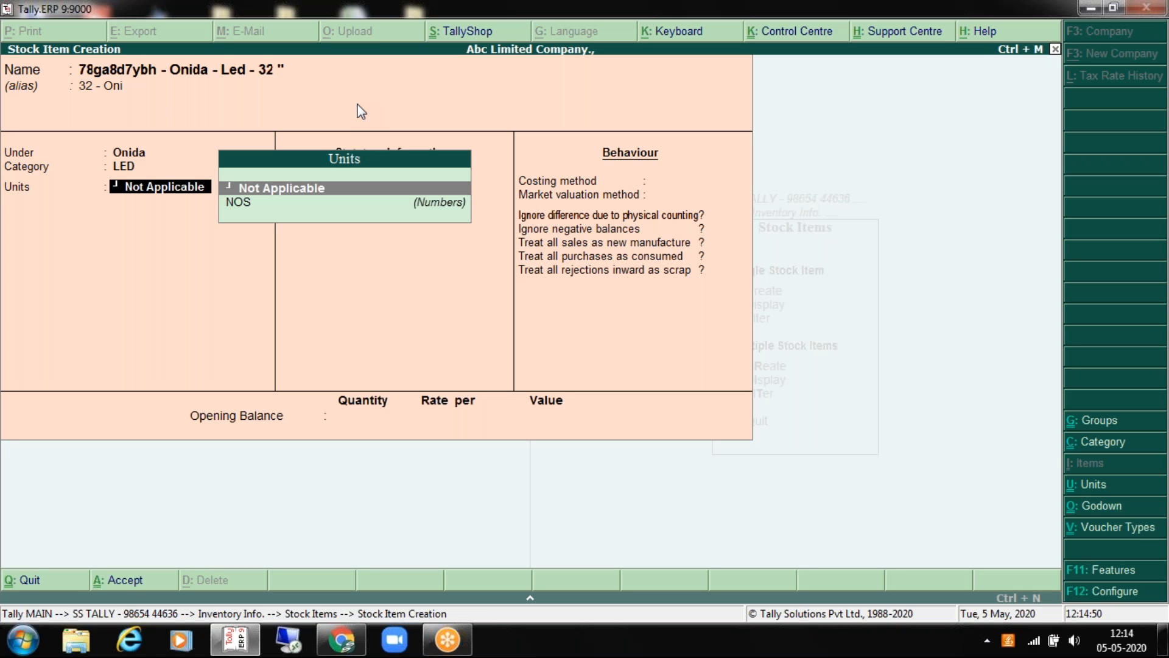
{"action": "key", "text": "Down"}
{"action": "key", "text": "Return"}
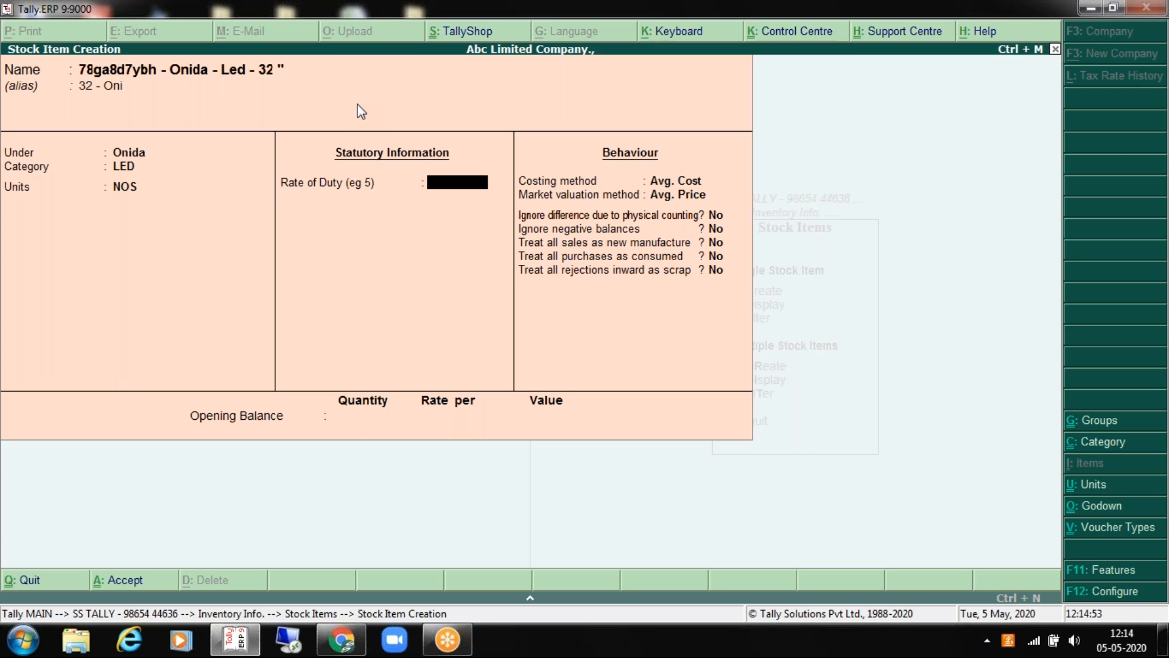
{"action": "key", "text": "Return"}
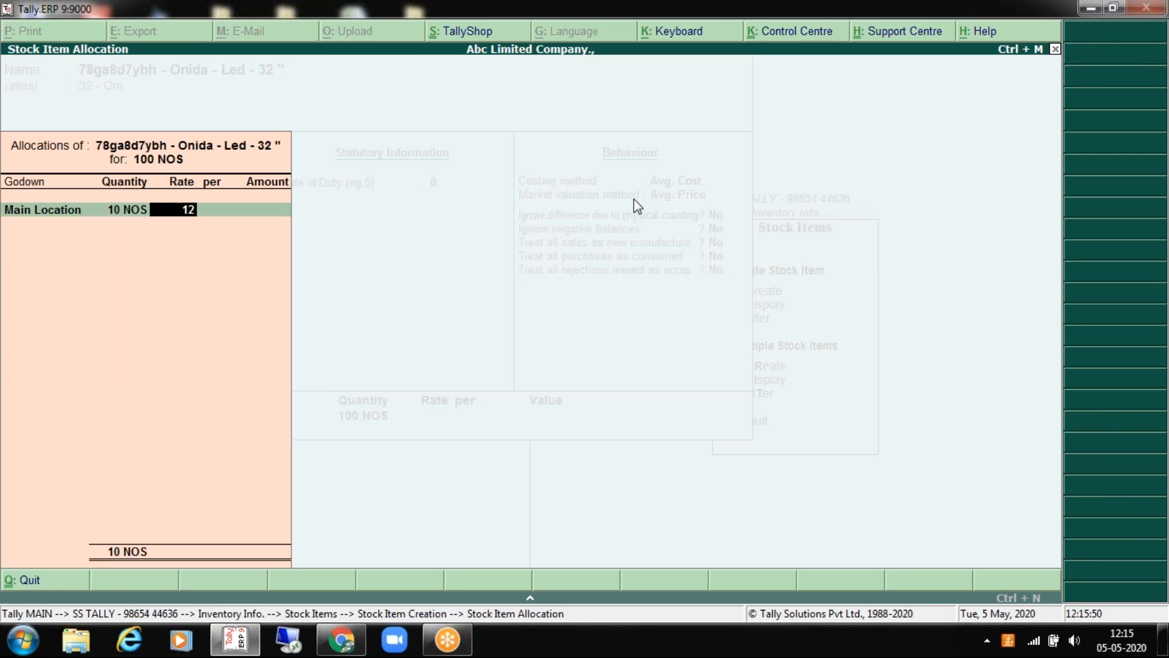
Step: Allocate 100 NOS opening stock across Main Location, Warehouse 1 (45) and Warehouse 2 at 12,000, and save
{"action": "type", "text": "000"}
{"action": "key", "text": "Return"}
{"action": "key", "text": "Return"}
{"action": "key", "text": "Return"}
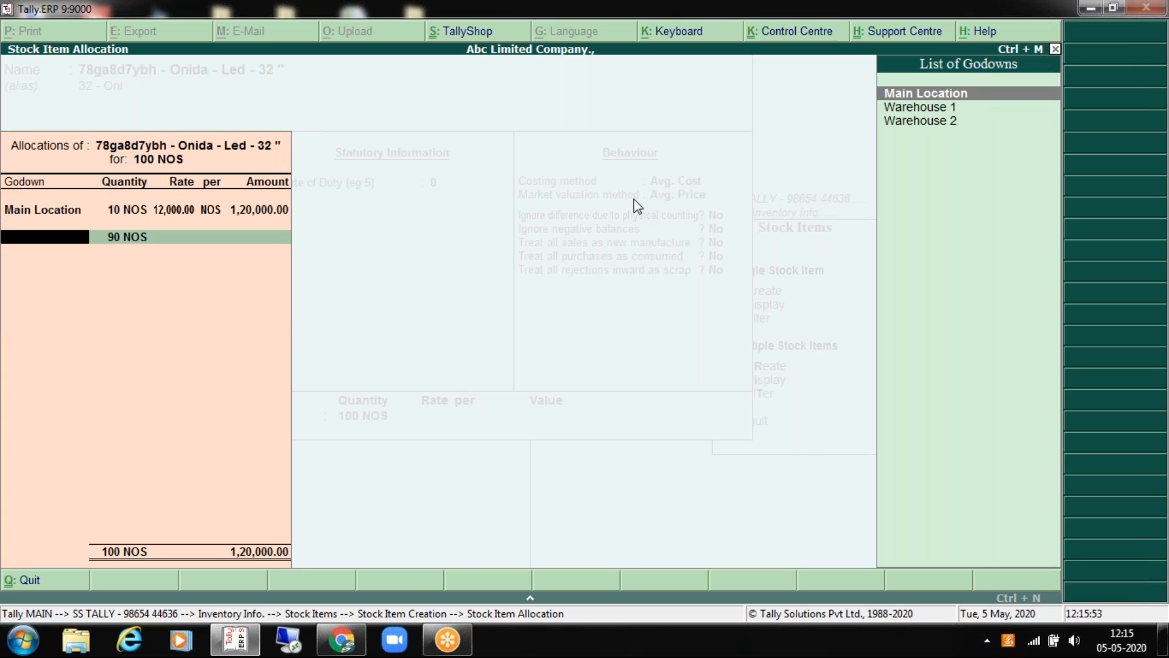
{"action": "key", "text": "Down"}
{"action": "key", "text": "Return"}
{"action": "type", "text": "45"}
{"action": "key", "text": "Return"}
{"action": "type", "text": "12000"}
{"action": "key", "text": "Return"}
{"action": "key", "text": "Return"}
{"action": "key", "text": "Return"}
{"action": "key", "text": "Down"}
{"action": "key", "text": "Down"}
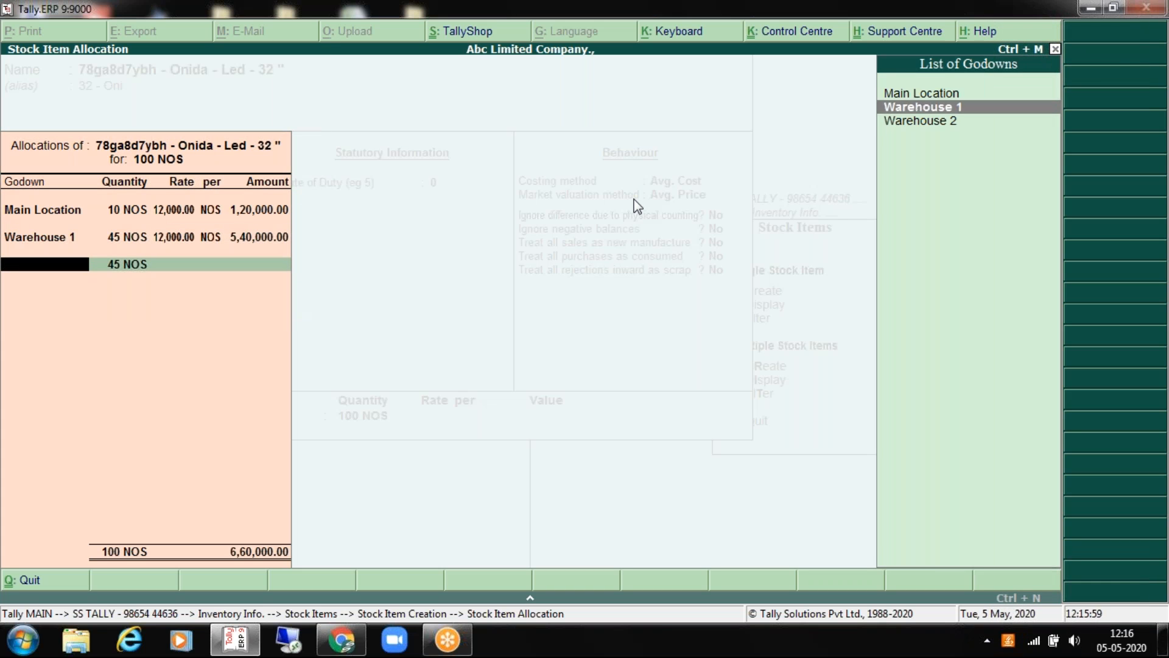
{"action": "key", "text": "Return"}
{"action": "key", "text": "Return"}
{"action": "type", "text": "120000"}
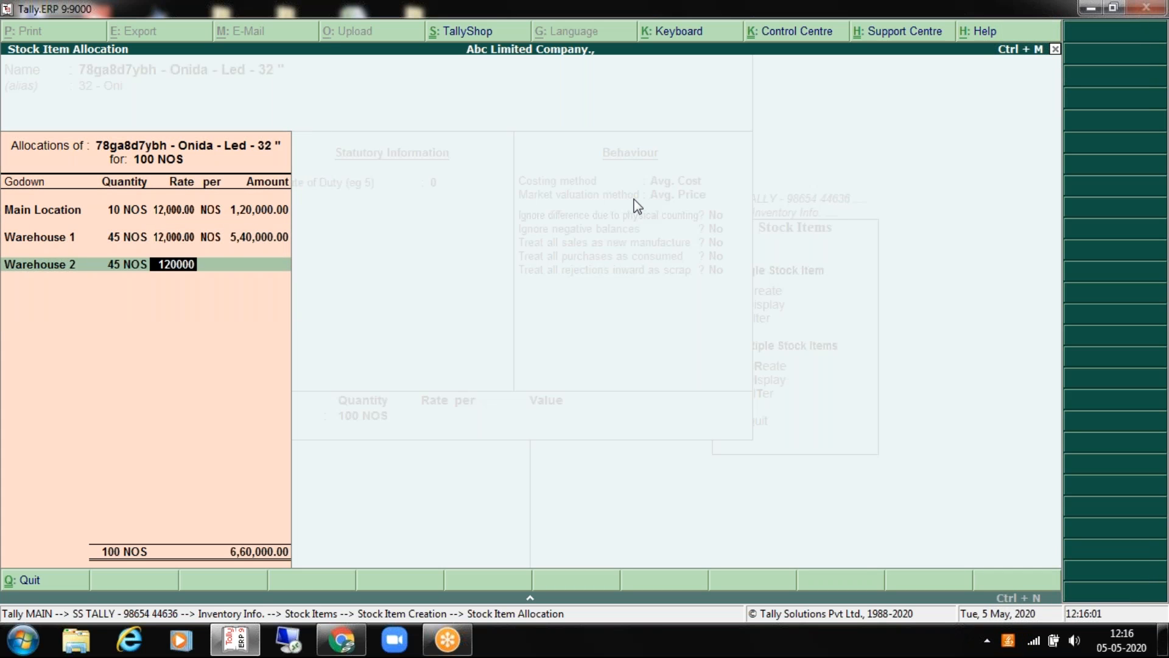
{"action": "key", "text": "BackSpace"}
{"action": "key", "text": "Return"}
{"action": "key", "text": "Return"}
{"action": "key", "text": "Return"}
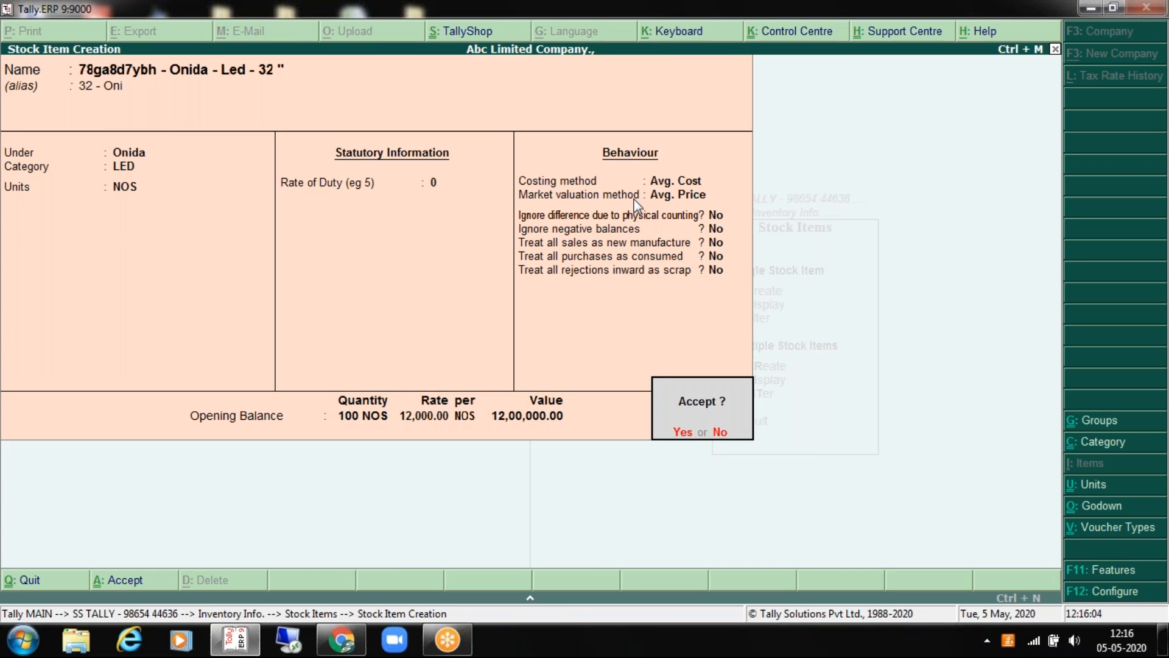
{"action": "key", "text": "Return"}
{"action": "key", "text": "Escape"}
Step: Open the Onida LED 32" item in Stock Item Alteration, review its godown allocations, and accept
{"action": "key", "text": "Return"}
{"action": "key", "text": "Escape"}
{"action": "key", "text": "Escape"}
{"action": "key", "text": "Escape"}
{"action": "key", "text": "Escape"}
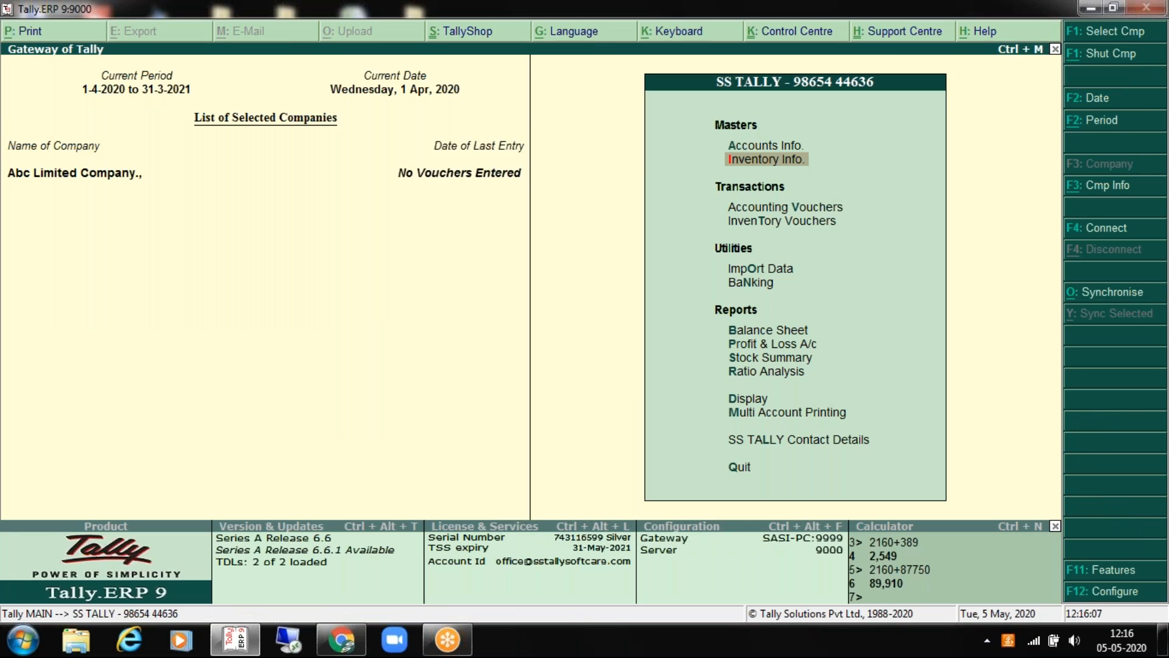
{"action": "key", "text": "Return"}
{"action": "key", "text": "Down"}
{"action": "key", "text": "Return"}
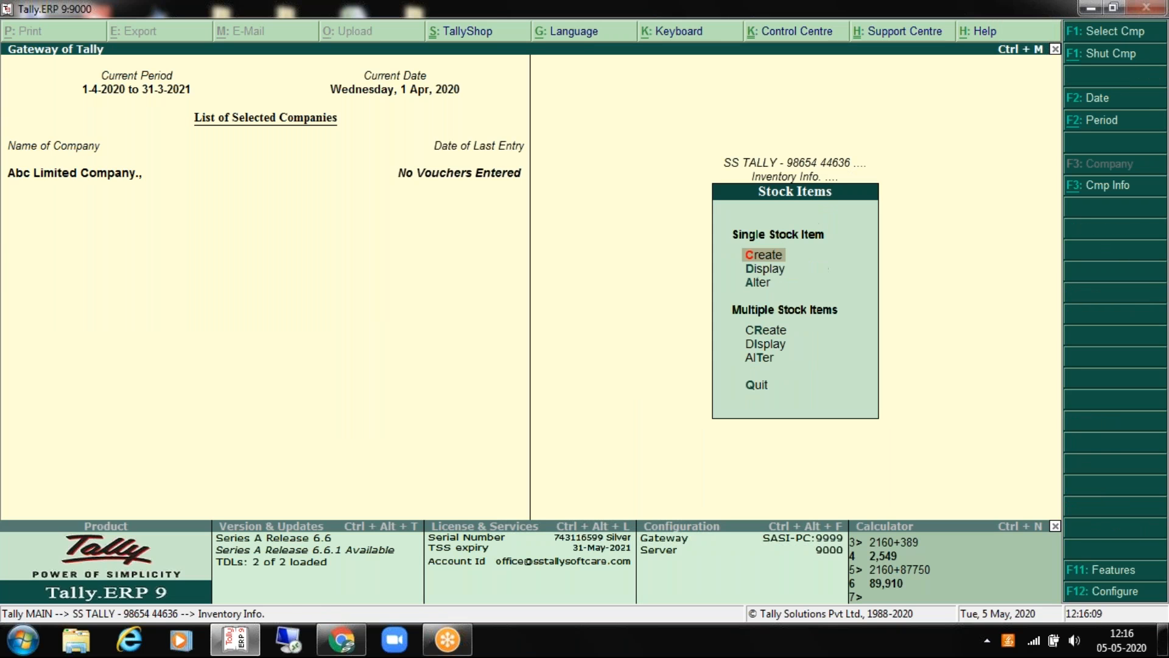
{"action": "key", "text": "Down"}
{"action": "key", "text": "Down"}
{"action": "key", "text": "Return"}
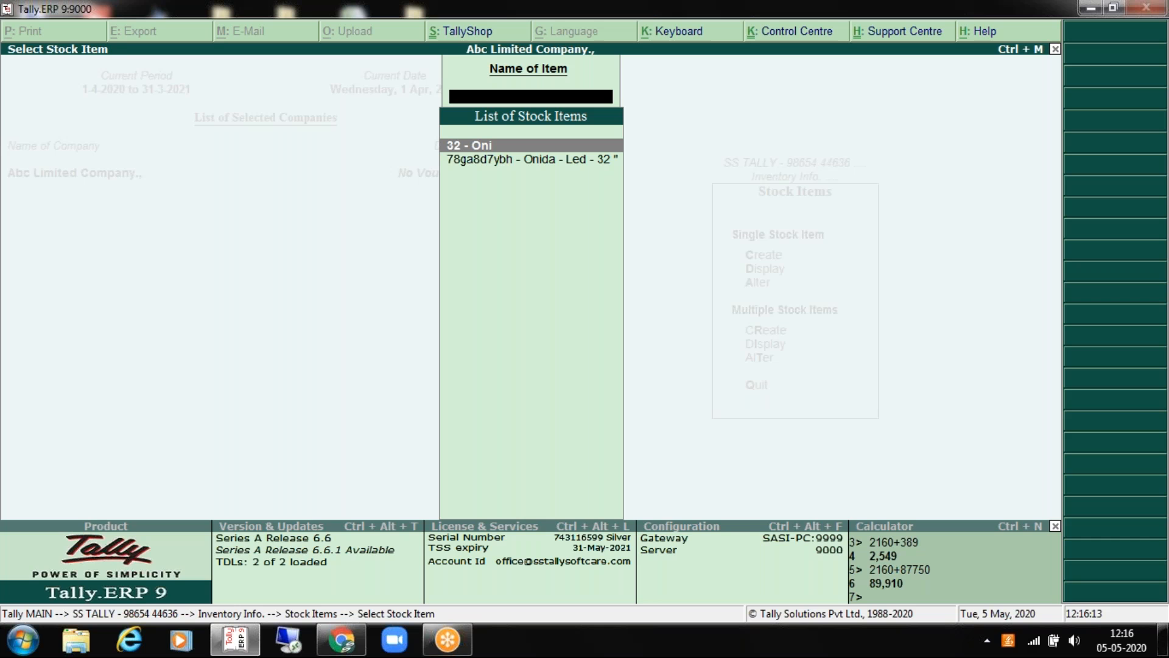
{"action": "key", "text": "Return"}
{"action": "key", "text": "Return"}
{"action": "key", "text": "Return"}
{"action": "key", "text": "Return"}
{"action": "key", "text": "Return"}
{"action": "key", "text": "Return"}
{"action": "key", "text": "Return"}
{"action": "key", "text": "Return"}
{"action": "key", "text": "Return"}
{"action": "key", "text": "Return"}
{"action": "key", "text": "Return"}
{"action": "key", "text": "Return"}
{"action": "key", "text": "Return"}
{"action": "key", "text": "Return"}
{"action": "key", "text": "Return"}
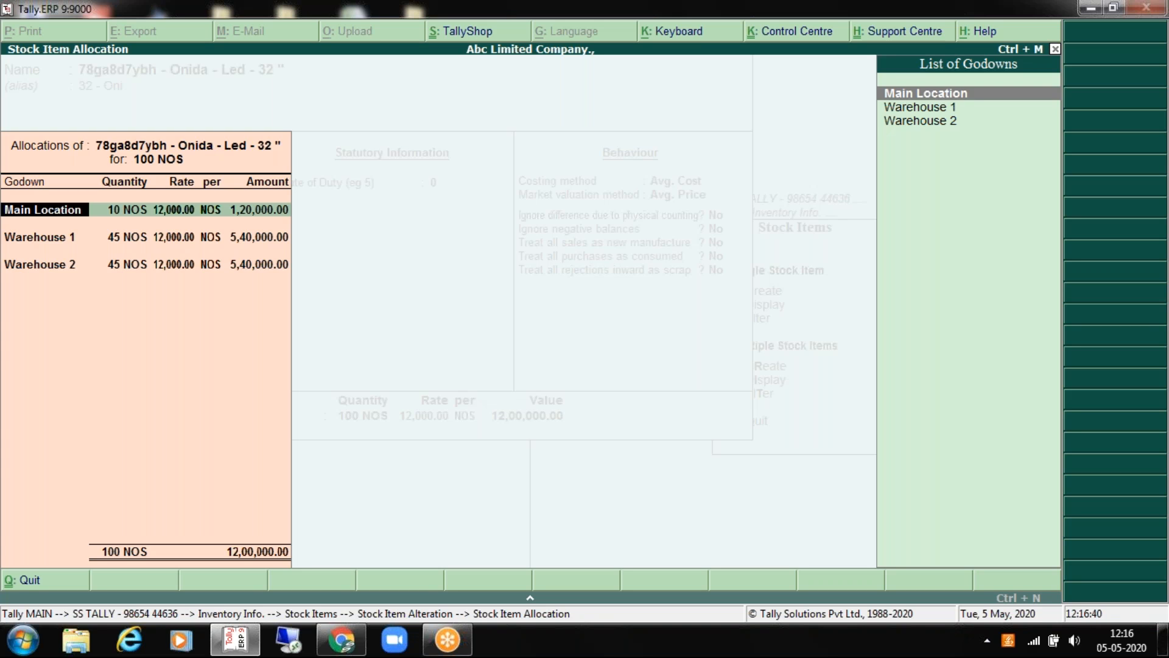
{"action": "key", "text": "Return"}
{"action": "key", "text": "Return"}
{"action": "key", "text": "Return"}
{"action": "key", "text": "Return"}
{"action": "key", "text": "Return"}
{"action": "key", "text": "Return"}
{"action": "key", "text": "Return"}
{"action": "key", "text": "Return"}
{"action": "key", "text": "Return"}
{"action": "key", "text": "Return"}
{"action": "key", "text": "Return"}
{"action": "key", "text": "Return"}
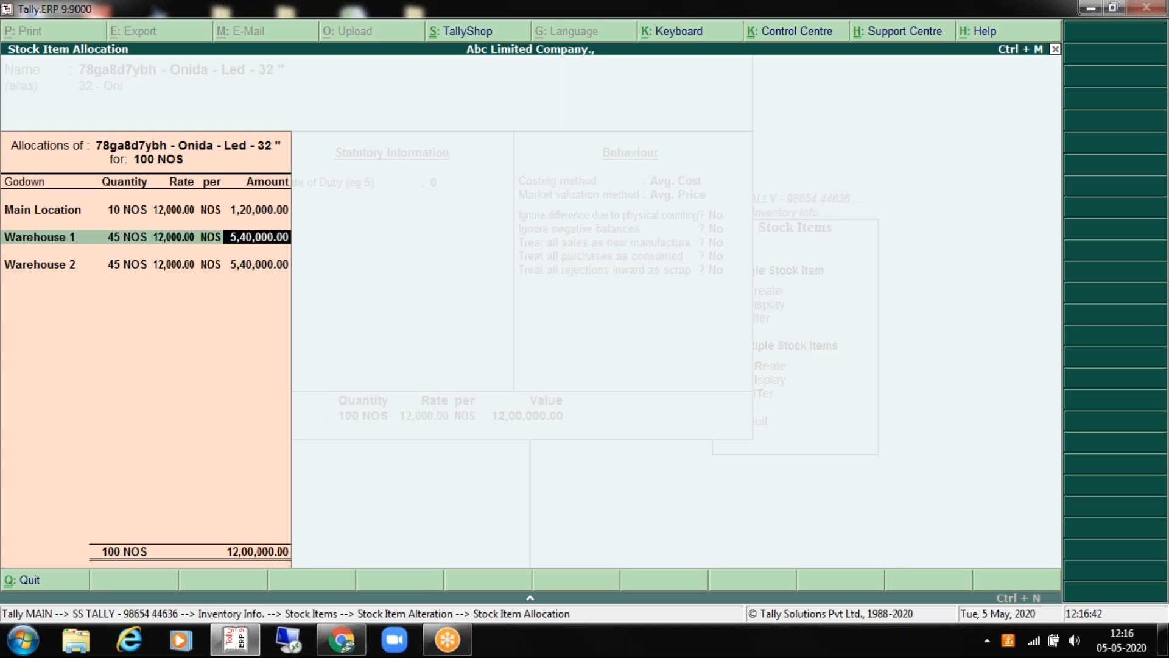
{"action": "key", "text": "Return"}
{"action": "key", "text": "Return"}
{"action": "key", "text": "Return"}
{"action": "key", "text": "Return"}
{"action": "key", "text": "Return"}
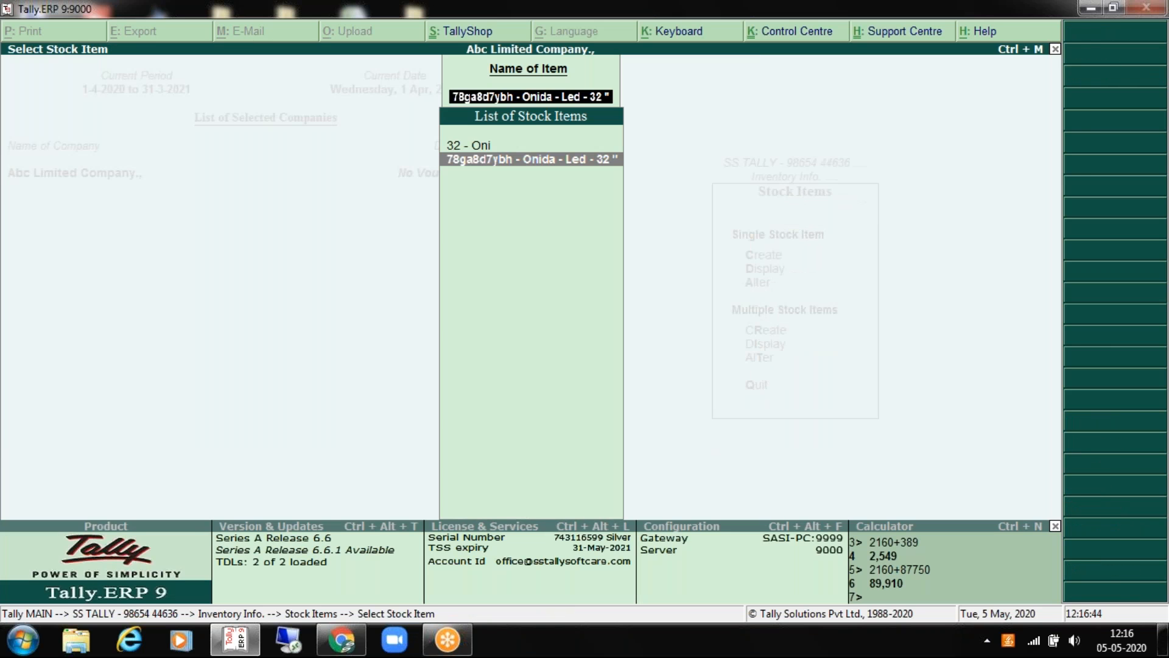
Step: Start creating a new stock item
{"action": "key", "text": "Escape"}
{"action": "key", "text": "Up"}
{"action": "key", "text": "Up"}
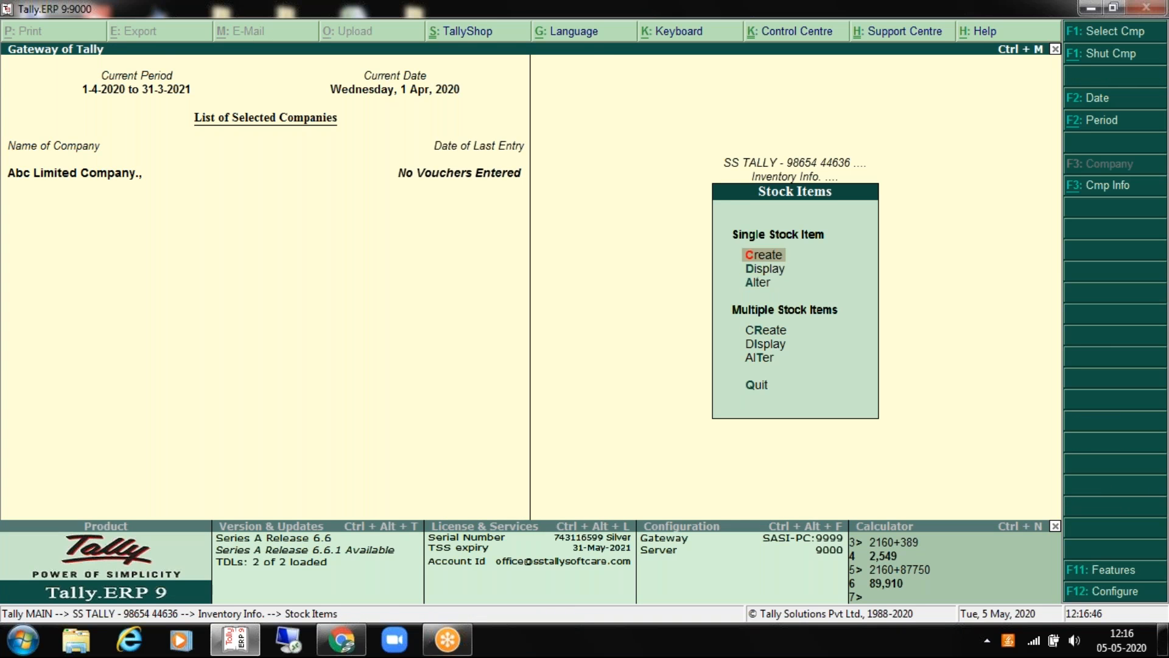
{"action": "key", "text": "Return"}
Step: Name the item '98asud9a8uds98 - 32" - Samsung', in the Samsung group, with category LCD and units NOS
{"action": "type", "text": "98asud9a8uds98"}
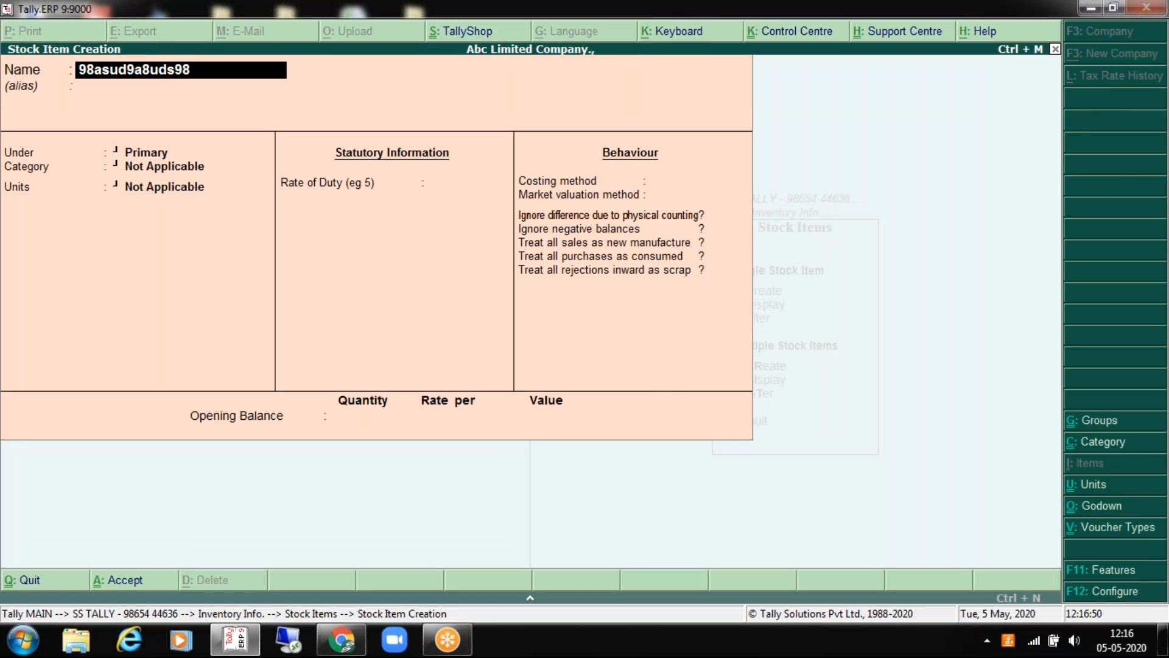
{"action": "type", "text": " - 32\" - Samsungh"}
{"action": "key", "text": "BackSpace"}
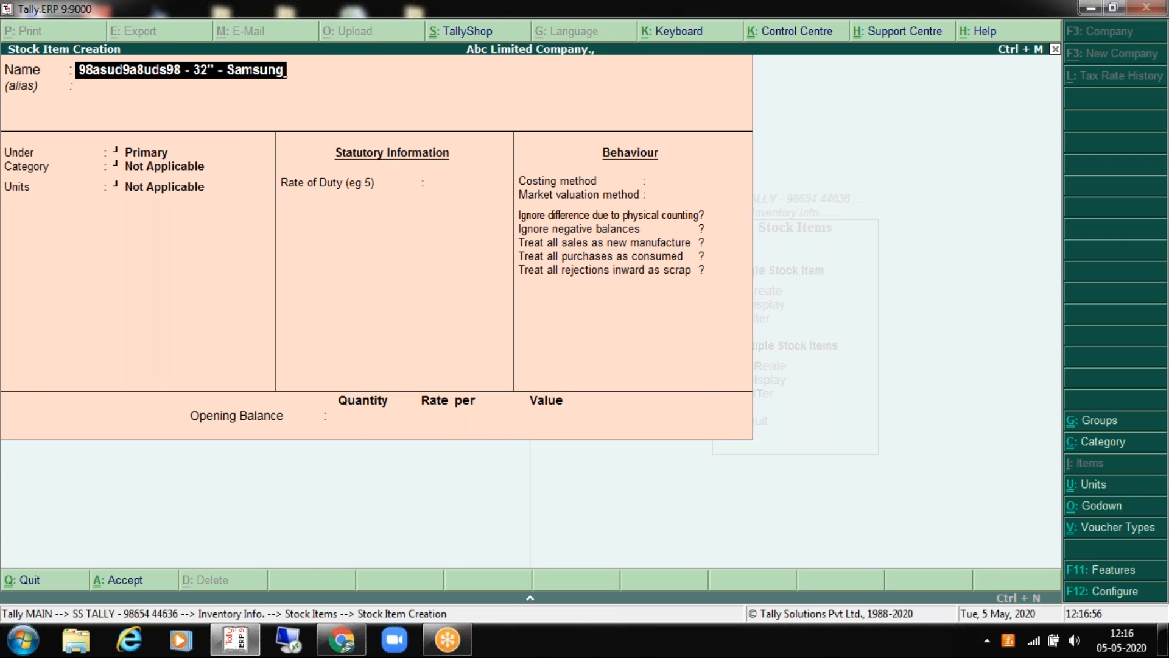
{"action": "key", "text": "Return"}
{"action": "key", "text": "Return"}
{"action": "key", "text": "Down"}
{"action": "key", "text": "Down"}
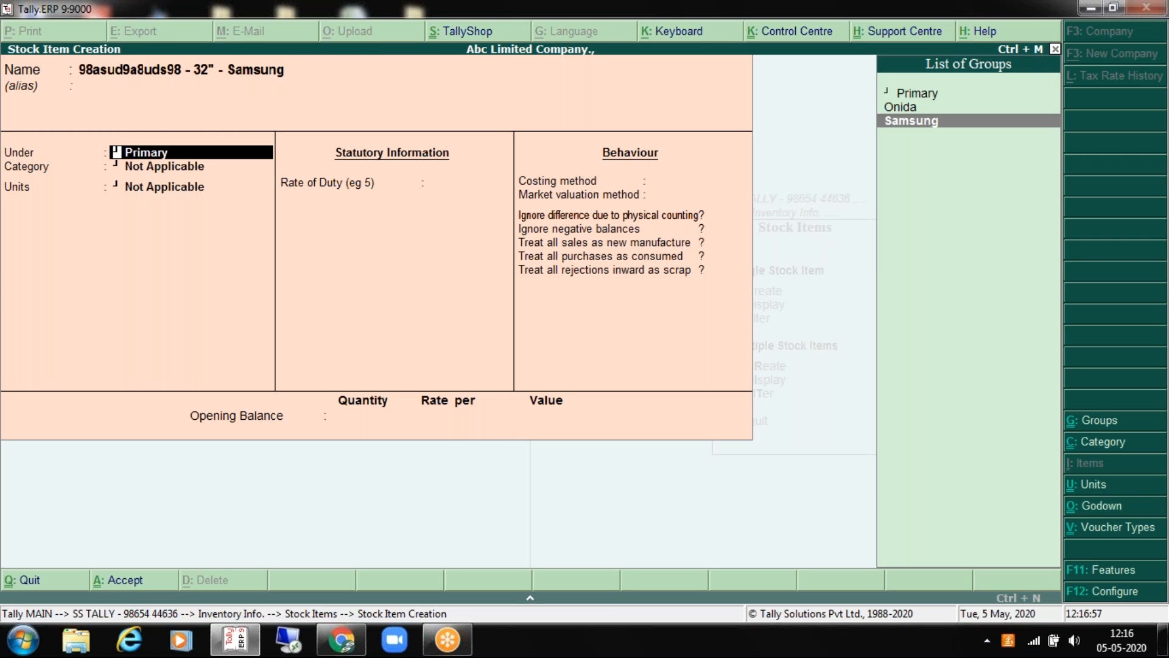
{"action": "key", "text": "Return"}
{"action": "key", "text": "Down"}
{"action": "key", "text": "Down"}
{"action": "key", "text": "Up"}
{"action": "key", "text": "Return"}
{"action": "key", "text": "Down"}
{"action": "key", "text": "Return"}
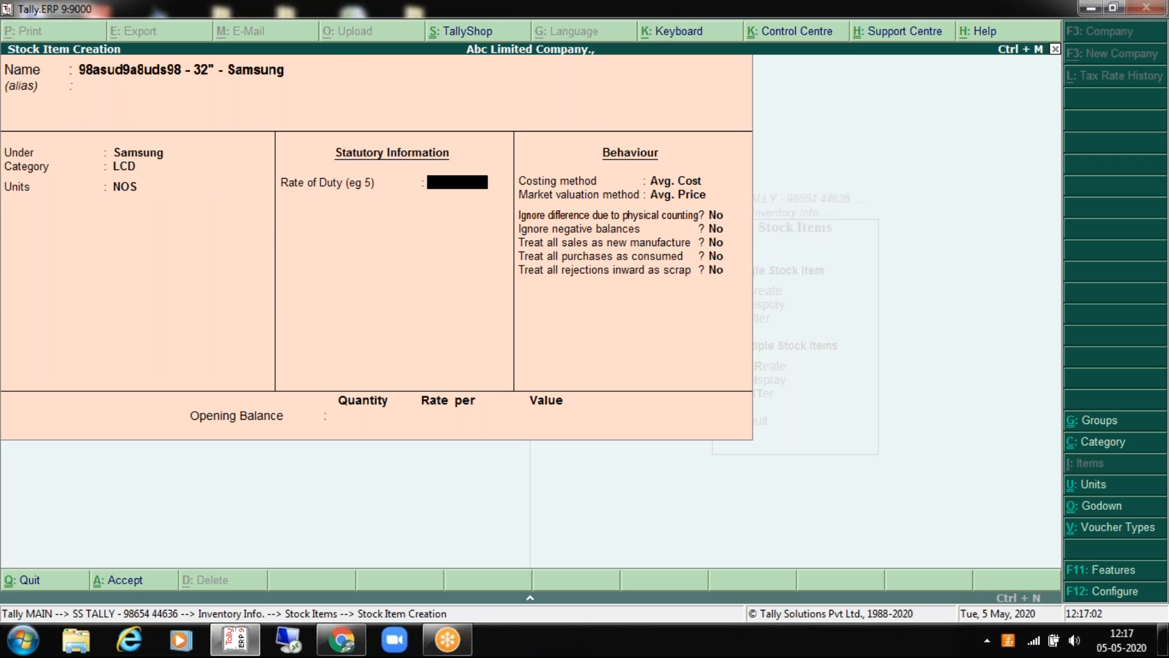
{"action": "key", "text": "Return"}
{"action": "key", "text": "Return"}
{"action": "key", "text": "Return"}
{"action": "key", "text": "Return"}
{"action": "key", "text": "Return"}
{"action": "key", "text": "Return"}
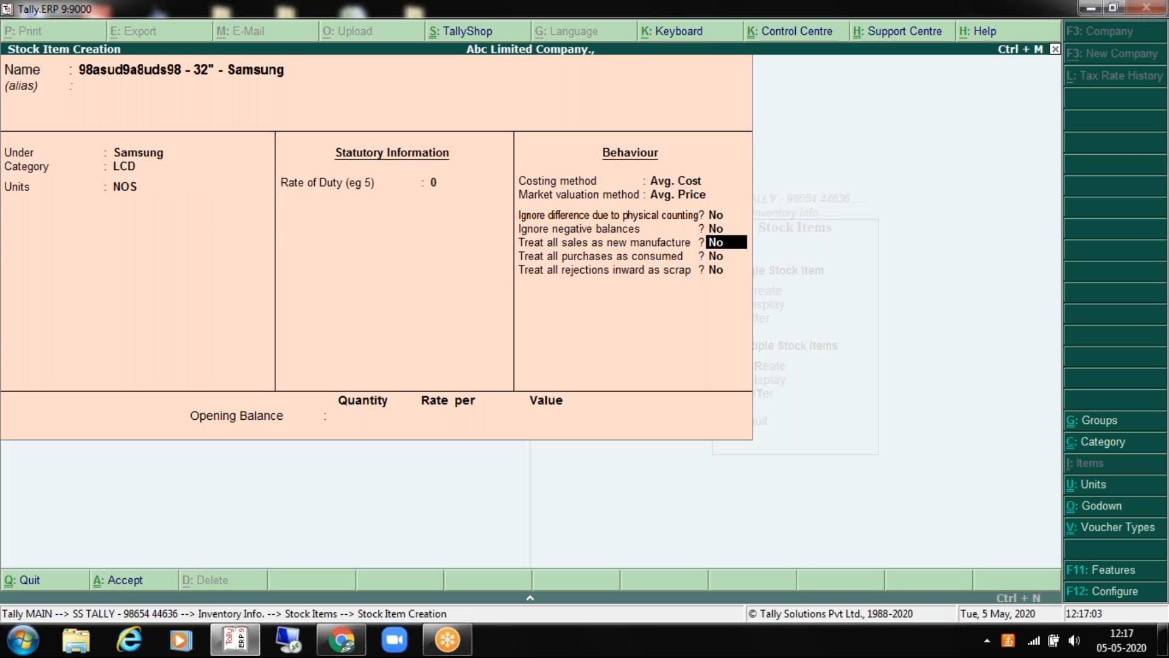
Step: Enter 150 NOS opening stock: 90 in Main Location and 60 in Warehouse 1, both at 12,000
{"action": "key", "text": "Return"}
{"action": "type", "text": "150"}
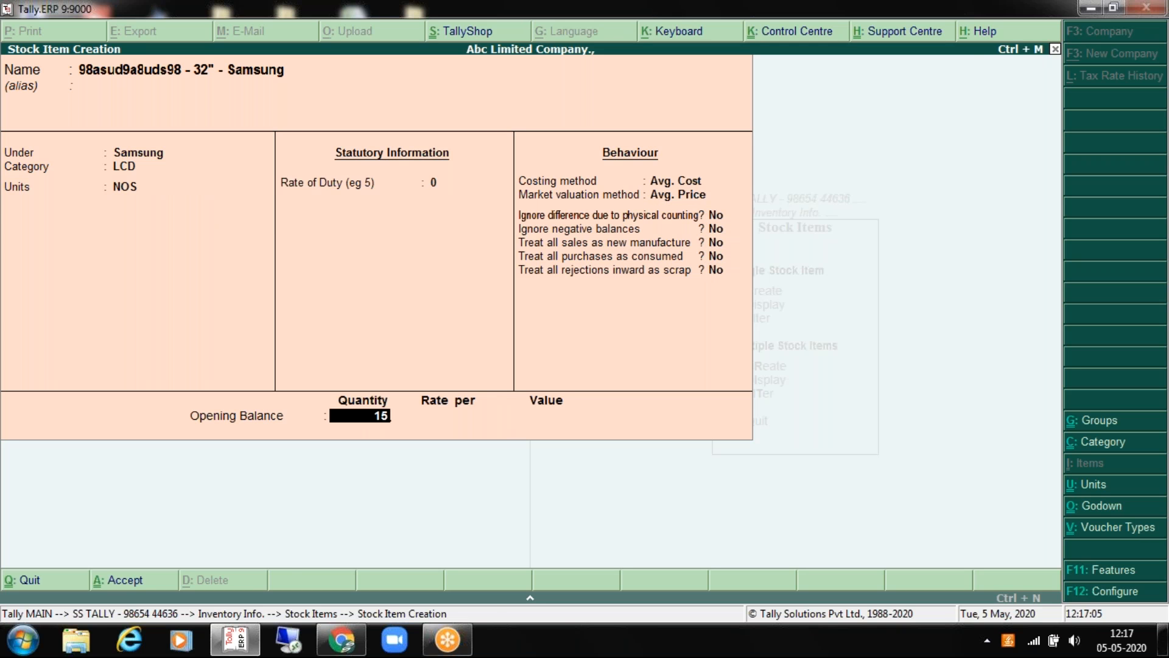
{"action": "key", "text": "Return"}
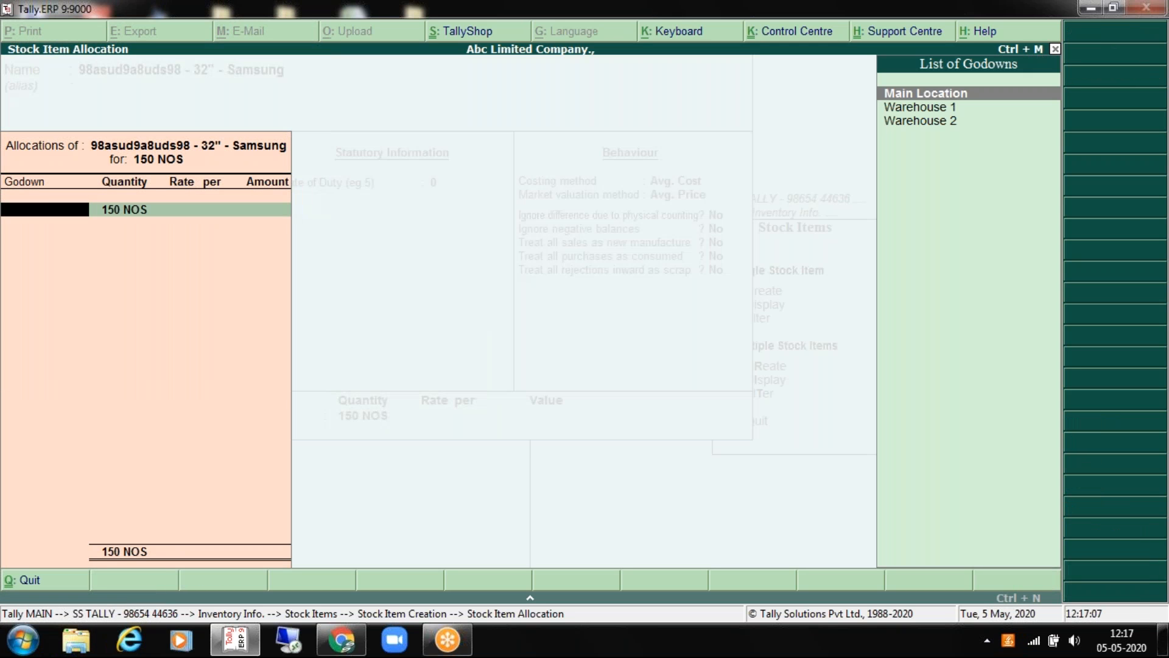
{"action": "key", "text": "Return"}
{"action": "type", "text": "90"}
{"action": "key", "text": "Return"}
{"action": "type", "text": "12000"}
{"action": "key", "text": "Return"}
{"action": "key", "text": "Return"}
{"action": "key", "text": "Return"}
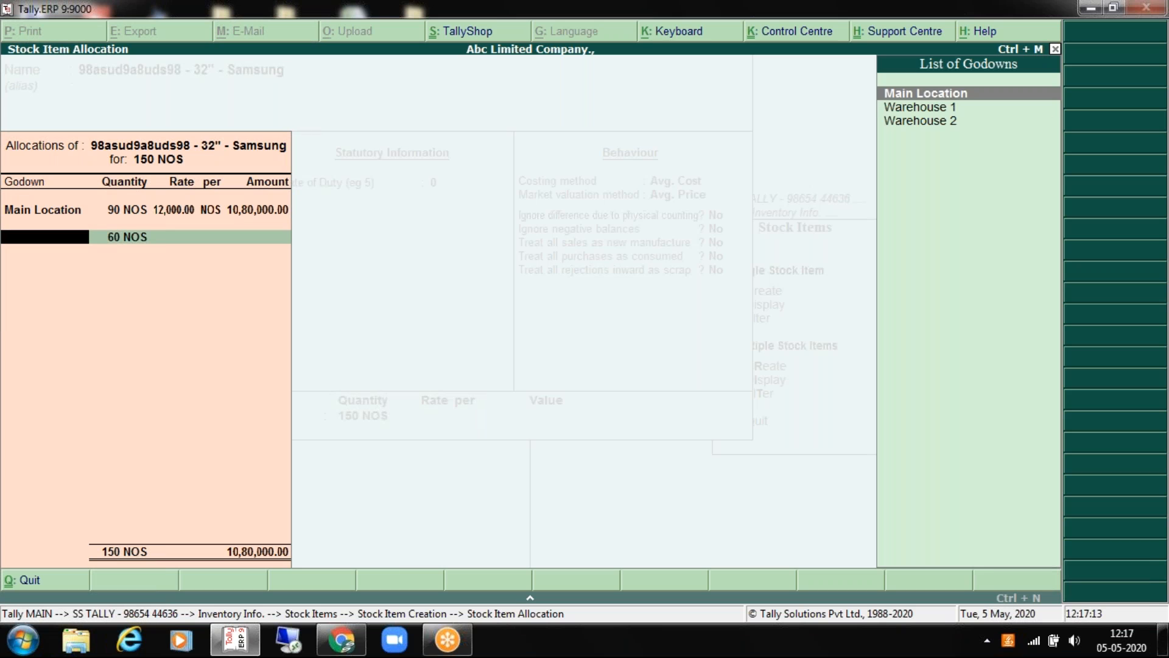
{"action": "key", "text": "Down"}
{"action": "key", "text": "Return"}
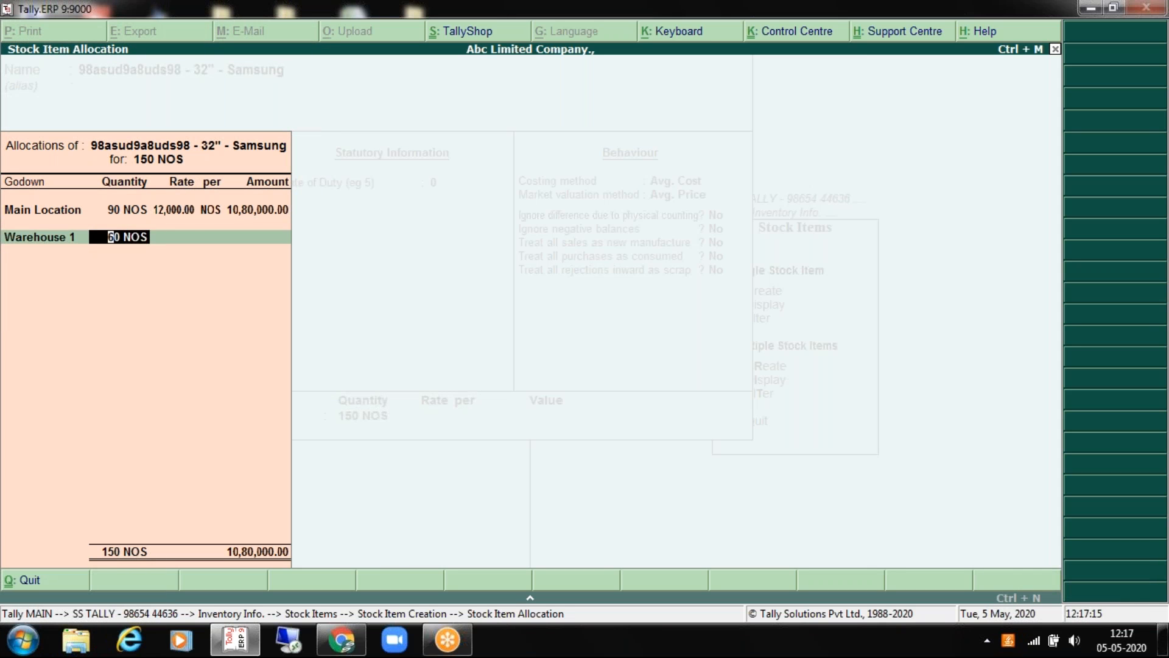
{"action": "key", "text": "Return"}
{"action": "type", "text": "12000"}
{"action": "key", "text": "Return"}
{"action": "key", "text": "Return"}
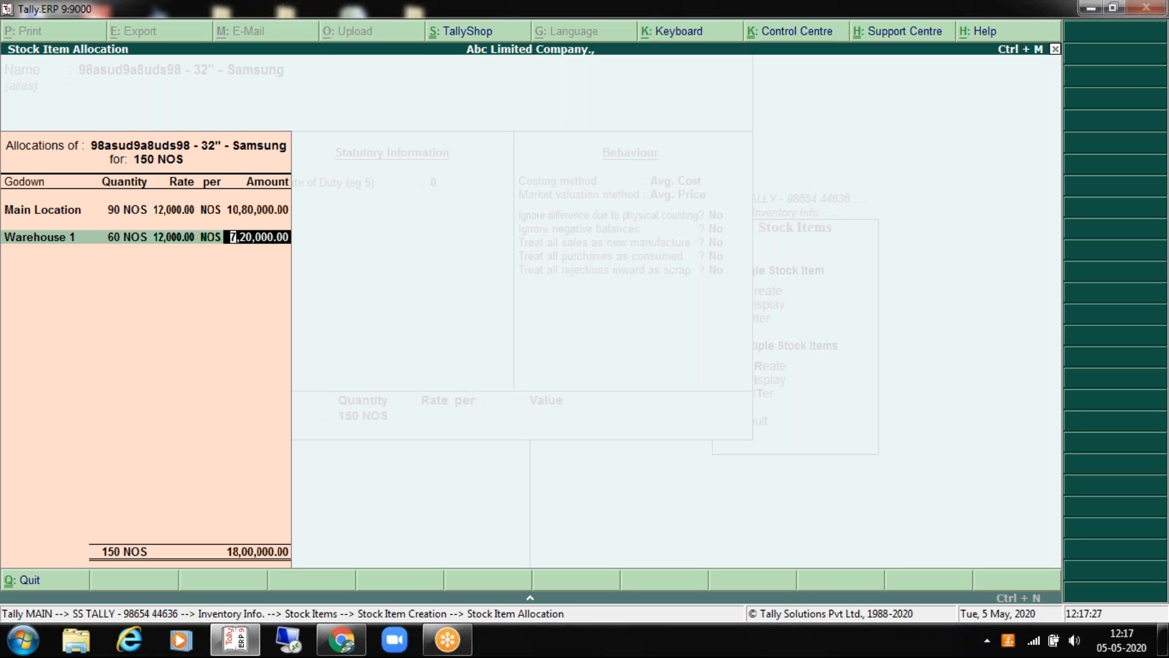
{"action": "key", "text": "Return"}
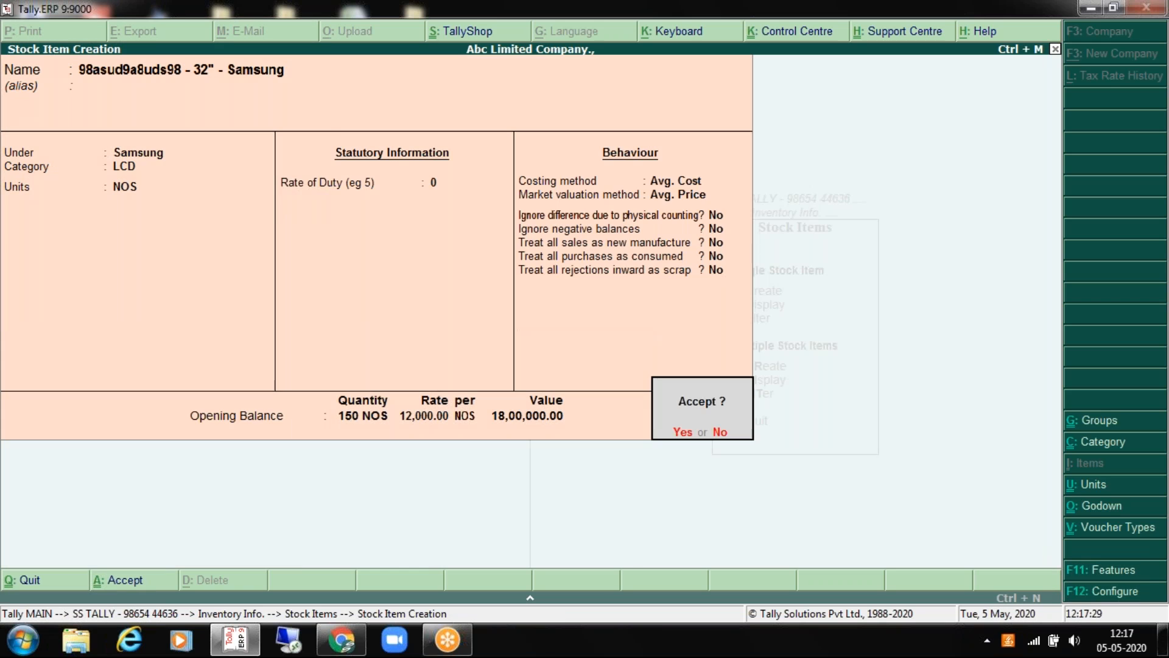
Step: Save the Samsung stock item and quit the blank stock item creation form
{"action": "key", "text": "Return"}
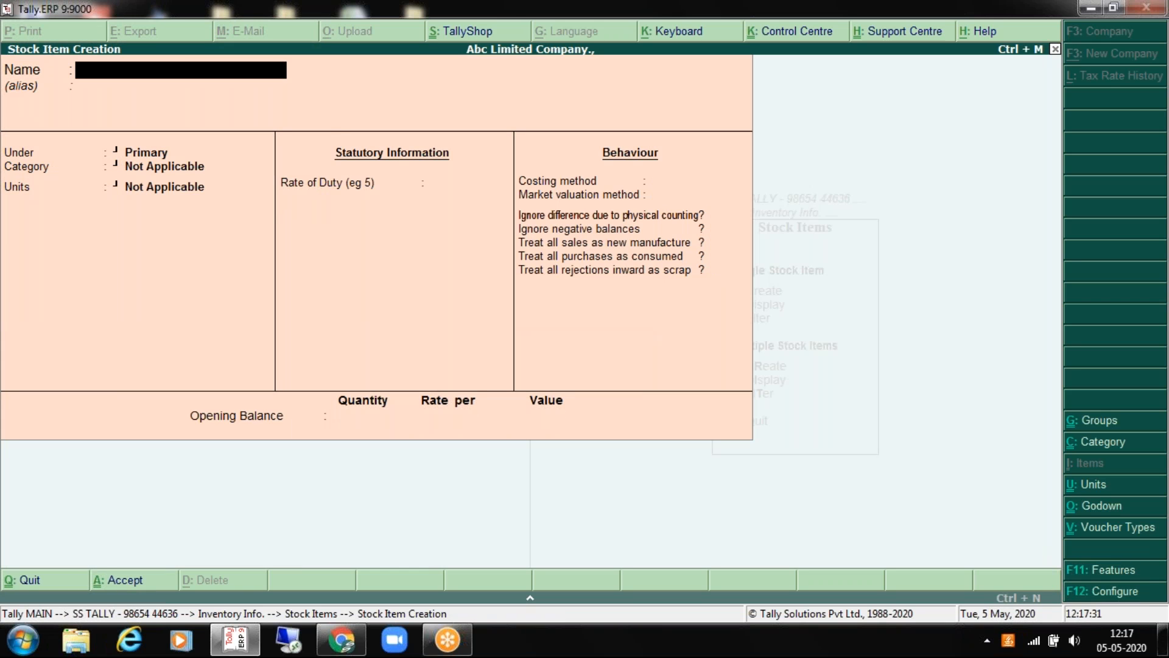
{"action": "key", "text": "Escape"}
{"action": "key", "text": "Return"}
{"action": "key", "text": "Down"}
{"action": "key", "text": "Down"}
{"action": "key", "text": "Down"}
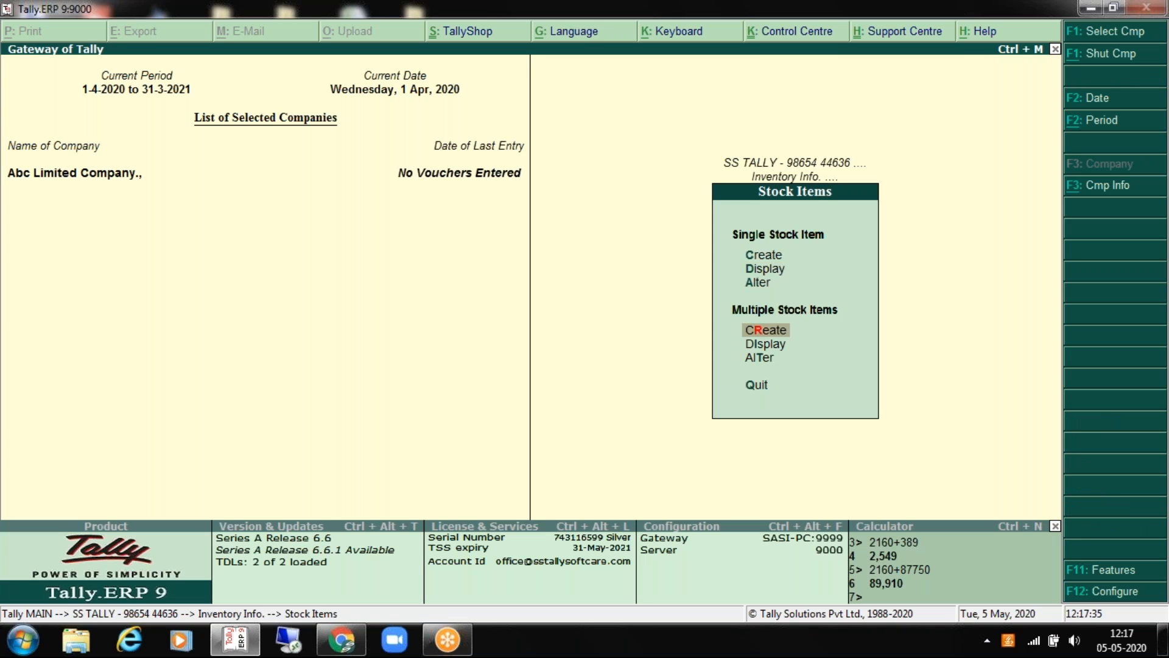
{"action": "key", "text": "Down"}
{"action": "key", "text": "Down"}
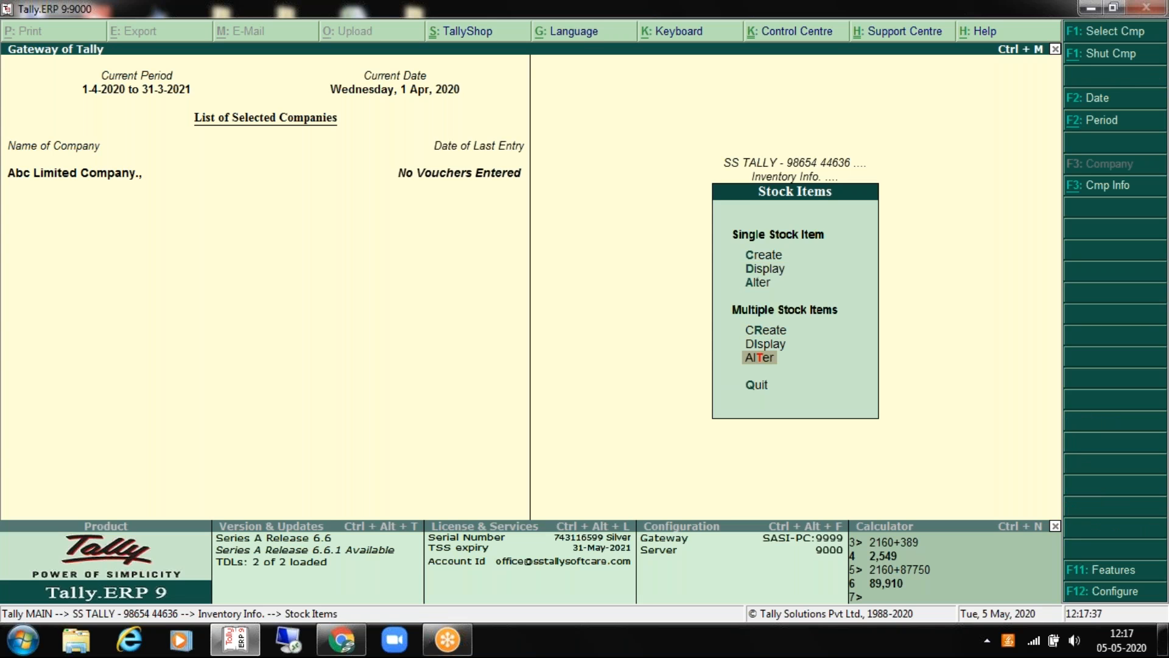
Step: Review the Onida and Samsung godown allocations in Multiple Stock Items alteration for All Items, then exit
{"action": "key", "text": "Return"}
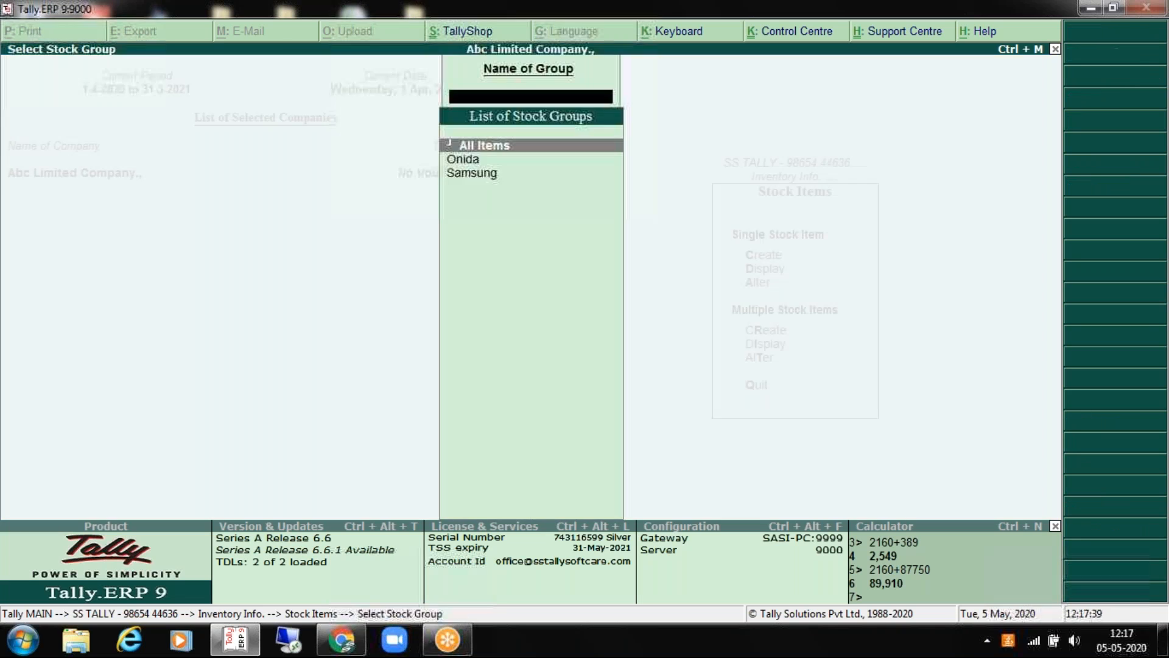
{"action": "key", "text": "Escape"}
{"action": "key", "text": "Return"}
{"action": "key", "text": "Return"}
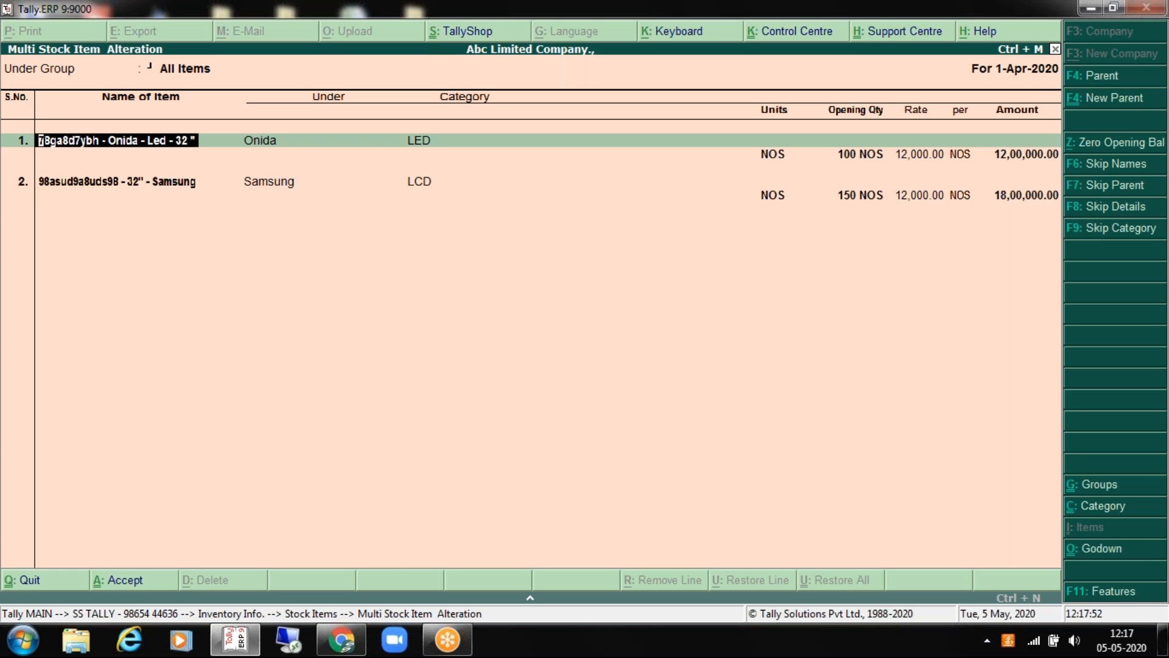
{"action": "key", "text": "Return"}
{"action": "key", "text": "Return"}
{"action": "key", "text": "Return"}
{"action": "key", "text": "Return"}
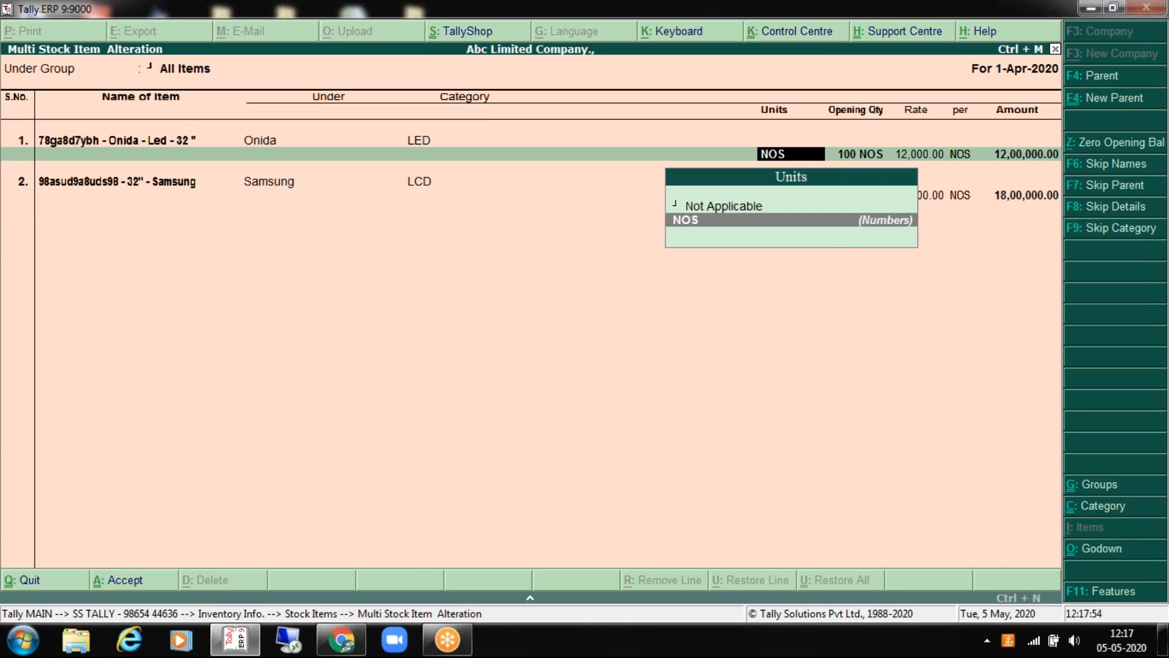
{"action": "key", "text": "Return"}
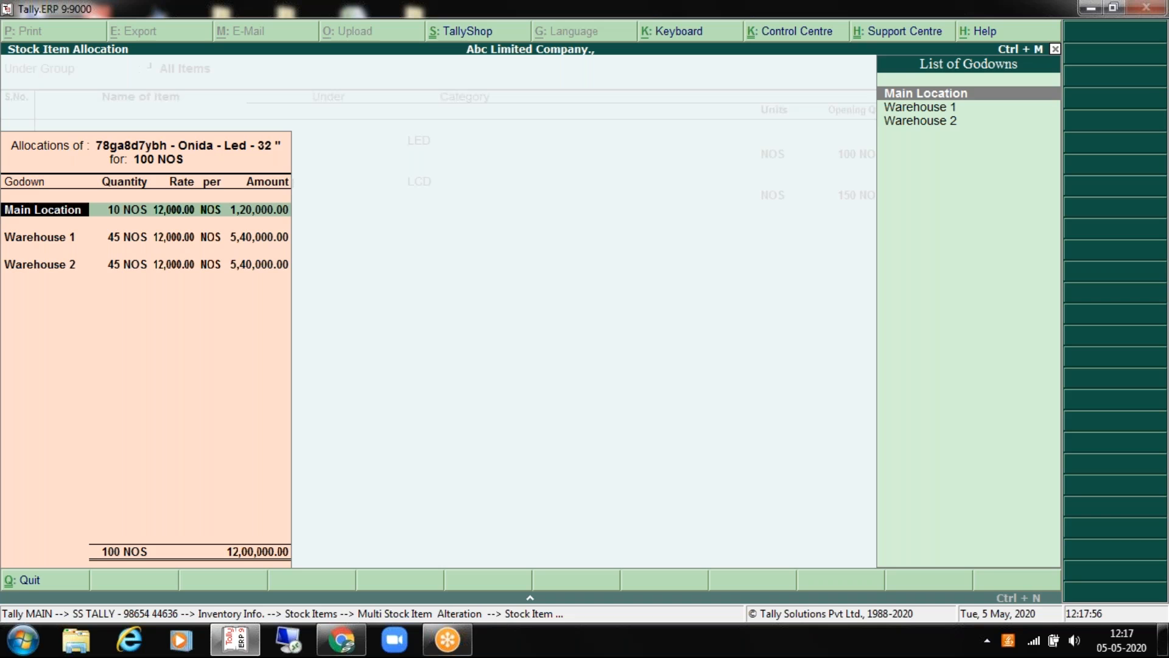
{"action": "key", "text": "Return"}
{"action": "key", "text": "Return"}
{"action": "key", "text": "Return"}
{"action": "key", "text": "Return"}
{"action": "key", "text": "Return"}
{"action": "key", "text": "Return"}
{"action": "key", "text": "Return"}
{"action": "key", "text": "Return"}
{"action": "key", "text": "Return"}
{"action": "key", "text": "Return"}
{"action": "key", "text": "Return"}
{"action": "key", "text": "Return"}
{"action": "key", "text": "Return"}
{"action": "key", "text": "Return"}
{"action": "key", "text": "Return"}
{"action": "key", "text": "Return"}
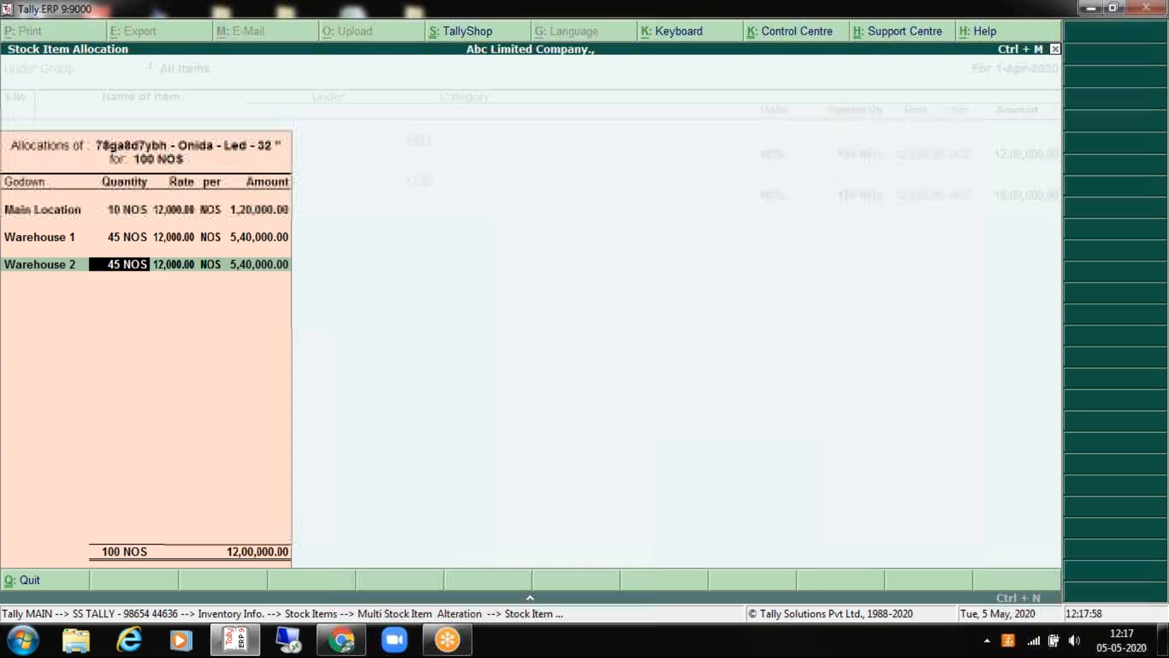
{"action": "key", "text": "Return"}
{"action": "key", "text": "Return"}
{"action": "key", "text": "Return"}
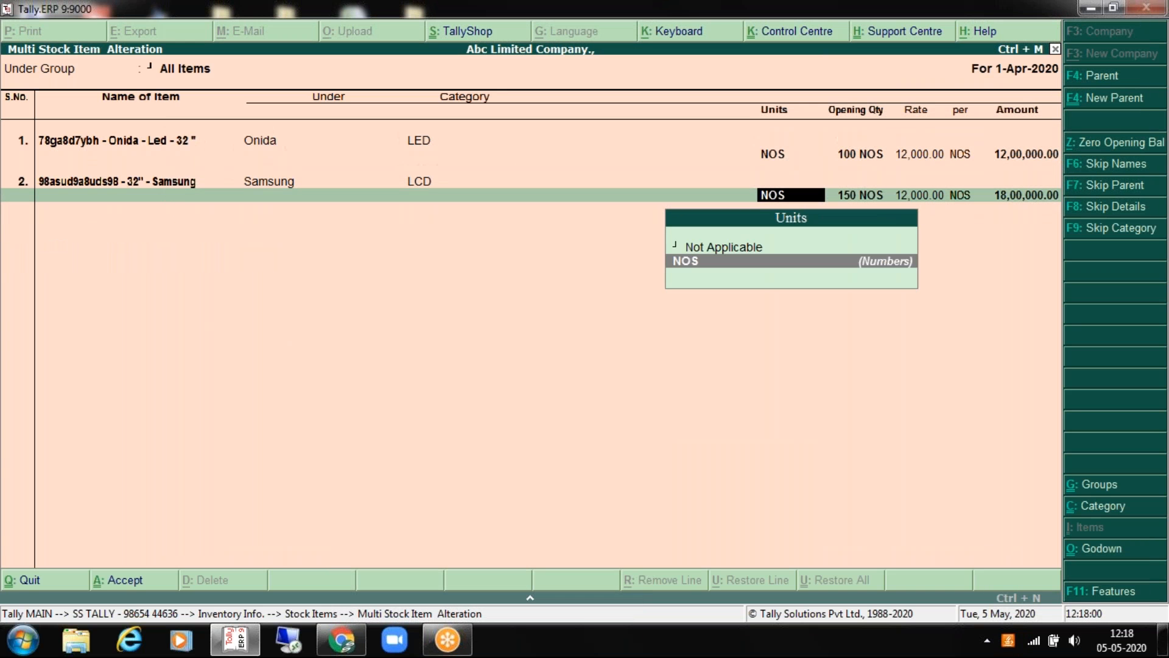
{"action": "key", "text": "Return"}
{"action": "key", "text": "Return"}
{"action": "key", "text": "Return"}
{"action": "key", "text": "Return"}
{"action": "key", "text": "Return"}
{"action": "key", "text": "Return"}
{"action": "key", "text": "Return"}
{"action": "key", "text": "Return"}
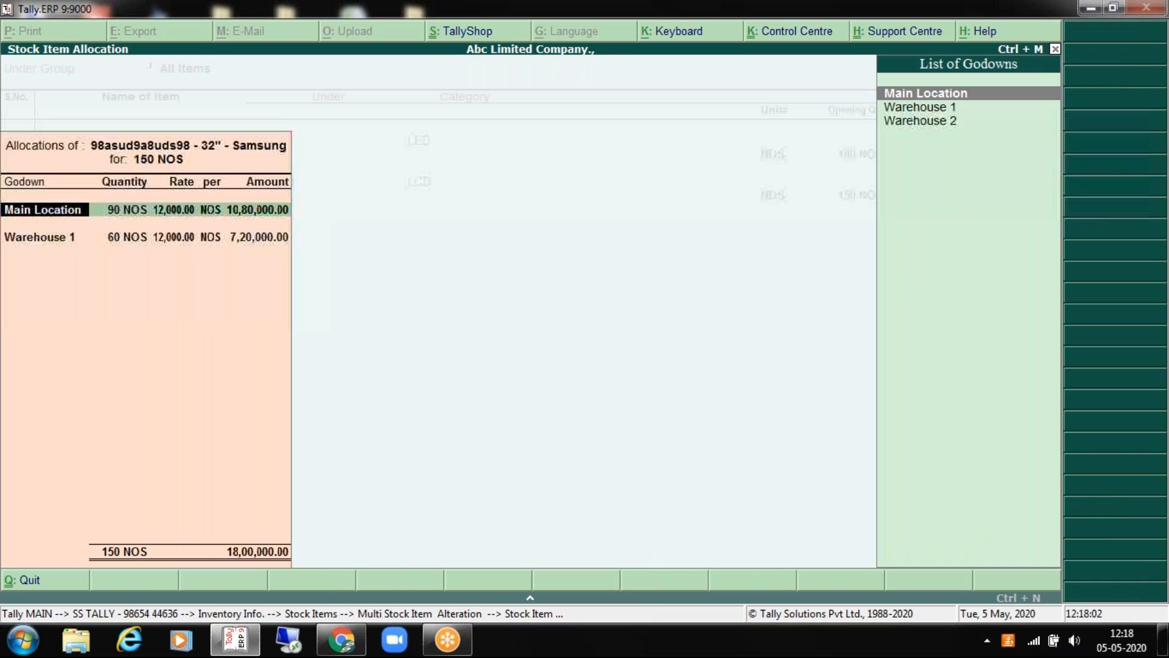
{"action": "key", "text": "Escape"}
{"action": "key", "text": "Return"}
Step: Open the Stock Summary and switch it to the detailed item-level view
{"action": "key", "text": "Escape"}
{"action": "key", "text": "Escape"}
{"action": "key", "text": "Escape"}
{"action": "key", "text": "Escape"}
{"action": "key", "text": "Escape"}
{"action": "key", "text": "Escape"}
{"action": "key", "text": "Down"}
{"action": "key", "text": "Down"}
{"action": "key", "text": "Down"}
{"action": "key", "text": "Down"}
{"action": "key", "text": "Down"}
{"action": "key", "text": "Down"}
{"action": "key", "text": "Down"}
{"action": "key", "text": "Down"}
{"action": "key", "text": "Down"}
{"action": "key", "text": "Down"}
{"action": "key", "text": "Down"}
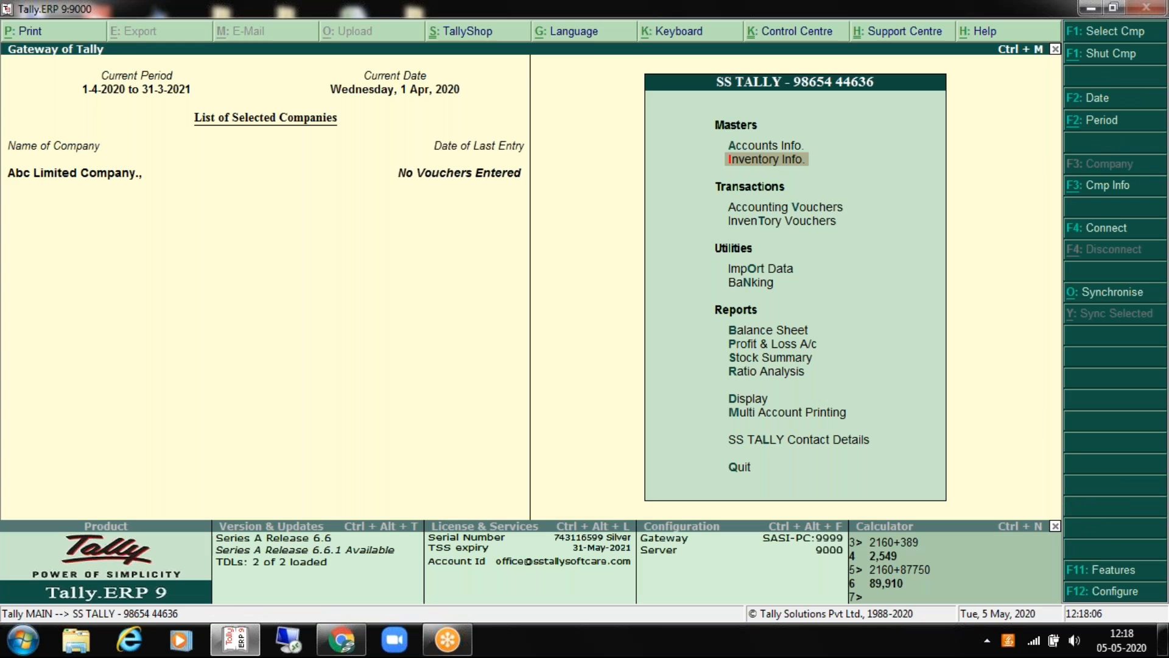
{"action": "key", "text": "Up"}
{"action": "key", "text": "Up"}
{"action": "key", "text": "Up"}
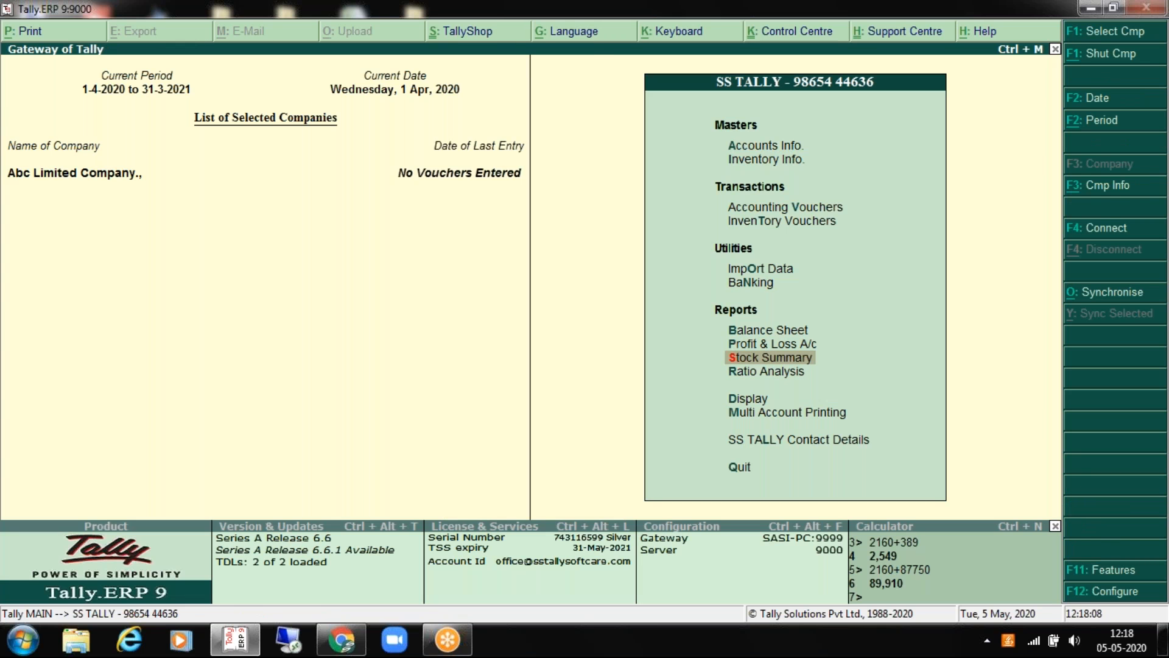
{"action": "key", "text": "Return"}
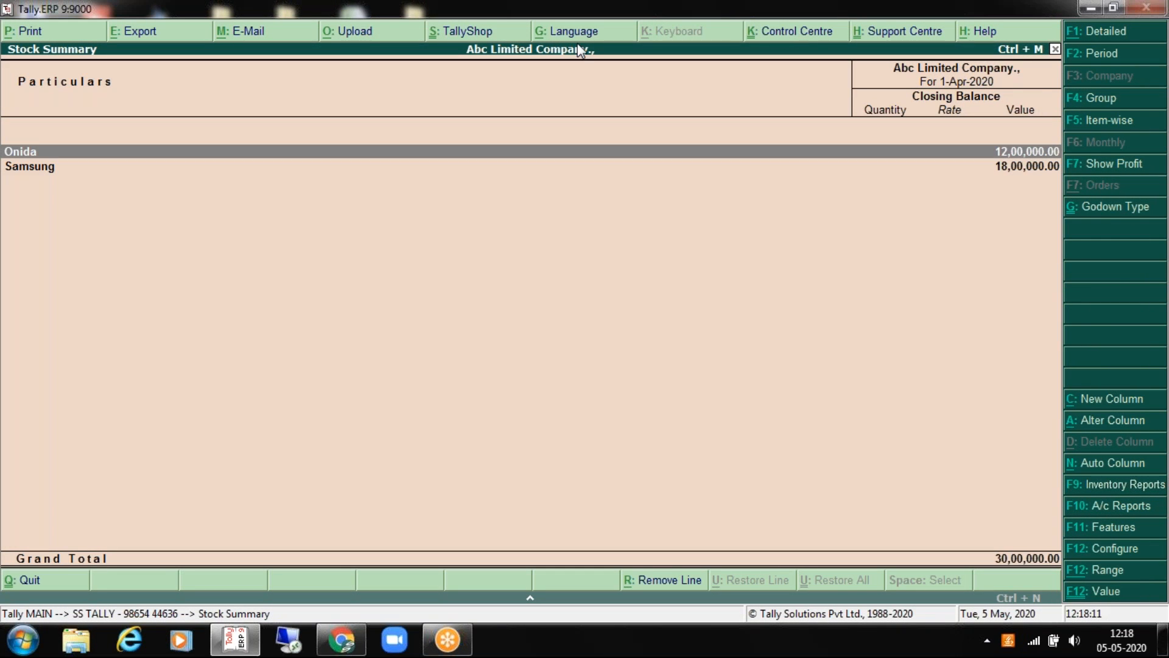
{"action": "left_click_drag", "start_coordinate": [405, 11], "coordinate": [408, 70]}
{"action": "key", "text": "alt+F1"}
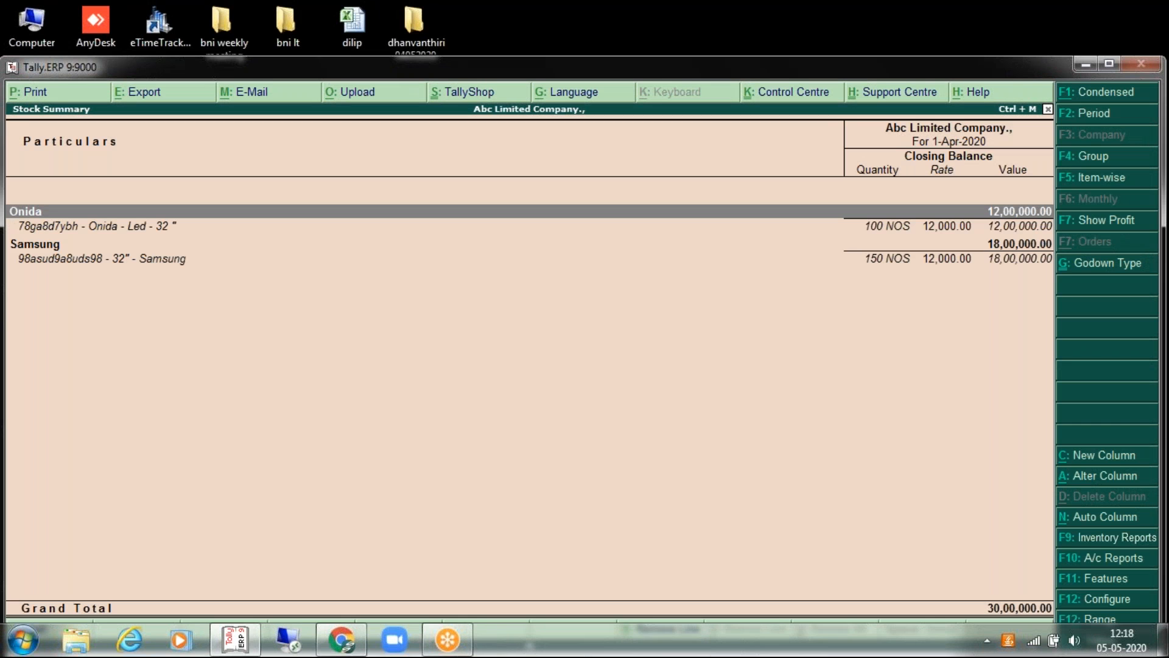
{"action": "key", "text": "Down"}
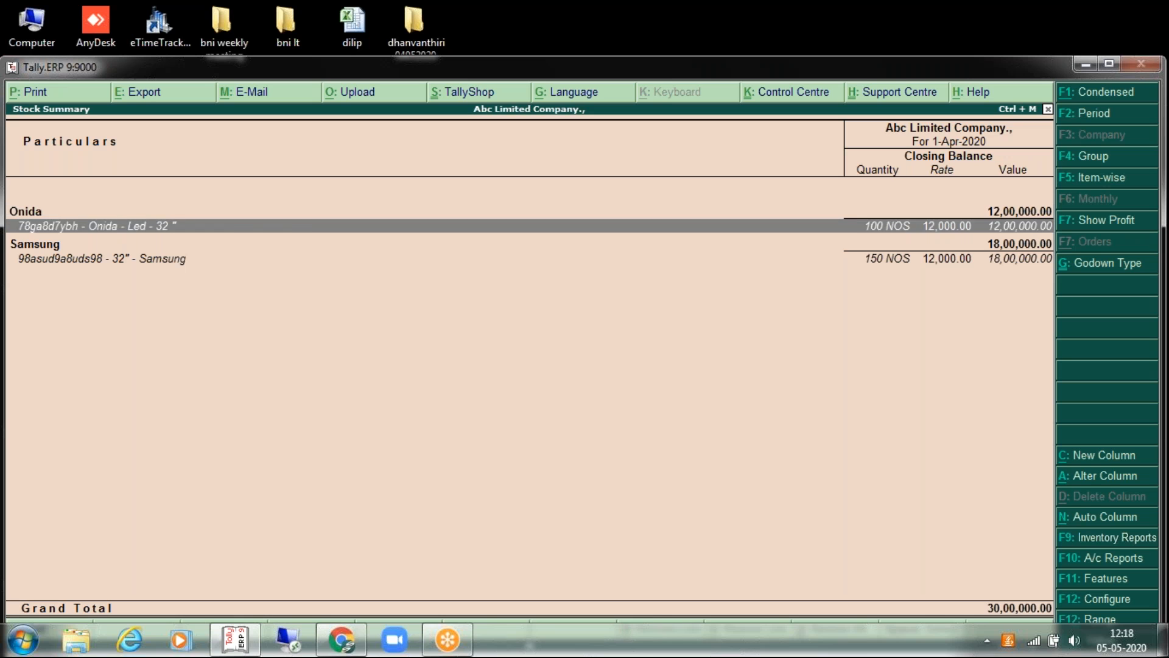
{"action": "key", "text": "Down"}
{"action": "key", "text": "Up"}
{"action": "key", "text": "Down"}
{"action": "key", "text": "Down"}
{"action": "key", "text": "Up"}
{"action": "key", "text": "Up"}
Step: Break down the Onida and Samsung items' stock by godown
{"action": "key", "text": "shift+Return"}
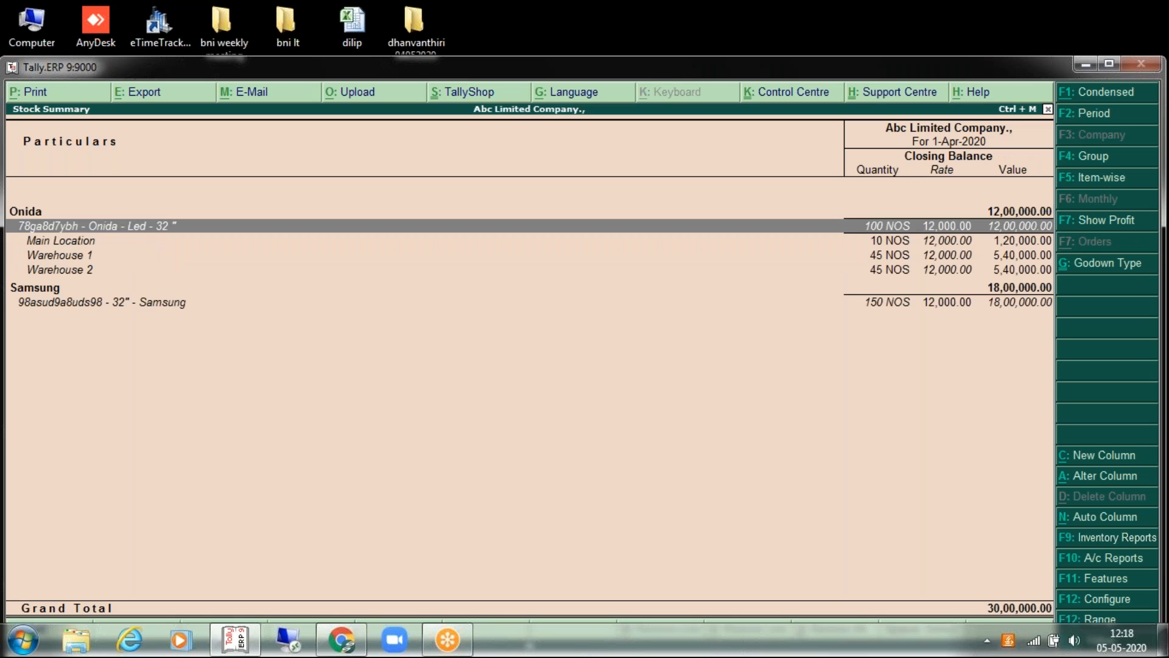
{"action": "key", "text": "Down"}
{"action": "key", "text": "Down"}
{"action": "key", "text": "Down"}
{"action": "key", "text": "Down"}
{"action": "key", "text": "Down"}
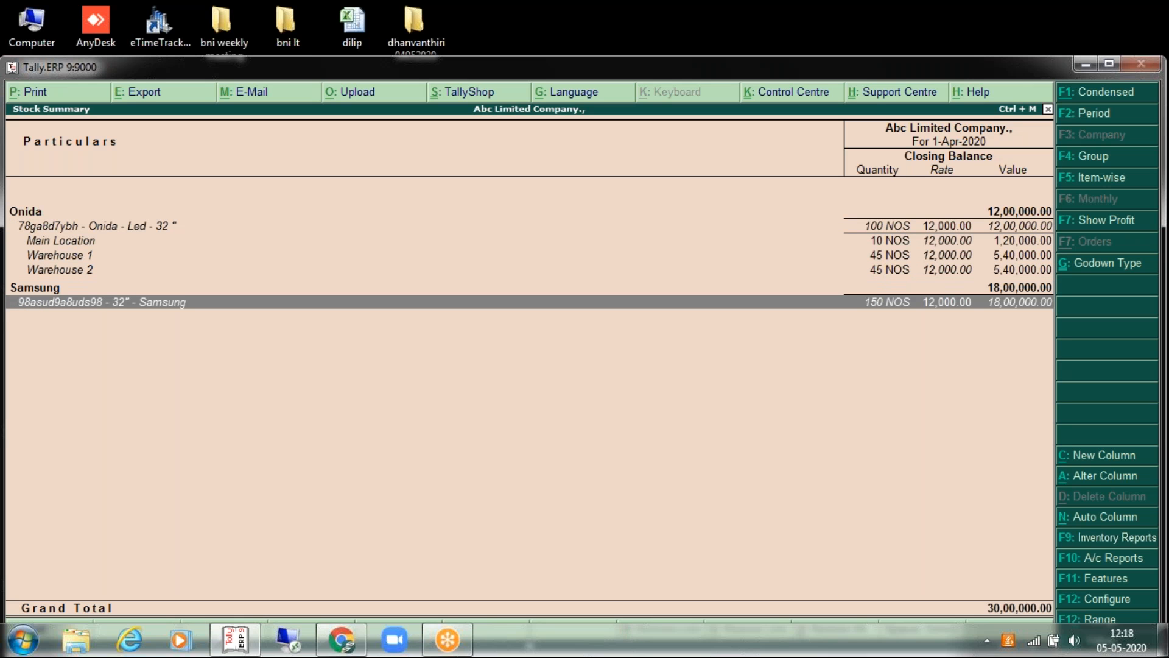
{"action": "key", "text": "Up"}
{"action": "key", "text": "Down"}
{"action": "key", "text": "Up"}
{"action": "key", "text": "Down"}
{"action": "key", "text": "shift+Return"}
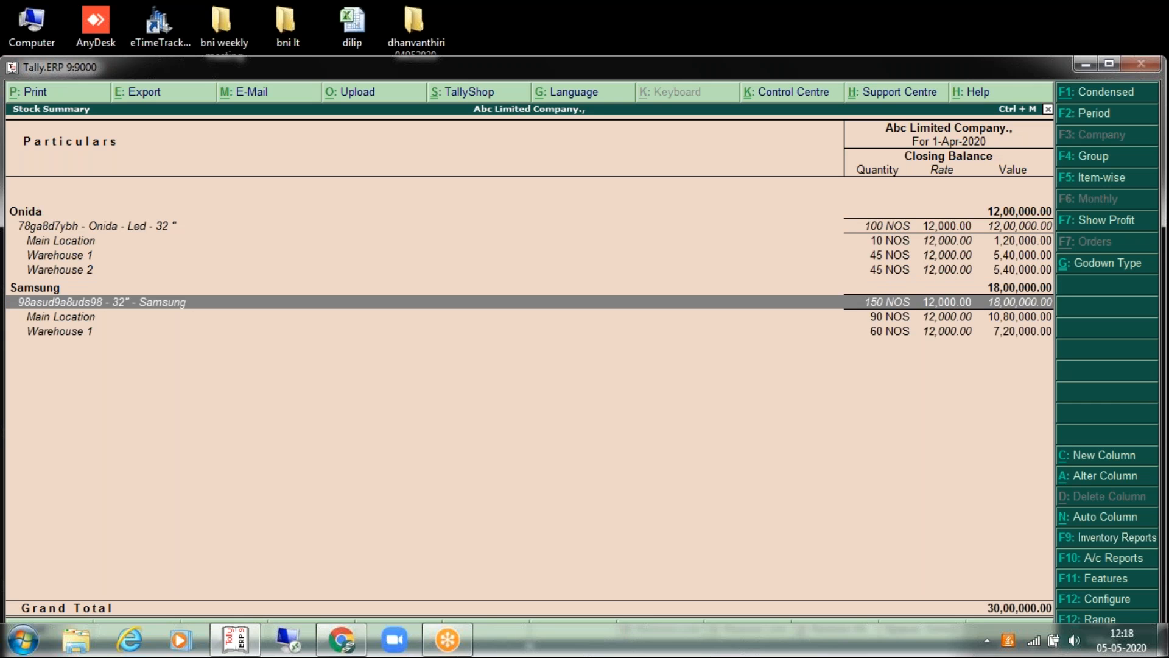
{"action": "key", "text": "Down"}
{"action": "key", "text": "Down"}
{"action": "key", "text": "Up"}
{"action": "key", "text": "Up"}
{"action": "key", "text": "Up"}
{"action": "key", "text": "Down"}
{"action": "key", "text": "Up"}
{"action": "key", "text": "Up"}
{"action": "key", "text": "Up"}
{"action": "key", "text": "Up"}
{"action": "key", "text": "Up"}
{"action": "key", "text": "Up"}
Step: Close and reopen the Stock Summary, showing Onida 12,00,000 and Samsung 18,00,000
{"action": "key", "text": "Down"}
{"action": "key", "text": "Down"}
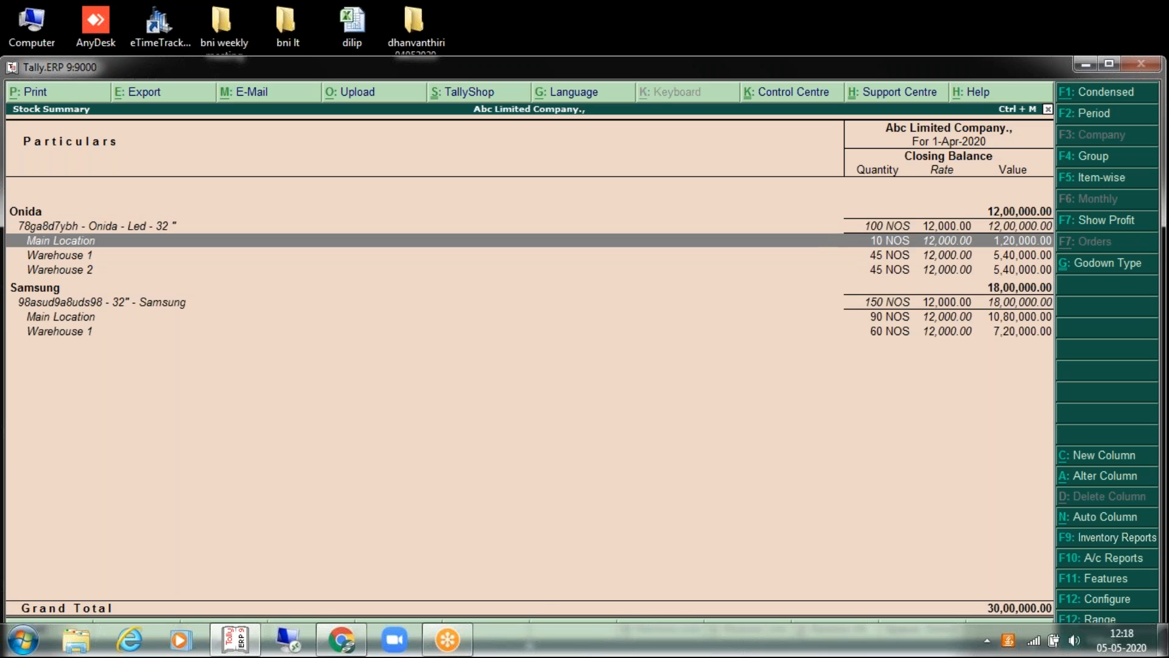
{"action": "key", "text": "Escape"}
{"action": "key", "text": "Escape"}
{"action": "key", "text": "Escape"}
{"action": "key", "text": "Up"}
{"action": "key", "text": "Up"}
{"action": "key", "text": "Up"}
{"action": "key", "text": "Up"}
{"action": "key", "text": "Up"}
{"action": "key", "text": "Up"}
{"action": "key", "text": "Return"}
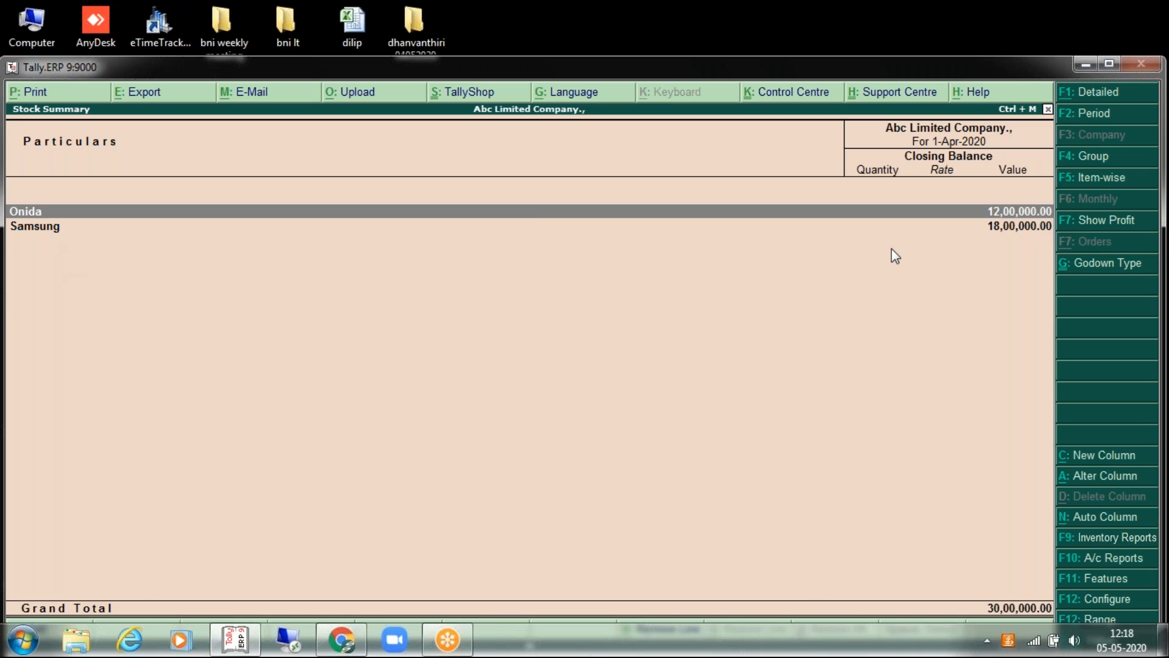
{"action": "key", "text": "Escape"}
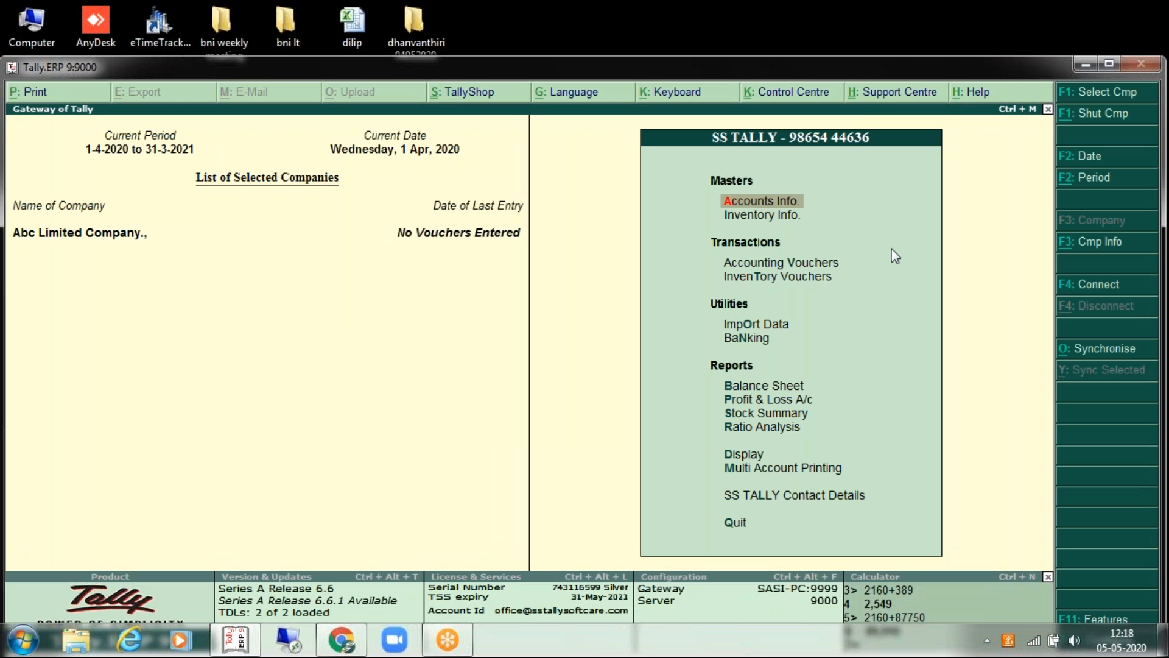
Step: Set the Onida stock group's 'quantities of items be added' option to Yes
{"action": "key", "text": "Down"}
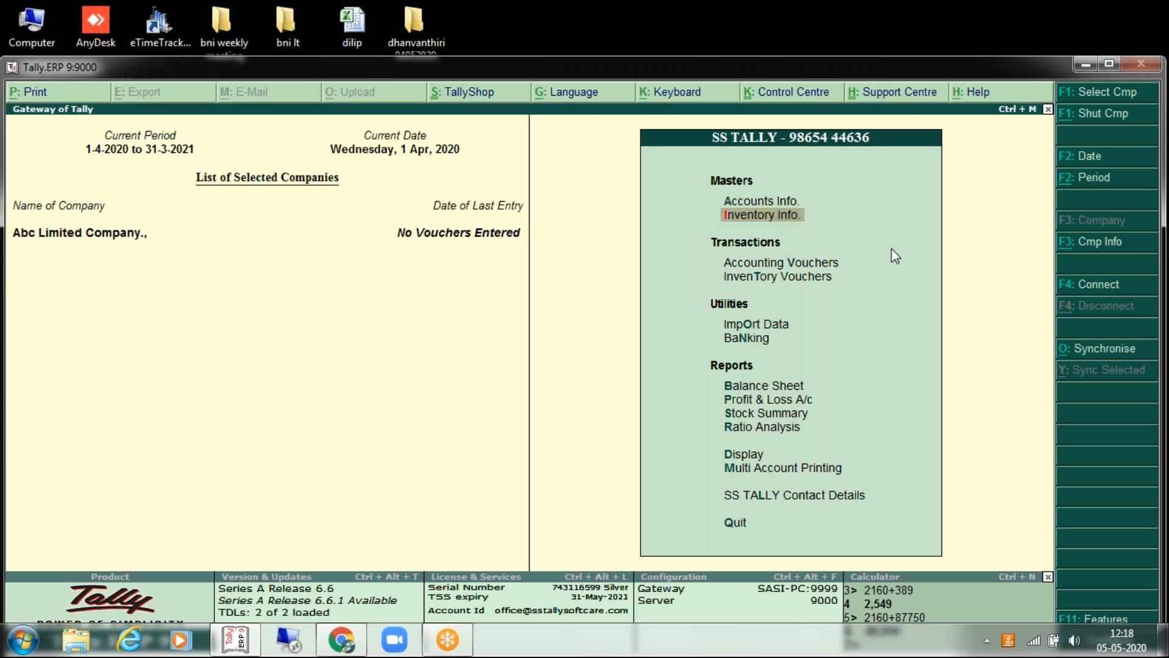
{"action": "key", "text": "Return"}
{"action": "key", "text": "Return"}
{"action": "key", "text": "Down"}
{"action": "key", "text": "Down"}
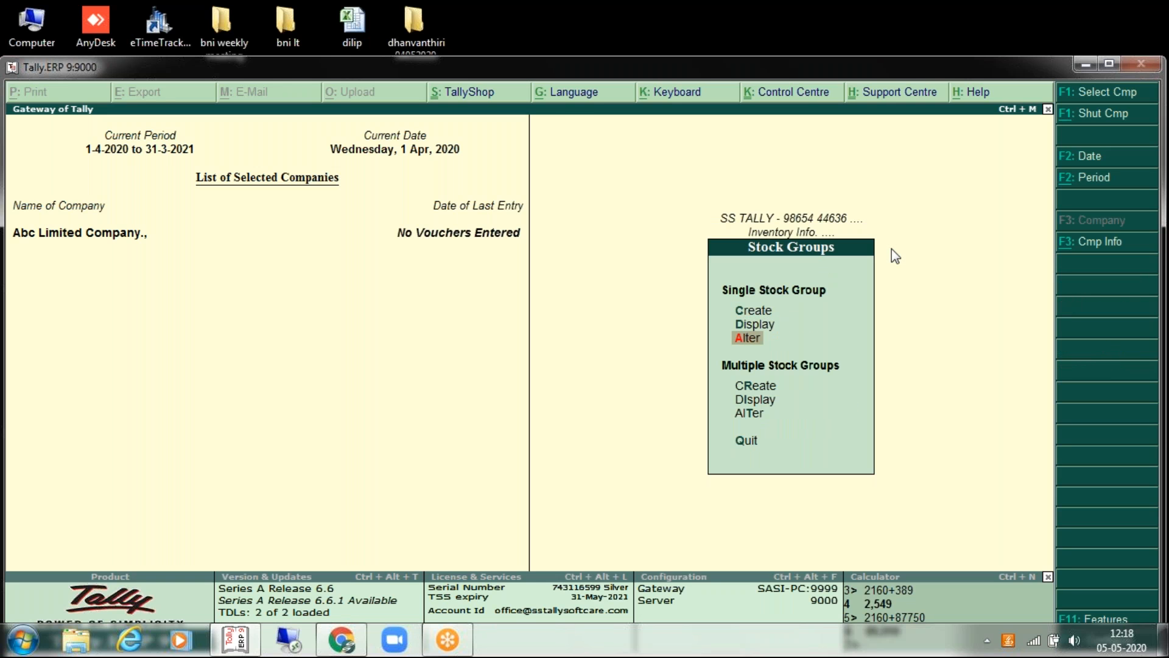
{"action": "key", "text": "Return"}
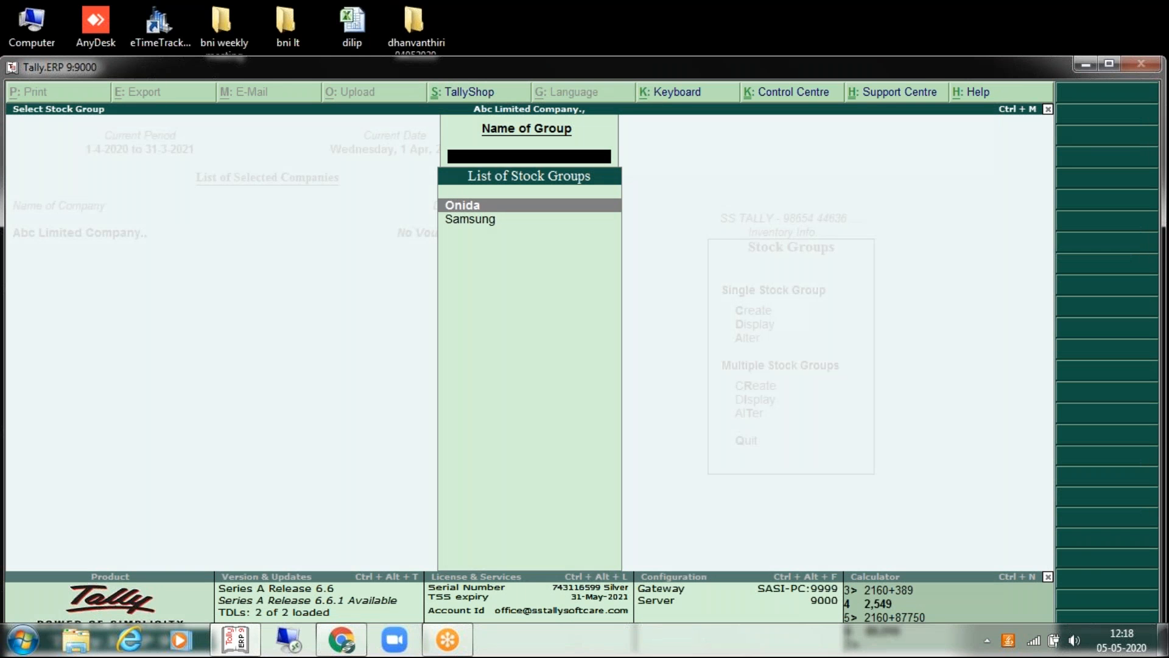
{"action": "key", "text": "Return"}
{"action": "key", "text": "Return"}
{"action": "key", "text": "Return"}
{"action": "key", "text": "Return"}
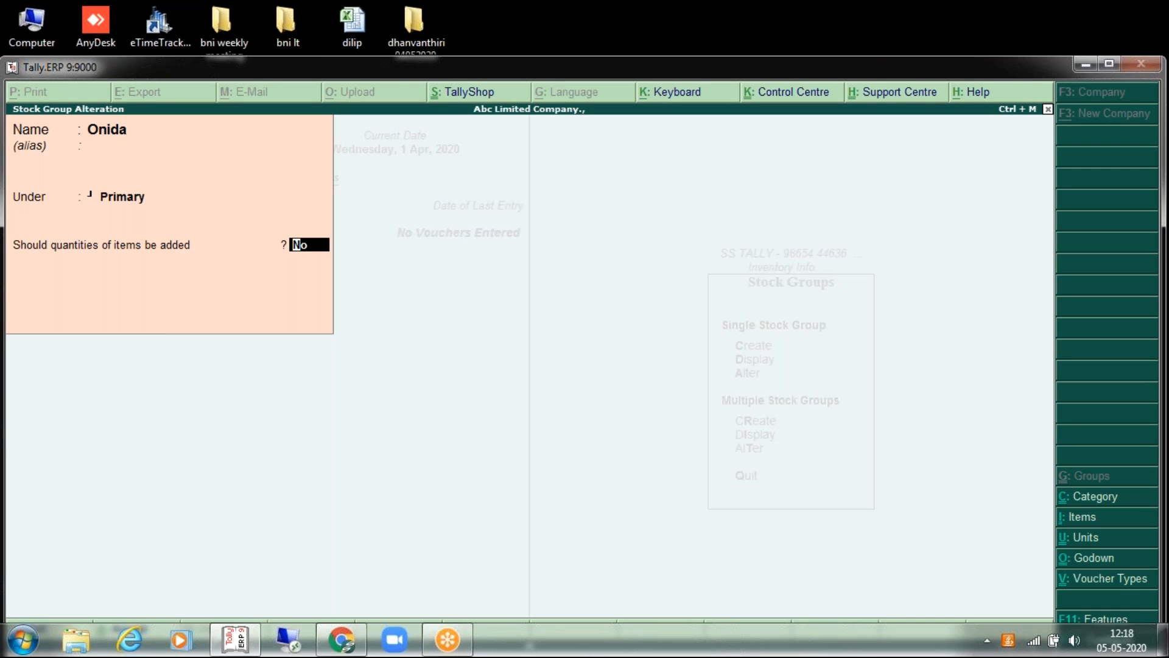
{"action": "type", "text": "yes"}
{"action": "key", "text": "Return"}
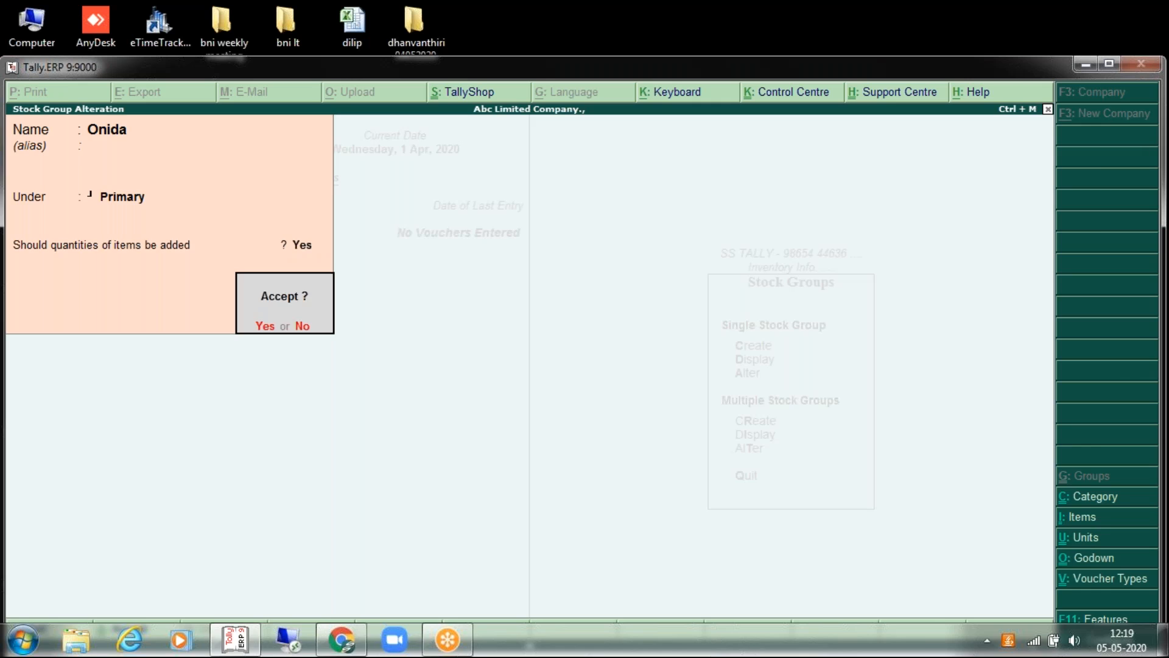
{"action": "key", "text": "Return"}
Step: Set the Samsung group to add item quantities too, then open the Stock Summary
{"action": "key", "text": "Down"}
{"action": "key", "text": "Return"}
{"action": "key", "text": "Return"}
{"action": "key", "text": "Return"}
{"action": "key", "text": "Return"}
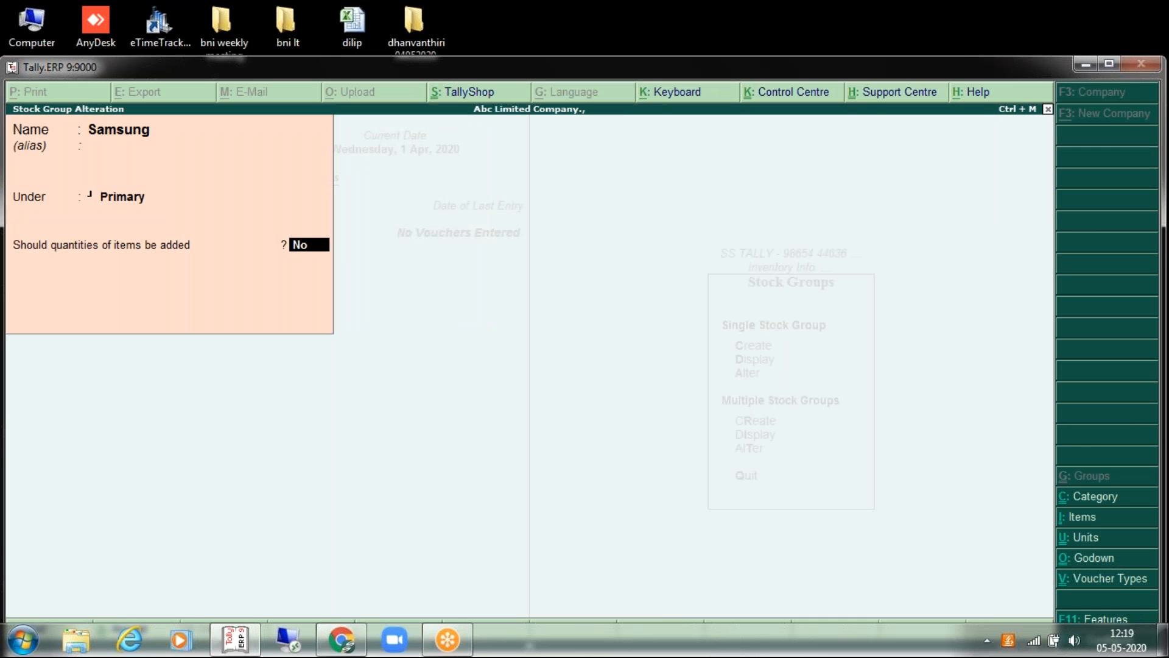
{"action": "type", "text": "yes"}
{"action": "key", "text": "Return"}
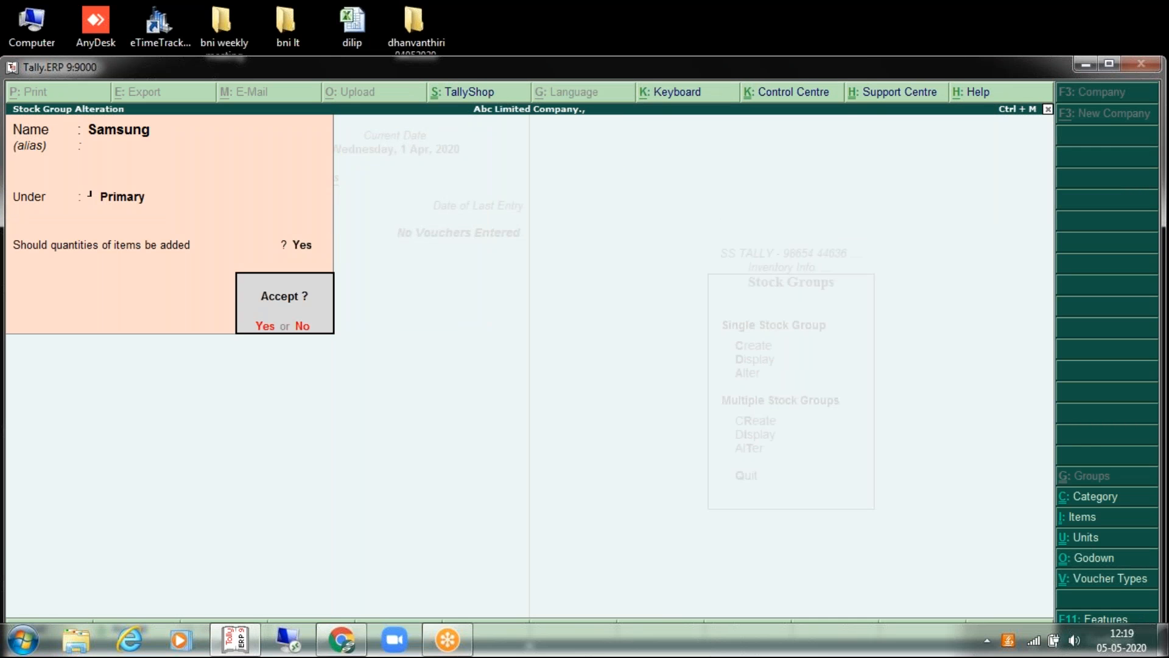
{"action": "key", "text": "Return"}
{"action": "key", "text": "Escape"}
{"action": "key", "text": "Escape"}
{"action": "key", "text": "Escape"}
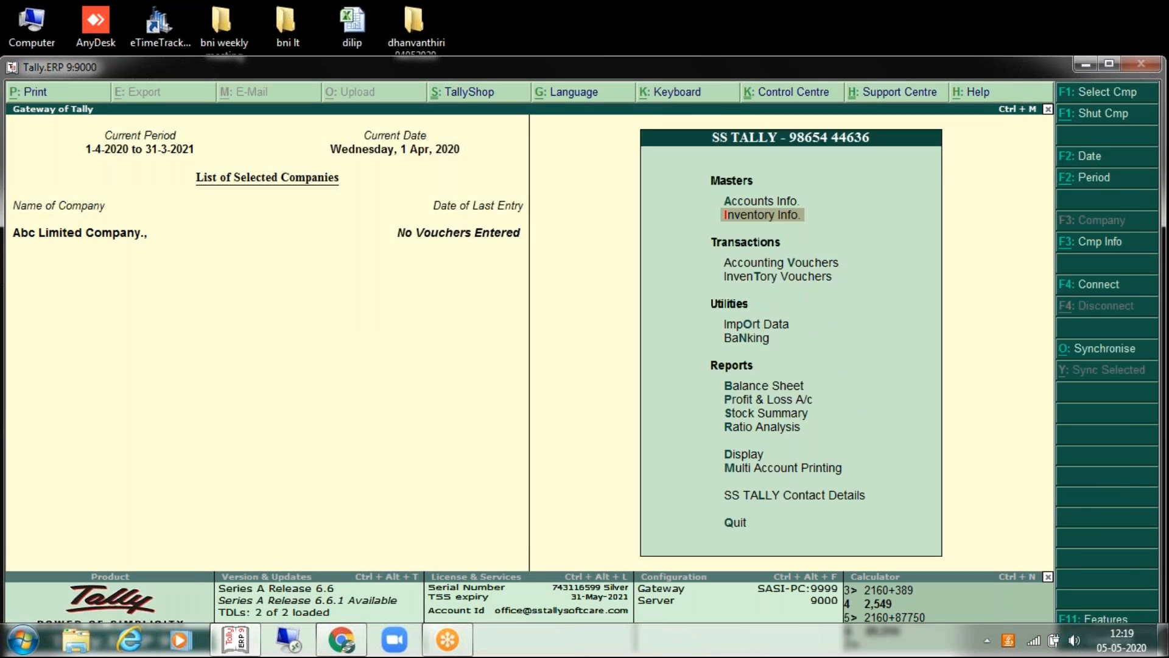
{"action": "key", "text": "Down"}
{"action": "key", "text": "Down"}
{"action": "key", "text": "Down"}
{"action": "key", "text": "Down"}
{"action": "key", "text": "Down"}
{"action": "key", "text": "Down"}
{"action": "key", "text": "Down"}
{"action": "key", "text": "Down"}
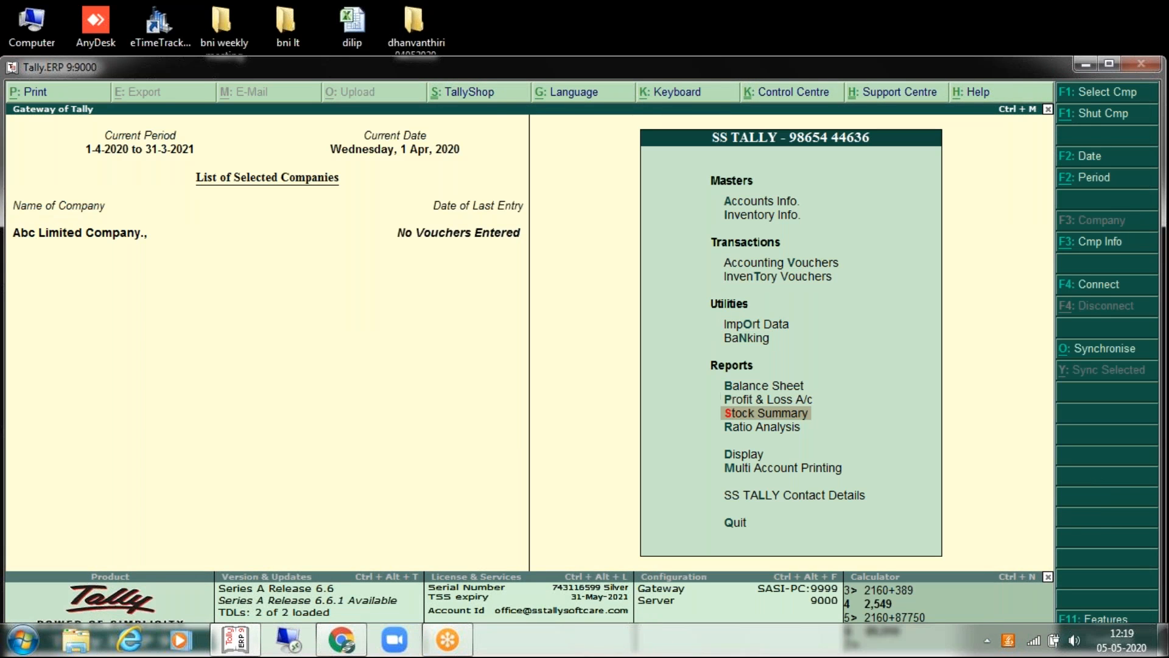
{"action": "key", "text": "Return"}
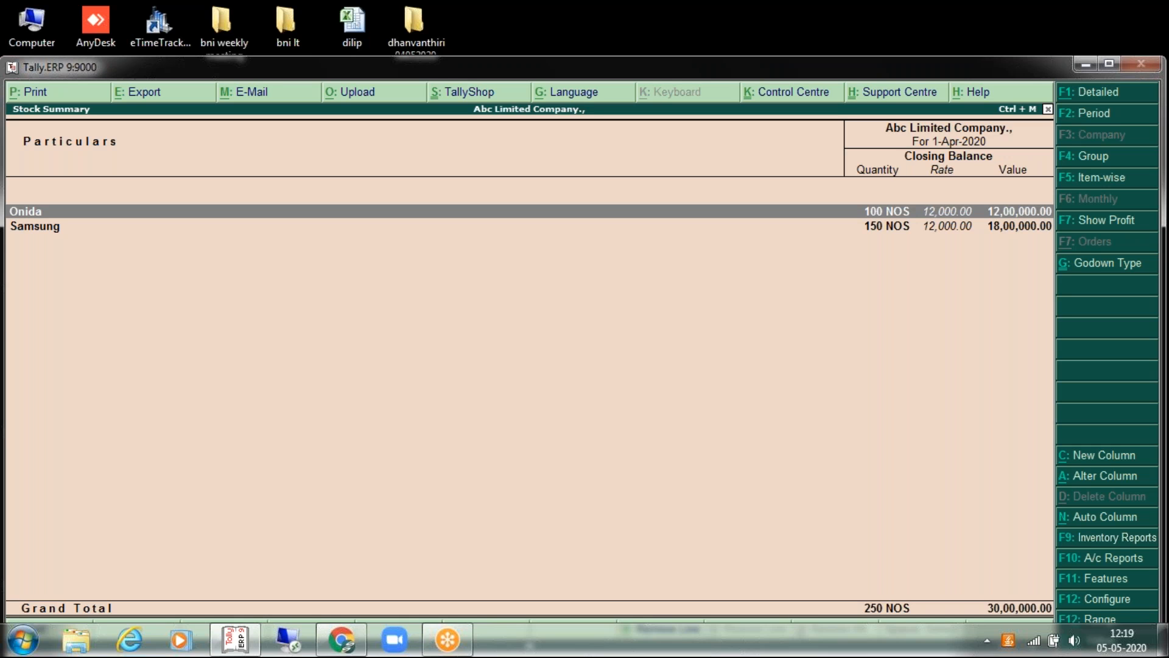
Step: Expand Onida and Samsung into item and godown rows, then close the Stock Summary to the Gateway
{"action": "left_click", "coordinate": [1127, 95]}
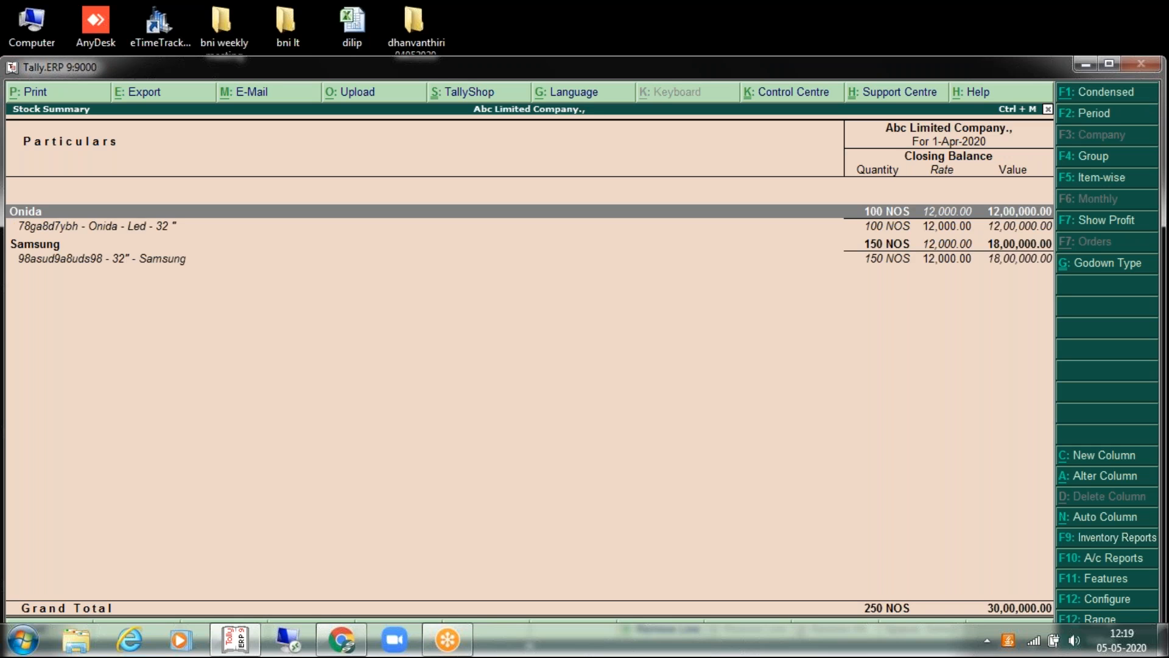
{"action": "key", "text": "Down"}
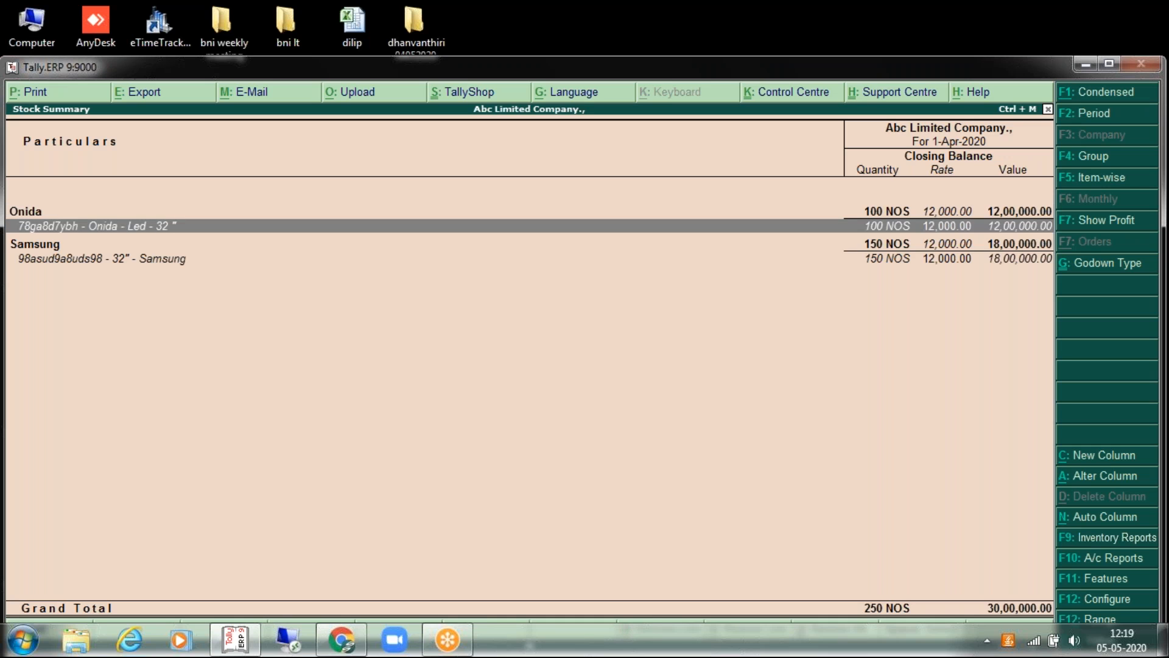
{"action": "key", "text": "shift+Return"}
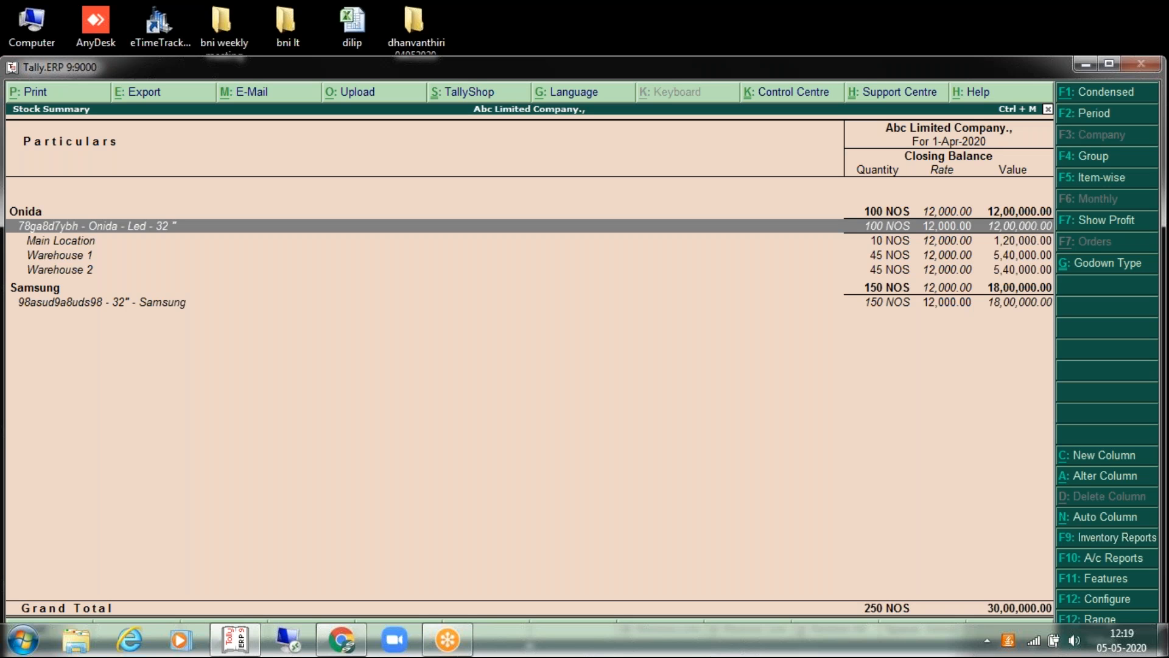
{"action": "key", "text": "Down"}
{"action": "key", "text": "Down"}
{"action": "key", "text": "Down"}
{"action": "key", "text": "Down"}
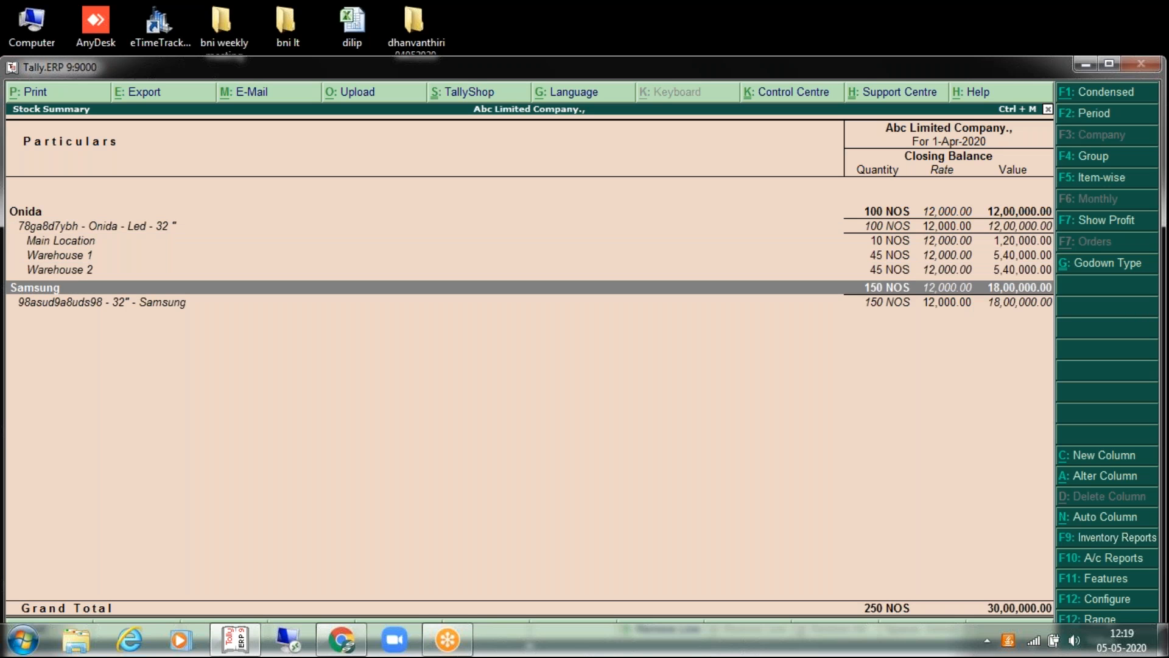
{"action": "key", "text": "shift+Return"}
{"action": "key", "text": "shift+Return"}
{"action": "key", "text": "Down"}
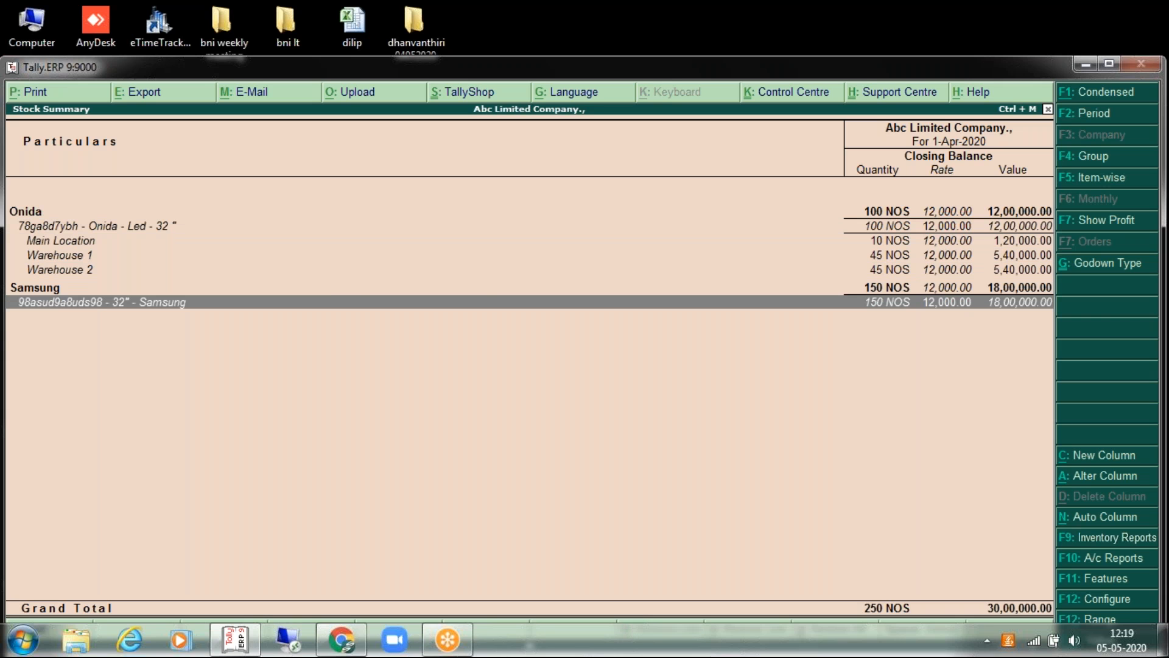
{"action": "key", "text": "shift+Return"}
{"action": "key", "text": "Down"}
{"action": "key", "text": "Down"}
{"action": "key", "text": "Up"}
{"action": "key", "text": "Up"}
{"action": "key", "text": "Up"}
{"action": "key", "text": "Up"}
{"action": "key", "text": "Up"}
{"action": "key", "text": "Up"}
{"action": "key", "text": "Up"}
{"action": "key", "text": "Up"}
{"action": "key", "text": "Down"}
{"action": "key", "text": "Down"}
{"action": "key", "text": "Down"}
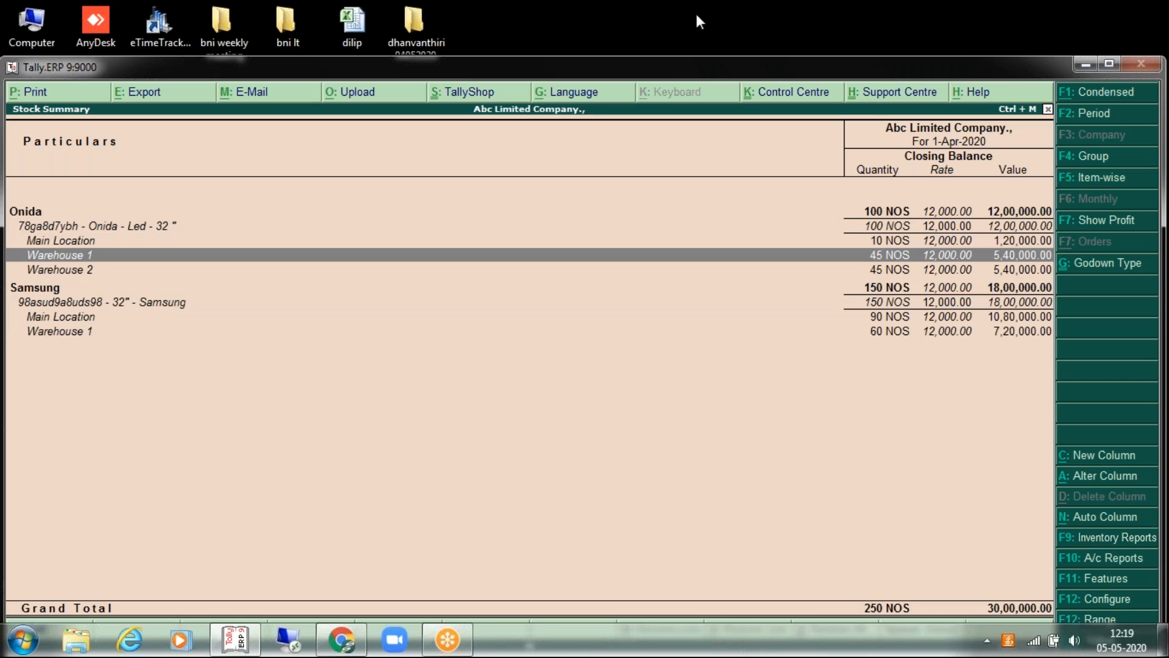
{"action": "double_click", "coordinate": [717, 68]}
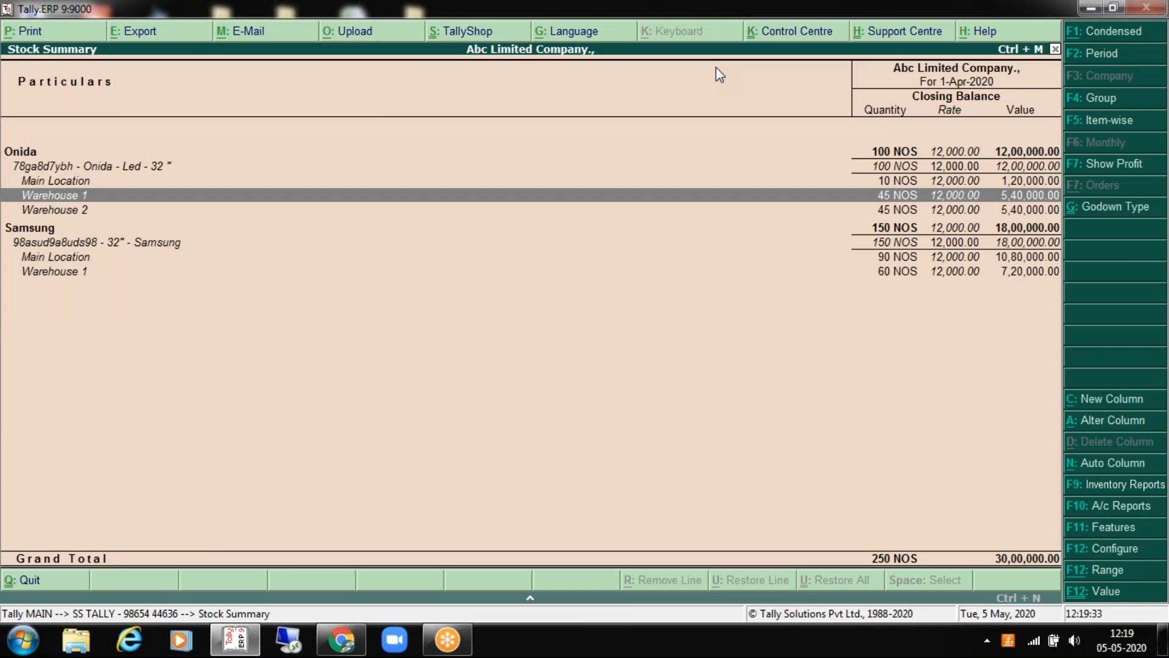
{"action": "key", "text": "Escape"}
{"action": "key", "text": "Home"}
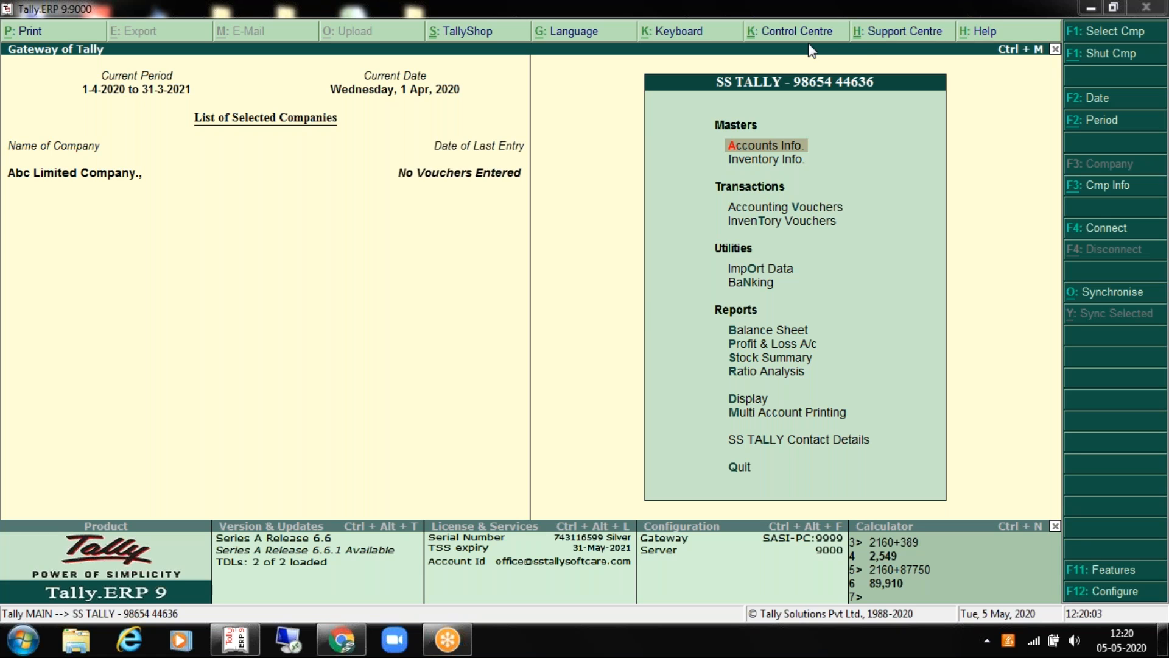
Step: Cancel quitting and reopen the Onida stock group, accepting it unchanged
{"action": "key", "text": "Escape"}
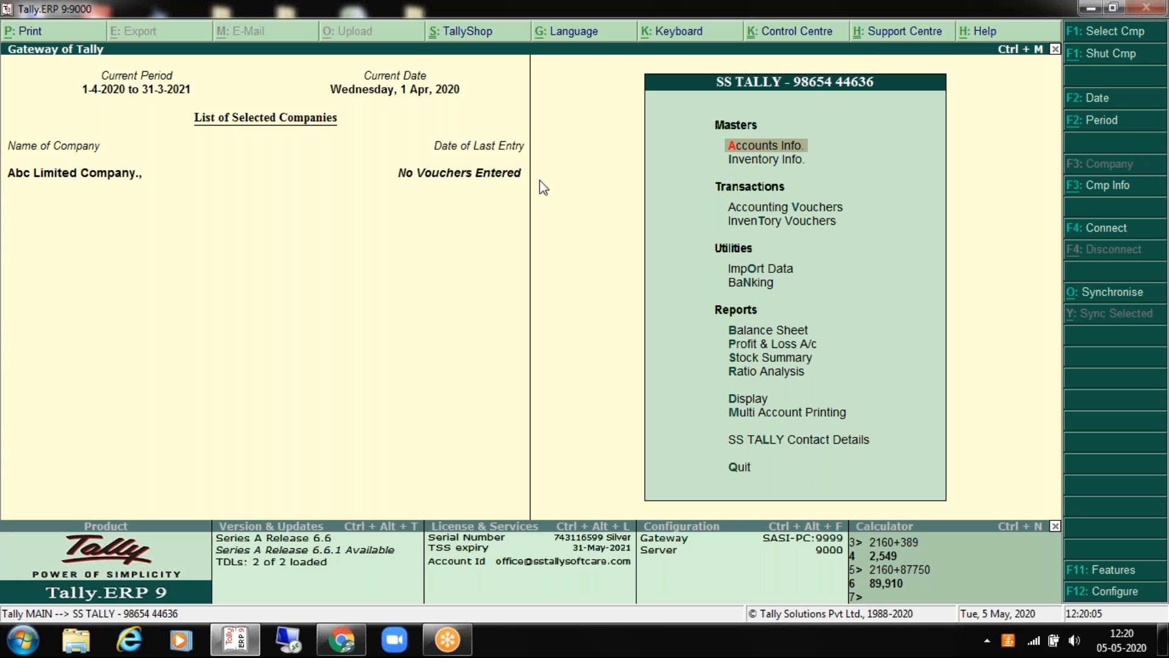
{"action": "key", "text": "Escape"}
{"action": "key", "text": "Down"}
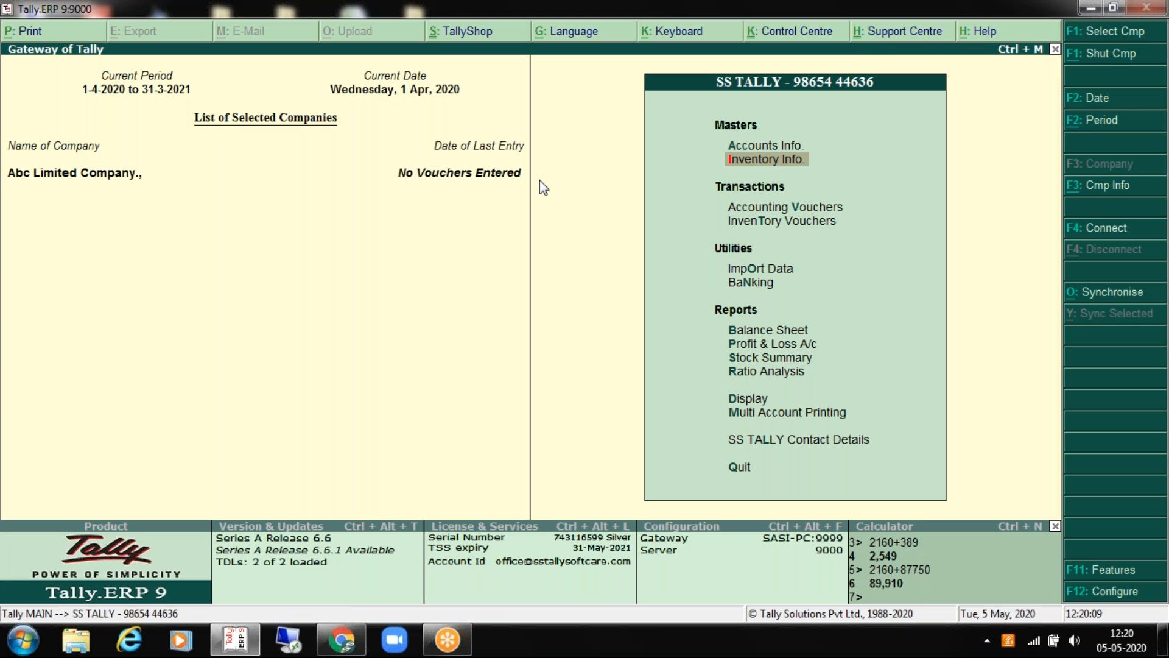
{"action": "key", "text": "Return"}
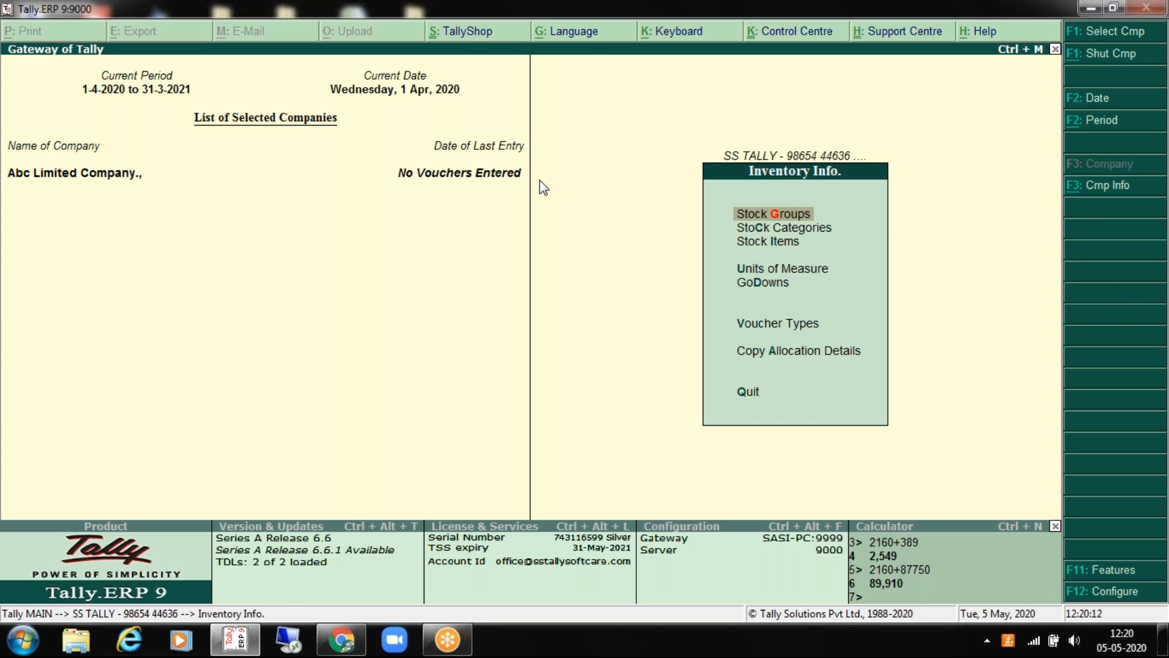
{"action": "key", "text": "Return"}
{"action": "key", "text": "a"}
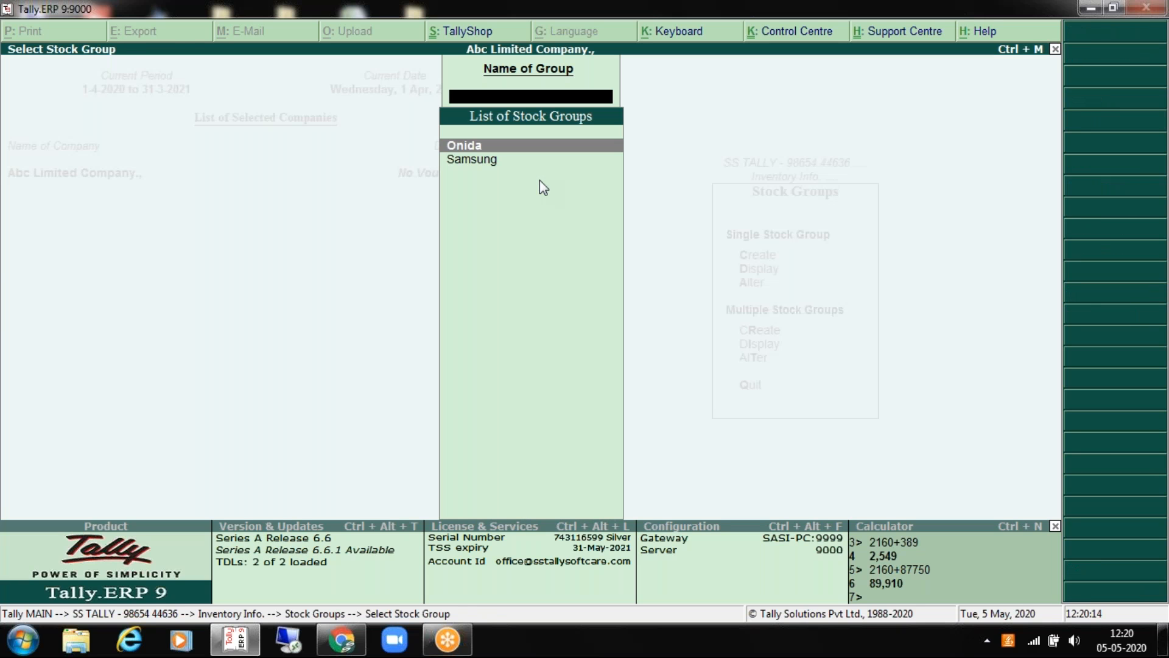
{"action": "key", "text": "Return"}
{"action": "key", "text": "Return"}
{"action": "key", "text": "Return"}
{"action": "key", "text": "Return"}
{"action": "key", "text": "Return"}
{"action": "key", "text": "Return"}
{"action": "key", "text": "Escape"}
{"action": "key", "text": "Escape"}
{"action": "key", "text": "Down"}
{"action": "key", "text": "Return"}
{"action": "key", "text": "a"}
Step: Check the LCD stock category, then bring up the list of stock items to alter
{"action": "key", "text": "Return"}
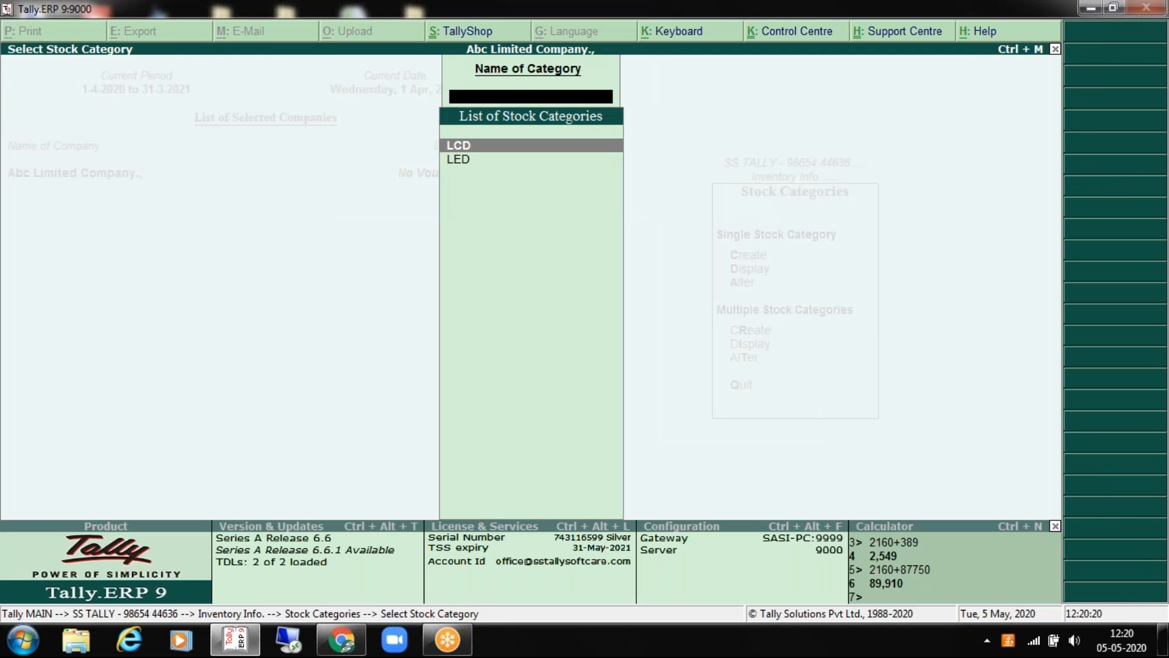
{"action": "key", "text": "Return"}
{"action": "key", "text": "Escape"}
{"action": "key", "text": "Escape"}
{"action": "key", "text": "Escape"}
{"action": "key", "text": "Down"}
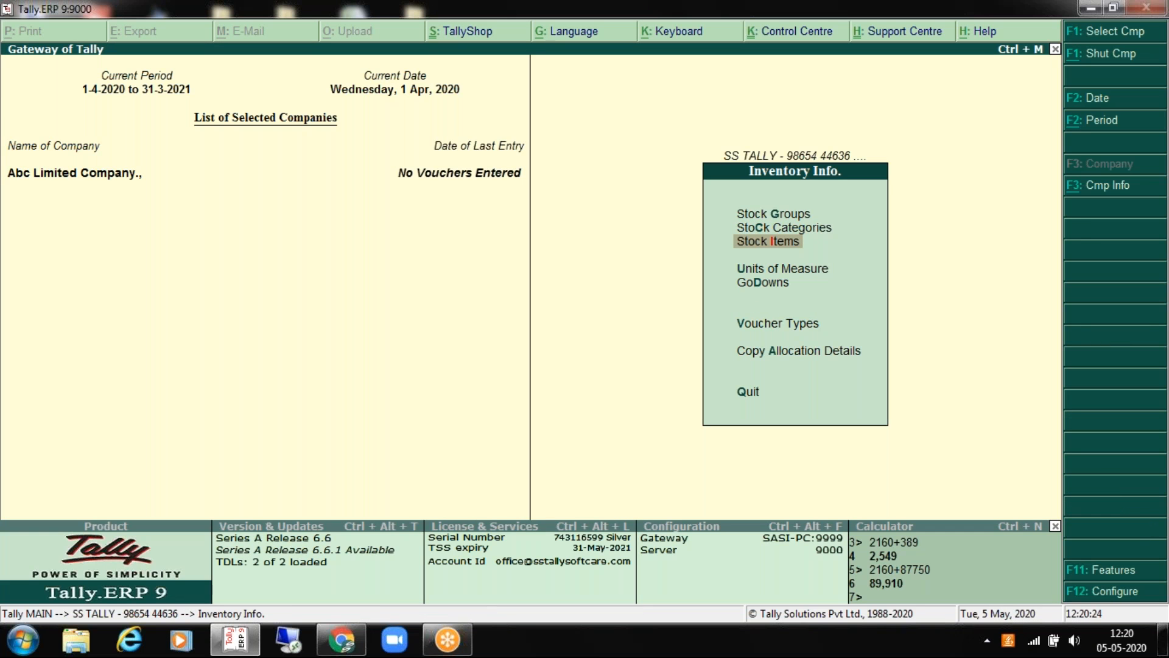
{"action": "key", "text": "Return"}
{"action": "key", "text": "Down"}
{"action": "key", "text": "Down"}
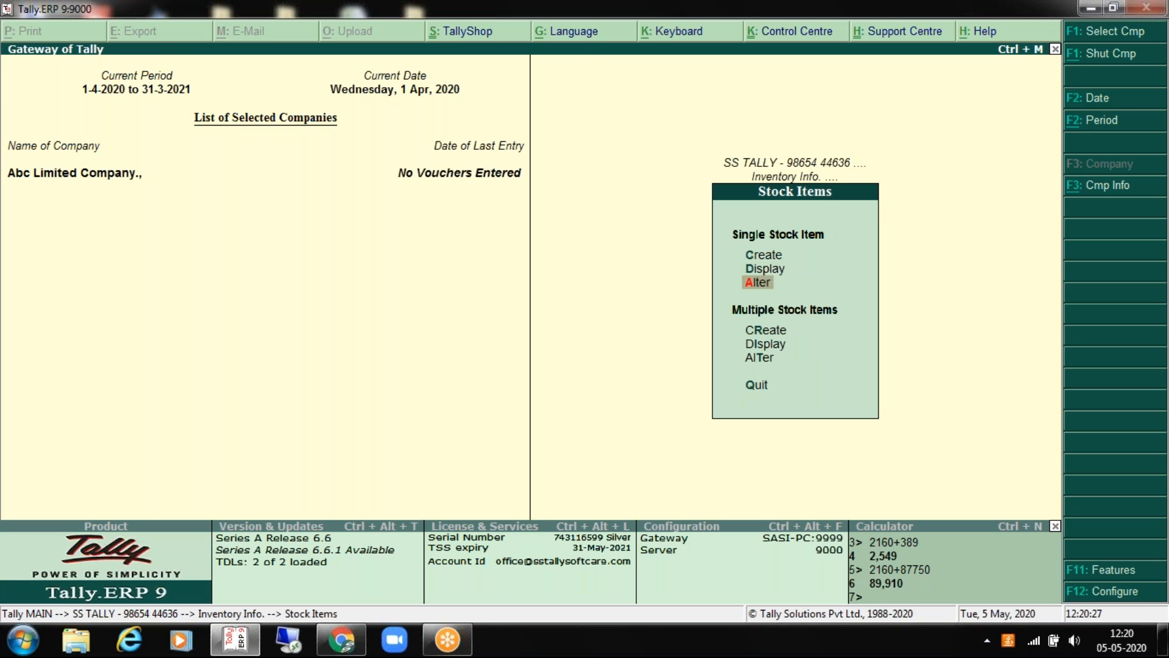
{"action": "key", "text": "Return"}
Step: Open the Onida LED 32" item and change its opening quantity to 50 NOS
{"action": "key", "text": "Return"}
{"action": "key", "text": "Return"}
{"action": "key", "text": "Return"}
{"action": "key", "text": "Return"}
{"action": "key", "text": "Return"}
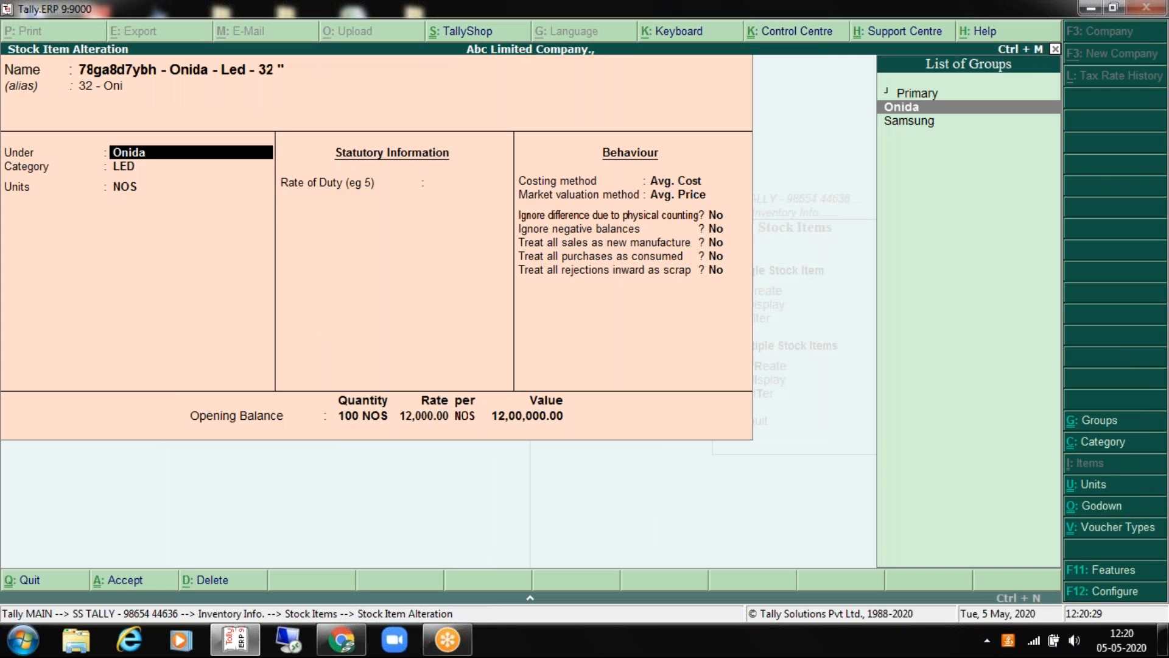
{"action": "key", "text": "Return"}
{"action": "key", "text": "Return"}
{"action": "key", "text": "Return"}
{"action": "key", "text": "Return"}
{"action": "key", "text": "Return"}
{"action": "key", "text": "Return"}
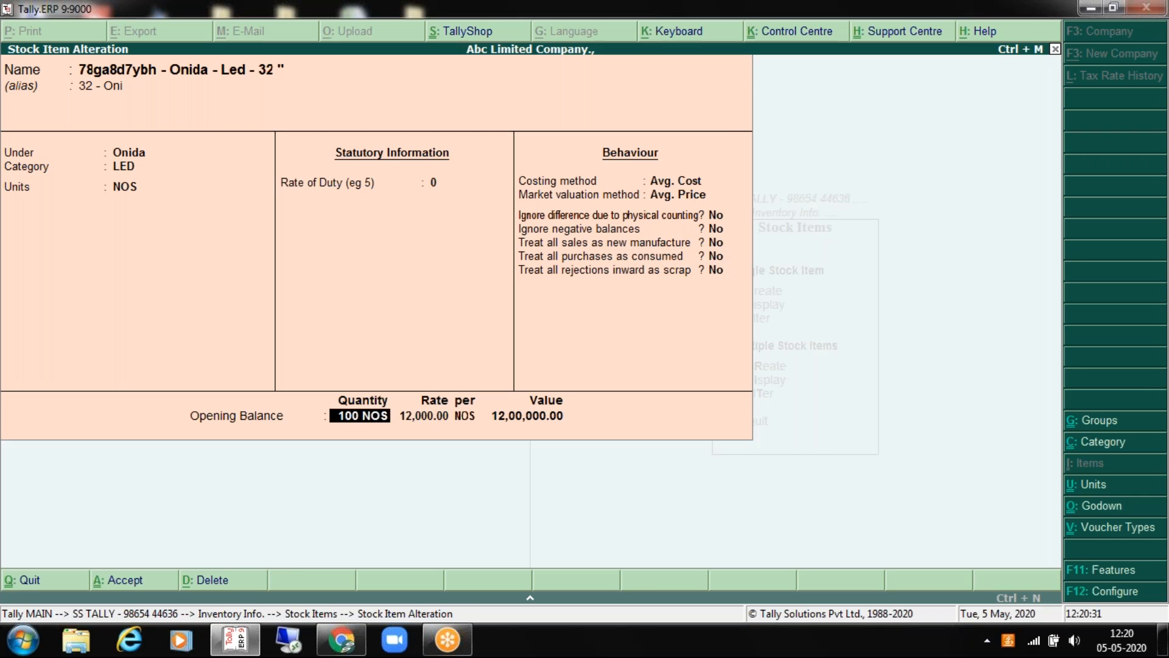
{"action": "key", "text": "Escape"}
{"action": "type", "text": "50"}
Step: Allocate 5, 15 and 30 NOS across the godowns, with Warehouse 2 at 30, and accept
{"action": "key", "text": "Return"}
{"action": "key", "text": "Return"}
{"action": "type", "text": "5"}
{"action": "key", "text": "Return"}
{"action": "key", "text": "Return"}
{"action": "key", "text": "Return"}
{"action": "key", "text": "Return"}
{"action": "type", "text": "15"}
{"action": "key", "text": "Return"}
{"action": "key", "text": "Return"}
{"action": "key", "text": "Return"}
{"action": "key", "text": "Return"}
{"action": "key", "text": "Return"}
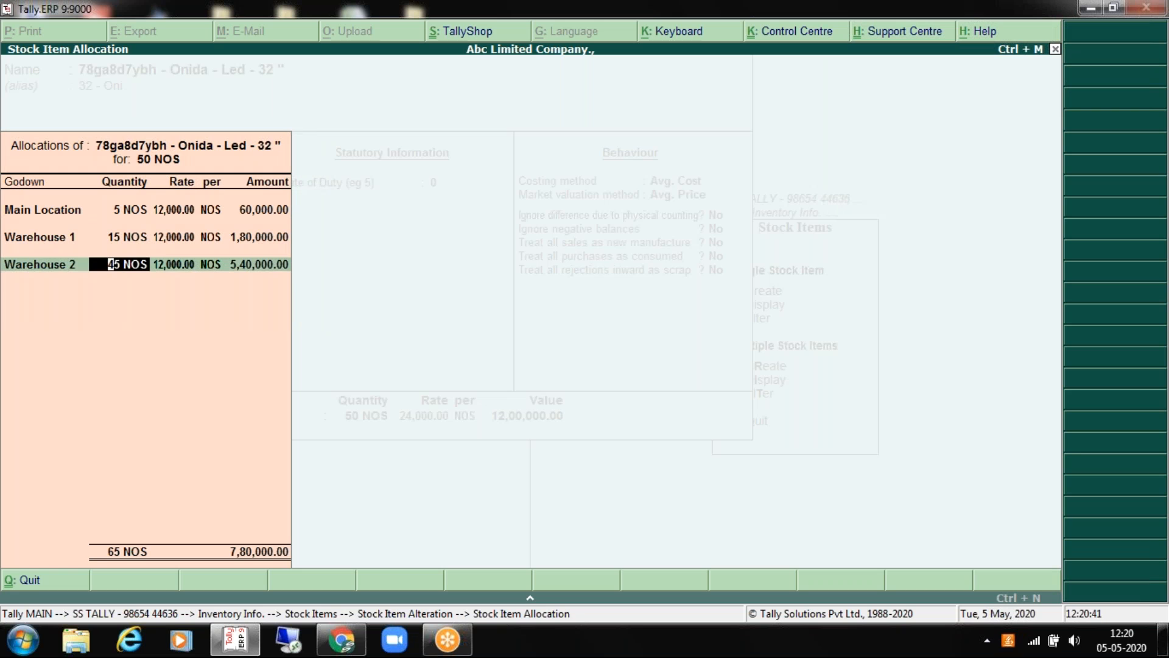
{"action": "type", "text": "35"}
{"action": "key", "text": "Return"}
{"action": "key", "text": "Return"}
{"action": "key", "text": "Return"}
{"action": "type", "text": "25"}
{"action": "key", "text": "Return"}
{"action": "key", "text": "BackSpace"}
{"action": "type", "text": "30"}
{"action": "key", "text": "Return"}
{"action": "key", "text": "Return"}
{"action": "key", "text": "Return"}
{"action": "key", "text": "Return"}
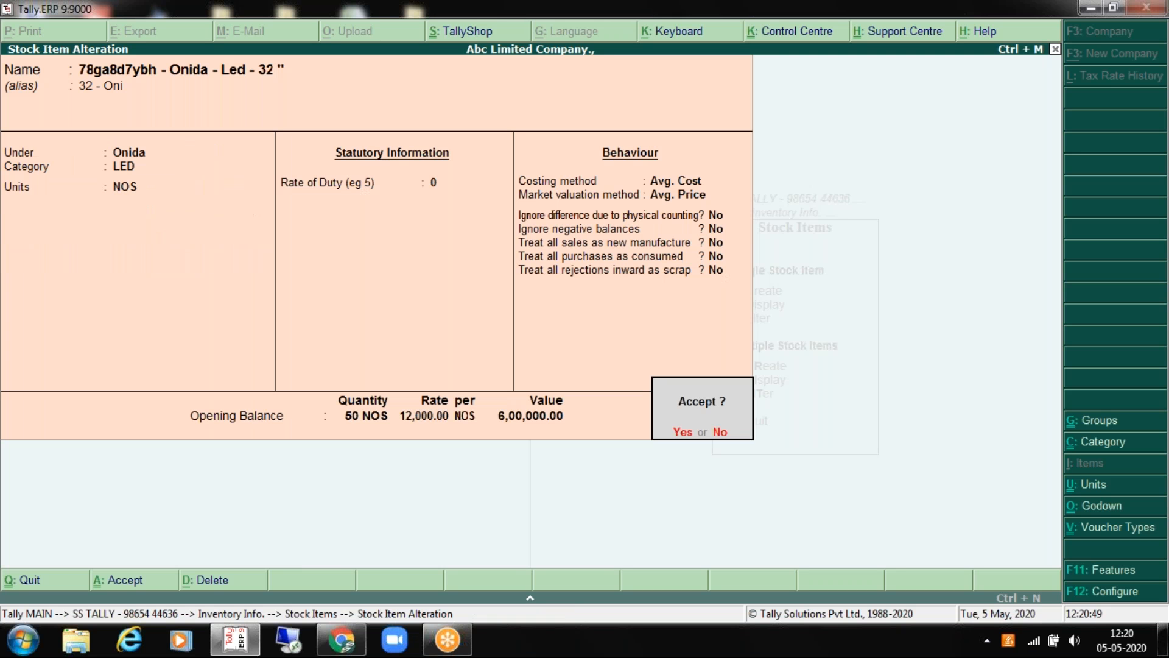
{"action": "key", "text": "Return"}
{"action": "key", "text": "Down"}
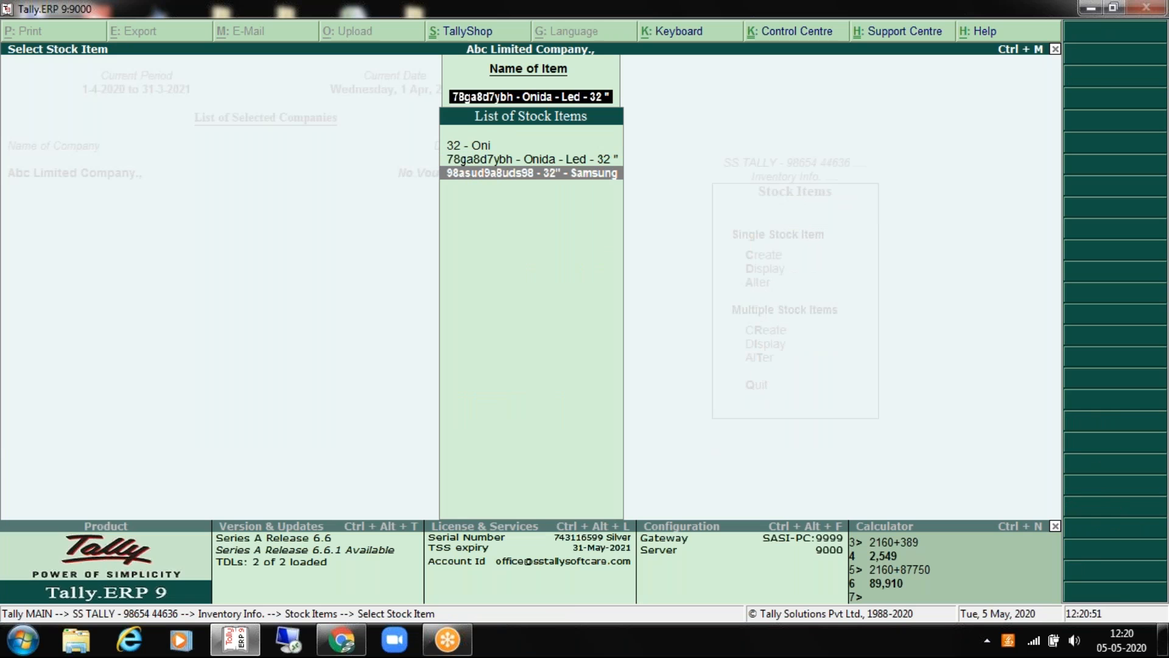
Step: Open the Samsung 32" stock item, delete it with Yes confirmation, and back out
{"action": "key", "text": "Return"}
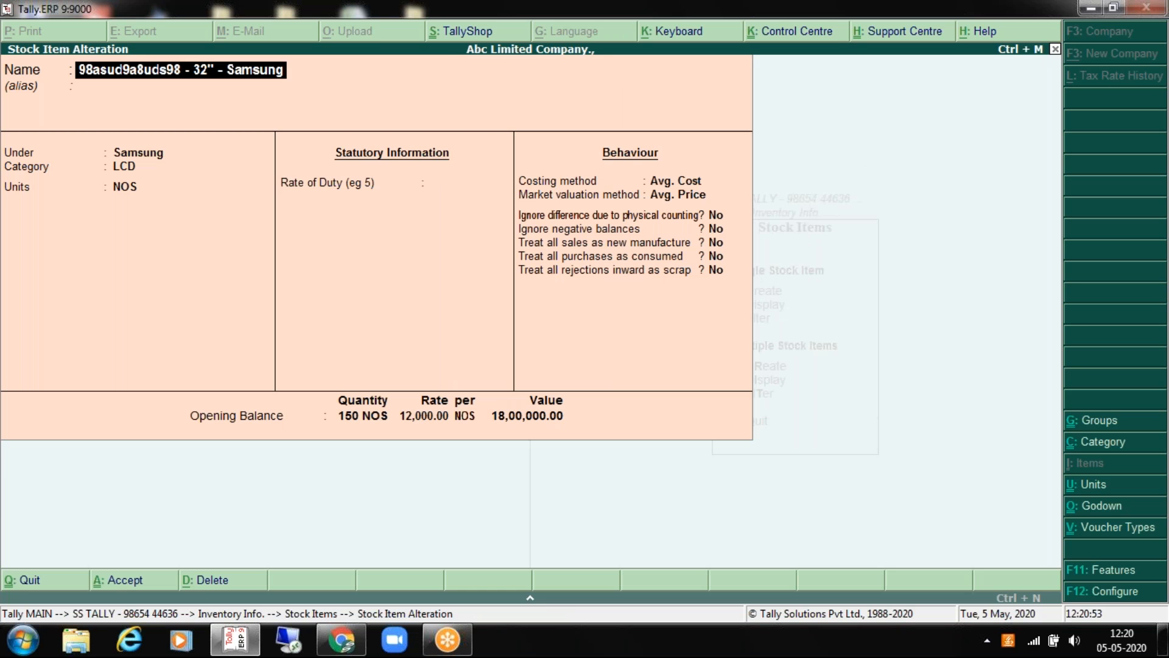
{"action": "left_click", "coordinate": [210, 580]}
{"action": "key", "text": "y"}
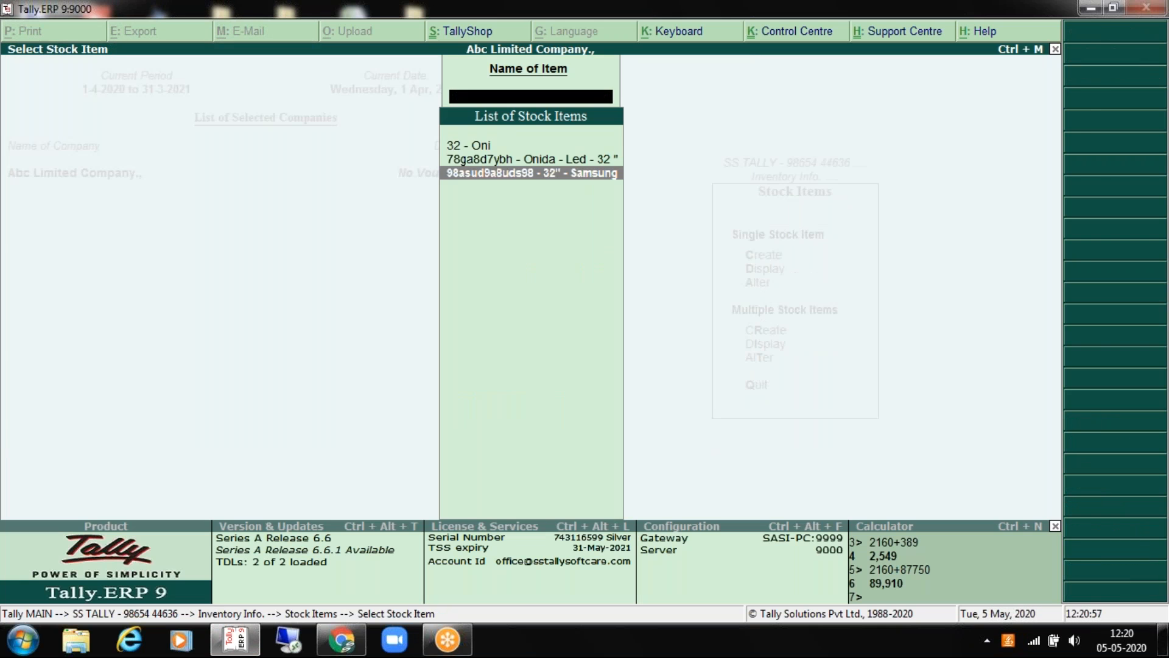
{"action": "key", "text": "Escape"}
{"action": "key", "text": "Escape"}
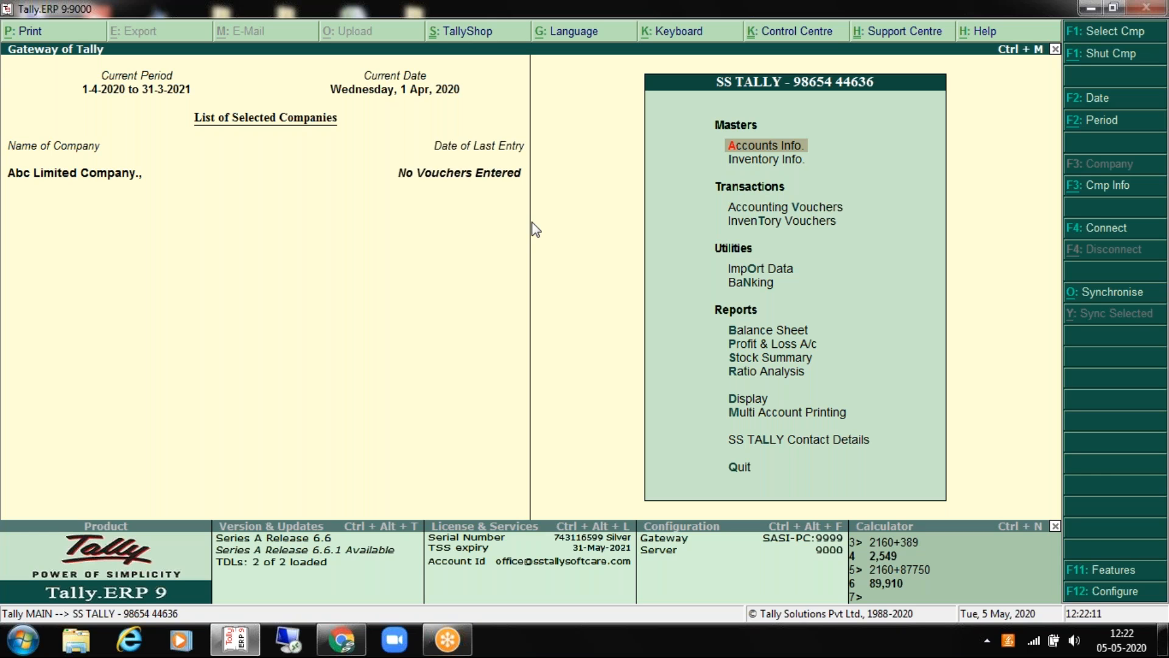
Step: Dismiss the repeated Quit prompts with No, staying at the Gateway of Tally
{"action": "key", "text": "Escape"}
{"action": "key", "text": "Escape"}
{"action": "key", "text": "Up"}
{"action": "key", "text": "Down"}
{"action": "key", "text": "Down"}
{"action": "key", "text": "Escape"}
{"action": "key", "text": "n"}
{"action": "key", "text": "Down"}
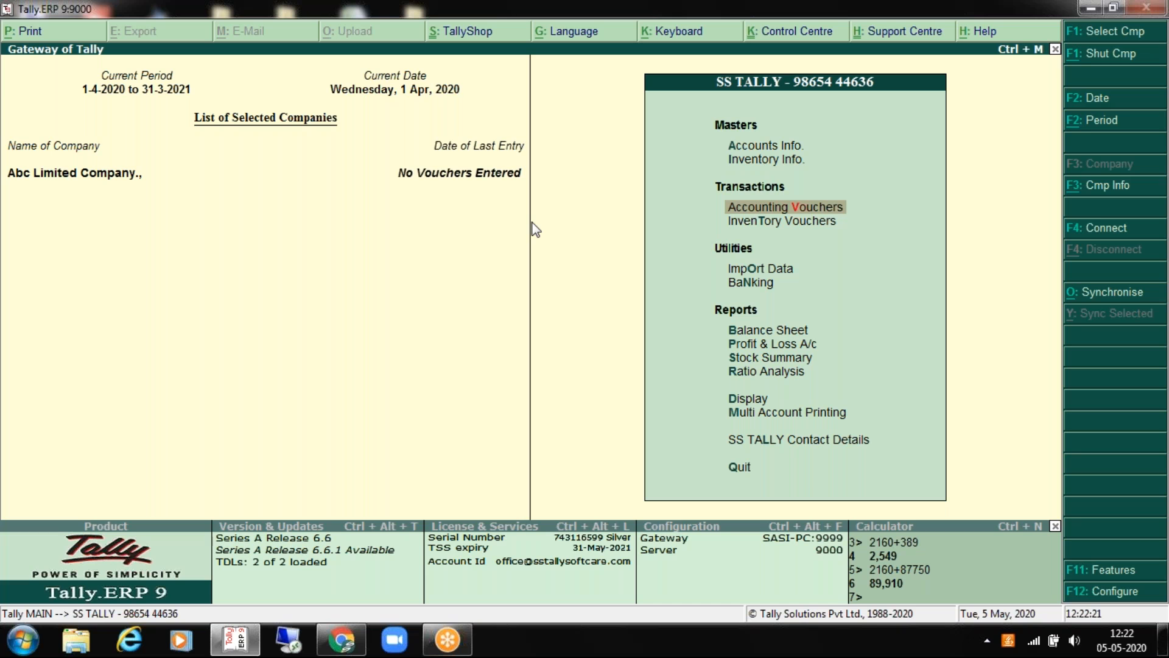
{"action": "key", "text": "Escape"}
{"action": "key", "text": "n"}
{"action": "key", "text": "Down"}
{"action": "key", "text": "Down"}
{"action": "key", "text": "Escape"}
{"action": "key", "text": "n"}
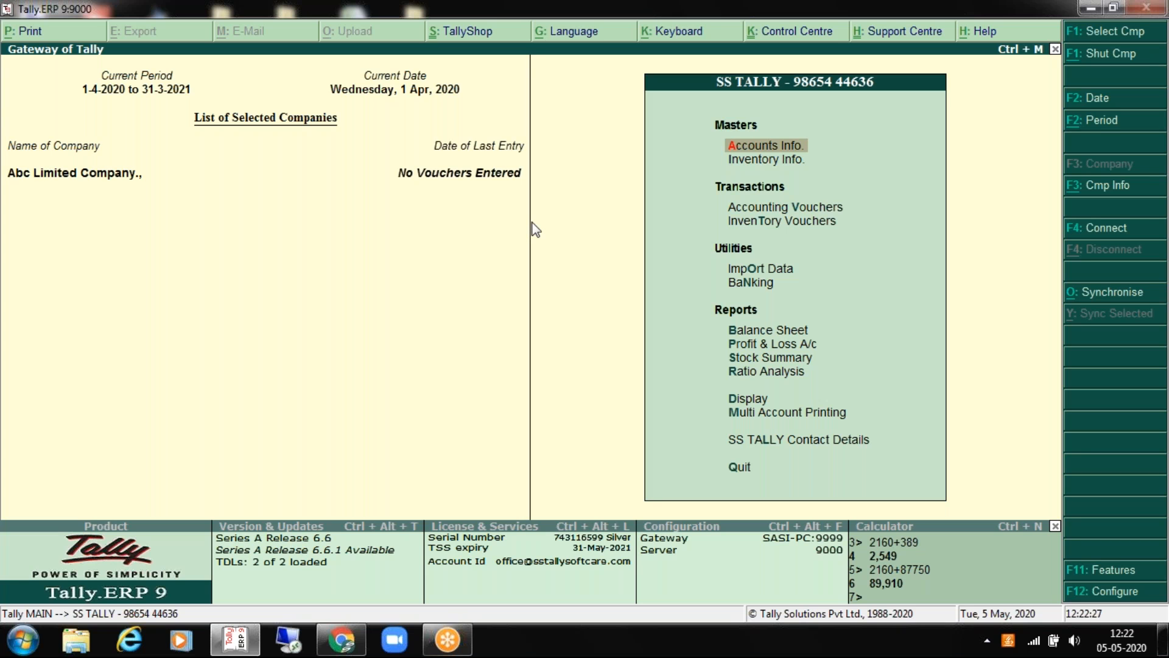
Step: Open Accounting Vouchers from the Gateway of Tally menu to begin a Receipt entry
{"action": "key", "text": "Down"}
{"action": "key", "text": "Down"}
{"action": "key", "text": "Up"}
{"action": "key", "text": "Down"}
{"action": "key", "text": "Up"}
{"action": "key", "text": "Down"}
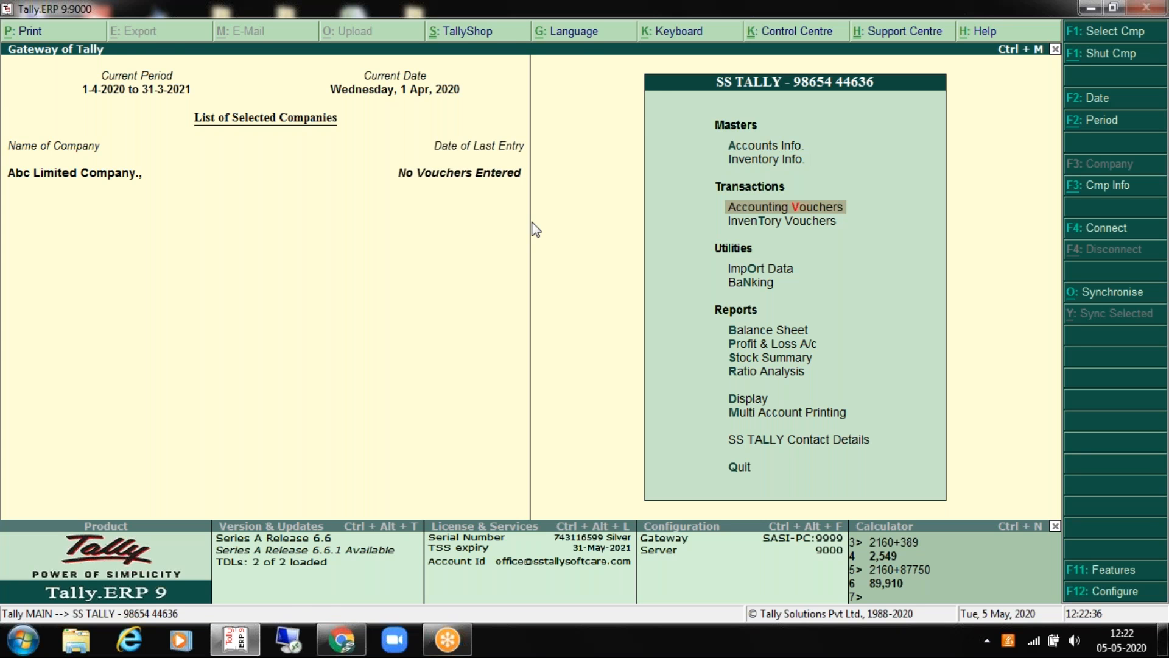
{"action": "key", "text": "Return"}
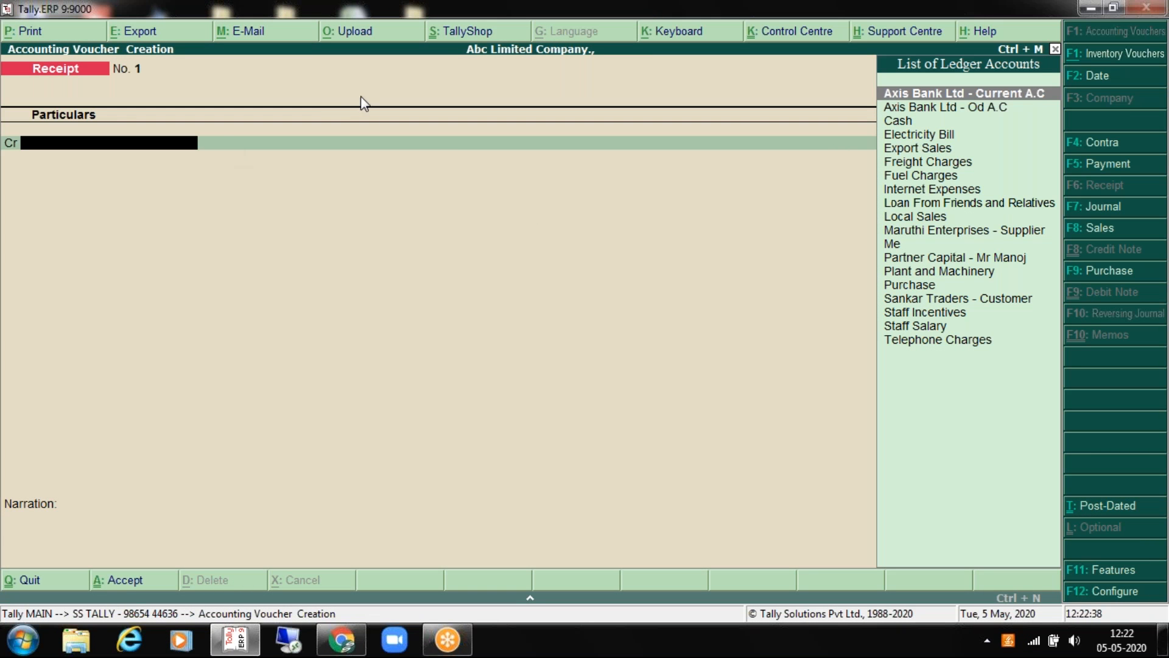
Step: In F11 Accounting Features, set debit/credit notes and both invoice-mode options to Yes, then accept
{"action": "left_click_drag", "start_coordinate": [363, 14], "coordinate": [397, 67]}
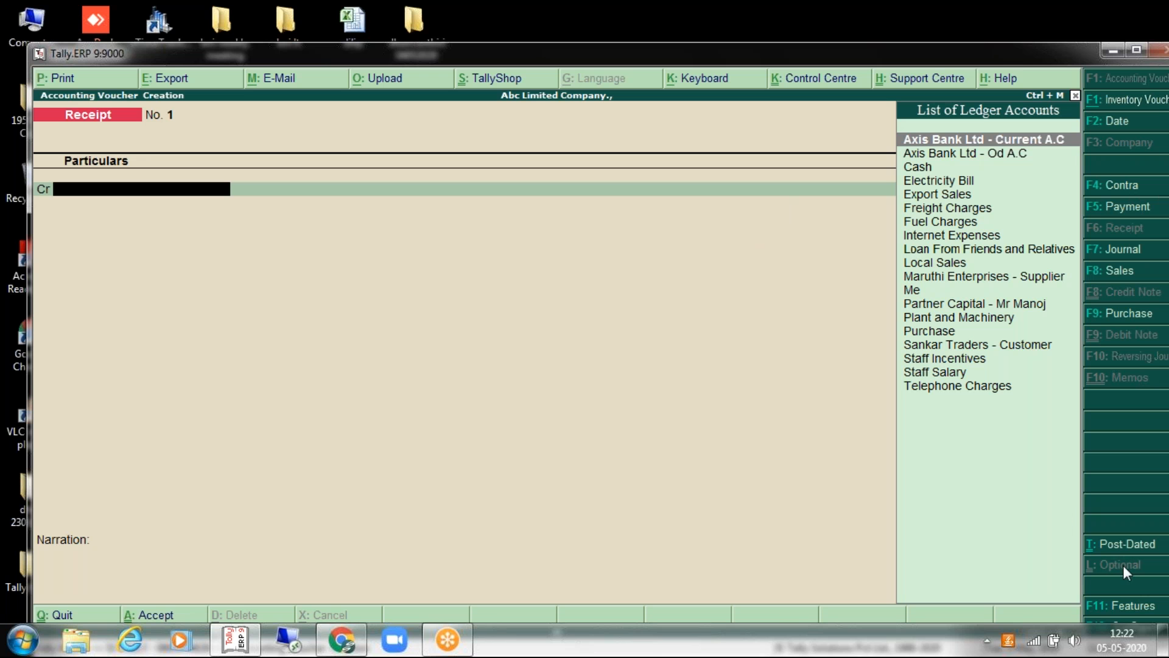
{"action": "left_click", "coordinate": [1121, 606]}
{"action": "key", "text": "Down"}
{"action": "key", "text": "Down"}
{"action": "key", "text": "Down"}
{"action": "key", "text": "Down"}
{"action": "key", "text": "Down"}
{"action": "key", "text": "Down"}
{"action": "key", "text": "Down"}
{"action": "key", "text": "Down"}
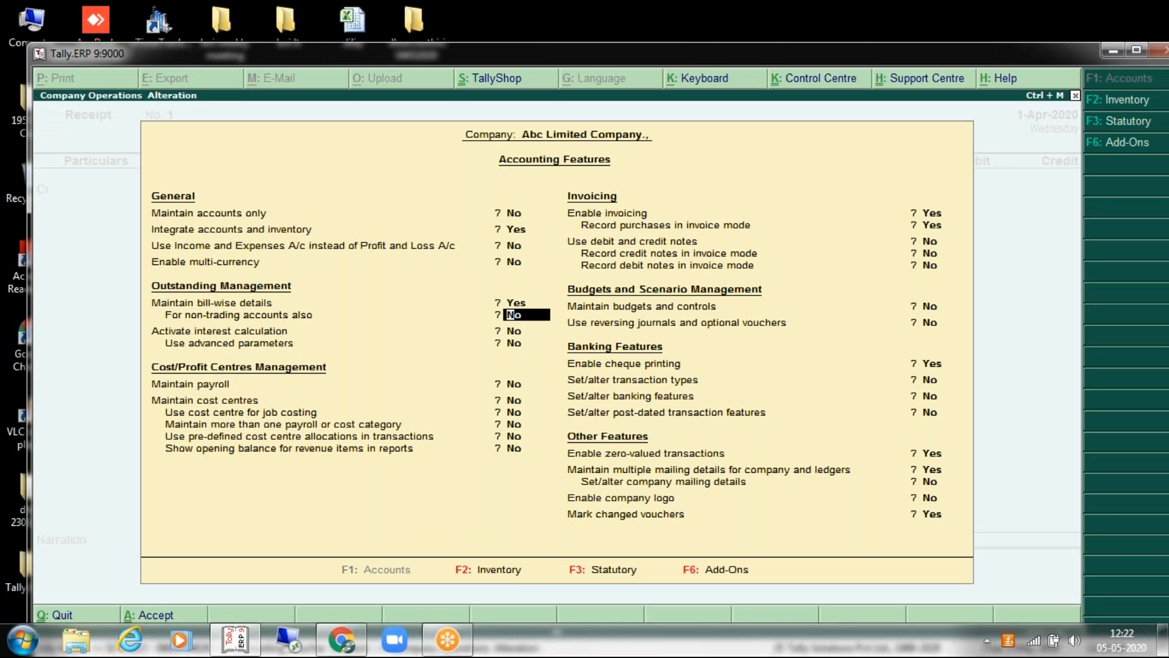
{"action": "key", "text": "Down"}
{"action": "key", "text": "Down"}
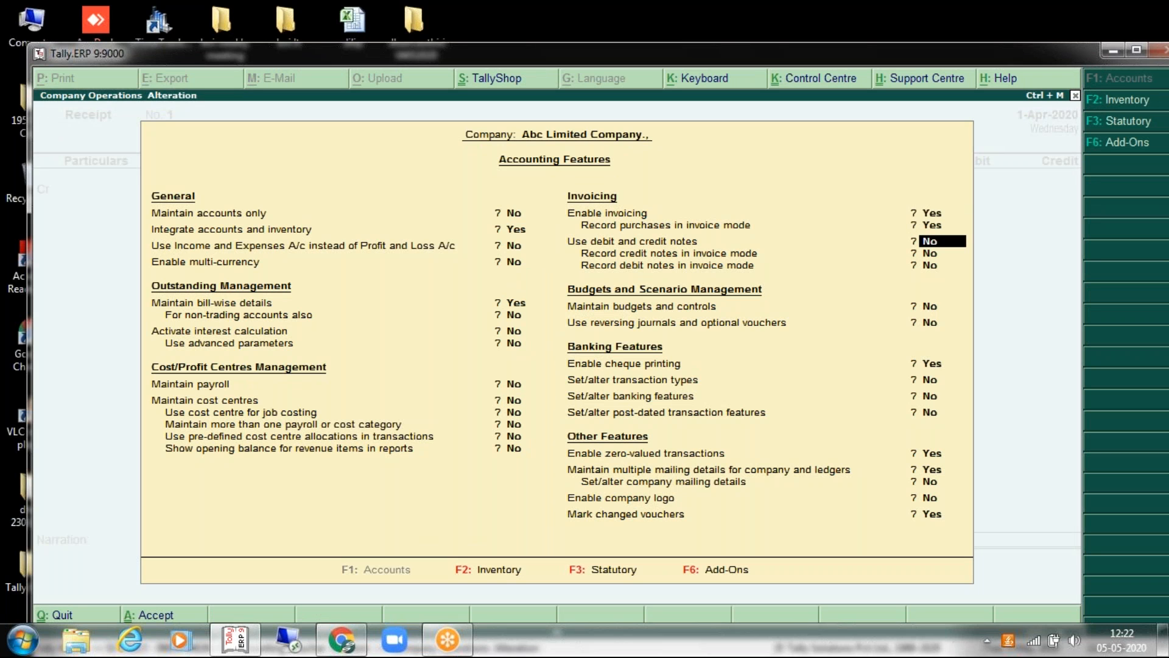
{"action": "type", "text": "y"}
{"action": "key", "text": "Return"}
{"action": "type", "text": "y"}
{"action": "key", "text": "Return"}
{"action": "type", "text": "y"}
{"action": "key", "text": "Return"}
{"action": "key", "text": "Return"}
{"action": "key", "text": "Return"}
{"action": "key", "text": "Return"}
{"action": "key", "text": "Return"}
{"action": "key", "text": "Return"}
{"action": "key", "text": "Return"}
{"action": "key", "text": "Return"}
{"action": "key", "text": "Return"}
{"action": "key", "text": "Return"}
{"action": "key", "text": "Return"}
{"action": "key", "text": "Return"}
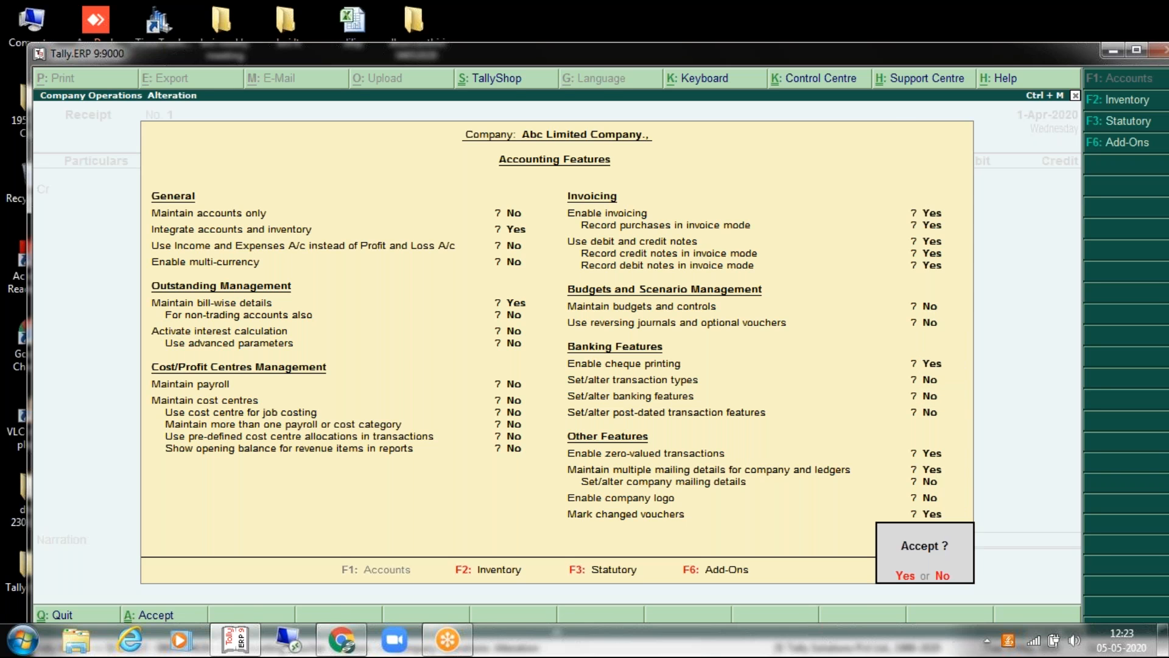
{"action": "key", "text": "Return"}
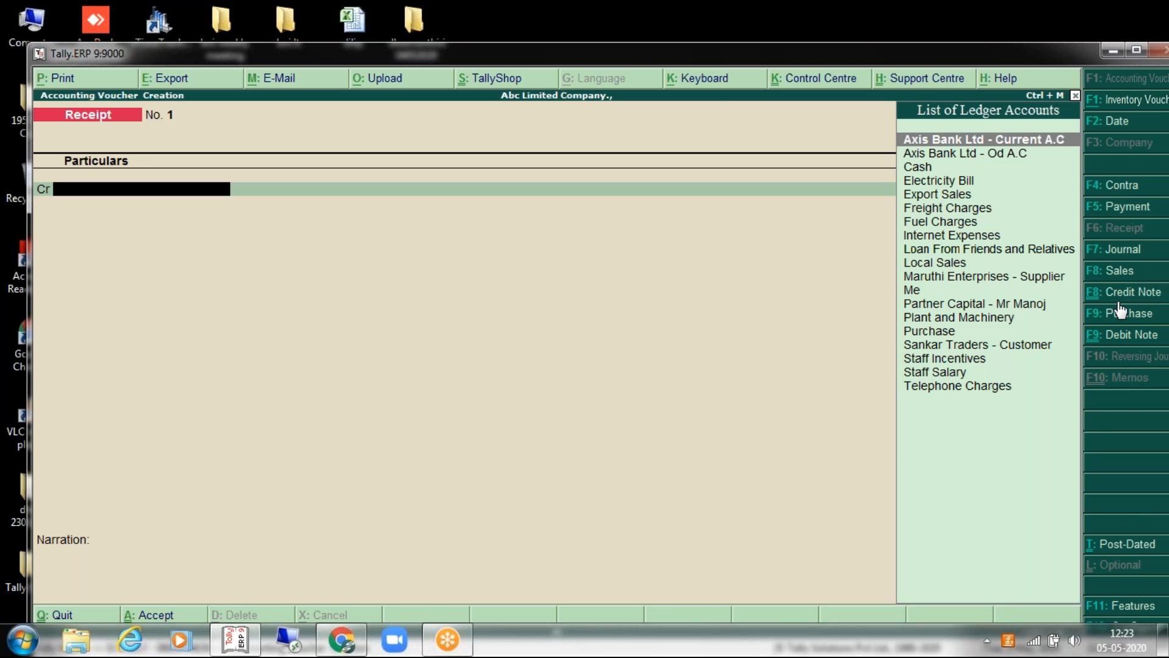
Step: Maximise the Tally window so Receipt voucher No. 1 fills the screen
{"action": "double_click", "coordinate": [665, 56]}
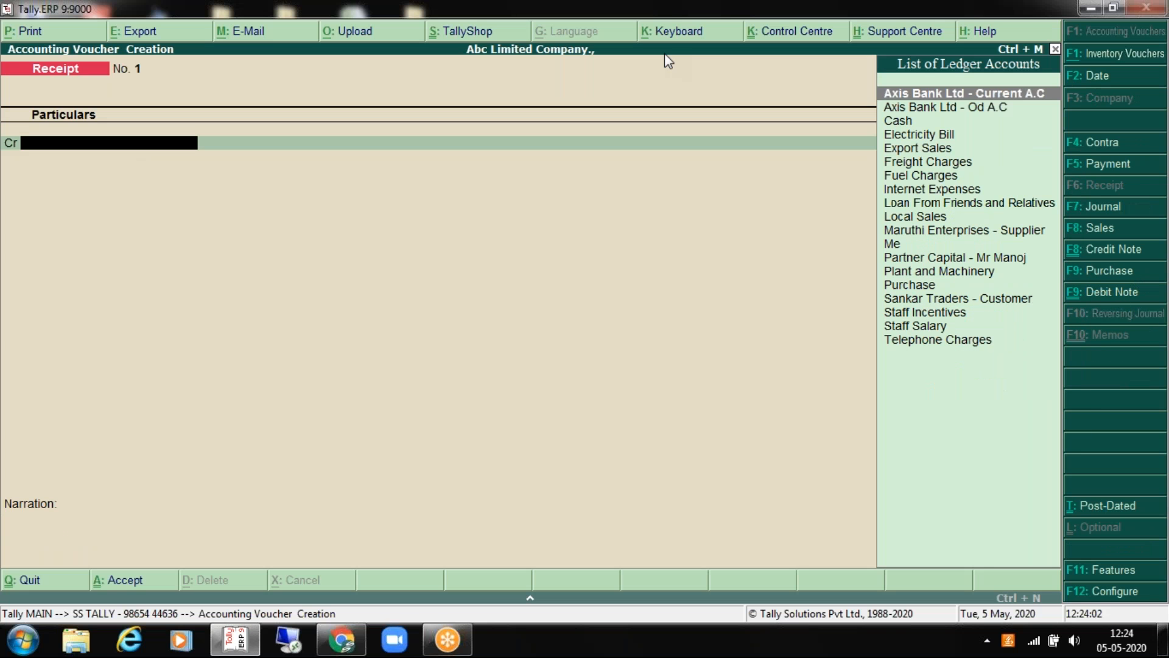
{"action": "key", "text": "Escape"}
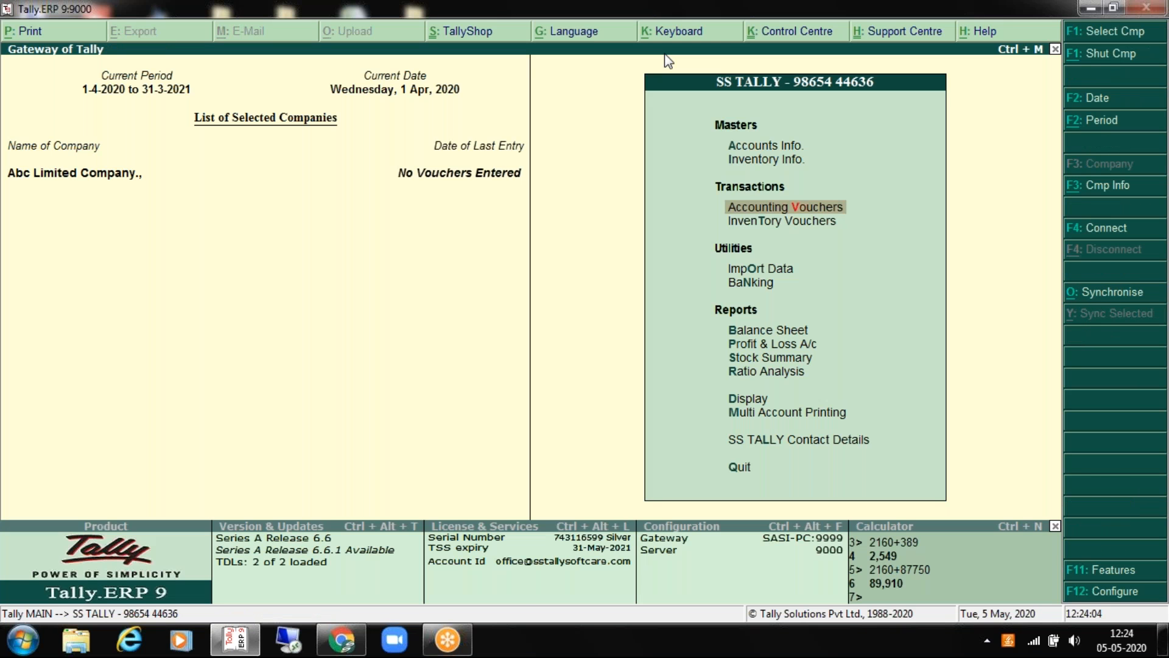
{"action": "key", "text": "Return"}
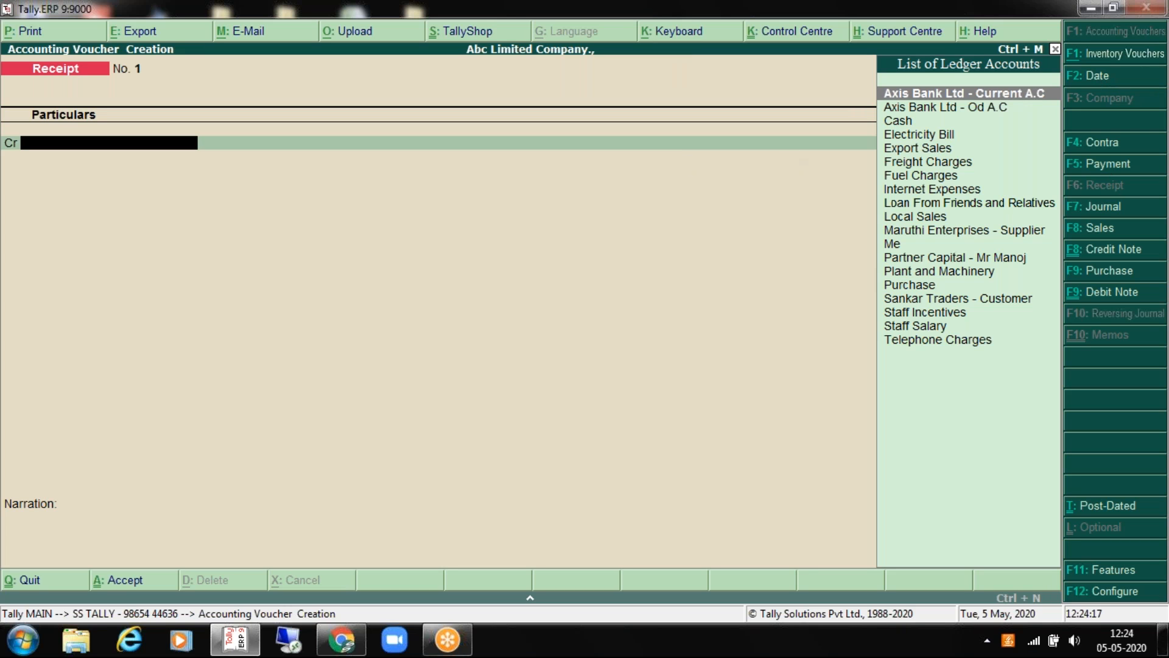
{"action": "key", "text": "F2"}
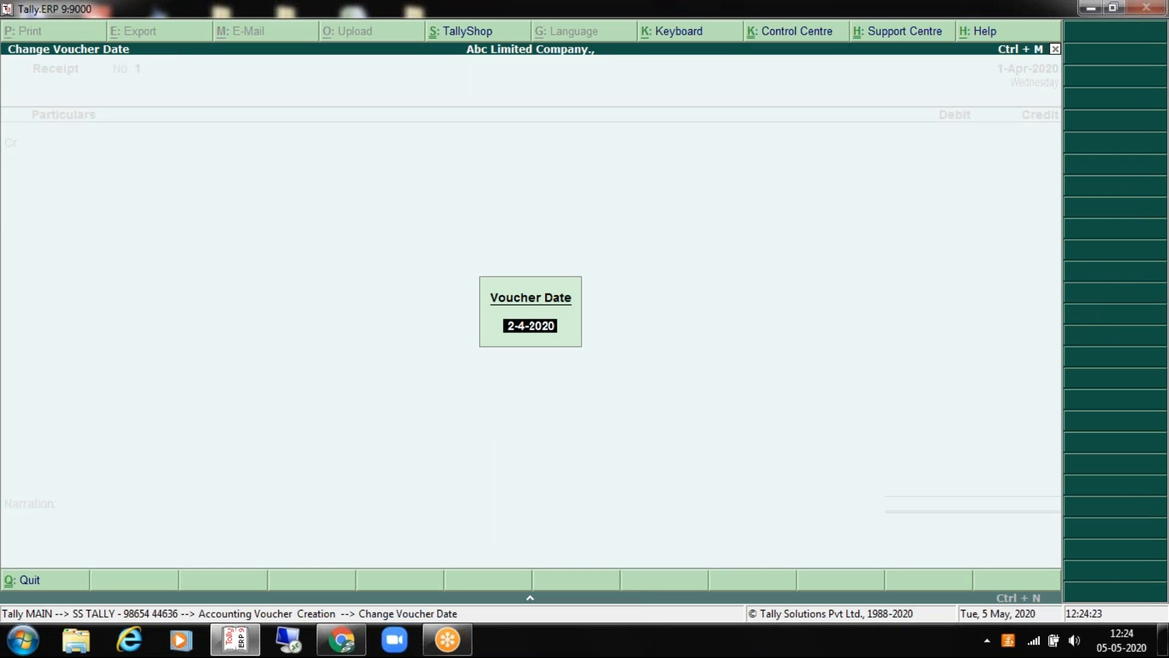
{"action": "key", "text": "BackSpace"}
{"action": "key", "text": "Escape"}
{"action": "key", "text": "Escape"}
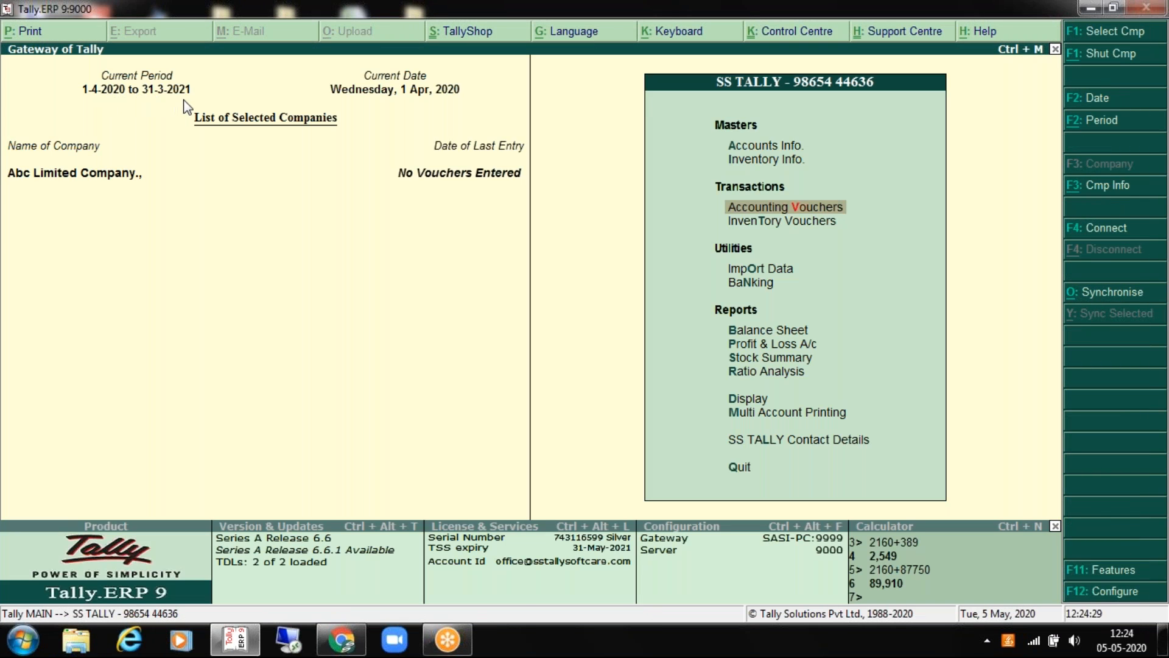
{"action": "key", "text": "Up"}
{"action": "key", "text": "Up"}
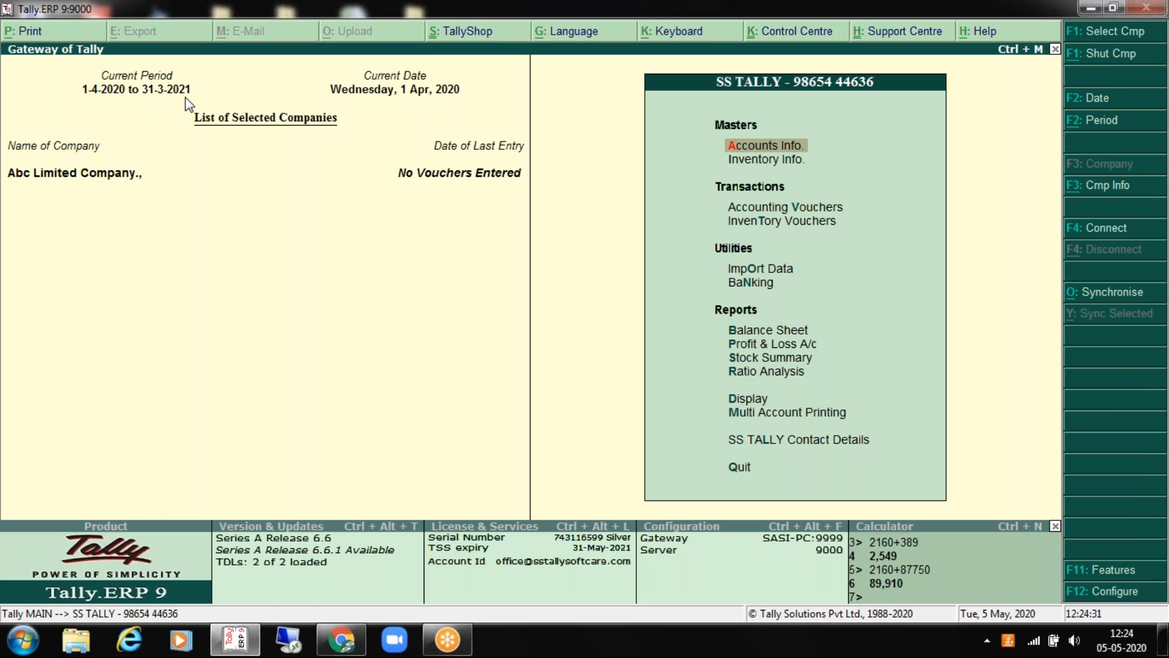
{"action": "key", "text": "Down"}
{"action": "key", "text": "Down"}
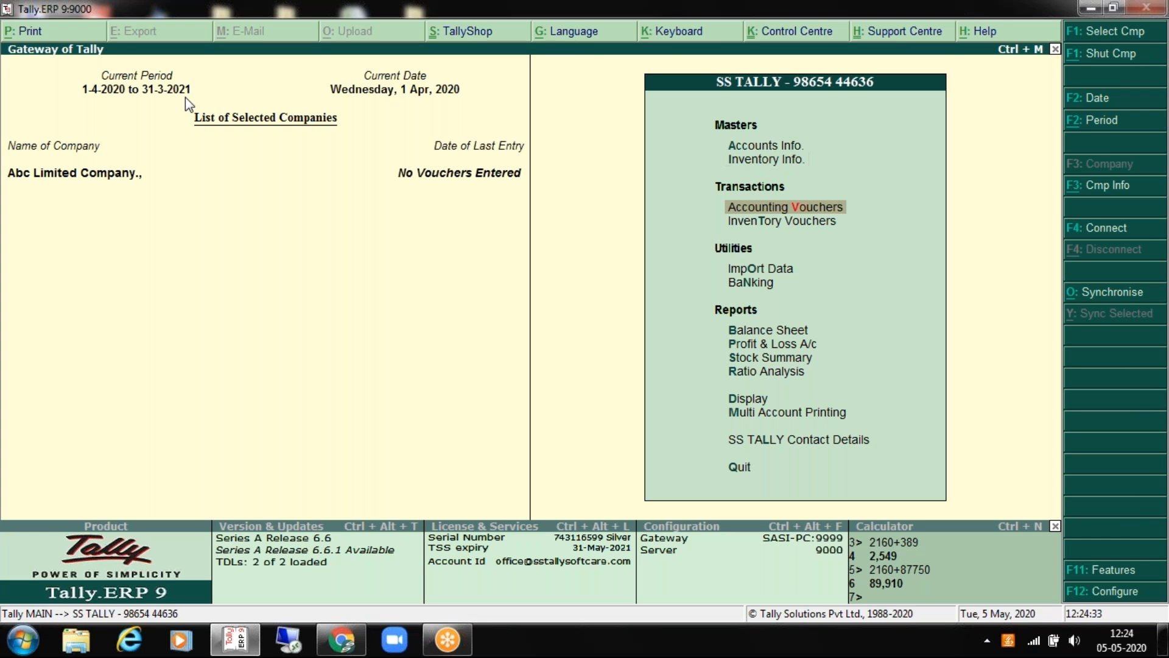
{"action": "key", "text": "Return"}
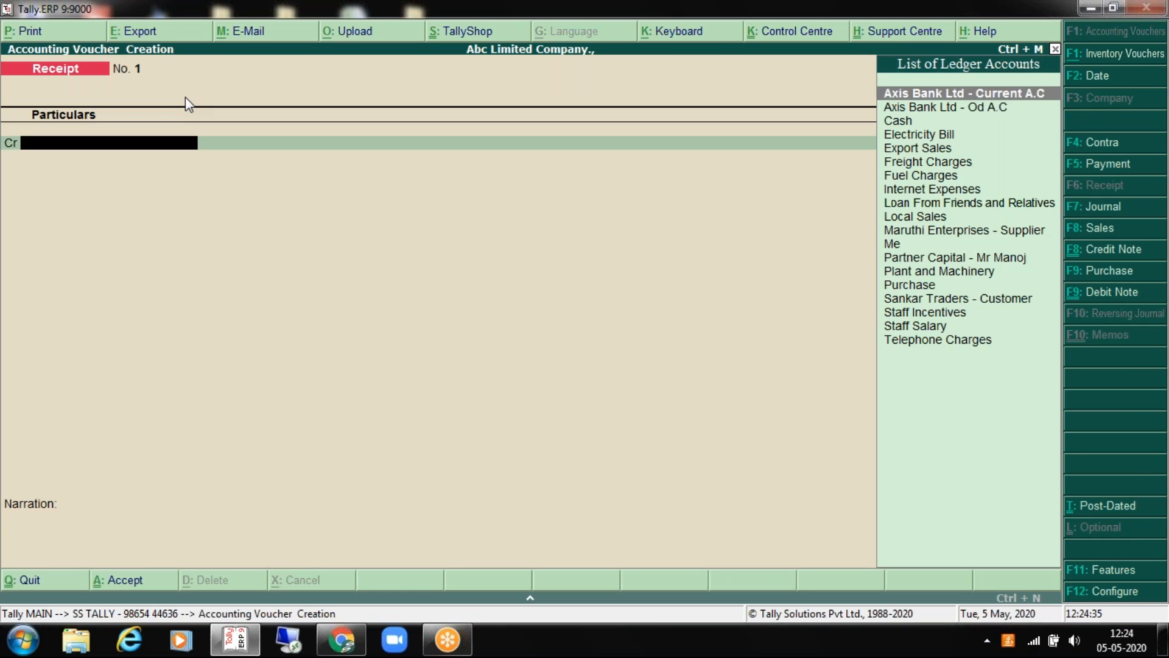
Step: Set Receipt voucher No. 1's date to 5-May-2020 by entering 5-5
{"action": "left_click", "coordinate": [1098, 72]}
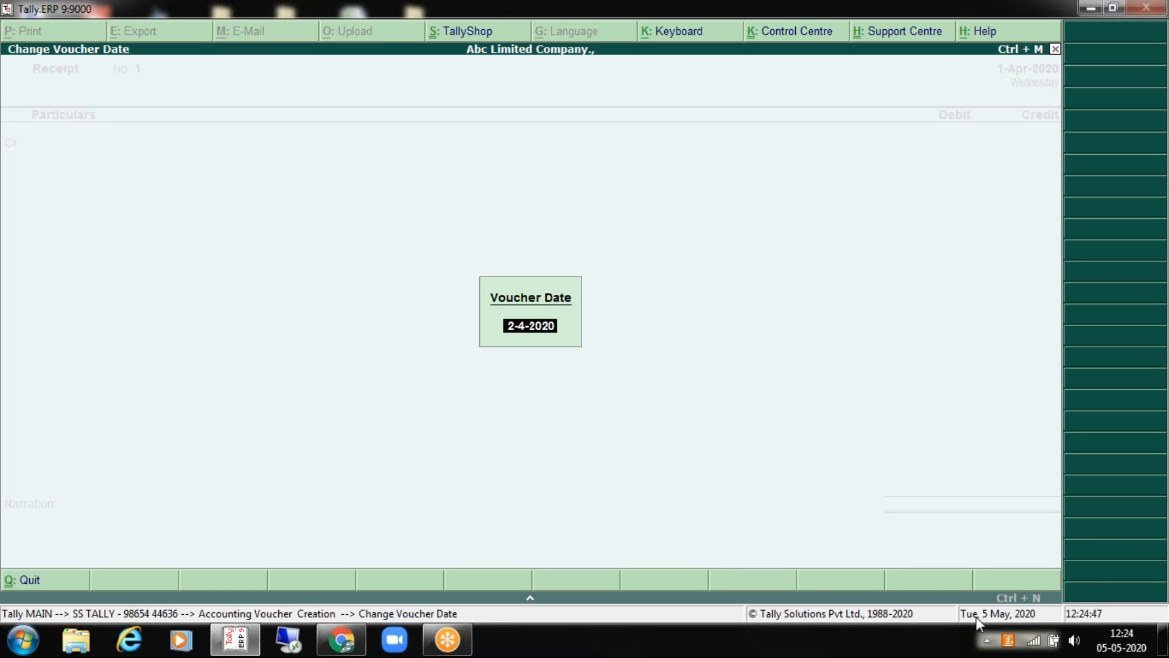
{"action": "type", "text": "5 5"}
{"action": "key", "text": "Return"}
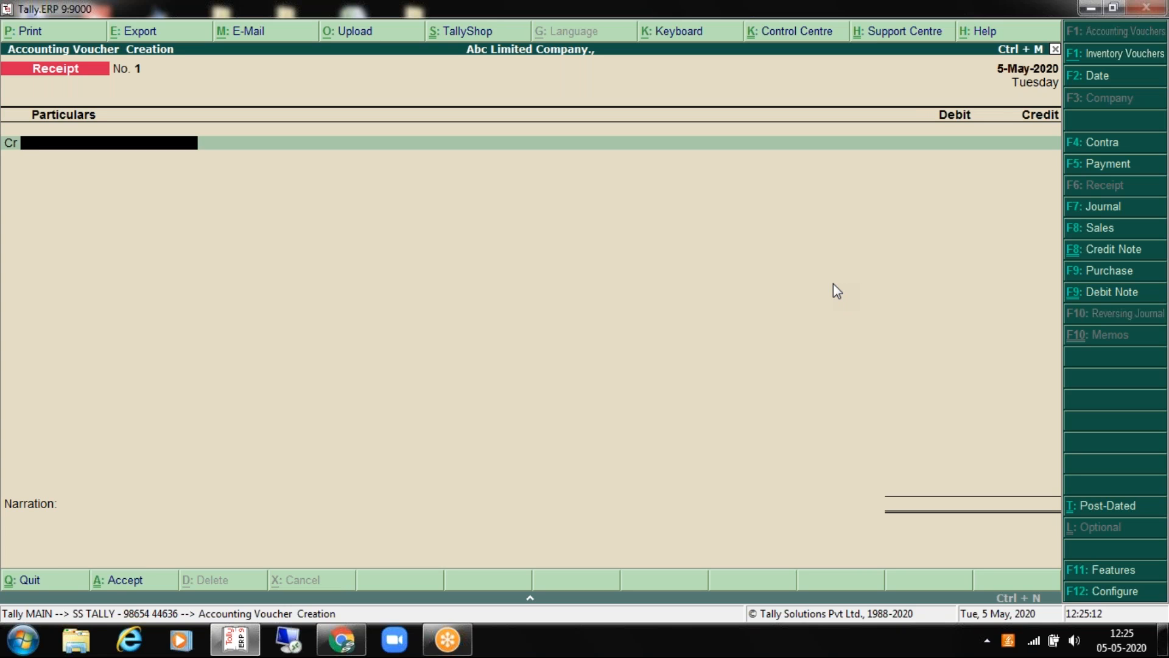
{"action": "key", "text": "F2"}
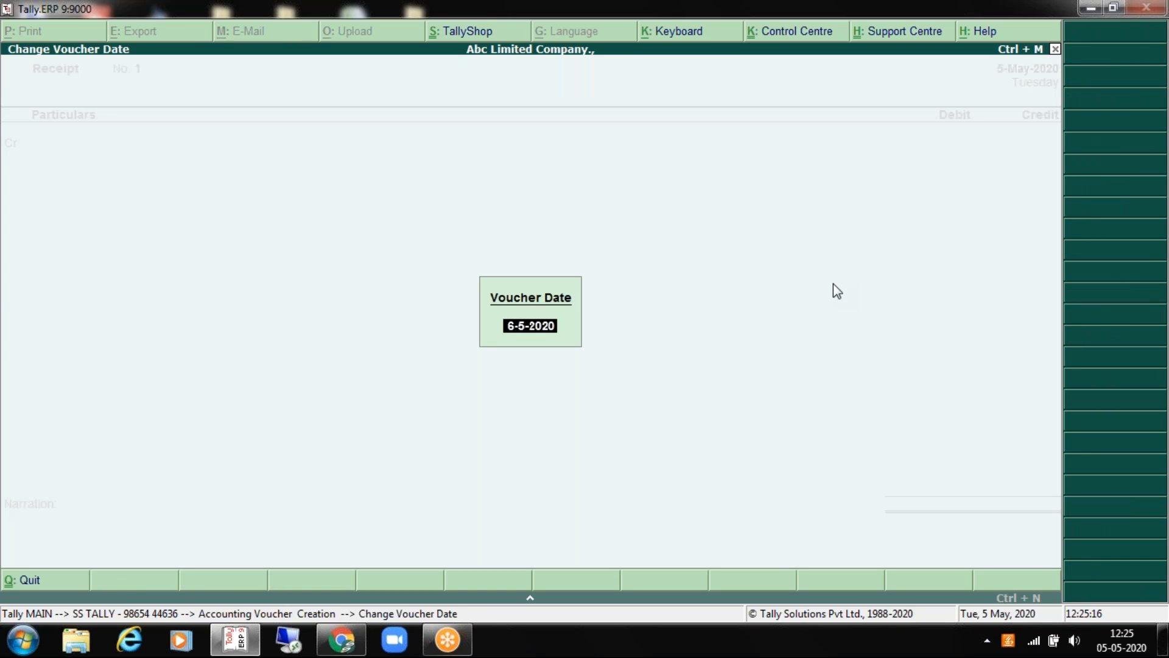
{"action": "key", "text": "Escape"}
{"action": "key", "text": "Escape"}
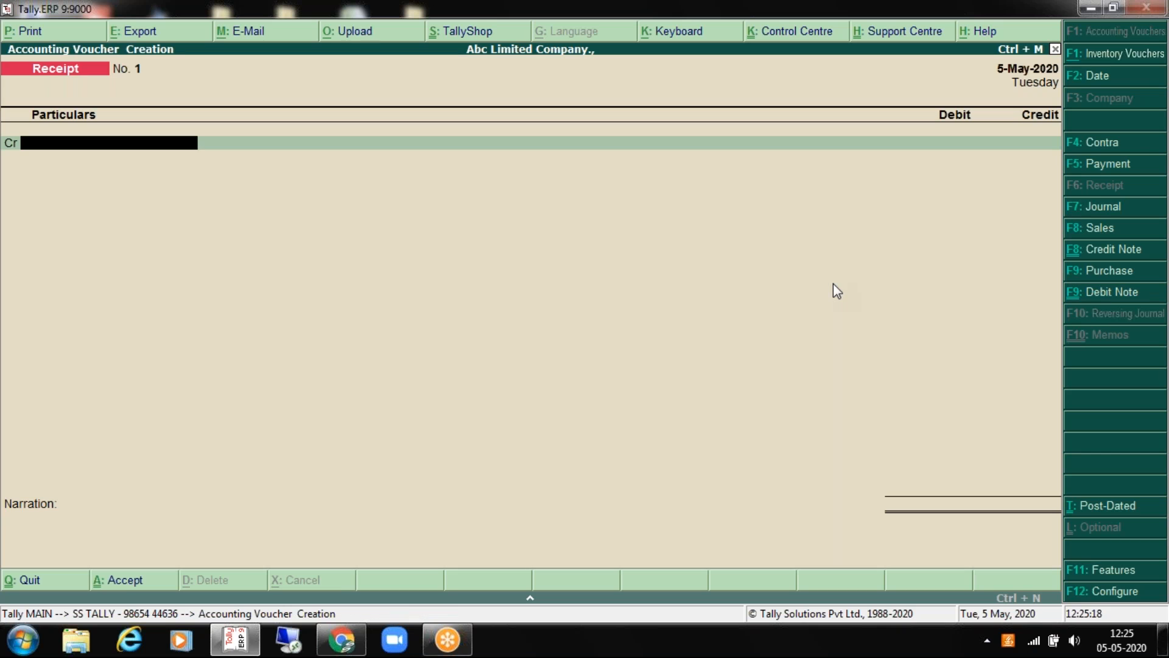
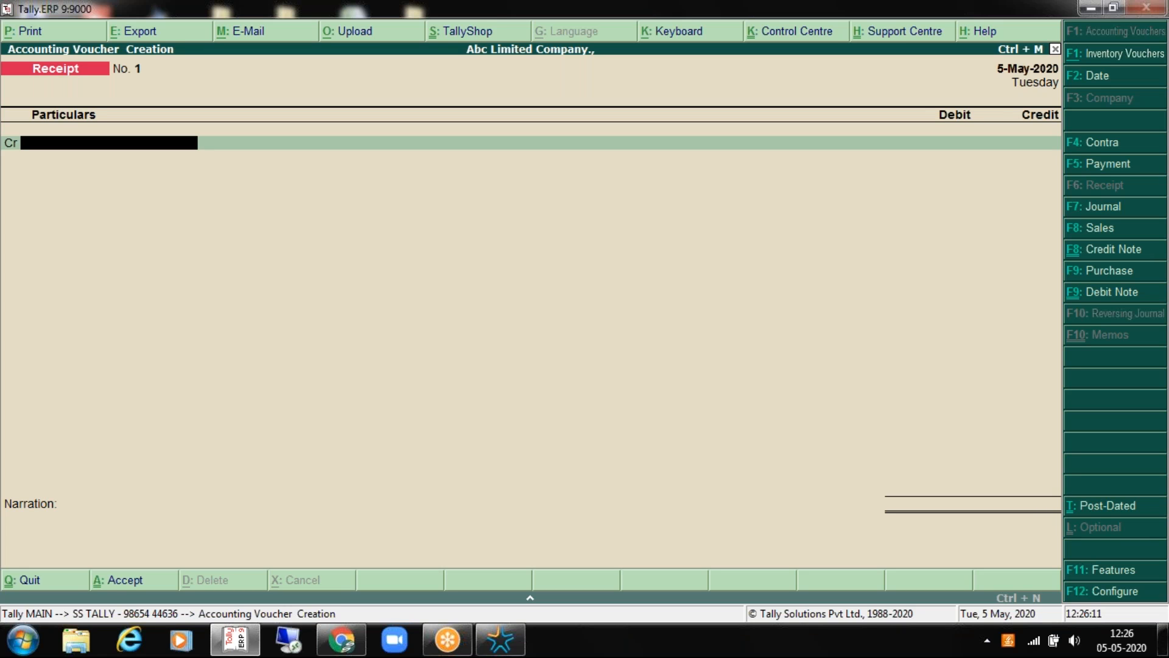
Step: Reopen a new Receipt voucher No. 1 and date it 5-May-2020 by entering 5-5
{"action": "key", "text": "Escape"}
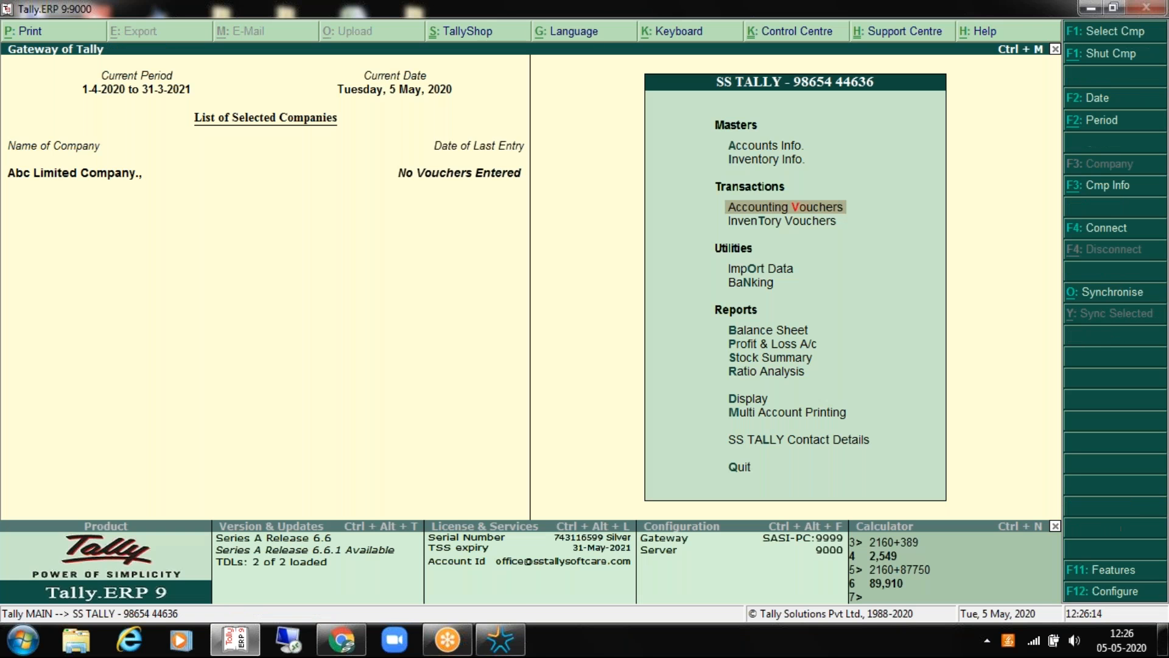
{"action": "key", "text": "Return"}
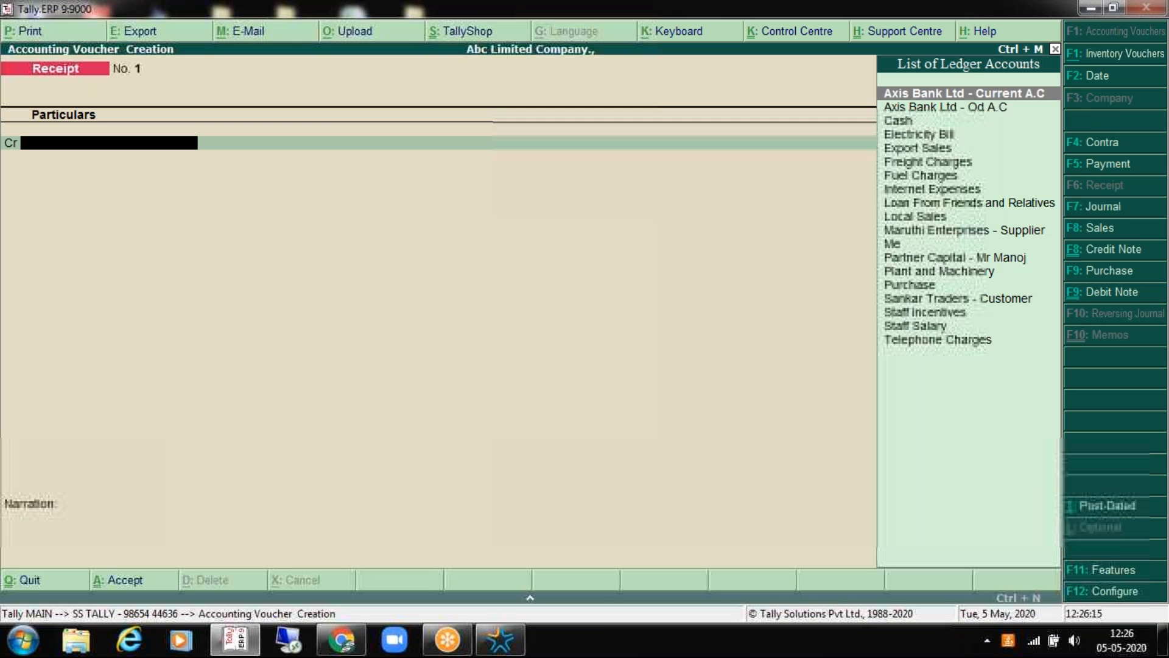
{"action": "key", "text": "F2"}
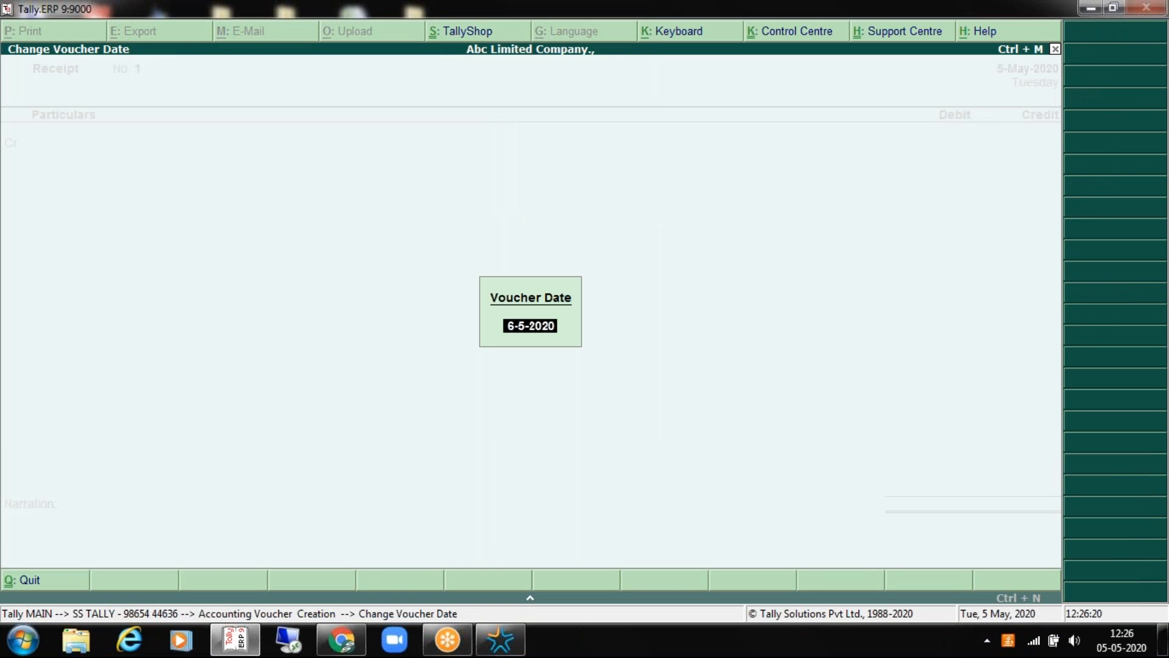
{"action": "type", "text": "5 5"}
{"action": "key", "text": "Return"}
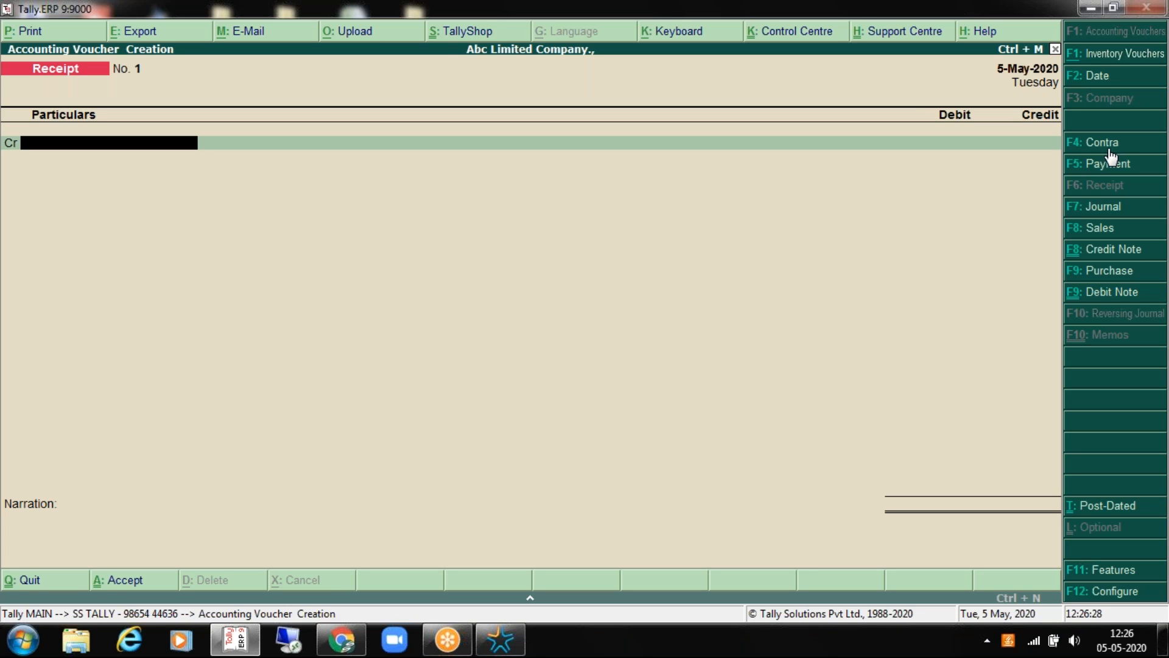
Step: Switch the voucher type to Contra and dismiss the antivirus pop-ups
{"action": "key", "text": "F4"}
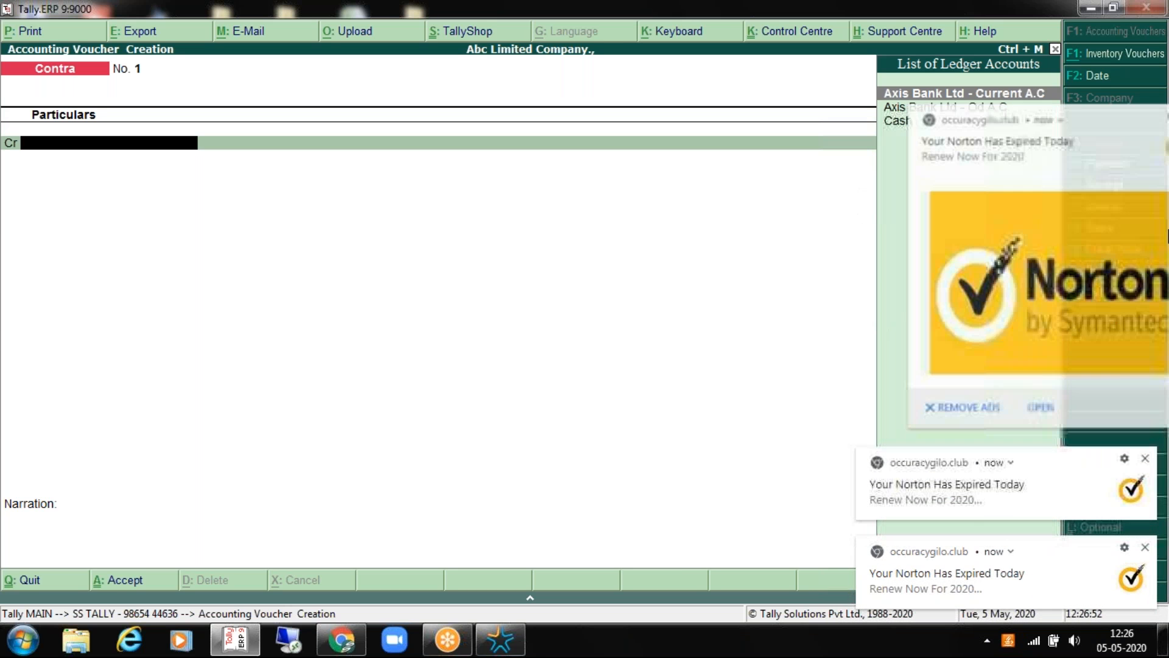
{"action": "left_click", "coordinate": [1145, 115]}
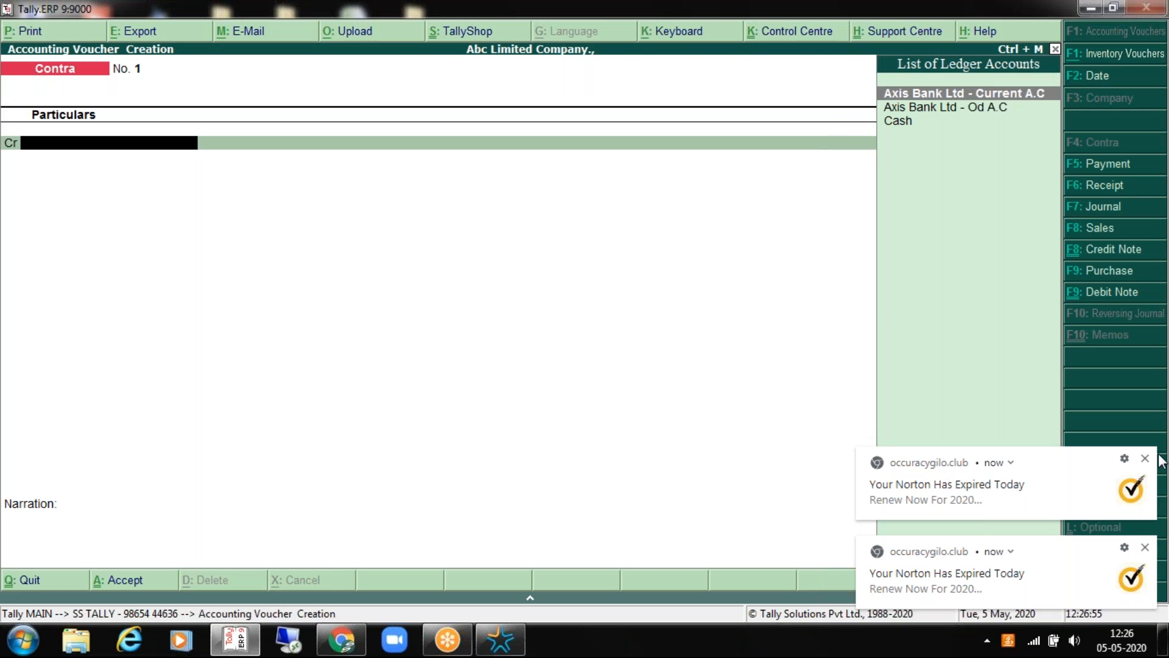
{"action": "left_click", "coordinate": [1145, 458]}
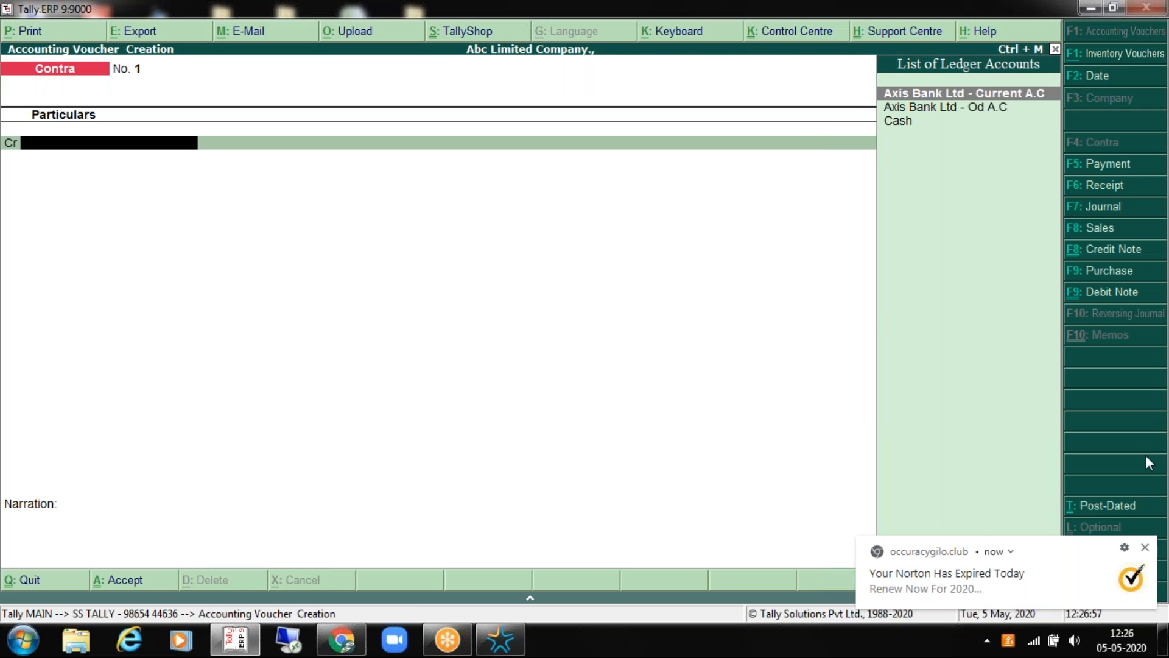
{"action": "left_click", "coordinate": [1145, 550]}
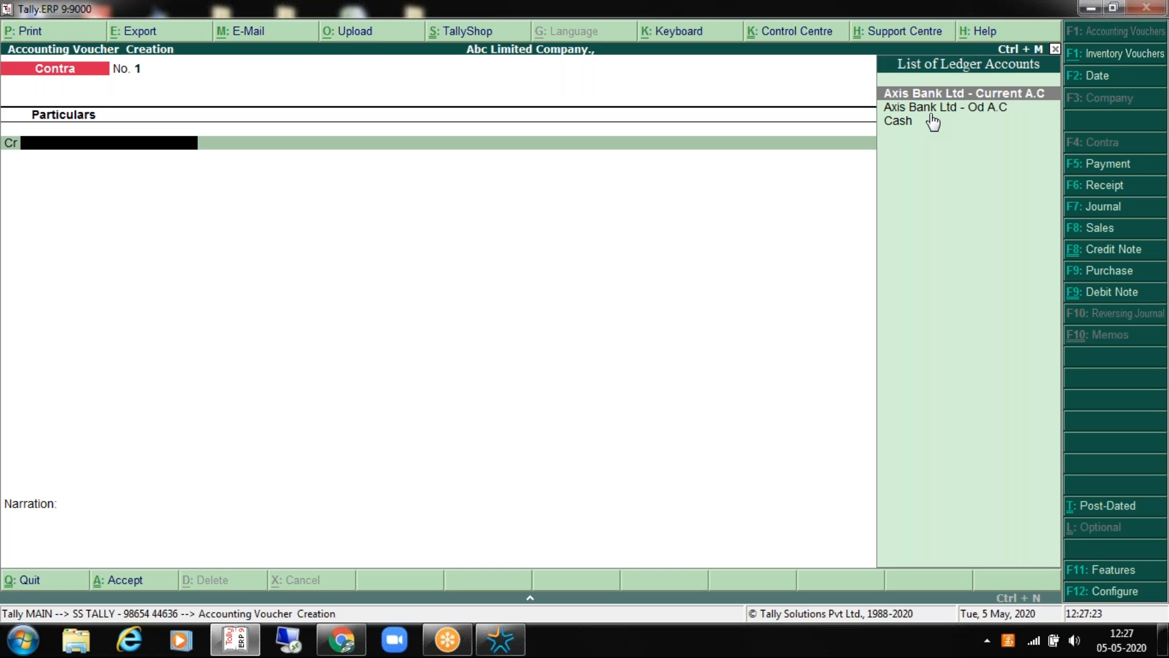
Step: Select Axis Bank Ltd - Current A.C as the credited ledger
{"action": "key", "text": "Down"}
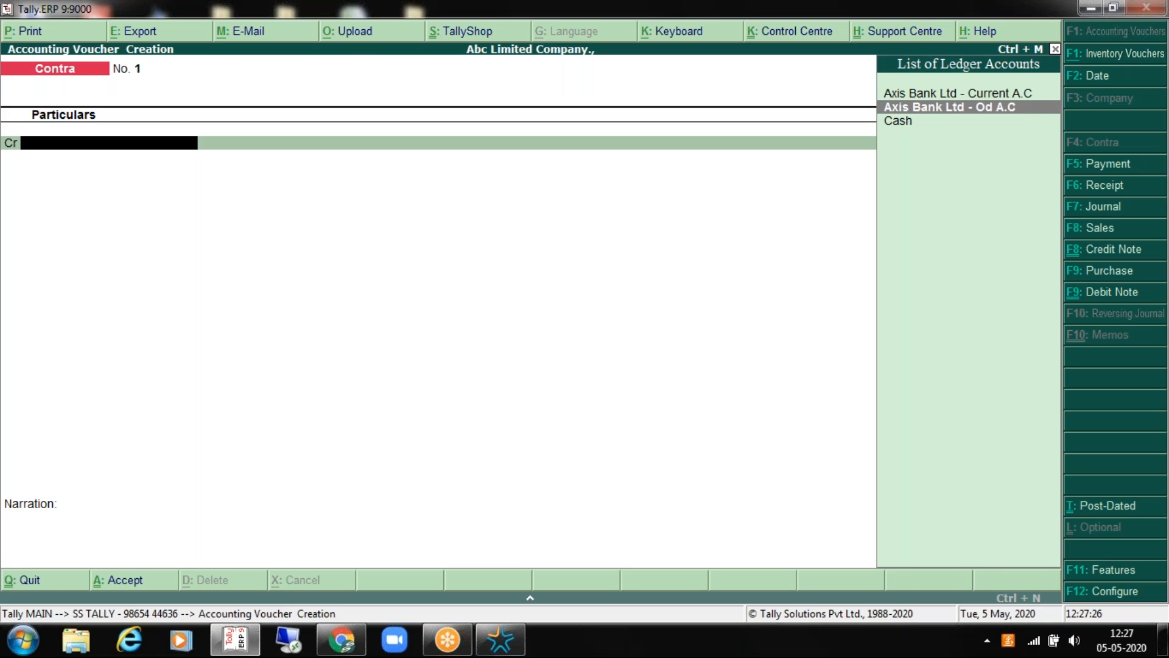
{"action": "key", "text": "Up"}
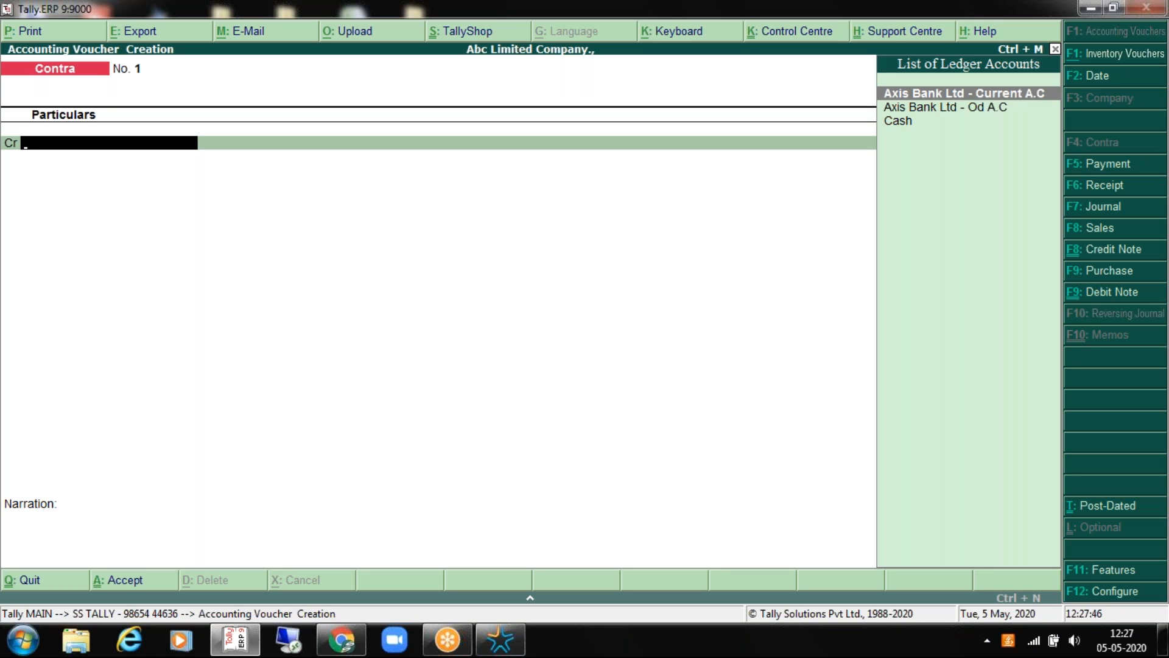
{"action": "key", "text": "Down"}
{"action": "key", "text": "Up"}
{"action": "key", "text": "Return"}
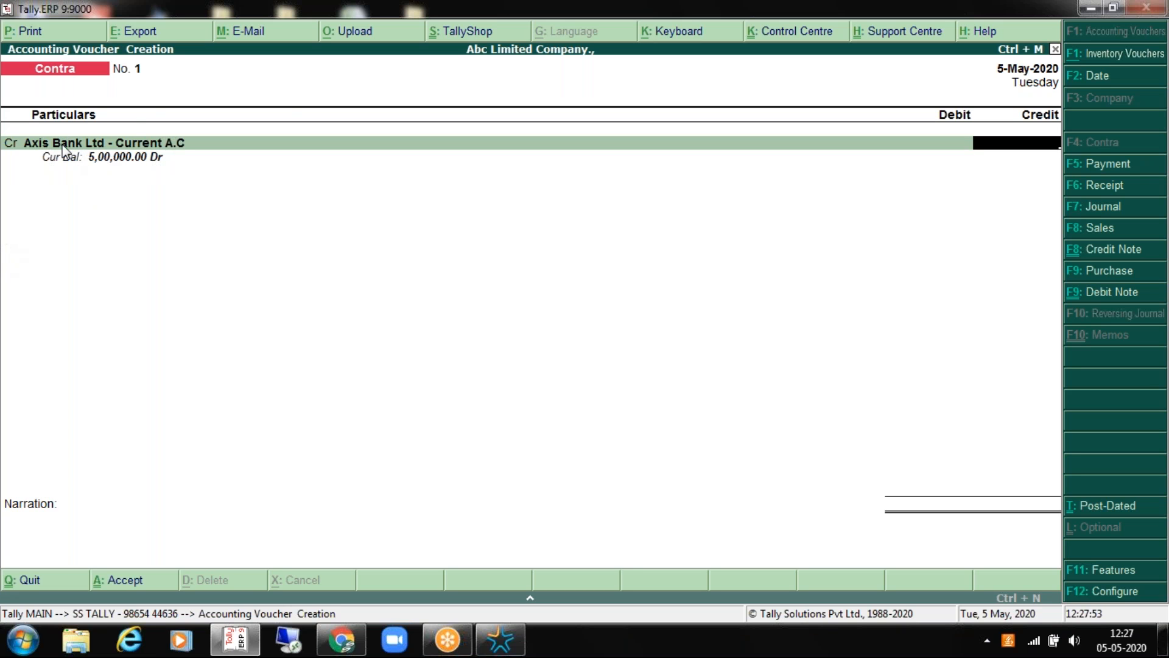
Step: Credit 50,000 and record a Cheque with instrument no. 123456 in bank allocations
{"action": "type", "text": "50000"}
{"action": "key", "text": "Return"}
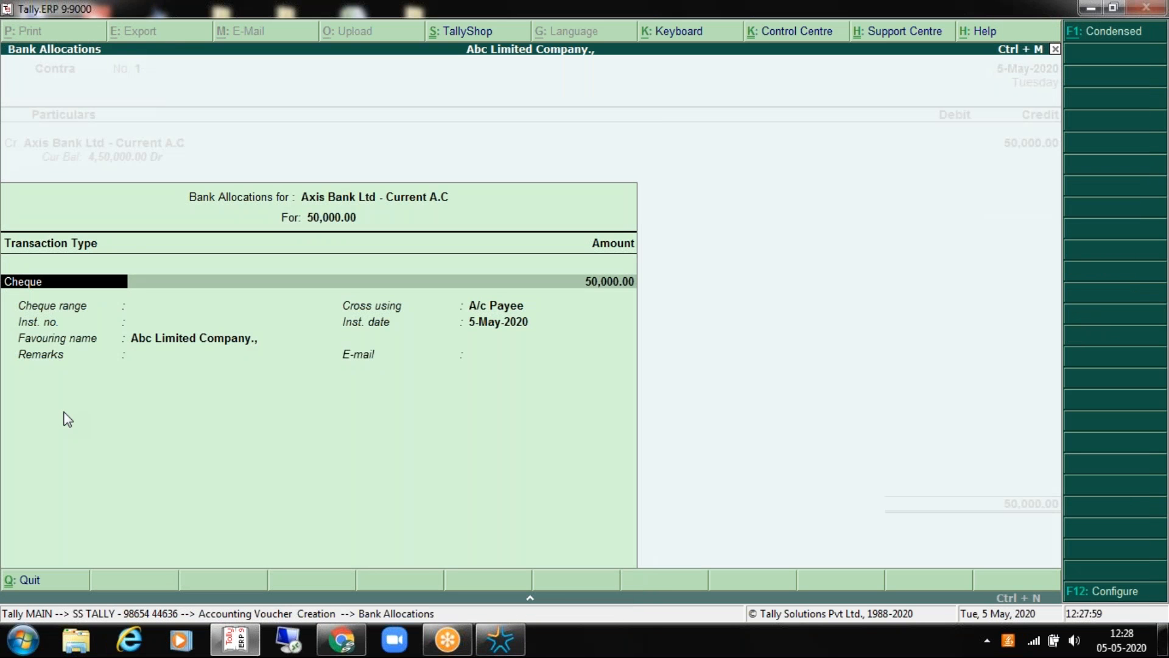
{"action": "key", "text": "Return"}
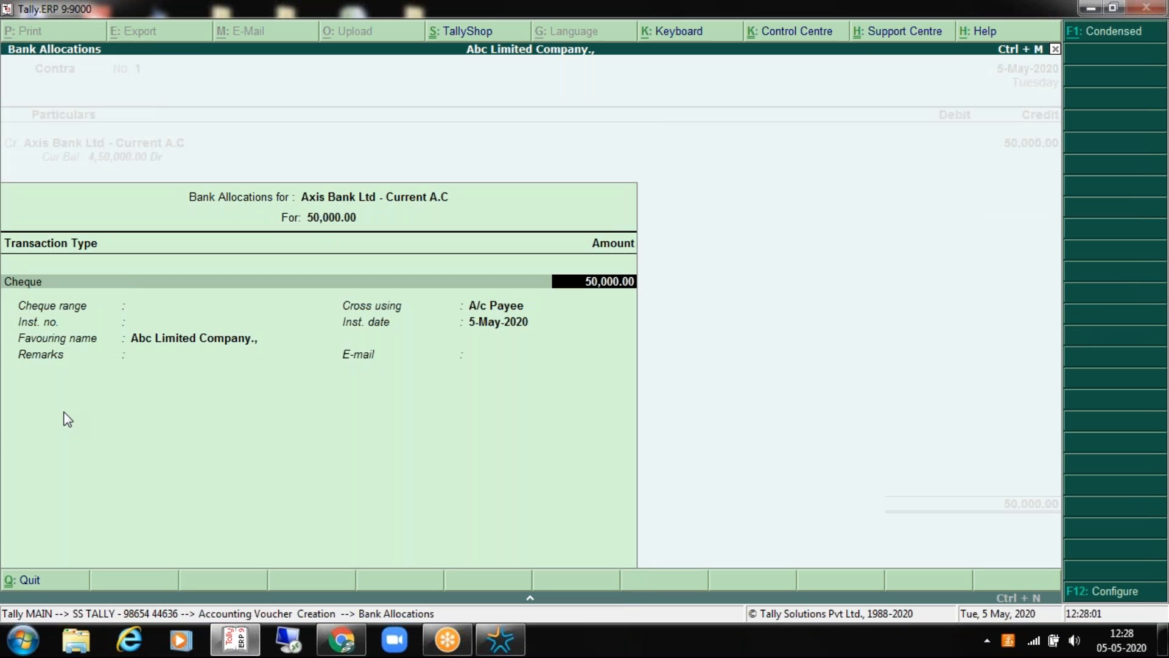
{"action": "key", "text": "BackSpace"}
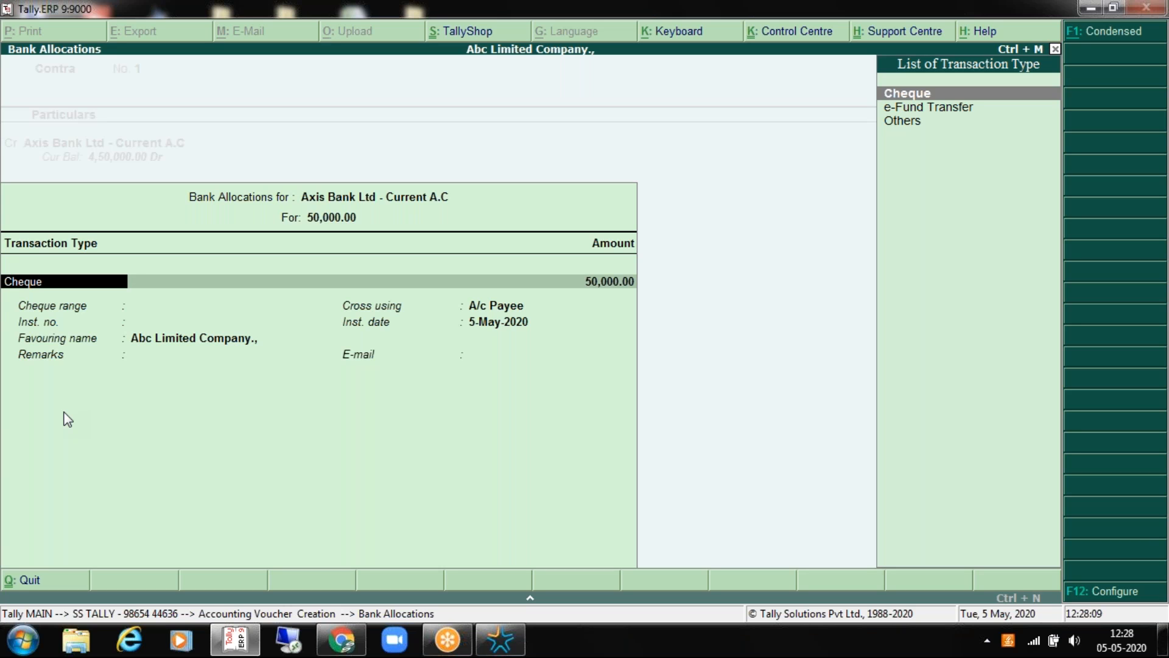
{"action": "key", "text": "Return"}
{"action": "key", "text": "Return"}
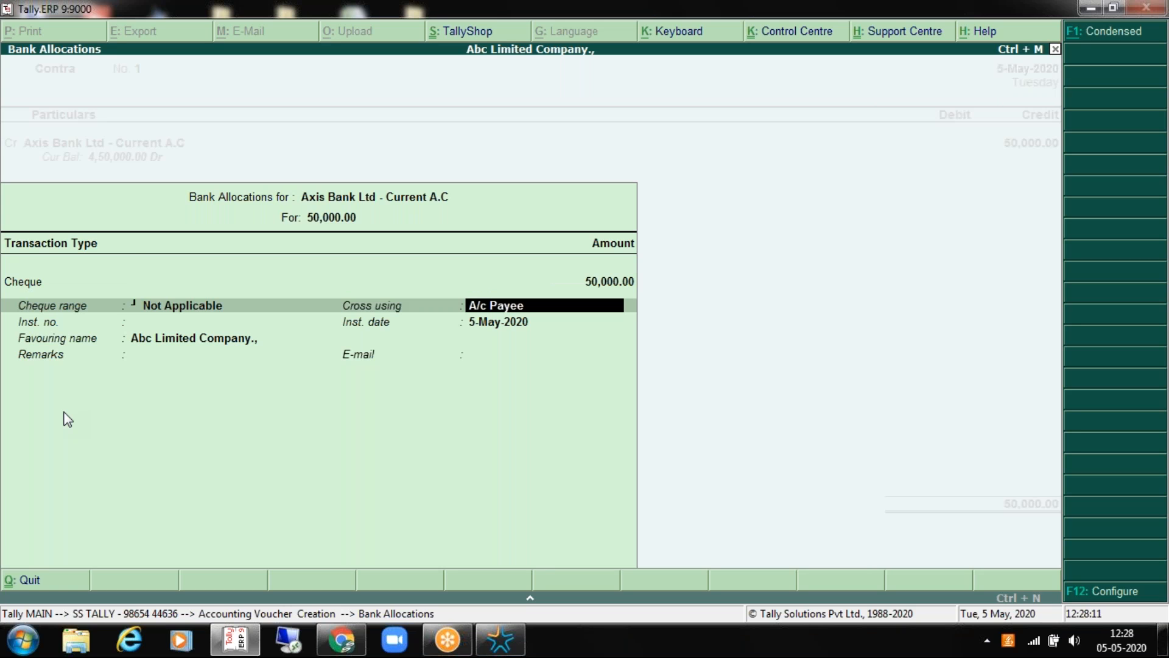
{"action": "key", "text": "Return"}
{"action": "type", "text": "123456"}
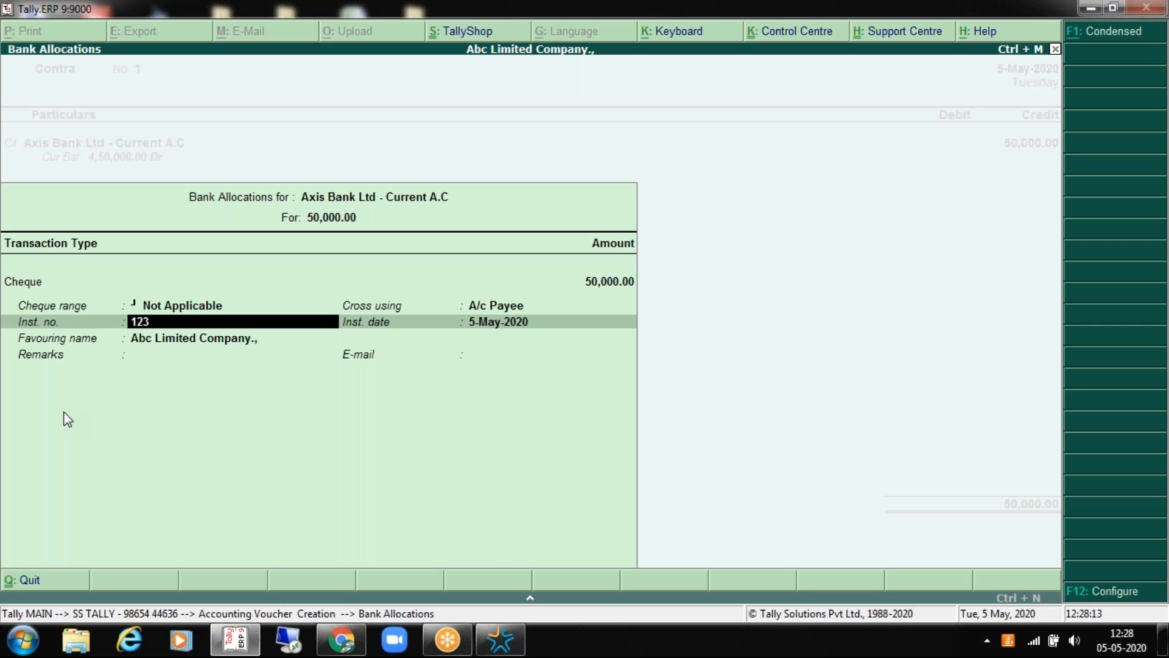
{"action": "key", "text": "Return"}
{"action": "key", "text": "BackSpace"}
{"action": "key", "text": "BackSpace"}
{"action": "key", "text": "BackSpace"}
{"action": "key", "text": "BackSpace"}
{"action": "key", "text": "BackSpace"}
{"action": "key", "text": "BackSpace"}
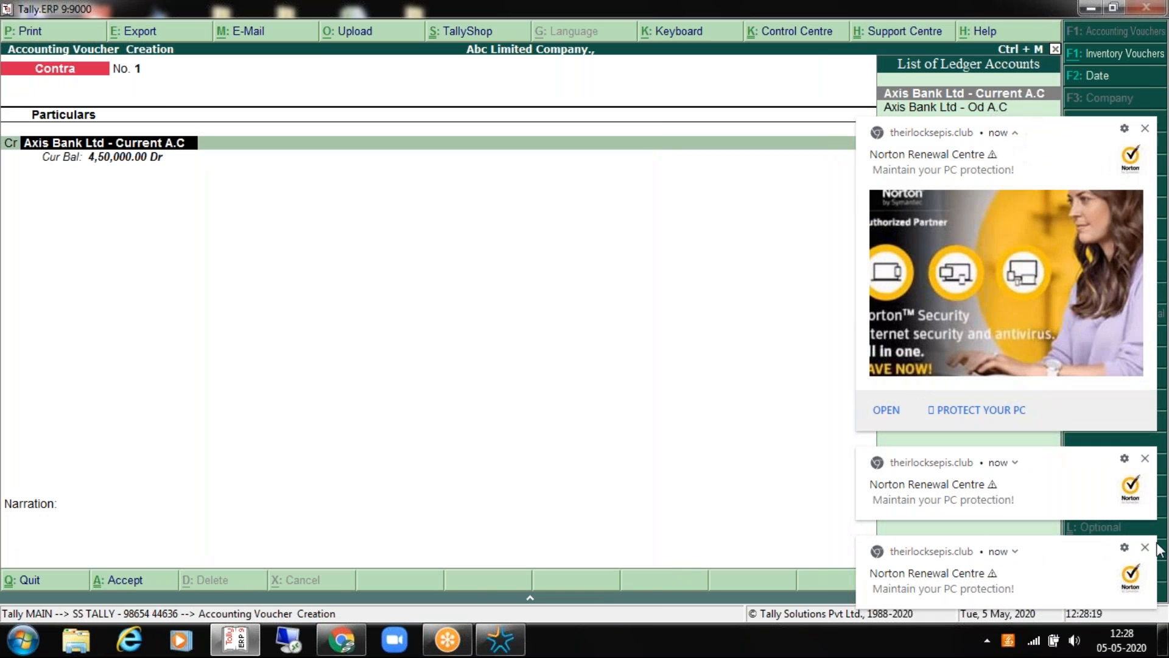
Step: Re-enter the 50,000 credit on Axis Bank Ltd - Current A.C to reopen bank allocations
{"action": "left_click", "coordinate": [1146, 549]}
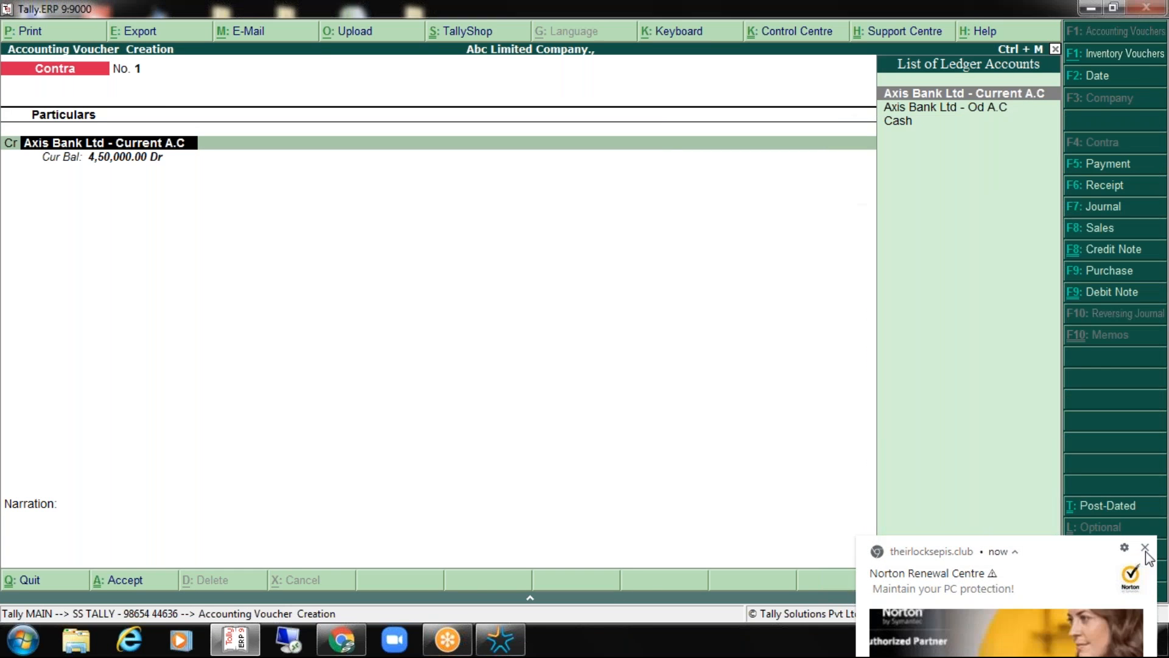
{"action": "left_click", "coordinate": [1146, 550]}
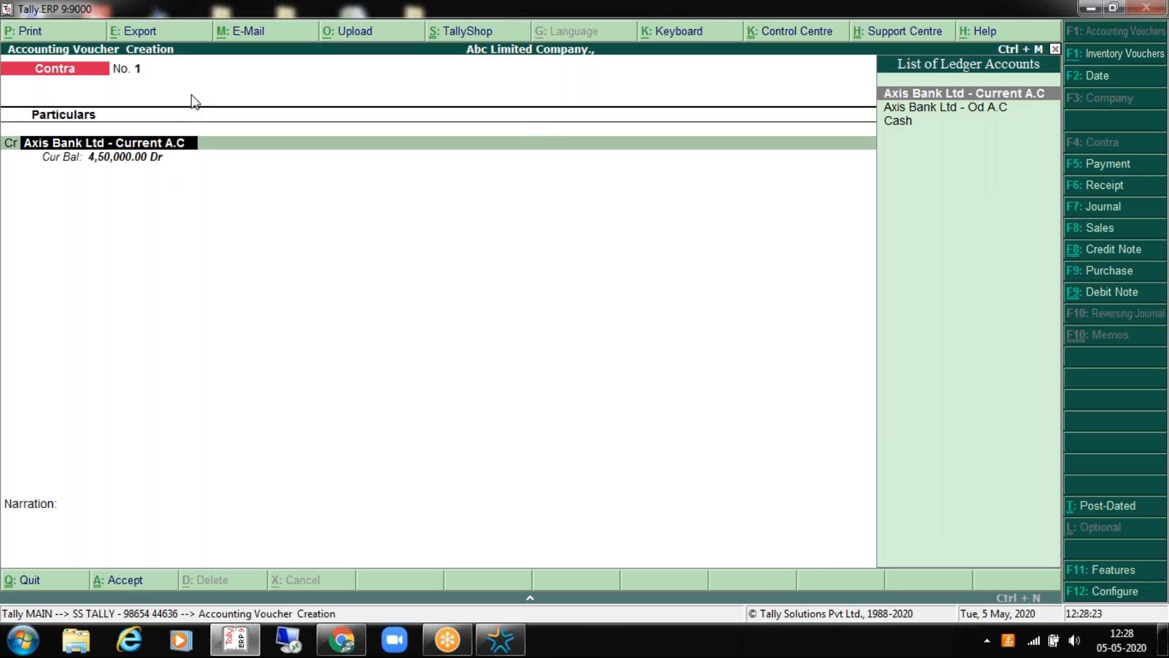
{"action": "key", "text": "Return"}
{"action": "key", "text": "space"}
{"action": "key", "text": "Return"}
{"action": "key", "text": "BackSpace"}
{"action": "key", "text": "Return"}
{"action": "type", "text": "50000"}
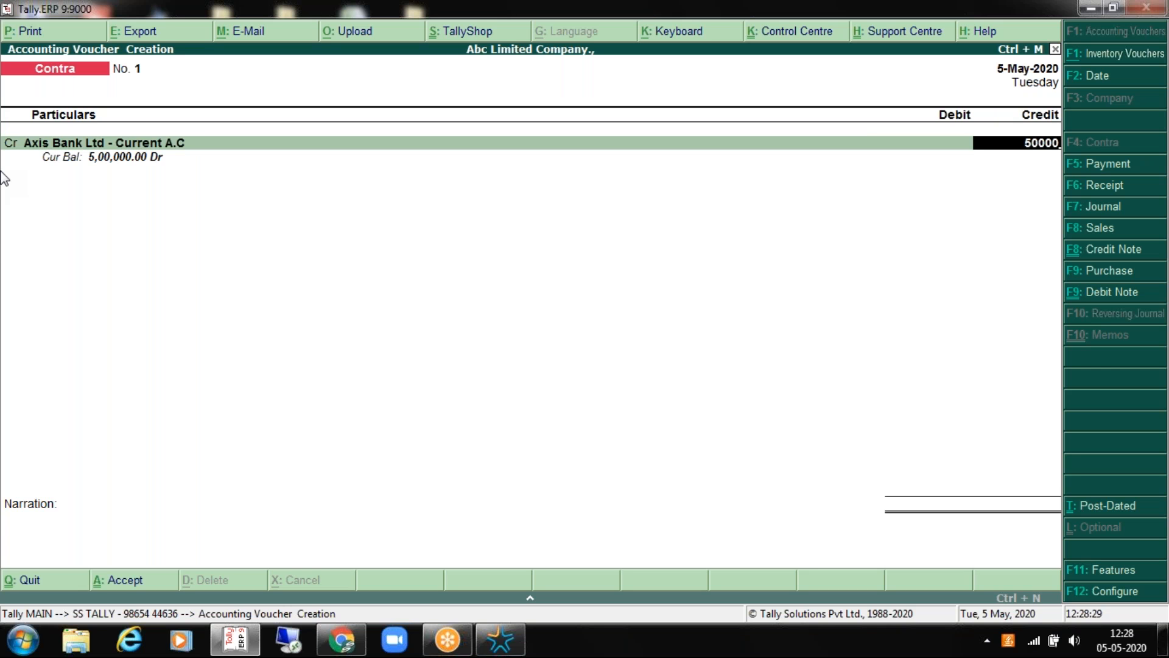
{"action": "key", "text": "Return"}
{"action": "key", "text": "Return"}
{"action": "key", "text": "Return"}
{"action": "key", "text": "Return"}
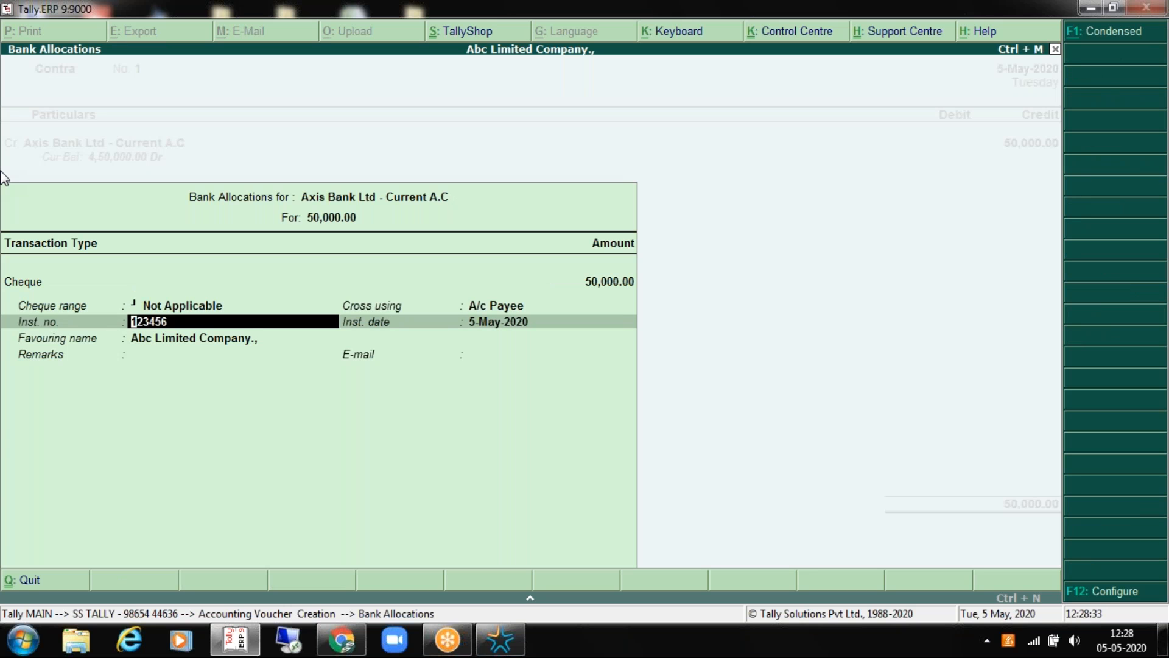
Step: Clear the A/c Payee crossing and accept the remaining cheque details
{"action": "key", "text": "Up"}
{"action": "key", "text": "BackSpace"}
{"action": "key", "text": "Return"}
{"action": "key", "text": "Return"}
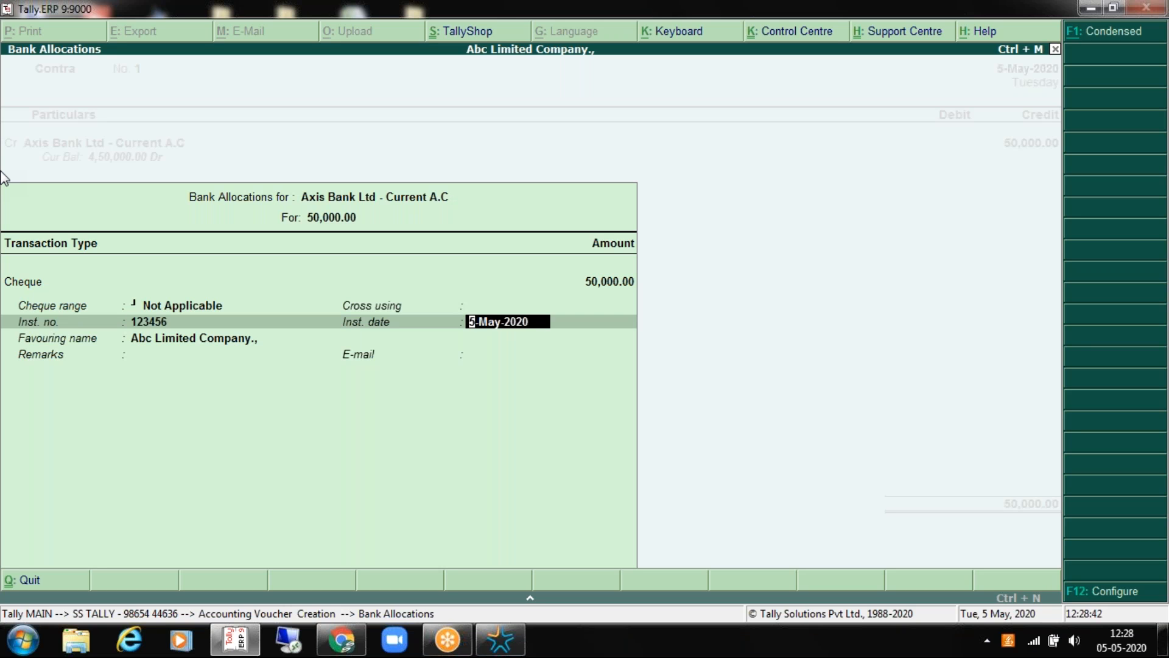
{"action": "key", "text": "Return"}
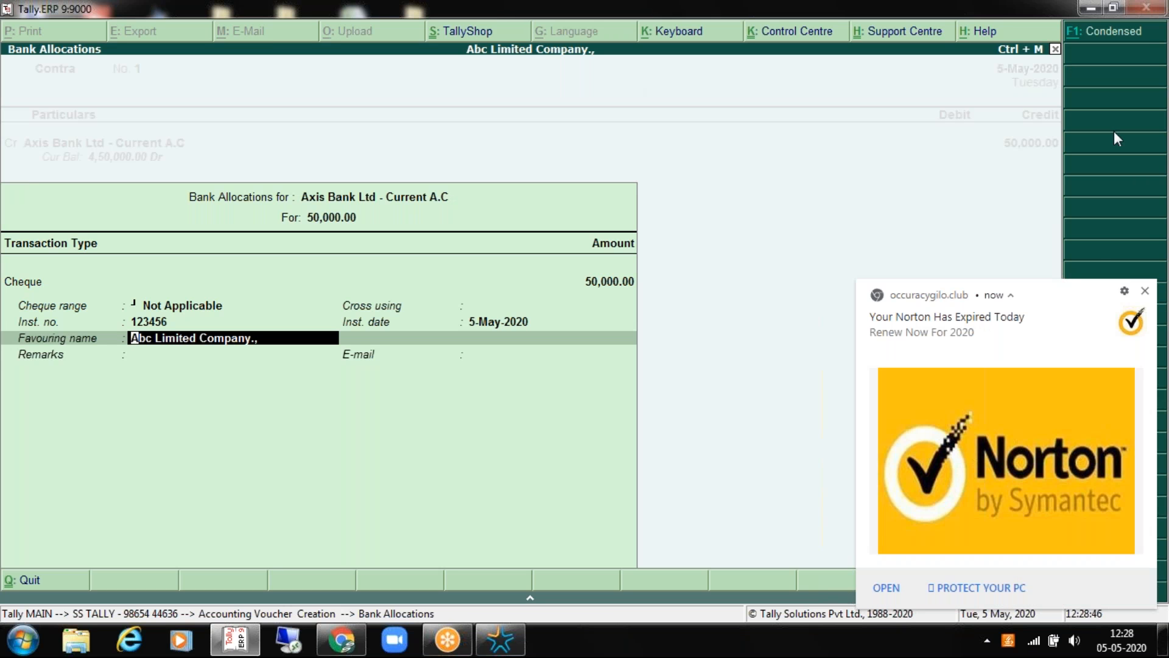
{"action": "left_click", "coordinate": [1145, 291]}
{"action": "key", "text": "Return"}
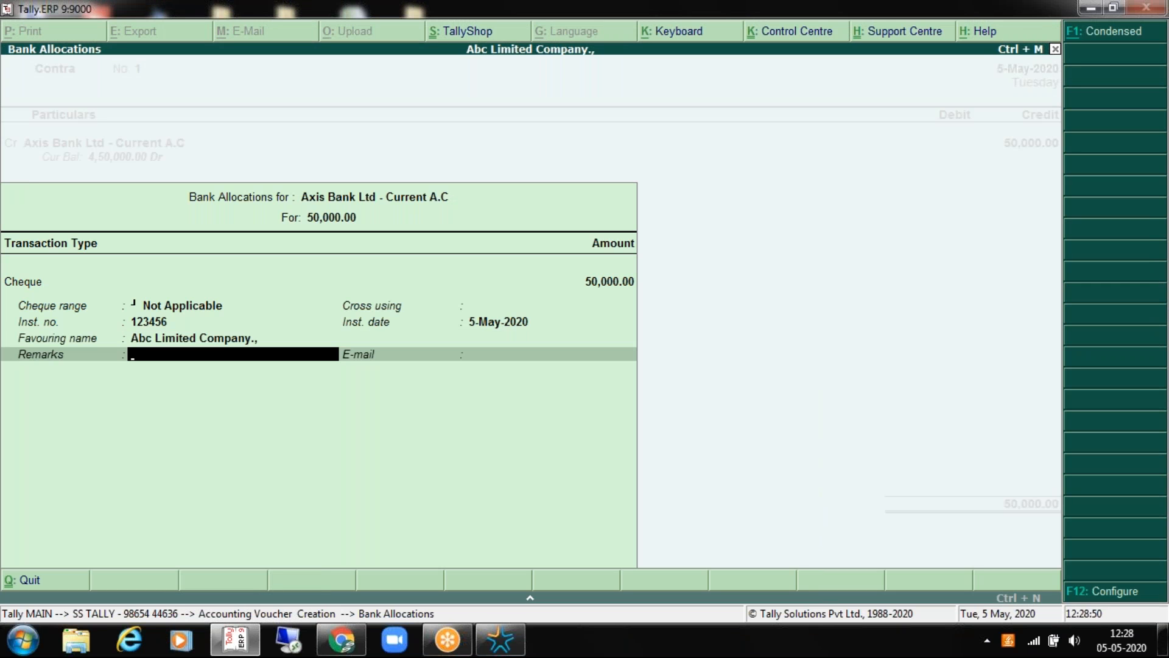
{"action": "key", "text": "Return"}
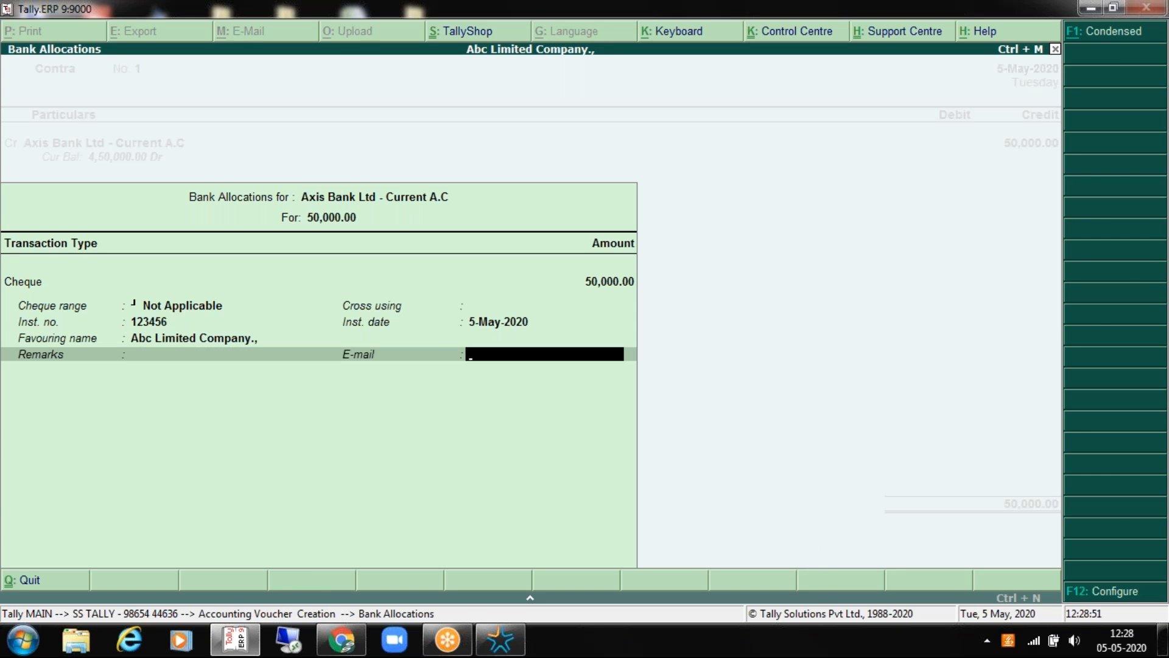
{"action": "key", "text": "Return"}
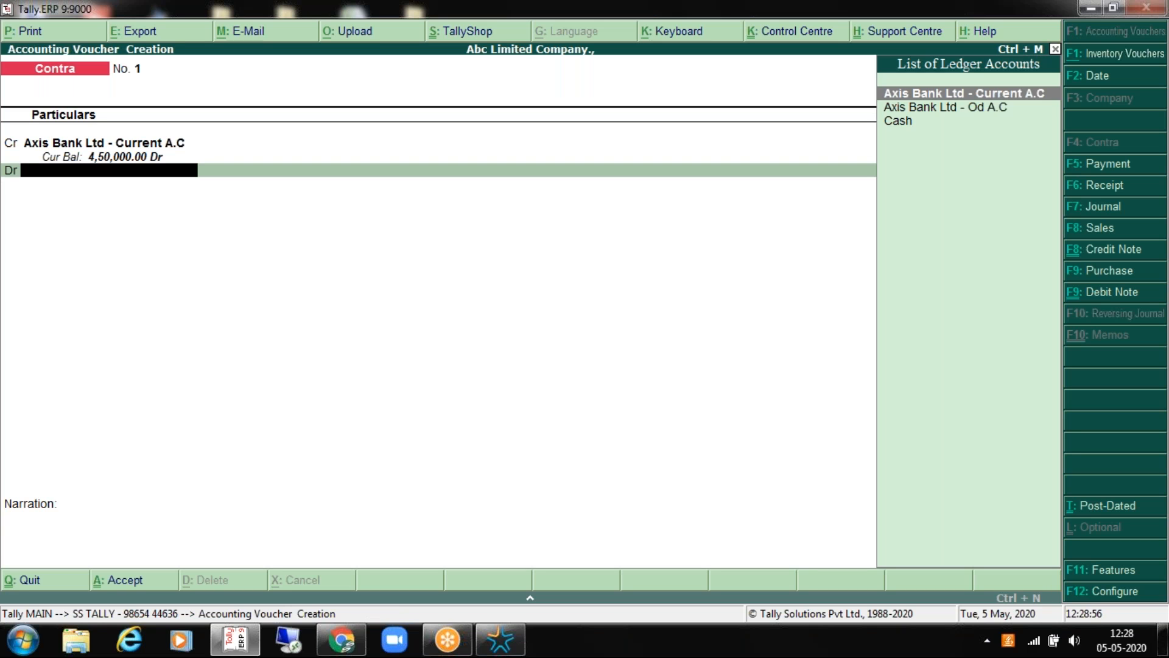
Step: Debit Cash with the auto-filled 50,000.00
{"action": "key", "text": "Down"}
{"action": "key", "text": "Down"}
{"action": "key", "text": "Return"}
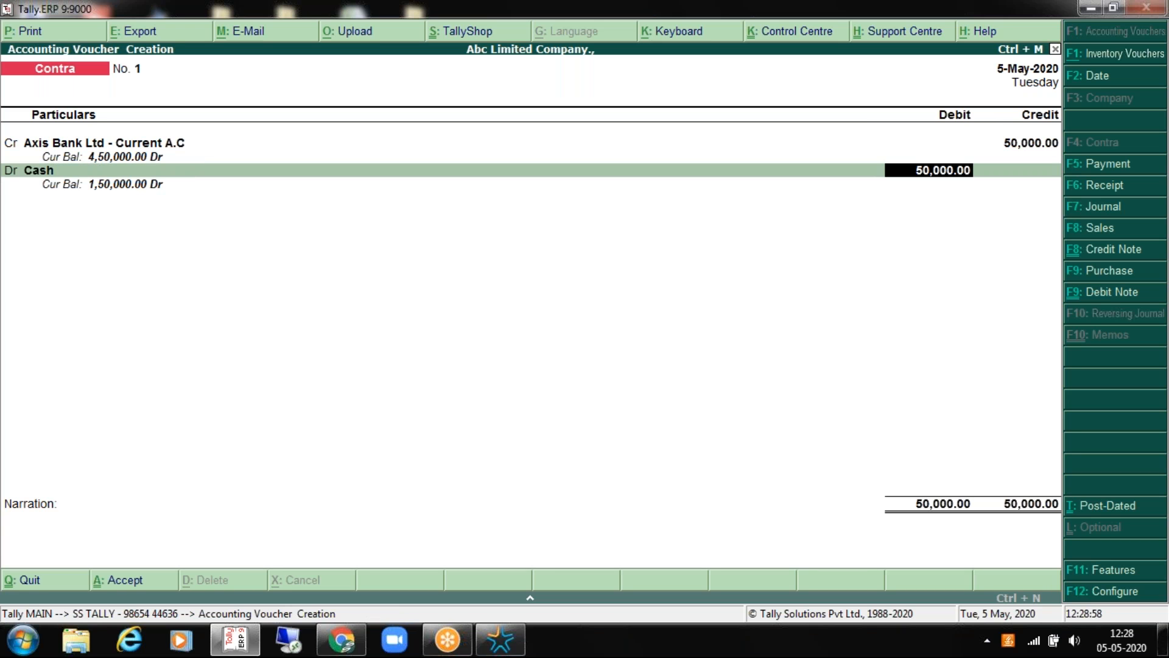
{"action": "key", "text": "Return"}
{"action": "key", "text": "BackSpace"}
{"action": "key", "text": "BackSpace"}
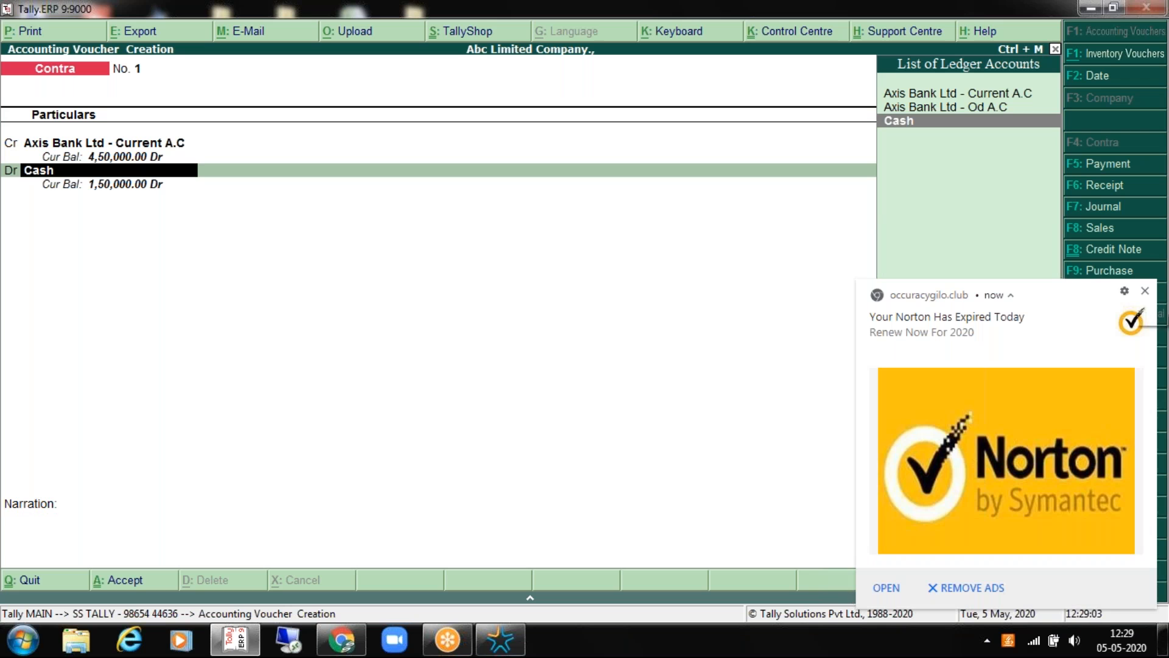
{"action": "left_click", "coordinate": [1129, 321]}
{"action": "key", "text": "Return"}
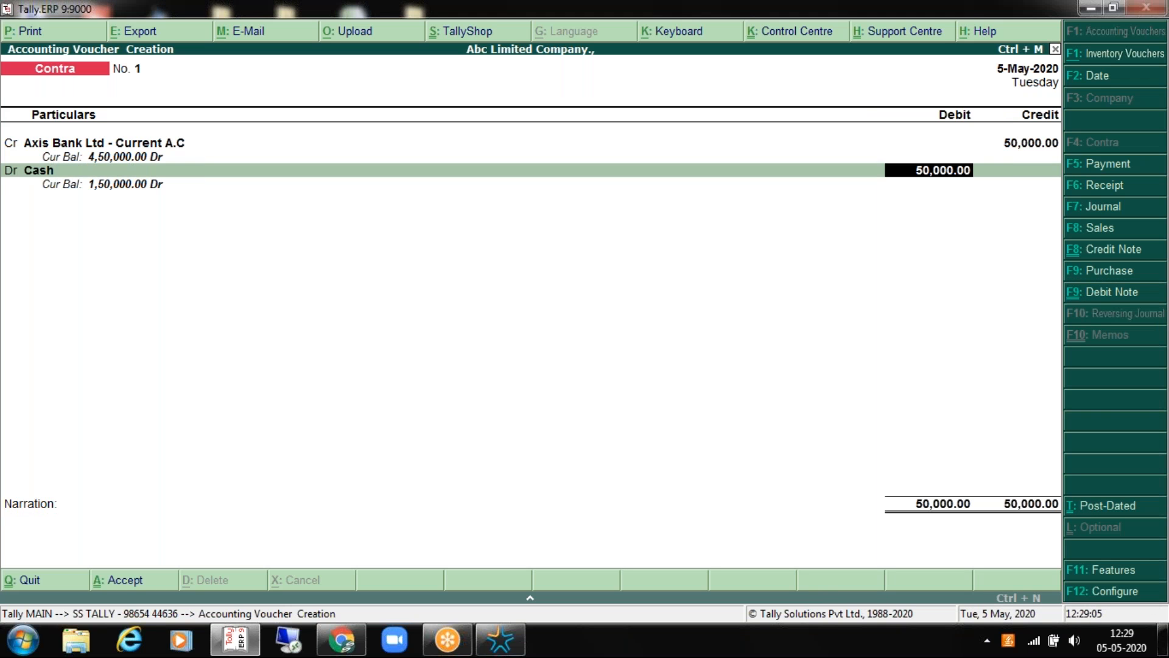
{"action": "key", "text": "Return"}
Step: Recheck the Axis Bank credit's cheque details, then return to the Cash debit line
{"action": "key", "text": "BackSpace"}
{"action": "key", "text": "BackSpace"}
{"action": "key", "text": "BackSpace"}
{"action": "key", "text": "BackSpace"}
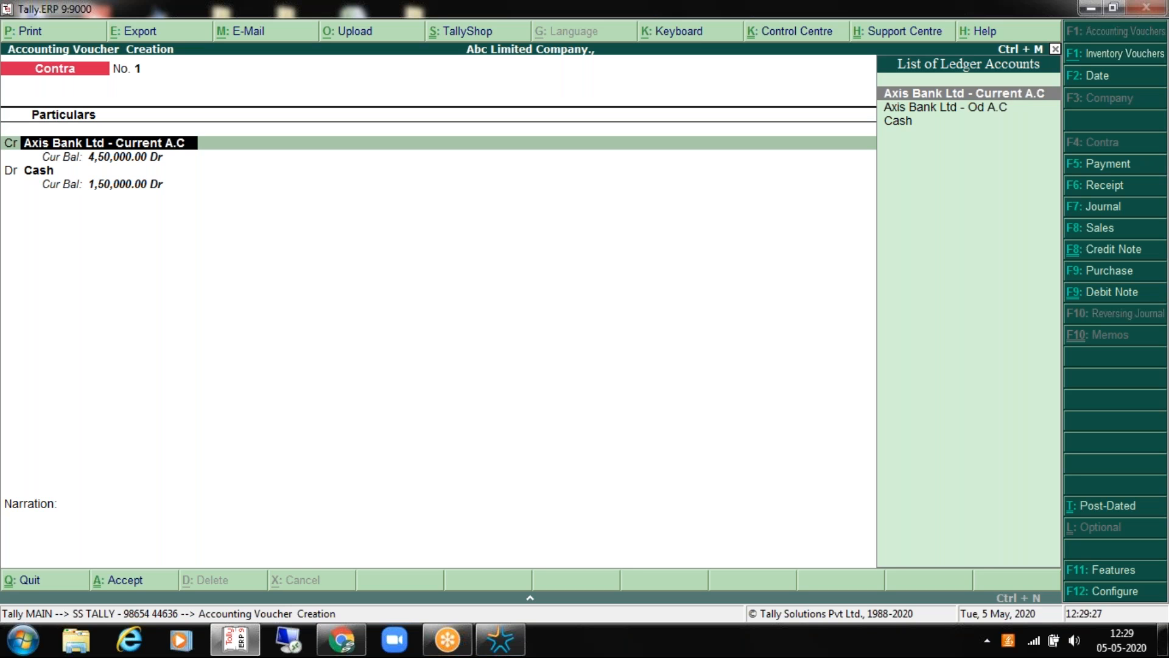
{"action": "key", "text": "Return"}
{"action": "key", "text": "BackSpace"}
{"action": "key", "text": "Return"}
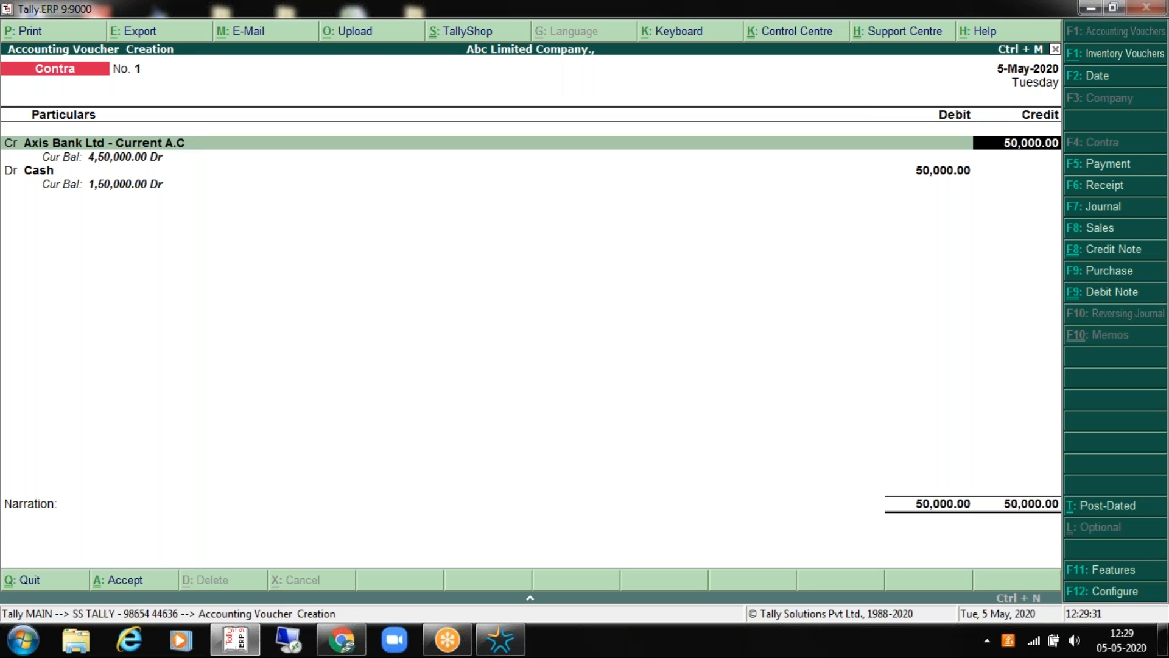
{"action": "key", "text": "Return"}
{"action": "key", "text": "Return"}
{"action": "key", "text": "Return"}
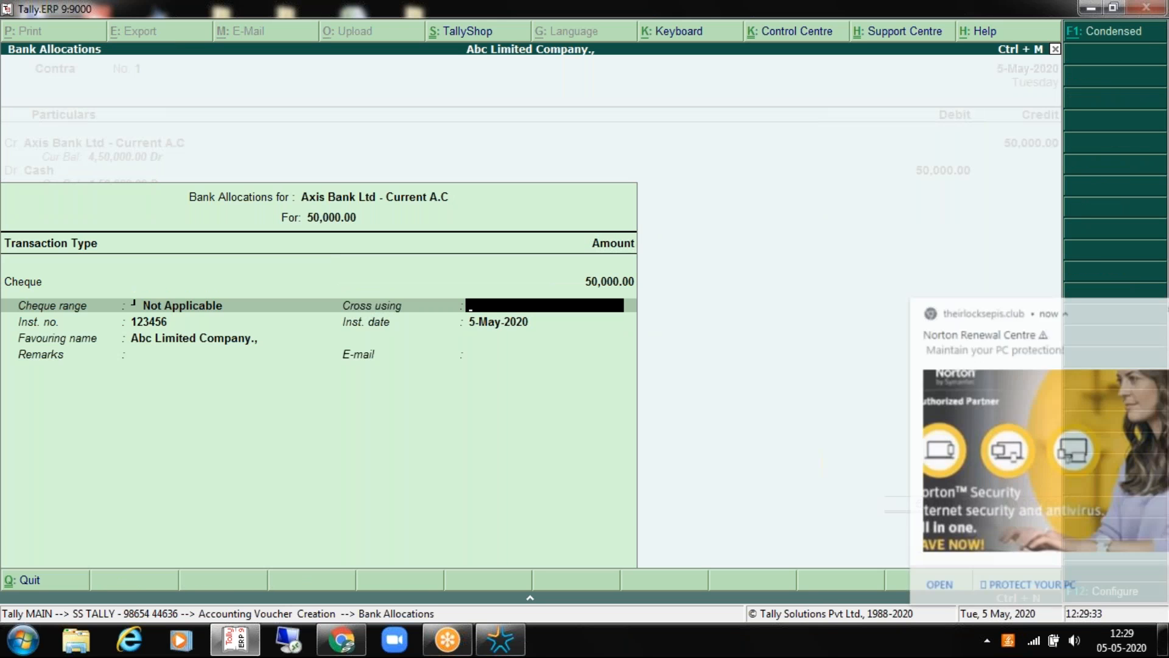
{"action": "key", "text": "Return"}
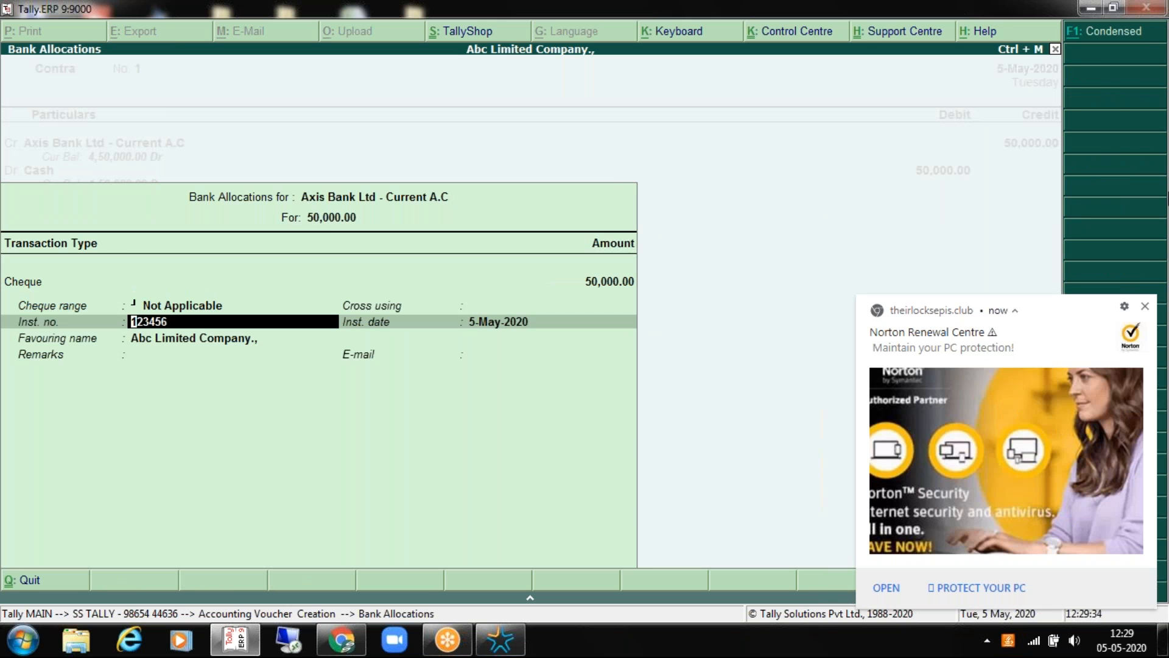
{"action": "left_click", "coordinate": [1145, 306]}
{"action": "key", "text": "Return"}
{"action": "key", "text": "Return"}
{"action": "key", "text": "Return"}
{"action": "key", "text": "Return"}
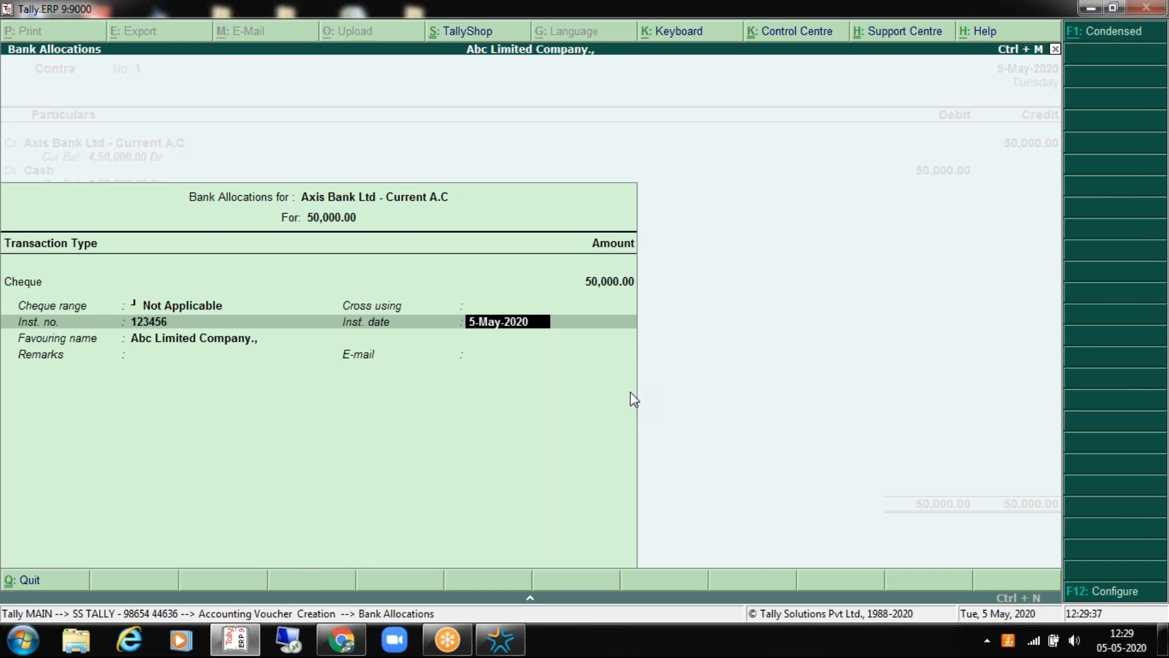
{"action": "key", "text": "Return"}
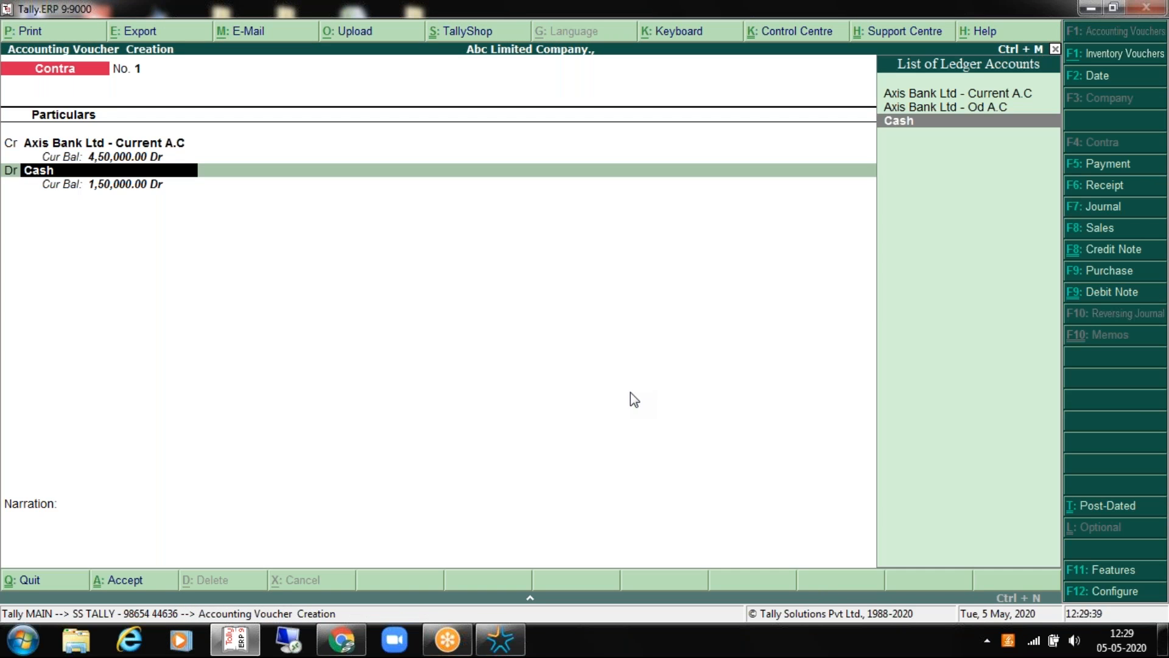
{"action": "key", "text": "Return"}
{"action": "key", "text": "BackSpace"}
Step: Add the narration 'being cash withdrawn from self cheque' and confirm saving Contra No. 1
{"action": "key", "text": "Return"}
{"action": "key", "text": "Return"}
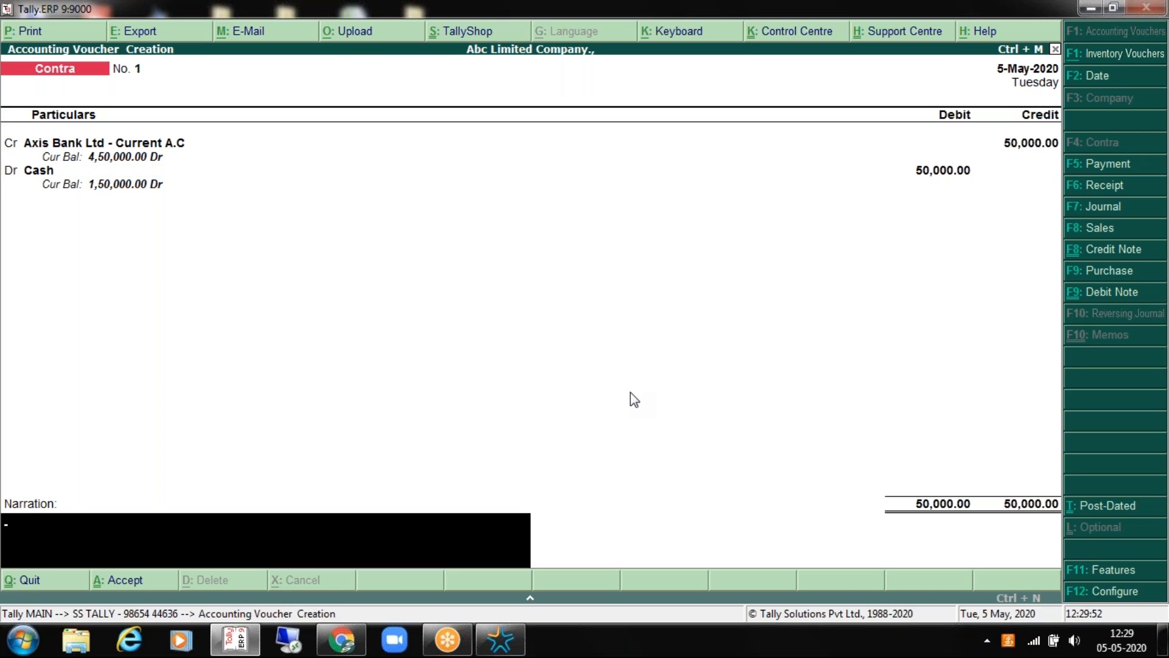
{"action": "type", "text": "being cash withdwa"}
{"action": "key", "text": "BackSpace"}
{"action": "key", "text": "BackSpace"}
{"action": "type", "text": "rawn from"}
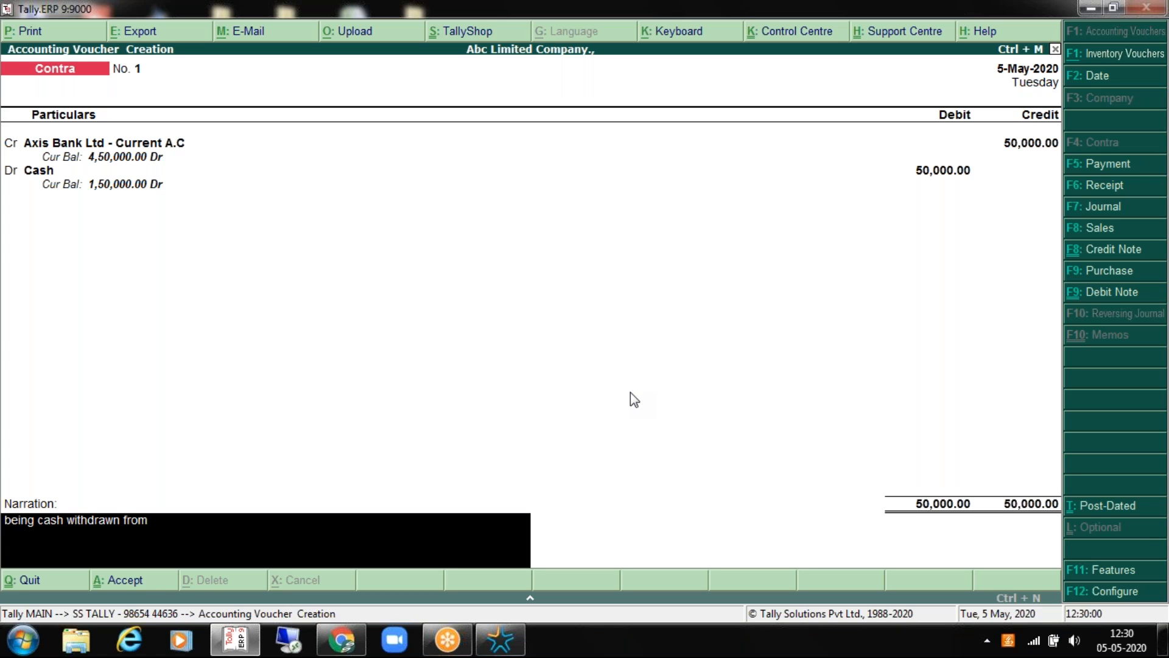
{"action": "type", "text": " self cheque."}
{"action": "key", "text": "Return"}
{"action": "left_click", "coordinate": [1145, 293]}
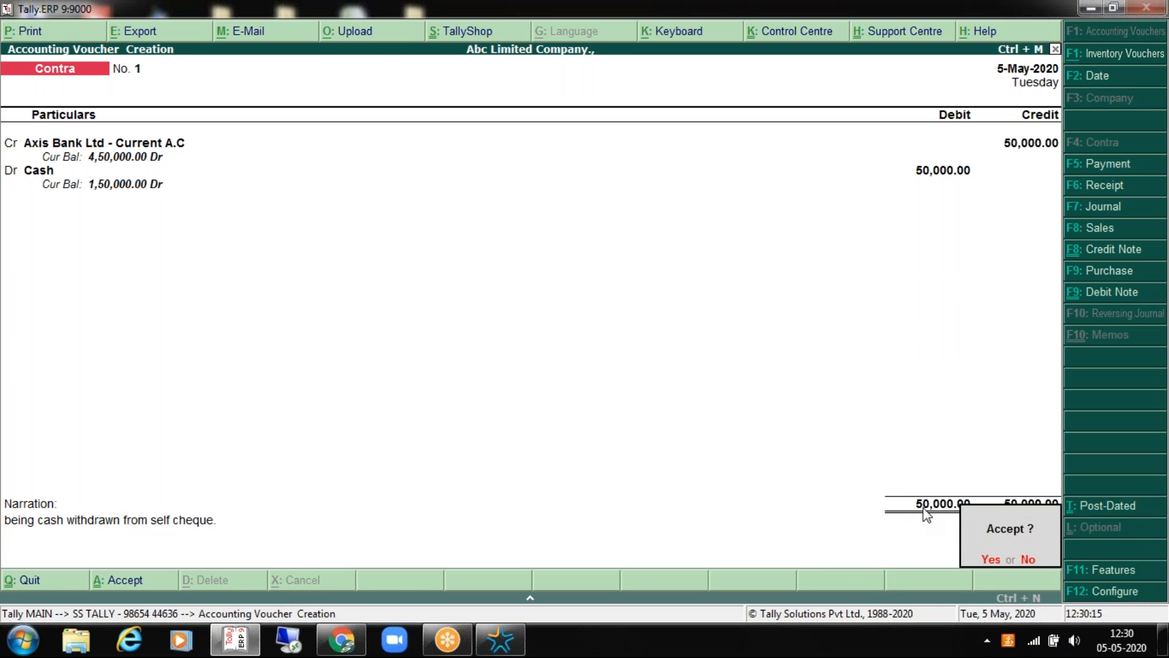
{"action": "key", "text": "y"}
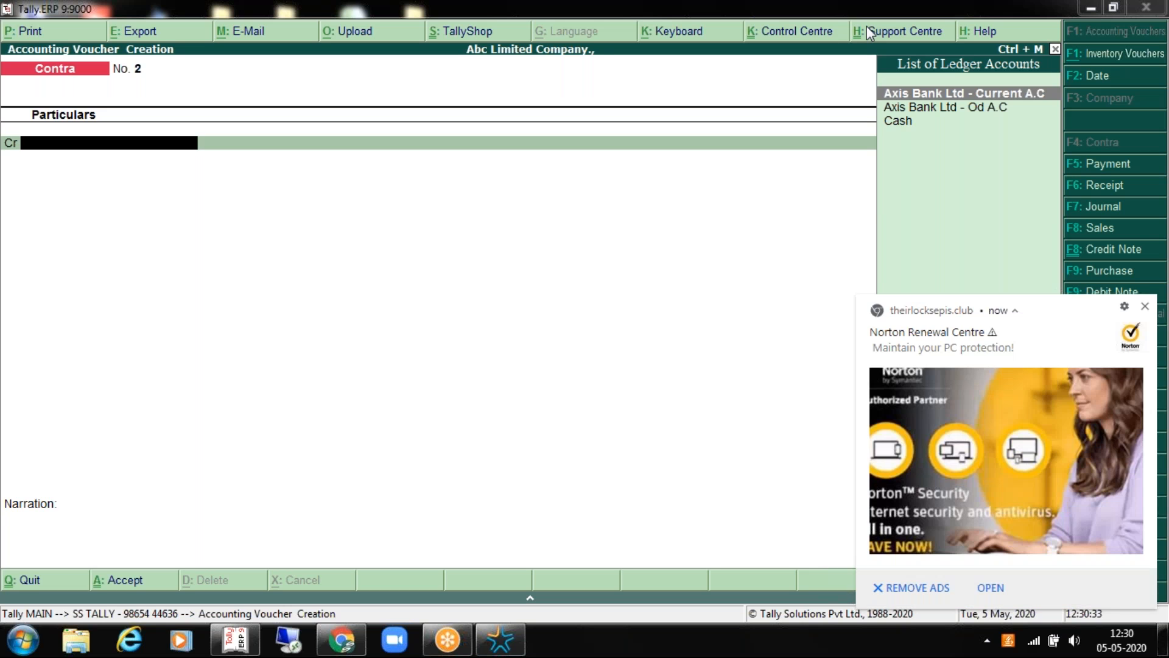
{"action": "left_click", "coordinate": [1145, 306]}
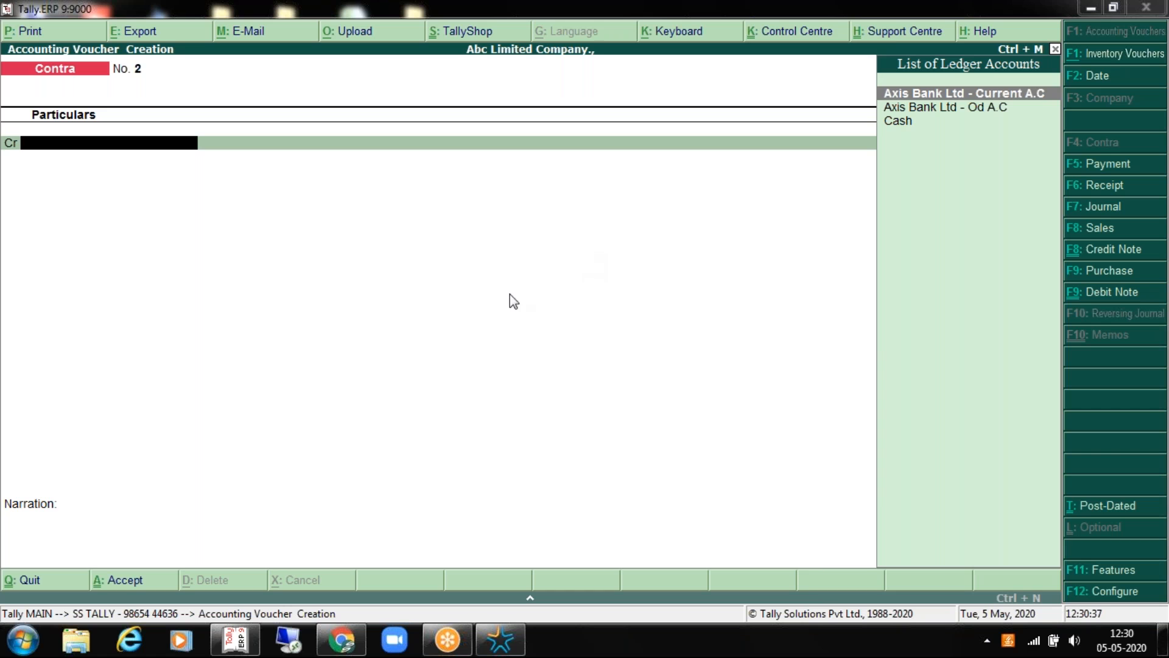
{"action": "key", "text": "Page_Up"}
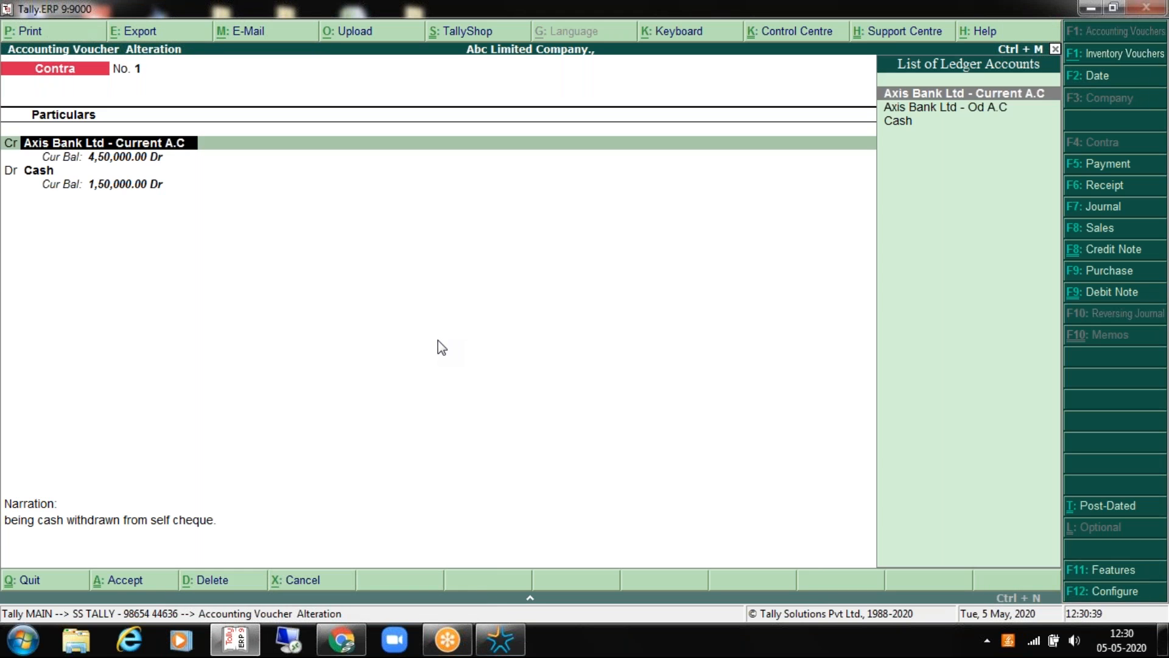
{"action": "key", "text": "Return"}
{"action": "key", "text": "Return"}
{"action": "key", "text": "Return"}
{"action": "key", "text": "BackSpace"}
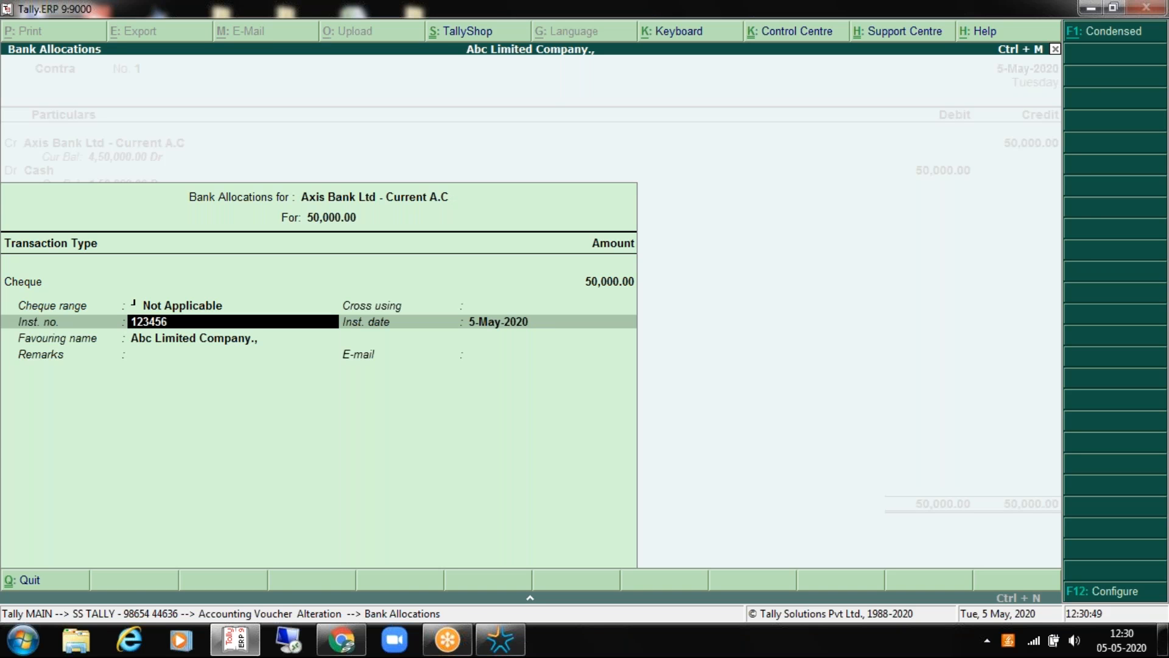
{"action": "key", "text": "Return"}
{"action": "key", "text": "Return"}
{"action": "key", "text": "Return"}
{"action": "key", "text": "Return"}
{"action": "key", "text": "Return"}
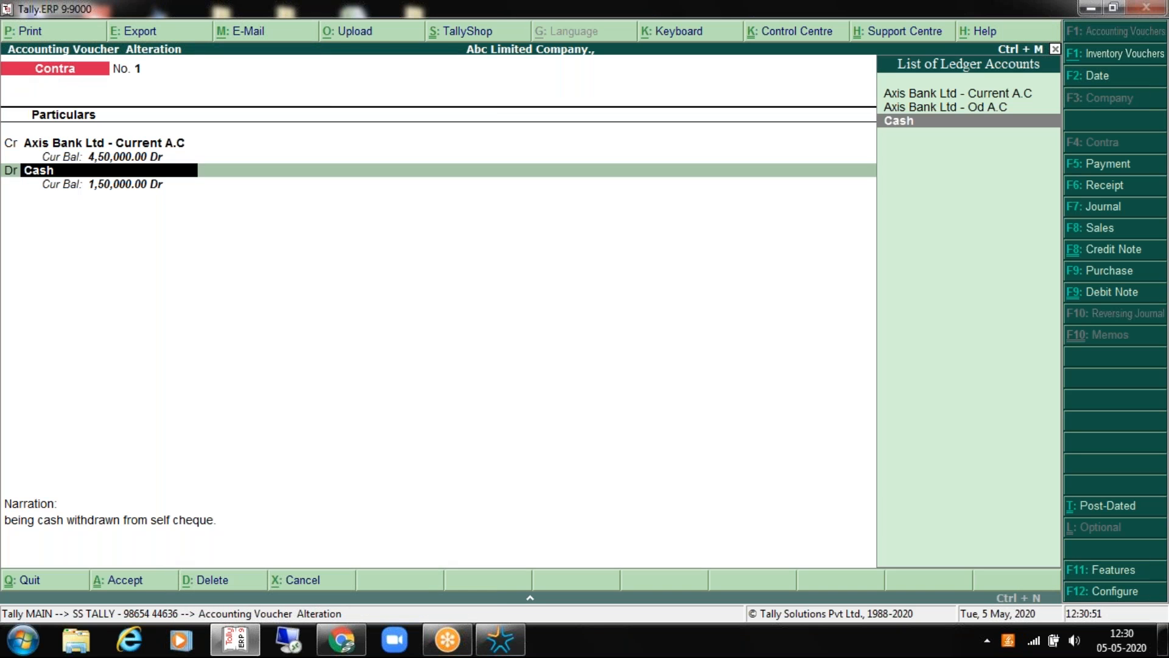
{"action": "key", "text": "Return"}
{"action": "key", "text": "Return"}
{"action": "key", "text": "Return"}
{"action": "key", "text": "Return"}
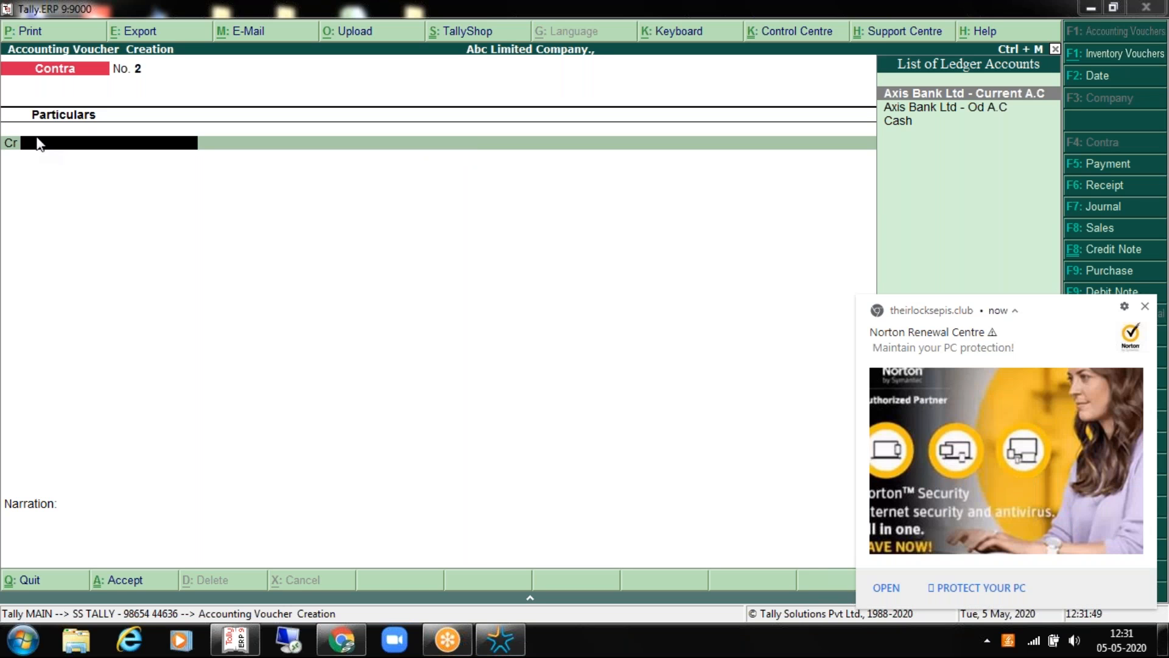
{"action": "left_click", "coordinate": [1145, 307]}
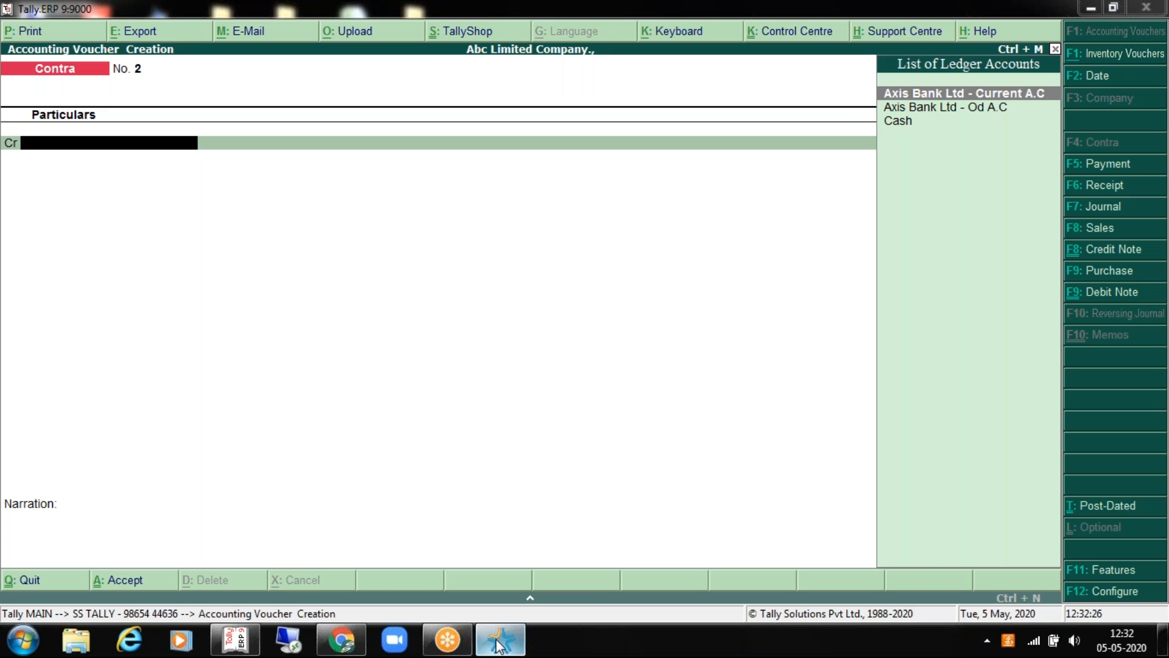
{"action": "left_click", "coordinate": [814, 526]}
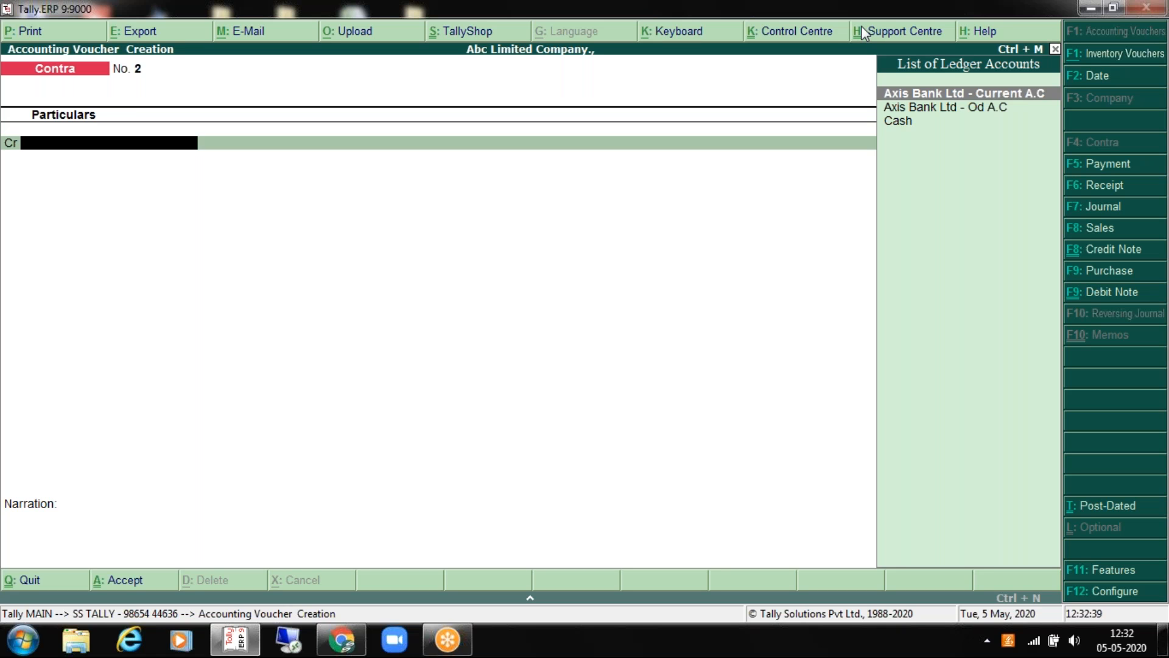
{"action": "key", "text": "Down"}
{"action": "key", "text": "Down"}
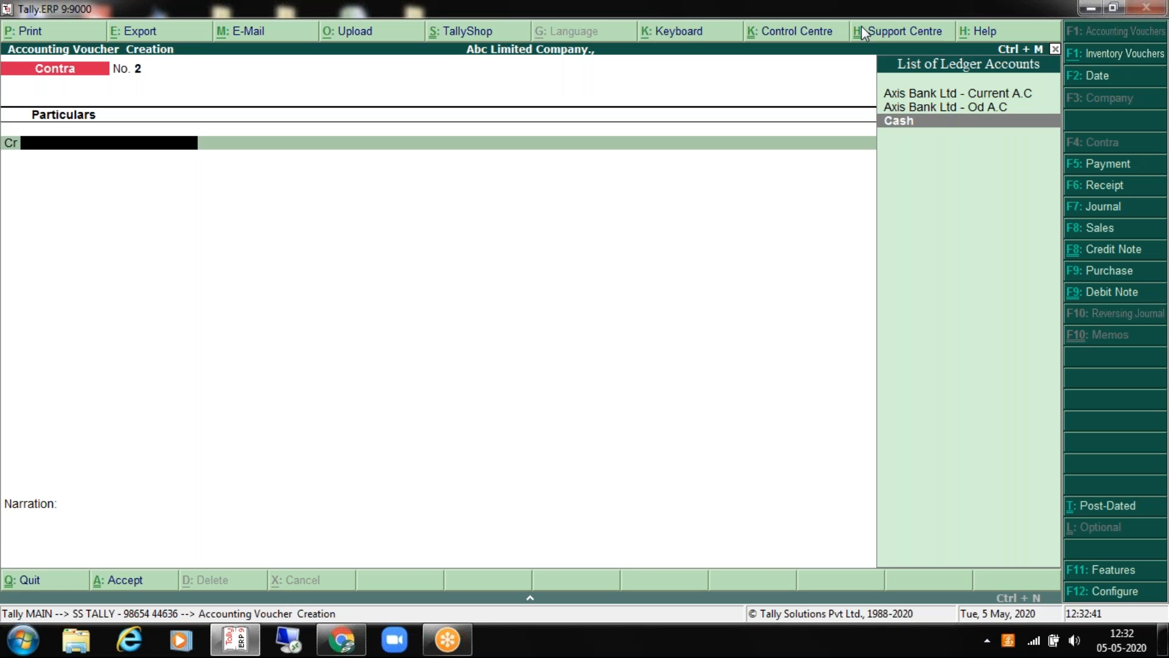
Step: Credit Cash 25,000 and debit Axis Bank Ltd - Od A.C for the same amount
{"action": "key", "text": "Return"}
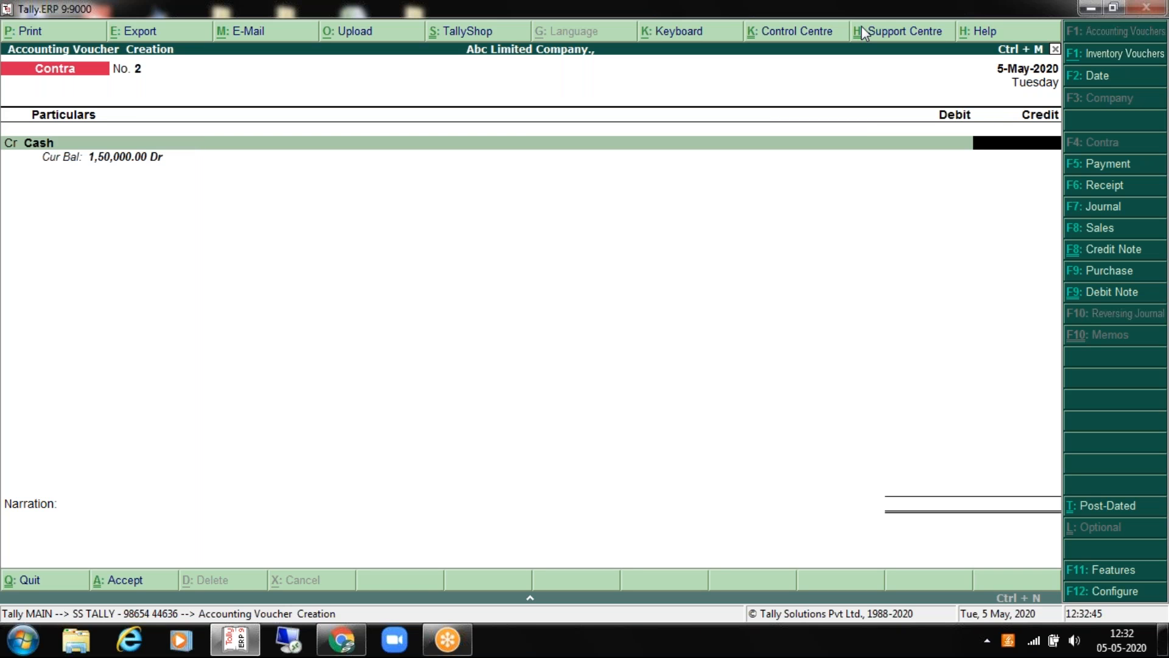
{"action": "type", "text": "25000"}
{"action": "key", "text": "Return"}
{"action": "key", "text": "Return"}
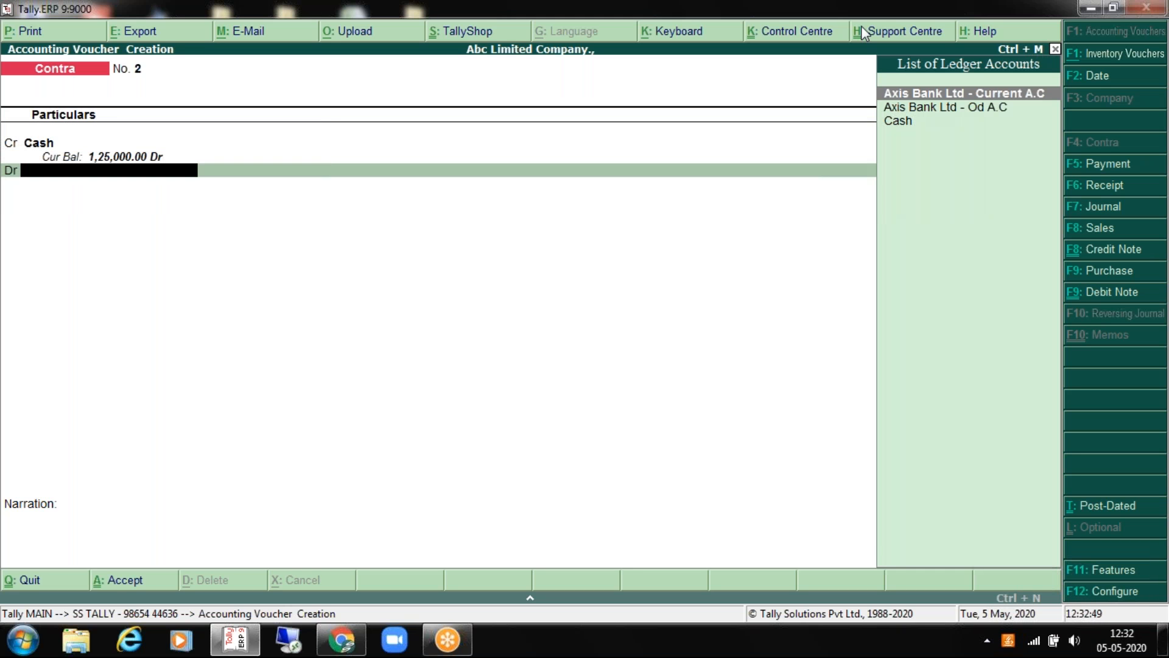
{"action": "key", "text": "Down"}
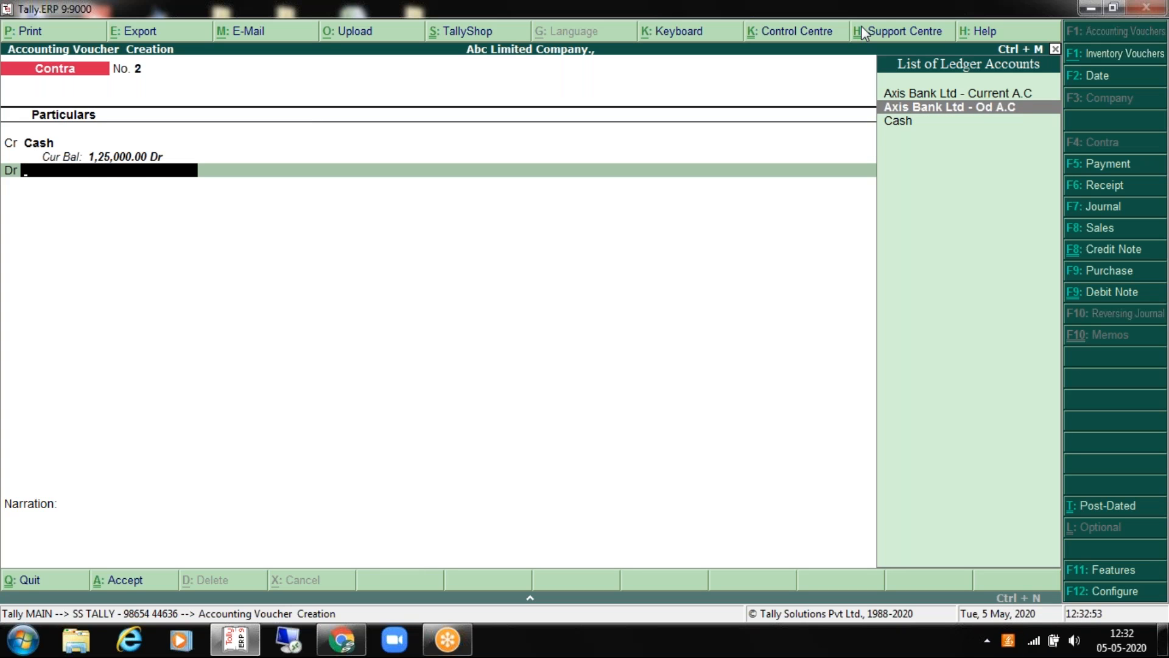
{"action": "key", "text": "Return"}
{"action": "key", "text": "BackSpace"}
{"action": "key", "text": "BackSpace"}
{"action": "key", "text": "BackSpace"}
{"action": "key", "text": "Return"}
{"action": "key", "text": "Return"}
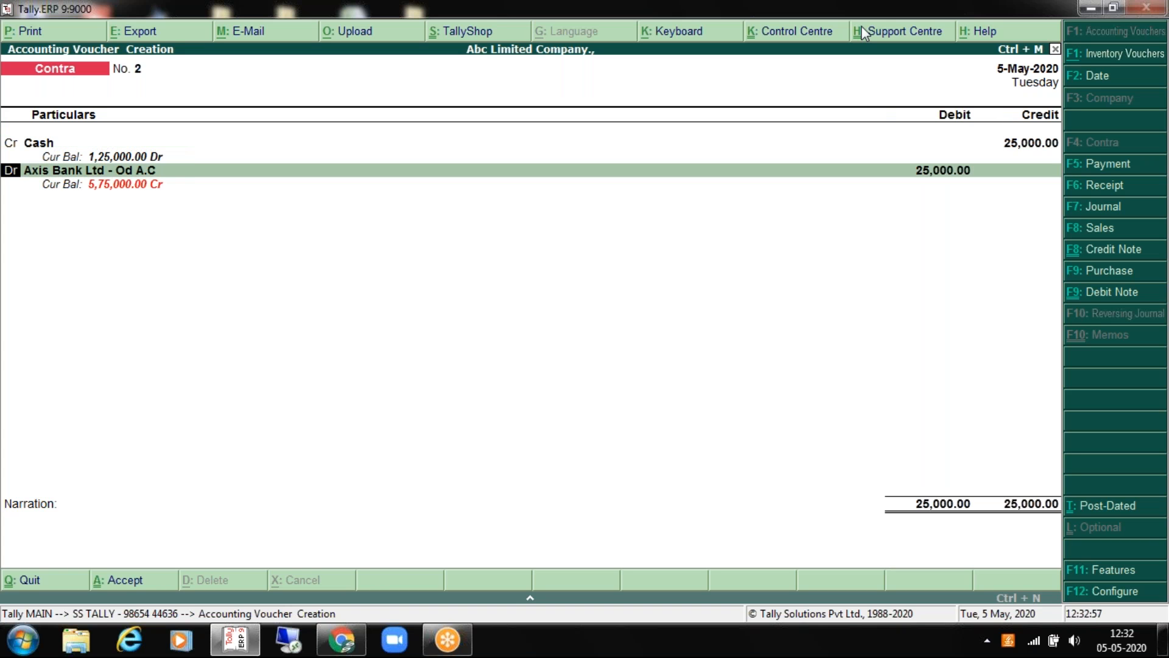
{"action": "key", "text": "Return"}
{"action": "key", "text": "Return"}
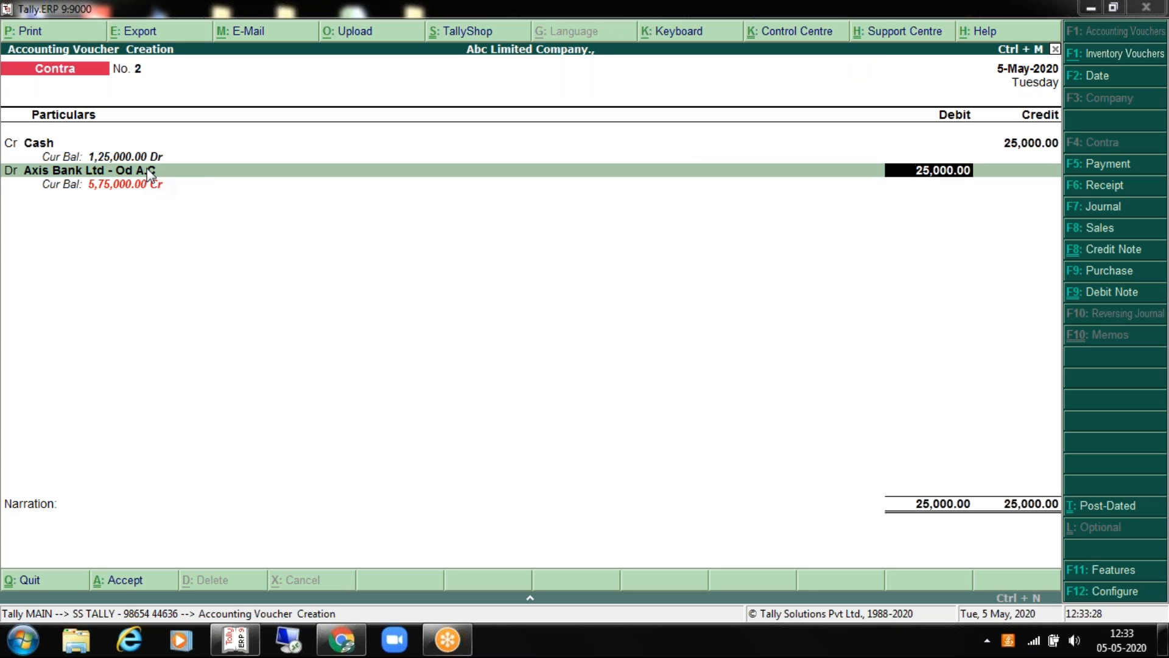
Step: Break the 25,000 into ten 2000 notes and ten 500 notes in Cash Denominations
{"action": "left_click", "coordinate": [98, 145]}
{"action": "key", "text": "Return"}
{"action": "key", "text": "Return"}
{"action": "key", "text": "Return"}
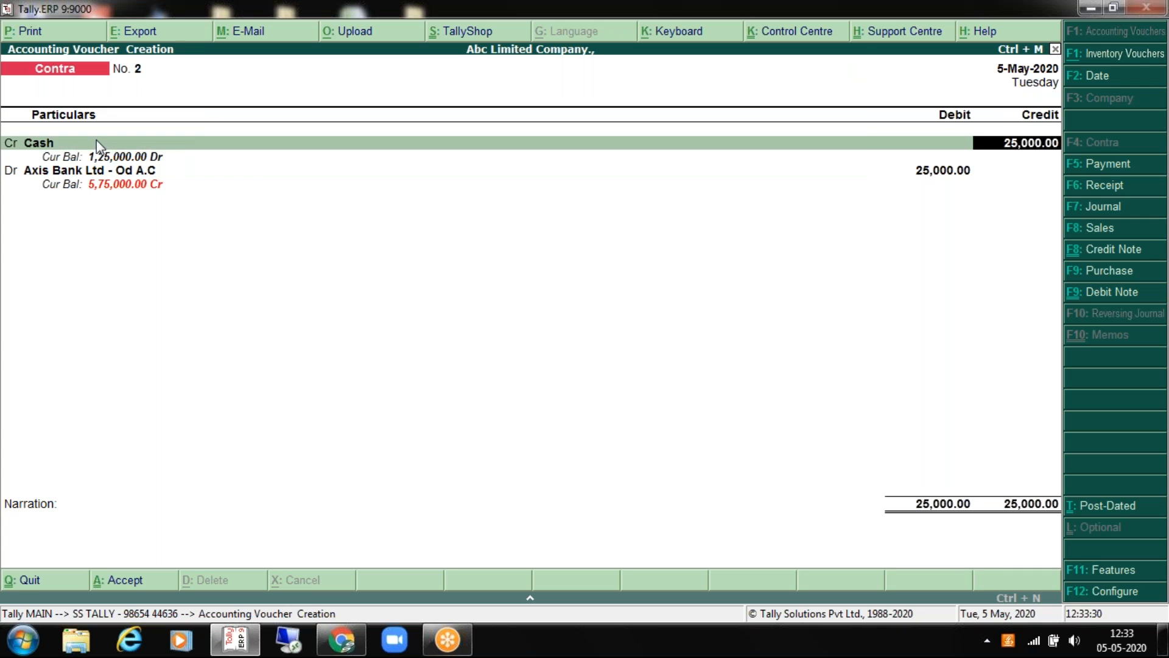
{"action": "key", "text": "Return"}
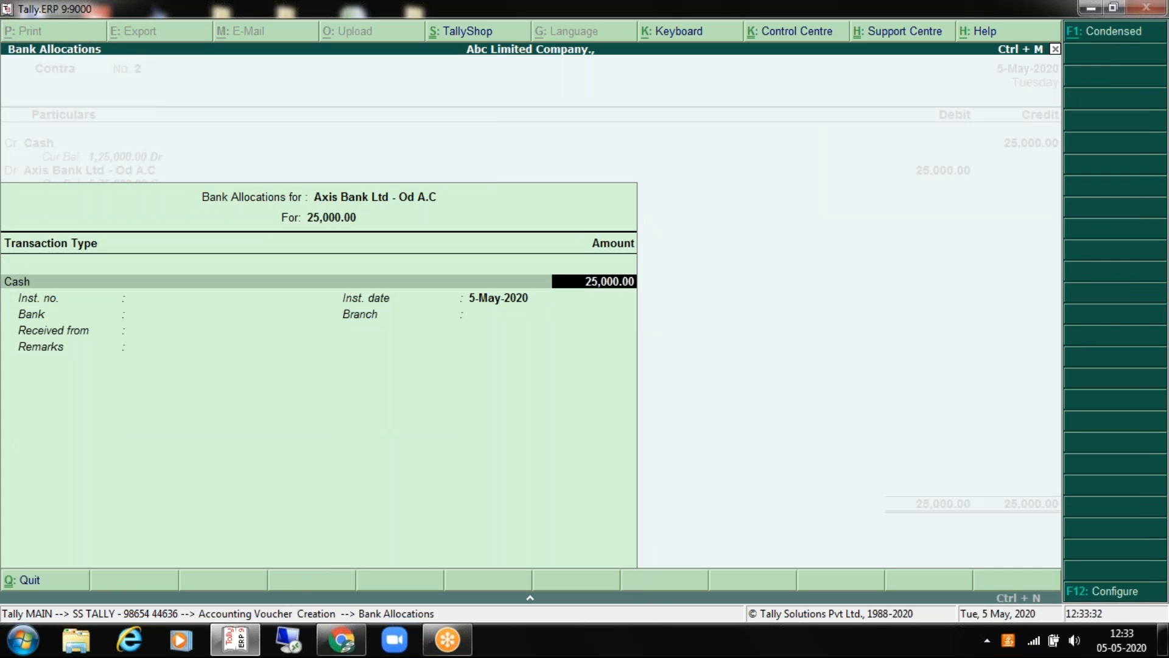
{"action": "key", "text": "Return"}
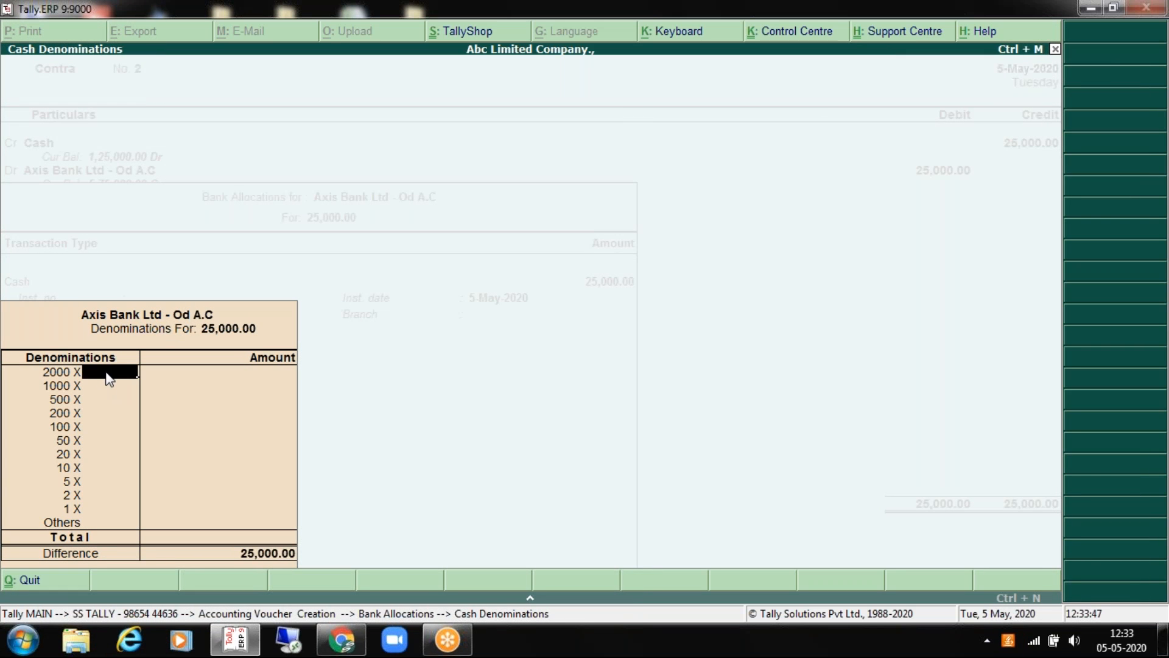
{"action": "type", "text": "10"}
{"action": "key", "text": "Return"}
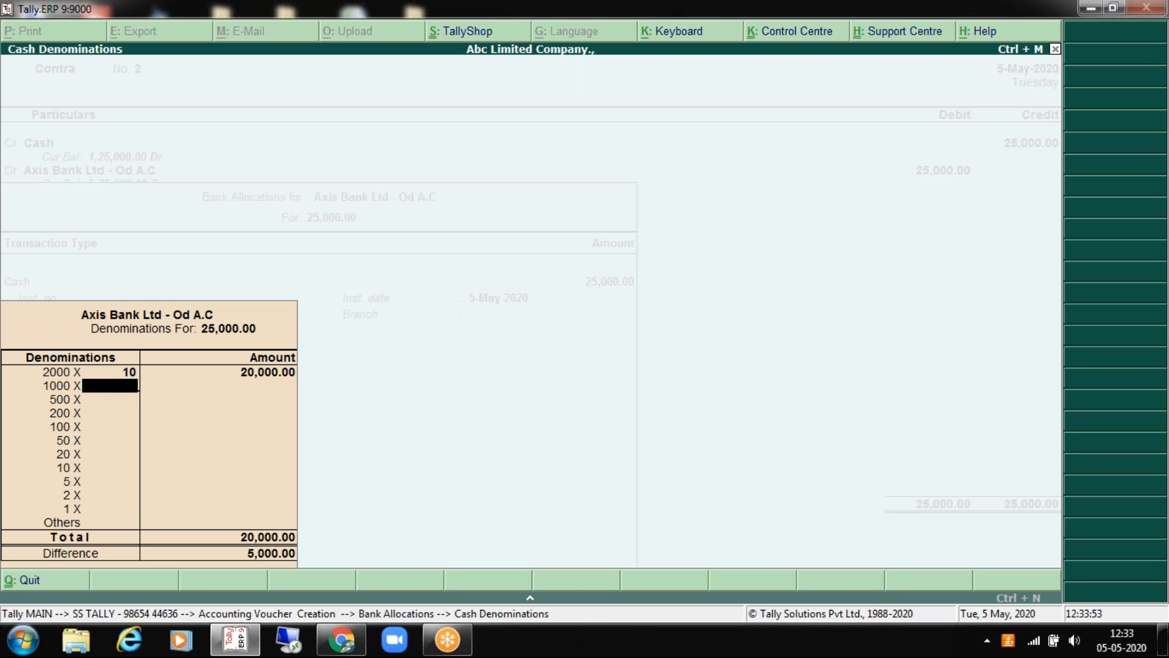
{"action": "key", "text": "Return"}
{"action": "type", "text": "10"}
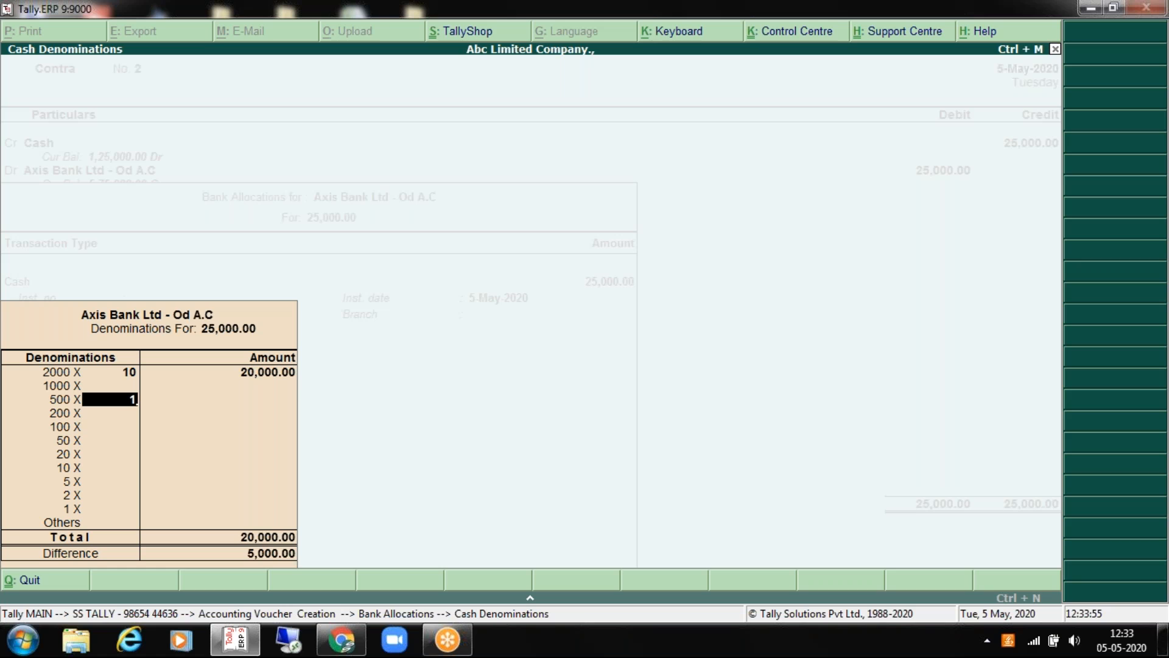
{"action": "key", "text": "Return"}
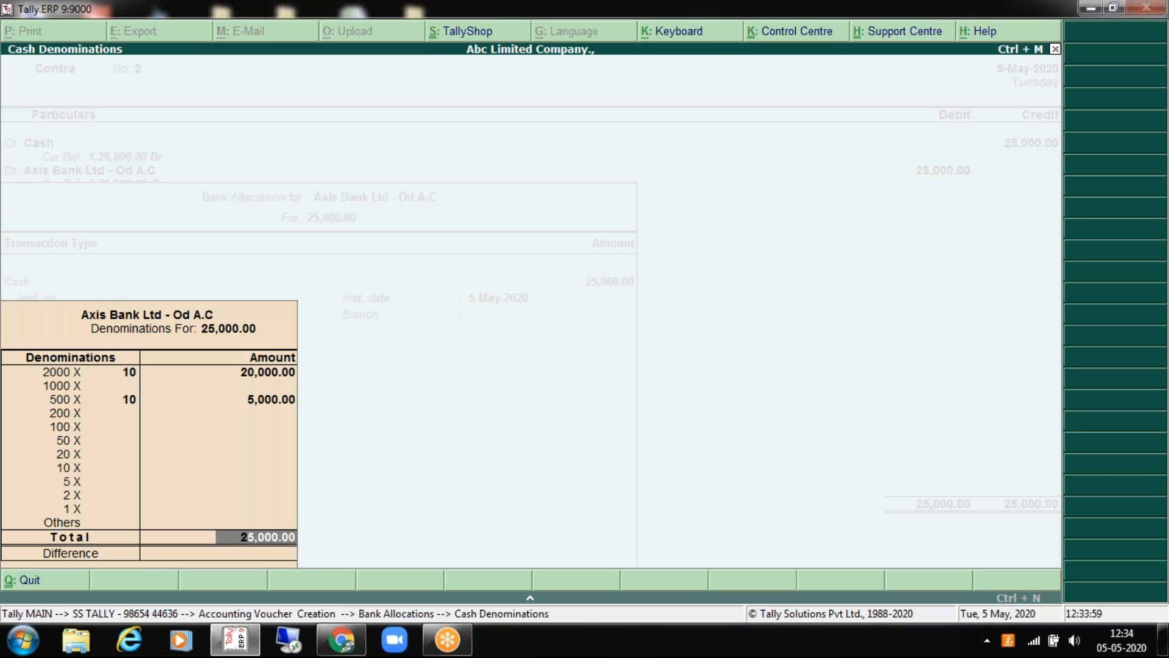
{"action": "key", "text": "Return"}
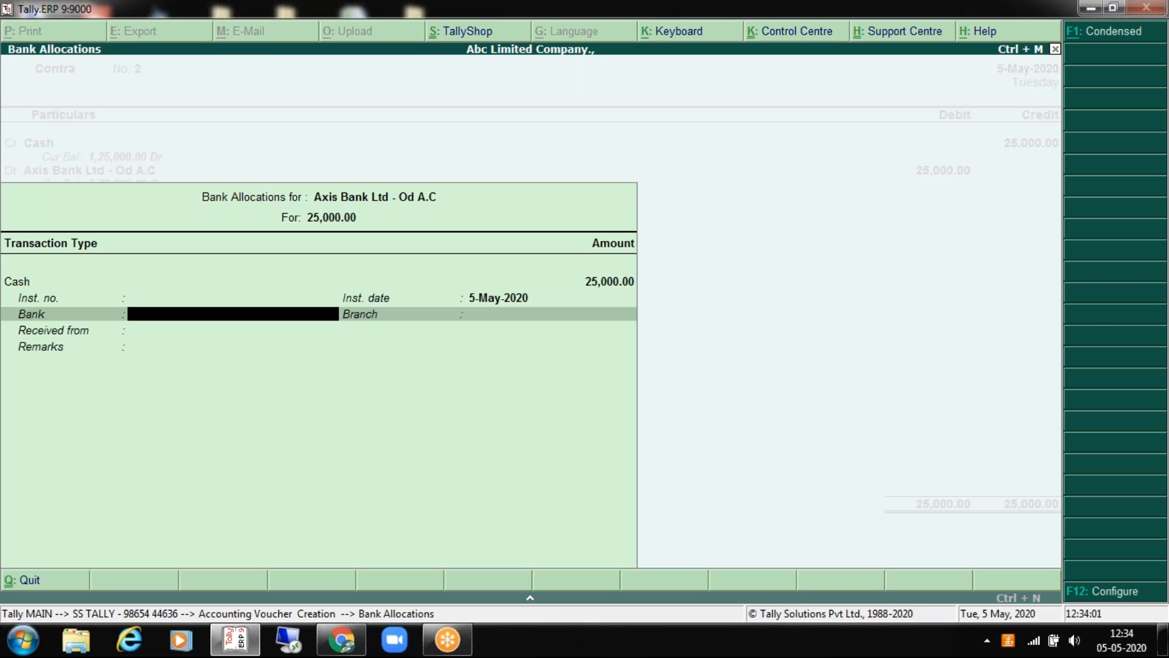
{"action": "key", "text": "Return"}
{"action": "key", "text": "Return"}
{"action": "key", "text": "Return"}
{"action": "key", "text": "Return"}
{"action": "key", "text": "Return"}
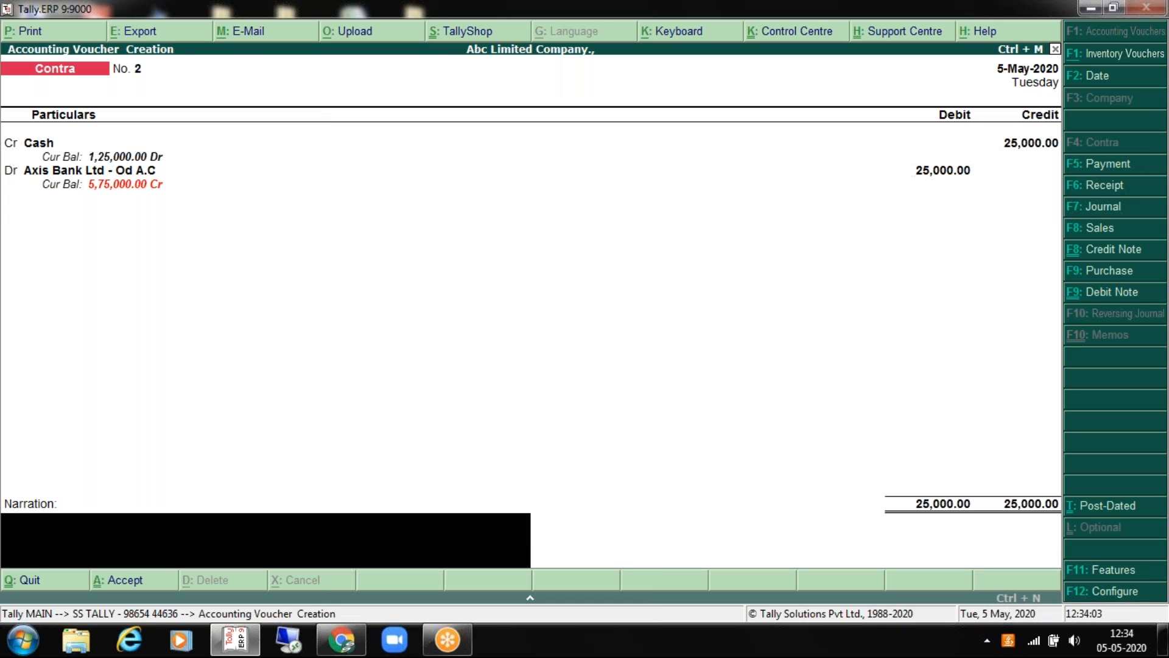
Step: Add the narration 'being cash deposit', save Contra No. 2, and page back to Contra No. 1
{"action": "type", "text": "nnei"}
{"action": "key", "text": "BackSpace"}
{"action": "key", "text": "BackSpace"}
{"action": "key", "text": "BackSpace"}
{"action": "type", "text": "being cas"}
{"action": "type", "text": "h for"}
{"action": "key", "text": "BackSpace"}
{"action": "key", "text": "BackSpace"}
{"action": "key", "text": "BackSpace"}
{"action": "type", "text": "depsoit"}
{"action": "key", "text": "BackSpace"}
{"action": "key", "text": "BackSpace"}
{"action": "key", "text": "BackSpace"}
{"action": "key", "text": "BackSpace"}
{"action": "type", "text": "osit"}
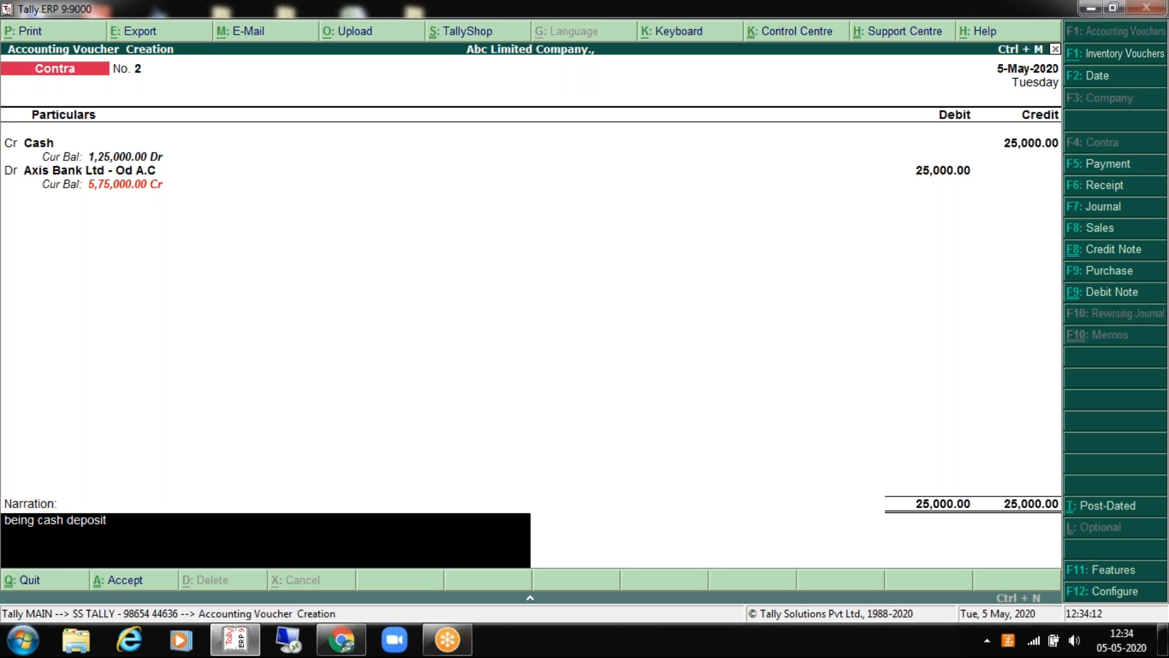
{"action": "key", "text": "Return"}
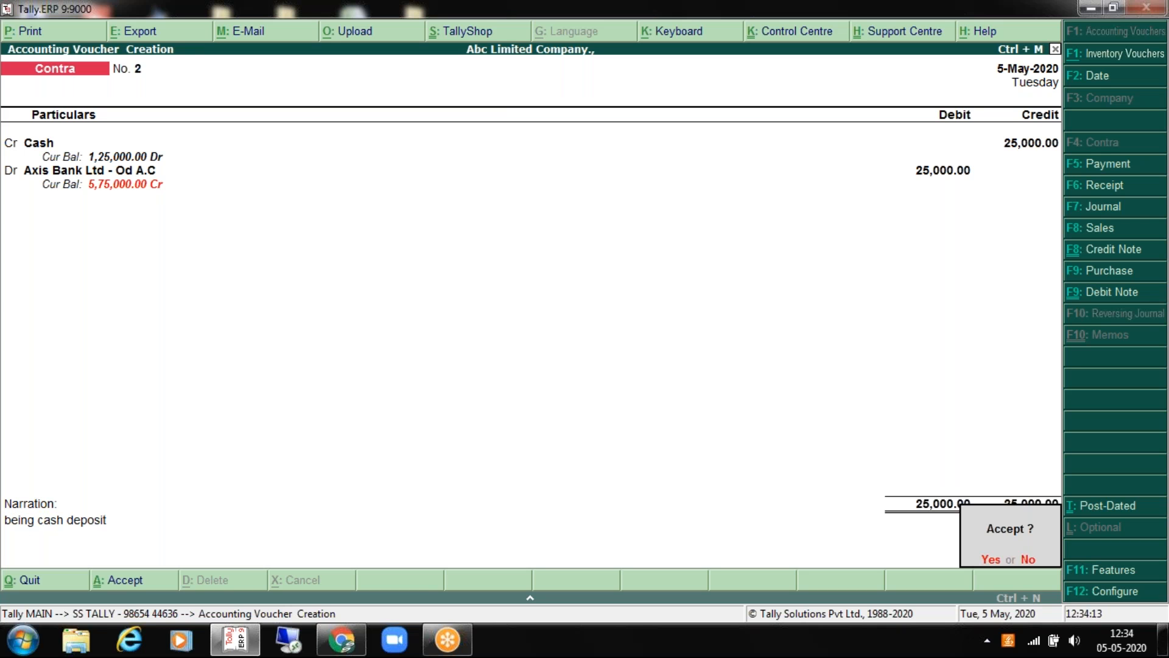
{"action": "key", "text": "Return"}
{"action": "key", "text": "Page_Up"}
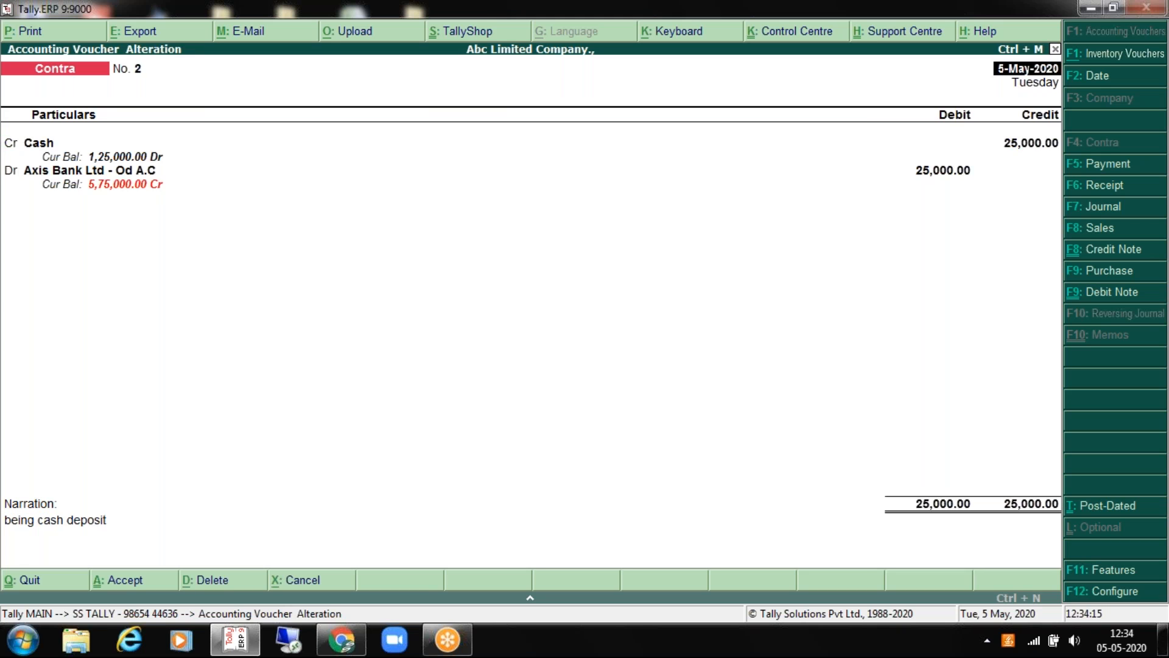
{"action": "key", "text": "Page_Up"}
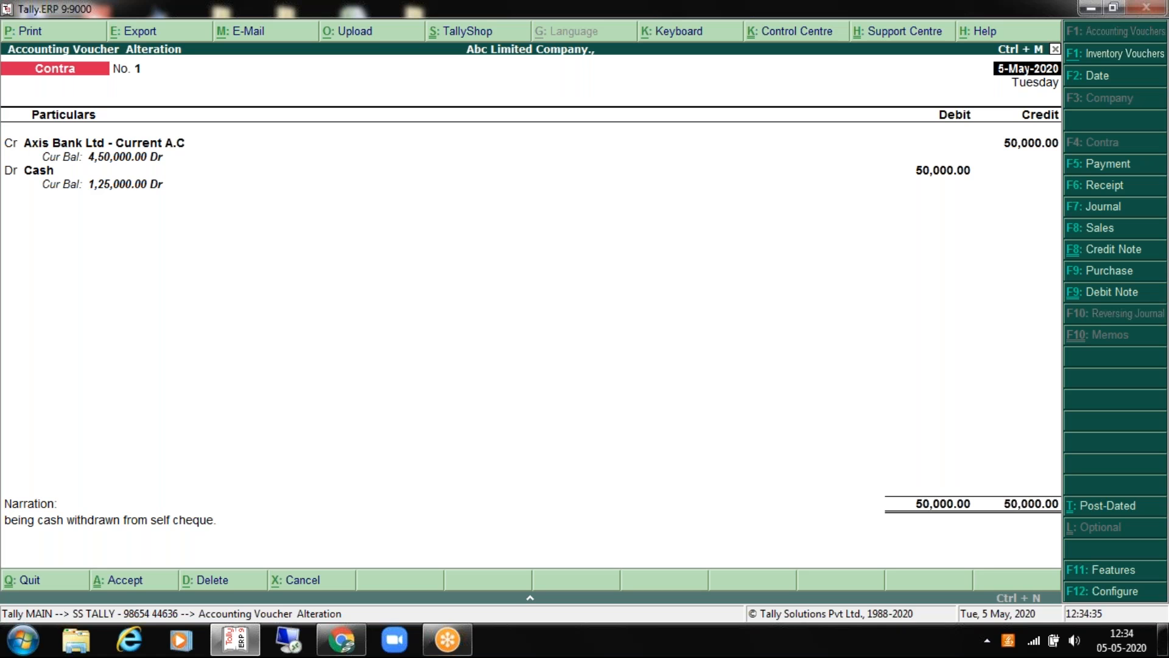
Step: Flip between saved Contra vouchers No. 1 and No. 2
{"action": "key", "text": "Page_Down"}
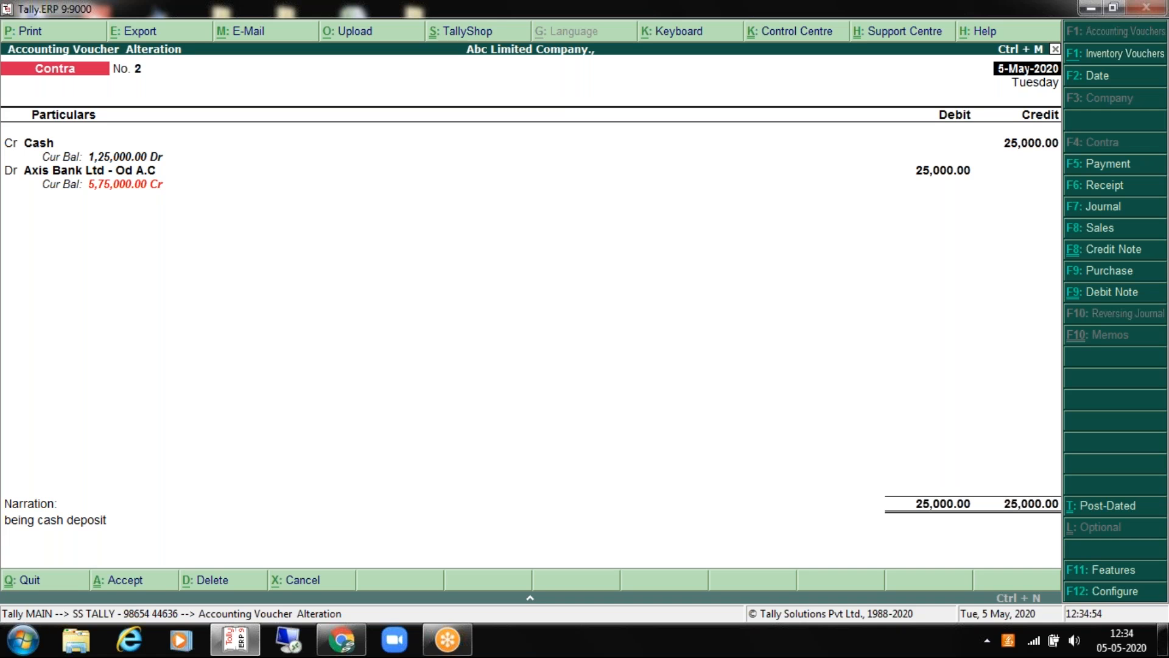
{"action": "key", "text": "Page_Up"}
{"action": "key", "text": "Page_Down"}
{"action": "key", "text": "Page_Up"}
{"action": "key", "text": "Page_Down"}
{"action": "key", "text": "Page_Up"}
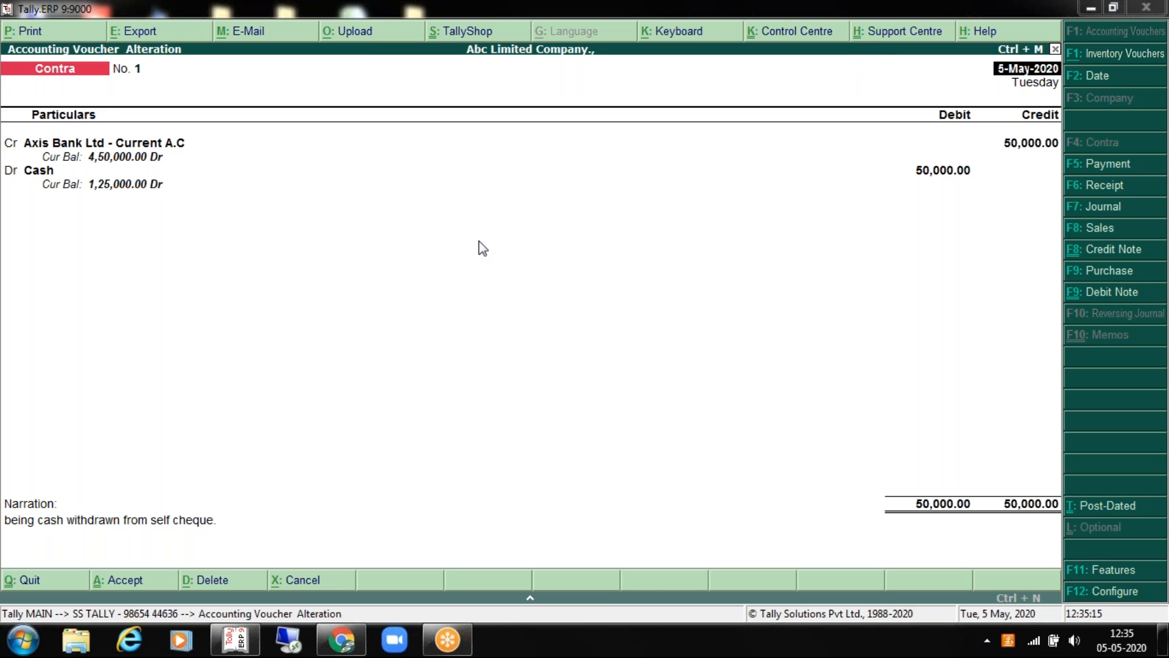
Step: Quit voucher alteration and start a new blank Contra voucher No. 3
{"action": "key", "text": "Escape"}
{"action": "key", "text": "Escape"}
{"action": "key", "text": "Return"}
{"action": "key", "text": "Escape"}
{"action": "key", "text": "Escape"}
{"action": "key", "text": "Down"}
{"action": "key", "text": "Down"}
{"action": "key", "text": "Down"}
{"action": "key", "text": "Up"}
{"action": "key", "text": "Return"}
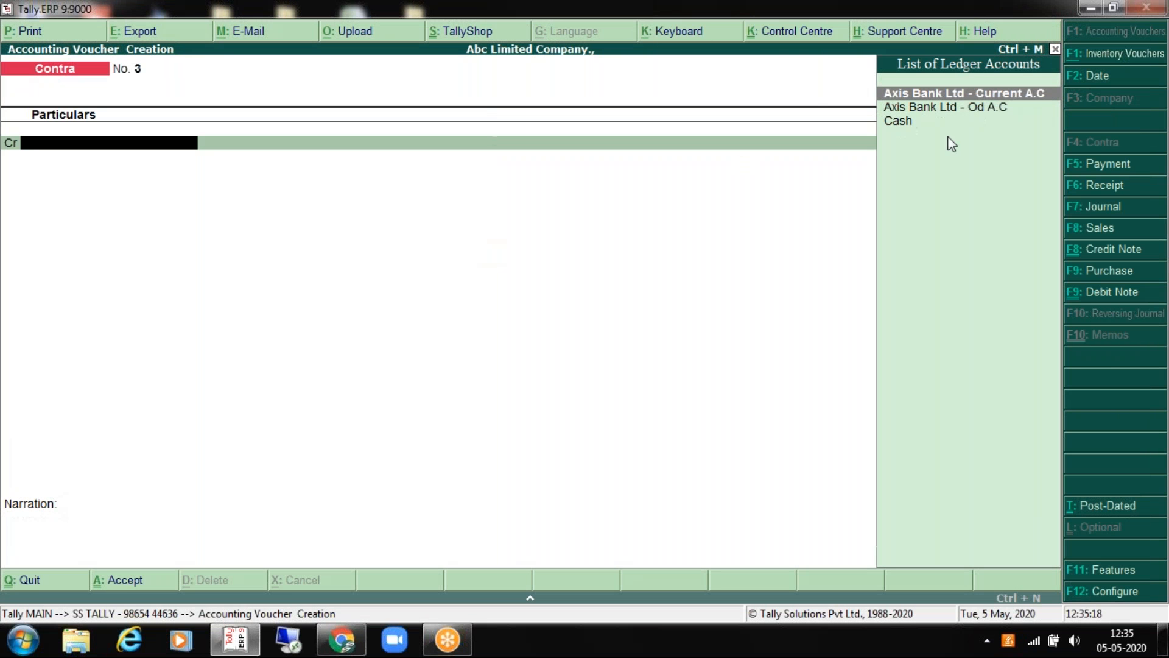
Step: Switch the voucher type to Payment using F5: Payment
{"action": "left_click", "coordinate": [1100, 166]}
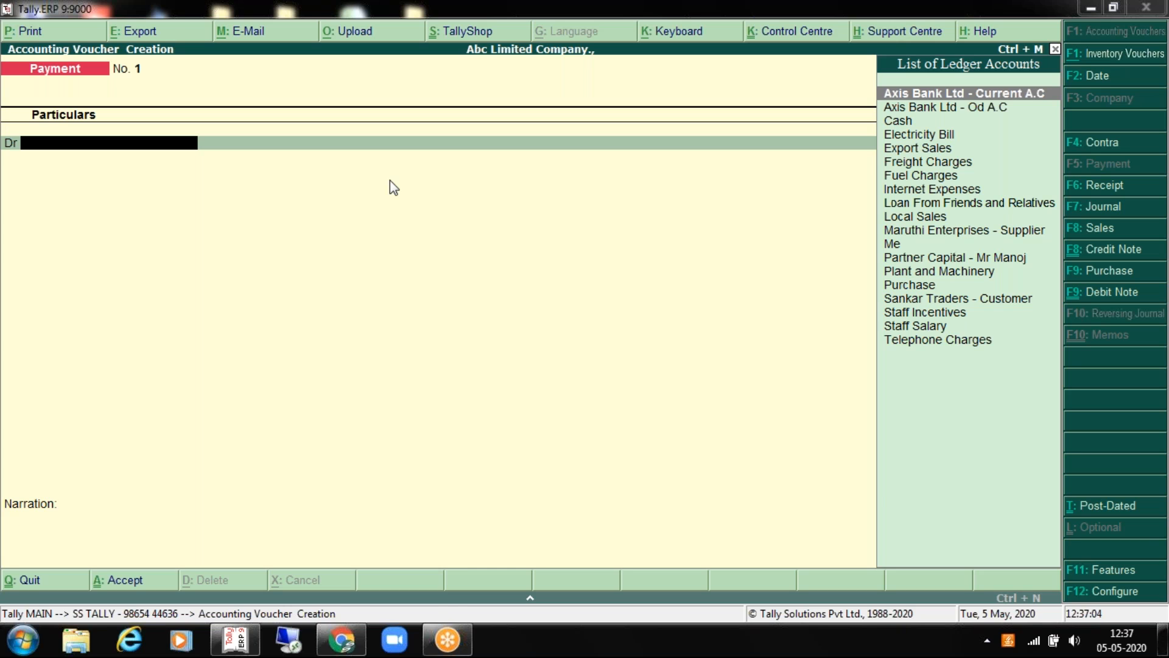
Step: Date the payment 6-5-2020 and select Telephone Charges as the debit ledger
{"action": "key", "text": "F2"}
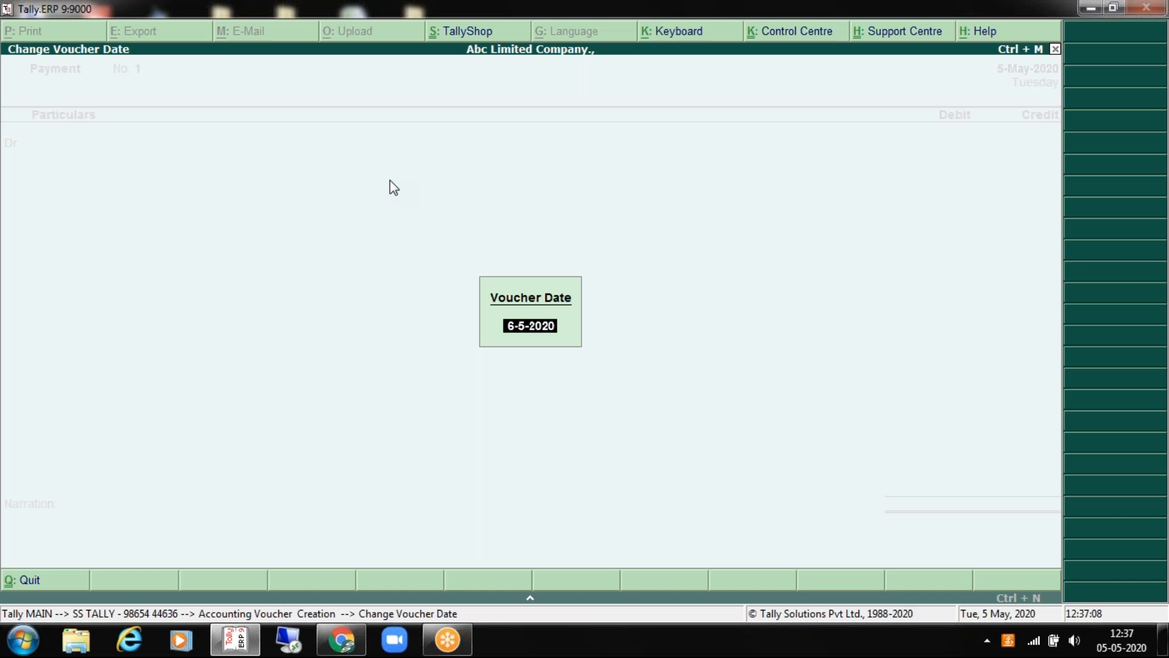
{"action": "key", "text": "Return"}
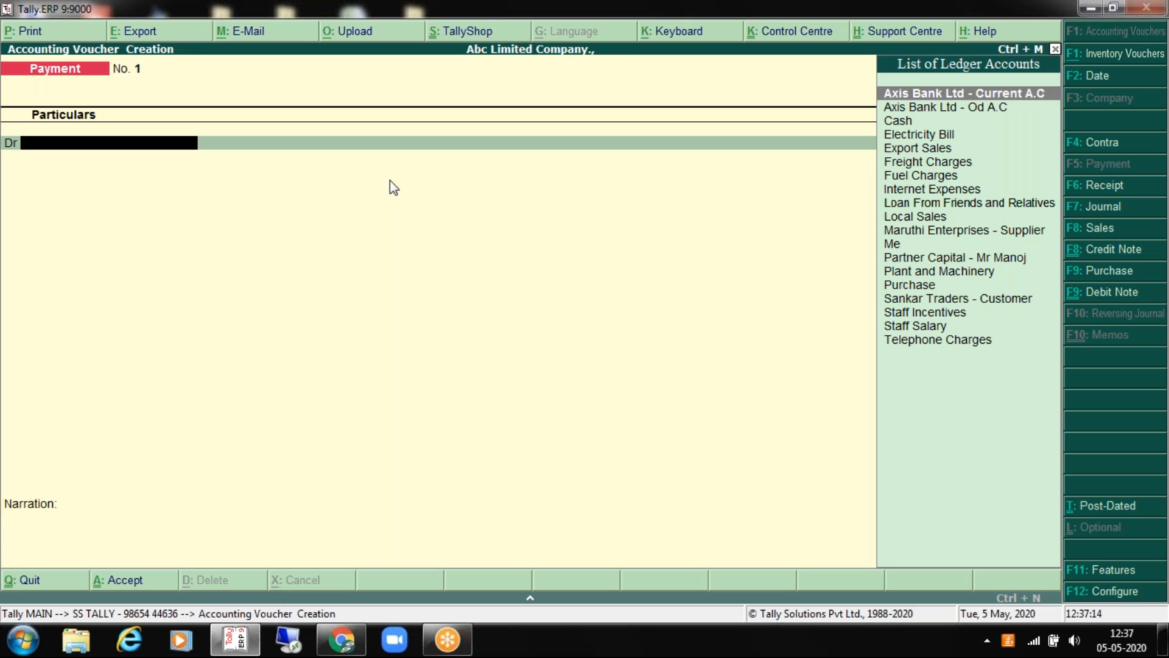
{"action": "key", "text": "Down"}
{"action": "key", "text": "Down"}
{"action": "key", "text": "Down"}
{"action": "key", "text": "Down"}
{"action": "key", "text": "Down"}
{"action": "key", "text": "Down"}
{"action": "key", "text": "Down"}
{"action": "key", "text": "Down"}
{"action": "key", "text": "Down"}
{"action": "key", "text": "Down"}
{"action": "key", "text": "Down"}
{"action": "key", "text": "Down"}
{"action": "key", "text": "Down"}
{"action": "key", "text": "Down"}
{"action": "key", "text": "Down"}
{"action": "key", "text": "Down"}
{"action": "key", "text": "Down"}
{"action": "key", "text": "Down"}
{"action": "key", "text": "Up"}
{"action": "key", "text": "Up"}
{"action": "key", "text": "Up"}
{"action": "key", "text": "Up"}
{"action": "key", "text": "Up"}
{"action": "key", "text": "Up"}
{"action": "key", "text": "Up"}
{"action": "key", "text": "Up"}
{"action": "key", "text": "Up"}
{"action": "key", "text": "Up"}
{"action": "key", "text": "Up"}
{"action": "key", "text": "Up"}
{"action": "key", "text": "Up"}
{"action": "key", "text": "Up"}
{"action": "key", "text": "Up"}
{"action": "key", "text": "Up"}
{"action": "key", "text": "Up"}
{"action": "key", "text": "Up"}
{"action": "key", "text": "Down"}
{"action": "key", "text": "Down"}
{"action": "key", "text": "Down"}
{"action": "key", "text": "Down"}
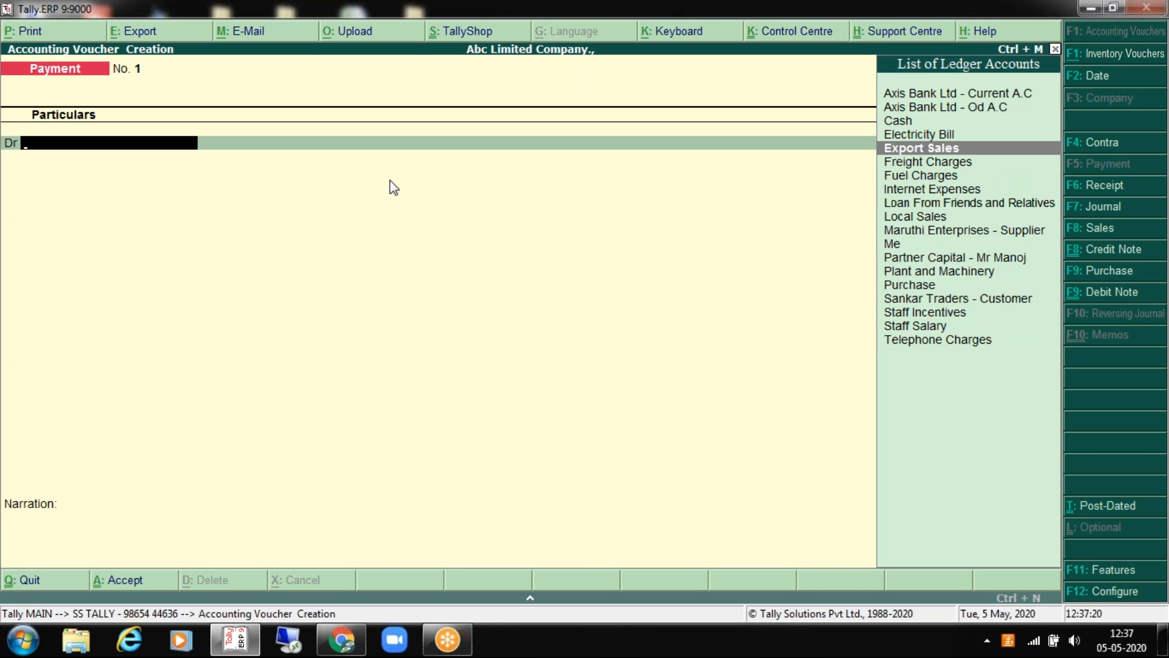
{"action": "key", "text": "Down"}
{"action": "key", "text": "Down"}
{"action": "key", "text": "Down"}
{"action": "key", "text": "Down"}
{"action": "key", "text": "Down"}
{"action": "key", "text": "Down"}
{"action": "key", "text": "Down"}
{"action": "key", "text": "Down"}
{"action": "key", "text": "Down"}
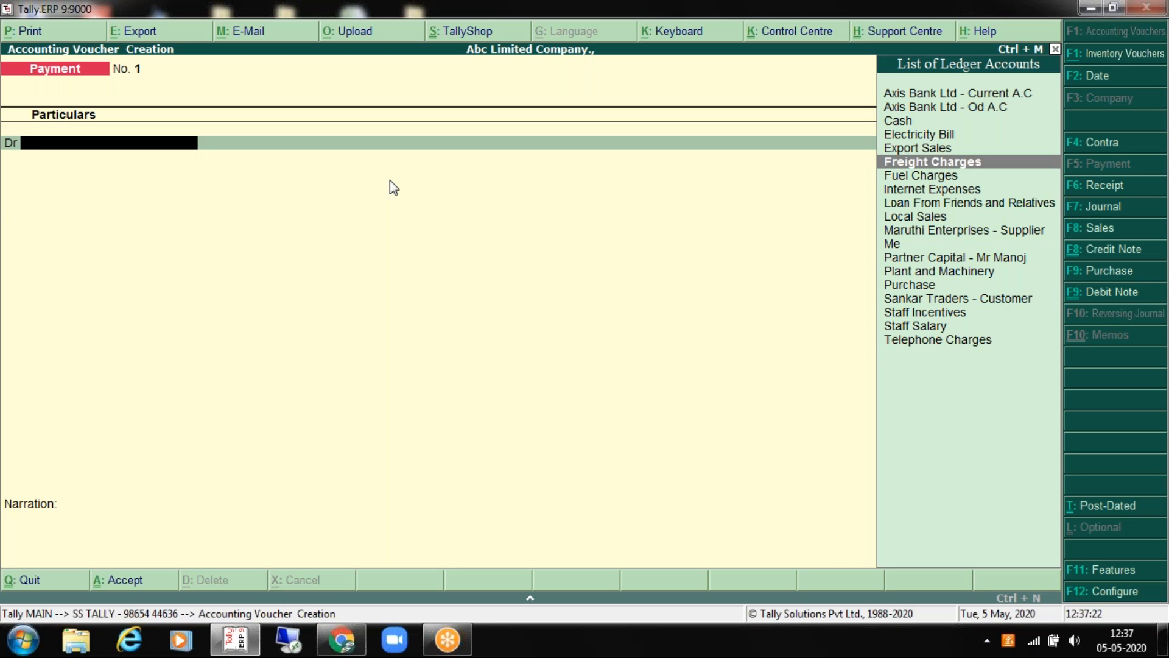
{"action": "key", "text": "Down"}
{"action": "key", "text": "Down"}
{"action": "key", "text": "Down"}
{"action": "key", "text": "Down"}
{"action": "key", "text": "Down"}
{"action": "key", "text": "Up"}
{"action": "key", "text": "Up"}
{"action": "key", "text": "Up"}
{"action": "key", "text": "Up"}
{"action": "key", "text": "Up"}
{"action": "key", "text": "Up"}
{"action": "key", "text": "Up"}
{"action": "key", "text": "Up"}
{"action": "key", "text": "Up"}
{"action": "key", "text": "Up"}
{"action": "key", "text": "Up"}
{"action": "key", "text": "Up"}
{"action": "key", "text": "Up"}
{"action": "key", "text": "Up"}
{"action": "key", "text": "Up"}
{"action": "key", "text": "Down"}
{"action": "key", "text": "Down"}
{"action": "key", "text": "Down"}
{"action": "key", "text": "Down"}
{"action": "key", "text": "Down"}
{"action": "key", "text": "Down"}
{"action": "key", "text": "Down"}
{"action": "key", "text": "Down"}
{"action": "key", "text": "Down"}
{"action": "key", "text": "Down"}
{"action": "key", "text": "Down"}
{"action": "key", "text": "Down"}
{"action": "key", "text": "Down"}
{"action": "key", "text": "Down"}
{"action": "key", "text": "Down"}
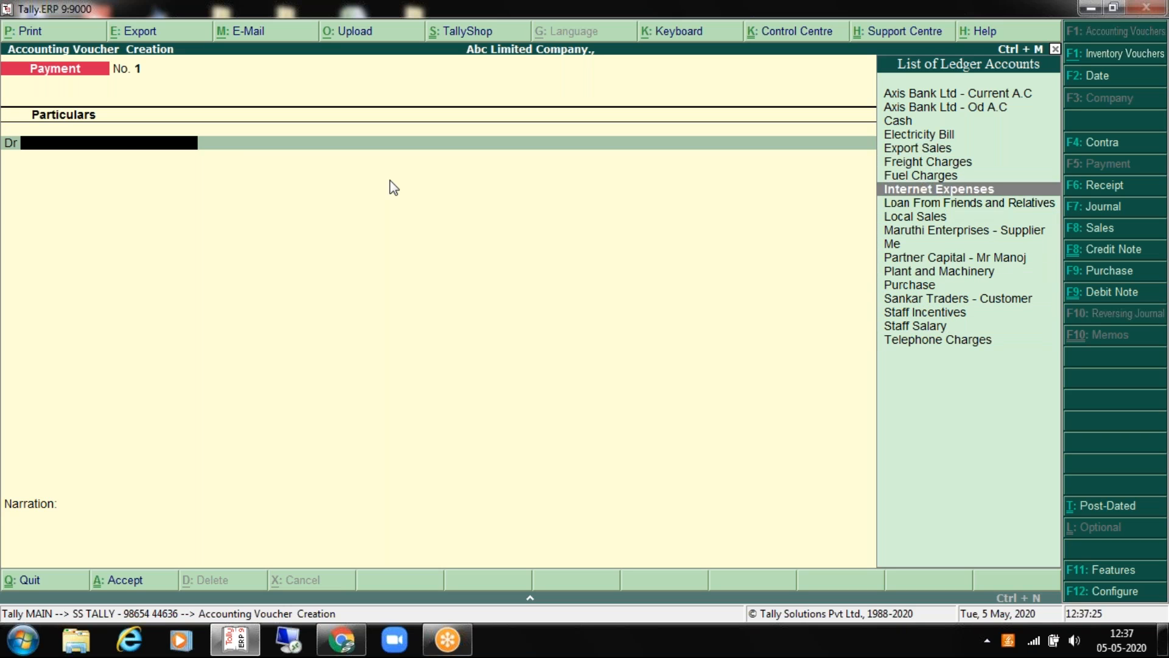
{"action": "key", "text": "Return"}
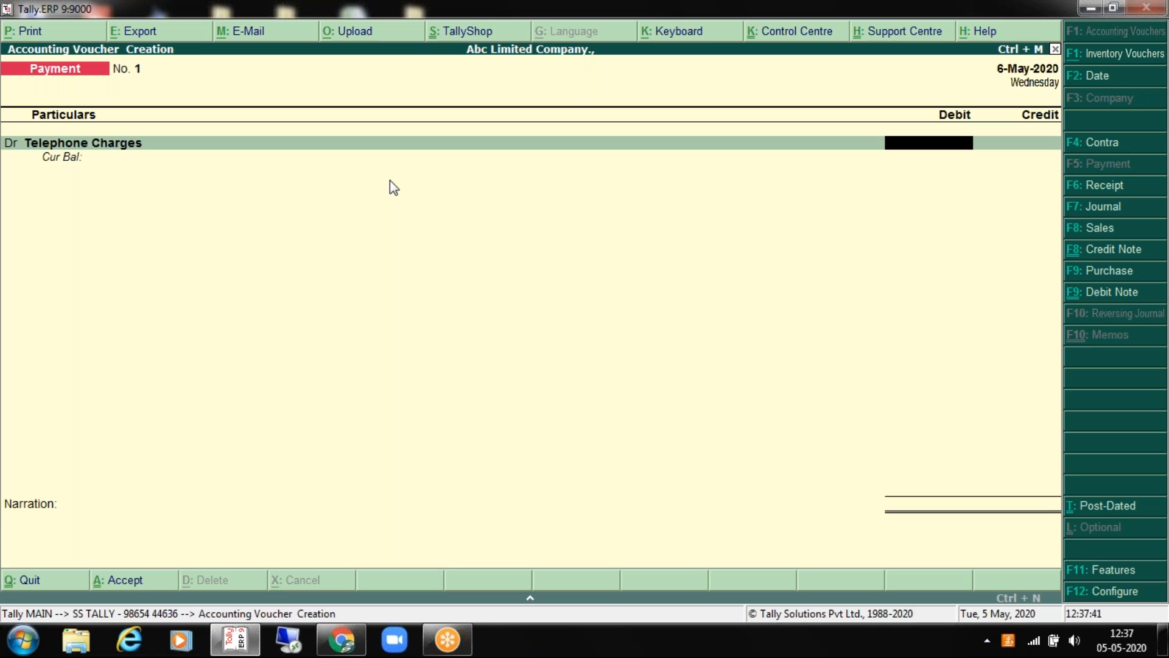
Step: Debit Telephone Charges 1,500 and credit Cash 1,500.00
{"action": "type", "text": "1500"}
{"action": "key", "text": "Return"}
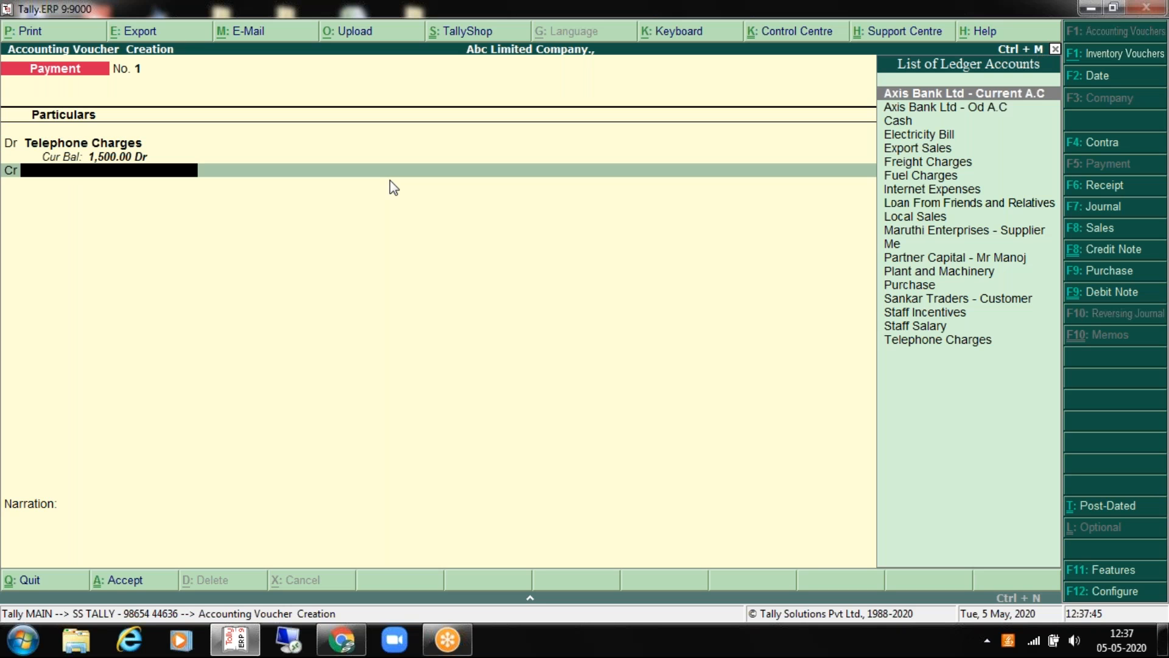
{"action": "type", "text": "Cas"}
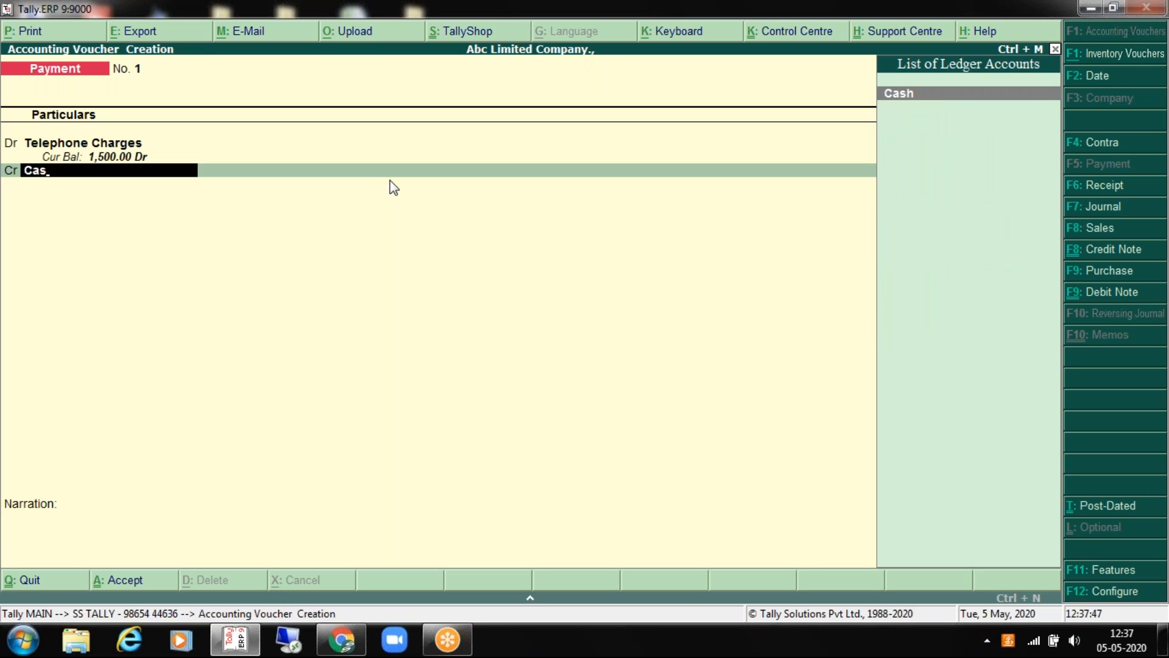
{"action": "key", "text": "Return"}
{"action": "key", "text": "Up"}
{"action": "key", "text": "Up"}
{"action": "key", "text": "Down"}
{"action": "key", "text": "Down"}
{"action": "key", "text": "Return"}
{"action": "key", "text": "Return"}
Step: Enter the narration 'being cash exp paid for telephone charges' followed by a reference number
{"action": "type", "text": "being ca"}
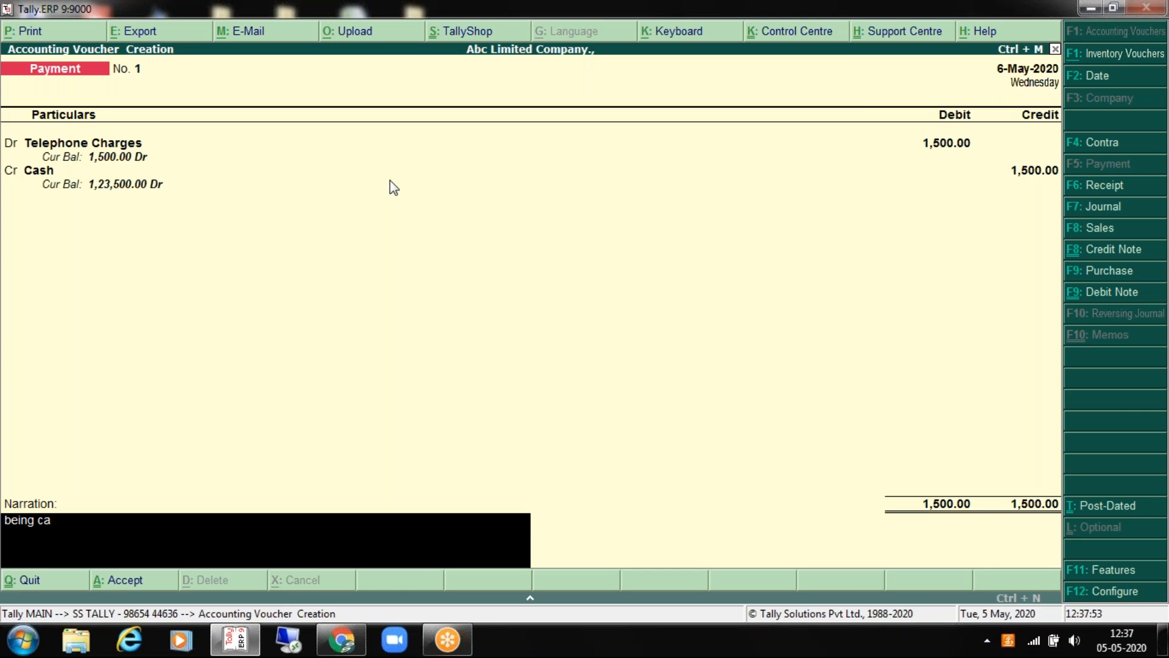
{"action": "type", "text": "sh exp paid for teleph9"}
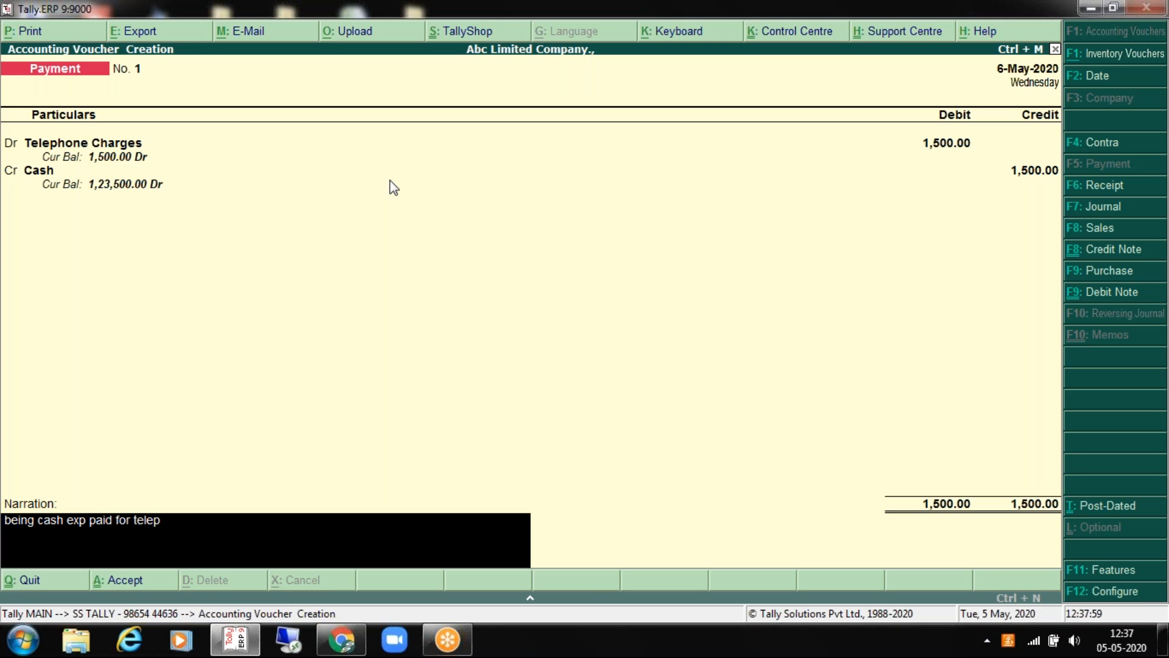
{"action": "key", "text": "BackSpace"}
{"action": "type", "text": "obn"}
{"action": "key", "text": "BackSpace"}
{"action": "type", "text": "ne"}
{"action": "key", "text": "BackSpace"}
{"action": "key", "text": "BackSpace"}
{"action": "key", "text": "BackSpace"}
{"action": "type", "text": "ne charges - 13123123"}
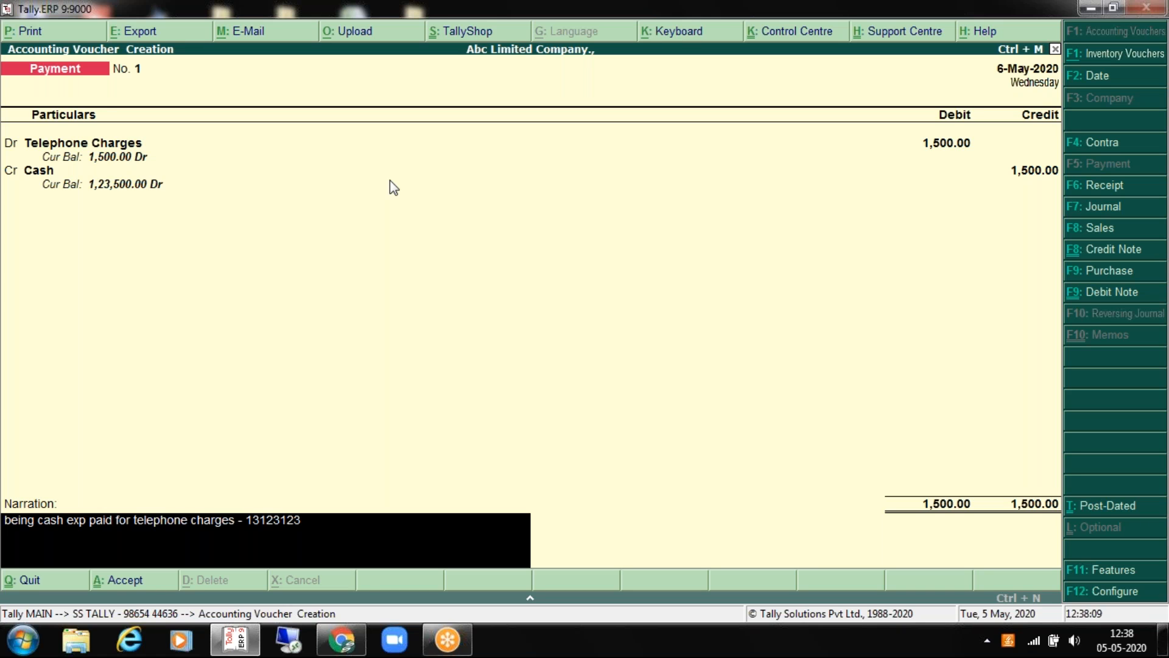
{"action": "key", "text": "Return"}
{"action": "key", "text": "BackSpace"}
{"action": "key", "text": "BackSpace"}
{"action": "key", "text": "BackSpace"}
{"action": "key", "text": "BackSpace"}
{"action": "key", "text": "BackSpace"}
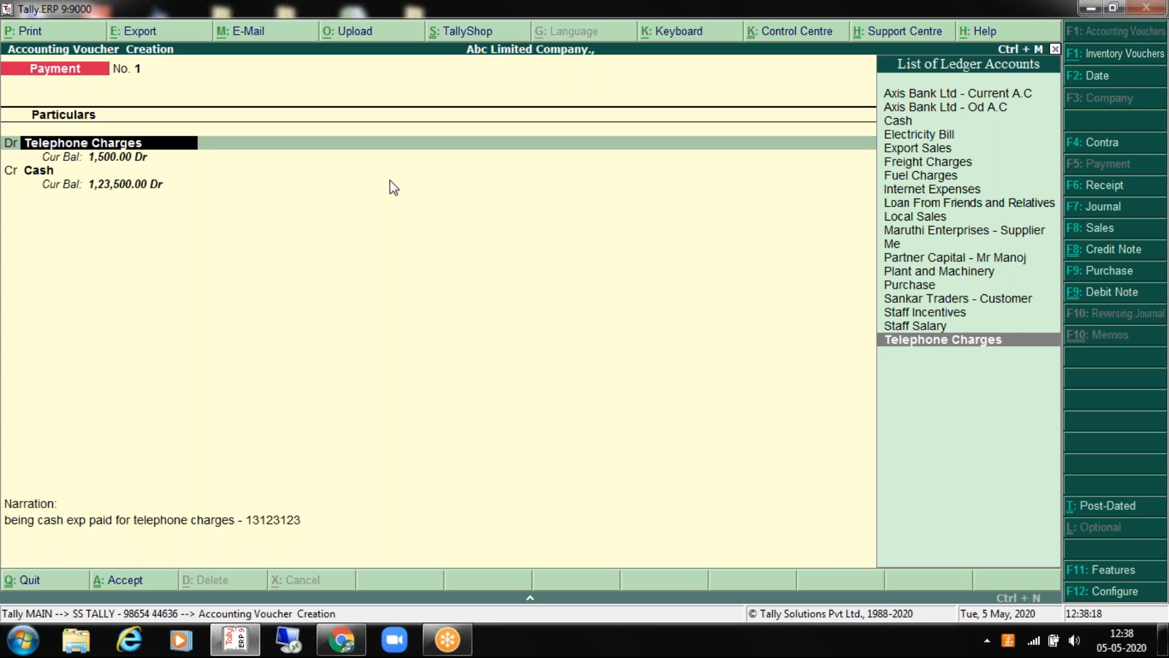
Step: Review the Telephone Charges debit and Cash credit lines, then accept and save Payment No. 1
{"action": "key", "text": "Return"}
{"action": "key", "text": "Return"}
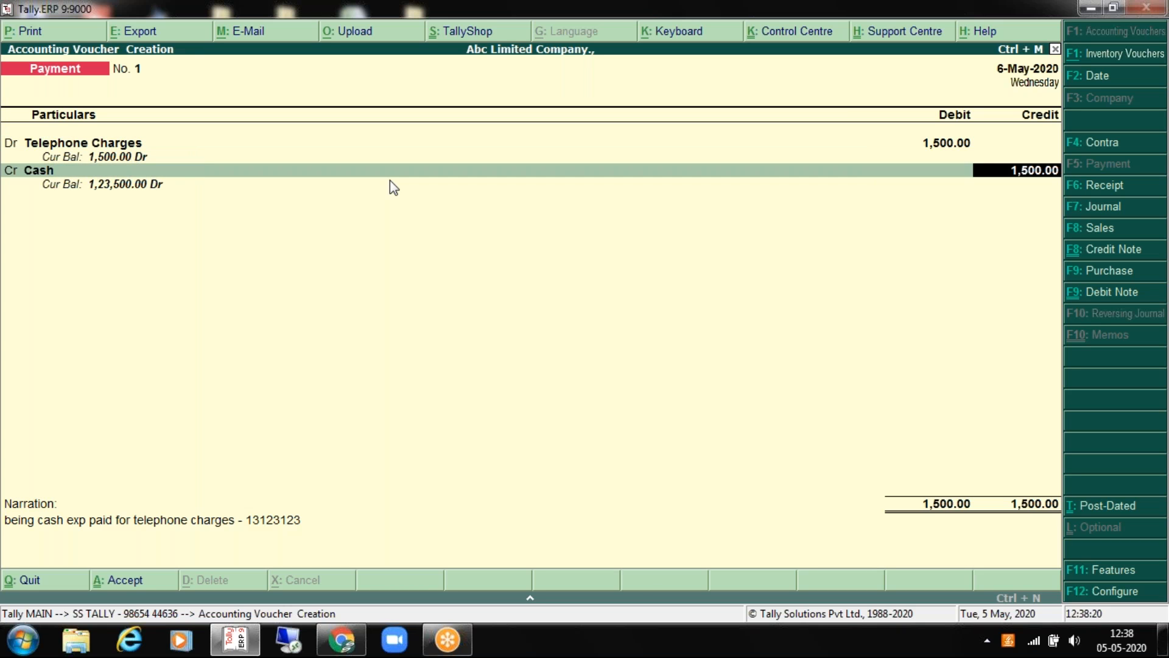
{"action": "key", "text": "Return"}
{"action": "key", "text": "BackSpace"}
{"action": "key", "text": "BackSpace"}
{"action": "key", "text": "BackSpace"}
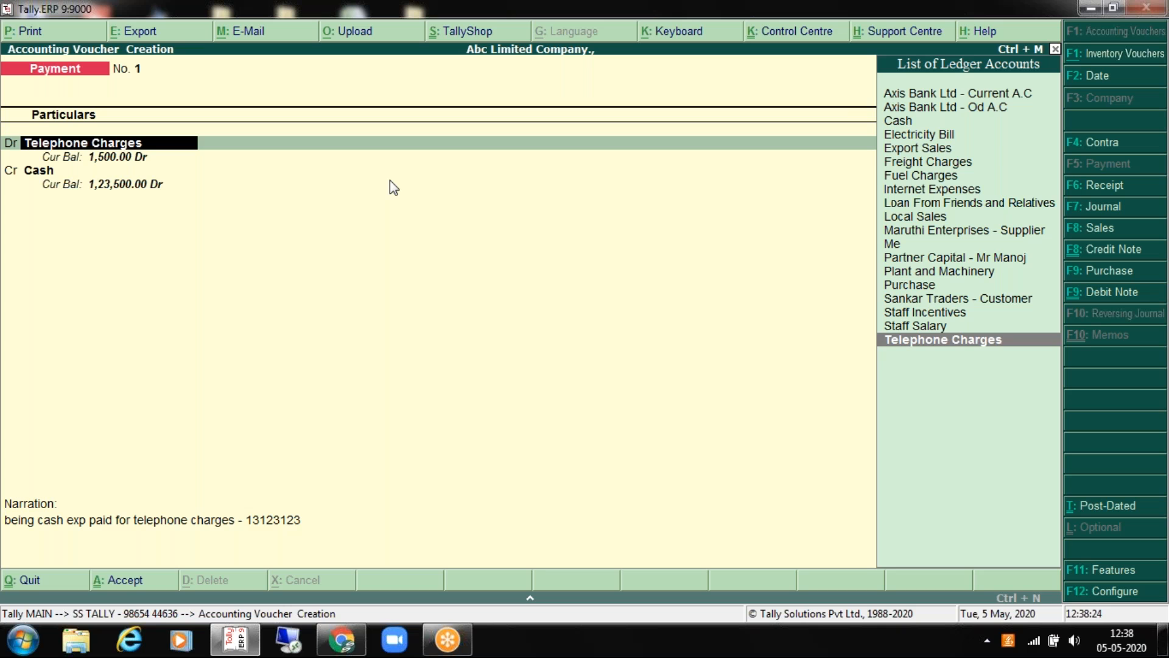
{"action": "key", "text": "Return"}
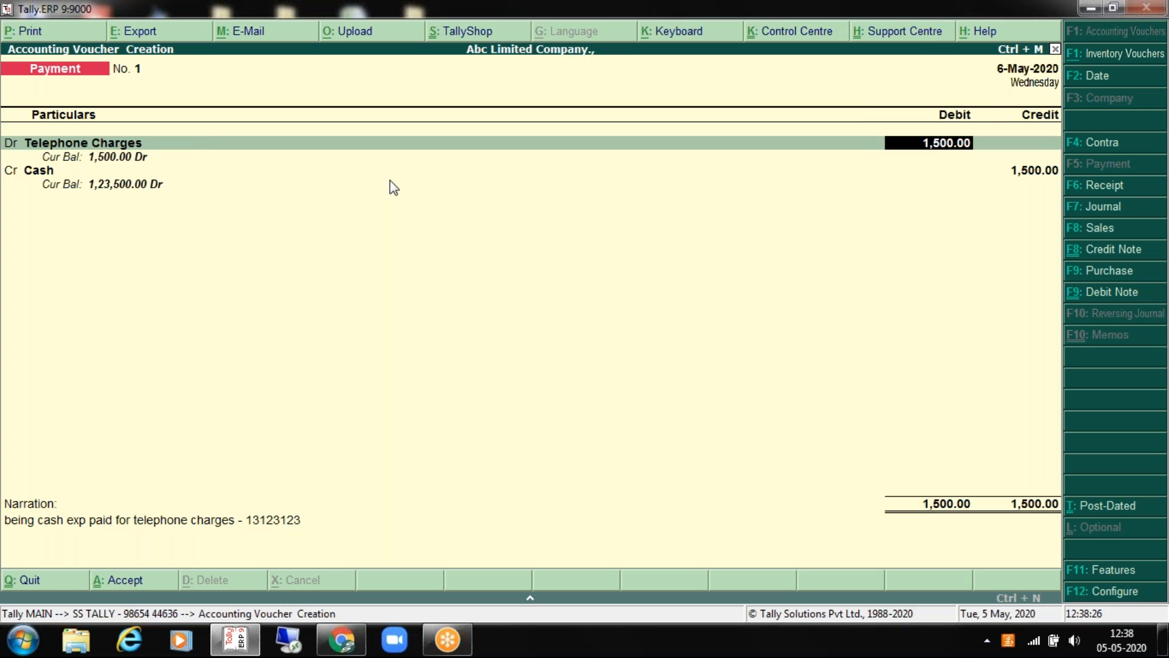
{"action": "key", "text": "Return"}
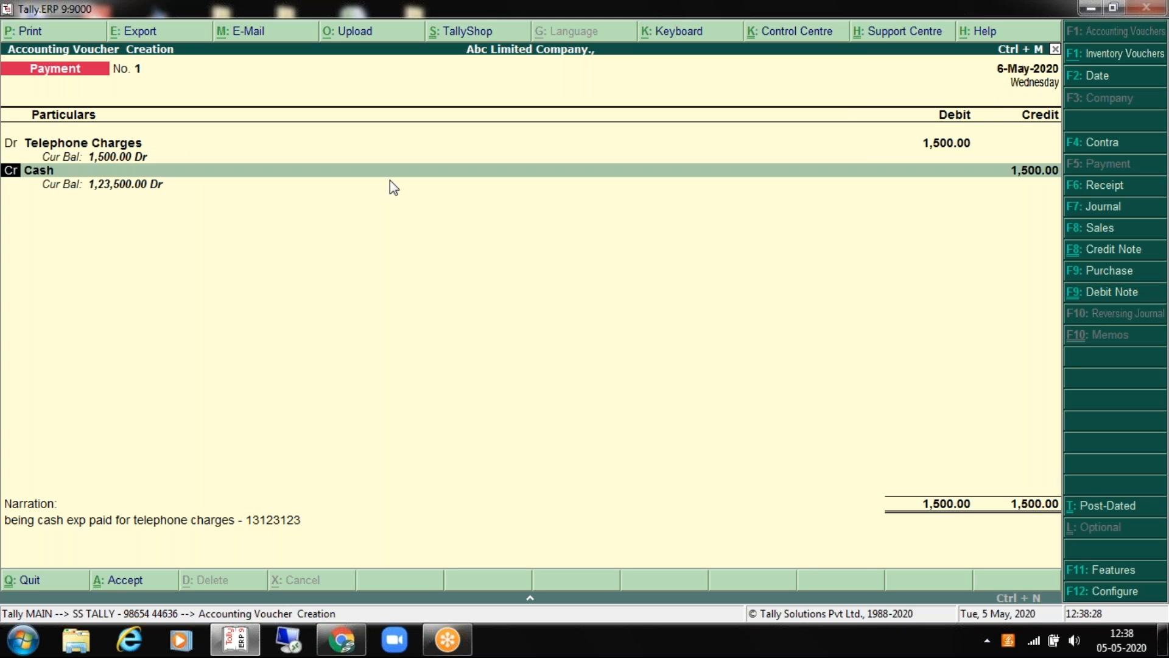
{"action": "key", "text": "Return"}
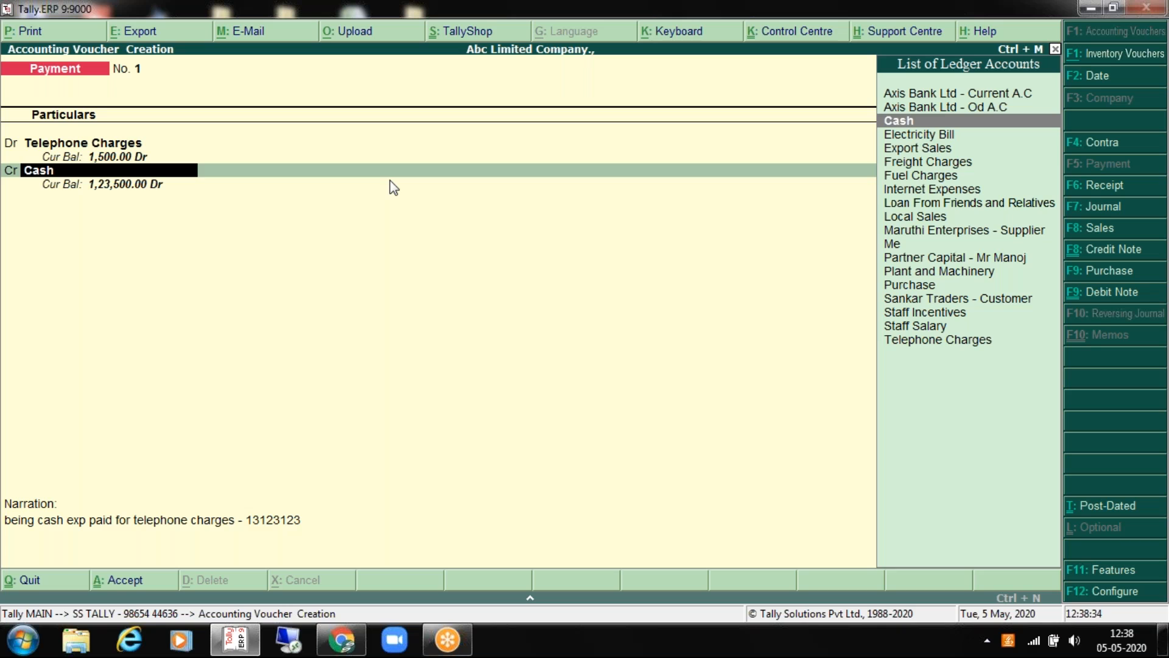
{"action": "key", "text": "Return"}
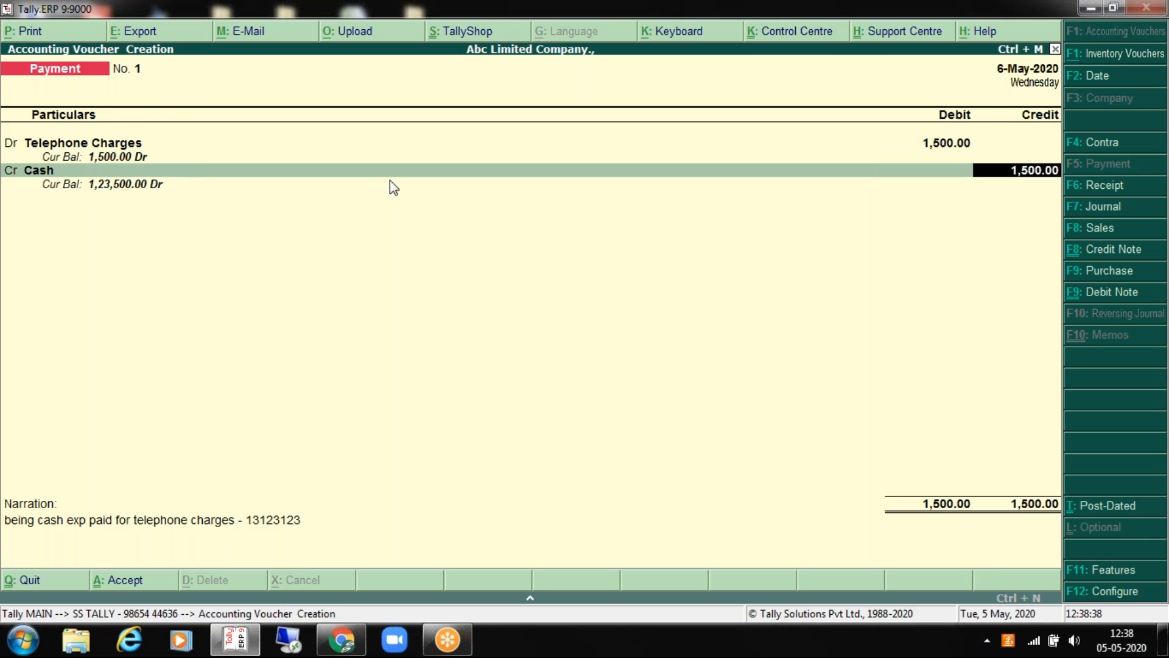
{"action": "key", "text": "Return"}
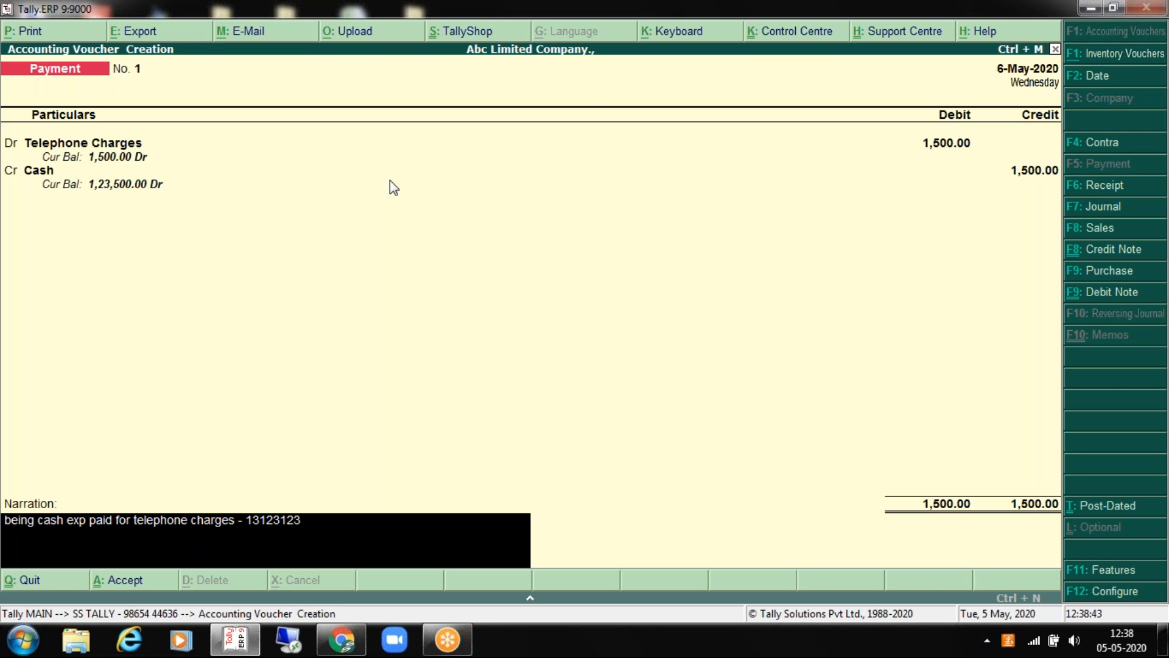
{"action": "key", "text": "Return"}
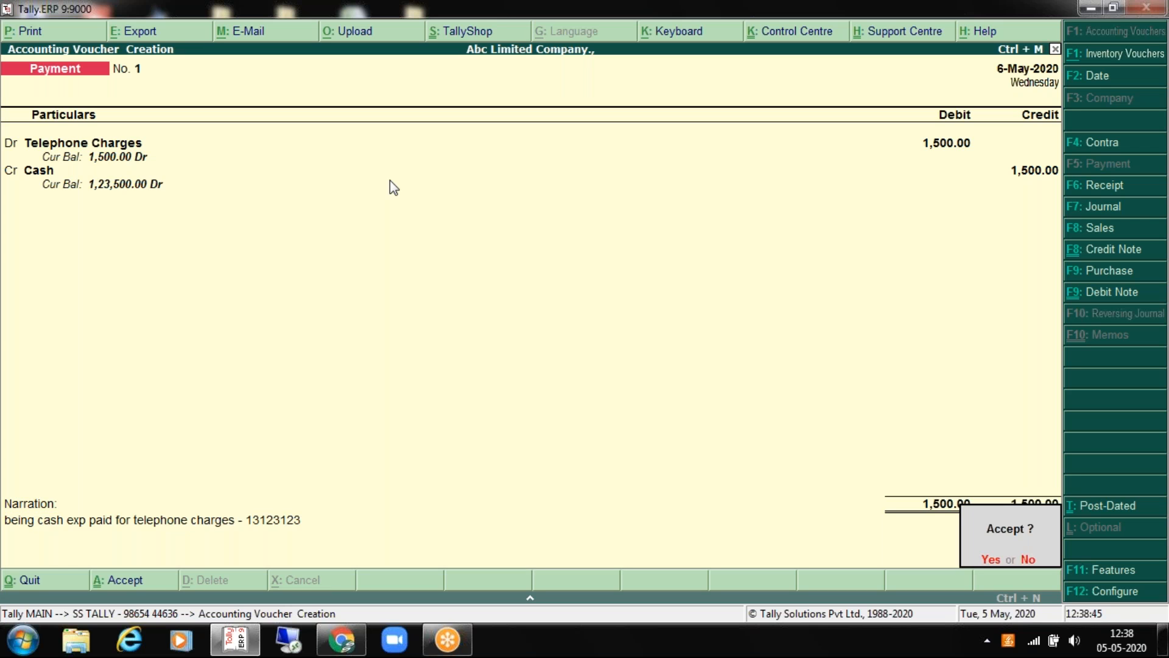
{"action": "key", "text": "Return"}
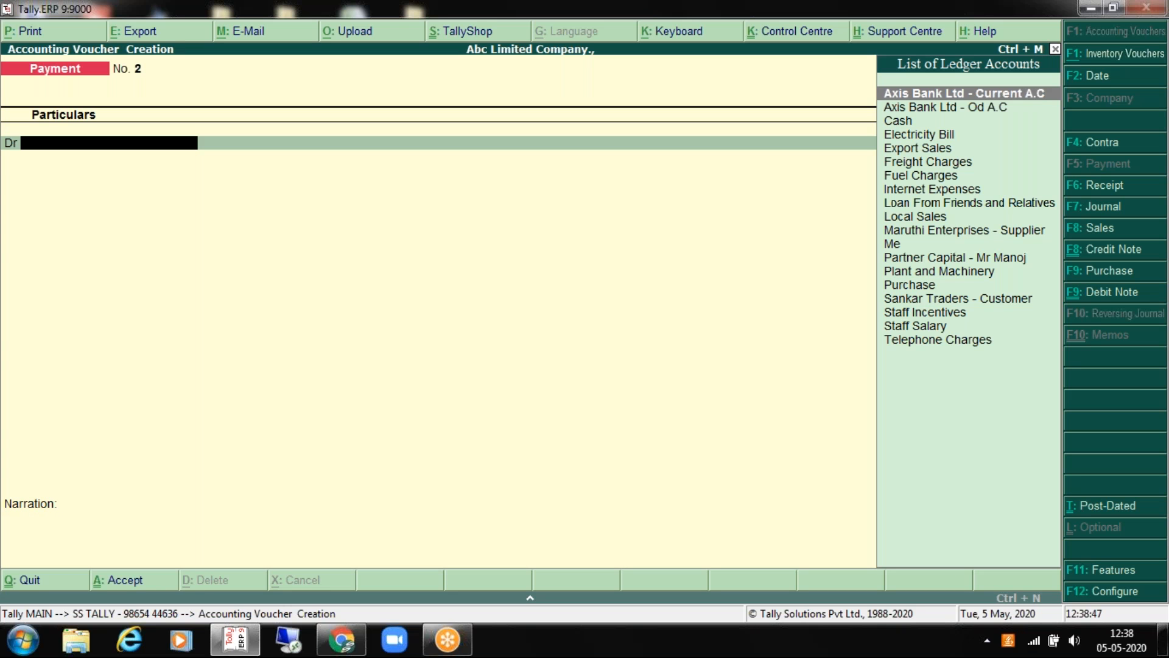
Step: Debit Maruthi Enterprises - Supplier 10,000 as an Advance due in 25 days, crediting Axis Bank Ltd - Current A.C
{"action": "key", "text": "Down"}
{"action": "key", "text": "Down"}
{"action": "key", "text": "Down"}
{"action": "key", "text": "Down"}
{"action": "key", "text": "Down"}
{"action": "key", "text": "Down"}
{"action": "key", "text": "Down"}
{"action": "key", "text": "Down"}
{"action": "key", "text": "Down"}
{"action": "key", "text": "Down"}
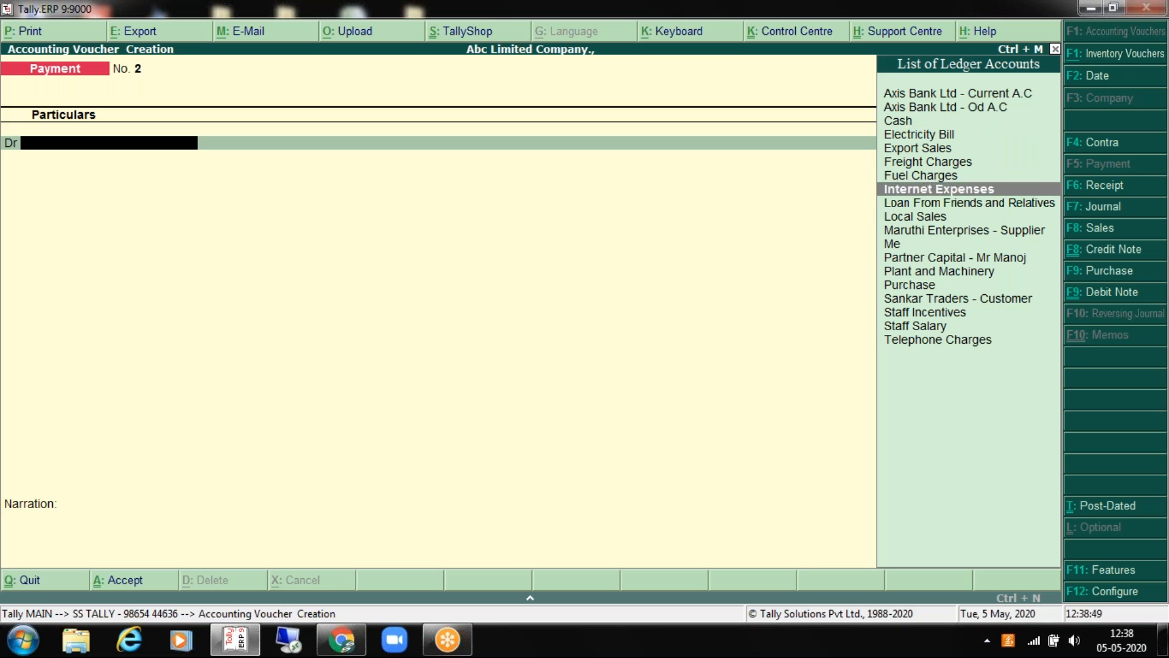
{"action": "key", "text": "Return"}
{"action": "key", "text": "BackSpace"}
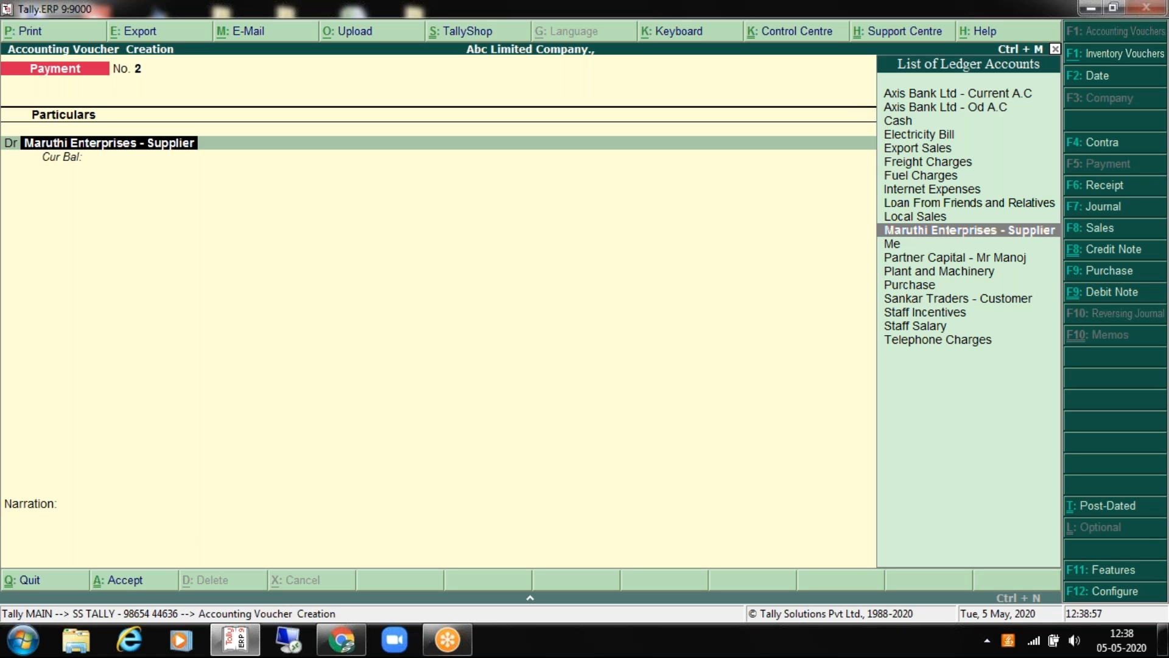
{"action": "key", "text": "Return"}
{"action": "type", "text": "10000"}
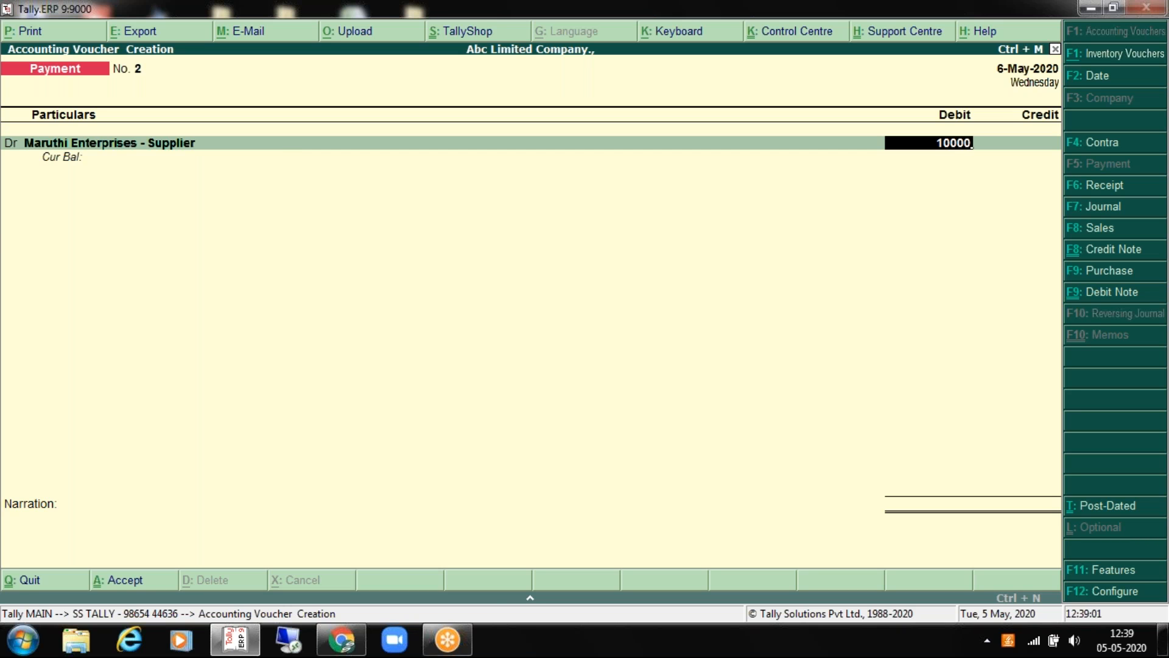
{"action": "key", "text": "Return"}
{"action": "key", "text": "Up"}
{"action": "key", "text": "Up"}
{"action": "key", "text": "Up"}
{"action": "key", "text": "Return"}
{"action": "key", "text": "Return"}
{"action": "key", "text": "Return"}
{"action": "key", "text": "Return"}
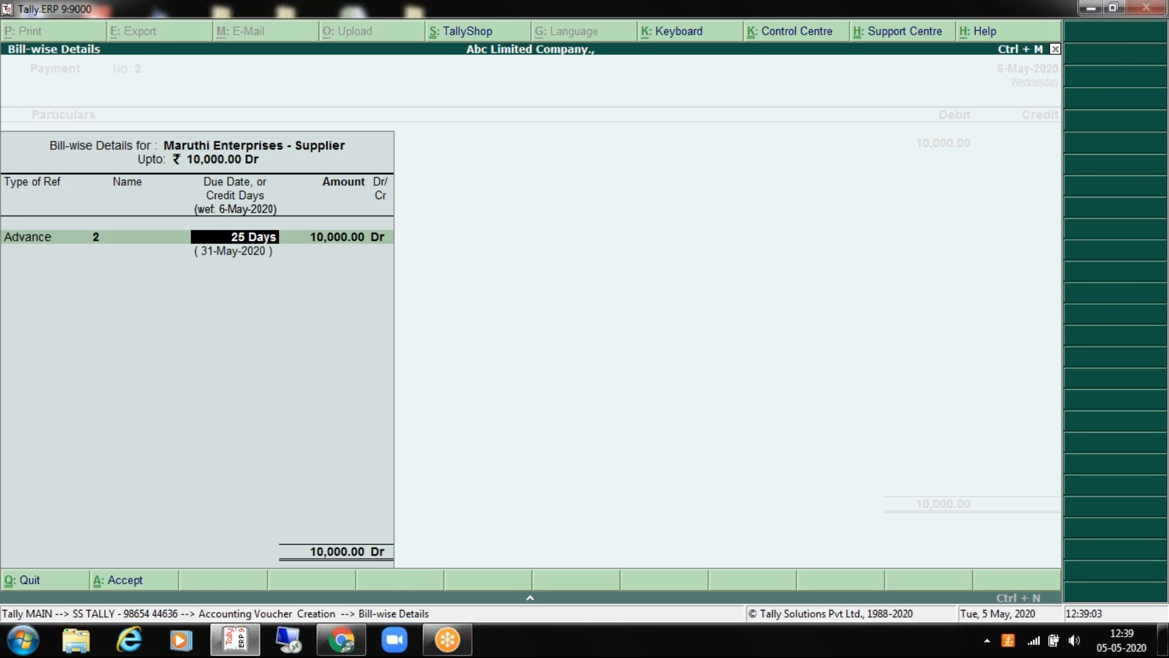
{"action": "key", "text": "Return"}
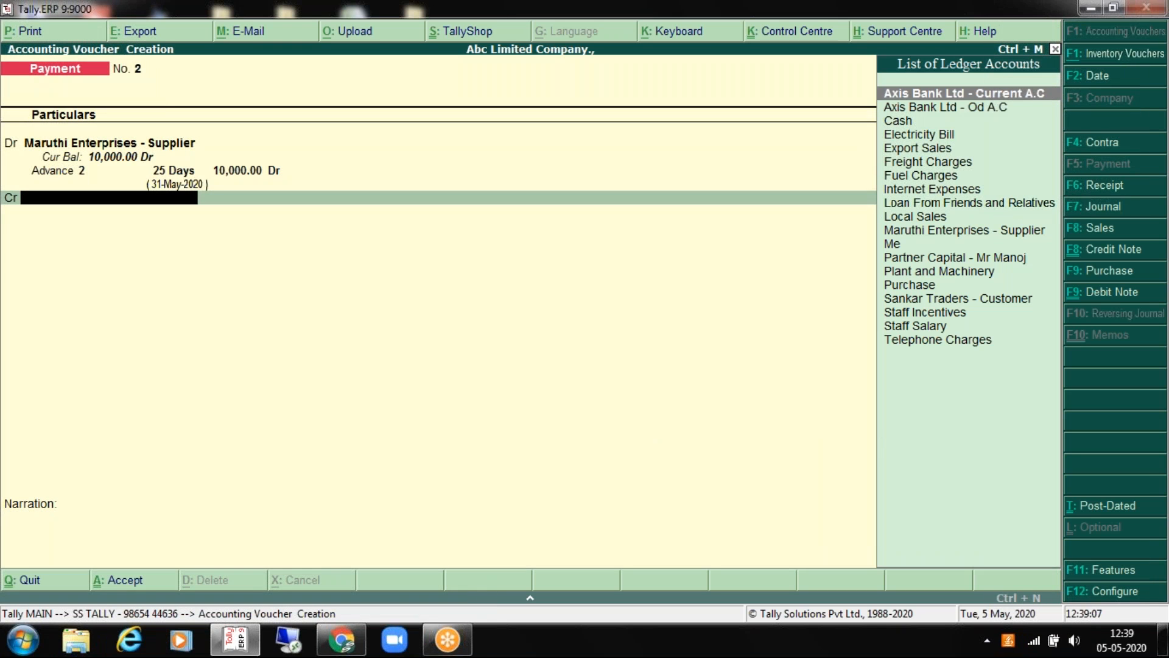
{"action": "key", "text": "Return"}
{"action": "key", "text": "Return"}
{"action": "key", "text": "Return"}
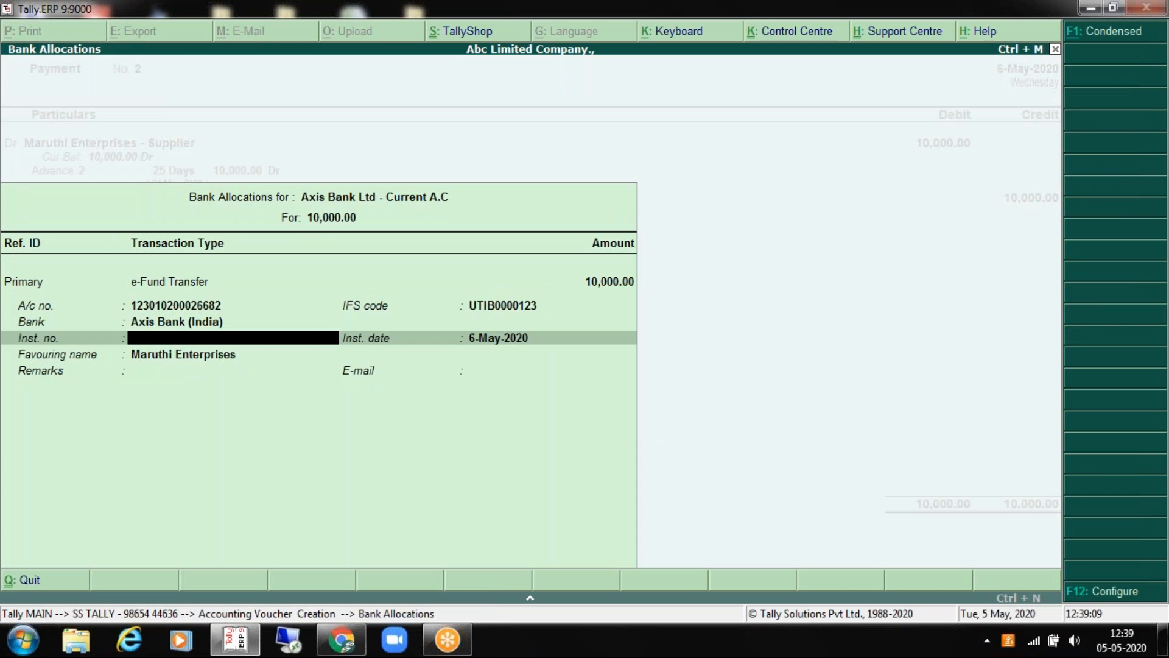
Step: Enter the reference number 1313213 in Payment No. 2's narration
{"action": "type", "text": "1313213"}
{"action": "key", "text": "Return"}
{"action": "key", "text": "Return"}
{"action": "key", "text": "Return"}
{"action": "key", "text": "Return"}
{"action": "key", "text": "Return"}
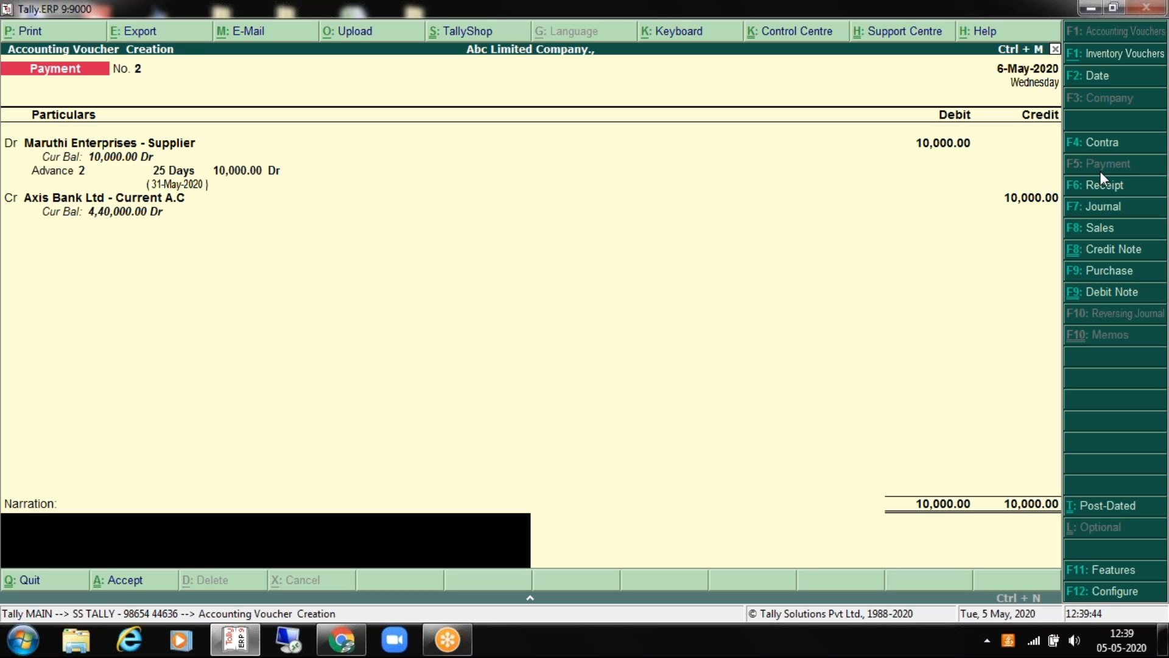
Step: Save Payment No. 2 and start a blank Receipt voucher No. 1 dated 7-May-2020
{"action": "key", "text": "Return"}
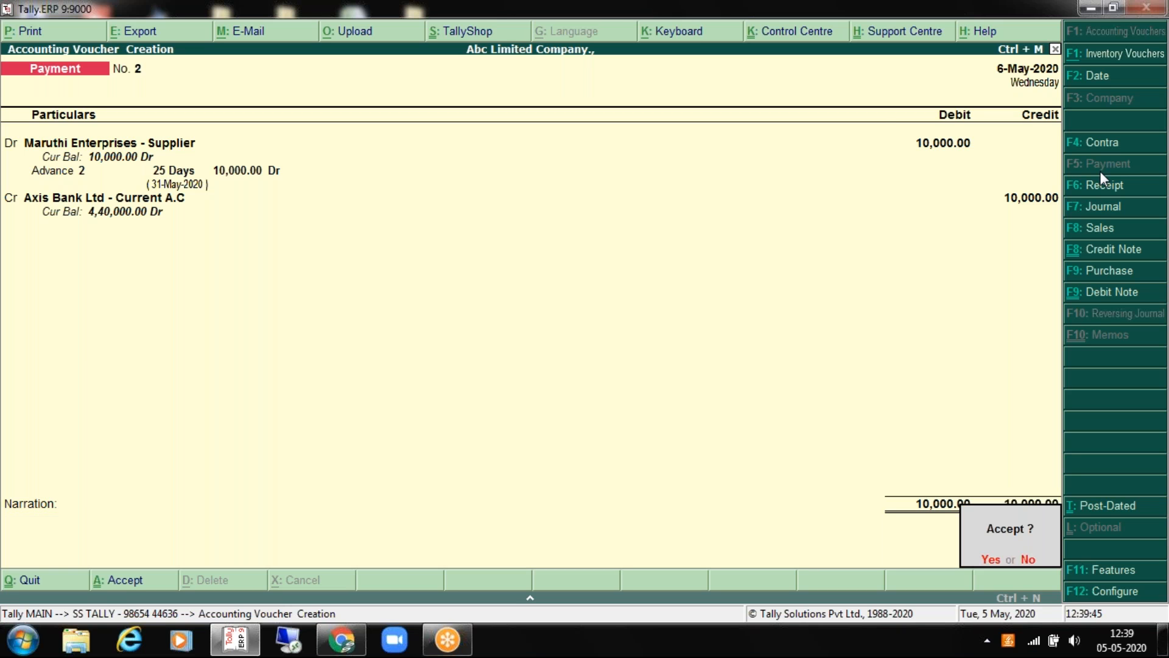
{"action": "key", "text": "Return"}
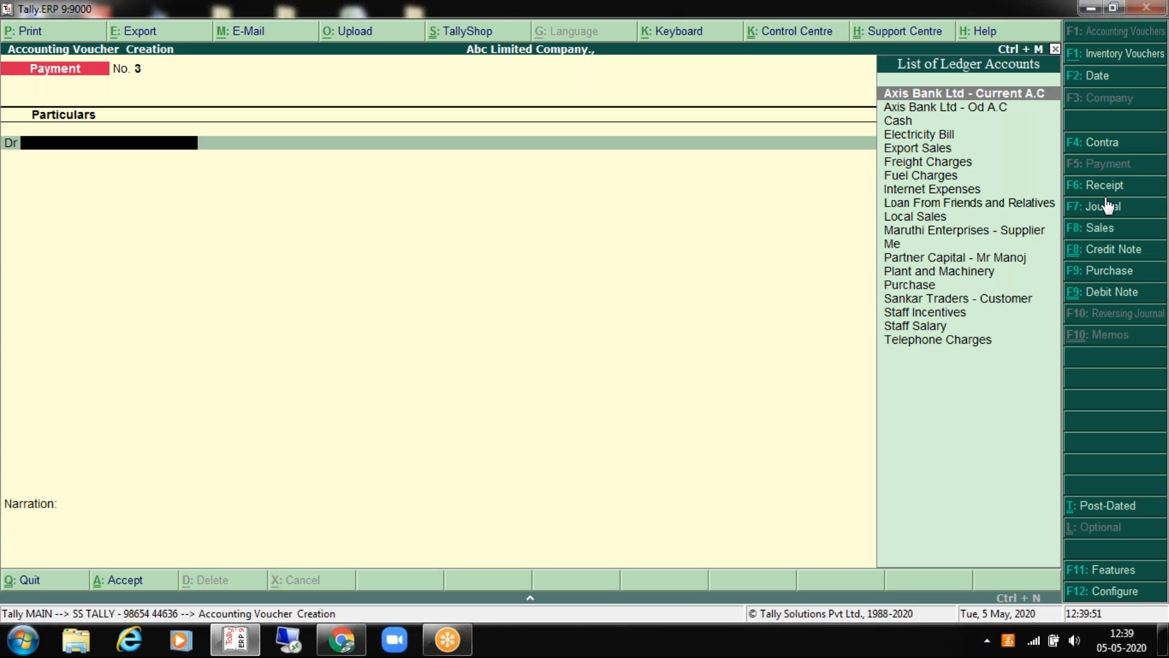
{"action": "key", "text": "F6"}
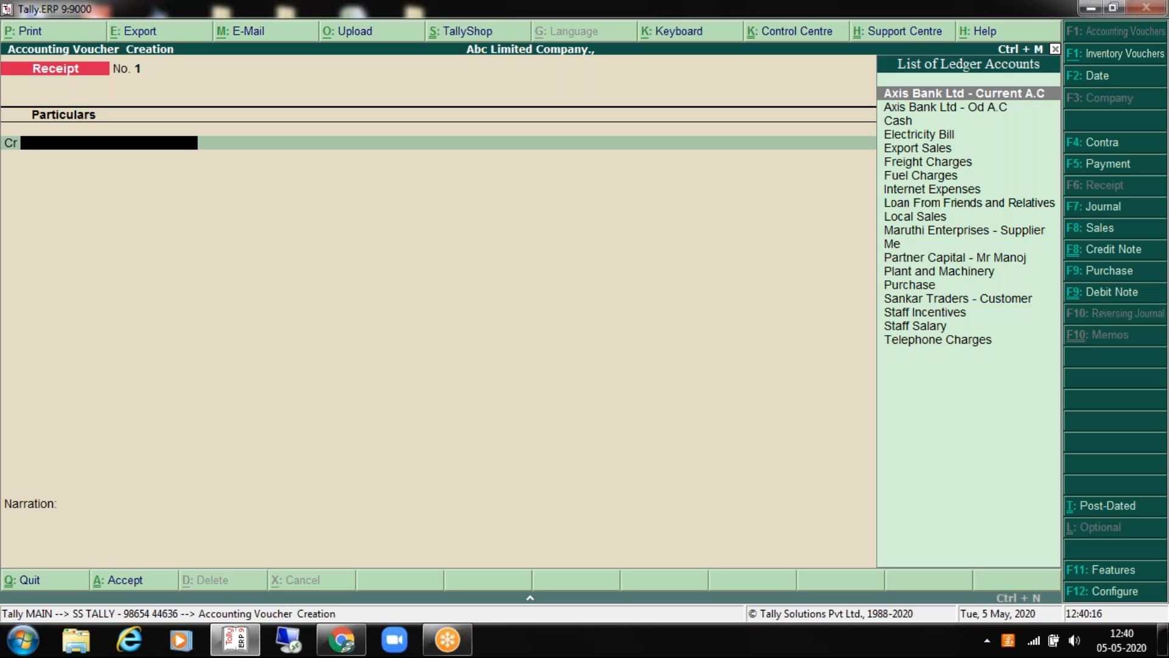
{"action": "left_click", "coordinate": [652, 206]}
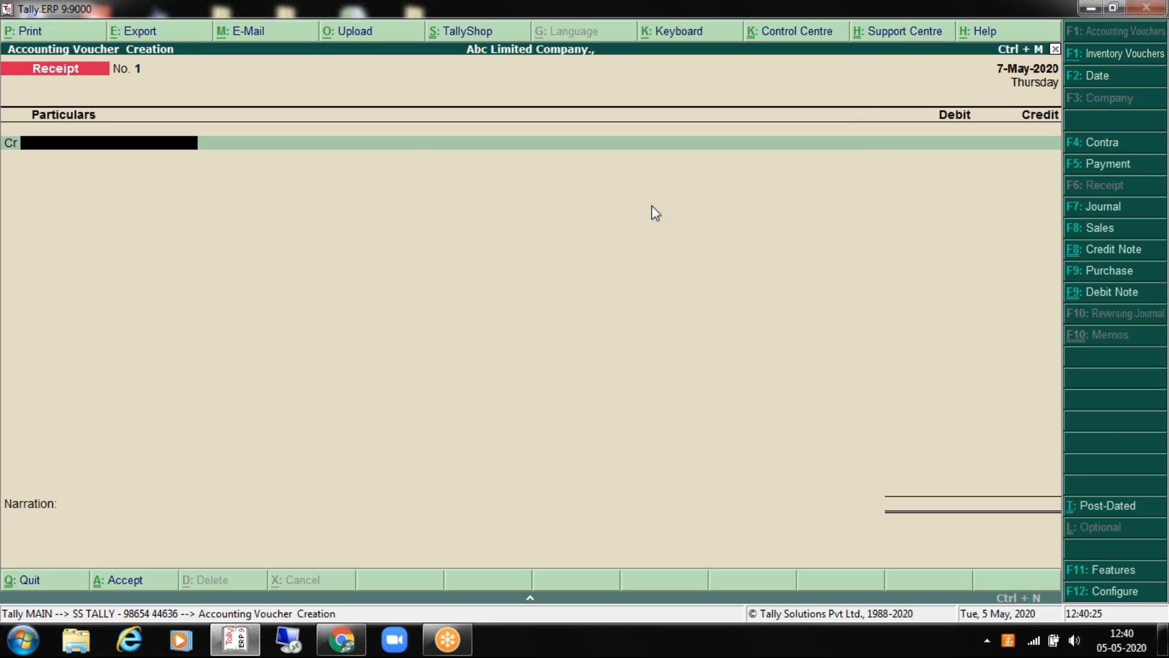
Step: Credit Loan From Friends and Relatives with 1,00,000 on Receipt No. 1
{"action": "key", "text": "Down"}
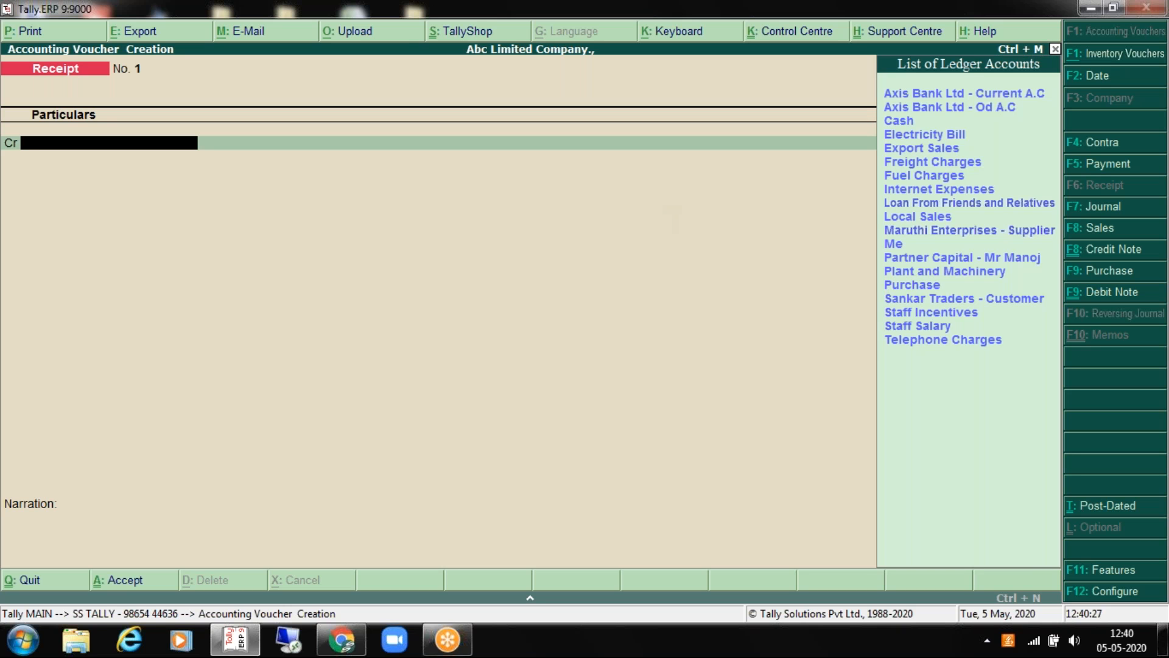
{"action": "key", "text": "Down"}
{"action": "key", "text": "Down"}
{"action": "key", "text": "Down"}
{"action": "key", "text": "Down"}
{"action": "key", "text": "Down"}
{"action": "key", "text": "Down"}
{"action": "key", "text": "Down"}
{"action": "key", "text": "Down"}
{"action": "key", "text": "Down"}
{"action": "key", "text": "Down"}
{"action": "key", "text": "Down"}
{"action": "key", "text": "Down"}
{"action": "key", "text": "Down"}
{"action": "key", "text": "Down"}
{"action": "key", "text": "Down"}
{"action": "key", "text": "Down"}
{"action": "key", "text": "Down"}
{"action": "key", "text": "Down"}
{"action": "key", "text": "Down"}
{"action": "key", "text": "Up"}
{"action": "key", "text": "Up"}
{"action": "key", "text": "Up"}
{"action": "key", "text": "Up"}
{"action": "key", "text": "Up"}
{"action": "key", "text": "Up"}
{"action": "key", "text": "Up"}
{"action": "key", "text": "Up"}
{"action": "key", "text": "Up"}
{"action": "key", "text": "Up"}
{"action": "key", "text": "Up"}
{"action": "key", "text": "Up"}
{"action": "key", "text": "Up"}
{"action": "key", "text": "Up"}
{"action": "key", "text": "Up"}
{"action": "key", "text": "Up"}
{"action": "key", "text": "Up"}
{"action": "key", "text": "Up"}
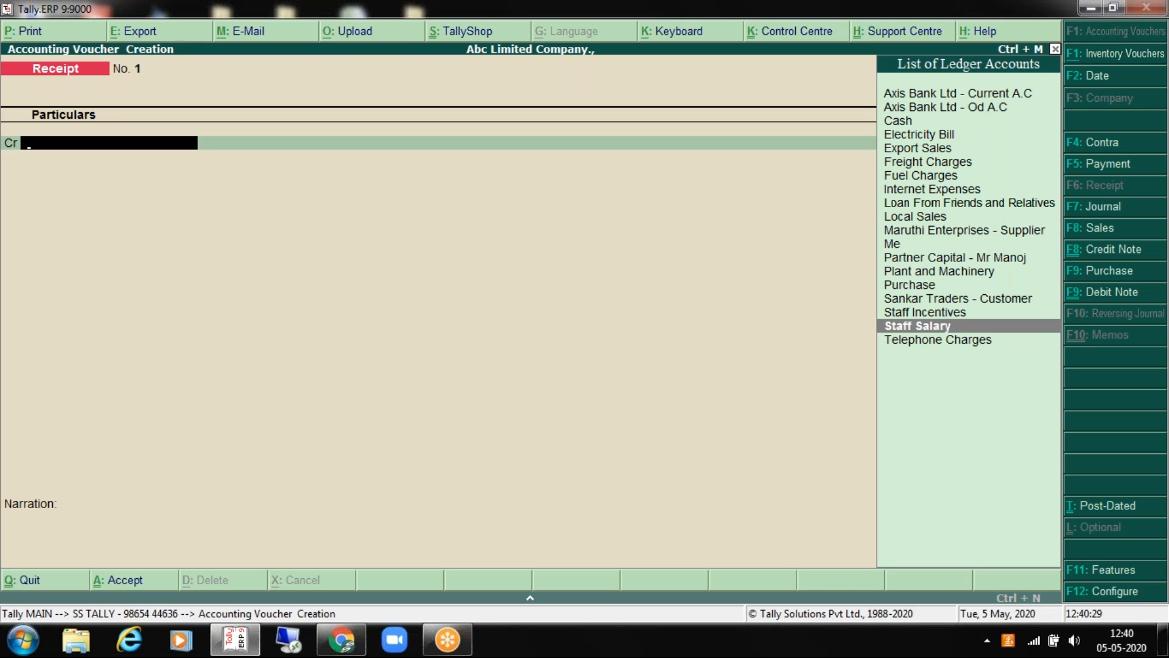
{"action": "key", "text": "Down"}
{"action": "key", "text": "Down"}
{"action": "key", "text": "Down"}
{"action": "key", "text": "Down"}
{"action": "key", "text": "Down"}
{"action": "key", "text": "Down"}
{"action": "key", "text": "Down"}
{"action": "key", "text": "Down"}
{"action": "key", "text": "Down"}
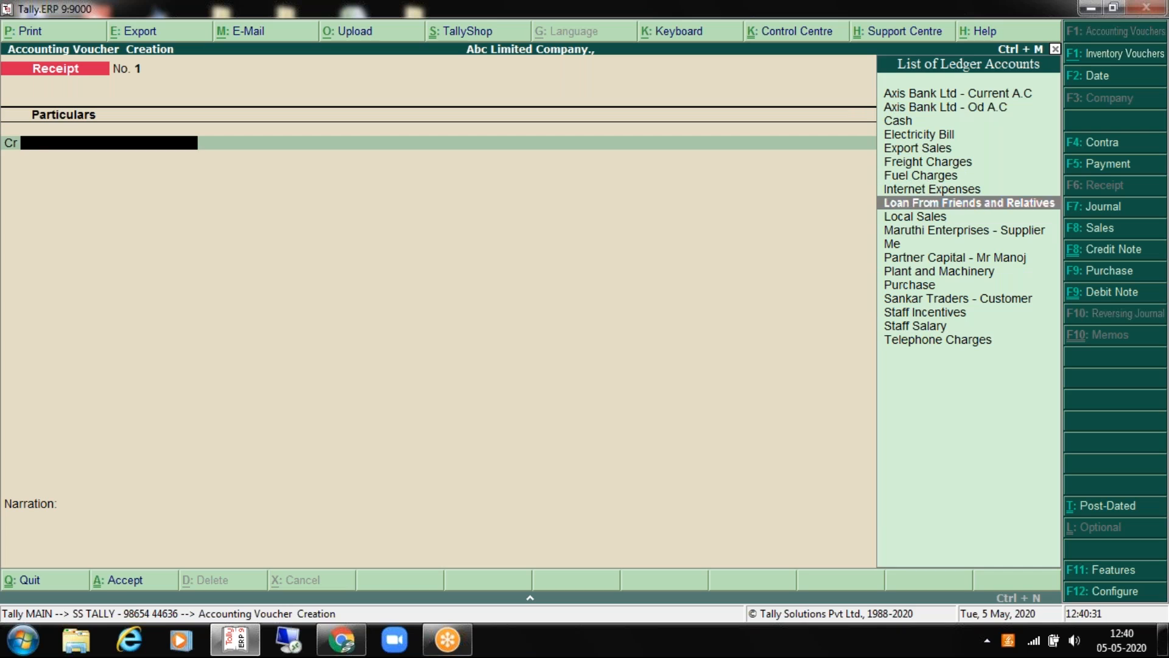
{"action": "key", "text": "Up"}
{"action": "key", "text": "Return"}
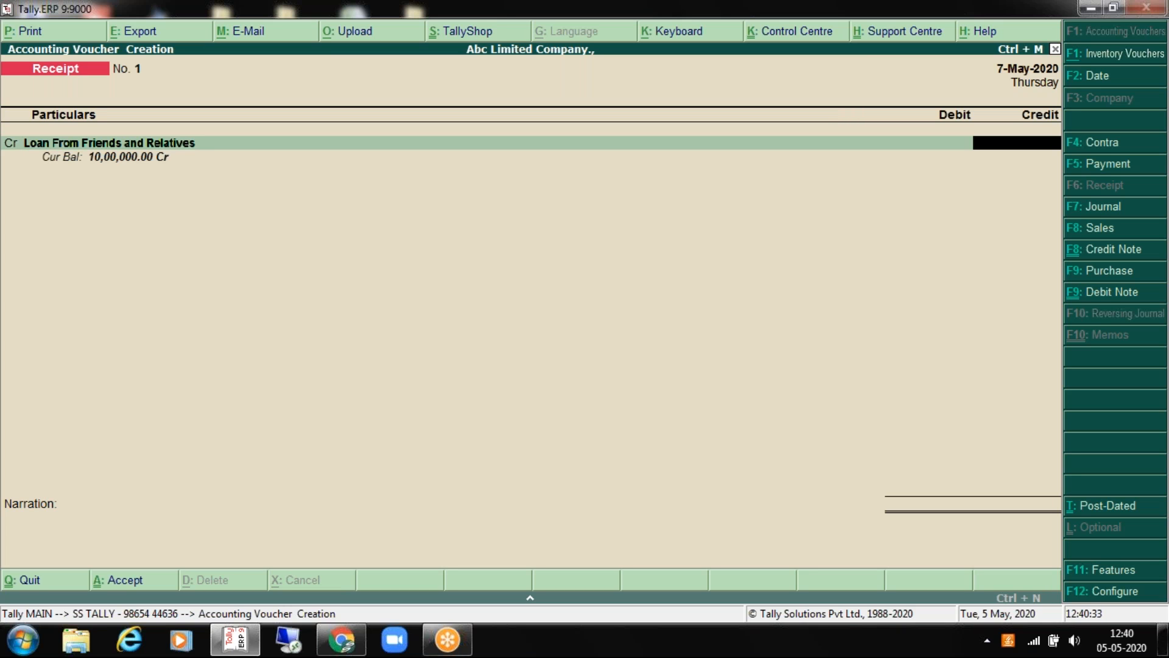
{"action": "type", "text": "100000"}
{"action": "key", "text": "Return"}
{"action": "key", "text": "BackSpace"}
{"action": "key", "text": "BackSpace"}
{"action": "key", "text": "Return"}
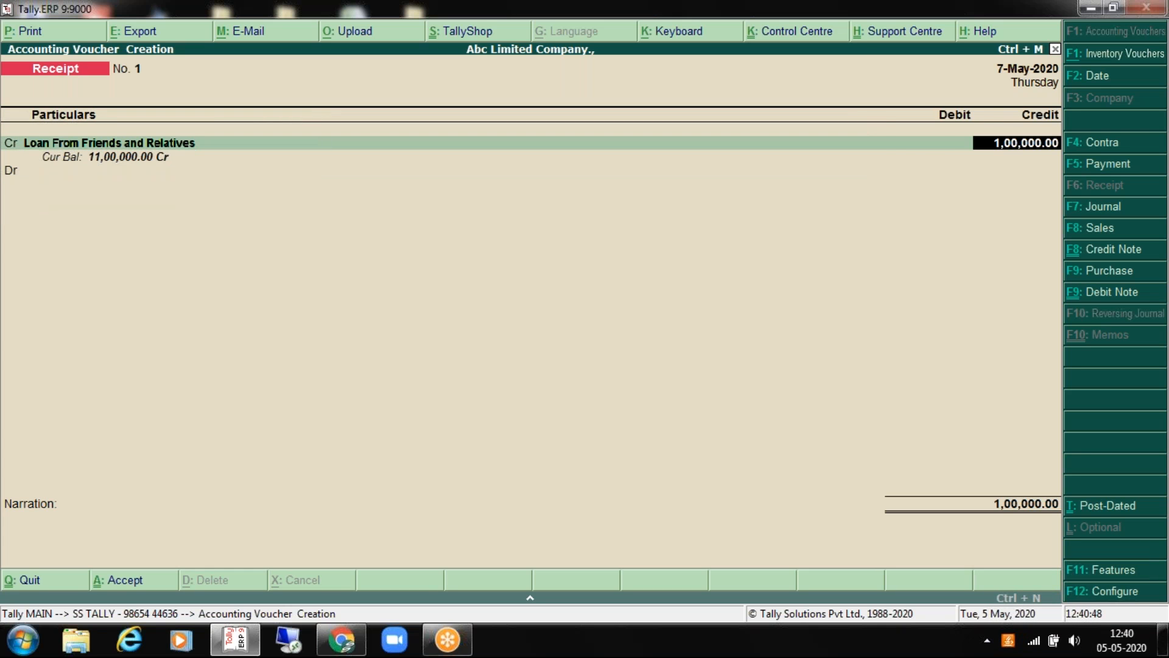
Step: Debit Cash for the full 1,00,000 on the second line
{"action": "key", "text": "BackSpace"}
{"action": "key", "text": "Return"}
{"action": "key", "text": "Return"}
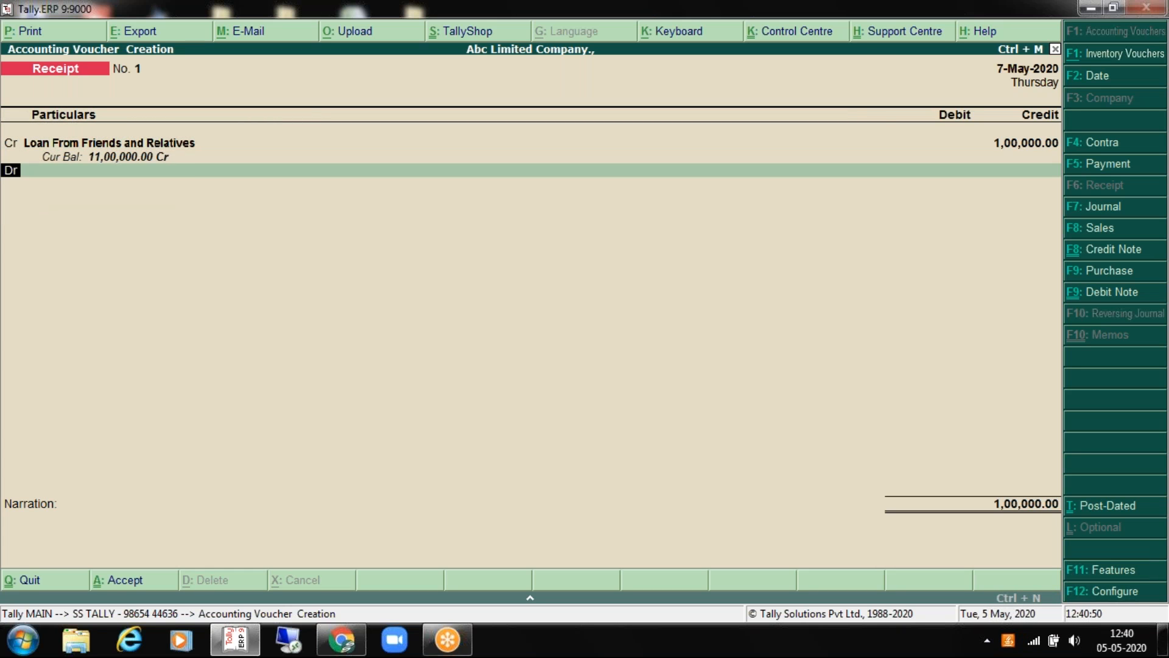
{"action": "key", "text": "Down"}
{"action": "key", "text": "Down"}
{"action": "key", "text": "Return"}
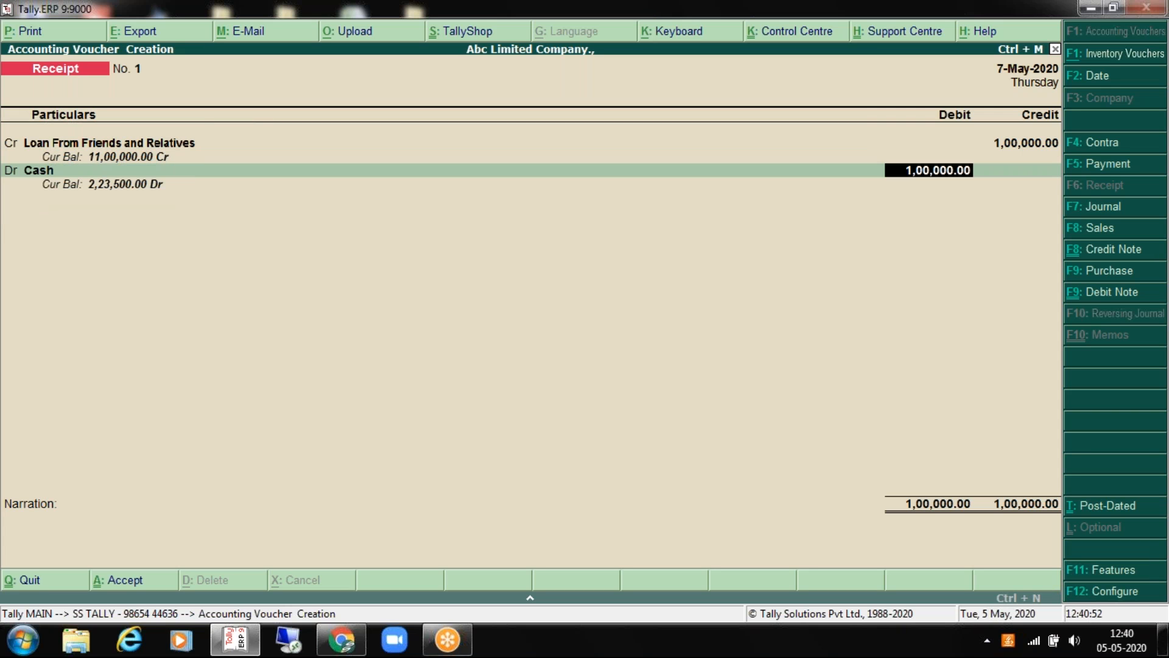
{"action": "key", "text": "Return"}
Step: Type the narration 'being loan received from' followed by the lender's name
{"action": "type", "text": "beu"}
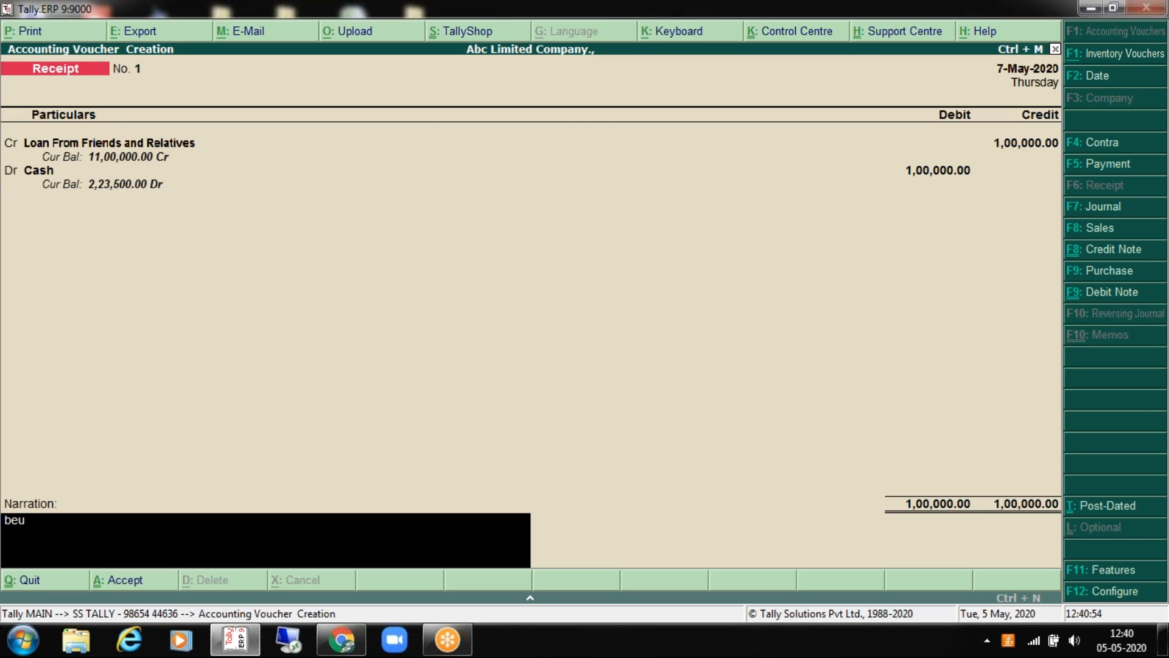
{"action": "key", "text": "BackSpace"}
{"action": "type", "text": "ing loan received from mr"}
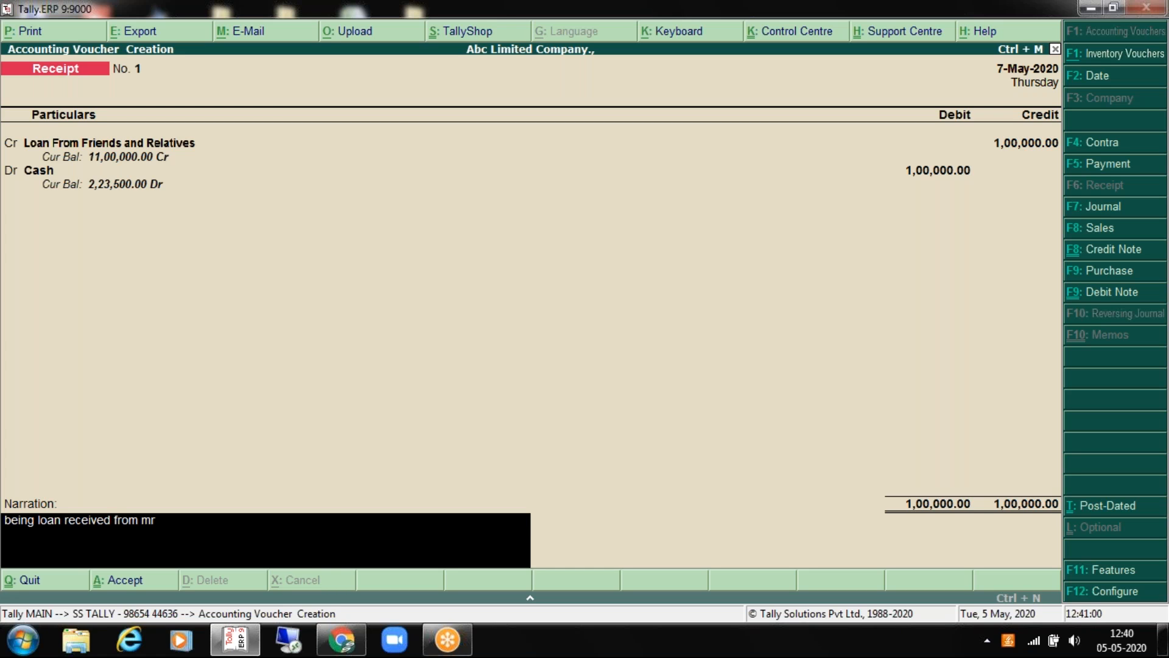
{"action": "type", "text": ", balu"}
Step: Recheck the loan credit and Cash debit lines, both 1,00,000
{"action": "key", "text": "Return"}
{"action": "key", "text": "BackSpace"}
{"action": "key", "text": "BackSpace"}
{"action": "key", "text": "BackSpace"}
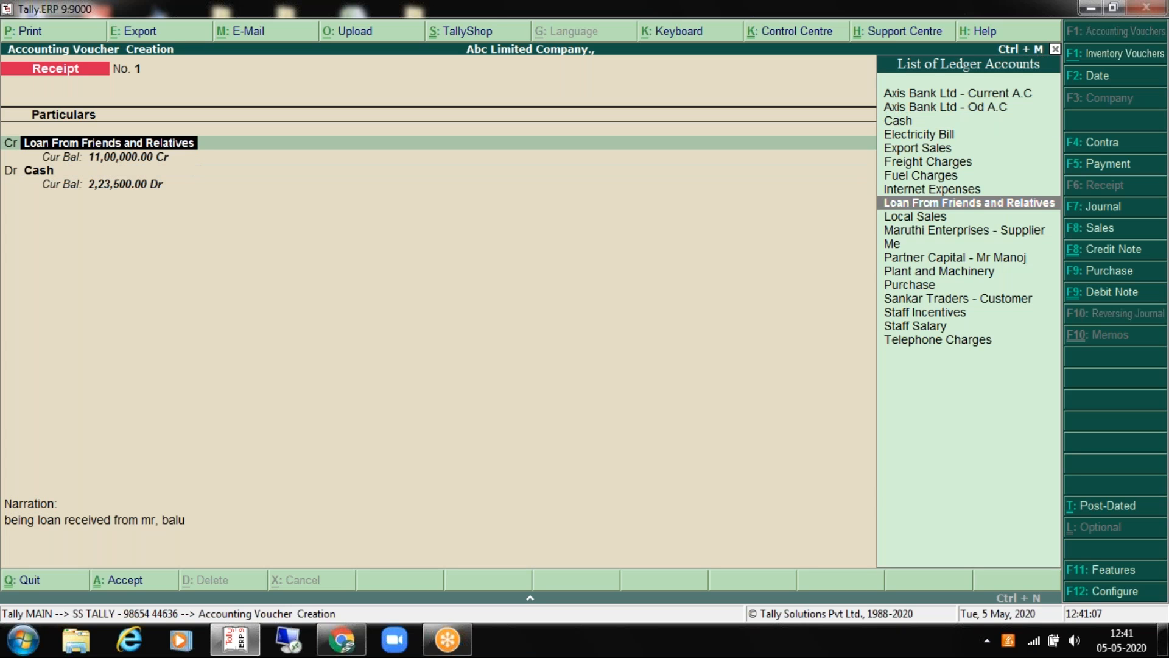
{"action": "key", "text": "Return"}
{"action": "key", "text": "Return"}
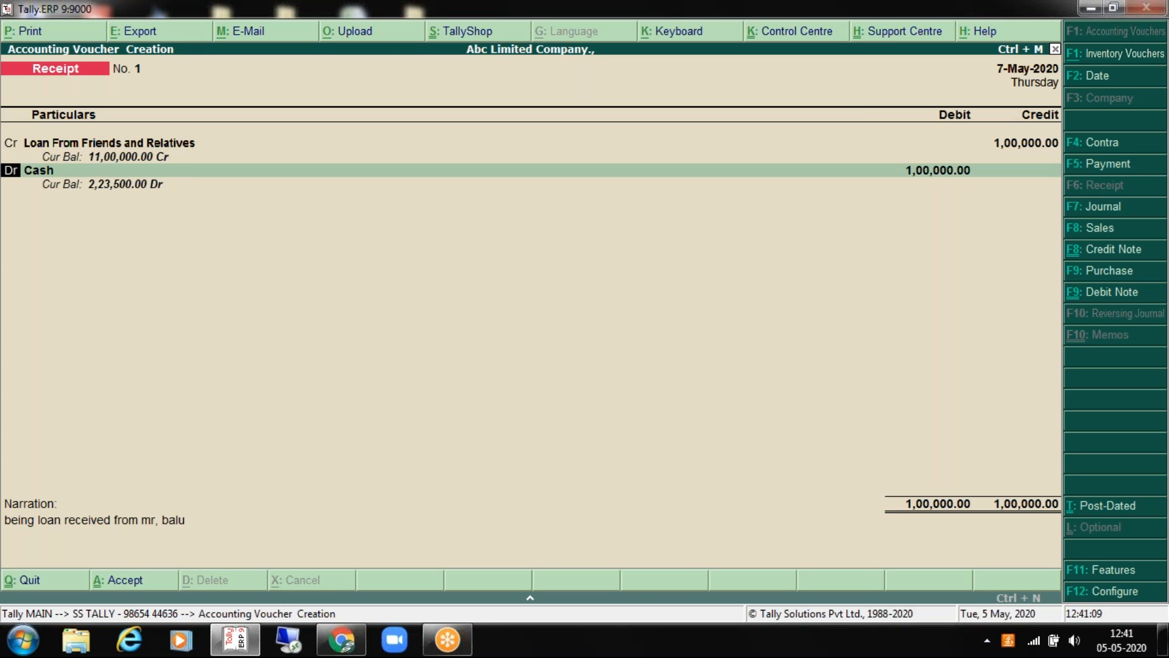
{"action": "key", "text": "Return"}
{"action": "key", "text": "BackSpace"}
{"action": "key", "text": "BackSpace"}
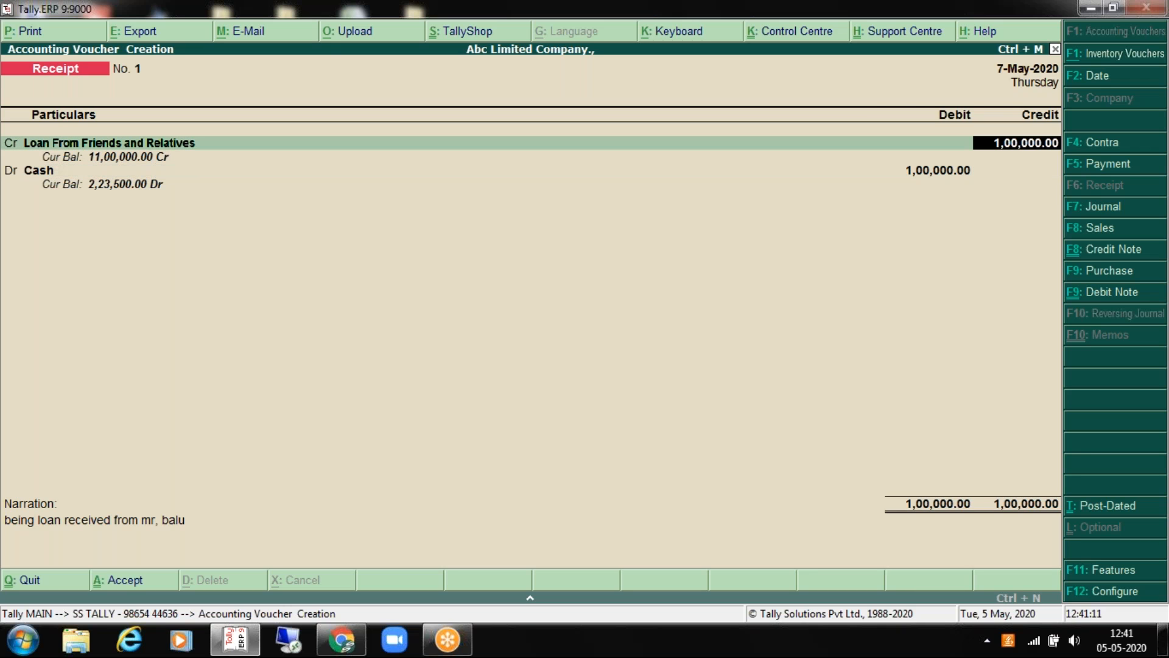
{"action": "key", "text": "Return"}
{"action": "key", "text": "Return"}
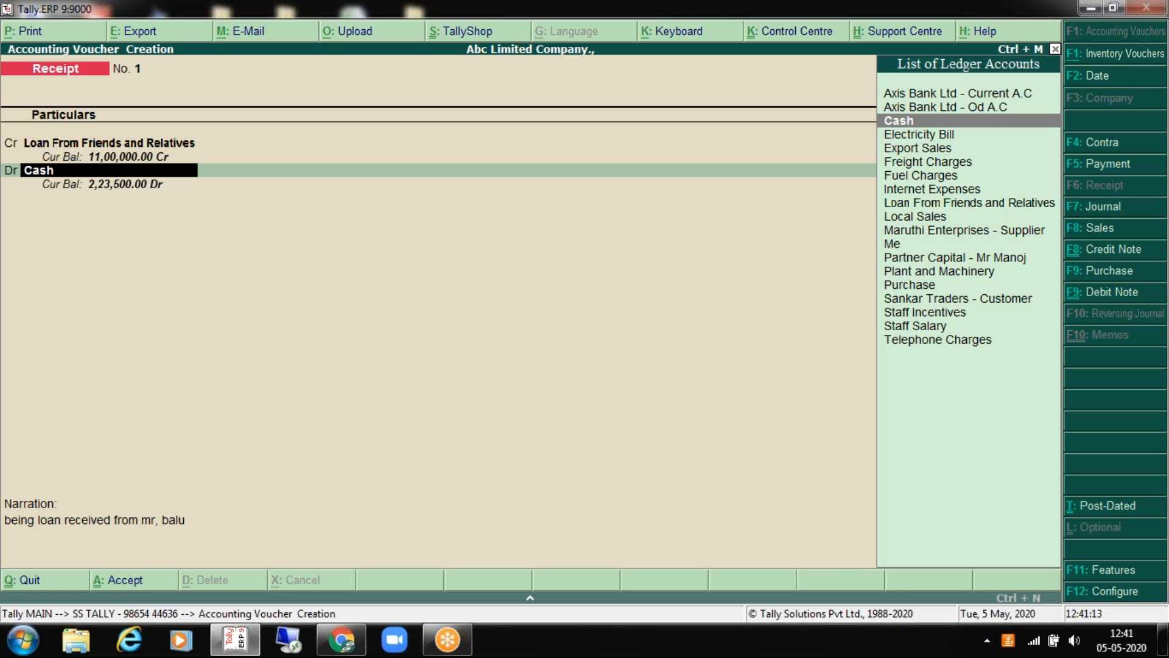
{"action": "key", "text": "Return"}
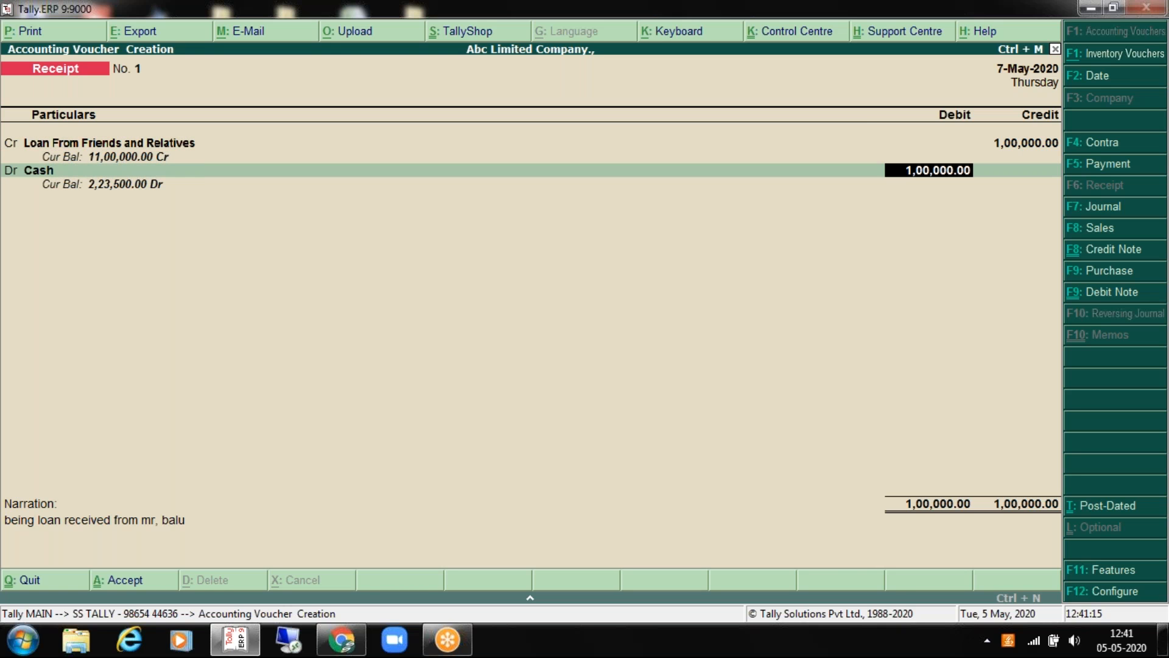
{"action": "key", "text": "Return"}
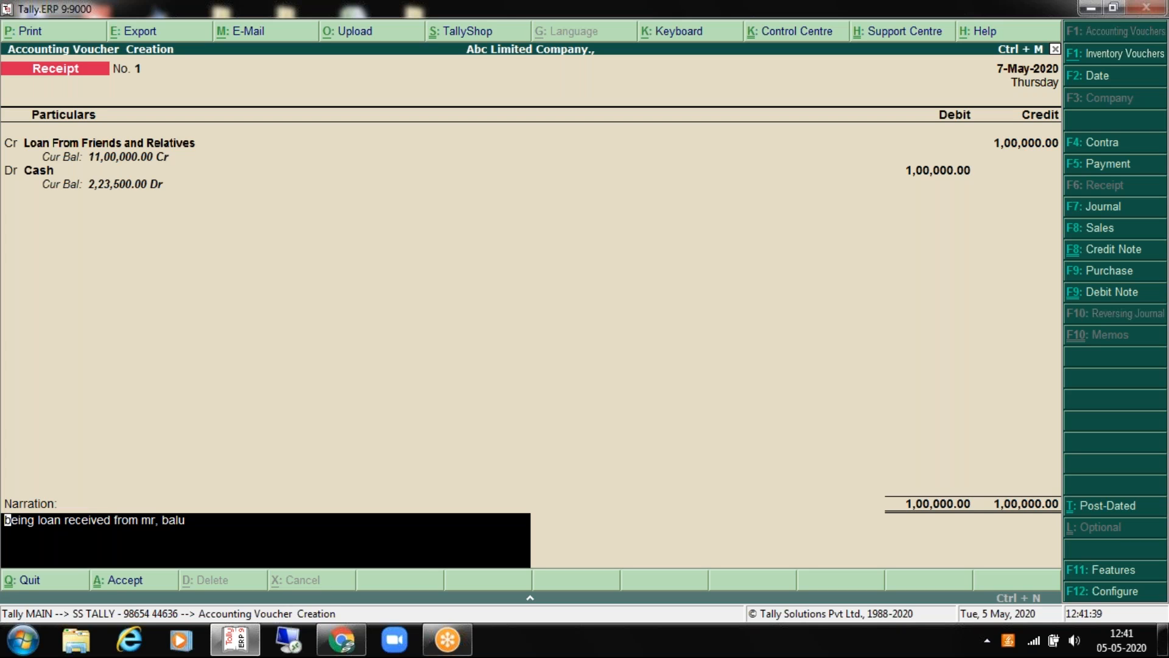
Step: Save Receipt No. 1 and choose Sankar Traders - Customer as Receipt No. 2's credit ledger
{"action": "key", "text": "Return"}
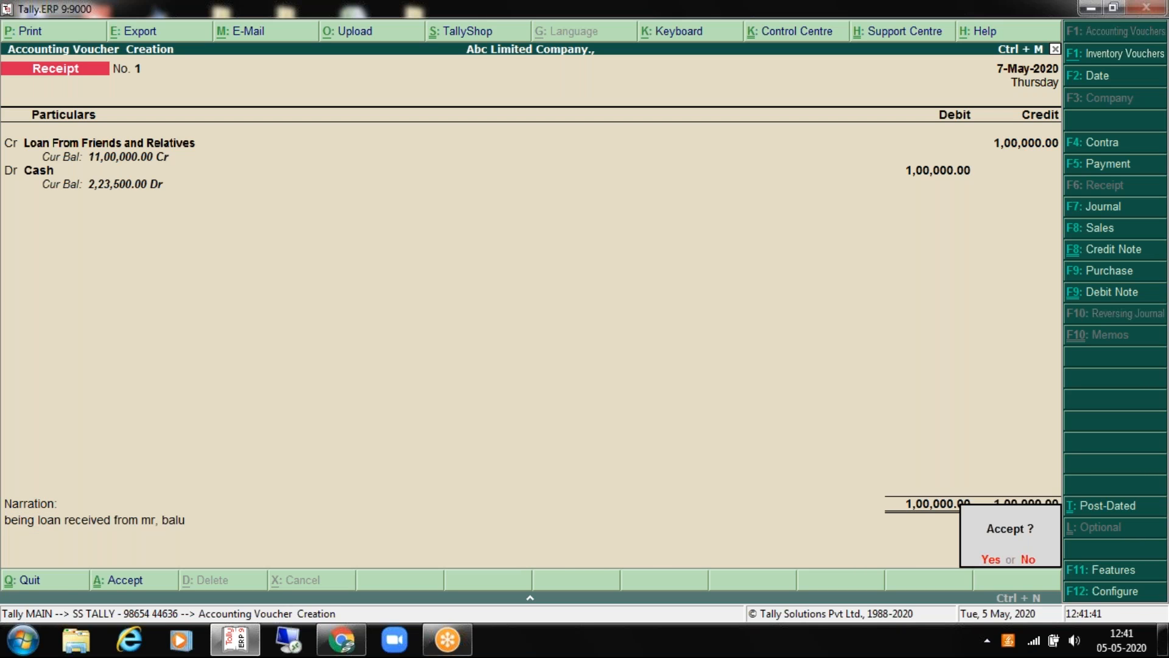
{"action": "key", "text": "Return"}
{"action": "key", "text": "Down"}
{"action": "key", "text": "Down"}
{"action": "key", "text": "Down"}
{"action": "key", "text": "Down"}
{"action": "key", "text": "Down"}
{"action": "key", "text": "Down"}
{"action": "key", "text": "Down"}
{"action": "key", "text": "Down"}
{"action": "key", "text": "Down"}
{"action": "key", "text": "Down"}
{"action": "key", "text": "Down"}
{"action": "key", "text": "Down"}
{"action": "key", "text": "Down"}
{"action": "key", "text": "Down"}
{"action": "key", "text": "Down"}
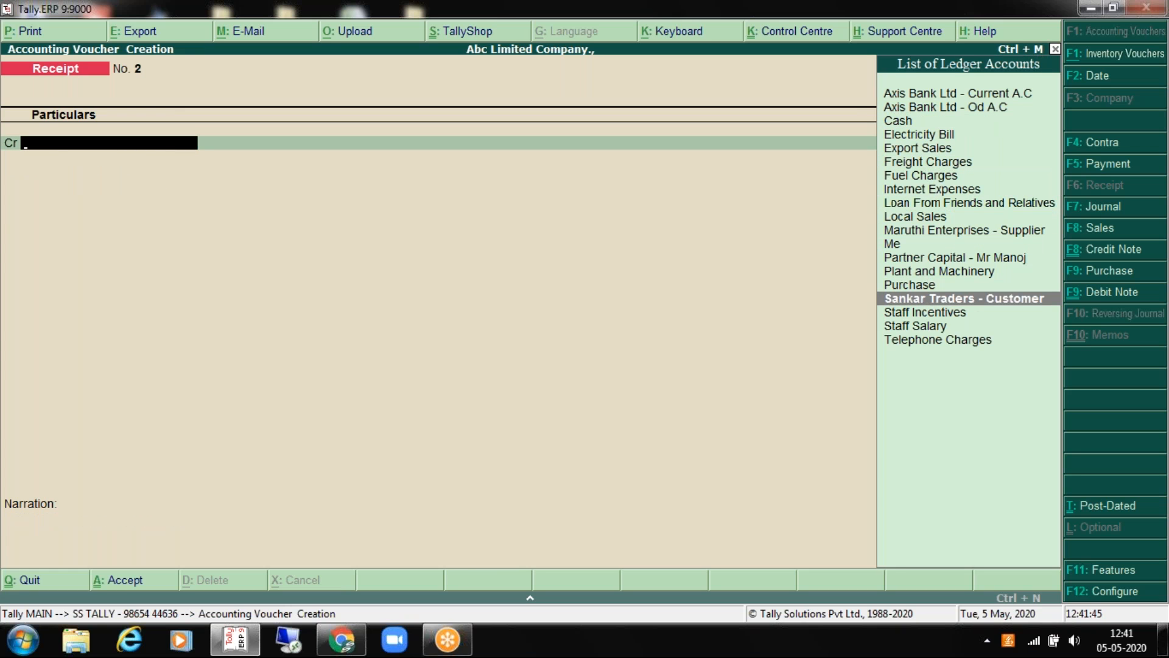
{"action": "key", "text": "Return"}
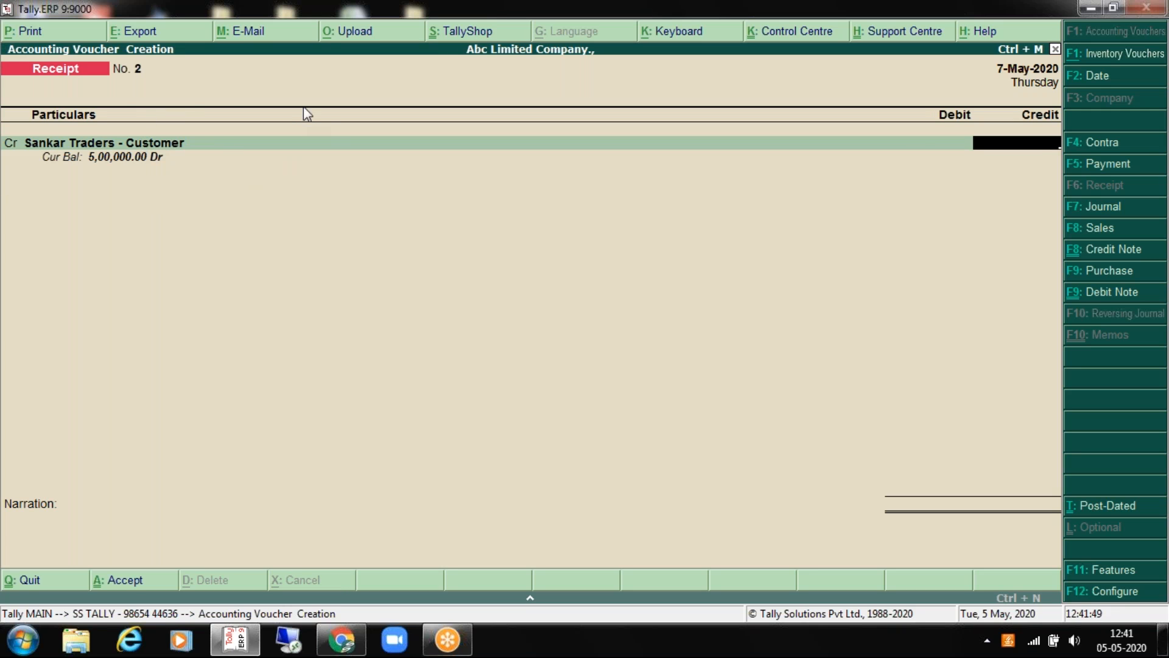
Step: Credit 1,00,000 against the existing OLD BAL bill and start the debit line
{"action": "type", "text": "100000"}
{"action": "key", "text": "Return"}
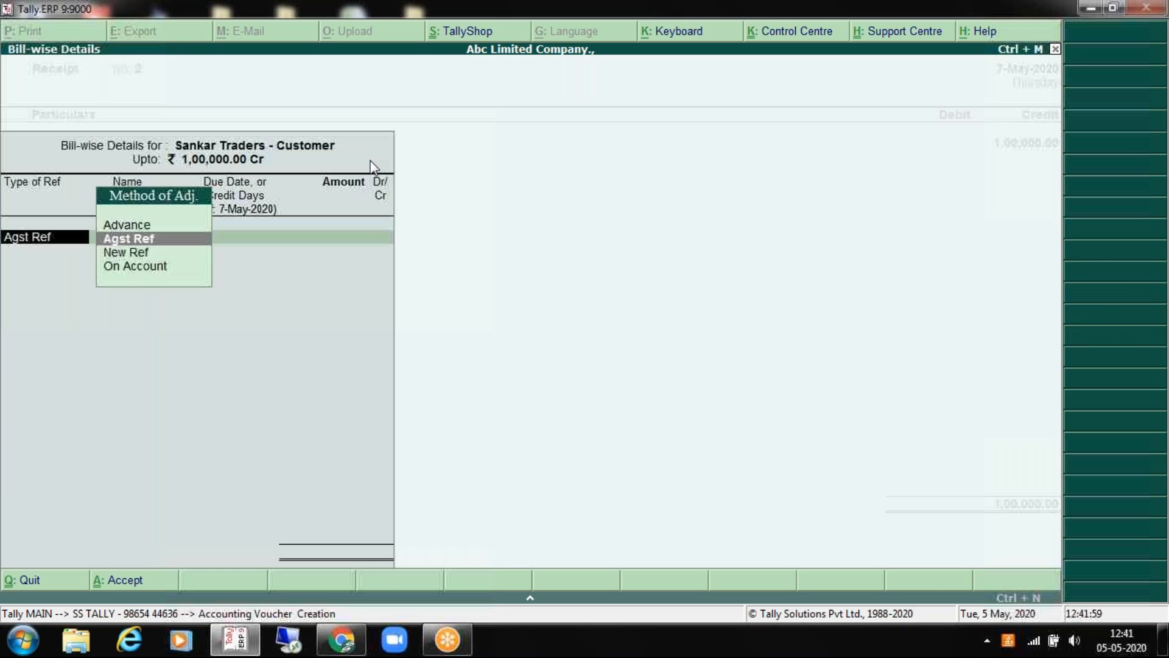
{"action": "key", "text": "Return"}
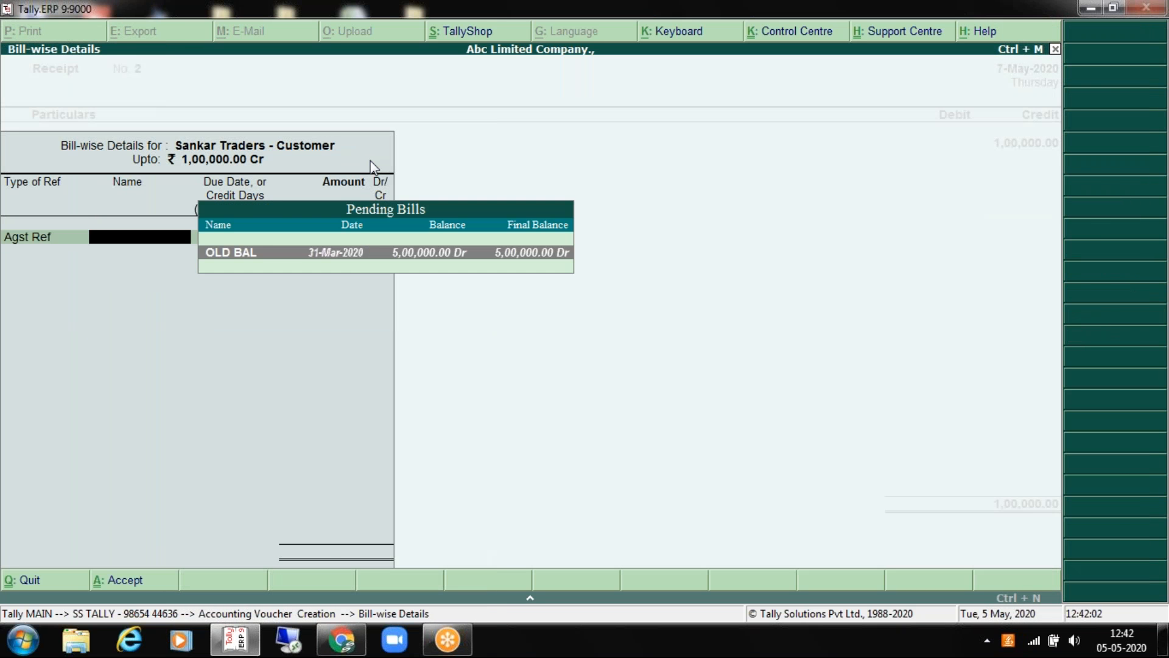
{"action": "key", "text": "Return"}
{"action": "key", "text": "Return"}
{"action": "key", "text": "Return"}
{"action": "key", "text": "Return"}
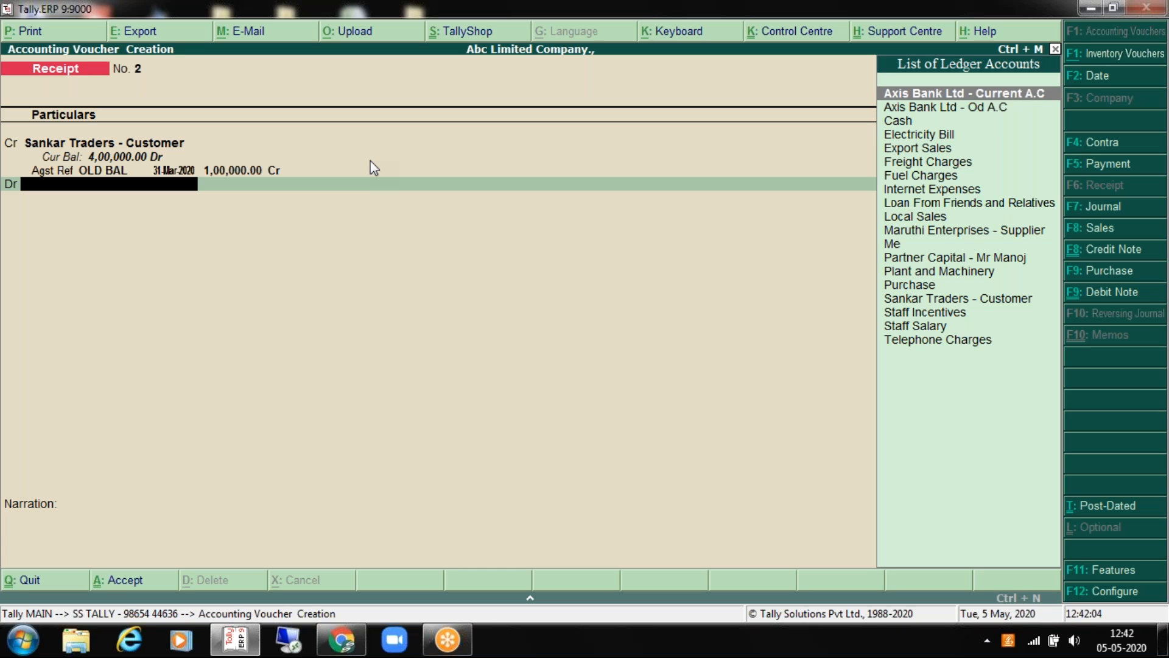
{"action": "key", "text": "Return"}
{"action": "key", "text": "Return"}
{"action": "key", "text": "Return"}
{"action": "key", "text": "Return"}
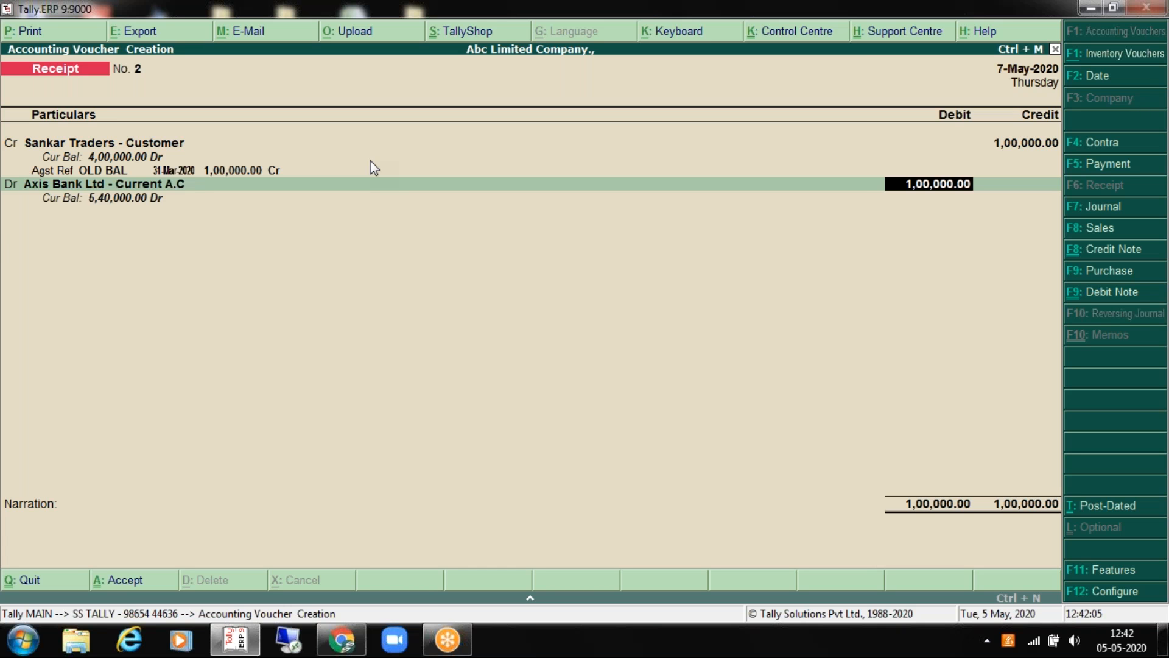
Step: Record cheque no. 5353534 drawn on State Bank of India (India), Chennai branch, in Bank Allocations
{"action": "type", "text": "5353534"}
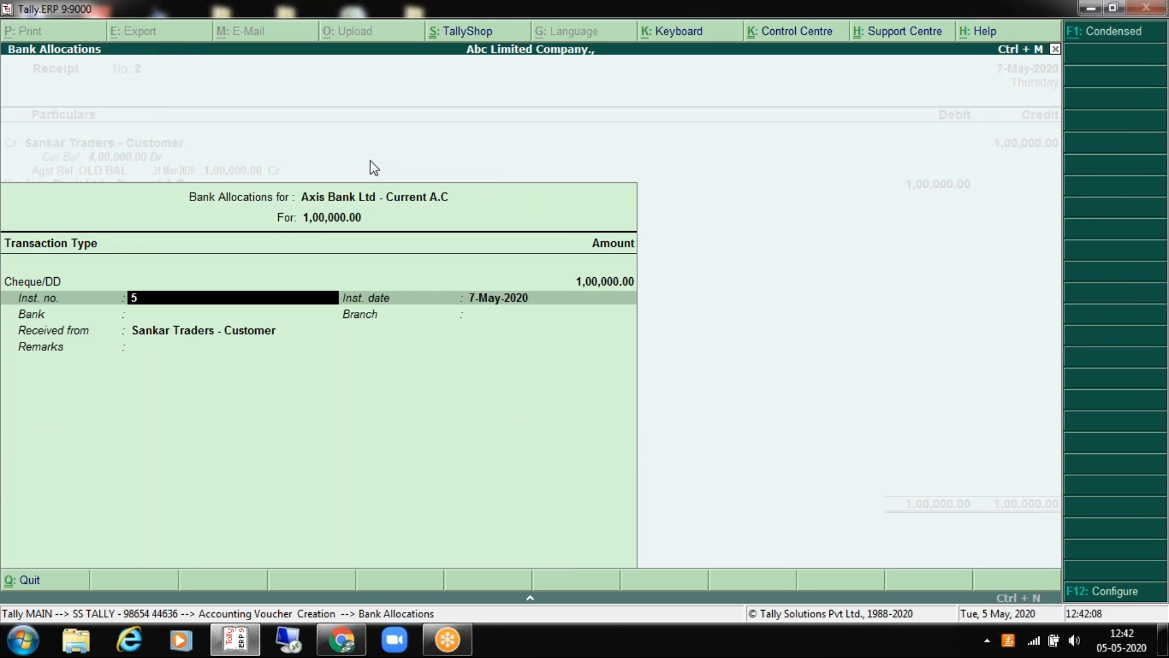
{"action": "key", "text": "Return"}
{"action": "key", "text": "Return"}
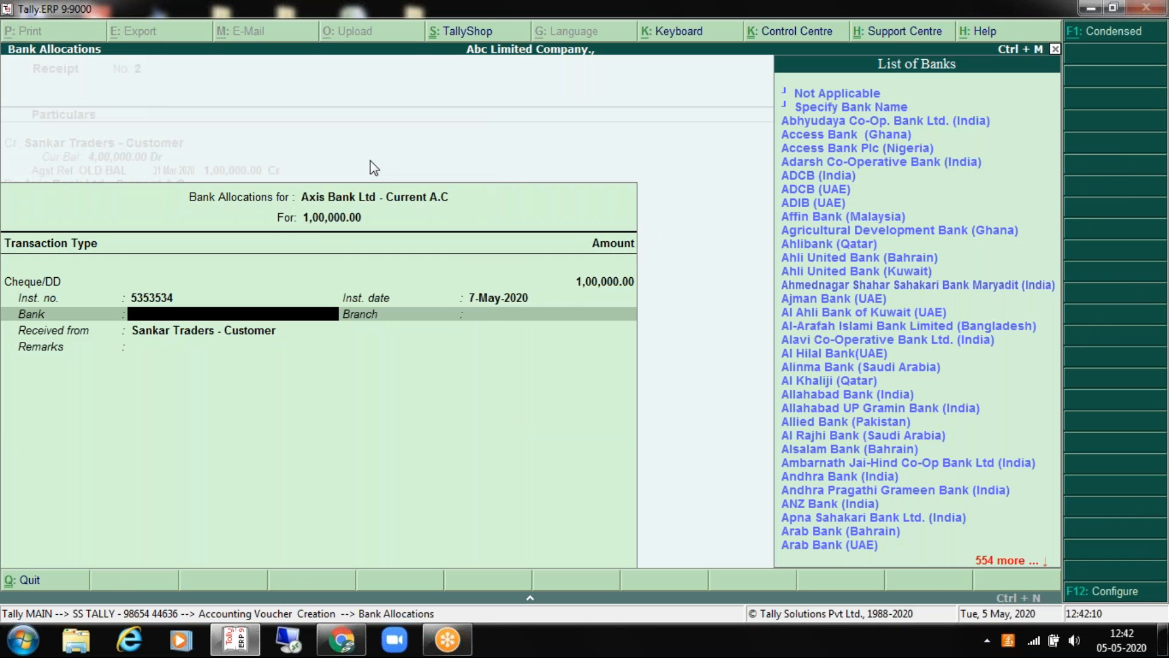
{"action": "type", "text": "Statebank"}
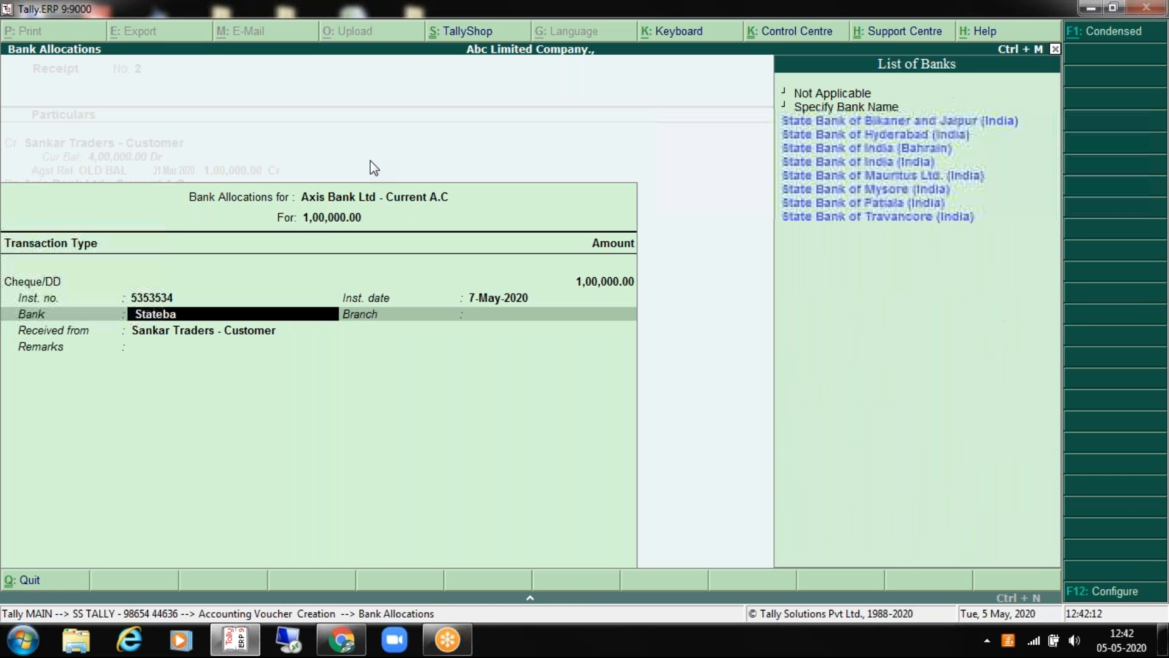
{"action": "key", "text": "Down"}
{"action": "key", "text": "Down"}
{"action": "key", "text": "Return"}
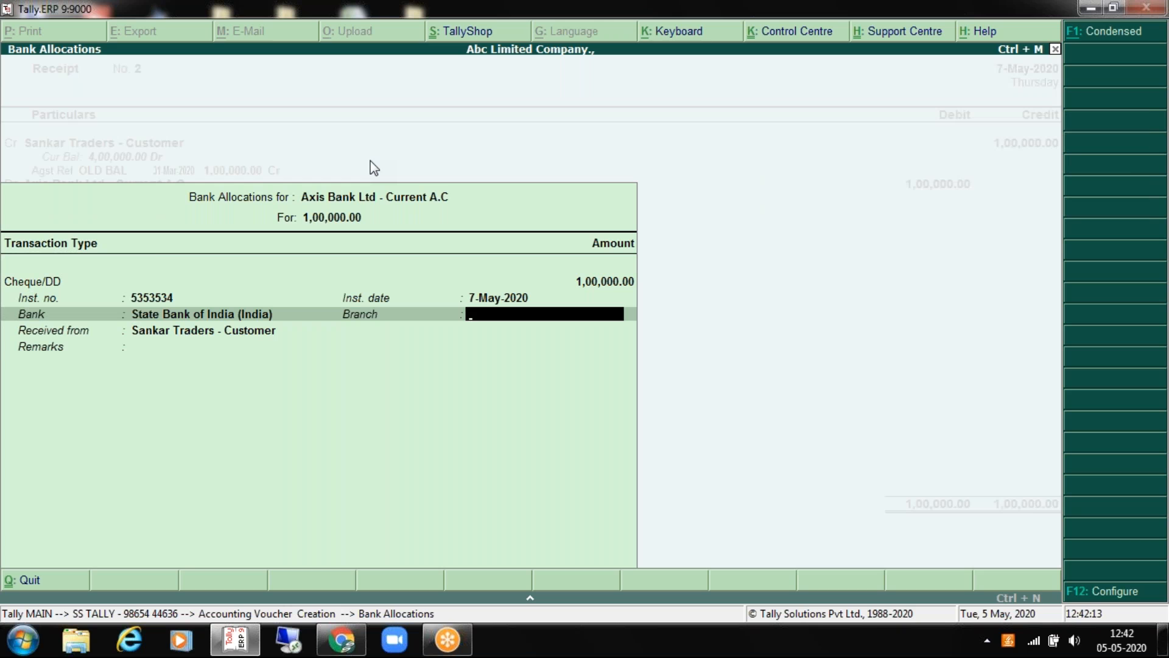
{"action": "type", "text": "Chennai"}
{"action": "key", "text": "Return"}
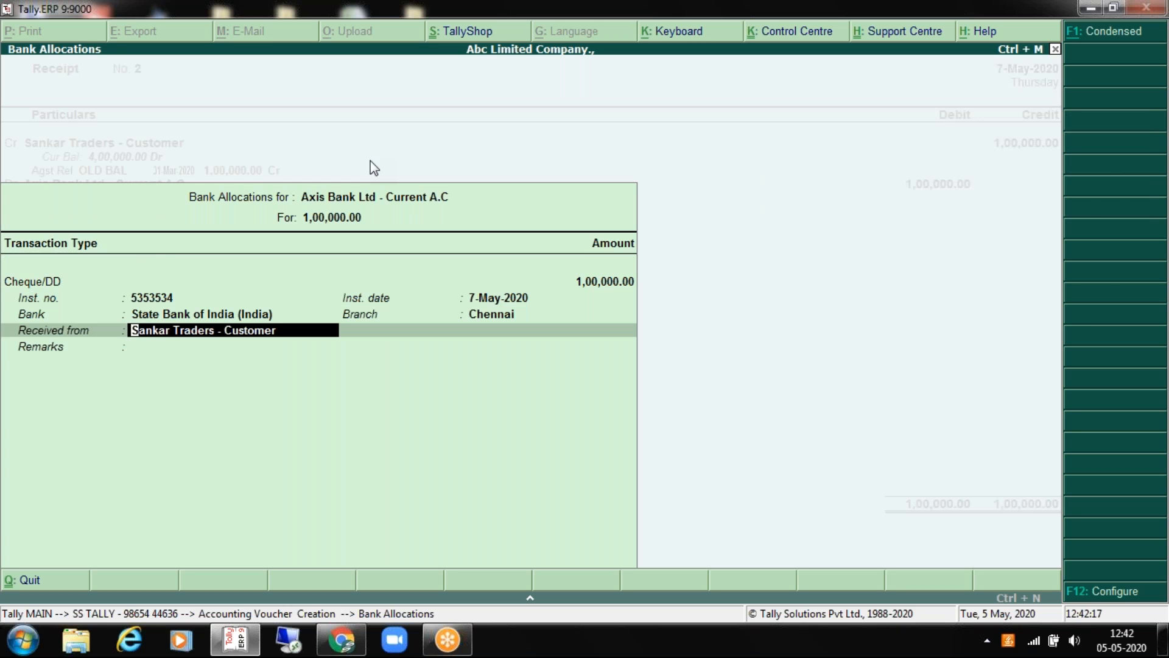
{"action": "key", "text": "Return"}
{"action": "key", "text": "Return"}
{"action": "key", "text": "Return"}
{"action": "key", "text": "BackSpace"}
{"action": "key", "text": "BackSpace"}
{"action": "key", "text": "BackSpace"}
{"action": "key", "text": "BackSpace"}
{"action": "key", "text": "BackSpace"}
{"action": "key", "text": "BackSpace"}
{"action": "key", "text": "BackSpace"}
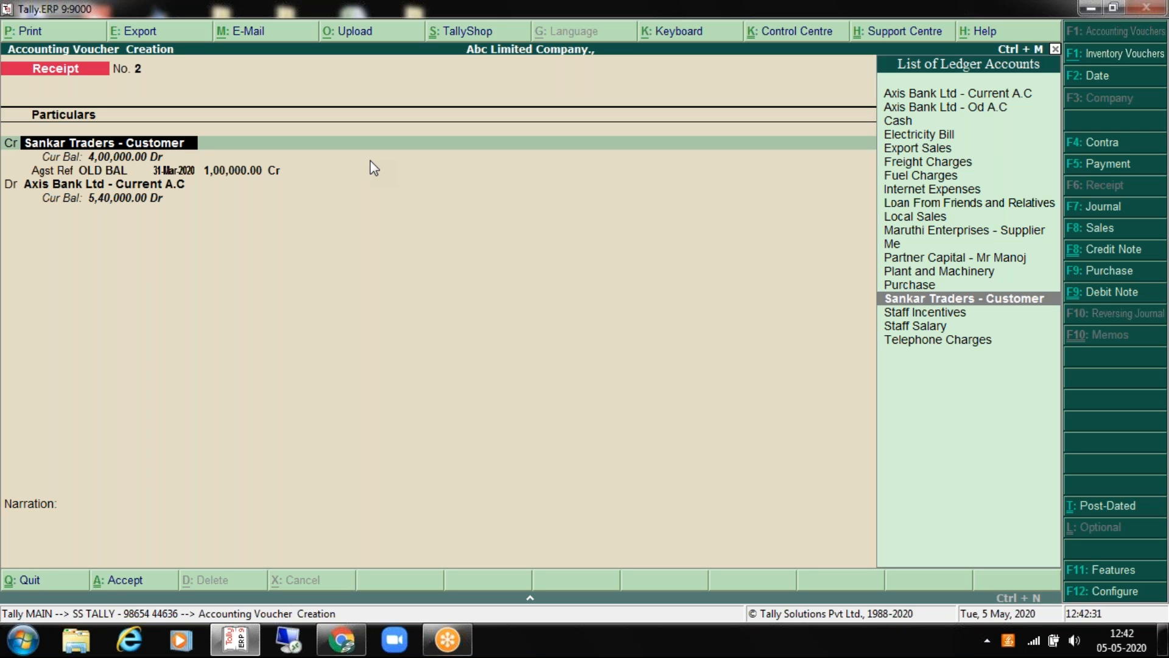
Step: Confirm Sankar Traders' 1,00,000 credit against OLD BAL and reach the Axis Bank debit line
{"action": "key", "text": "Return"}
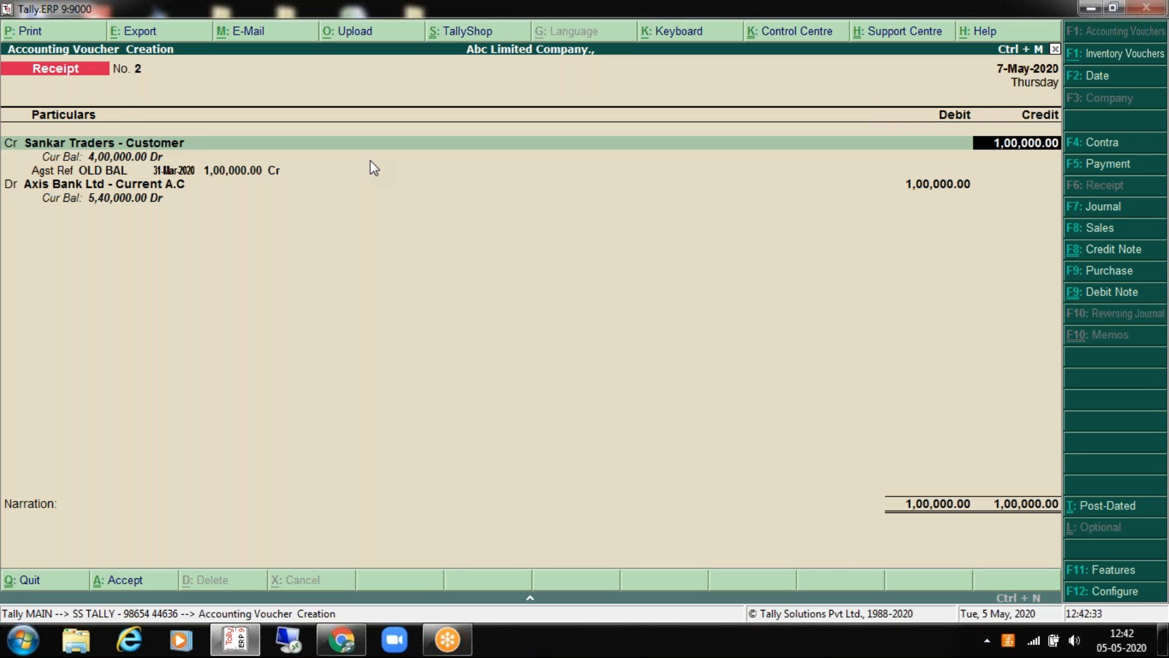
{"action": "key", "text": "Return"}
{"action": "key", "text": "Return"}
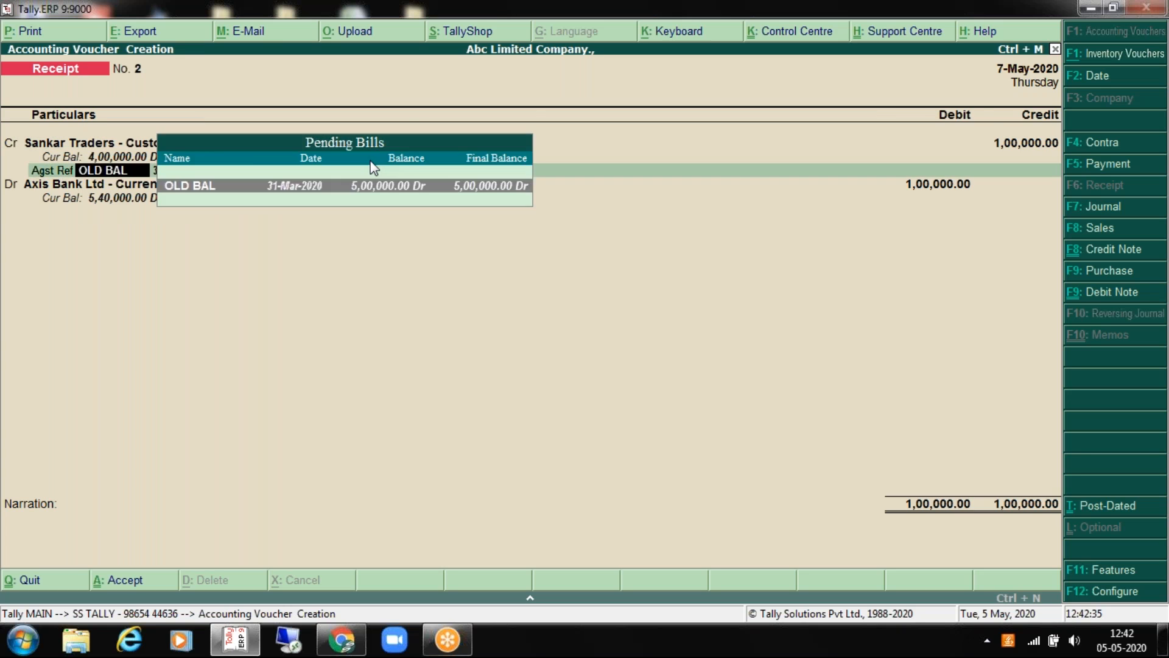
{"action": "key", "text": "Return"}
{"action": "key", "text": "Return"}
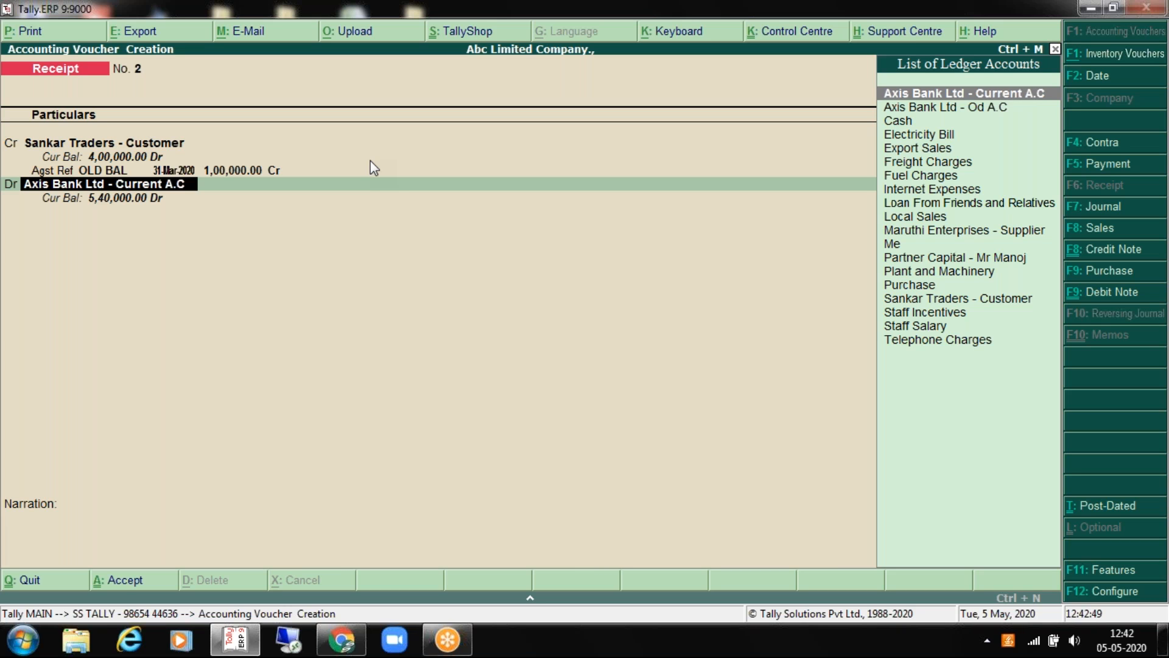
Step: Save receipt No. 2 debiting Axis Bank Current A.C 1,00,000, keeping its cheque allocation details
{"action": "key", "text": "Return"}
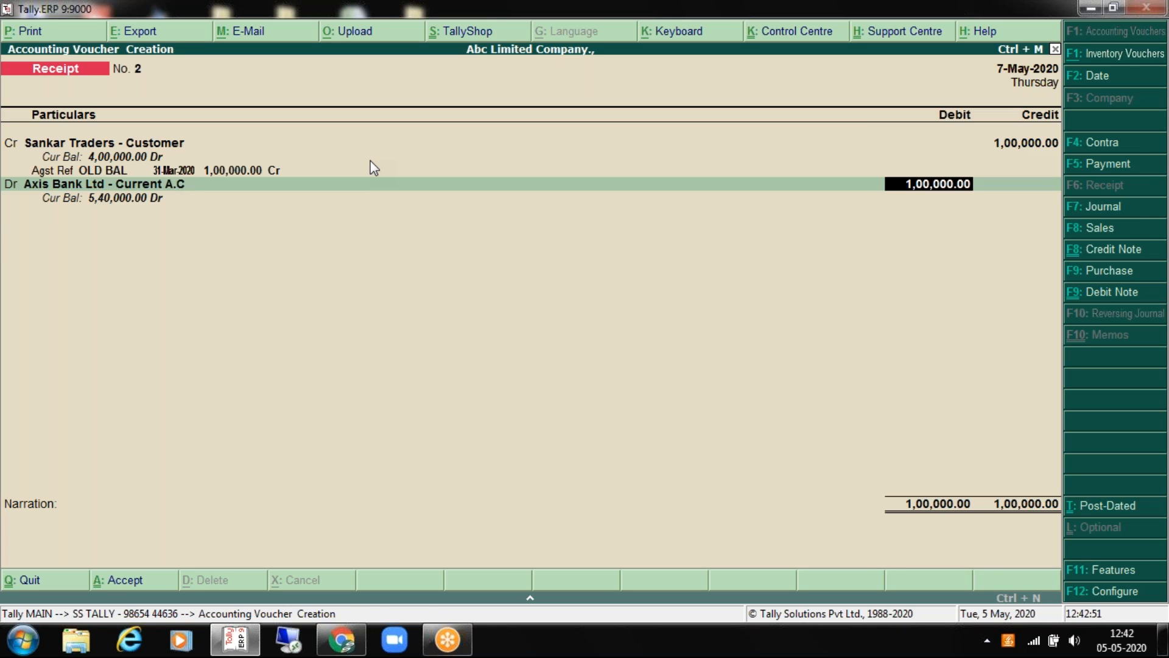
{"action": "key", "text": "Return"}
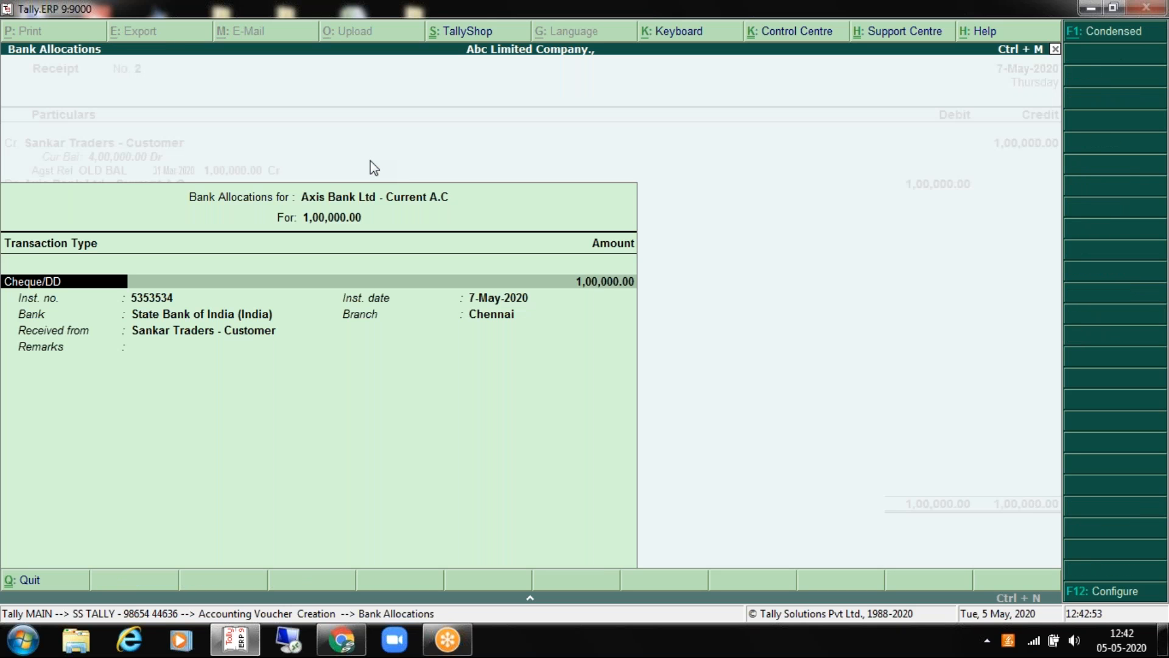
{"action": "key", "text": "Return"}
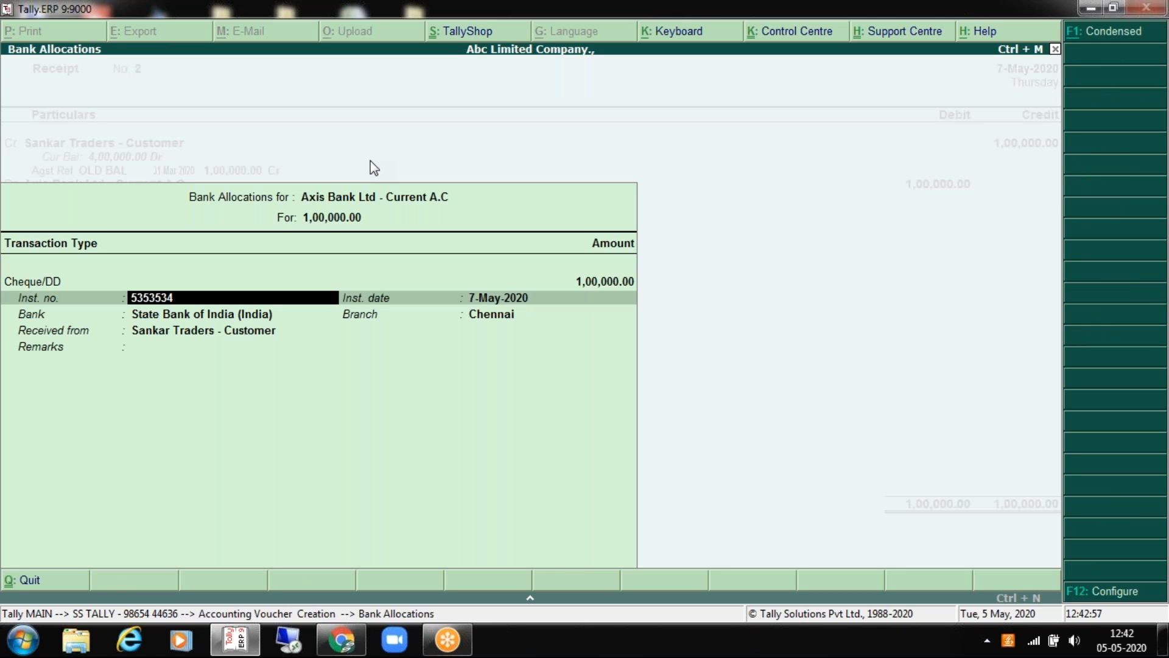
{"action": "key", "text": "Return"}
{"action": "key", "text": "Return"}
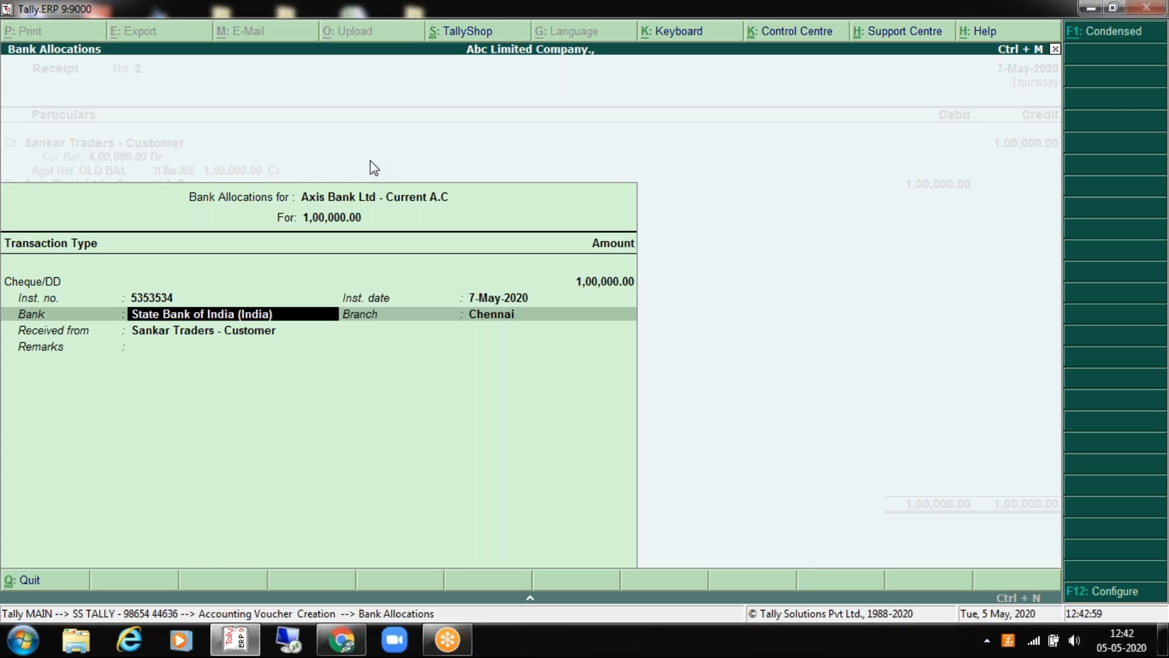
{"action": "key", "text": "Return"}
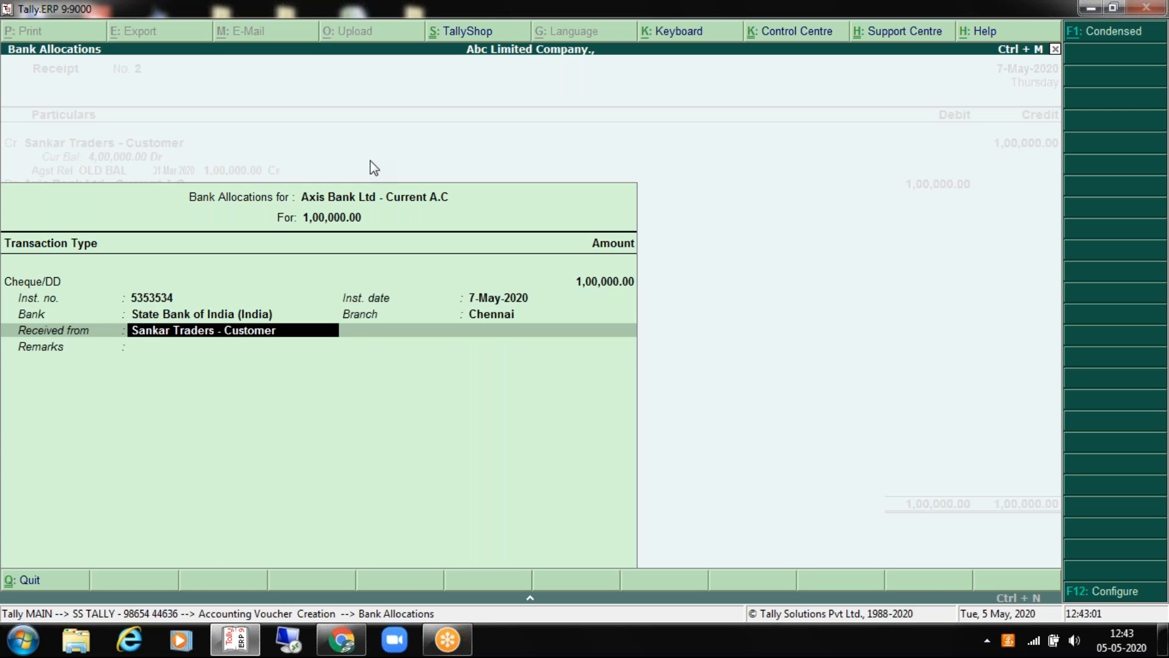
{"action": "key", "text": "BackSpace"}
{"action": "key", "text": "Return"}
{"action": "key", "text": "Return"}
{"action": "key", "text": "Return"}
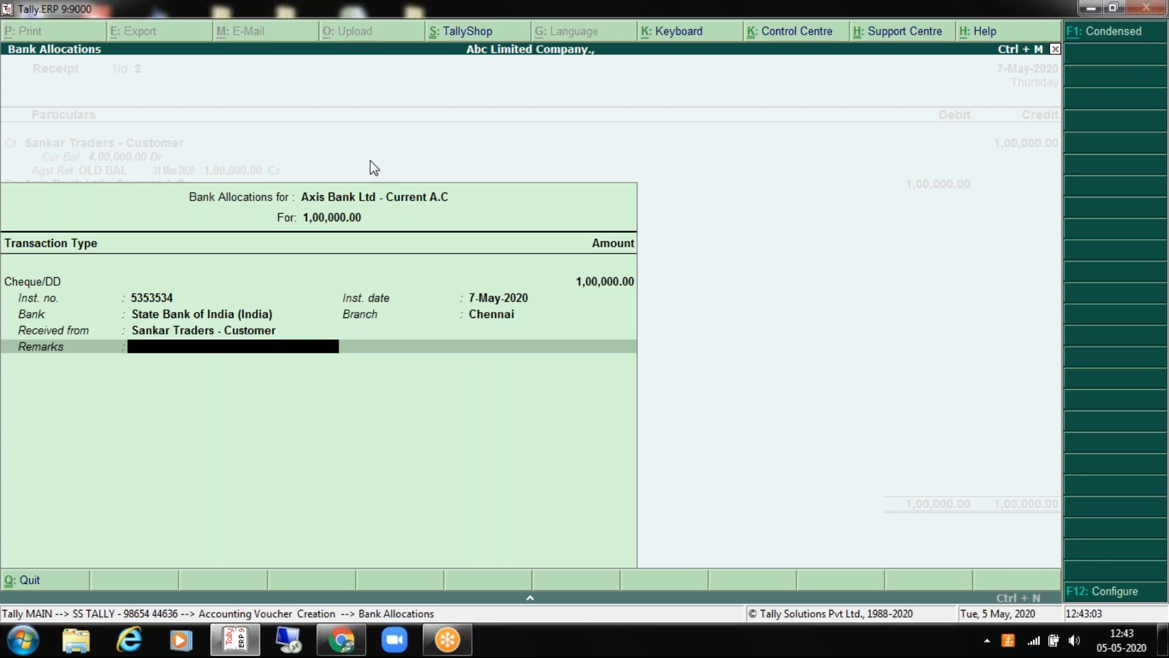
{"action": "key", "text": "Return"}
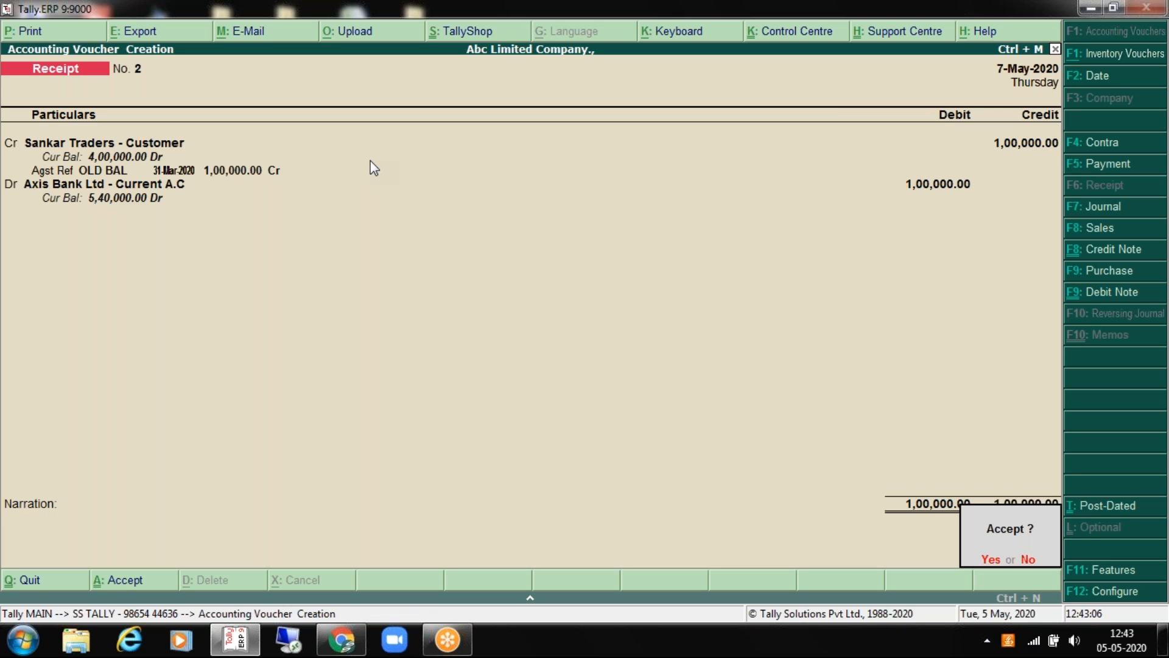
{"action": "key", "text": "Return"}
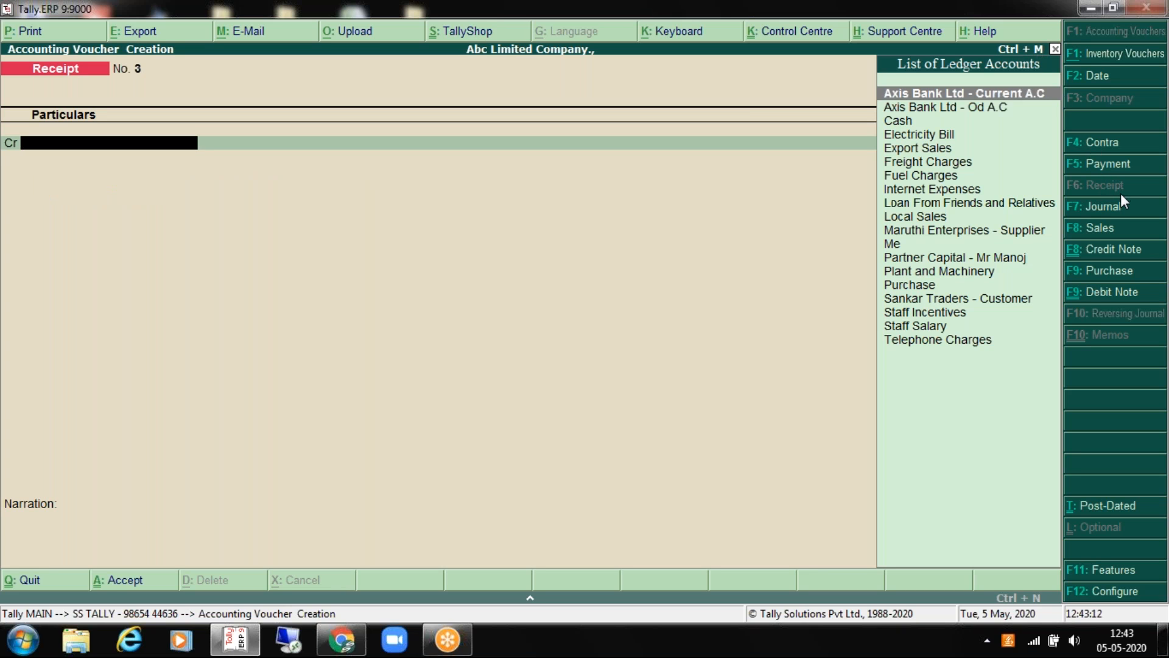
Step: Quit the blank receipt voucher and open the Day Book report
{"action": "key", "text": "Escape"}
{"action": "key", "text": "Return"}
{"action": "key", "text": "Up"}
{"action": "key", "text": "Up"}
{"action": "key", "text": "Up"}
{"action": "key", "text": "Up"}
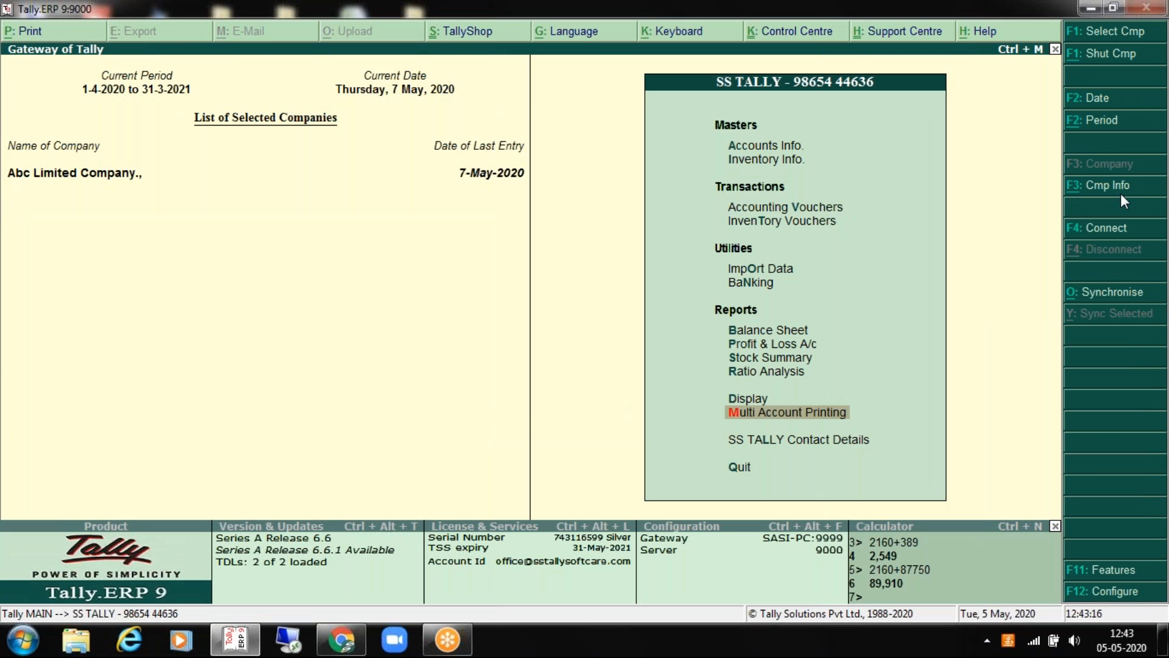
{"action": "key", "text": "Return"}
{"action": "key", "text": "Escape"}
{"action": "key", "text": "Up"}
{"action": "key", "text": "Up"}
{"action": "key", "text": "Up"}
{"action": "key", "text": "Up"}
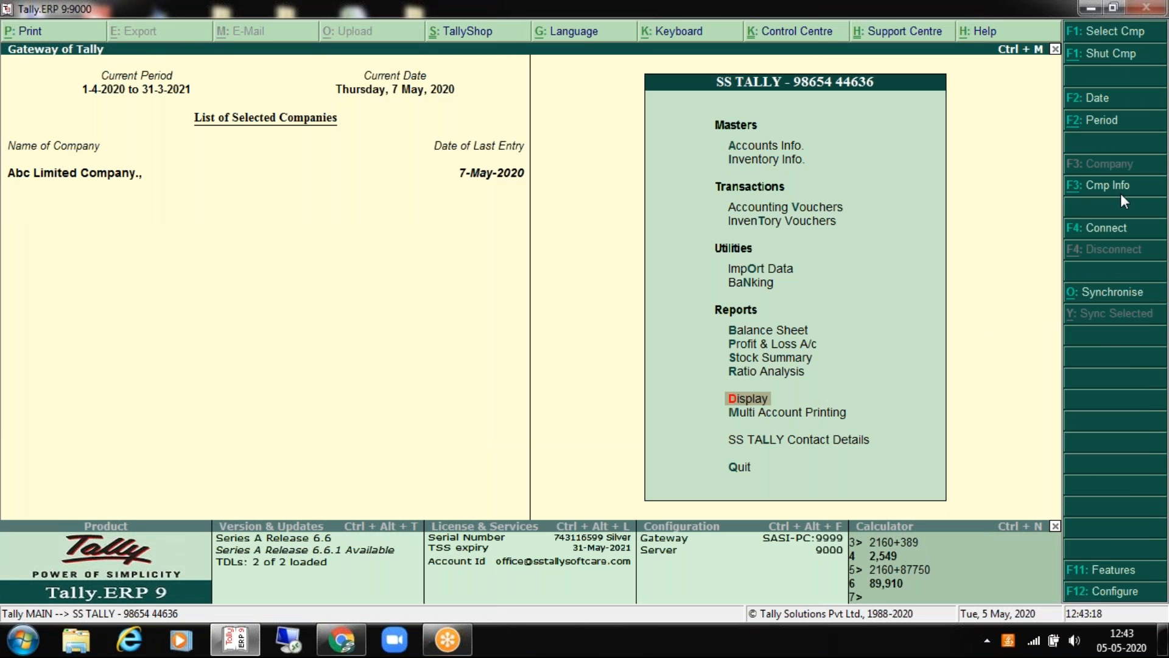
{"action": "key", "text": "Return"}
{"action": "key", "text": "Return"}
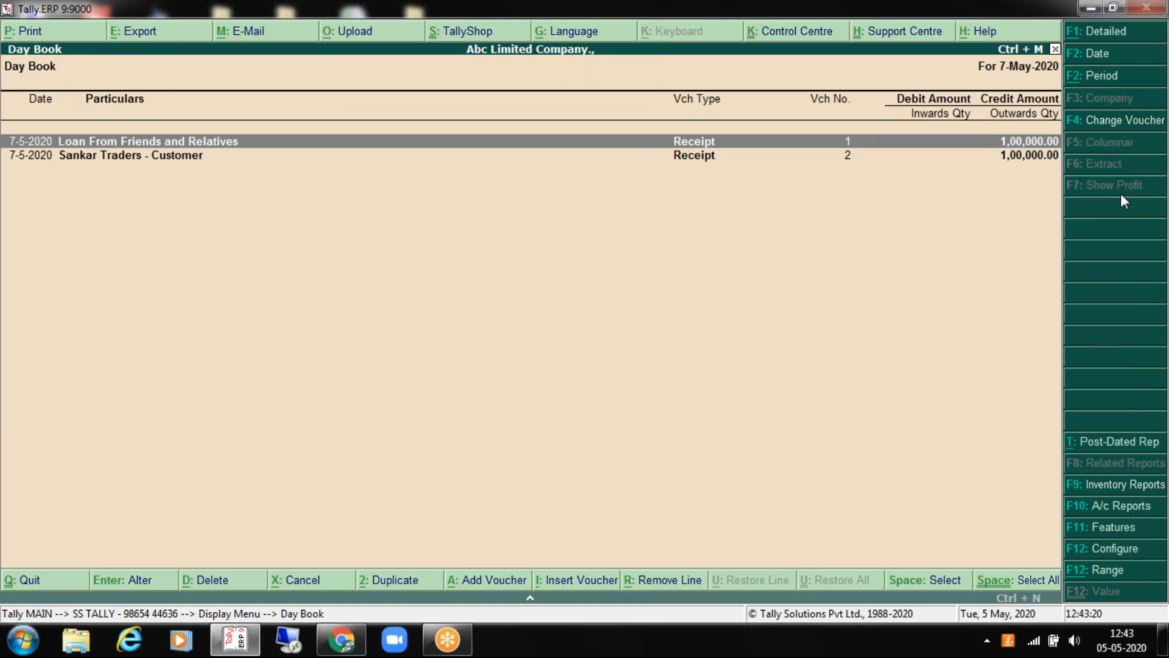
Step: Set the Day Book period to 1-4-2020 through 31-3-2021
{"action": "left_click", "coordinate": [1103, 77]}
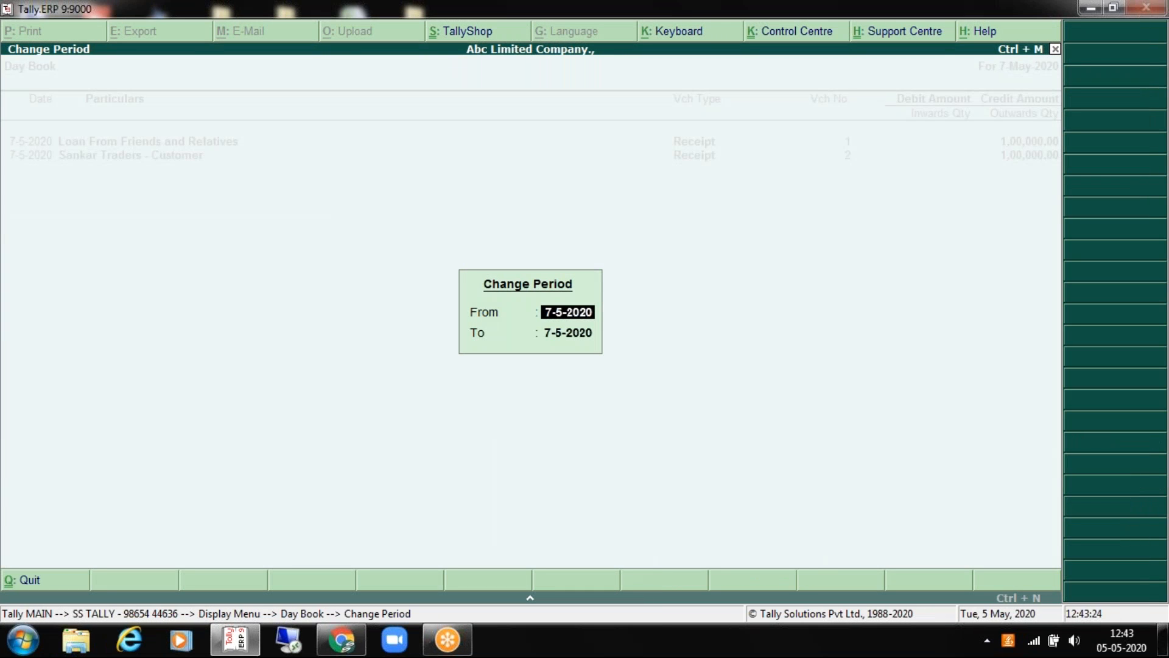
{"action": "type", "text": "1.4.202"}
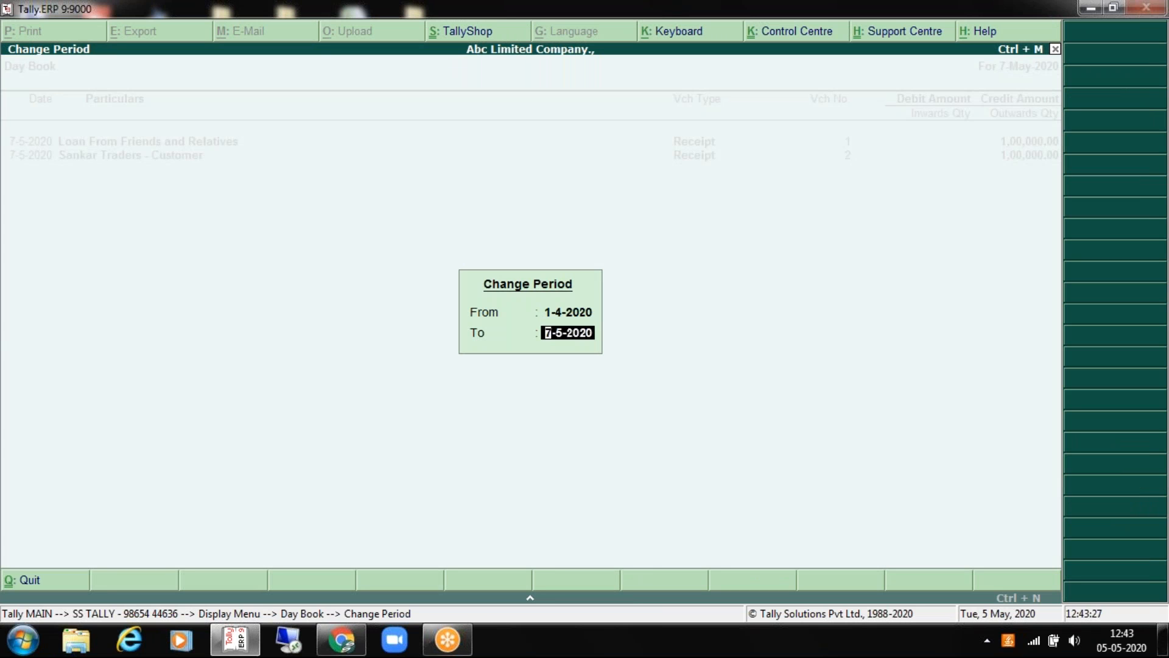
{"action": "type", "text": "31 3 2021"}
{"action": "key", "text": "Return"}
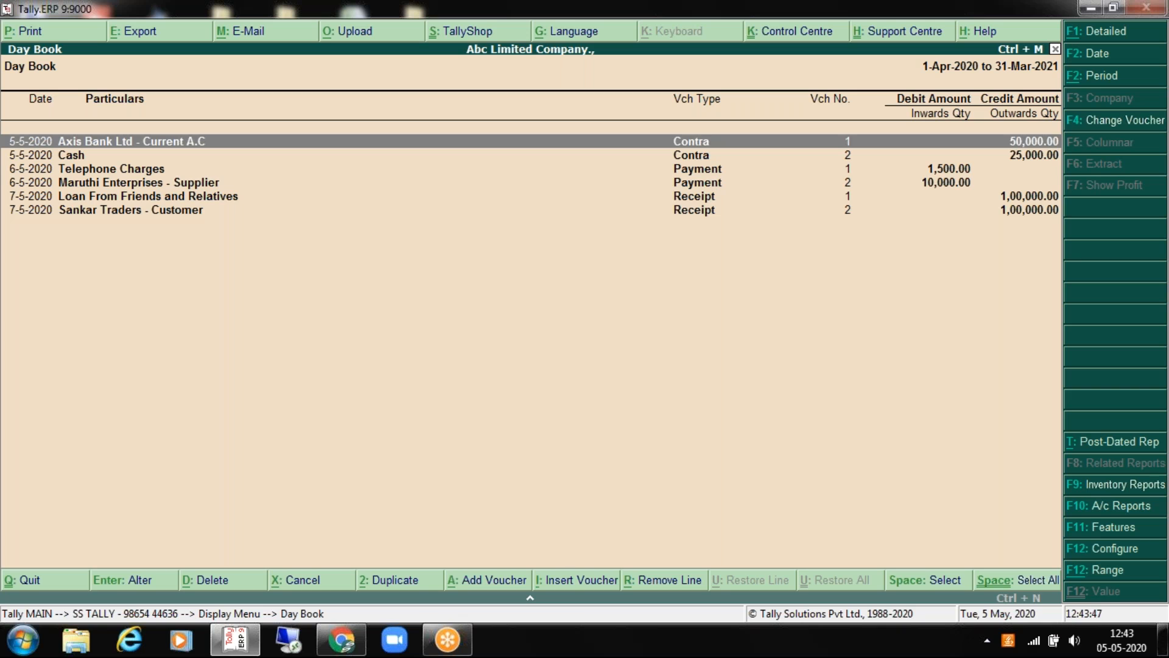
Step: Alter the Loan From Friends and Relatives receipt's credit amount to 150000 and save it
{"action": "key", "text": "Down"}
{"action": "key", "text": "Up"}
{"action": "key", "text": "Down"}
{"action": "key", "text": "Down"}
{"action": "key", "text": "Down"}
{"action": "key", "text": "Down"}
{"action": "key", "text": "Down"}
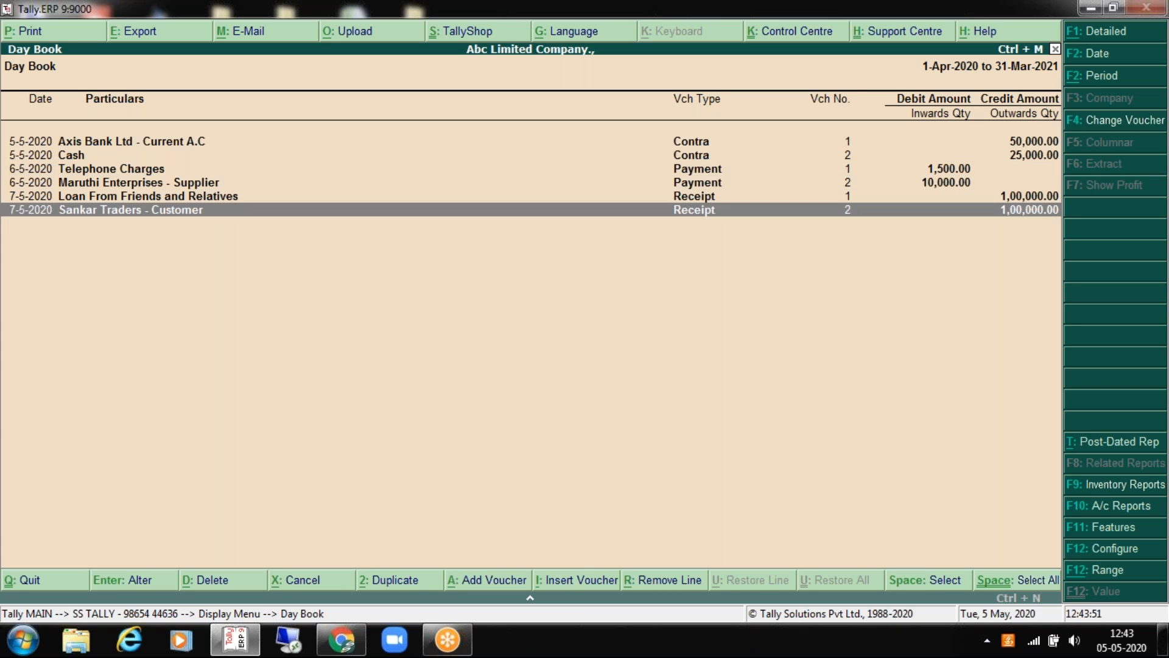
{"action": "key", "text": "Up"}
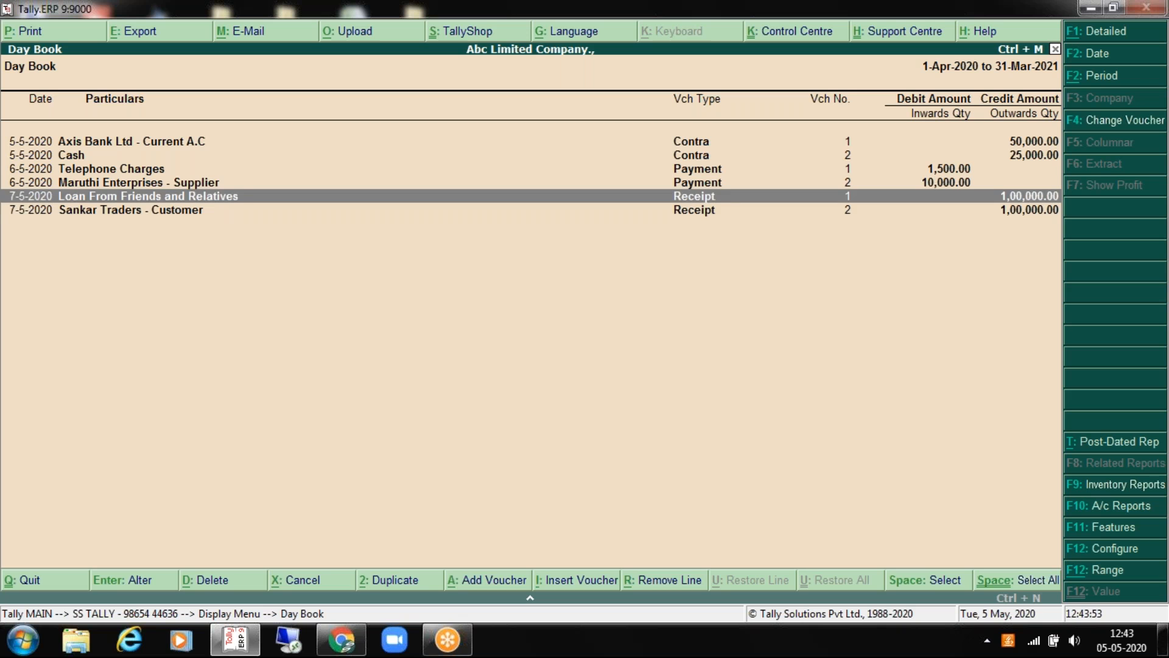
{"action": "key", "text": "Down"}
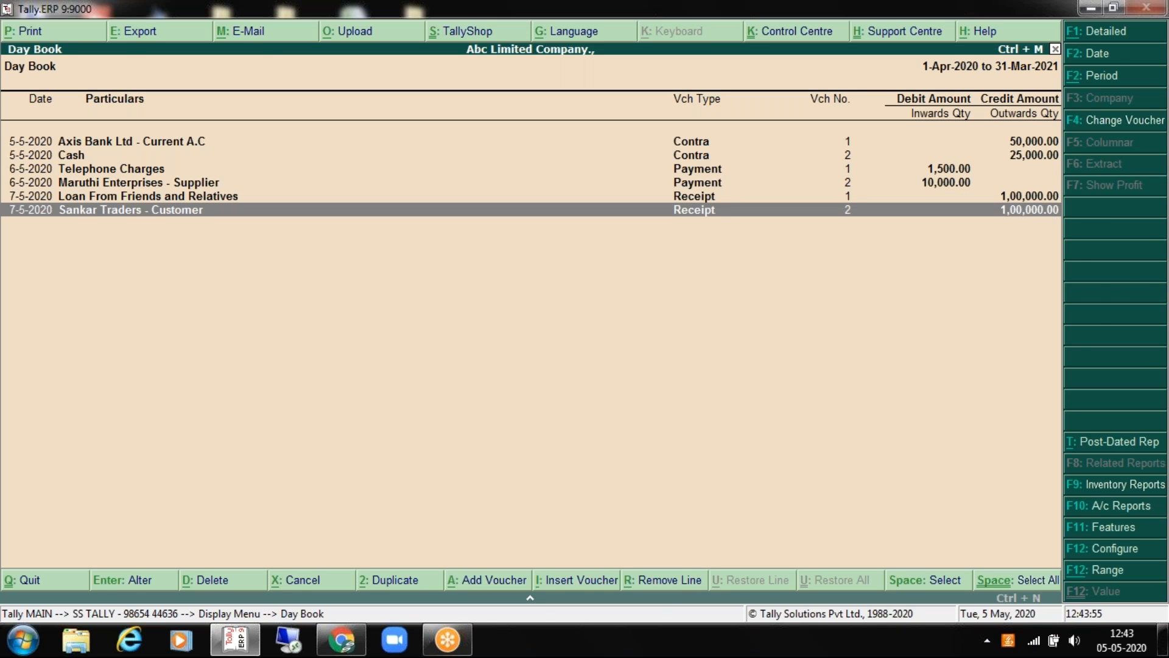
{"action": "key", "text": "Up"}
{"action": "key", "text": "Return"}
{"action": "type", "text": "150000"}
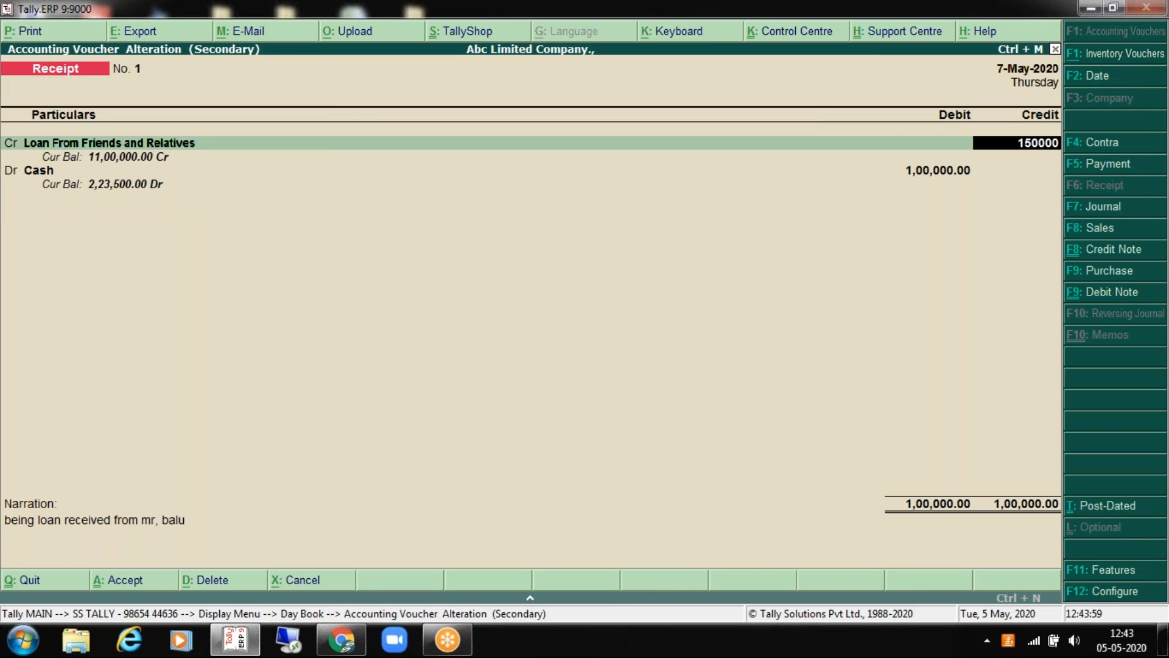
{"action": "key", "text": "Return"}
{"action": "key", "text": "Return"}
{"action": "key", "text": "Return"}
{"action": "key", "text": "Return"}
{"action": "key", "text": "Return"}
{"action": "key", "text": "Return"}
{"action": "key", "text": "Up"}
{"action": "key", "text": "Up"}
{"action": "key", "text": "Up"}
{"action": "key", "text": "Up"}
{"action": "key", "text": "Down"}
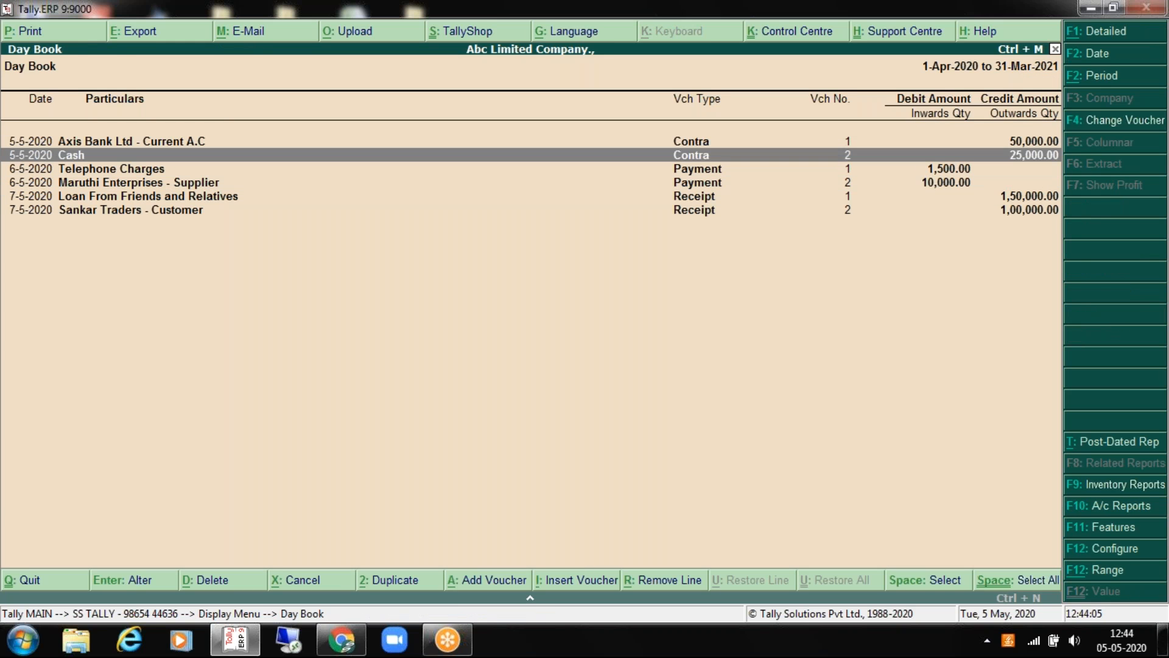
Step: Delete Contra No. 2, the 25,000 cash deposit, then close the Day Book
{"action": "key", "text": "Return"}
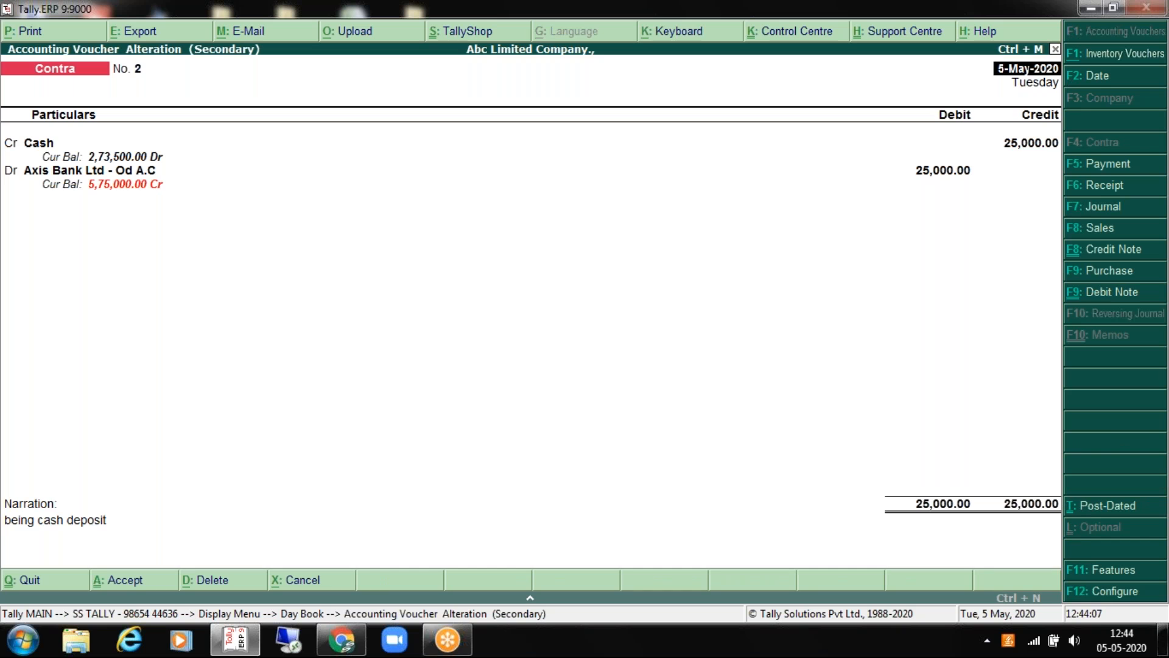
{"action": "key", "text": "Escape"}
{"action": "key", "text": "Down"}
{"action": "key", "text": "Up"}
{"action": "key", "text": "Return"}
{"action": "key", "text": "alt+d"}
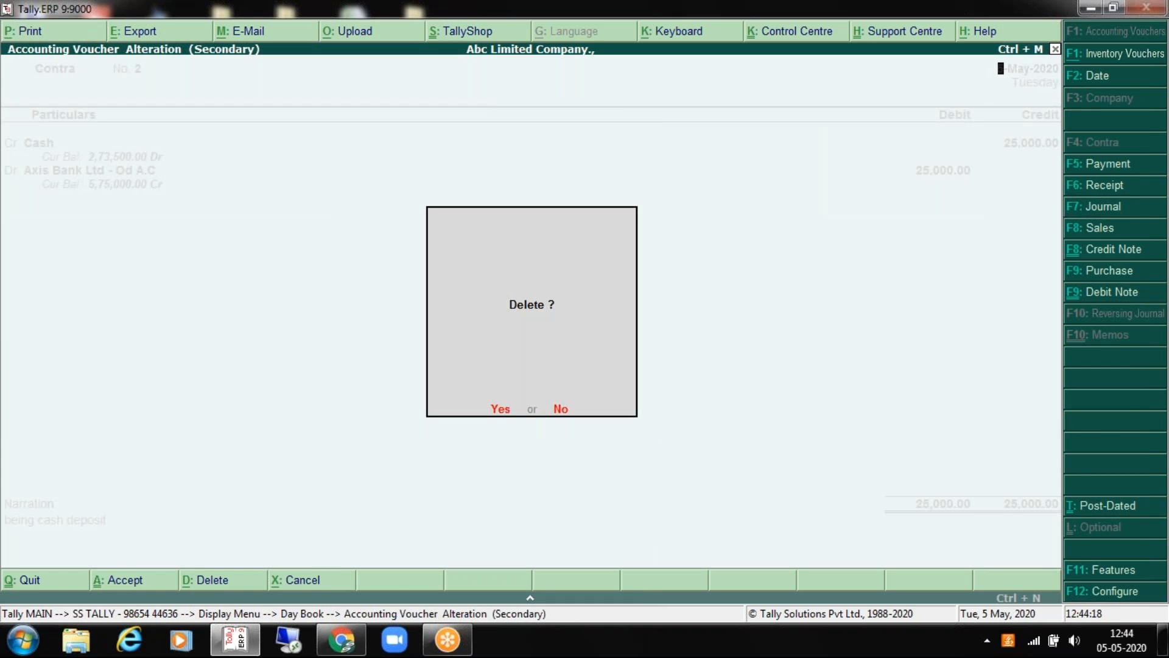
{"action": "key", "text": "y"}
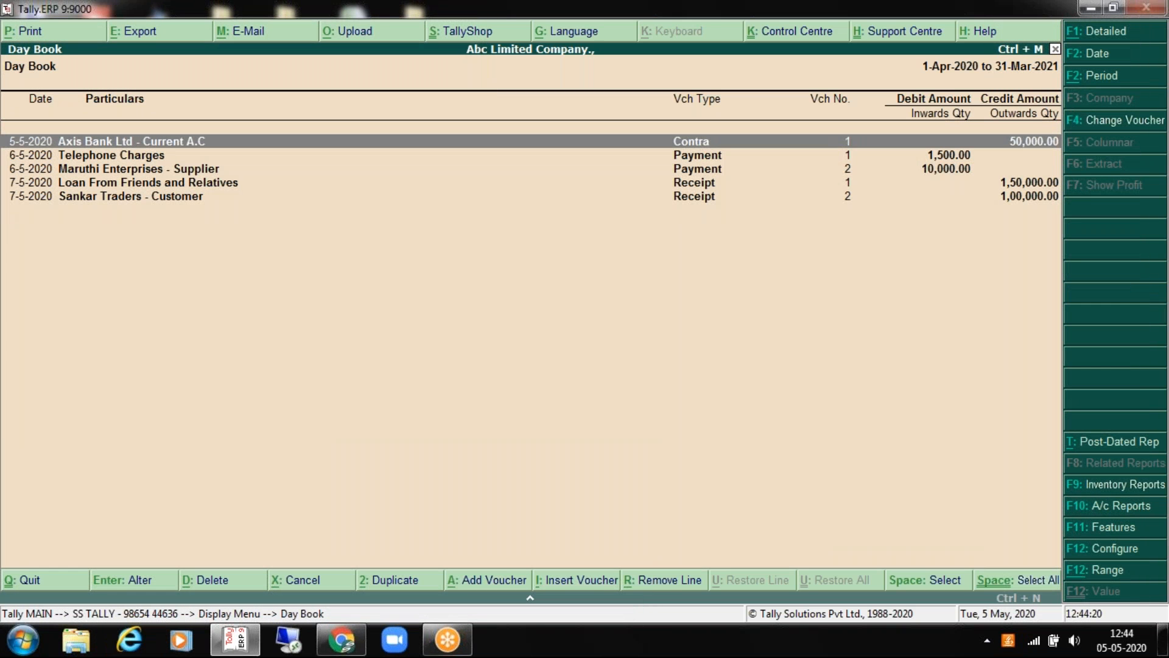
{"action": "key", "text": "Escape"}
{"action": "key", "text": "Escape"}
{"action": "key", "text": "Down"}
{"action": "key", "text": "Down"}
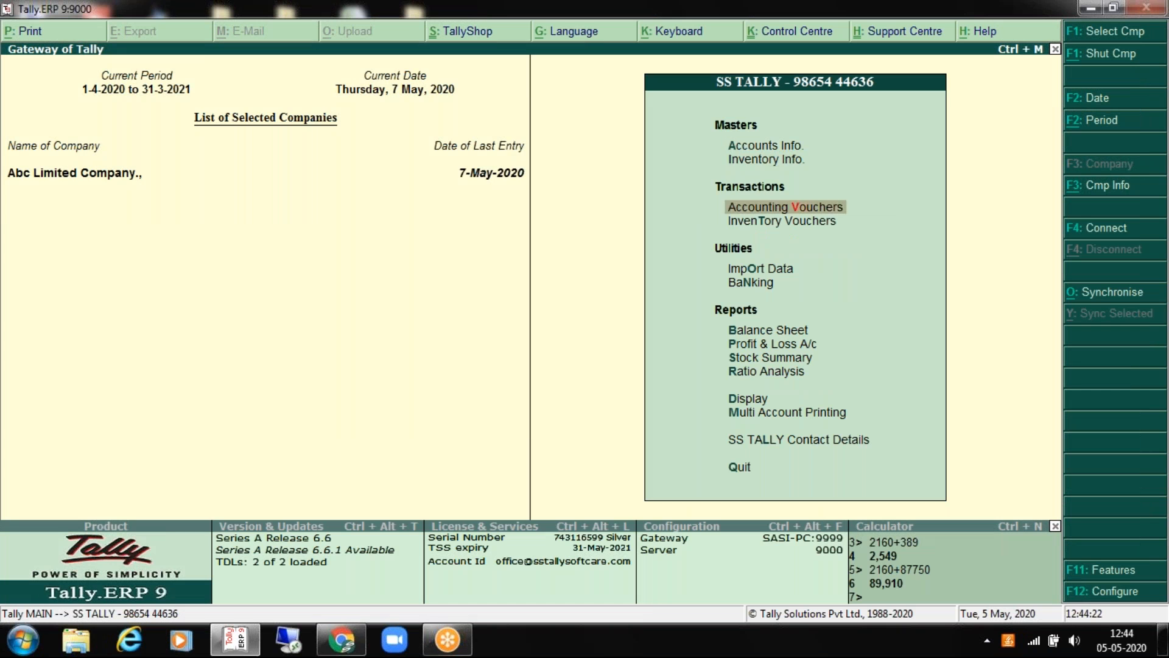
Step: Start Accounting Vouchers entry, bringing up a blank Contra voucher No. 2
{"action": "key", "text": "Return"}
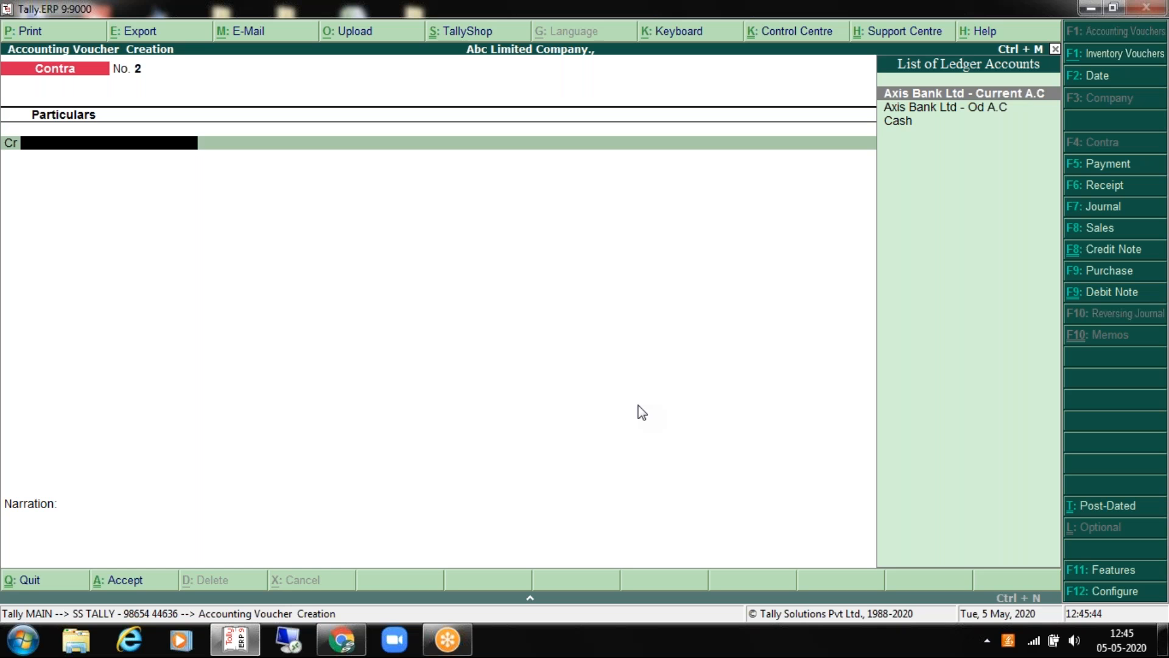
Step: Quit the blank Contra voucher unsaved, declining the exit-Tally prompt, and land on Gateway
{"action": "key", "text": "Escape"}
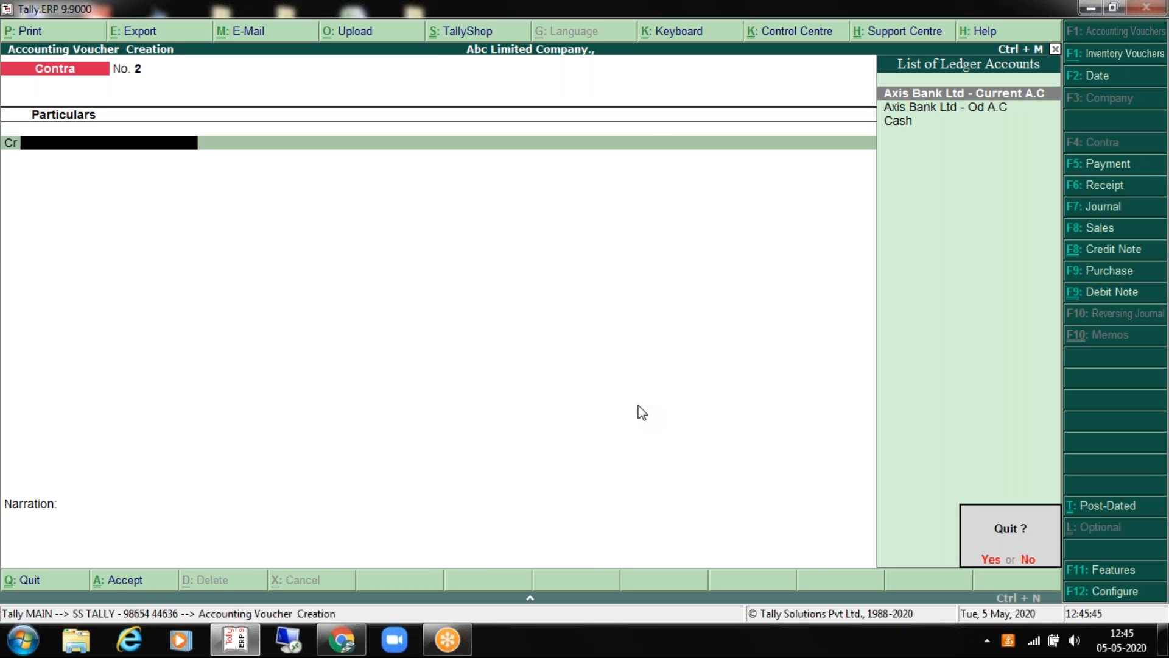
{"action": "key", "text": "Return"}
{"action": "key", "text": "Escape"}
{"action": "key", "text": "Escape"}
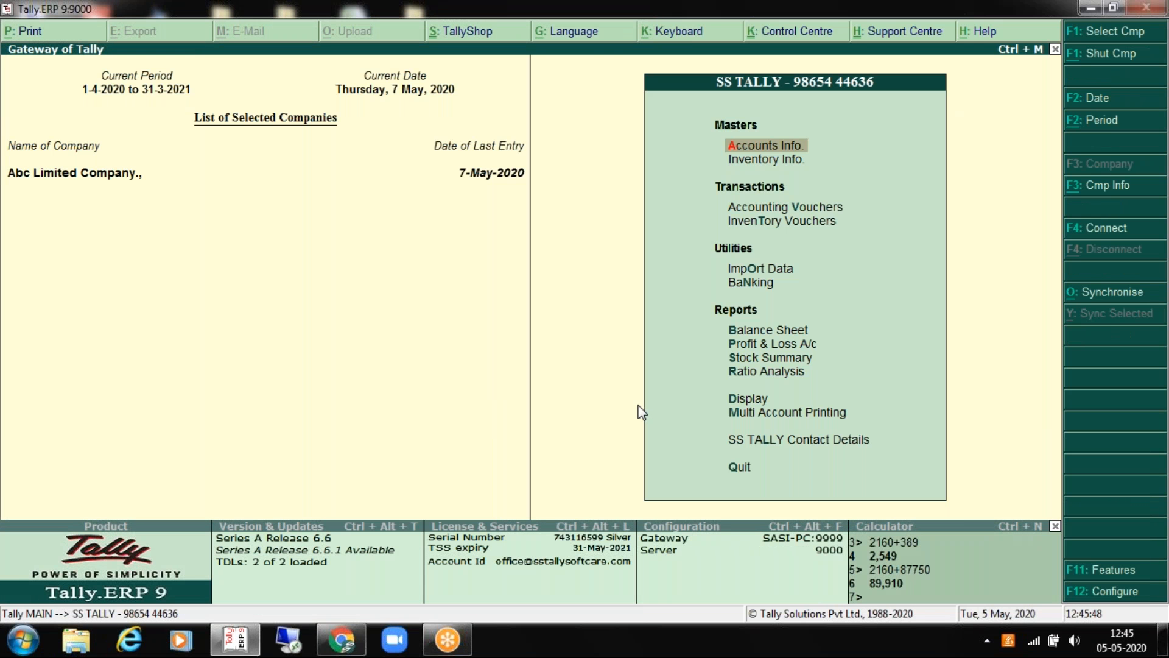
{"action": "key", "text": "Escape"}
{"action": "key", "text": "Escape"}
{"action": "key", "text": "Down"}
{"action": "key", "text": "Down"}
{"action": "key", "text": "Return"}
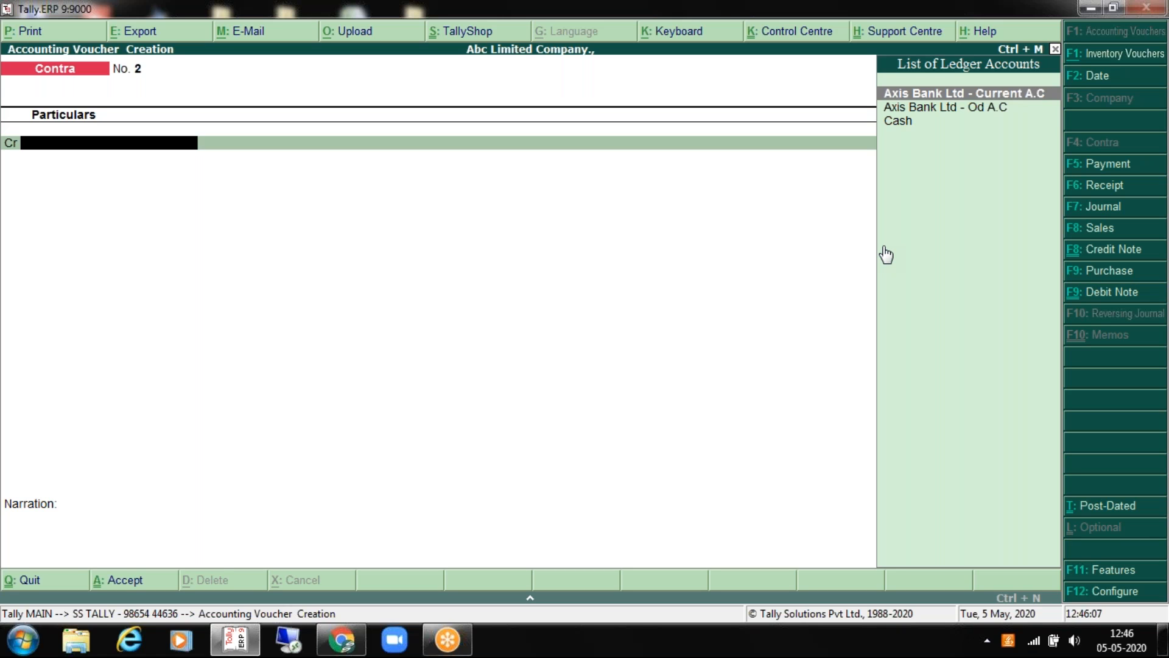
{"action": "key", "text": "Escape"}
{"action": "key", "text": "Return"}
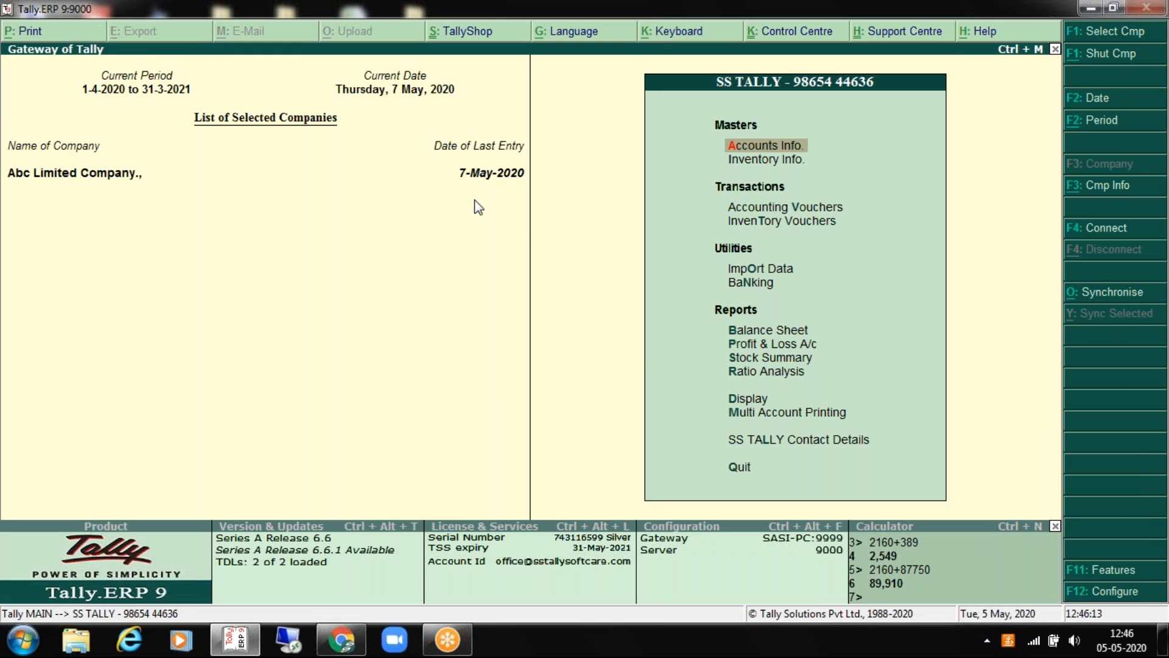
Step: Open the accounts masters and bring up the ledger list for display
{"action": "key", "text": "Down"}
{"action": "key", "text": "Return"}
{"action": "key", "text": "Escape"}
{"action": "key", "text": "Up"}
{"action": "key", "text": "Return"}
{"action": "key", "text": "Down"}
{"action": "key", "text": "Return"}
Step: View the Axis Bank Ltd - Current A.C and Axis Bank Ltd - Od A.C ledgers
{"action": "key", "text": "Down"}
{"action": "key", "text": "Return"}
{"action": "key", "text": "Down"}
{"action": "key", "text": "Down"}
{"action": "key", "text": "Down"}
{"action": "key", "text": "Down"}
{"action": "key", "text": "Down"}
{"action": "key", "text": "Down"}
{"action": "key", "text": "Down"}
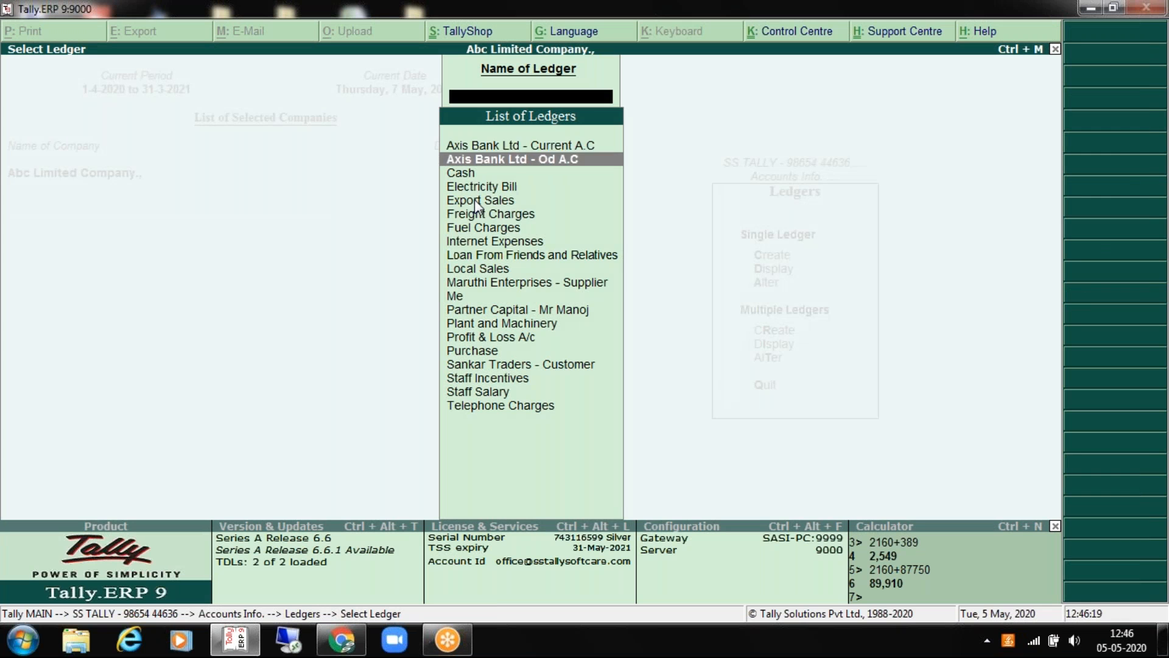
{"action": "key", "text": "Down"}
{"action": "key", "text": "Down"}
{"action": "key", "text": "Down"}
{"action": "key", "text": "Down"}
{"action": "key", "text": "Up"}
{"action": "key", "text": "Up"}
{"action": "key", "text": "Up"}
{"action": "key", "text": "Up"}
{"action": "key", "text": "Up"}
{"action": "key", "text": "Up"}
{"action": "key", "text": "Up"}
{"action": "key", "text": "Up"}
{"action": "key", "text": "Up"}
{"action": "key", "text": "Up"}
{"action": "key", "text": "Up"}
{"action": "key", "text": "Return"}
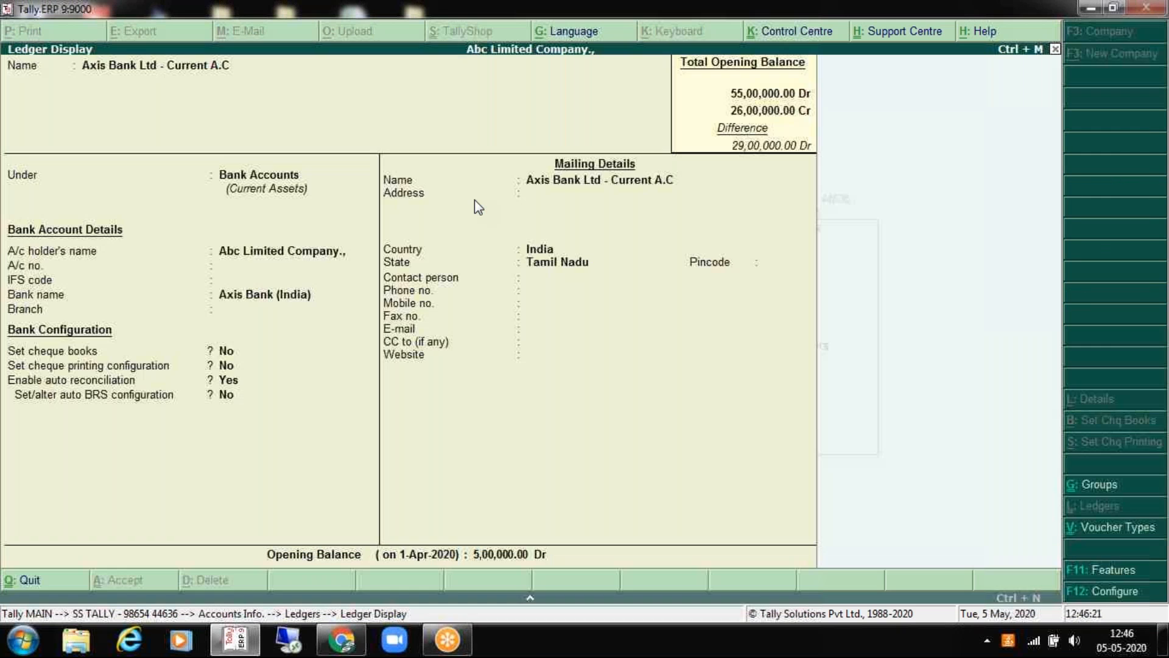
{"action": "key", "text": "Escape"}
{"action": "key", "text": "Down"}
{"action": "key", "text": "Return"}
{"action": "key", "text": "Escape"}
{"action": "key", "text": "Escape"}
{"action": "key", "text": "Escape"}
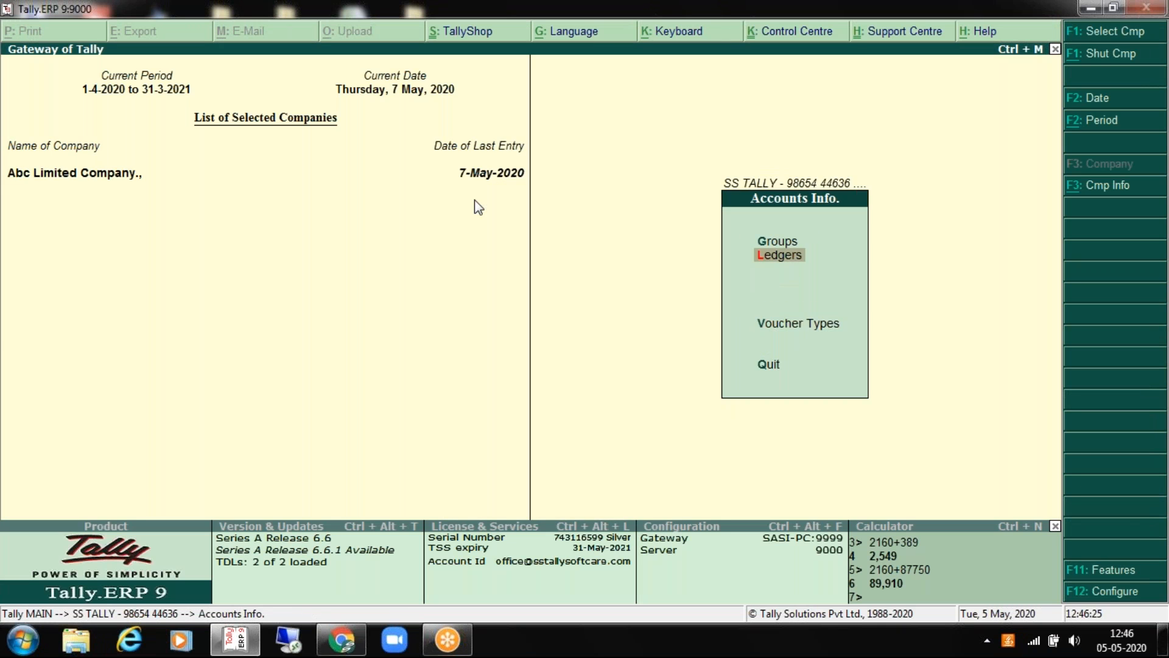
Step: Review the Indirect Expenses ledgers through Multiple Ledgers alteration and return to Gateway
{"action": "key", "text": "Return"}
{"action": "key", "text": "Down"}
{"action": "key", "text": "Down"}
{"action": "key", "text": "Down"}
{"action": "key", "text": "Down"}
{"action": "key", "text": "Return"}
{"action": "type", "text": "Indi"}
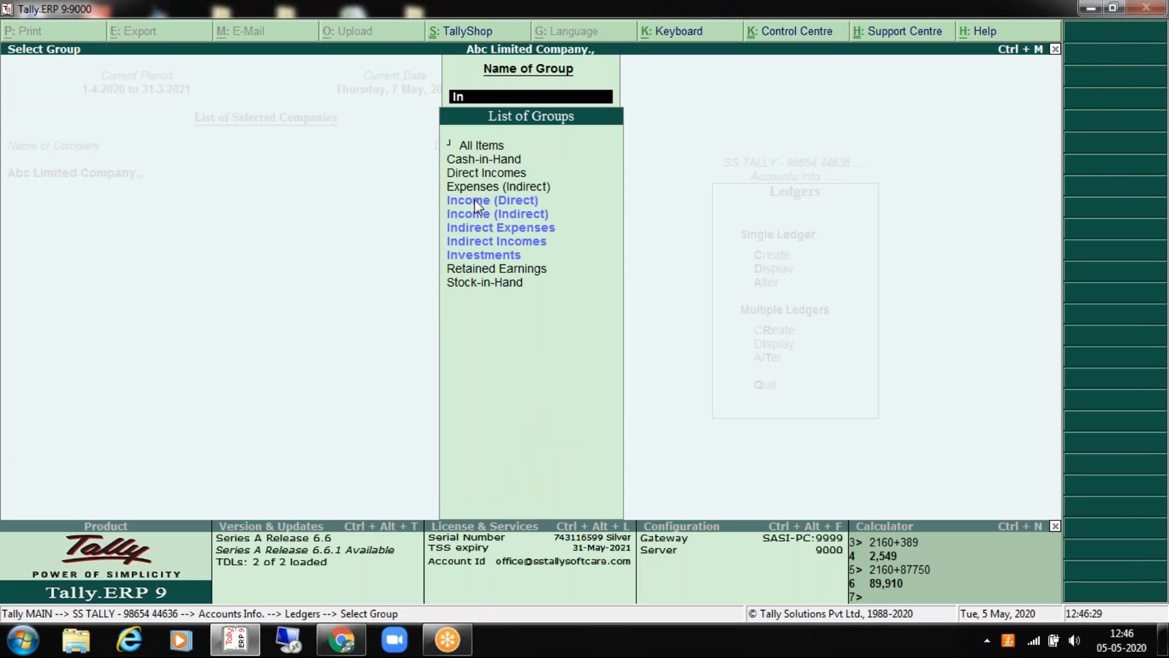
{"action": "key", "text": "Down"}
{"action": "key", "text": "Up"}
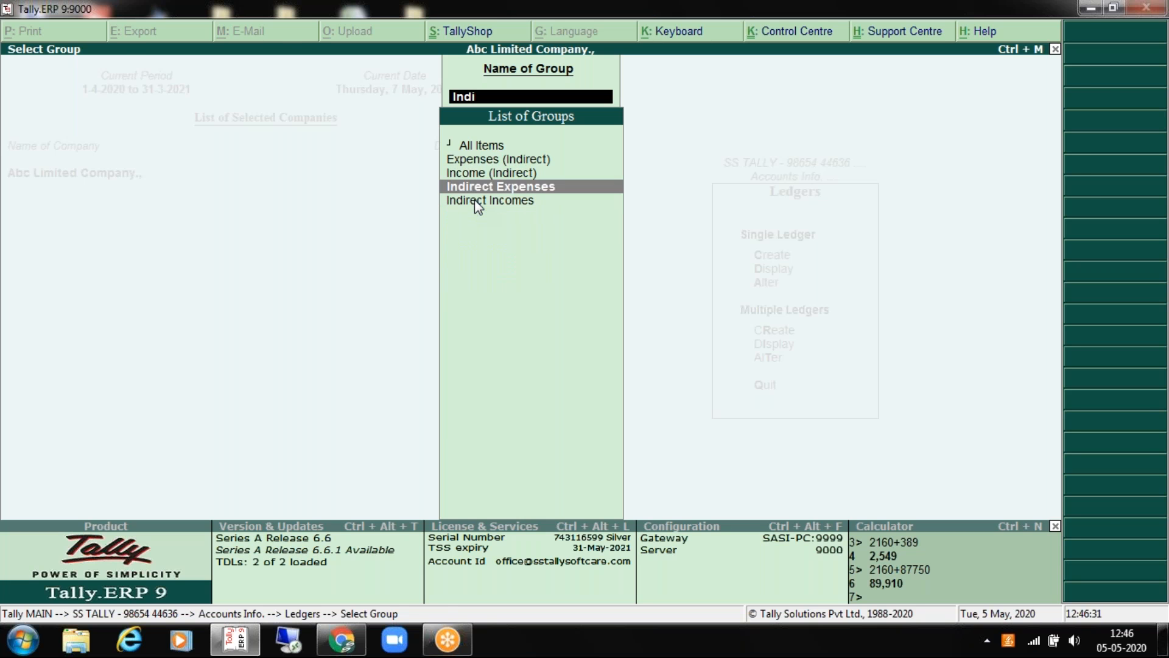
{"action": "key", "text": "Return"}
{"action": "key", "text": "Return"}
{"action": "key", "text": "Return"}
{"action": "key", "text": "Down"}
{"action": "key", "text": "Return"}
{"action": "key", "text": "Return"}
{"action": "key", "text": "Return"}
{"action": "key", "text": "Return"}
{"action": "key", "text": "Return"}
{"action": "key", "text": "Return"}
{"action": "key", "text": "Return"}
{"action": "key", "text": "Return"}
{"action": "key", "text": "Return"}
{"action": "key", "text": "Return"}
{"action": "key", "text": "Return"}
{"action": "key", "text": "Return"}
{"action": "key", "text": "Return"}
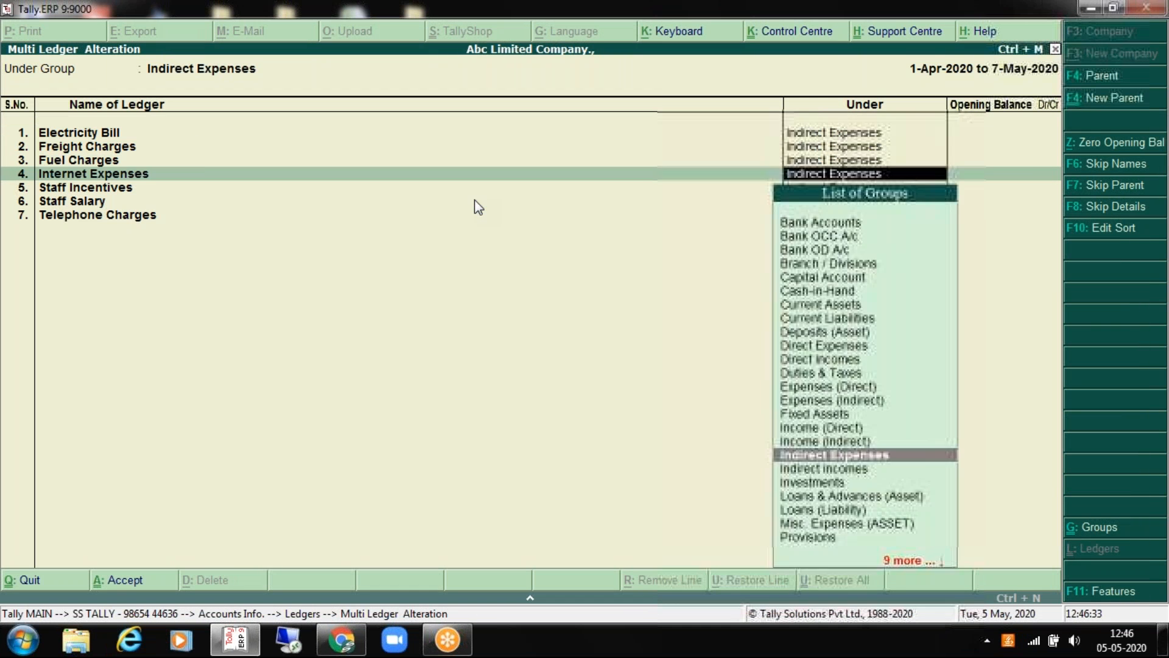
{"action": "key", "text": "Return"}
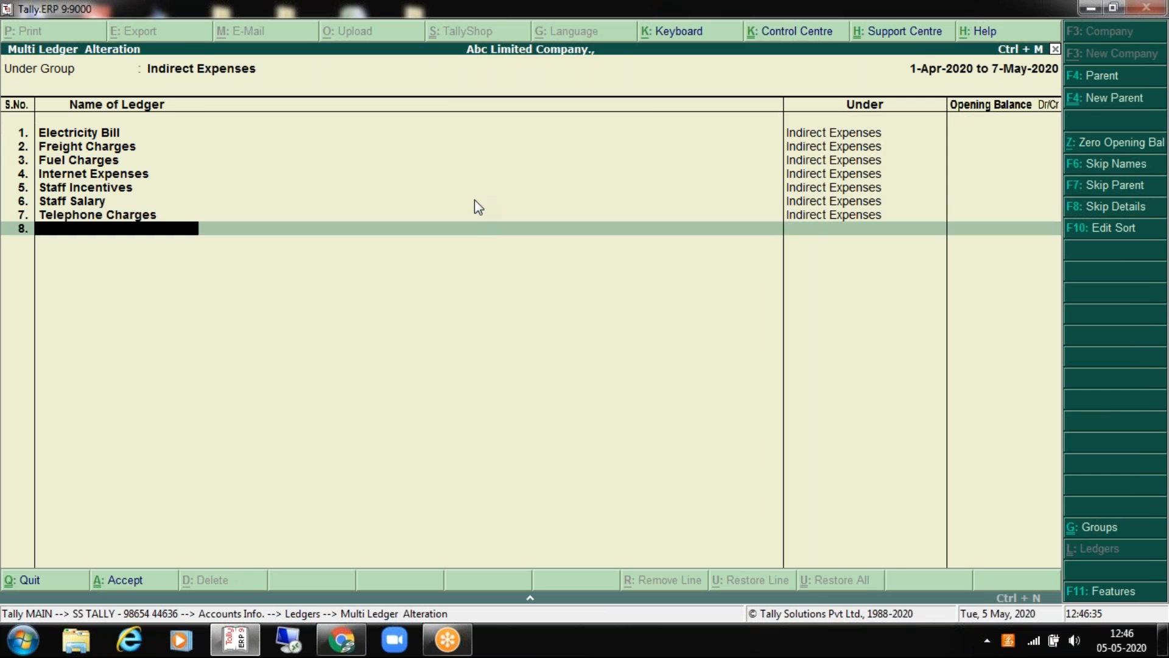
{"action": "key", "text": "Return"}
{"action": "key", "text": "Return"}
{"action": "key", "text": "Escape"}
{"action": "key", "text": "Escape"}
{"action": "key", "text": "Down"}
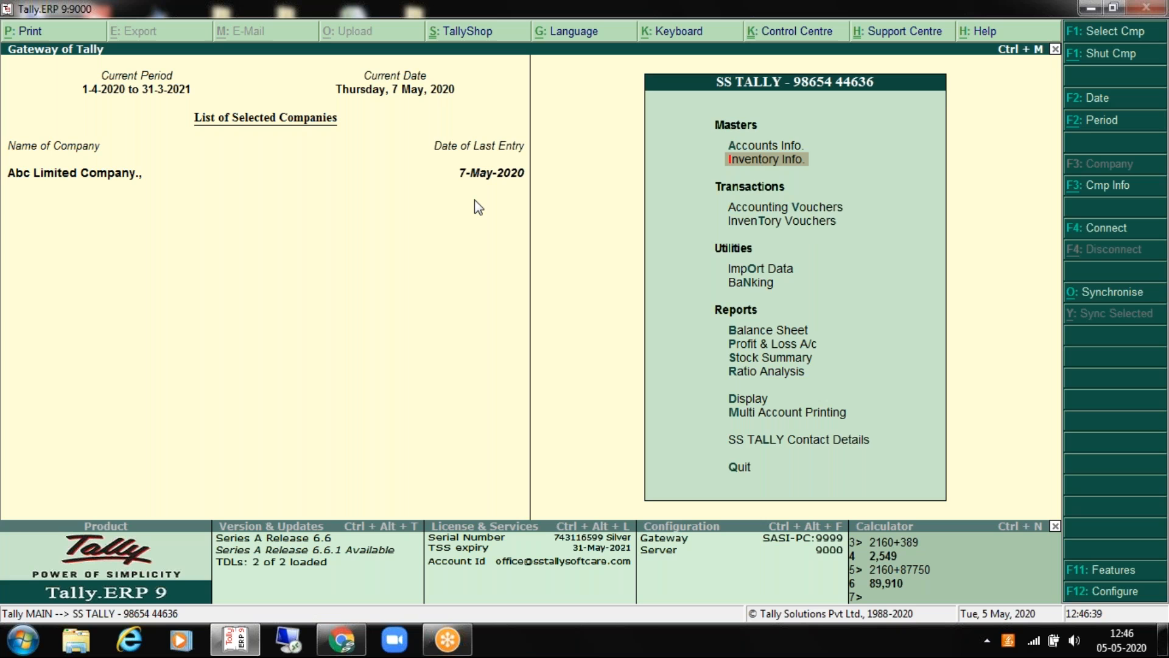
{"action": "key", "text": "Return"}
{"action": "key", "text": "Return"}
{"action": "key", "text": "Down"}
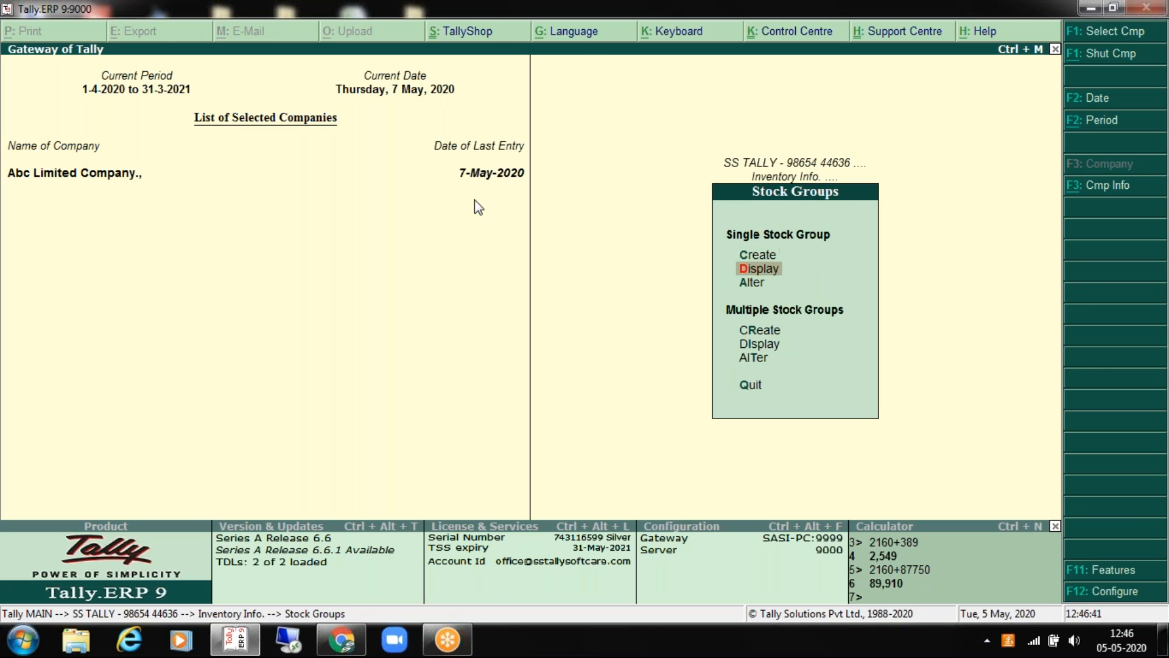
{"action": "key", "text": "Down"}
{"action": "key", "text": "Return"}
{"action": "key", "text": "Return"}
{"action": "key", "text": "Return"}
{"action": "key", "text": "Return"}
{"action": "key", "text": "Return"}
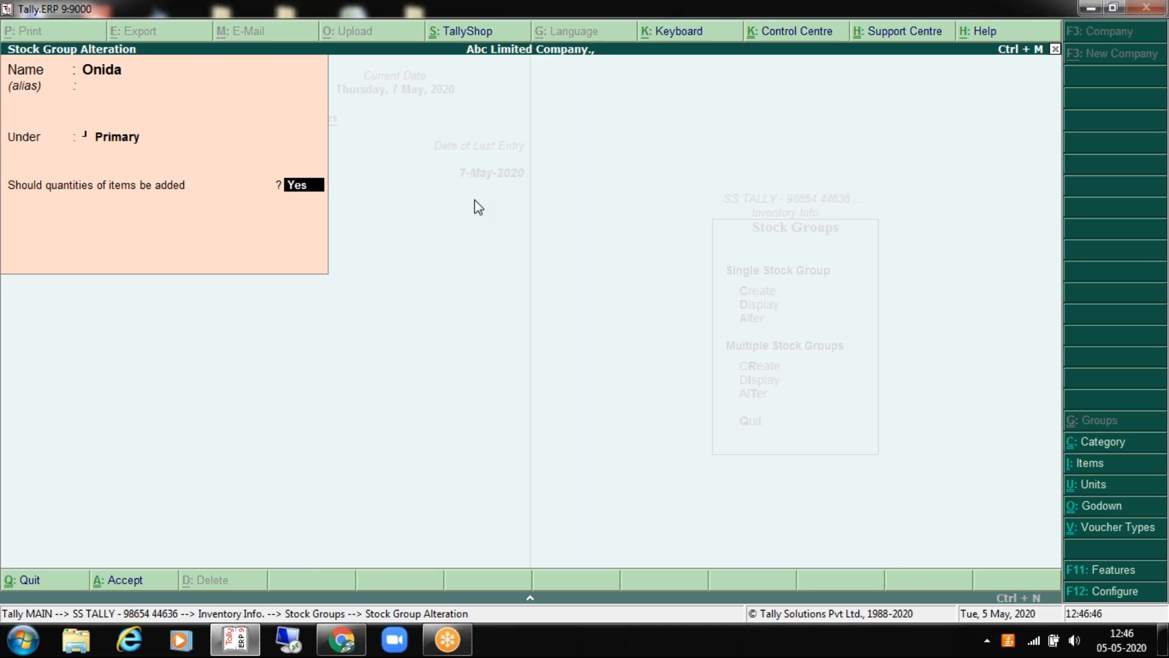
{"action": "key", "text": "Return"}
{"action": "key", "text": "Escape"}
{"action": "key", "text": "Escape"}
{"action": "key", "text": "Down"}
{"action": "key", "text": "Return"}
{"action": "key", "text": "Down"}
{"action": "key", "text": "Down"}
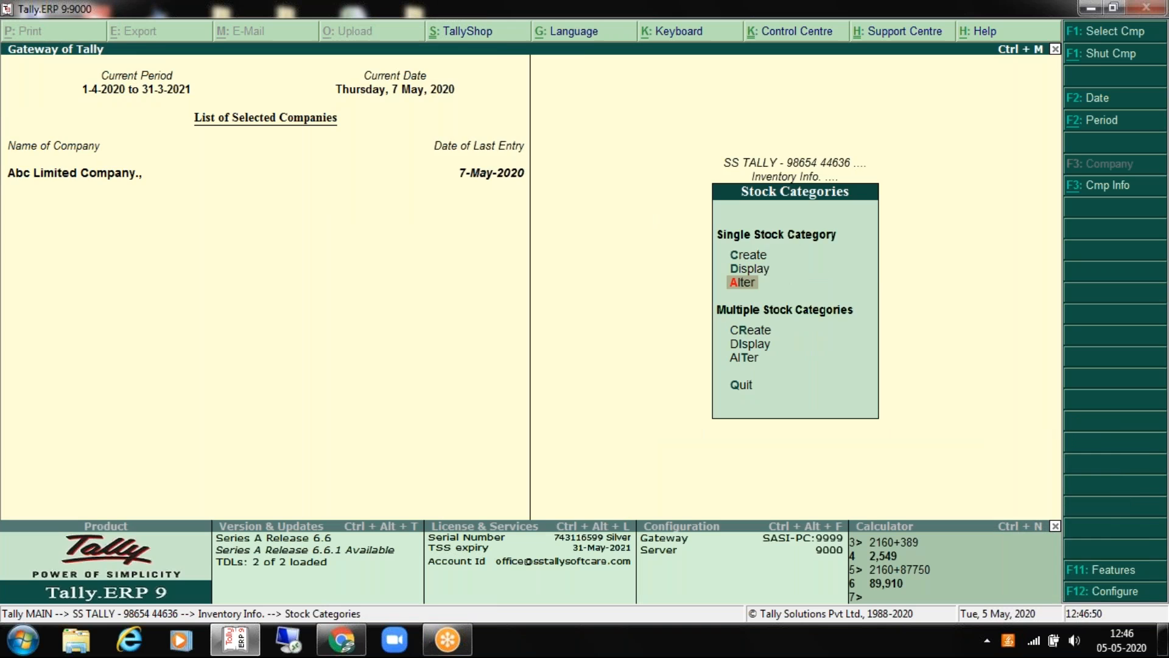
{"action": "key", "text": "Return"}
{"action": "key", "text": "Return"}
{"action": "key", "text": "Return"}
{"action": "key", "text": "Return"}
{"action": "key", "text": "Return"}
{"action": "key", "text": "Return"}
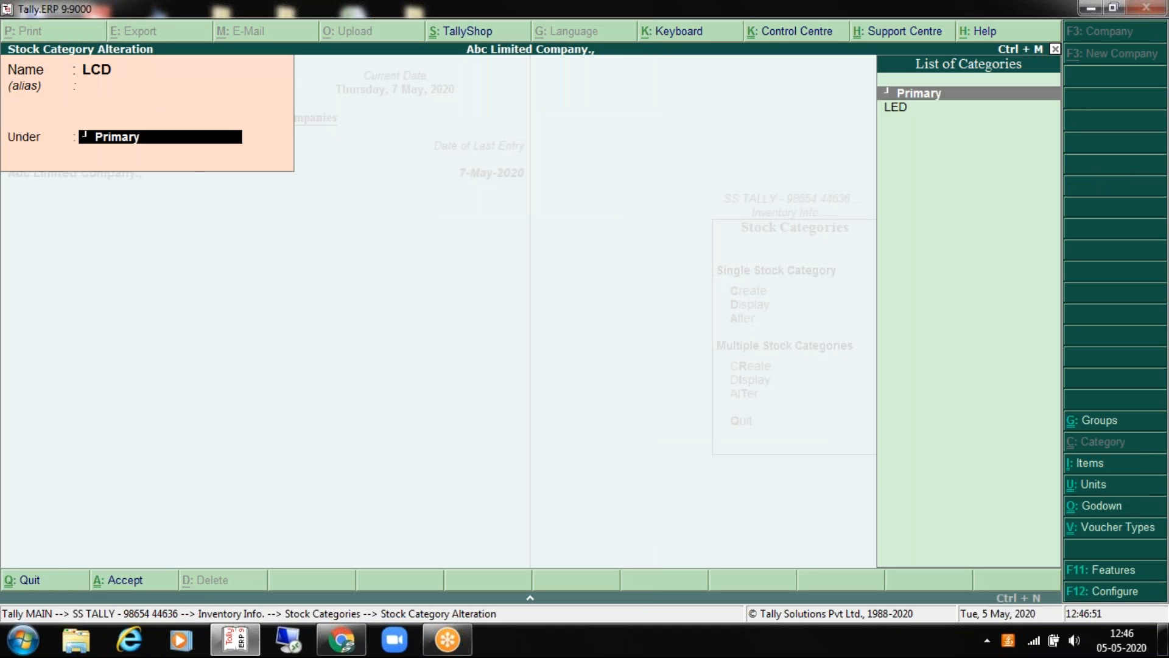
{"action": "key", "text": "Escape"}
{"action": "key", "text": "Escape"}
{"action": "key", "text": "Return"}
{"action": "key", "text": "Escape"}
{"action": "key", "text": "Escape"}
{"action": "key", "text": "Up"}
{"action": "key", "text": "Return"}
{"action": "key", "text": "Down"}
{"action": "key", "text": "Down"}
{"action": "key", "text": "Return"}
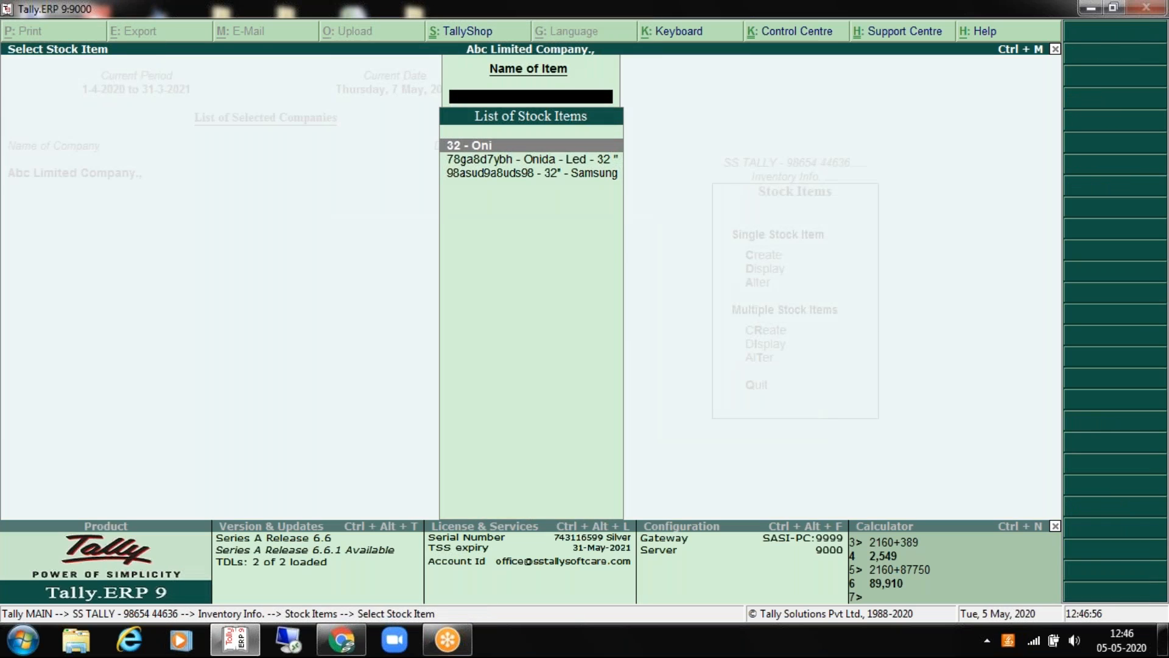
{"action": "key", "text": "Return"}
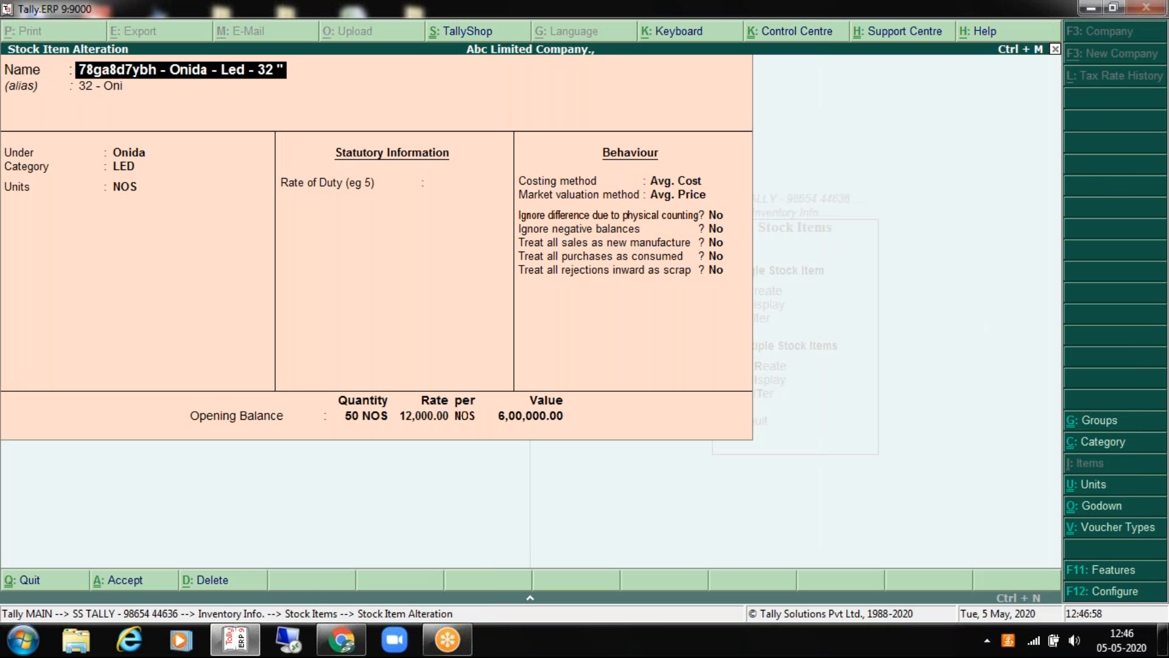
{"action": "key", "text": "Return"}
{"action": "key", "text": "Return"}
{"action": "key", "text": "Return"}
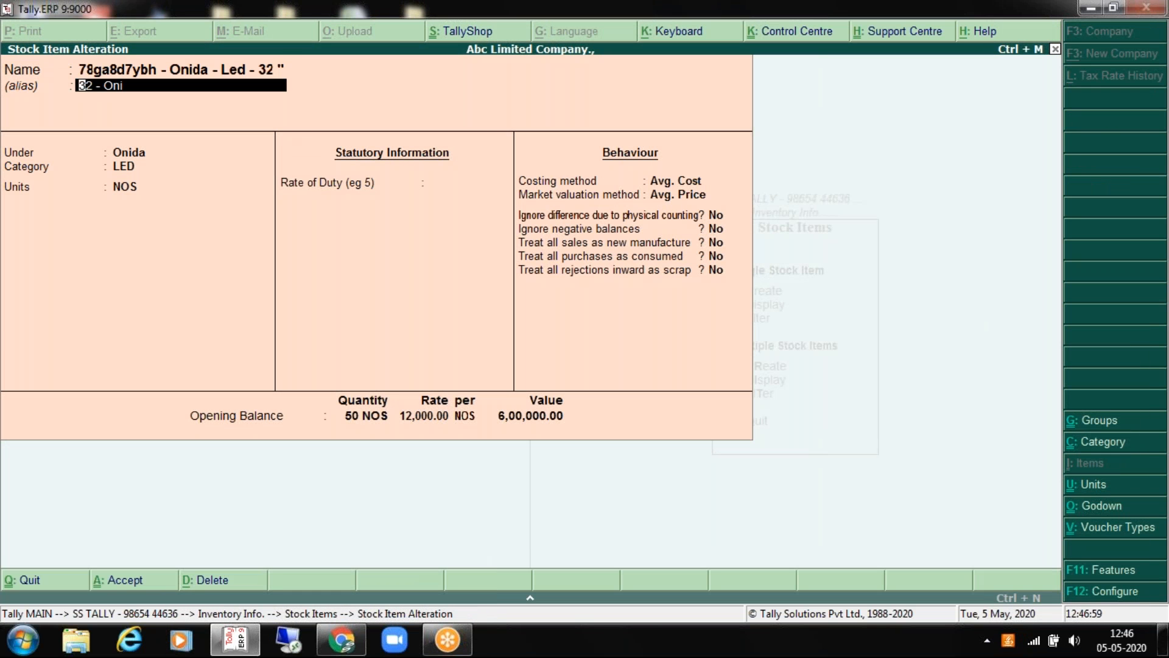
{"action": "key", "text": "Return"}
{"action": "key", "text": "Return"}
{"action": "key", "text": "Return"}
{"action": "key", "text": "Return"}
{"action": "key", "text": "Return"}
{"action": "key", "text": "Return"}
{"action": "key", "text": "Return"}
{"action": "key", "text": "Return"}
{"action": "key", "text": "Return"}
{"action": "key", "text": "Return"}
{"action": "key", "text": "Return"}
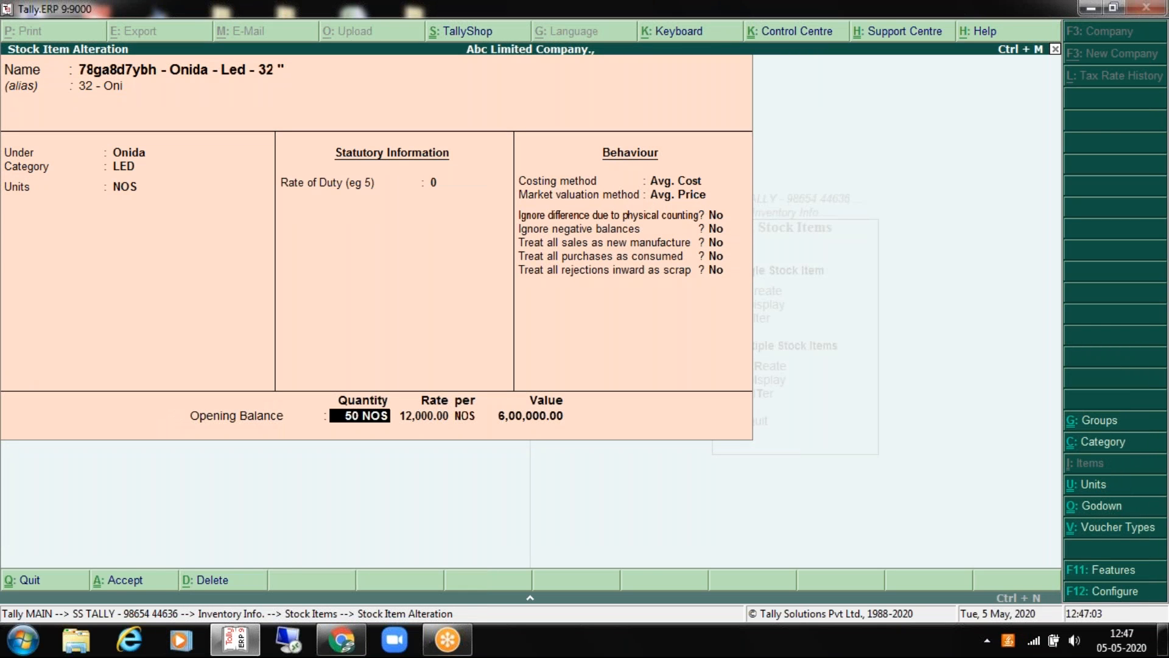
{"action": "key", "text": "Return"}
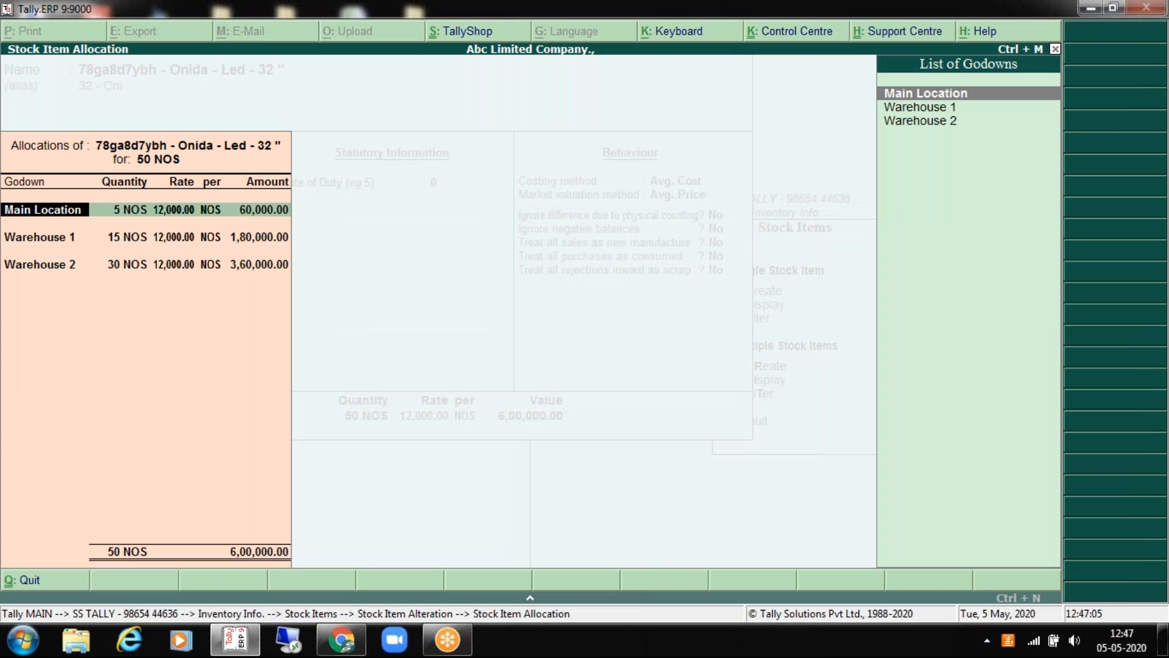
{"action": "key", "text": "Return"}
{"action": "key", "text": "Return"}
{"action": "key", "text": "Return"}
{"action": "key", "text": "Return"}
{"action": "key", "text": "Return"}
{"action": "key", "text": "Return"}
{"action": "key", "text": "Return"}
{"action": "key", "text": "Return"}
{"action": "key", "text": "Return"}
{"action": "key", "text": "Return"}
{"action": "key", "text": "Return"}
{"action": "key", "text": "Return"}
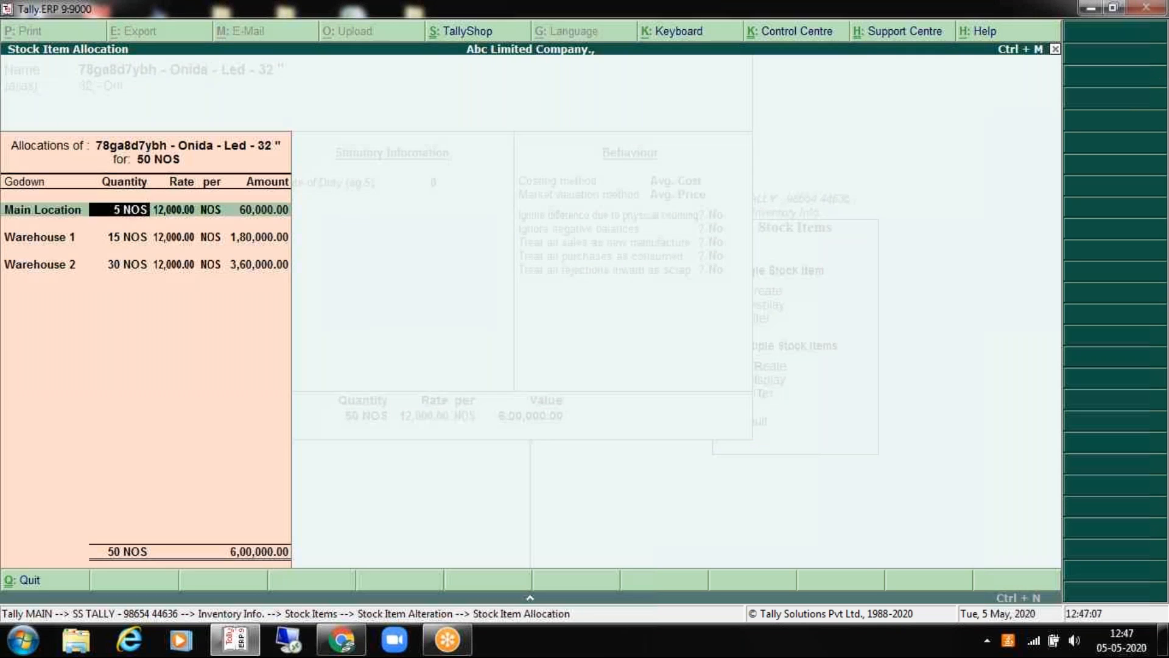
{"action": "key", "text": "Return"}
{"action": "key", "text": "Return"}
{"action": "key", "text": "Return"}
{"action": "key", "text": "Return"}
{"action": "key", "text": "Return"}
{"action": "key", "text": "Escape"}
{"action": "key", "text": "Return"}
{"action": "key", "text": "Escape"}
{"action": "key", "text": "Down"}
{"action": "key", "text": "Down"}
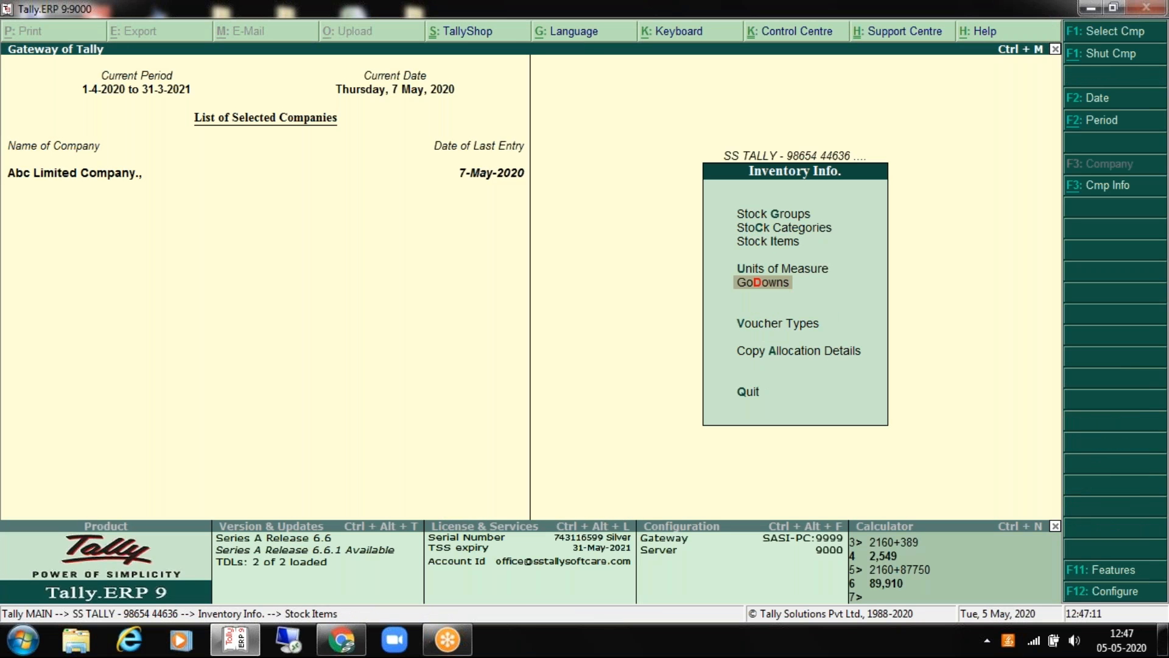
{"action": "key", "text": "Up"}
{"action": "key", "text": "Return"}
{"action": "key", "text": "Down"}
{"action": "key", "text": "Down"}
{"action": "key", "text": "Return"}
{"action": "key", "text": "Return"}
{"action": "key", "text": "Escape"}
{"action": "key", "text": "Escape"}
{"action": "key", "text": "Escape"}
{"action": "key", "text": "Down"}
{"action": "key", "text": "Return"}
{"action": "key", "text": "Down"}
{"action": "key", "text": "Down"}
{"action": "key", "text": "Return"}
{"action": "key", "text": "Return"}
{"action": "key", "text": "Return"}
{"action": "key", "text": "Return"}
{"action": "key", "text": "Return"}
{"action": "key", "text": "Escape"}
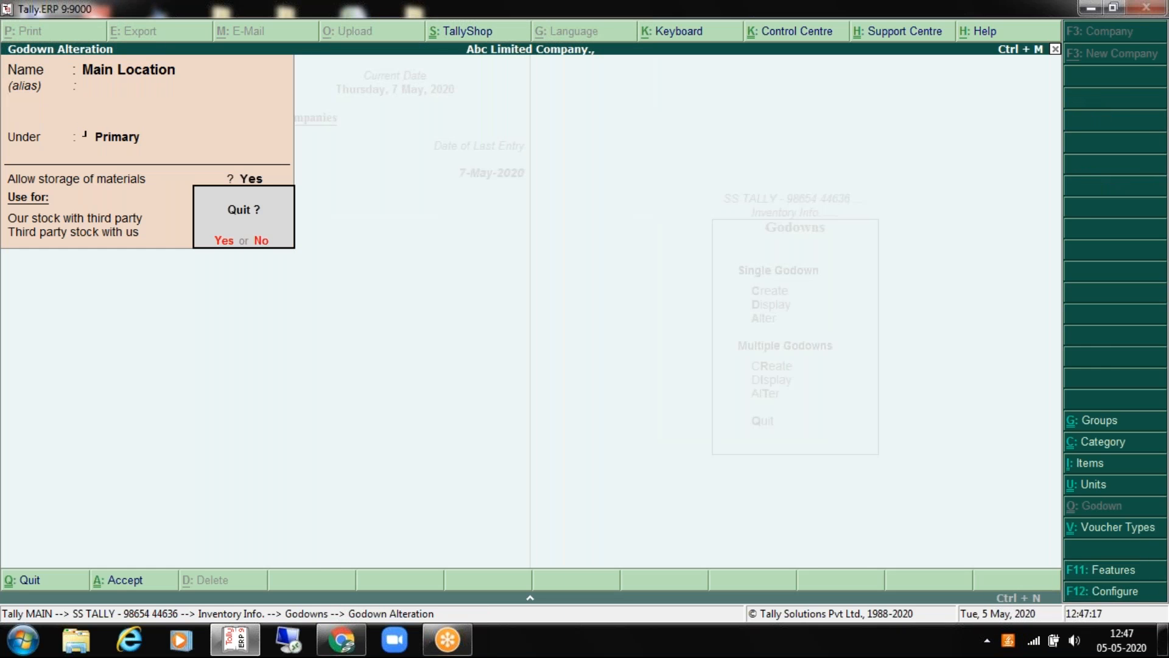
{"action": "key", "text": "y"}
{"action": "key", "text": "Escape"}
{"action": "key", "text": "Escape"}
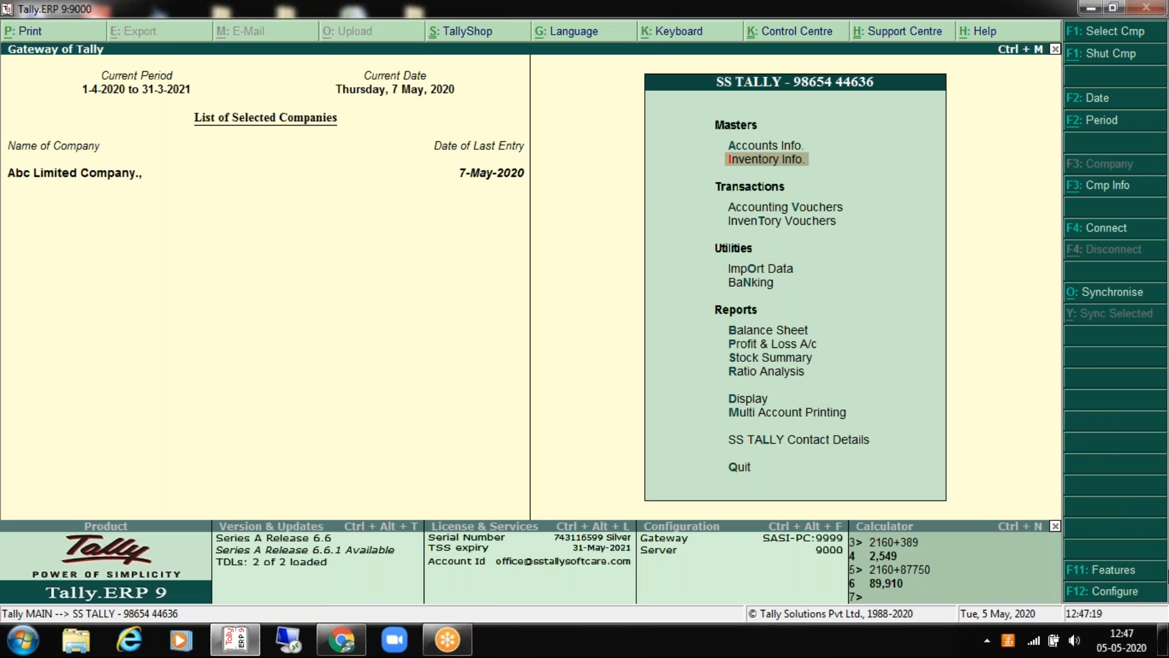
{"action": "left_click", "coordinate": [1102, 571]}
{"action": "key", "text": "Down"}
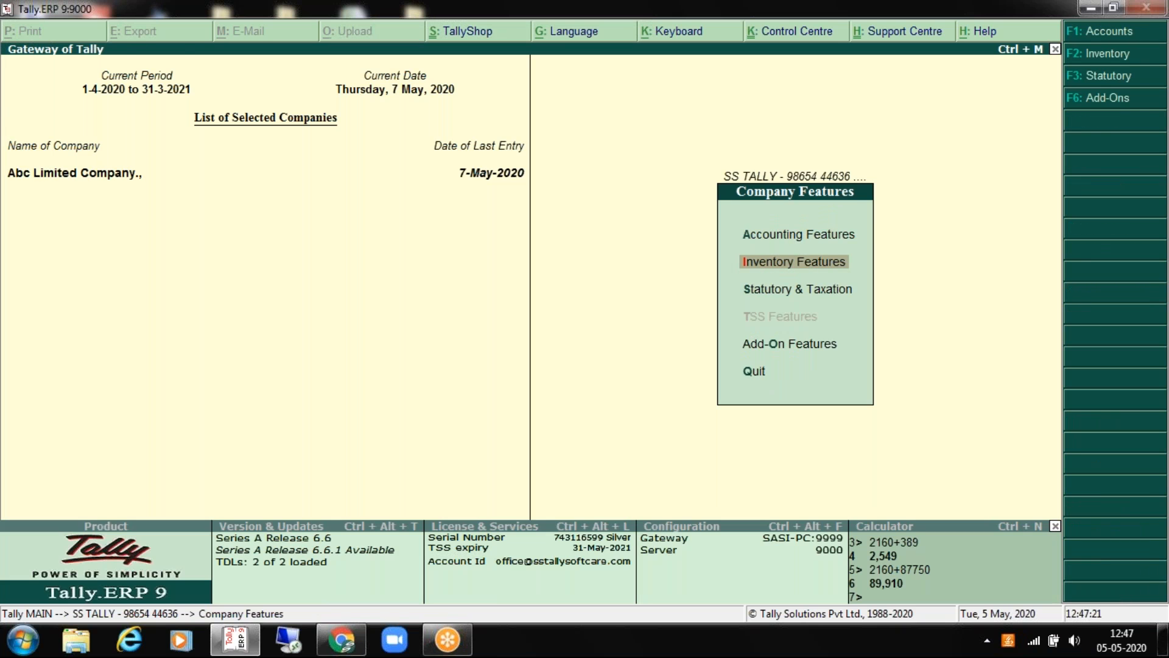
{"action": "key", "text": "Return"}
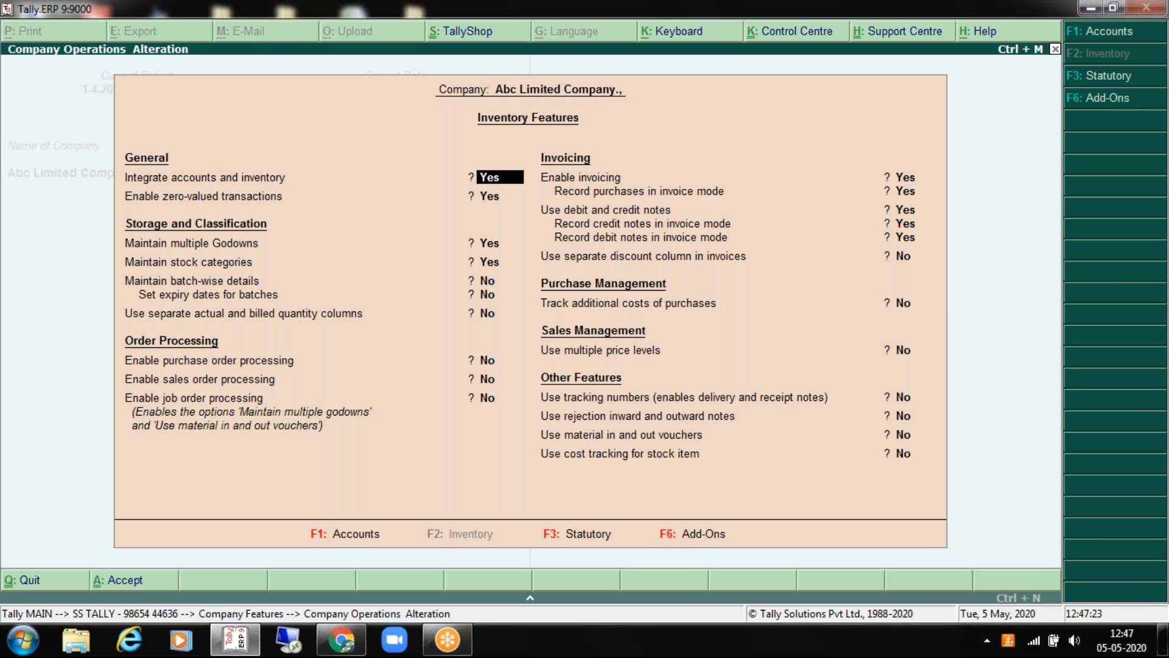
{"action": "key", "text": "Return"}
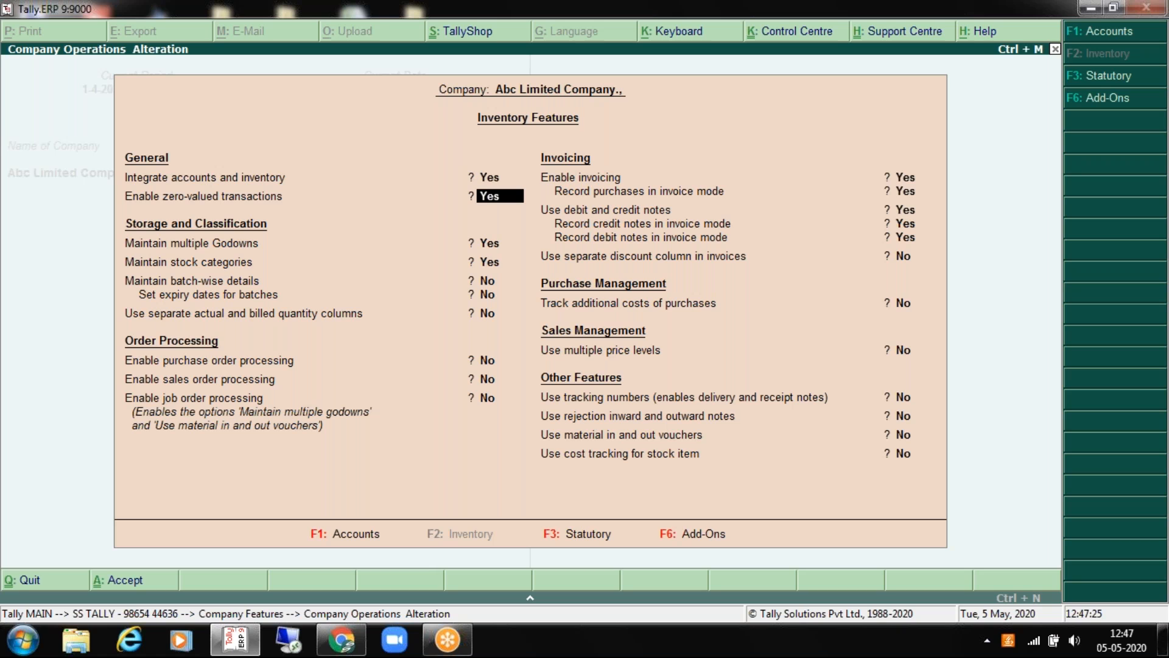
{"action": "key", "text": "Return"}
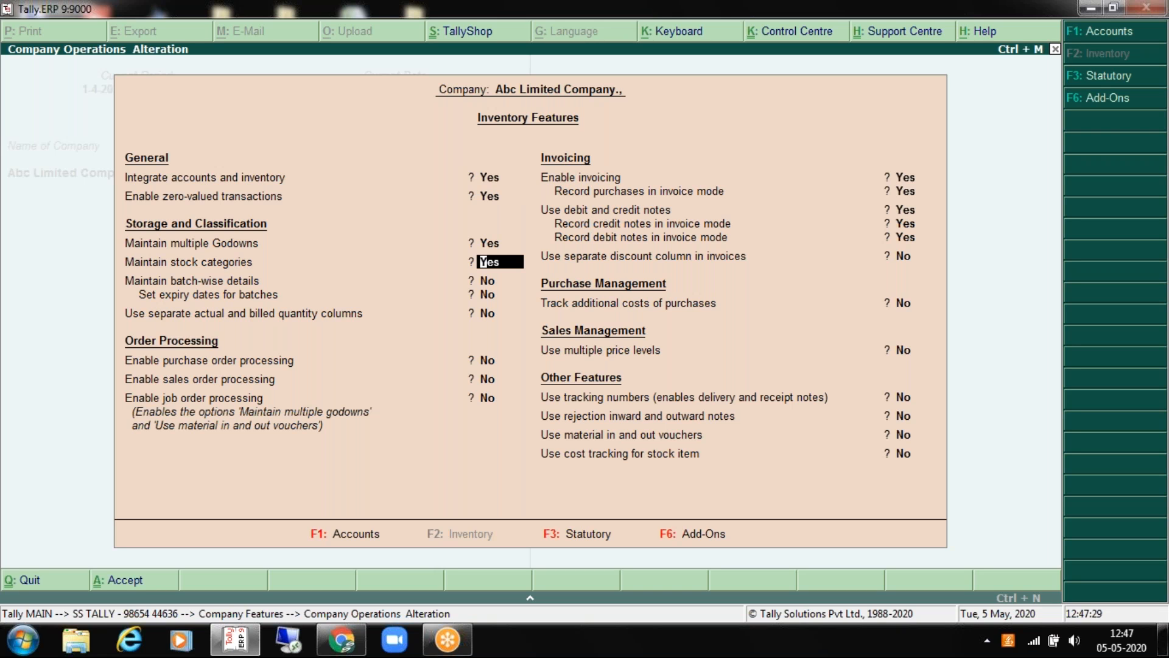
{"action": "key", "text": "Return"}
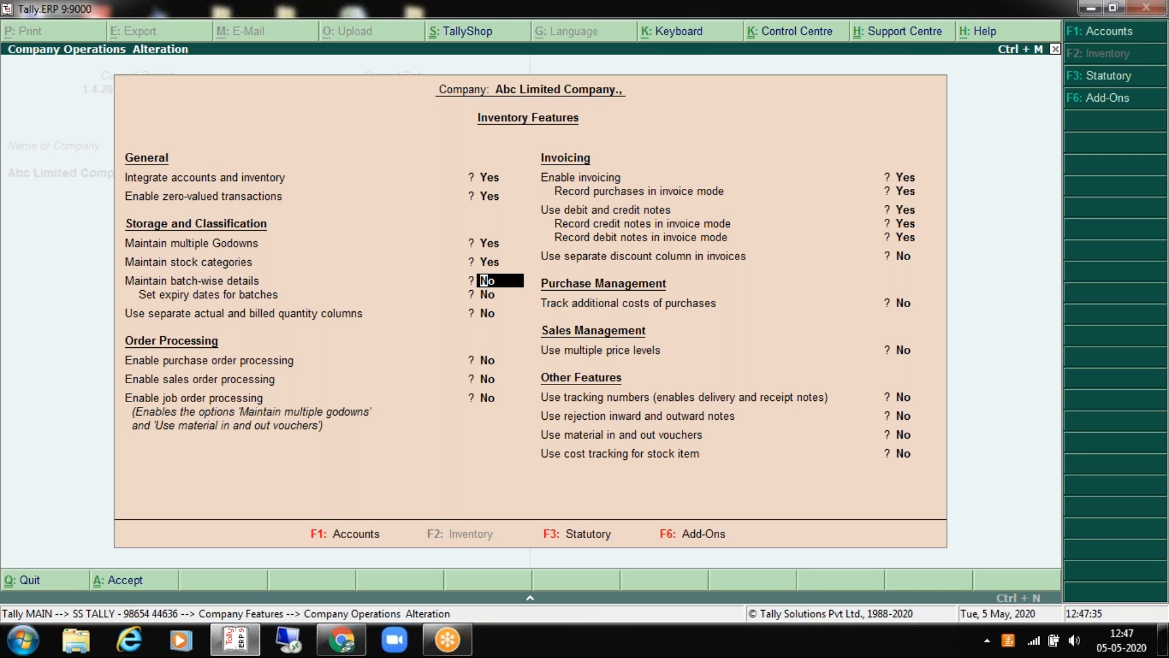
{"action": "key", "text": "Return"}
{"action": "key", "text": "Return"}
{"action": "key", "text": "Return"}
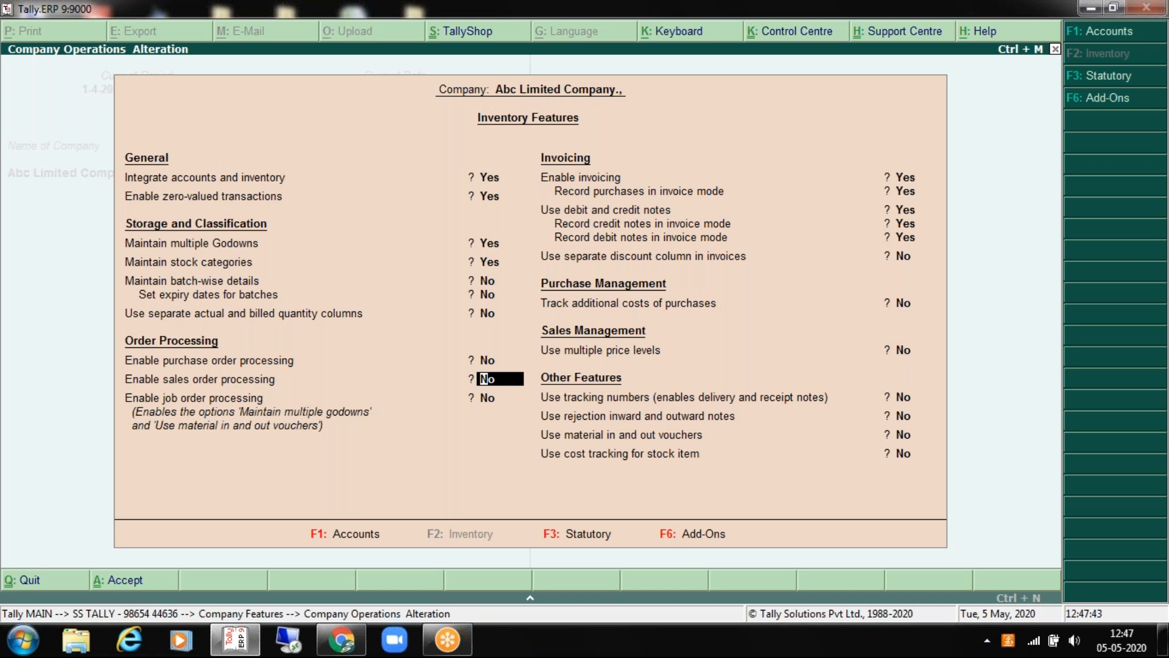
{"action": "key", "text": "Return"}
{"action": "key", "text": "Return"}
{"action": "key", "text": "Return"}
{"action": "key", "text": "Return"}
{"action": "key", "text": "Return"}
{"action": "key", "text": "Return"}
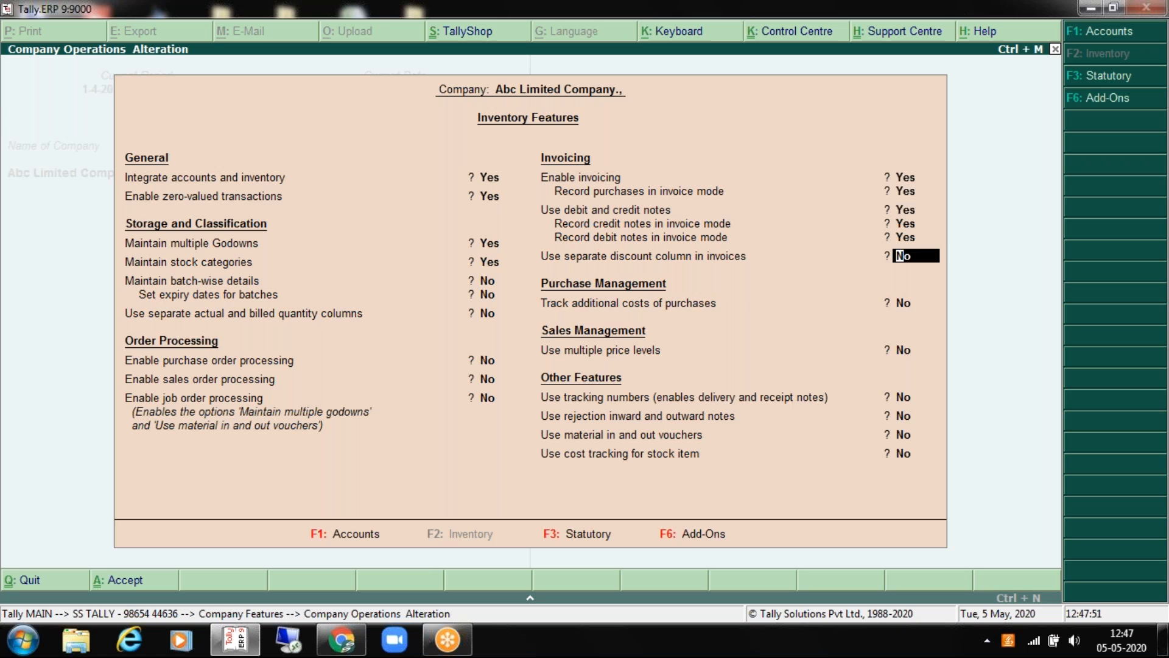
{"action": "key", "text": "Return"}
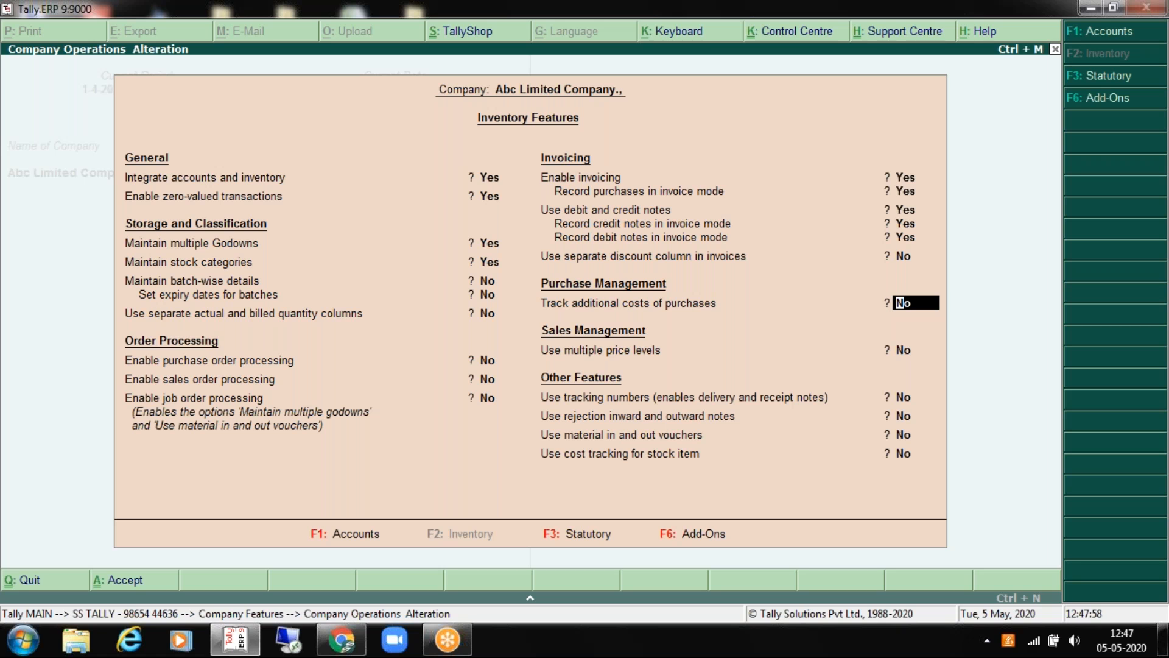
{"action": "key", "text": "Return"}
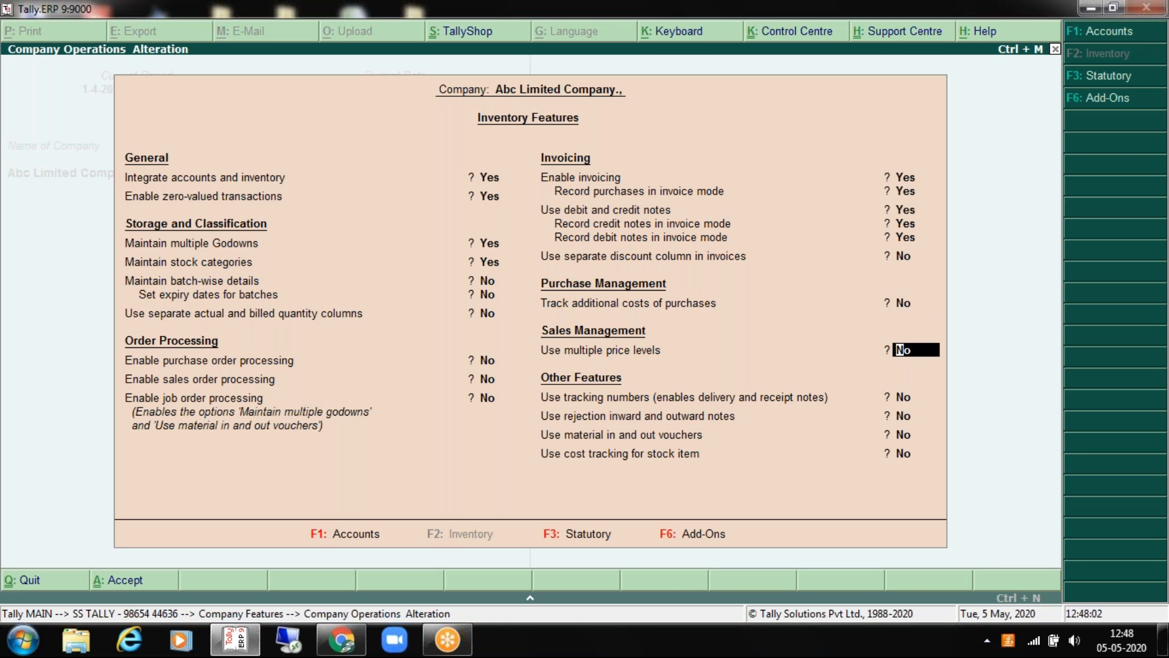
{"action": "key", "text": "Return"}
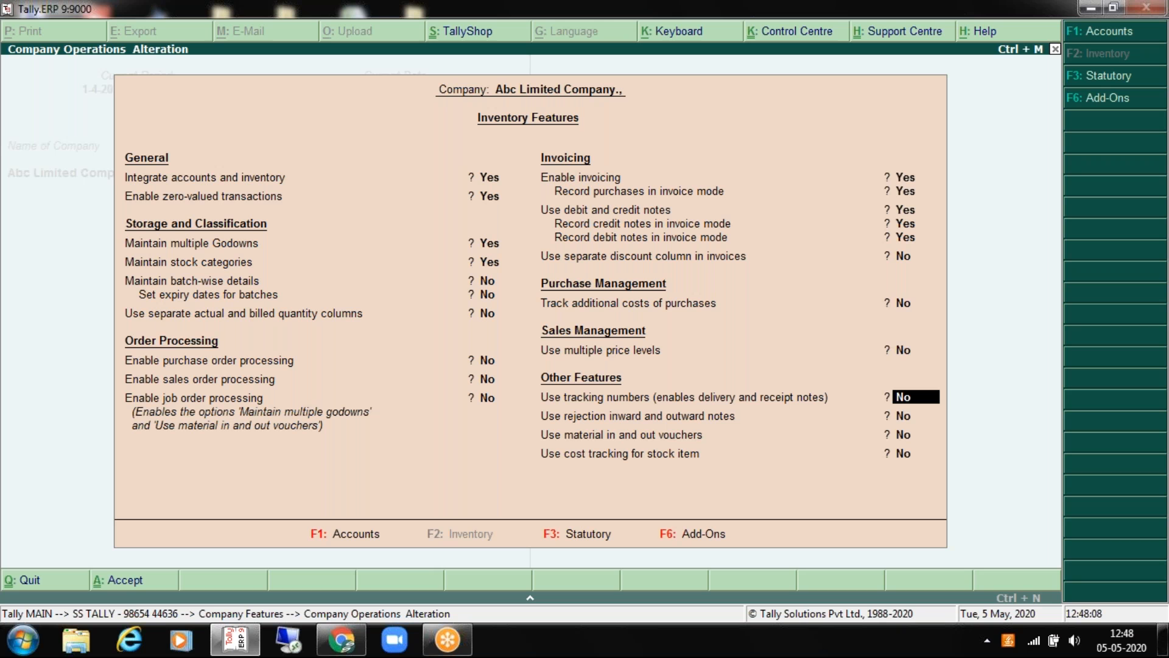
{"action": "key", "text": "Return"}
{"action": "key", "text": "Return"}
{"action": "key", "text": "Return"}
{"action": "key", "text": "Return"}
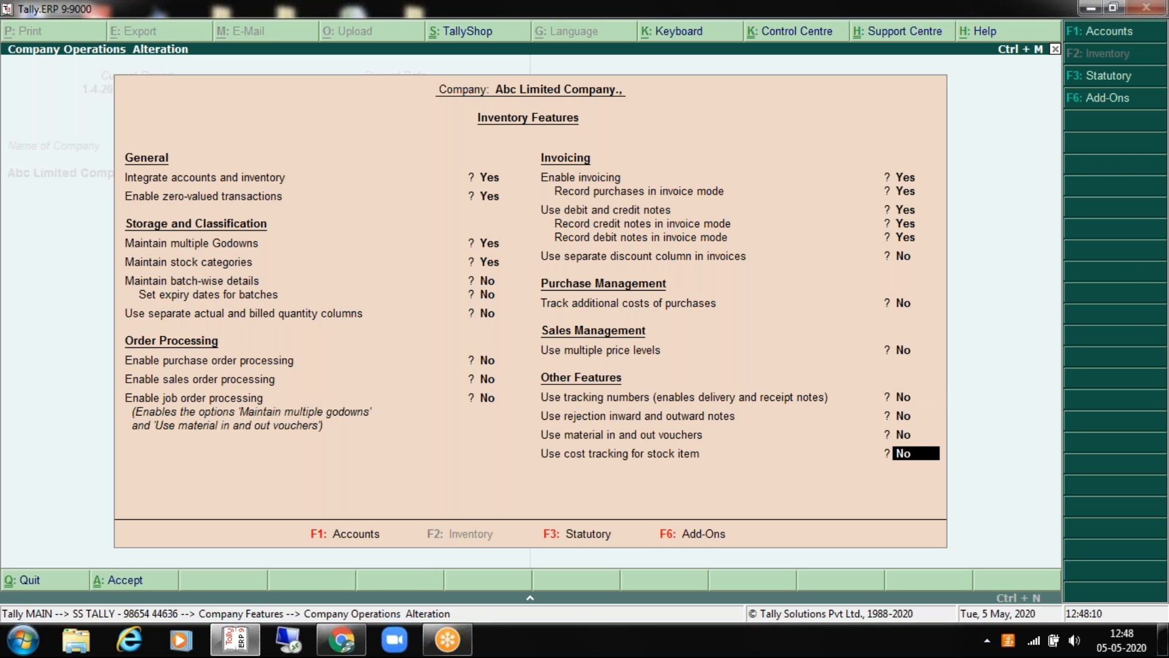
{"action": "key", "text": "Return"}
{"action": "key", "text": "Up"}
{"action": "key", "text": "Down"}
{"action": "key", "text": "Down"}
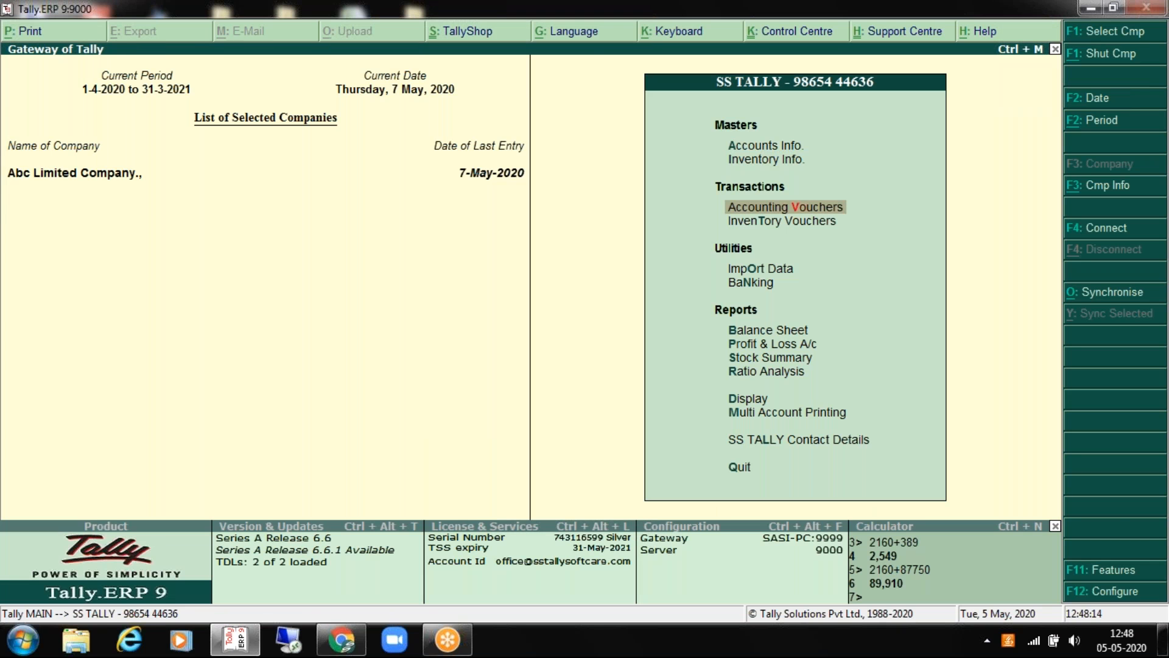
{"action": "key", "text": "Return"}
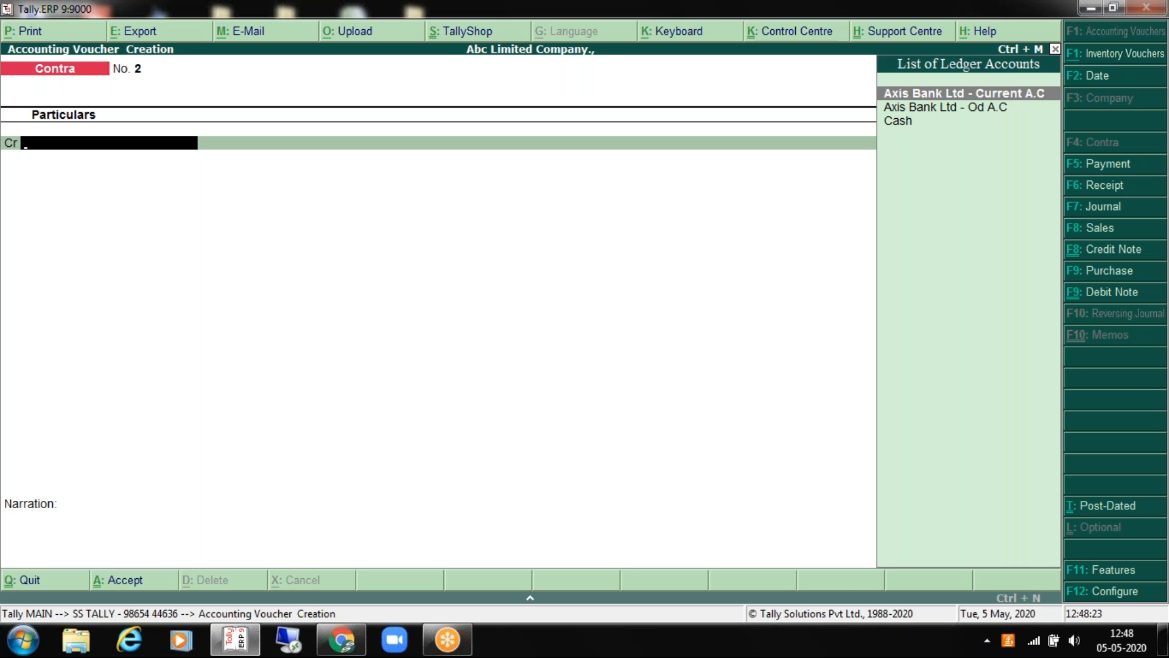
{"action": "left_click", "coordinate": [1101, 164]}
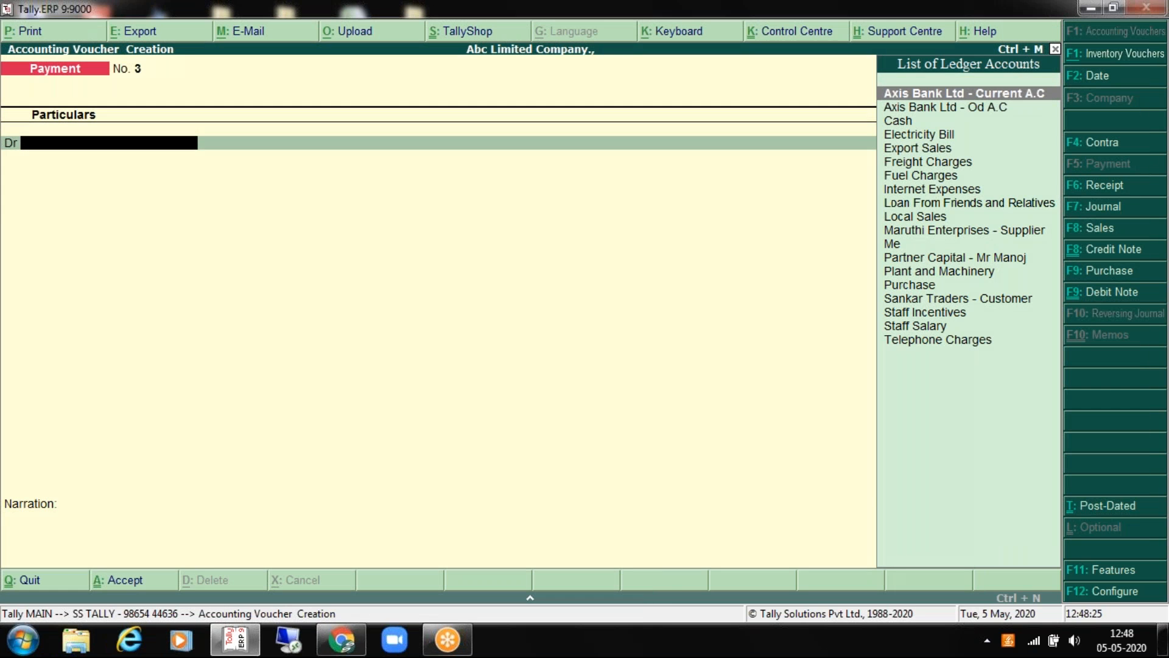
{"action": "left_click", "coordinate": [1100, 186]}
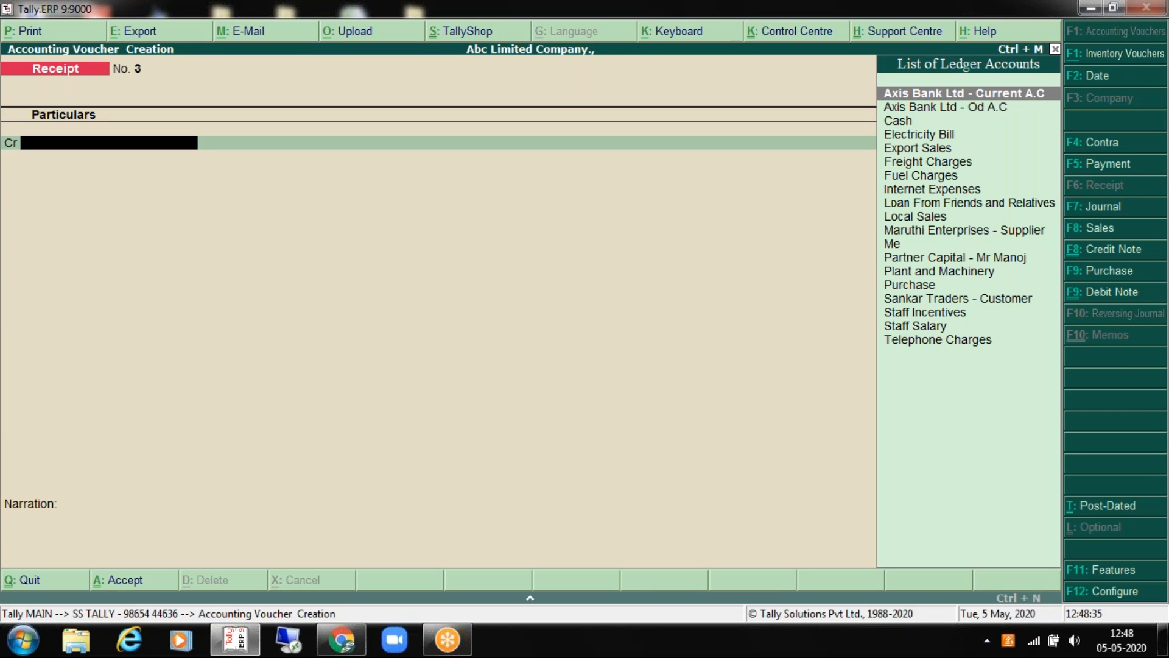
{"action": "key", "text": "Escape"}
{"action": "key", "text": "Return"}
{"action": "key", "text": "Escape"}
{"action": "key", "text": "Escape"}
{"action": "key", "text": "Down"}
{"action": "key", "text": "Down"}
{"action": "key", "text": "Down"}
{"action": "key", "text": "Down"}
{"action": "key", "text": "Down"}
{"action": "key", "text": "Down"}
{"action": "key", "text": "Down"}
{"action": "key", "text": "Down"}
{"action": "key", "text": "Down"}
{"action": "key", "text": "Down"}
{"action": "key", "text": "Up"}
{"action": "key", "text": "Up"}
{"action": "key", "text": "Up"}
{"action": "key", "text": "Up"}
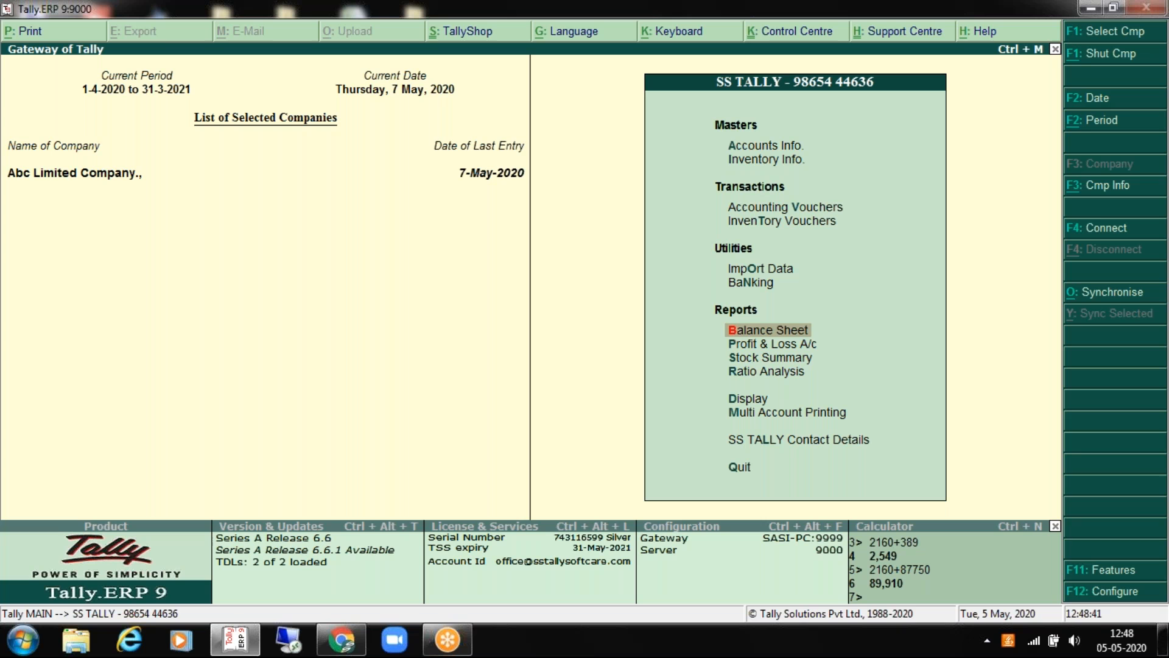
Step: Open the Day Book and set its period to 1-4-2020 through 31-3-2021
{"action": "key", "text": "Down"}
{"action": "key", "text": "Down"}
{"action": "key", "text": "Down"}
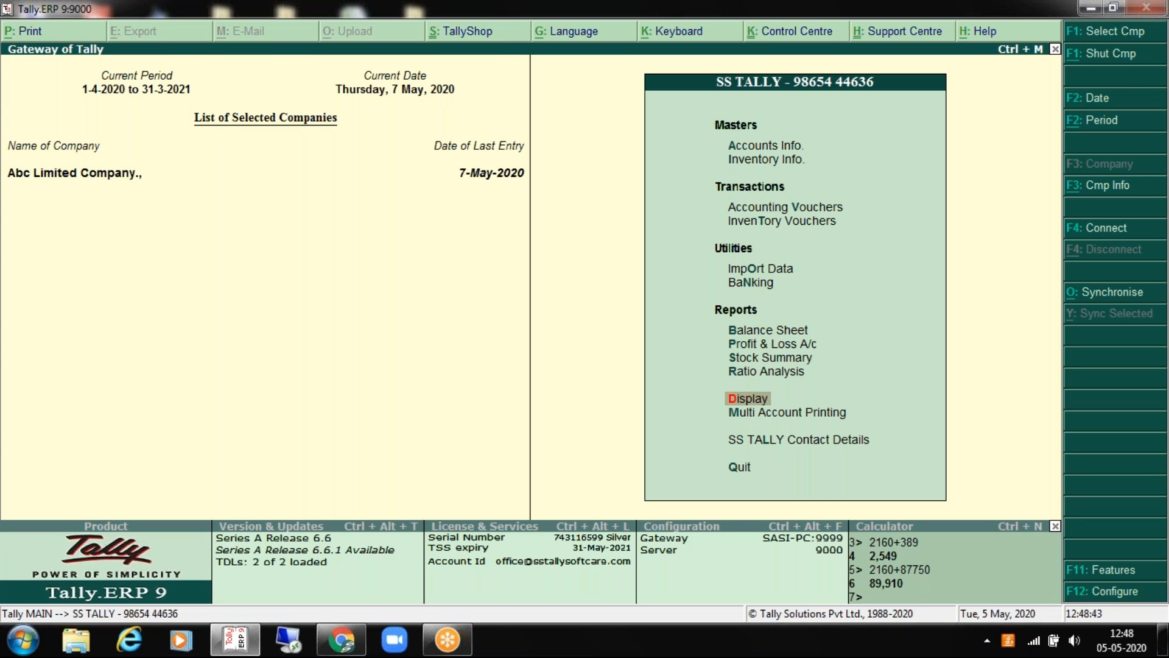
{"action": "key", "text": "Down"}
{"action": "key", "text": "Return"}
{"action": "key", "text": "Down"}
{"action": "key", "text": "Down"}
{"action": "key", "text": "Up"}
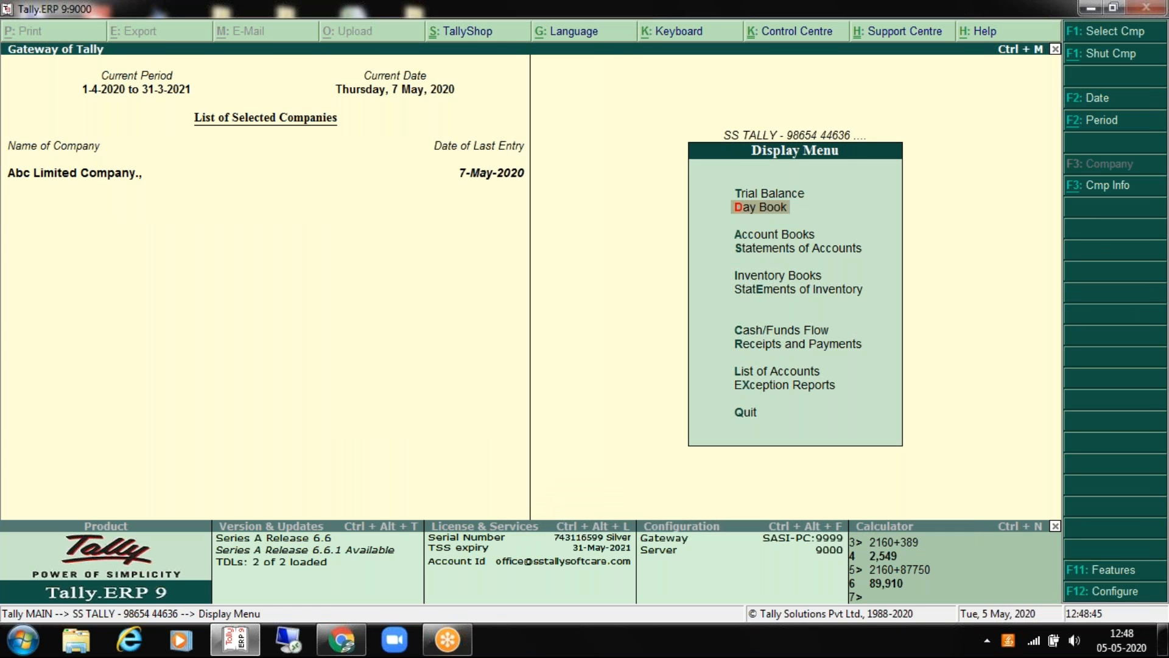
{"action": "key", "text": "Return"}
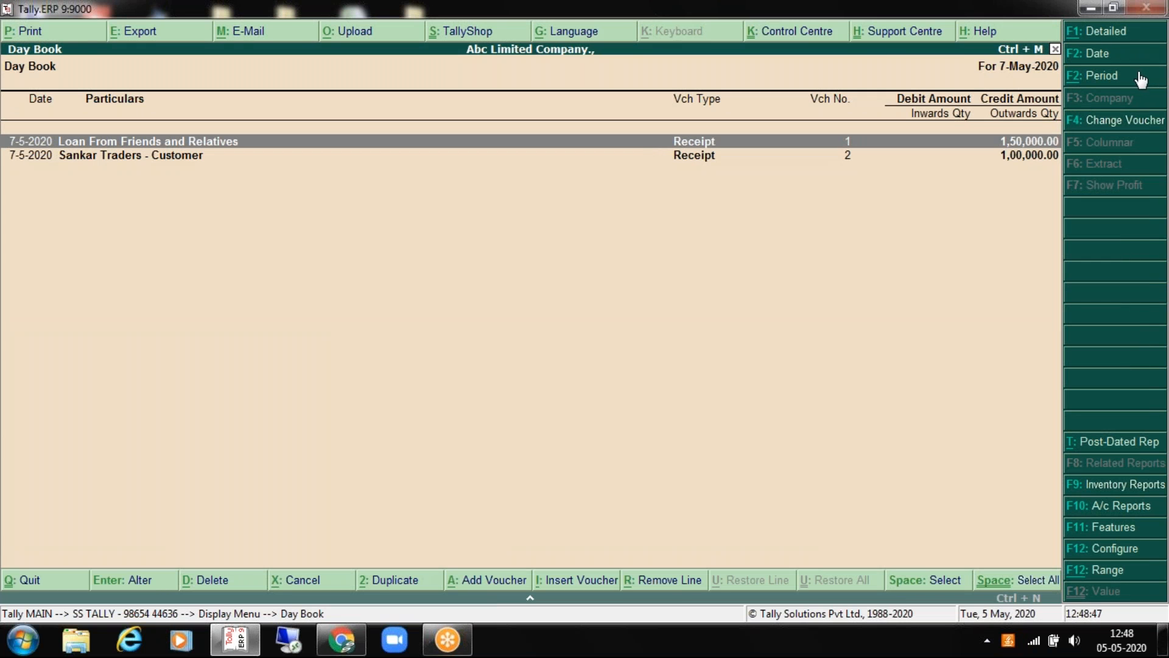
{"action": "left_click", "coordinate": [1126, 79]}
{"action": "type", "text": "1."}
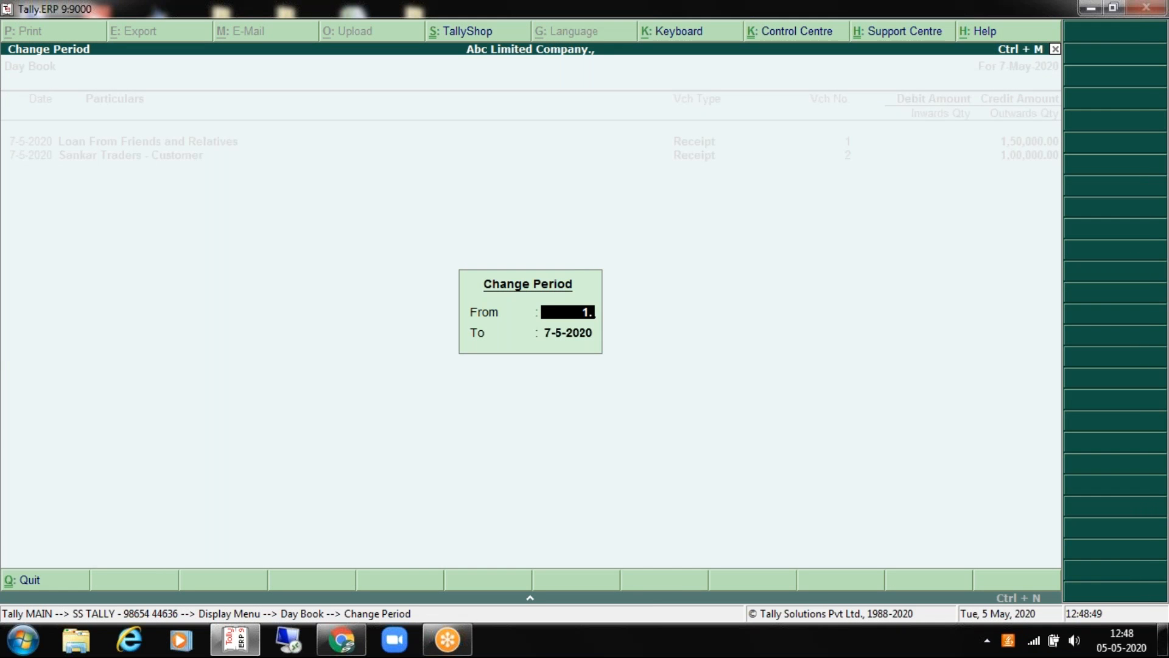
{"action": "type", "text": "4.2020"}
{"action": "key", "text": "Return"}
{"action": "type", "text": "31.3.2001"}
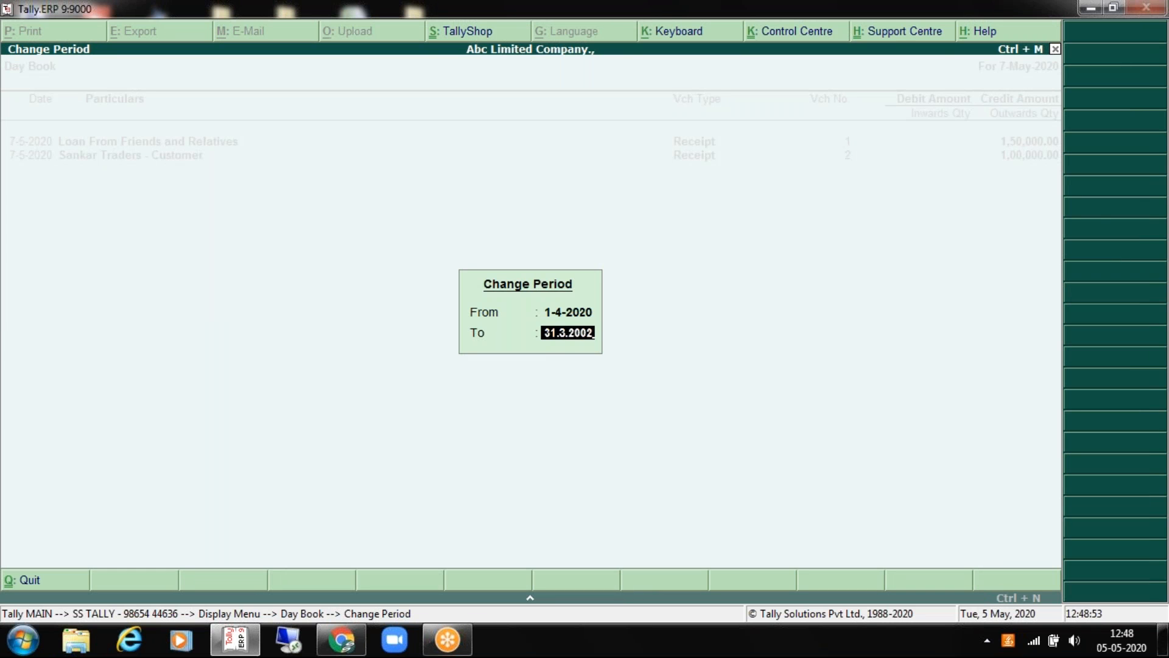
{"action": "key", "text": "BackSpace"}
{"action": "key", "text": "BackSpace"}
{"action": "type", "text": "21"}
{"action": "key", "text": "Return"}
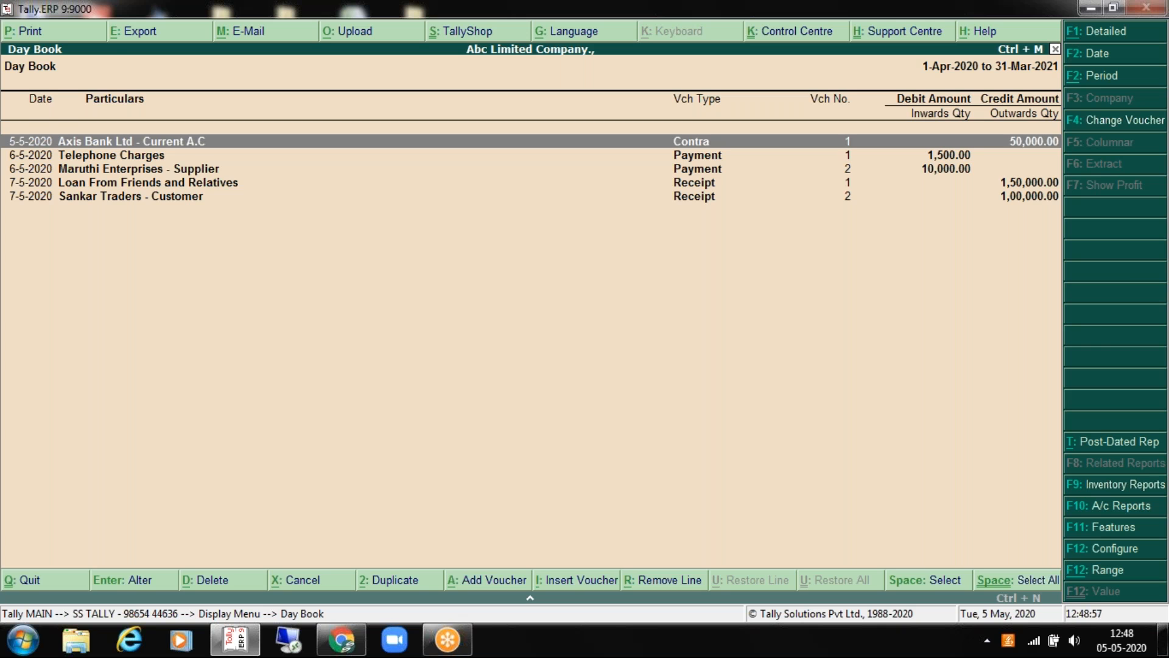
Step: Review the Contra, Telephone Charges and Maruthi Enterprises payments, then loan Receipt No. 1
{"action": "key", "text": "Return"}
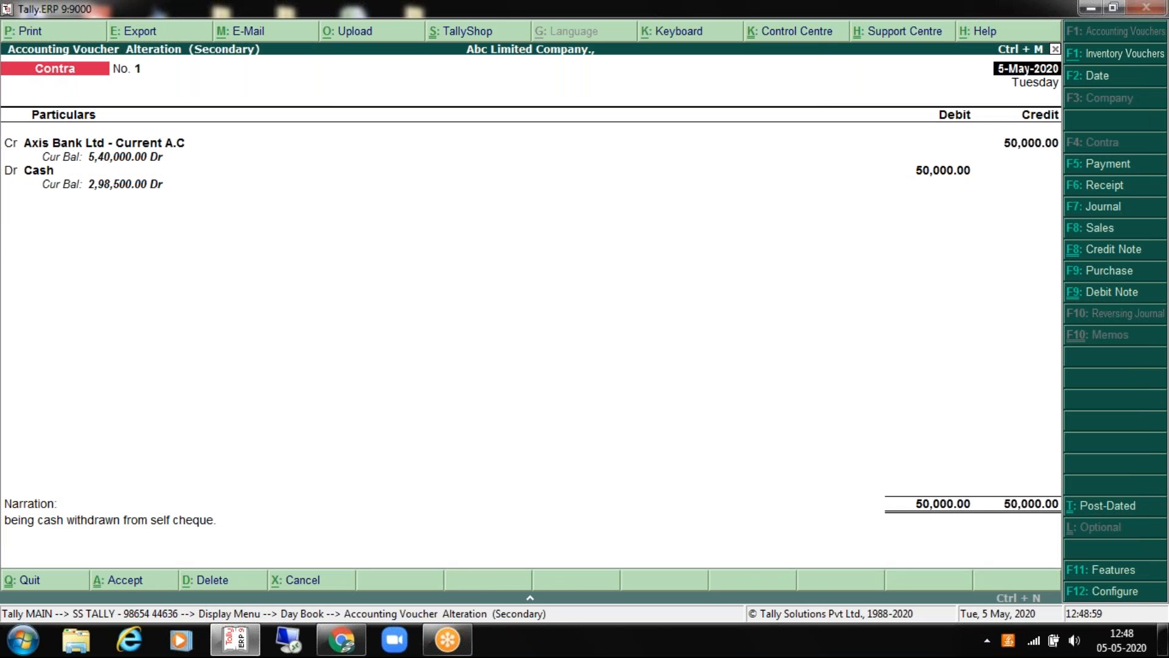
{"action": "key", "text": "Return"}
{"action": "key", "text": "Return"}
{"action": "key", "text": "Return"}
{"action": "key", "text": "Return"}
{"action": "key", "text": "Return"}
{"action": "key", "text": "Return"}
{"action": "key", "text": "Return"}
{"action": "key", "text": "Return"}
{"action": "key", "text": "Down"}
{"action": "key", "text": "Return"}
{"action": "key", "text": "Return"}
{"action": "key", "text": "Return"}
{"action": "key", "text": "Return"}
{"action": "key", "text": "Return"}
{"action": "key", "text": "Return"}
{"action": "key", "text": "Down"}
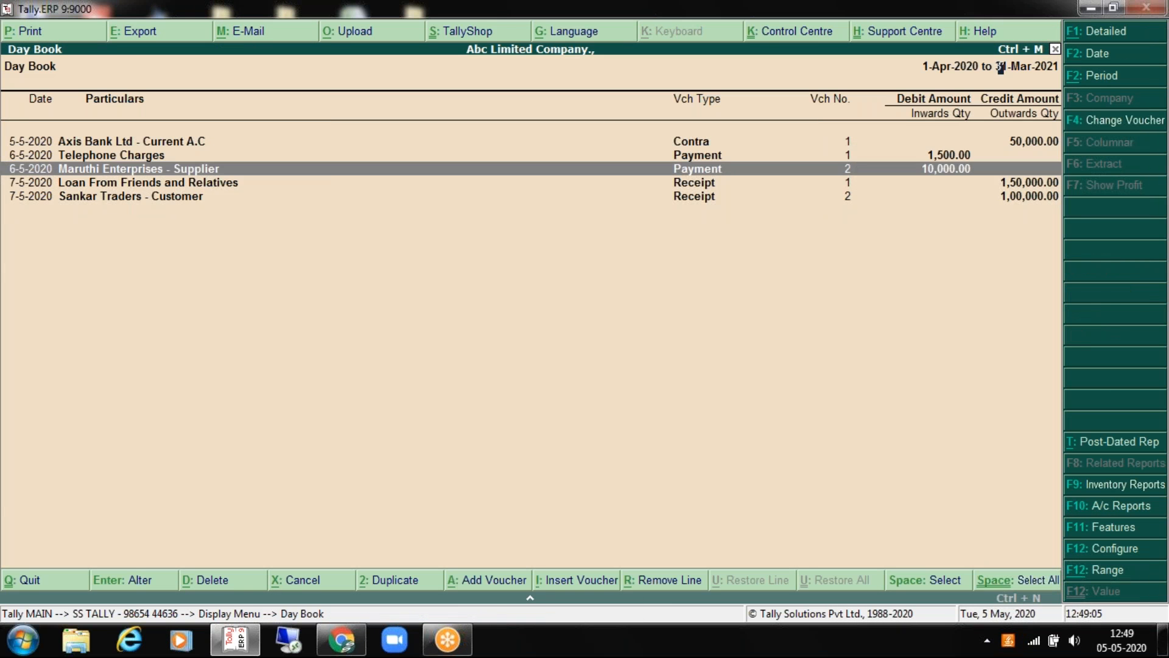
{"action": "key", "text": "Return"}
{"action": "key", "text": "Return"}
{"action": "key", "text": "Return"}
{"action": "key", "text": "Return"}
{"action": "key", "text": "Return"}
{"action": "key", "text": "Return"}
{"action": "key", "text": "Return"}
{"action": "key", "text": "Return"}
{"action": "key", "text": "Return"}
{"action": "key", "text": "Return"}
{"action": "key", "text": "Return"}
{"action": "key", "text": "Return"}
{"action": "key", "text": "Return"}
{"action": "key", "text": "Return"}
{"action": "key", "text": "Return"}
{"action": "key", "text": "Return"}
{"action": "key", "text": "Return"}
{"action": "key", "text": "Return"}
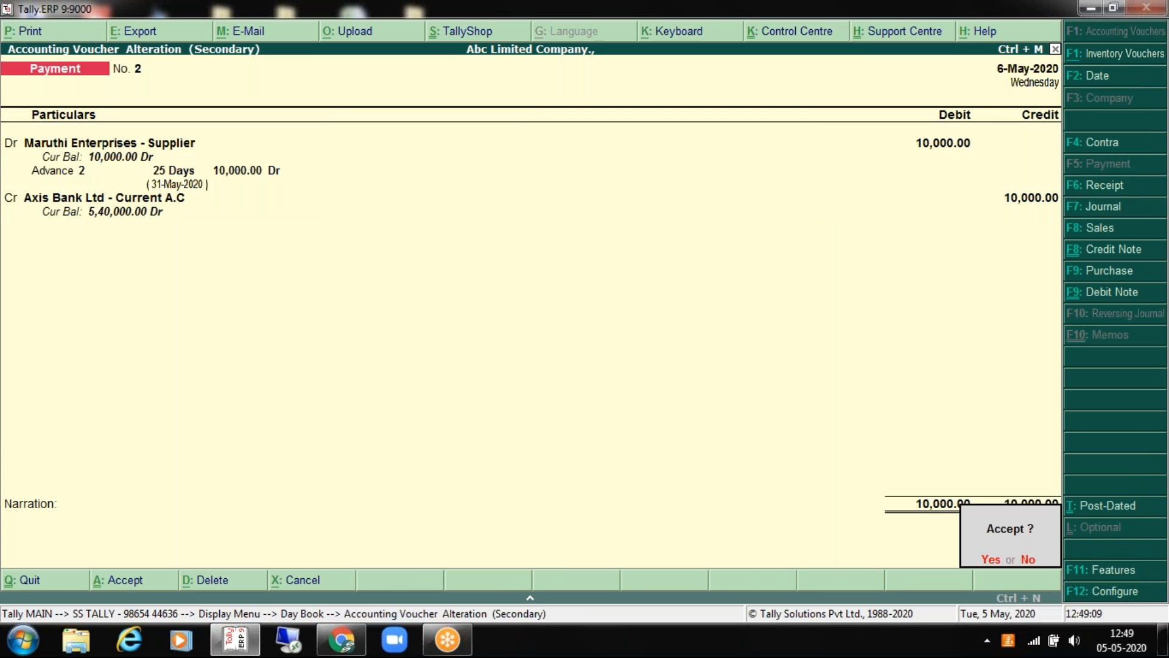
{"action": "key", "text": "Return"}
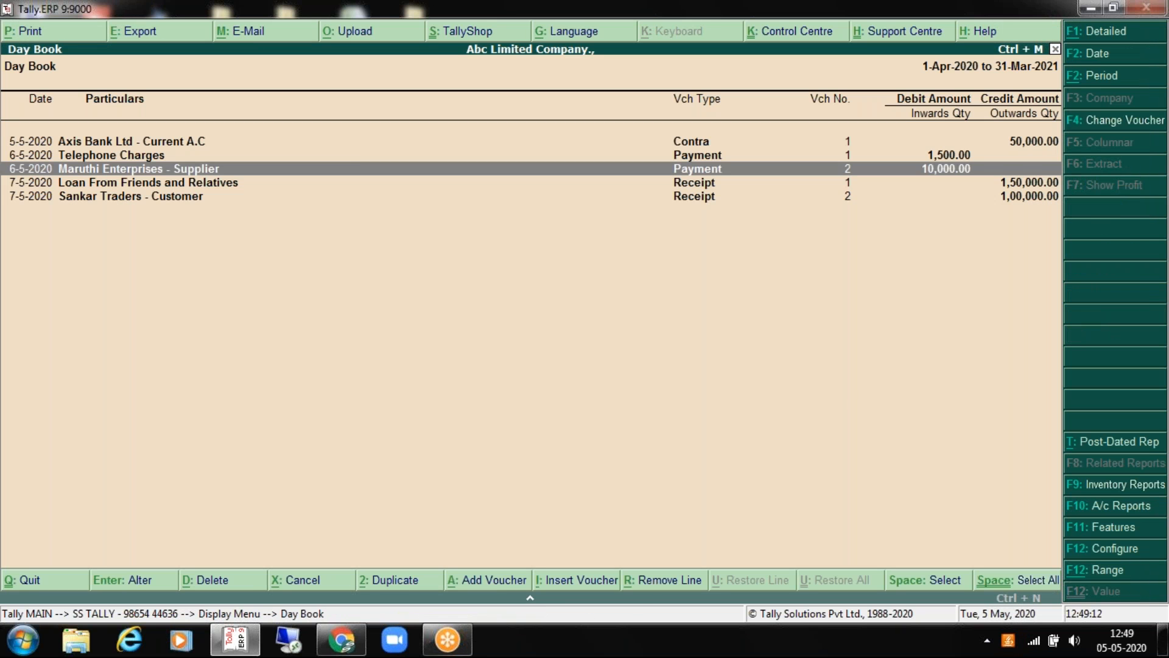
{"action": "key", "text": "Down"}
{"action": "key", "text": "Return"}
{"action": "key", "text": "Return"}
{"action": "key", "text": "Return"}
{"action": "key", "text": "Return"}
{"action": "key", "text": "Return"}
{"action": "key", "text": "Return"}
{"action": "key", "text": "Return"}
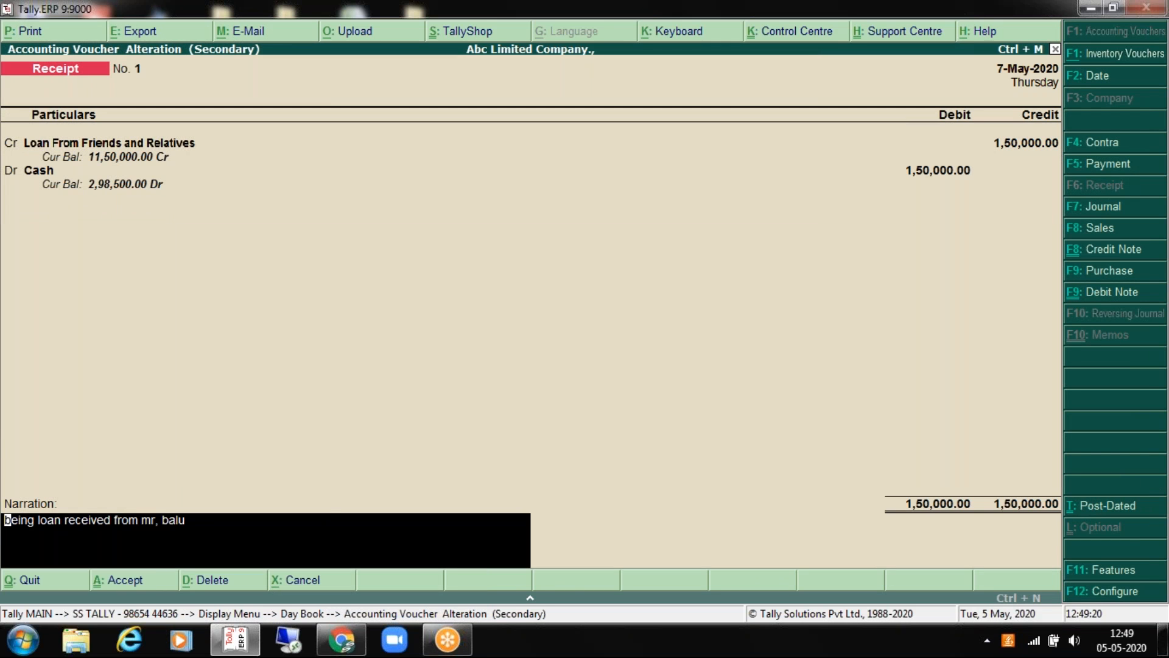
{"action": "key", "text": "Escape"}
{"action": "key", "text": "Escape"}
{"action": "key", "text": "Escape"}
{"action": "key", "text": "Escape"}
{"action": "key", "text": "Escape"}
{"action": "key", "text": "Escape"}
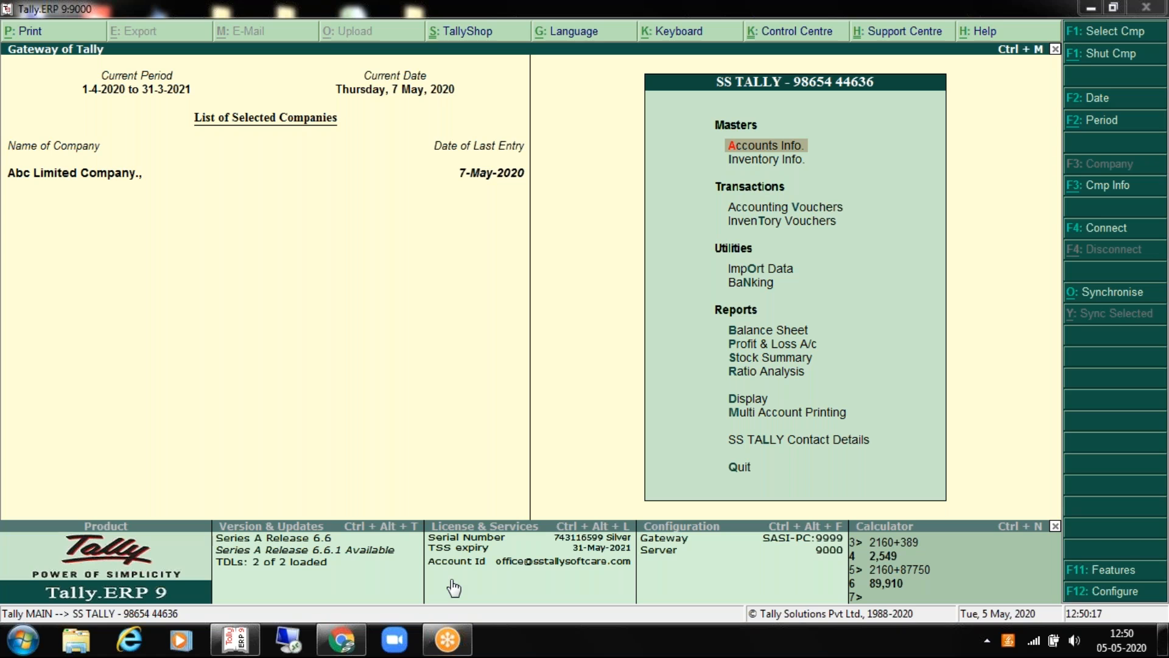
{"action": "mouse_move", "coordinate": [349, 644]}
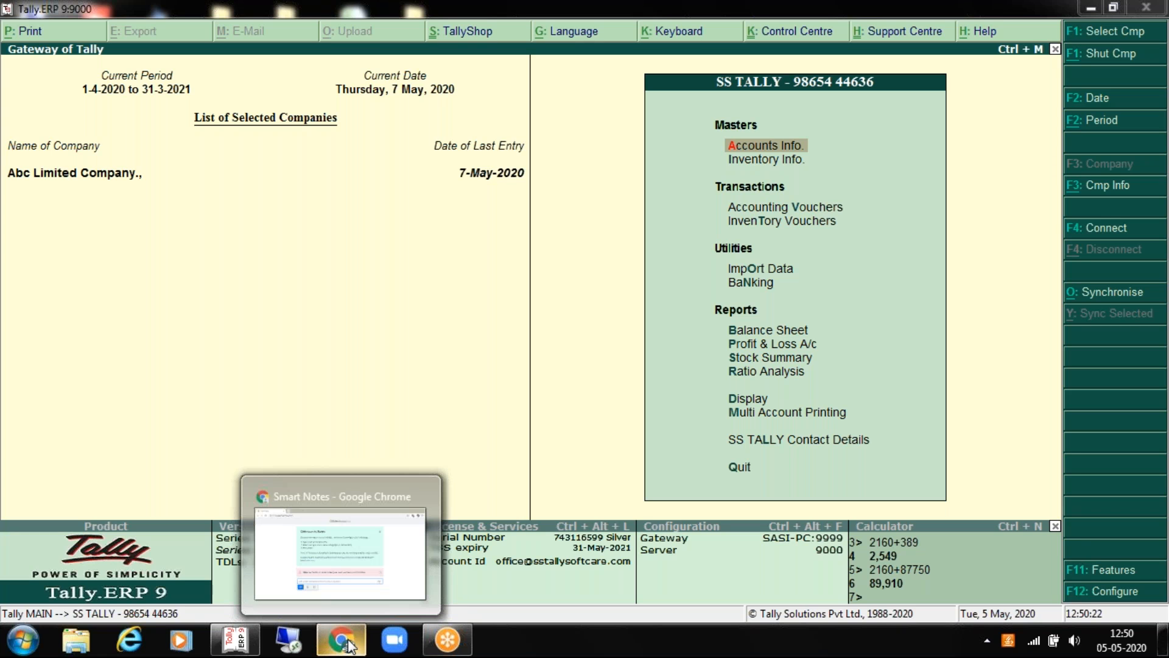
{"action": "left_click", "coordinate": [349, 644]}
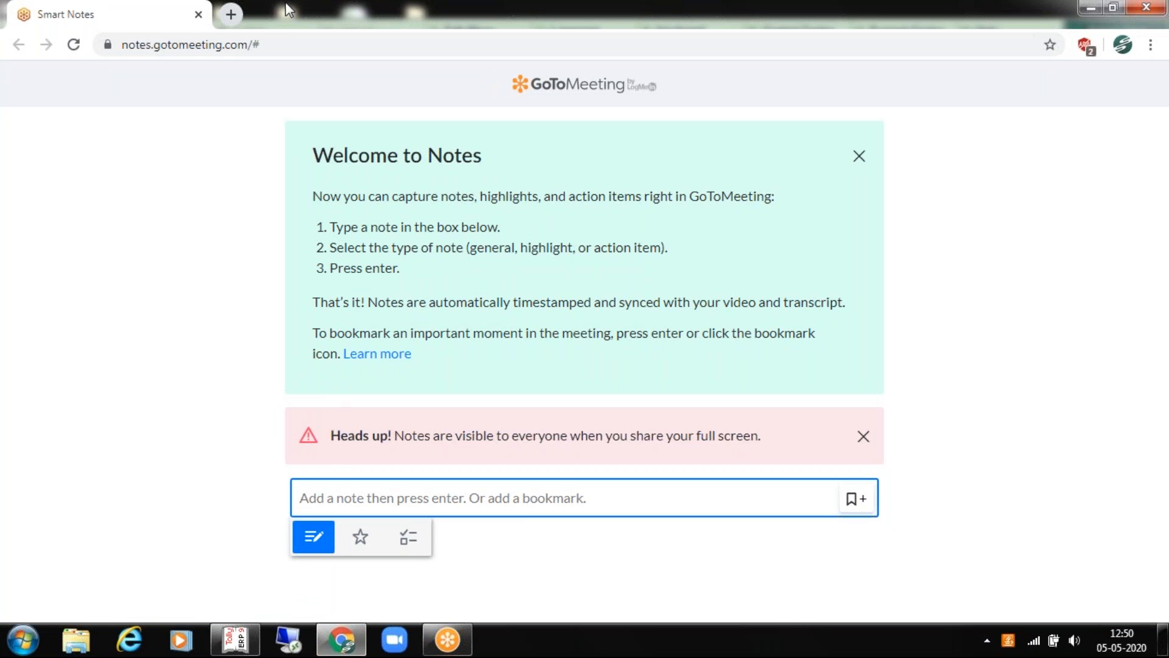
{"action": "left_click", "coordinate": [231, 14]}
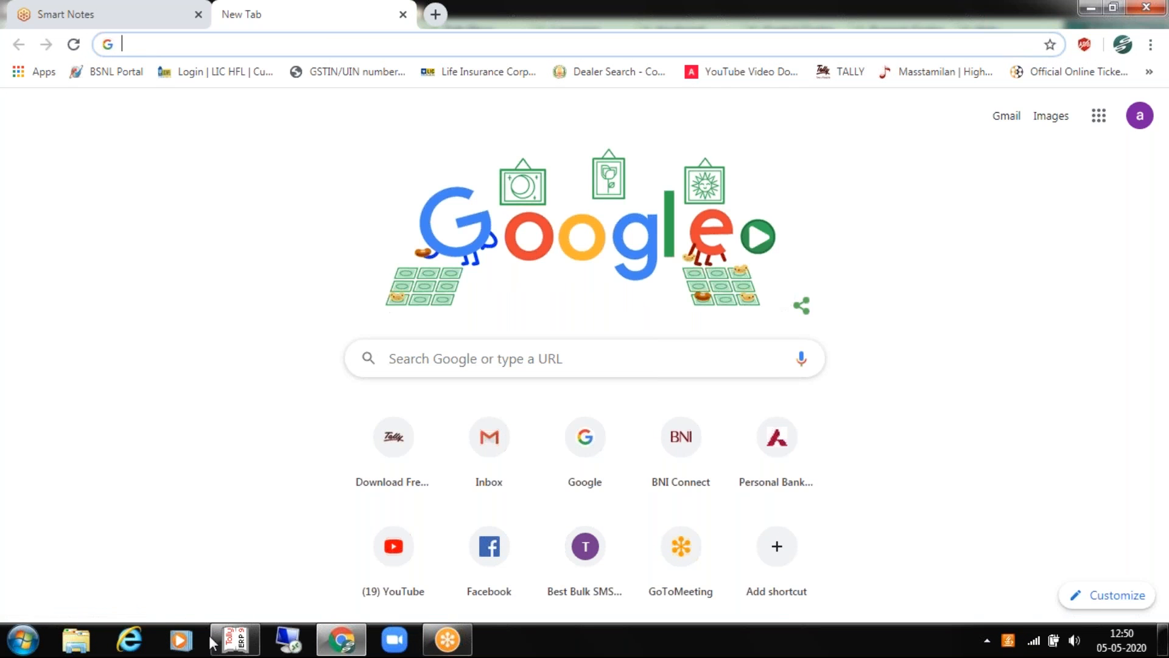
{"action": "left_click", "coordinate": [239, 633]}
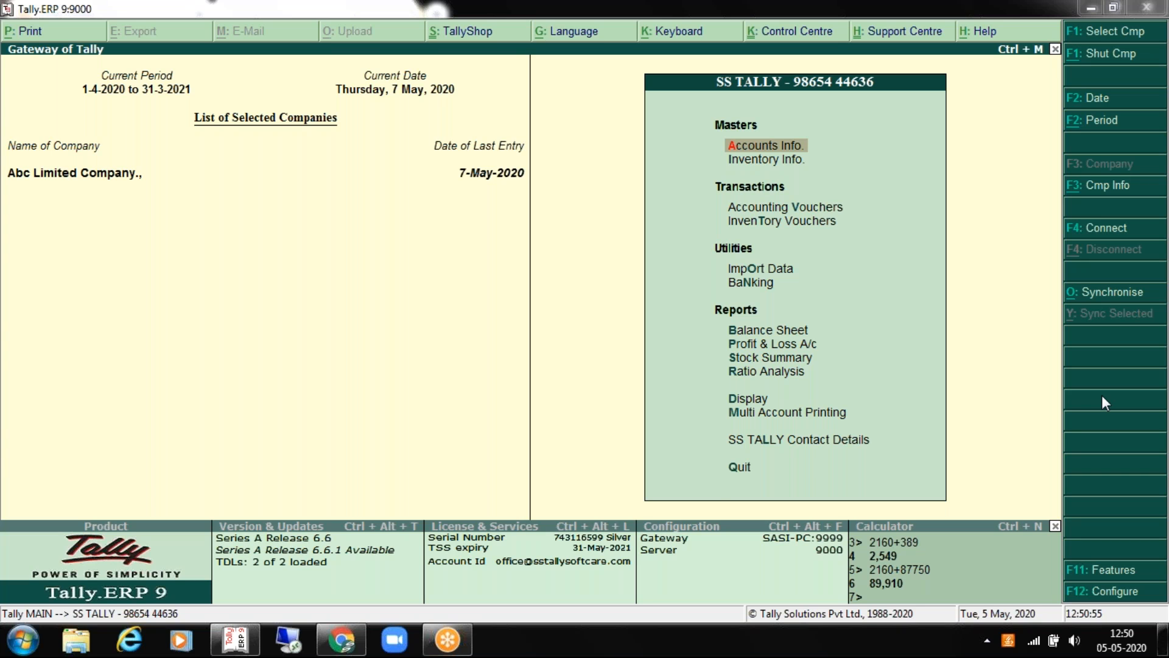
Step: On the Product & Features screen, select Series A Release 6.6.1 and request the update
{"action": "left_click", "coordinate": [690, 422]}
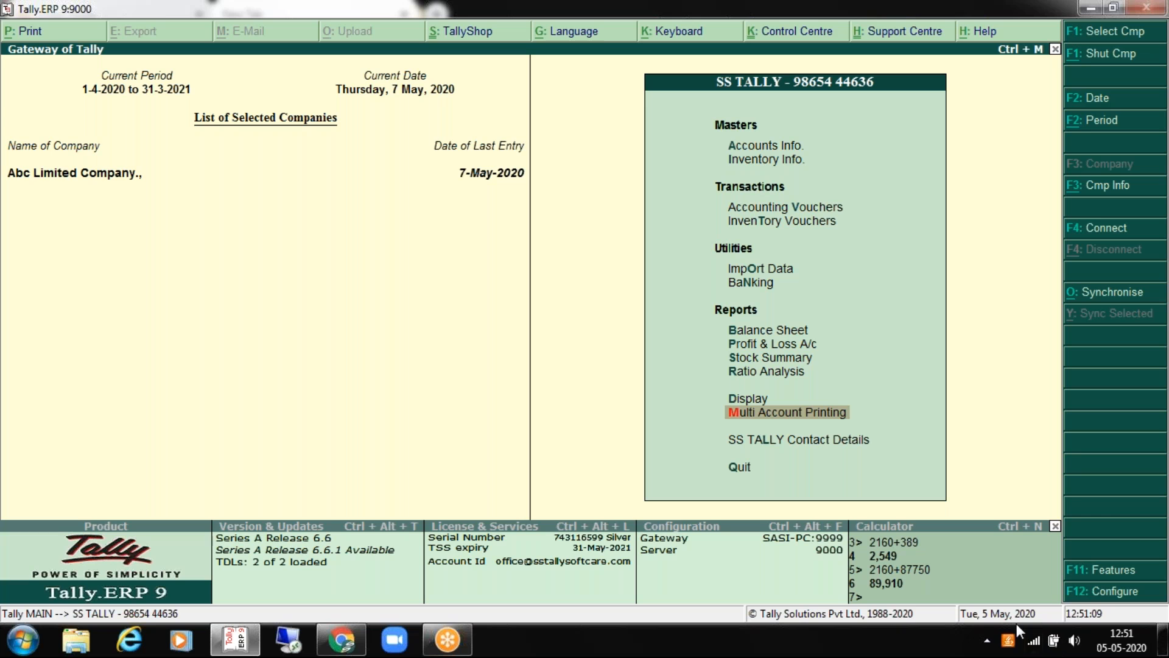
{"action": "left_click", "coordinate": [988, 639]}
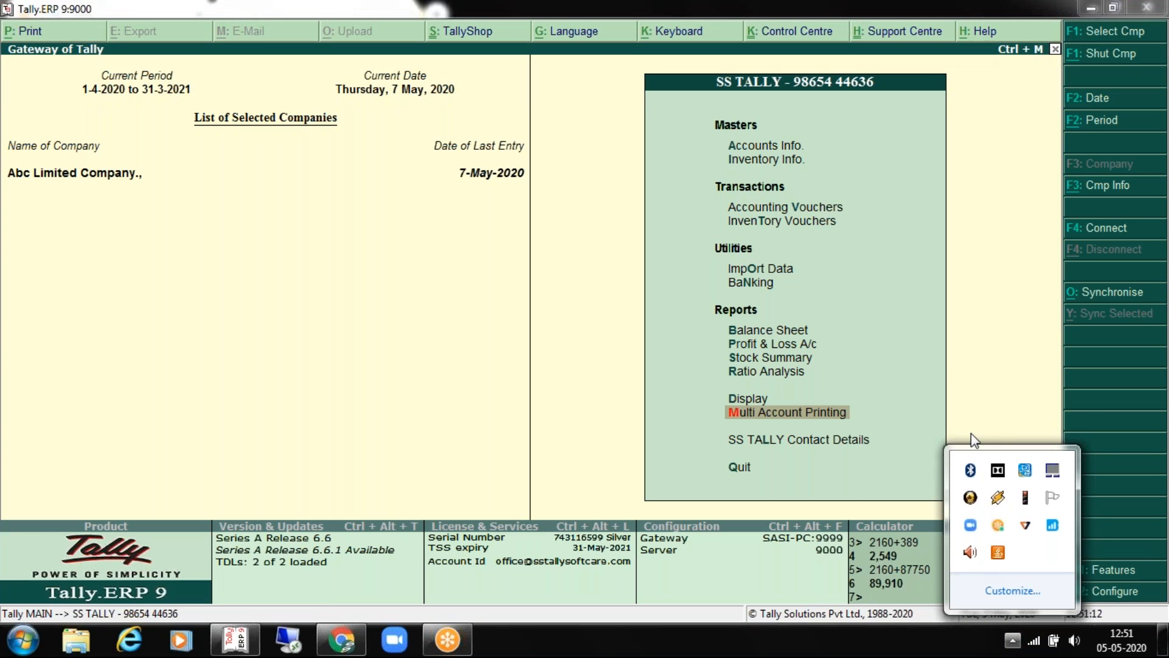
{"action": "left_click", "coordinate": [929, 300]}
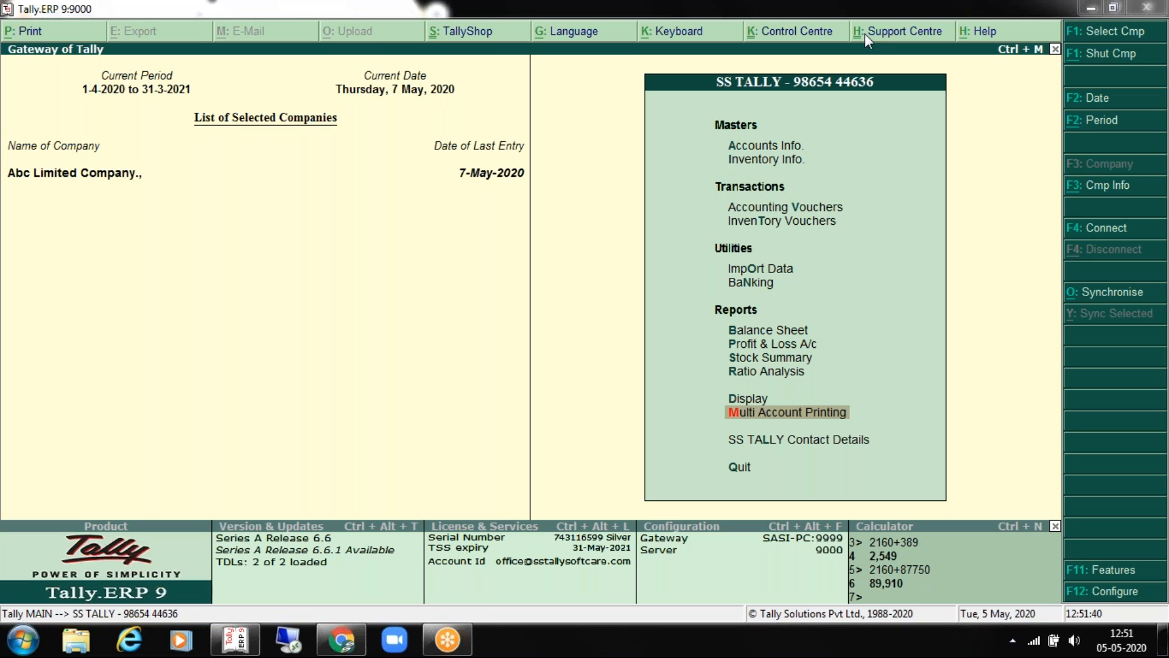
{"action": "left_click", "coordinate": [381, 284]}
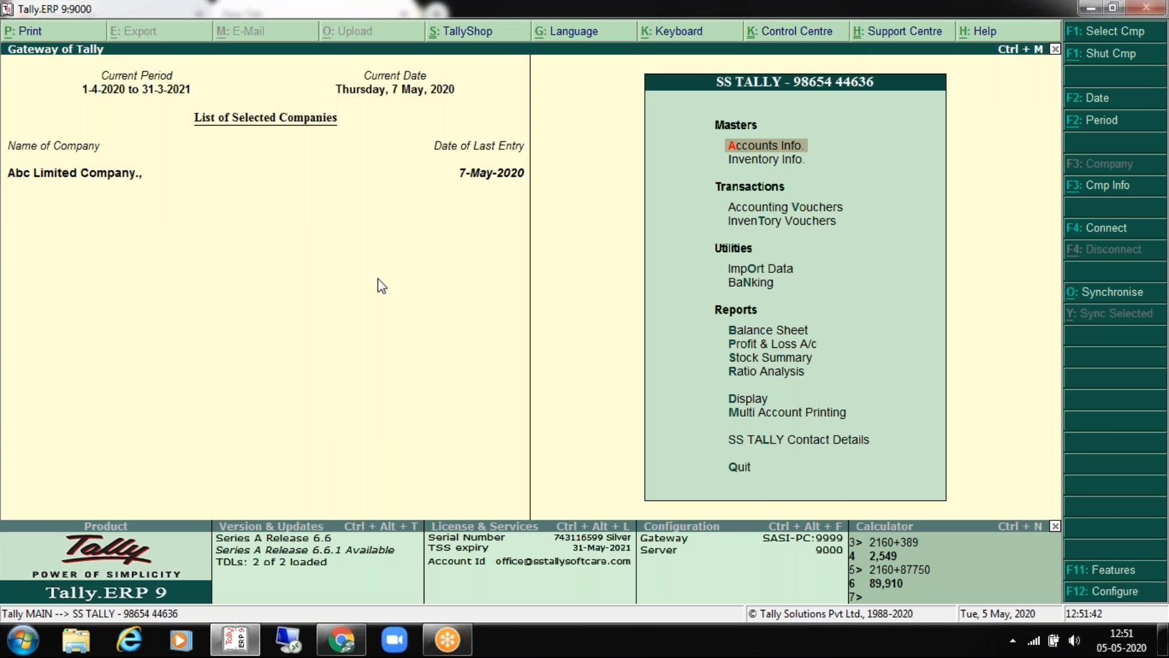
{"action": "left_click", "coordinate": [317, 560]}
{"action": "key", "text": "Down"}
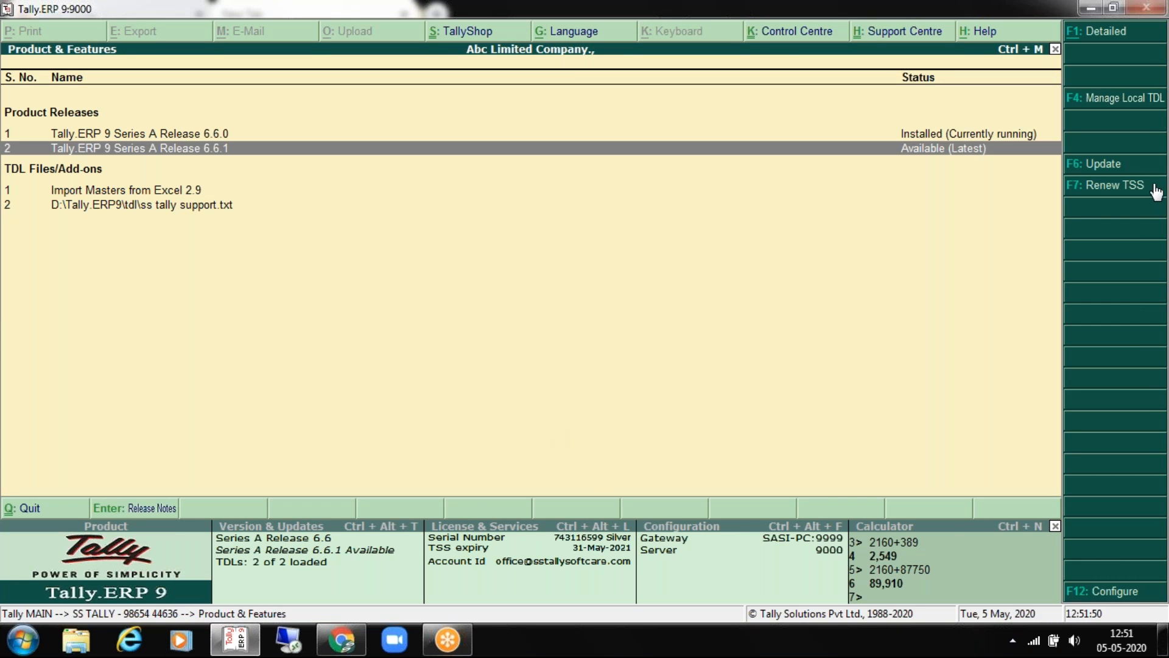
{"action": "left_click", "coordinate": [1102, 165]}
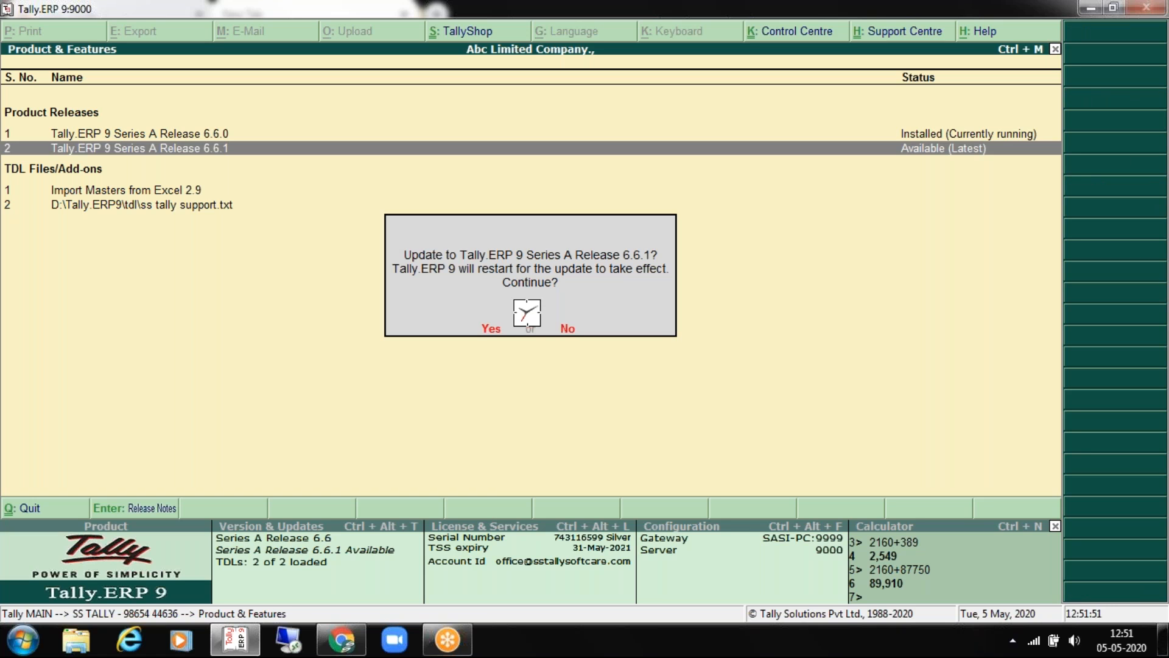